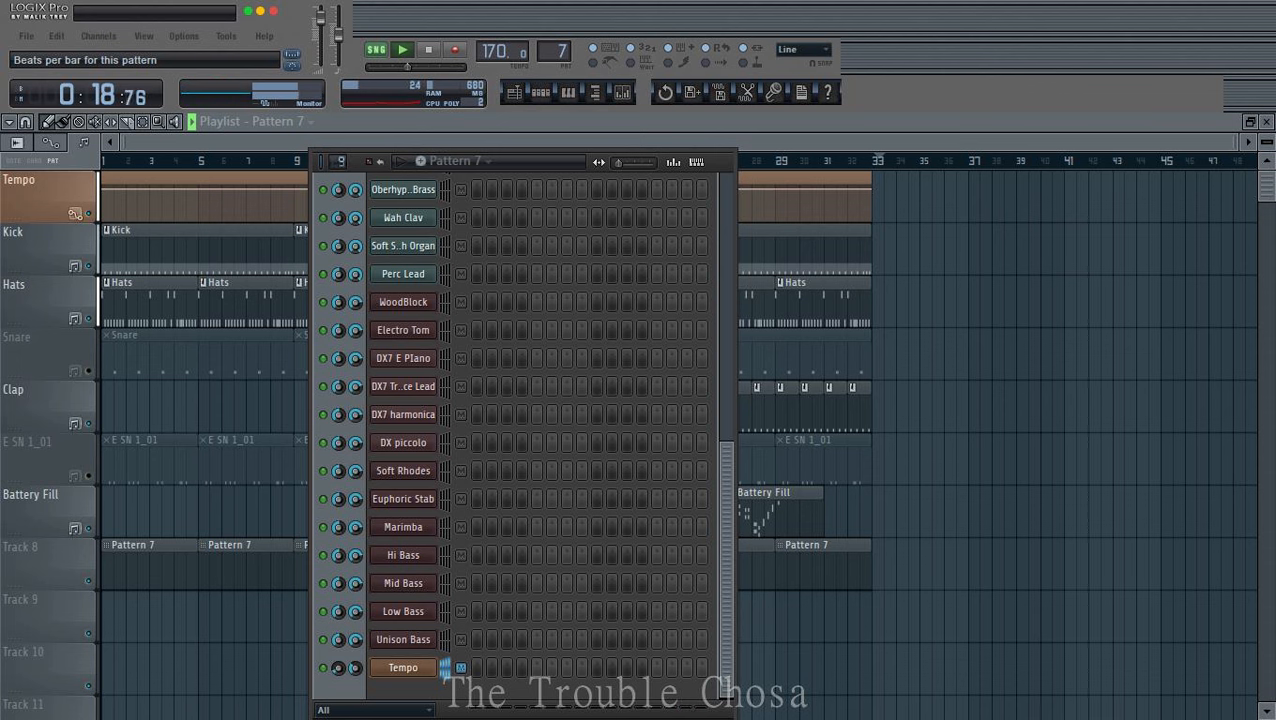
# Step: Set the beats per bar of Pattern 7 to 8 and check the sound of the Hi Bass FM7 instrument
pyautogui.moveTo(339, 161); pyautogui.dragTo(339, 153)
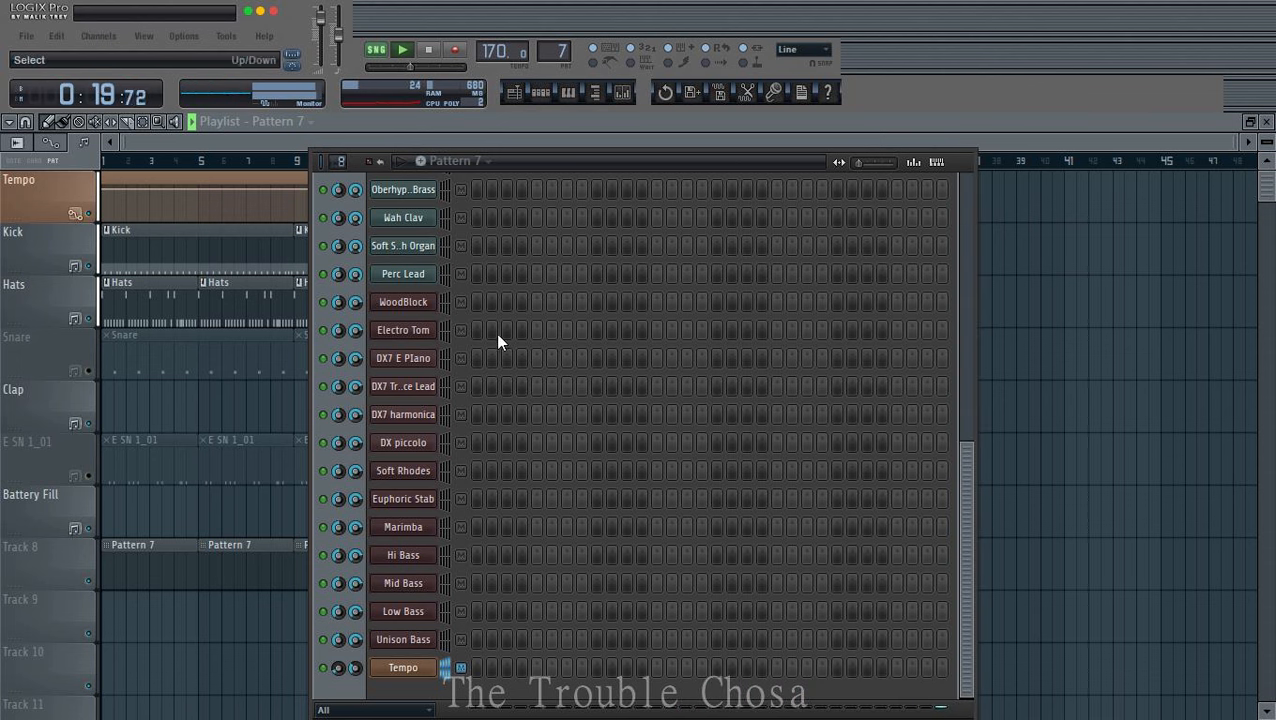
pyautogui.click(405, 554)
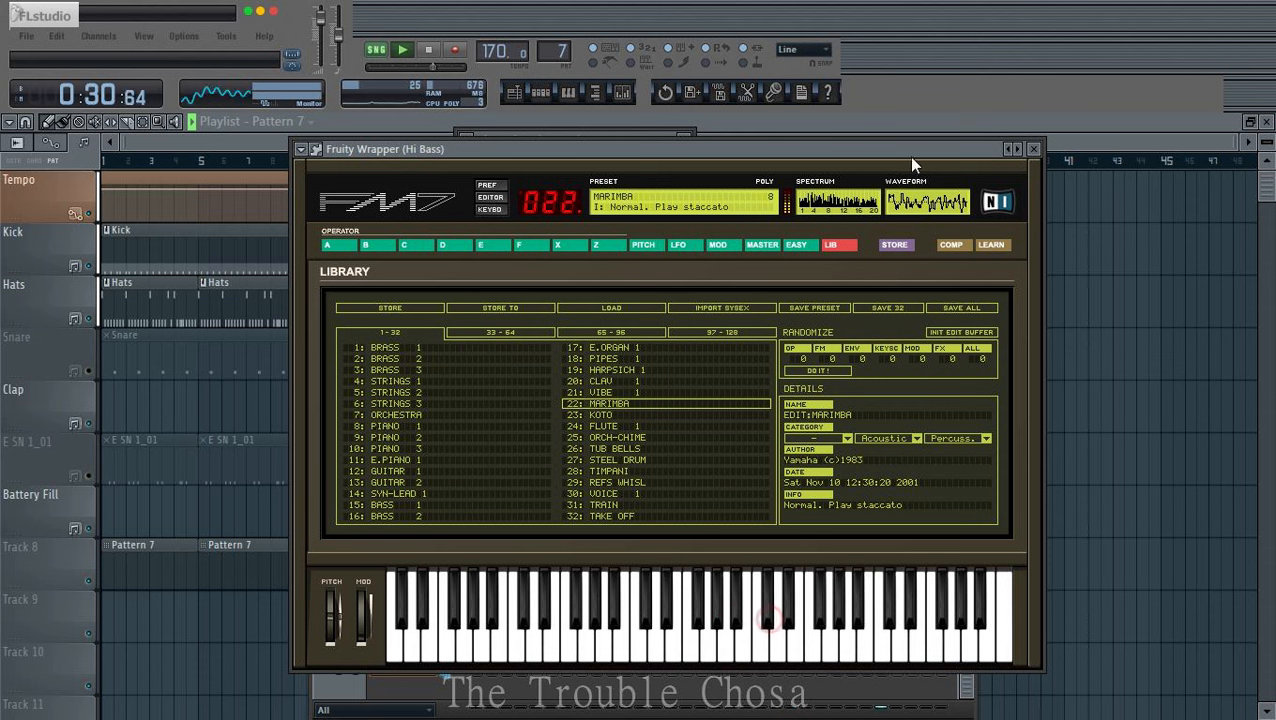
pyautogui.click(1036, 150)
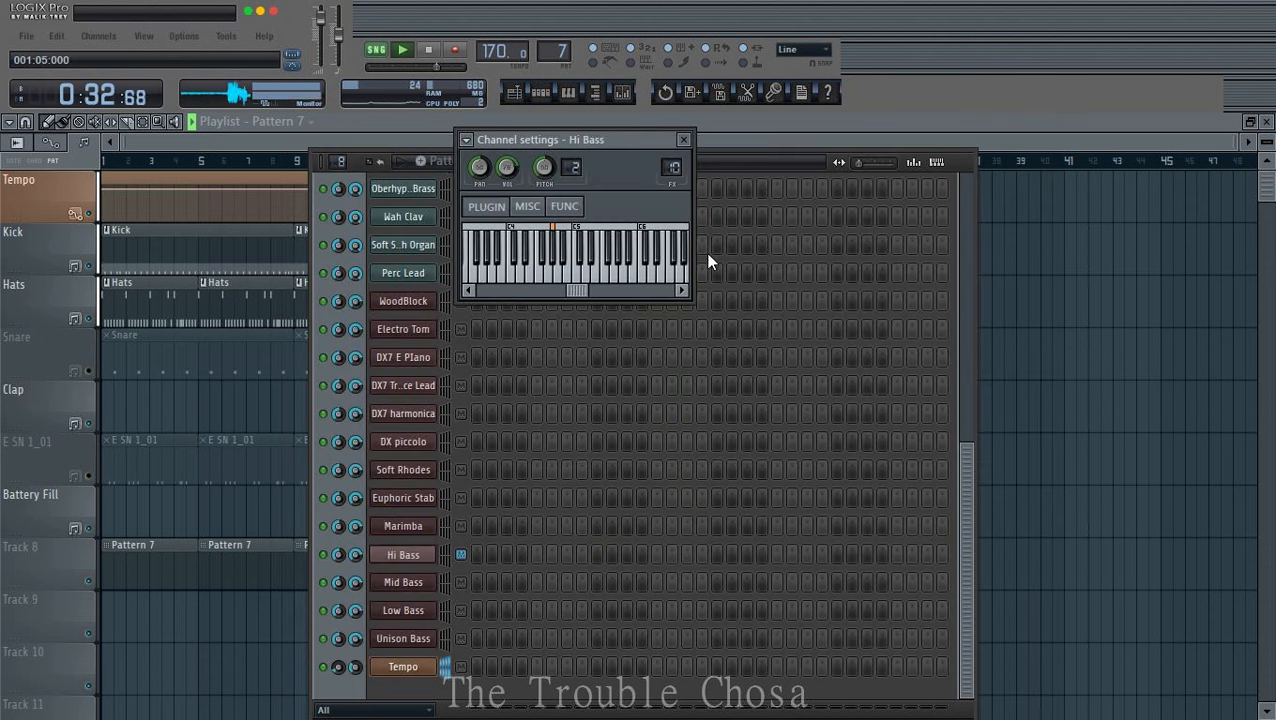
pyautogui.click(686, 140)
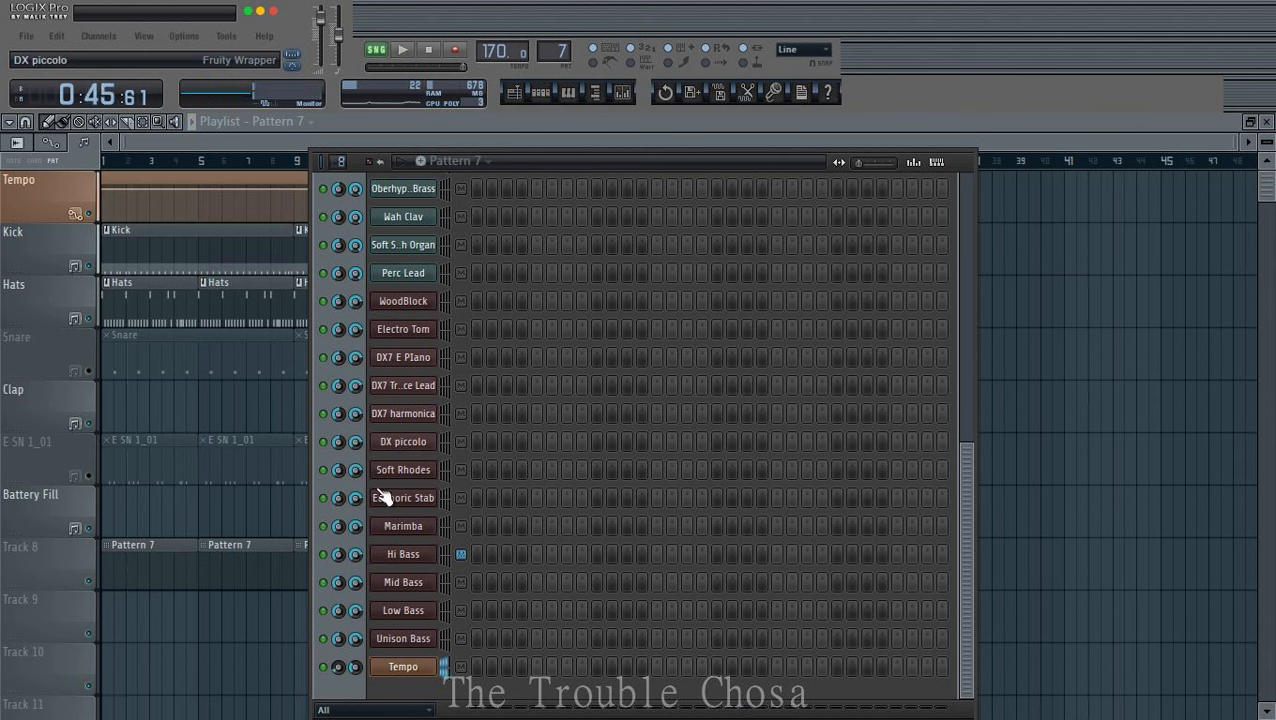
# Step: Open the note editor for the Hi Bass channel and audition keys around C5 and D#4
pyautogui.rightClick(407, 563)
pyautogui.click(510, 462)
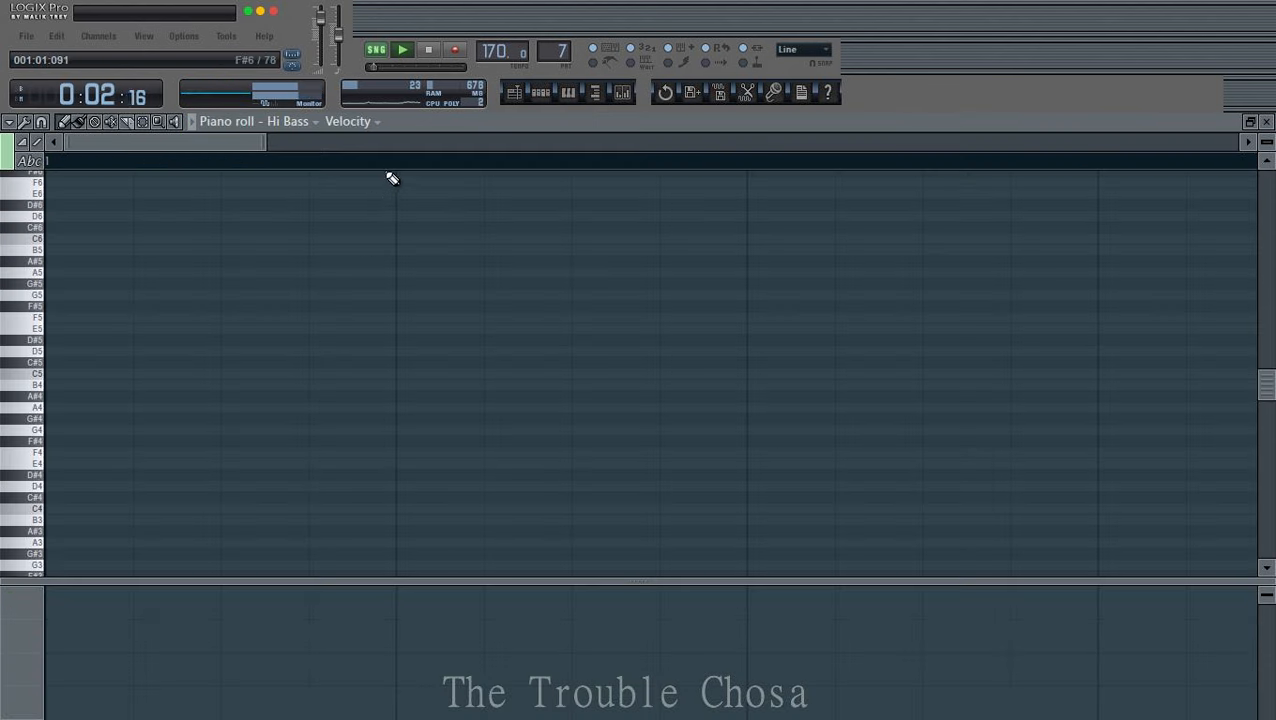
pyautogui.scroll(-6, 392, 178)
pyautogui.click(30, 478)
pyautogui.click(33, 378)
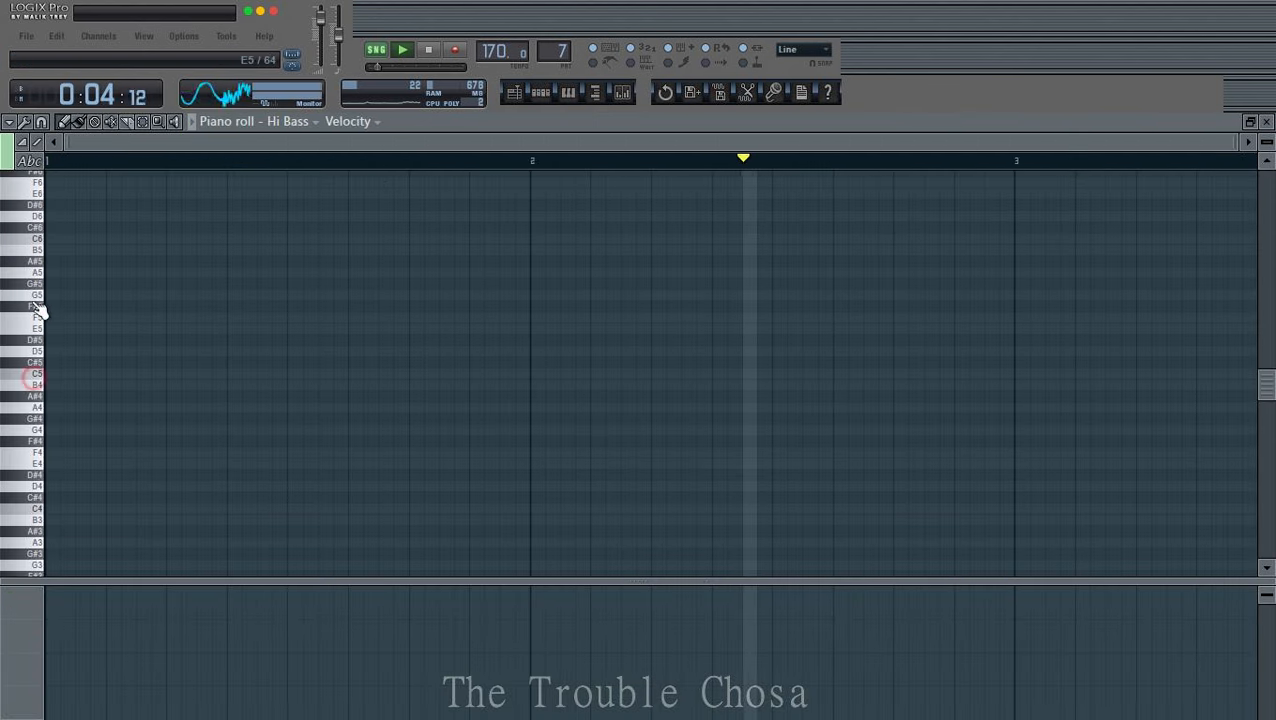
pyautogui.click(30, 374)
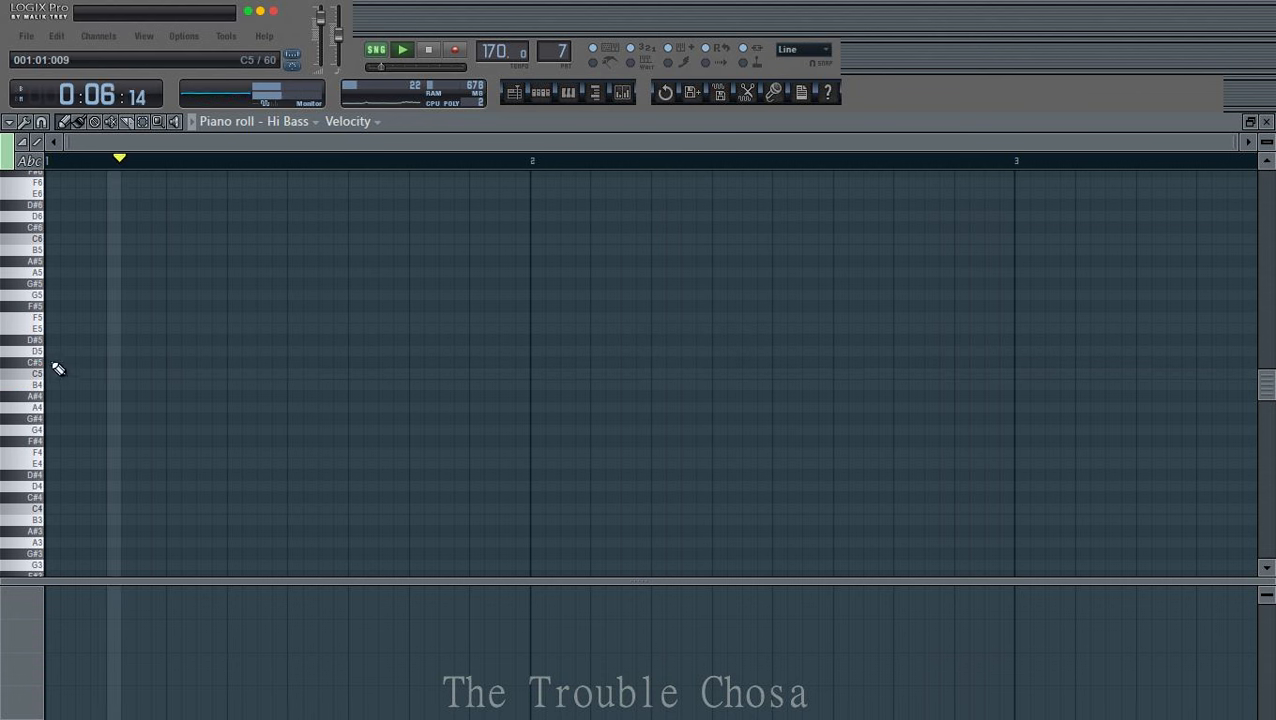
# Step: Place one bass note every half bar across two bars: E5, F#4, G#4 and B4
pyautogui.click(65, 317)
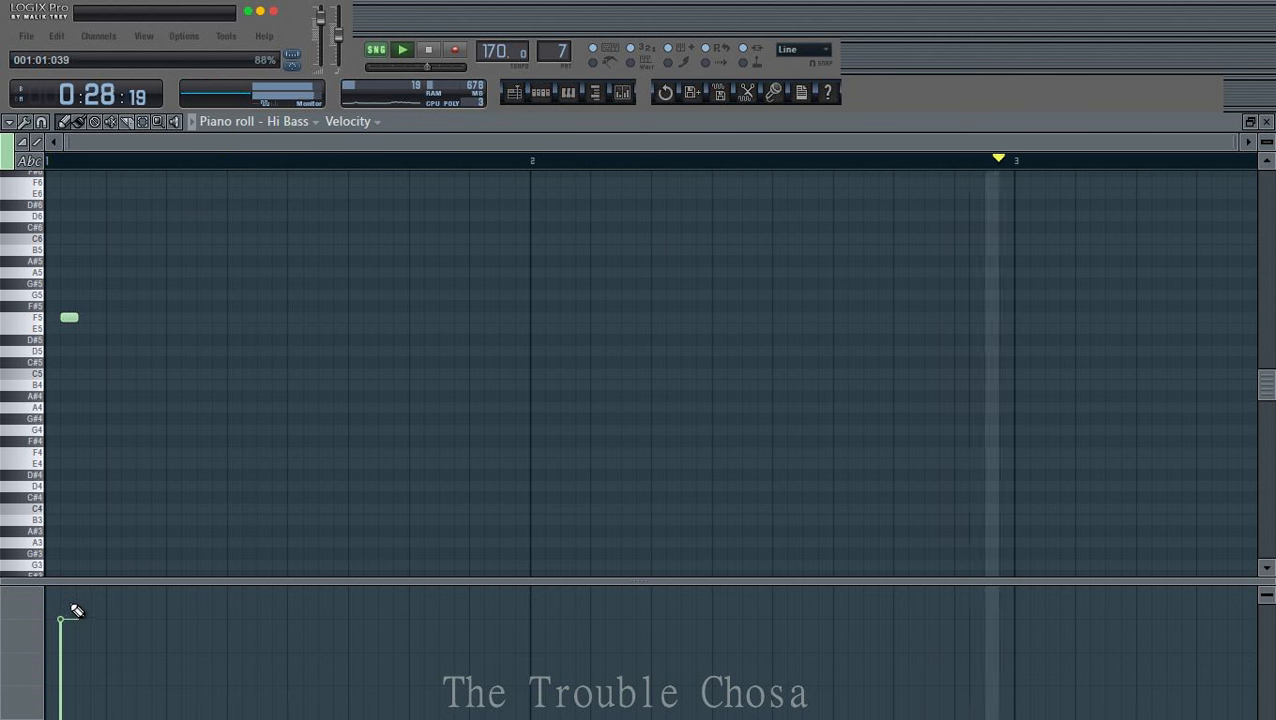
pyautogui.click(67, 318)
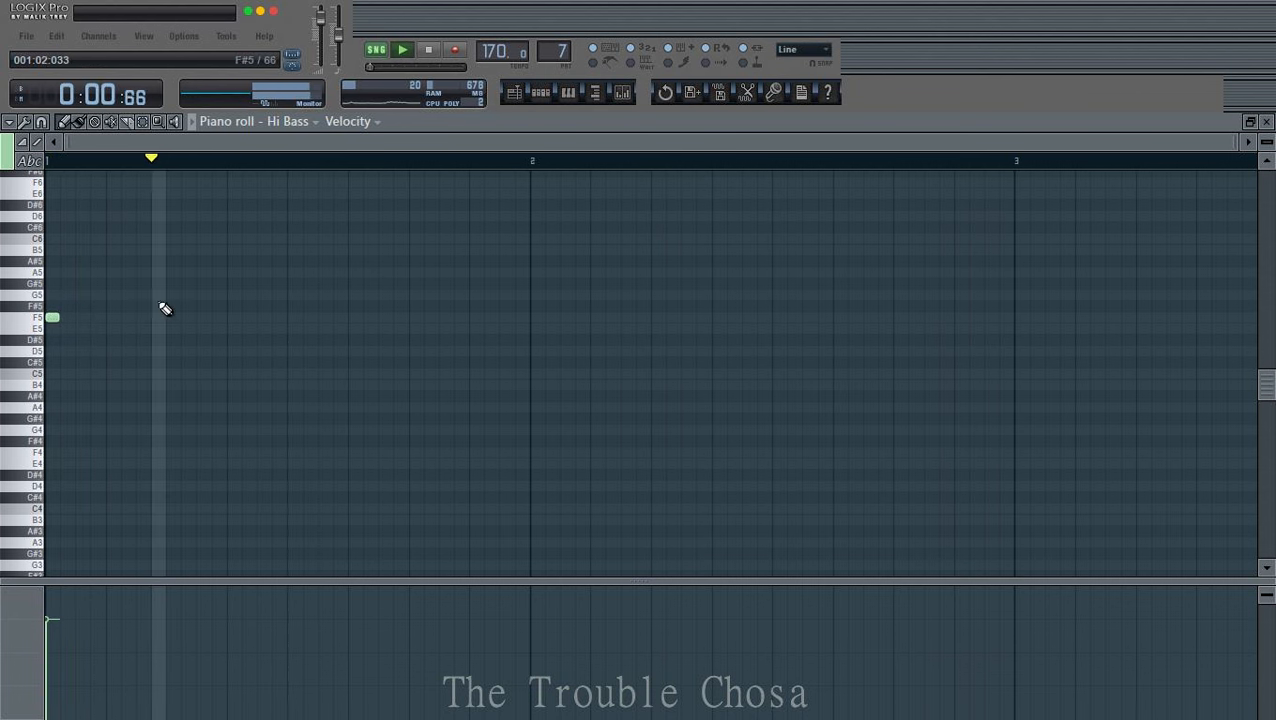
pyautogui.press('space')
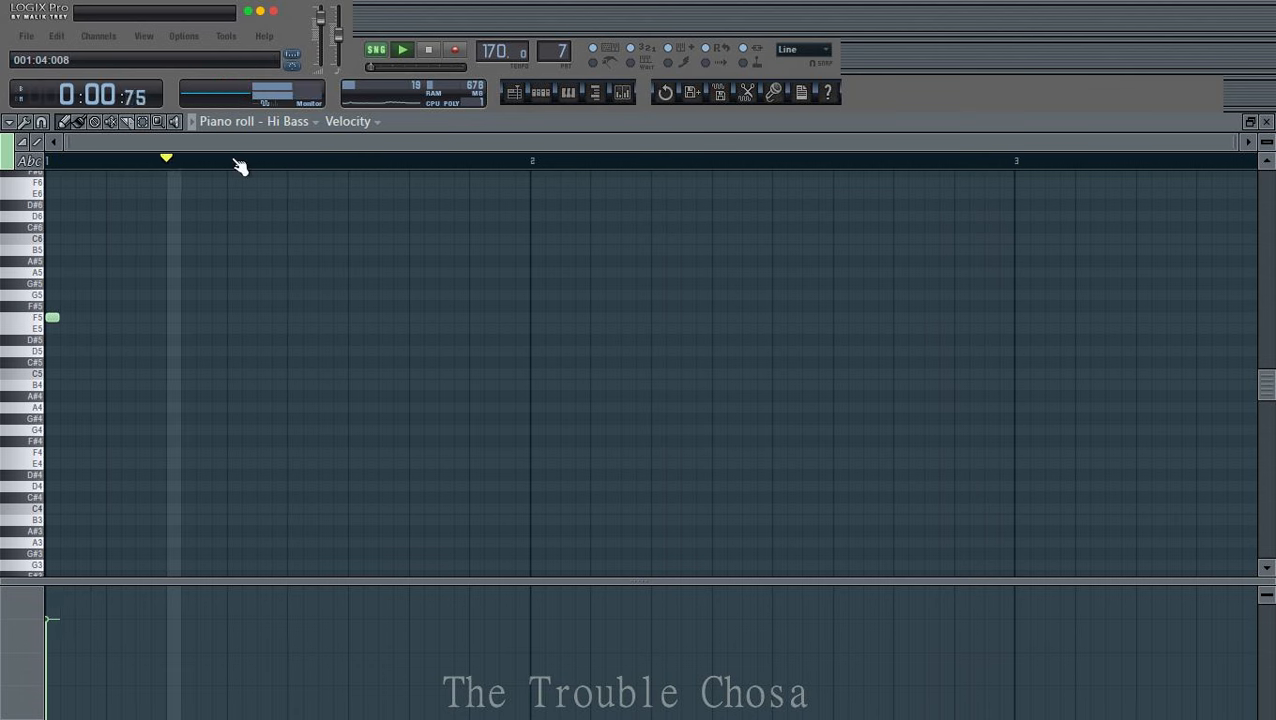
pyautogui.press('space')
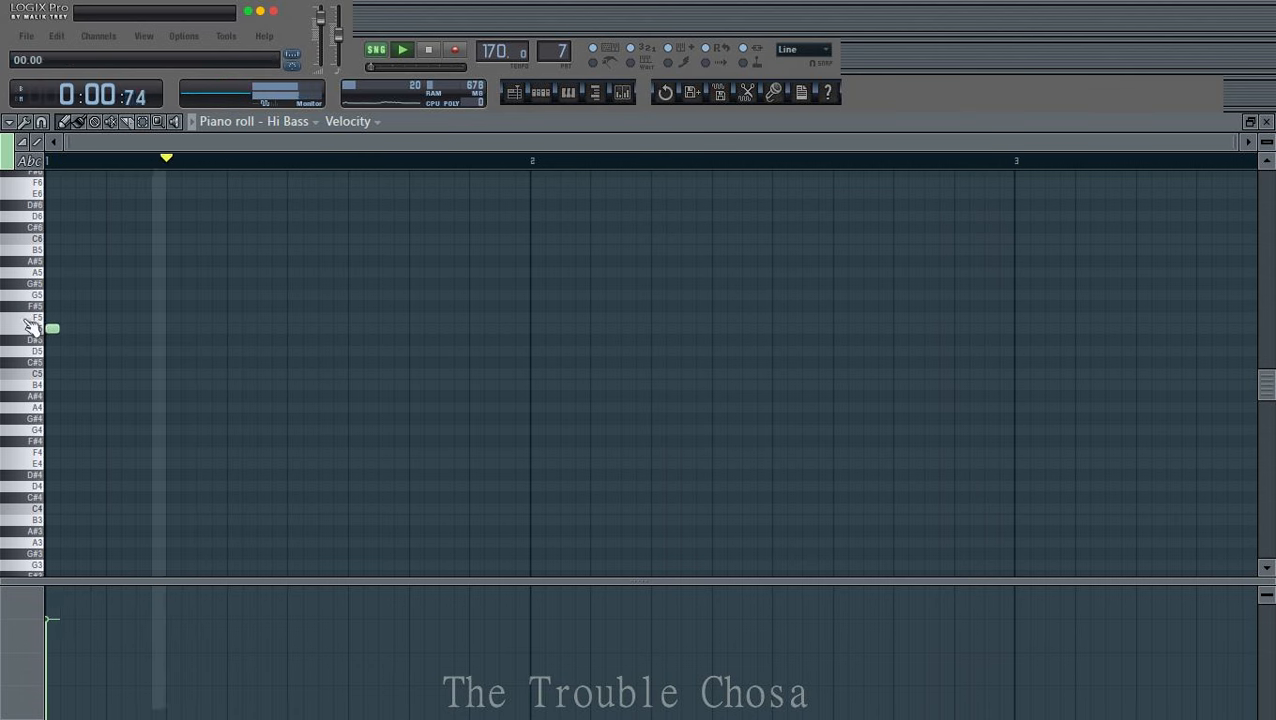
pyautogui.click(293, 431)
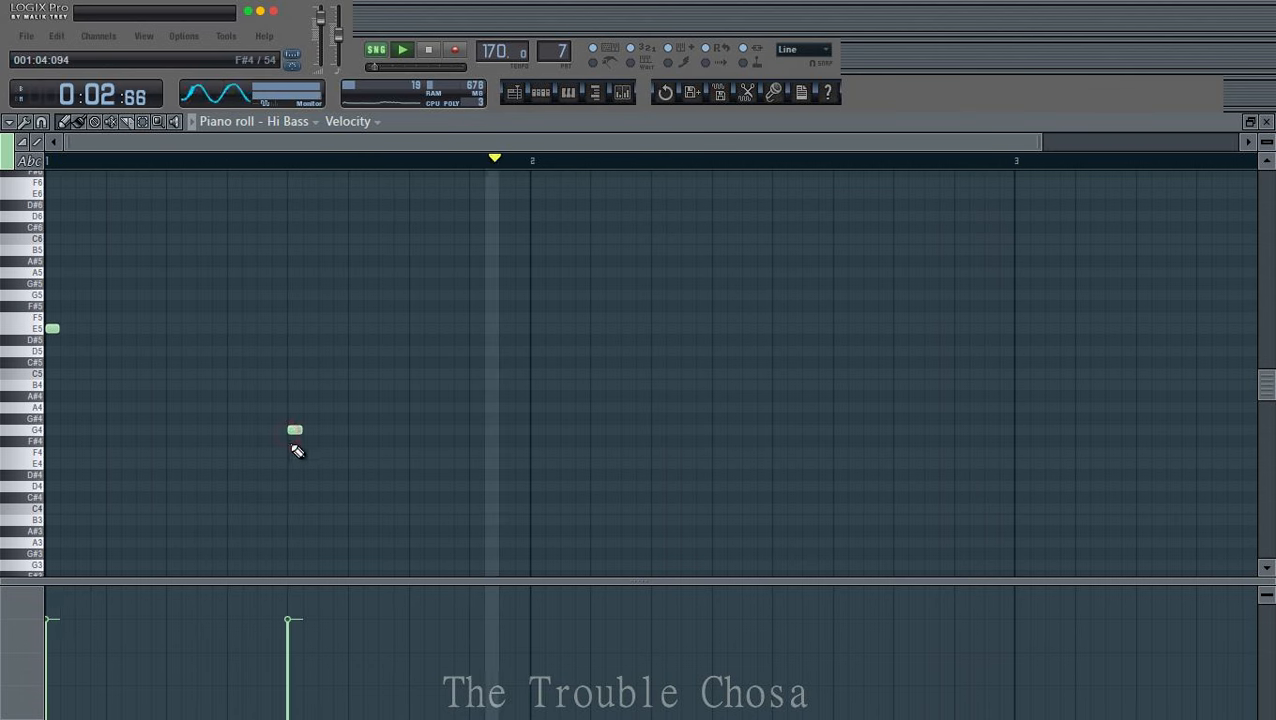
pyautogui.moveTo(296, 449); pyautogui.dragTo(296, 447)
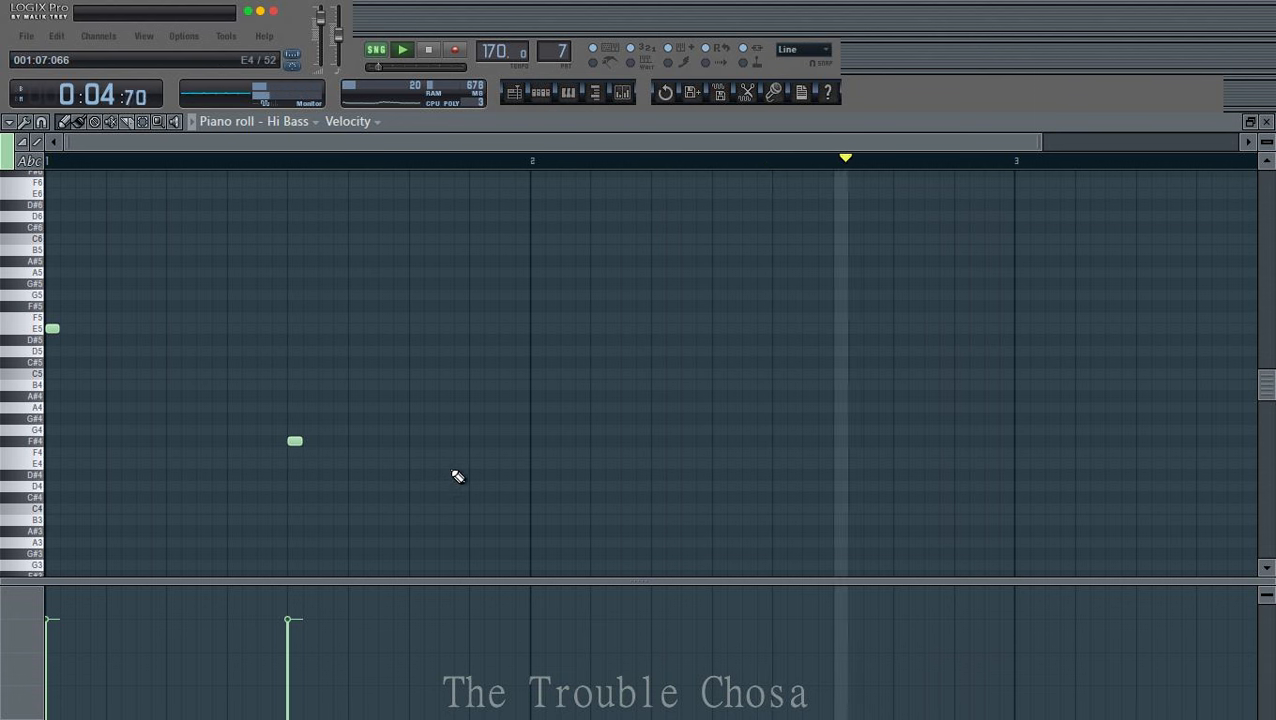
pyautogui.click(532, 421)
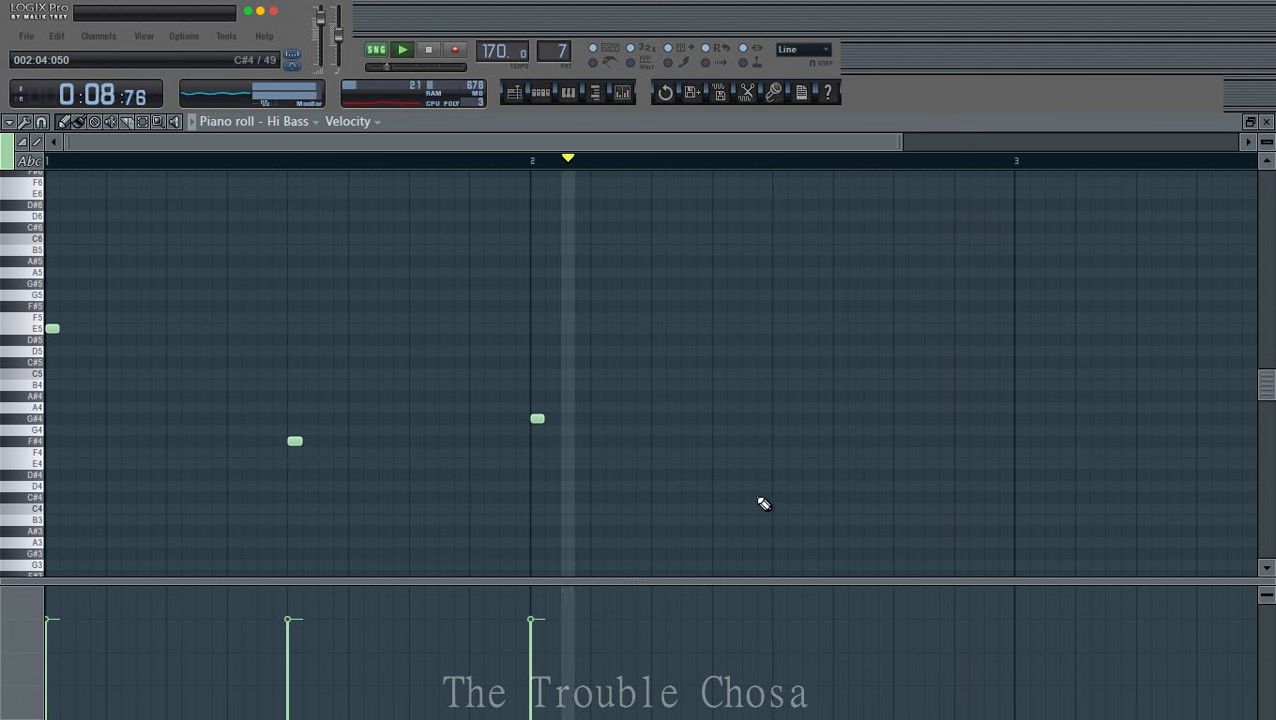
pyautogui.click(780, 385)
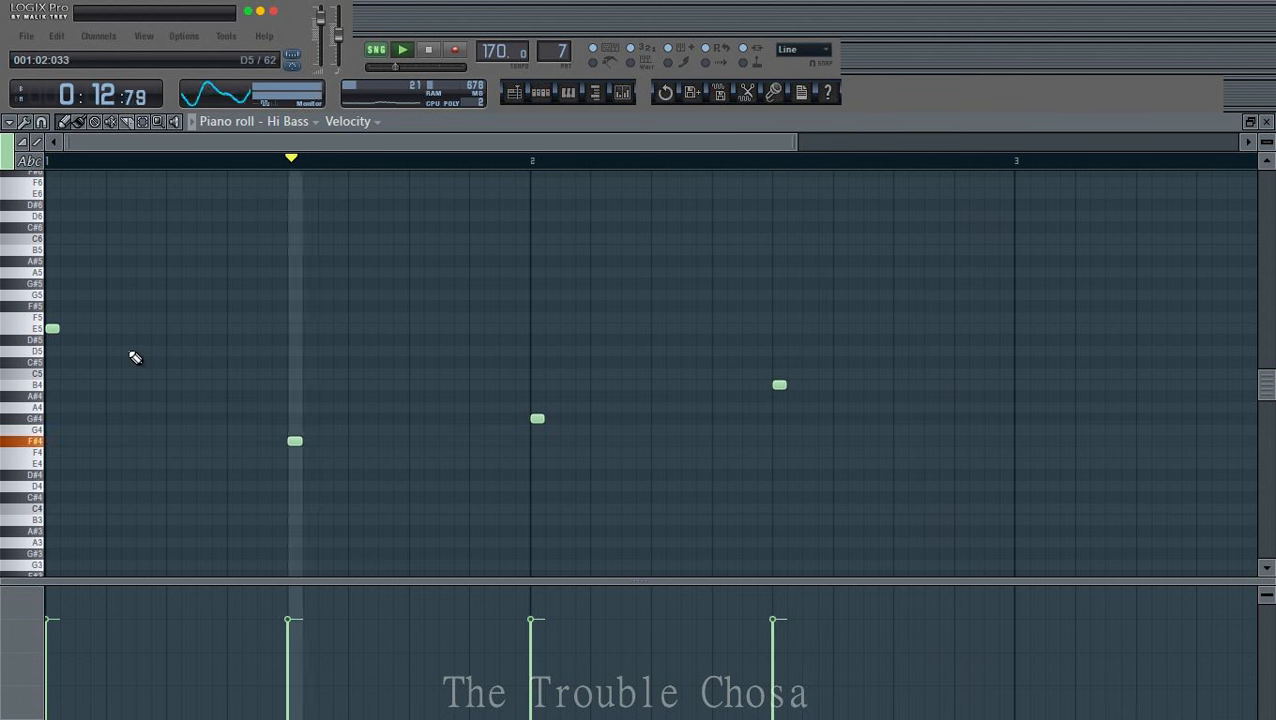
# Step: Repeat the E5, F#4 and G#4 notes a quarter bar after each of them
pyautogui.click(174, 330)
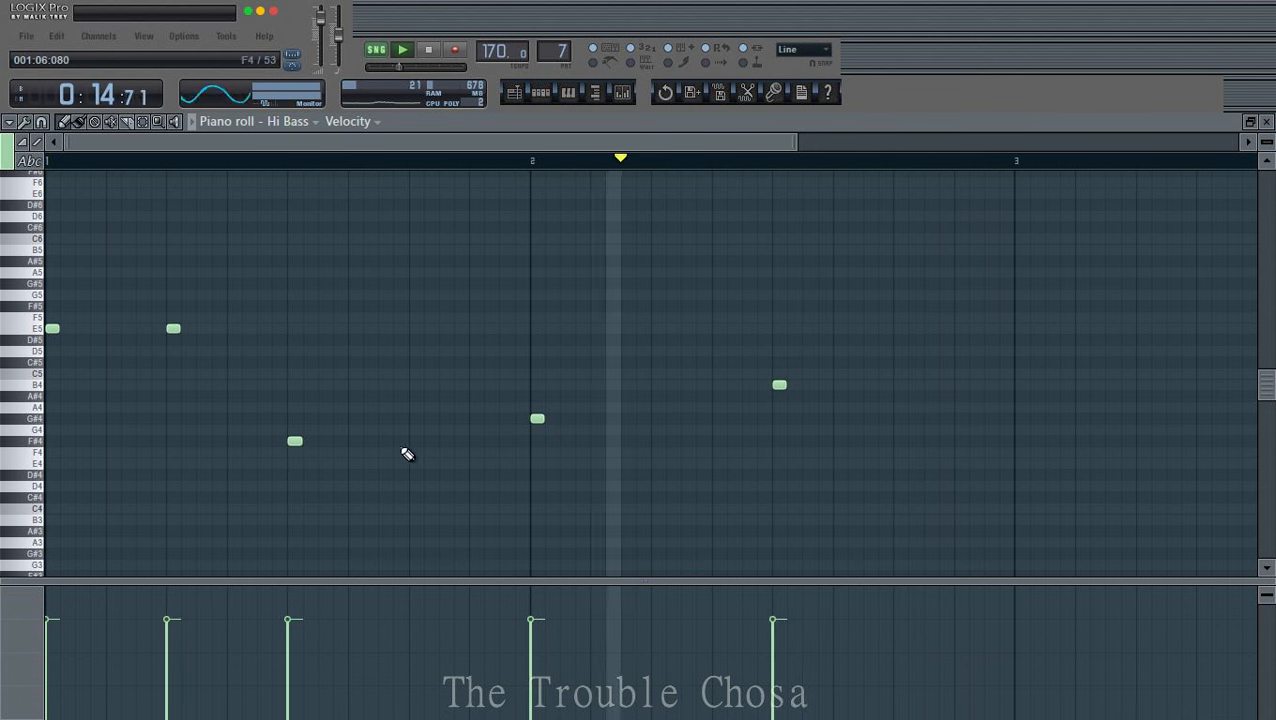
pyautogui.click(413, 442)
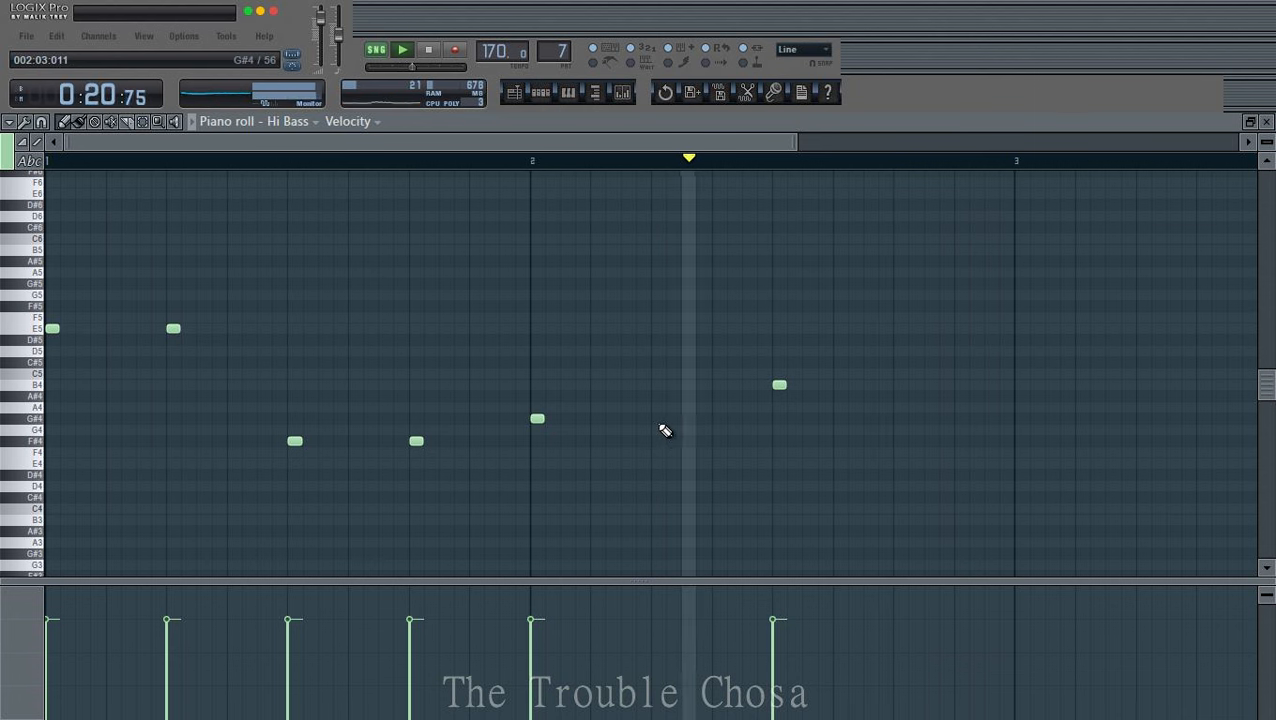
pyautogui.click(656, 418)
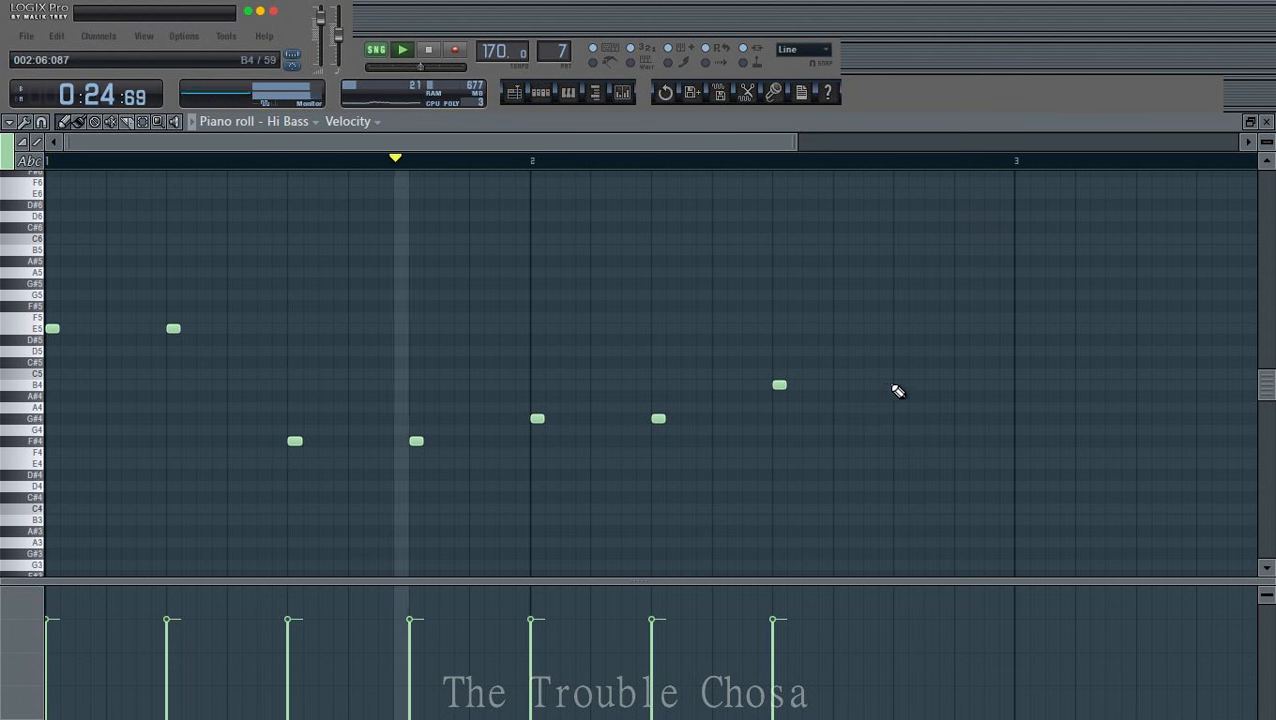
# Step: Add five more B4 notes after the first one in the second half of bar 2
pyautogui.click(899, 385)
pyautogui.click(946, 385)
pyautogui.click(855, 385)
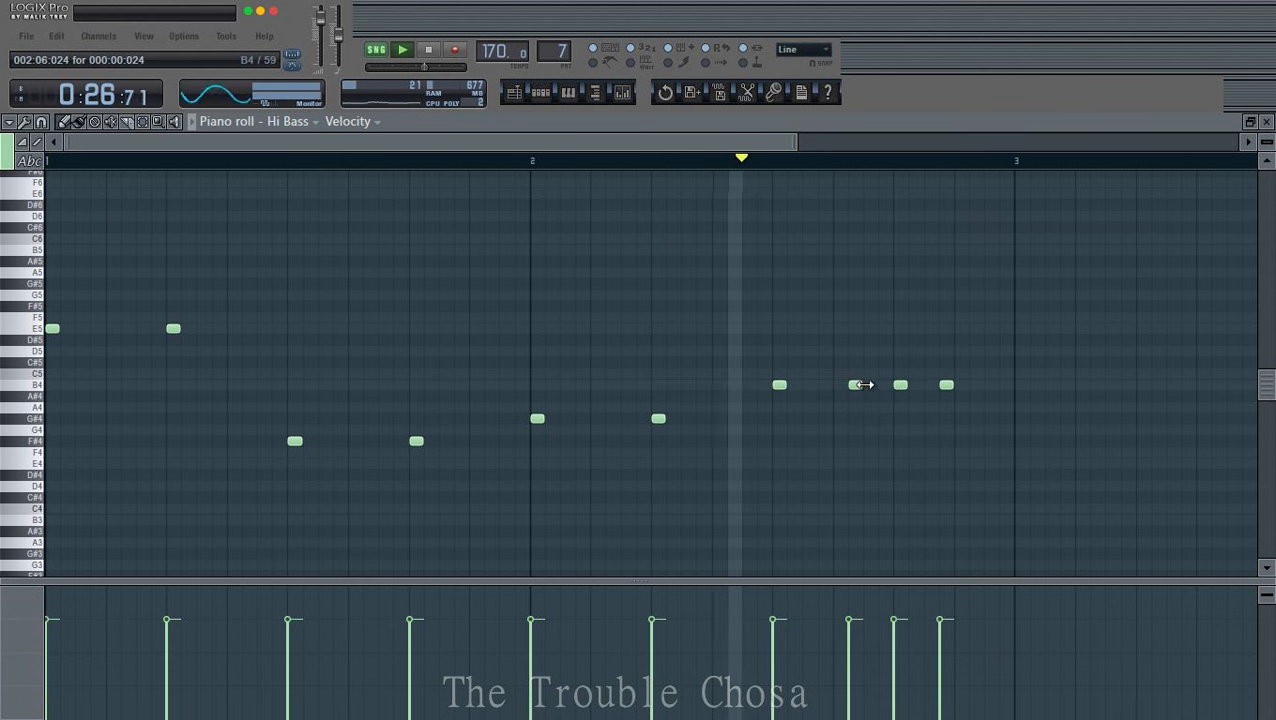
pyautogui.click(866, 385)
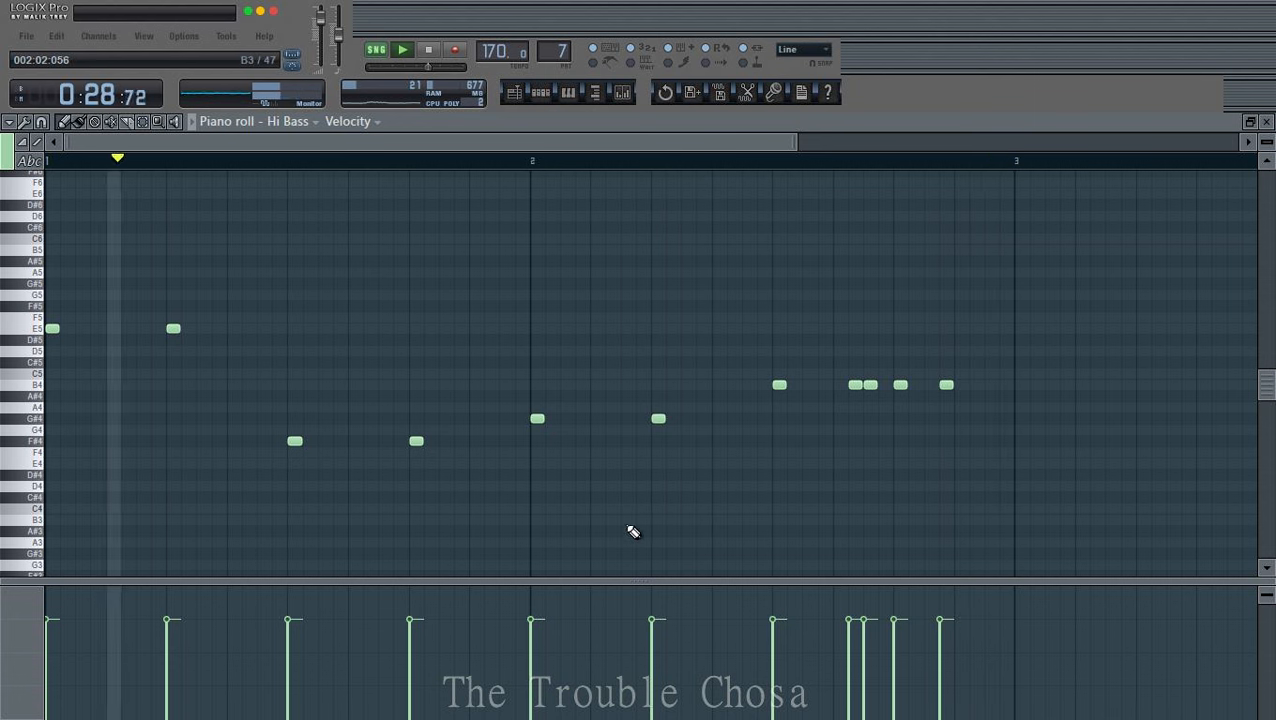
pyautogui.click(986, 385)
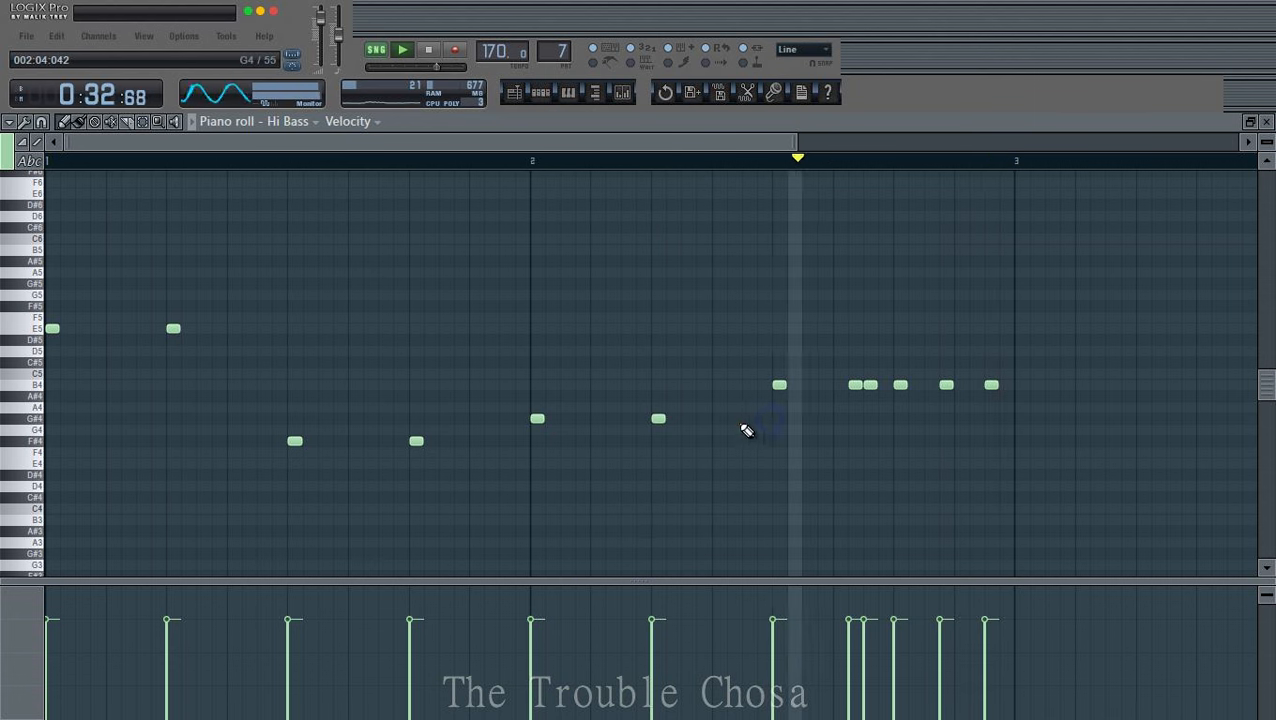
# Step: Add a lead-in F#4 near the end of bar 1 and a lead-in G#4 just before the first B4 in bar 2
pyautogui.click(746, 419)
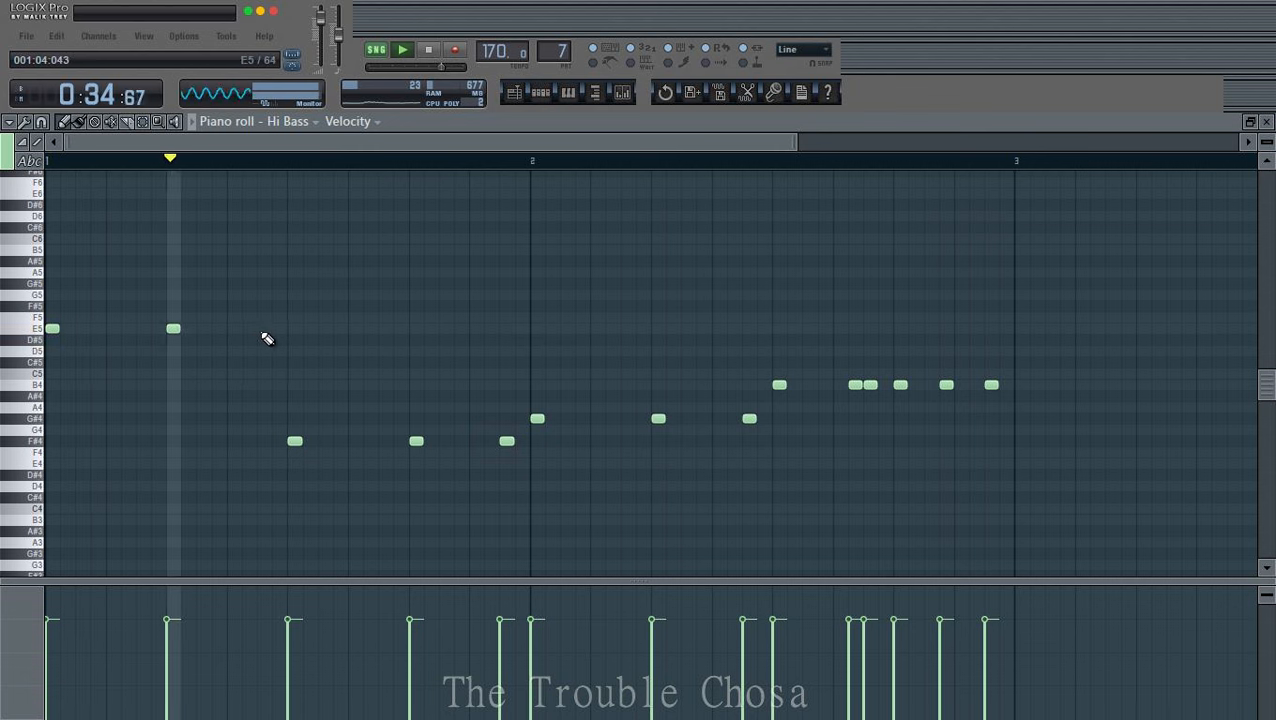
pyautogui.click(262, 329)
pyautogui.rightClick(265, 329)
pyautogui.scroll(-1, 260, 430)
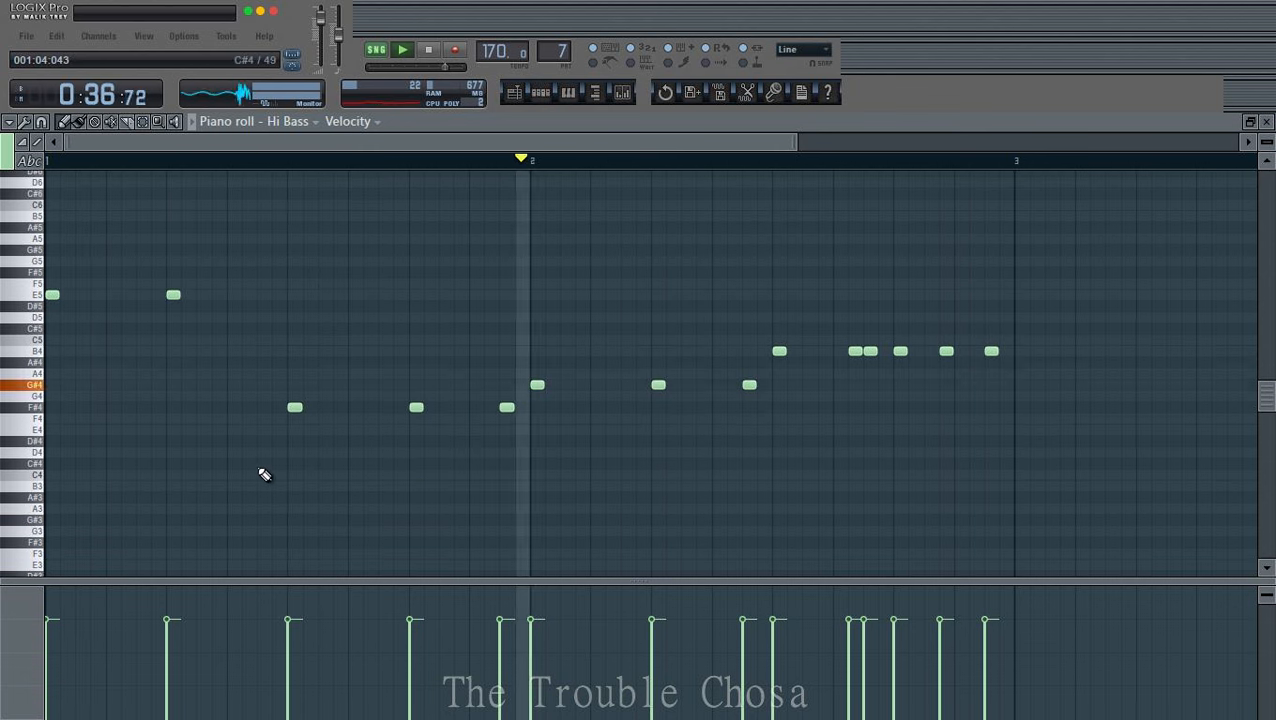
# Step: Add two E4 notes before the first F#4 and two adjoining E5 notes before the second E5 in bar 1
pyautogui.click(265, 430)
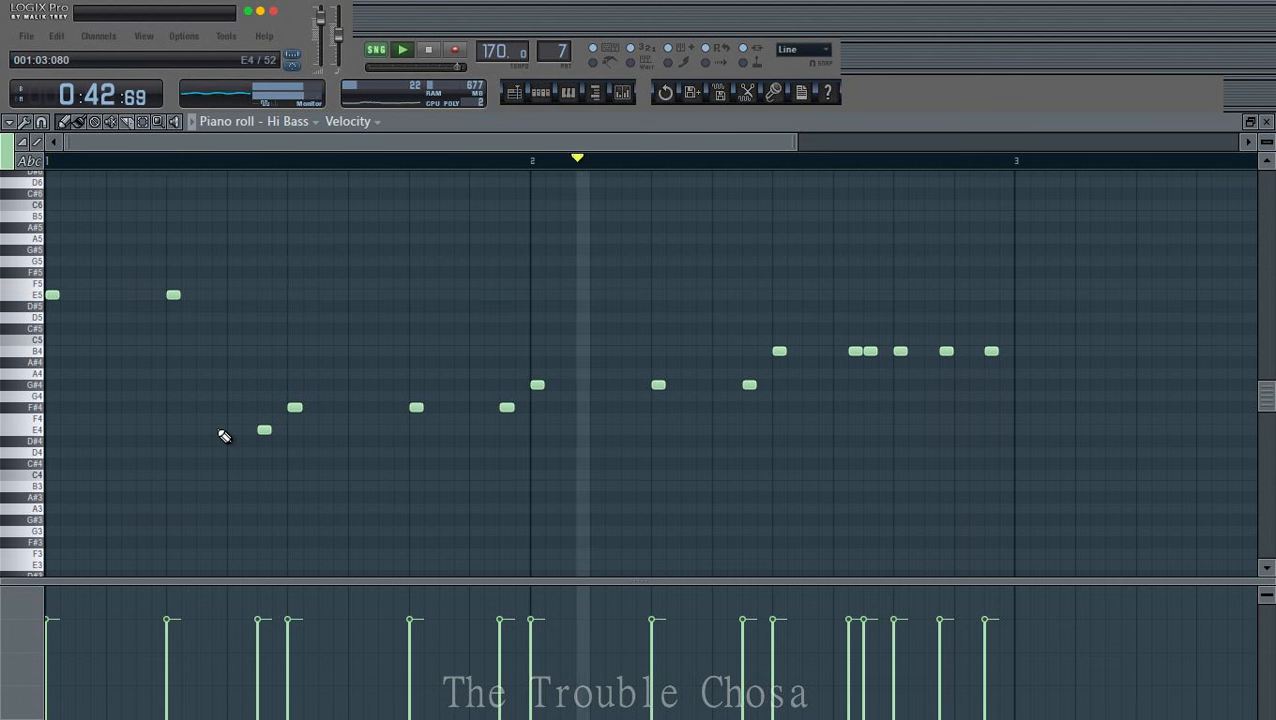
pyautogui.click(221, 432)
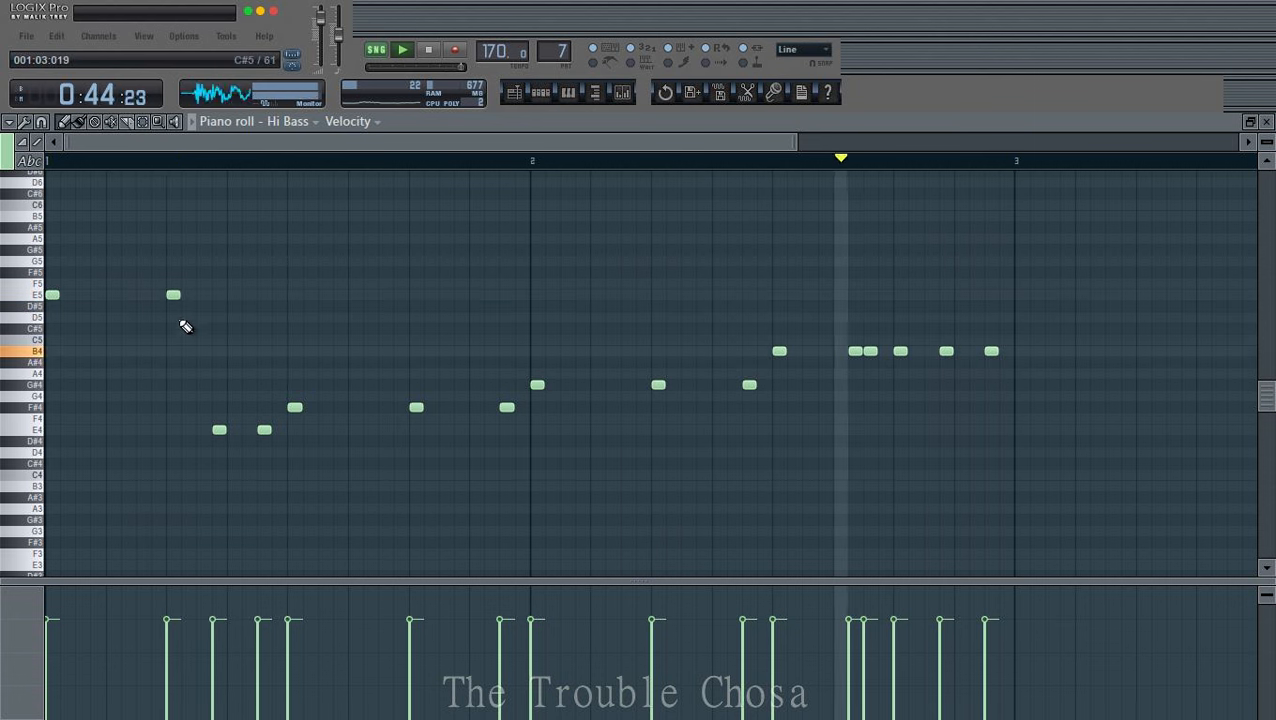
pyautogui.click(128, 298)
pyautogui.click(141, 298)
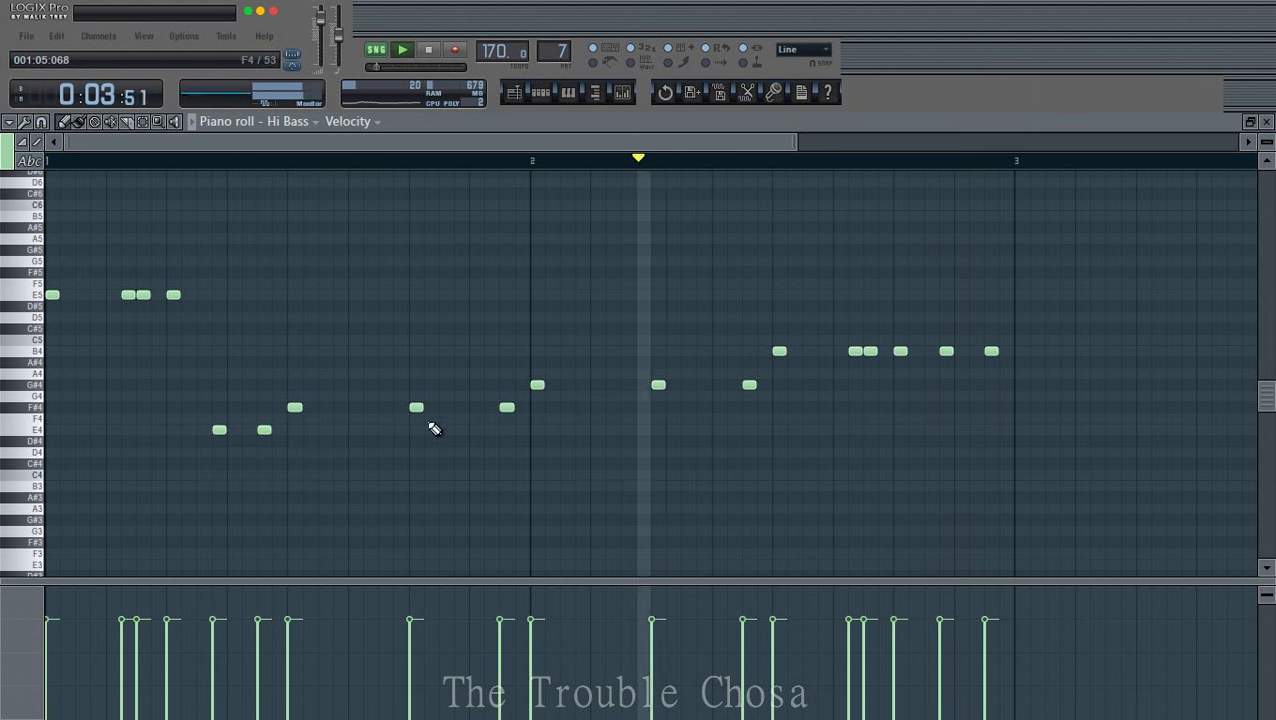
# Step: Replace the middle F#4 in the second half of bar 1 with four F#5 notes leading up to the final F#4
pyautogui.click(368, 408)
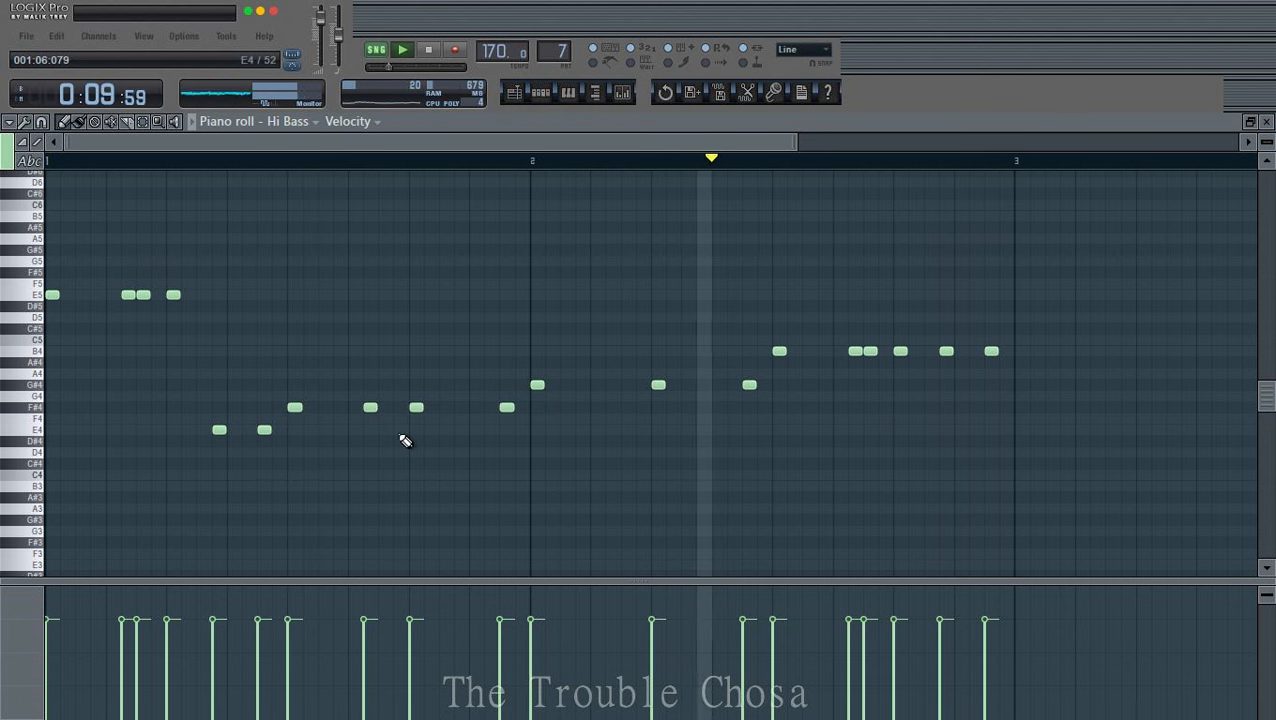
pyautogui.rightClick(416, 407)
pyautogui.rightClick(370, 407)
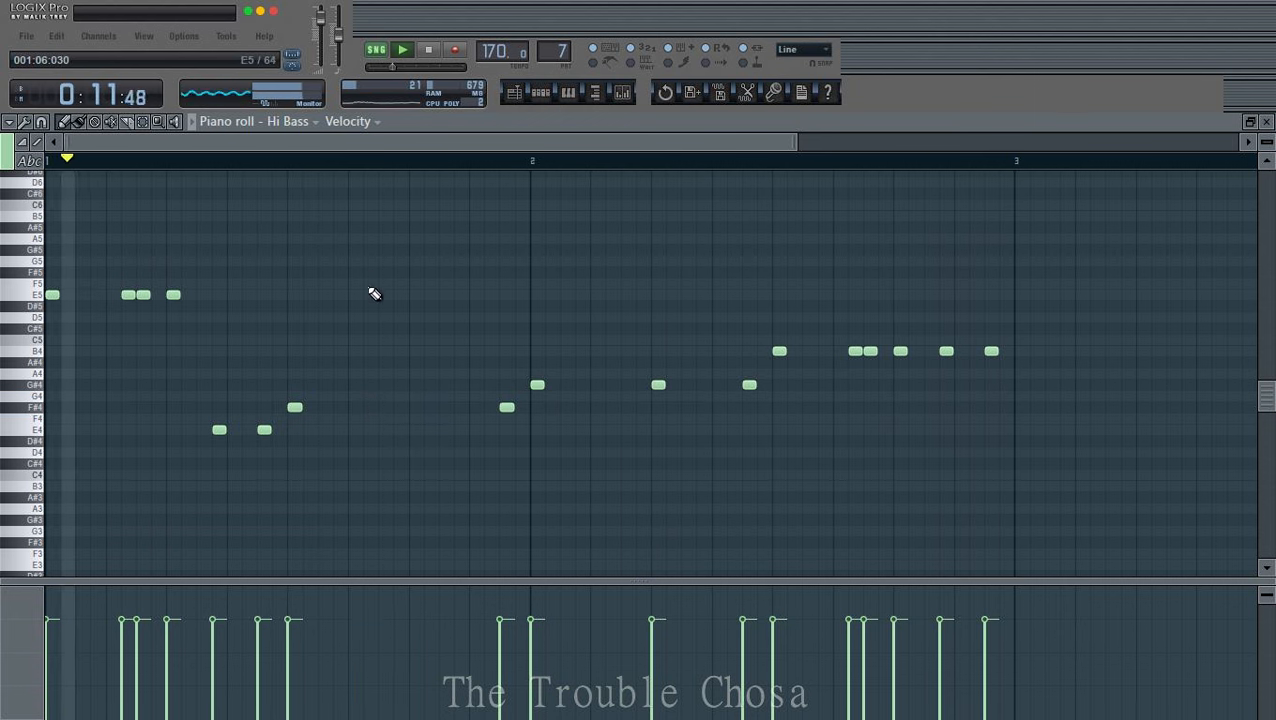
pyautogui.click(370, 272)
pyautogui.click(385, 272)
pyautogui.click(414, 273)
pyautogui.click(458, 273)
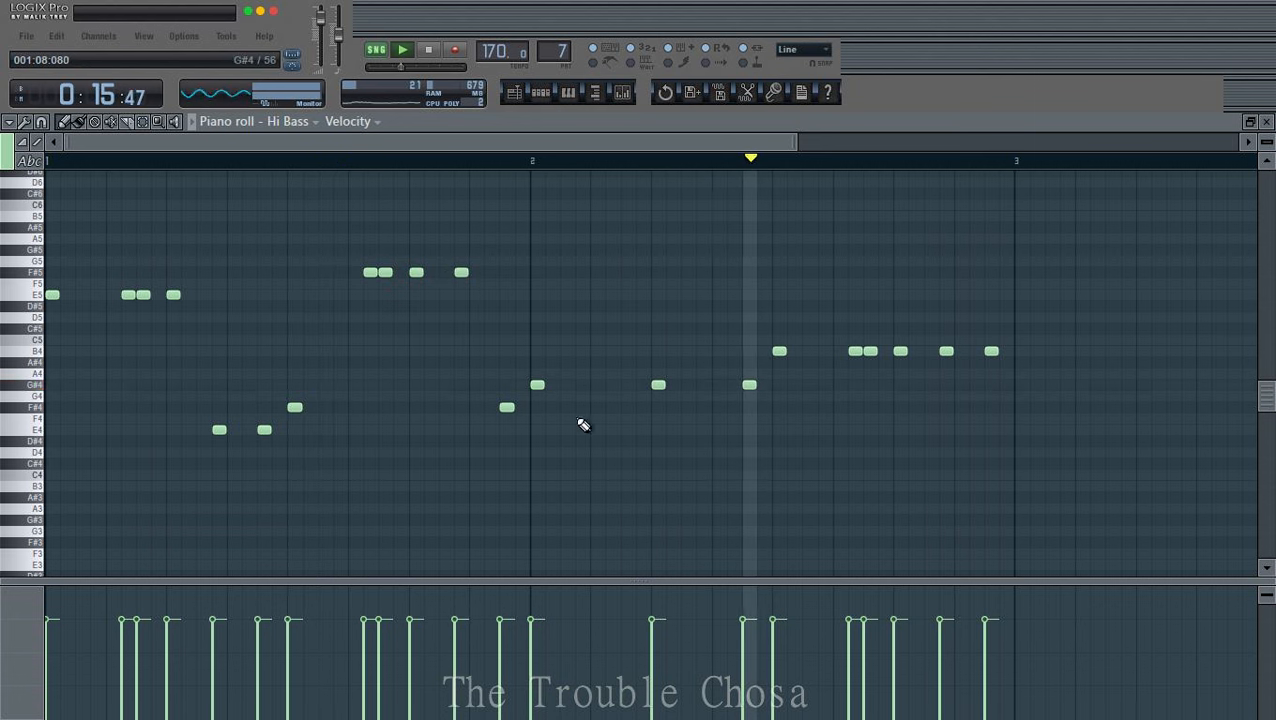
# Step: Add two G#4 notes in the first half of bar 2, each just before an existing G#4, and close the note editor
pyautogui.click(606, 385)
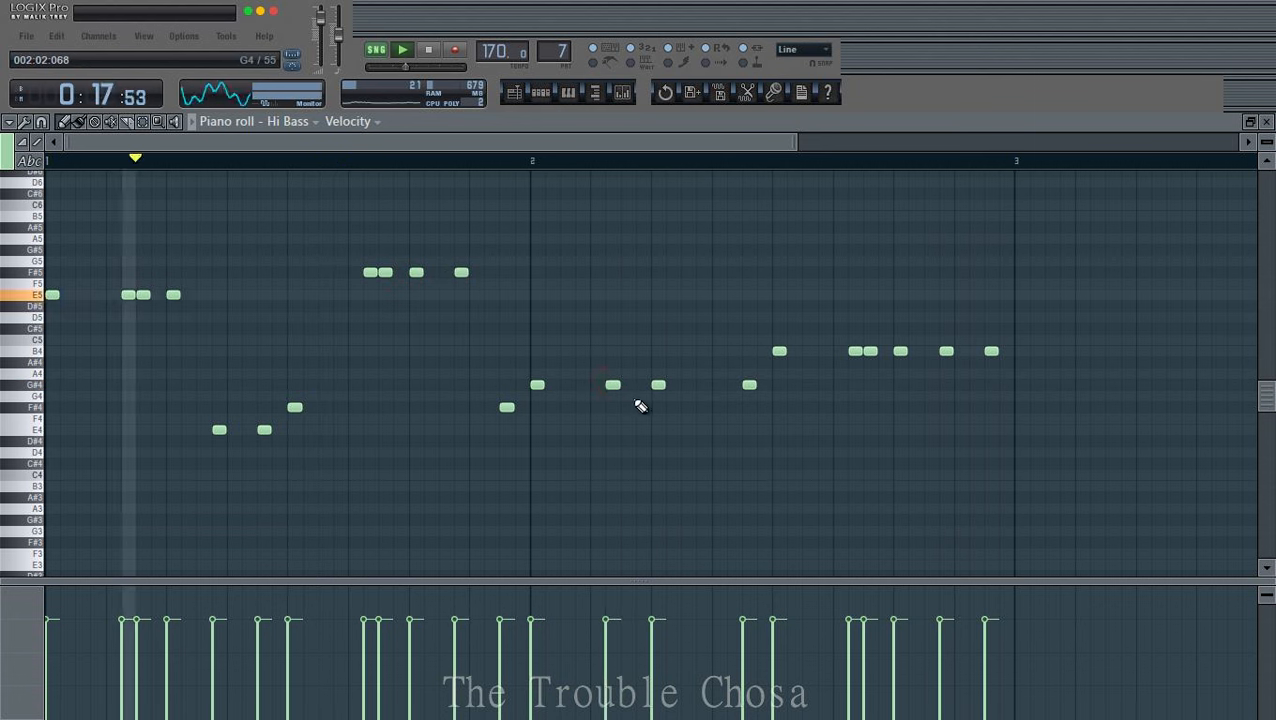
pyautogui.click(734, 385)
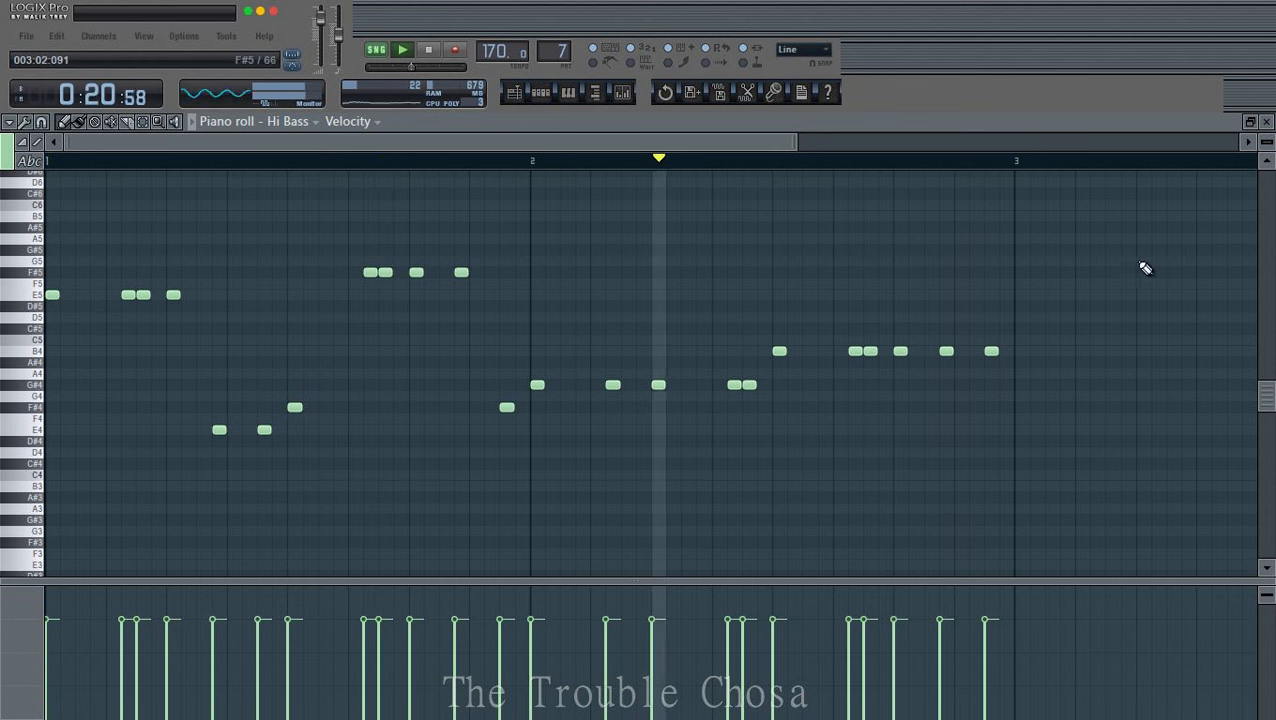
pyautogui.click(1267, 122)
# Step: Copy the Hi Bass notes and paste them into the Mid Bass and Low Bass channels
pyautogui.rightClick(420, 555)
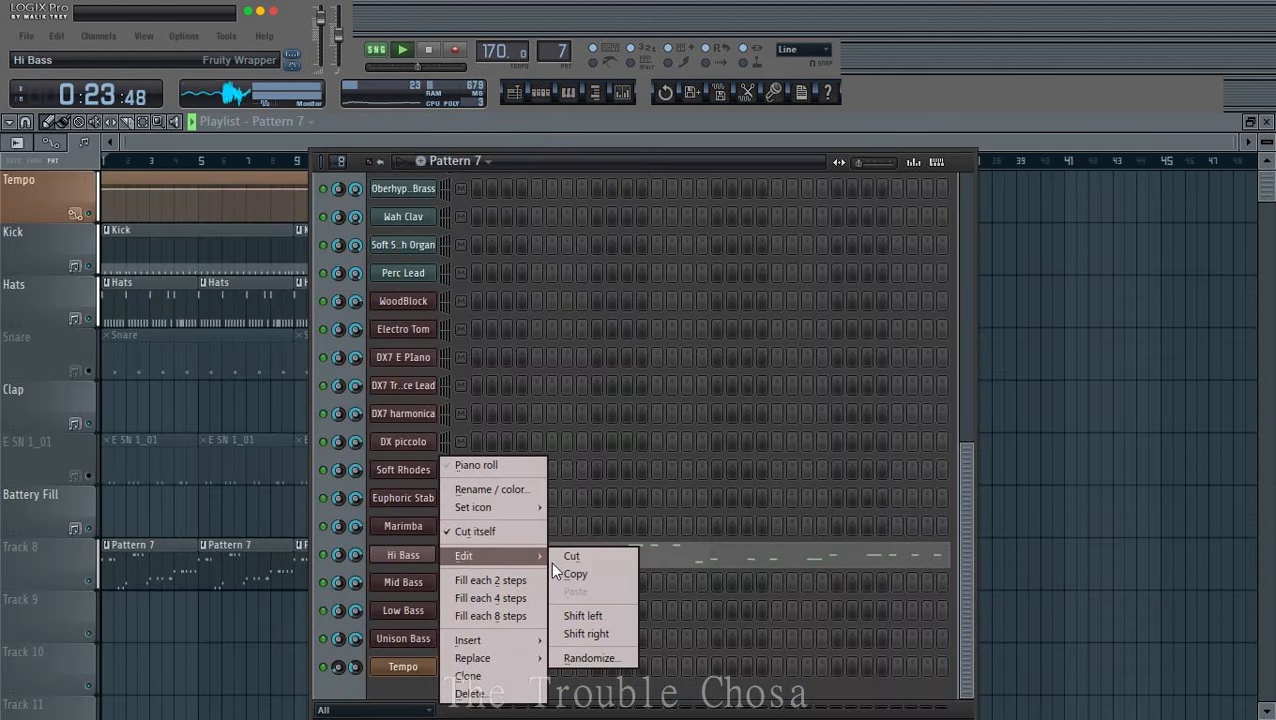
pyautogui.click(560, 574)
pyautogui.rightClick(440, 582)
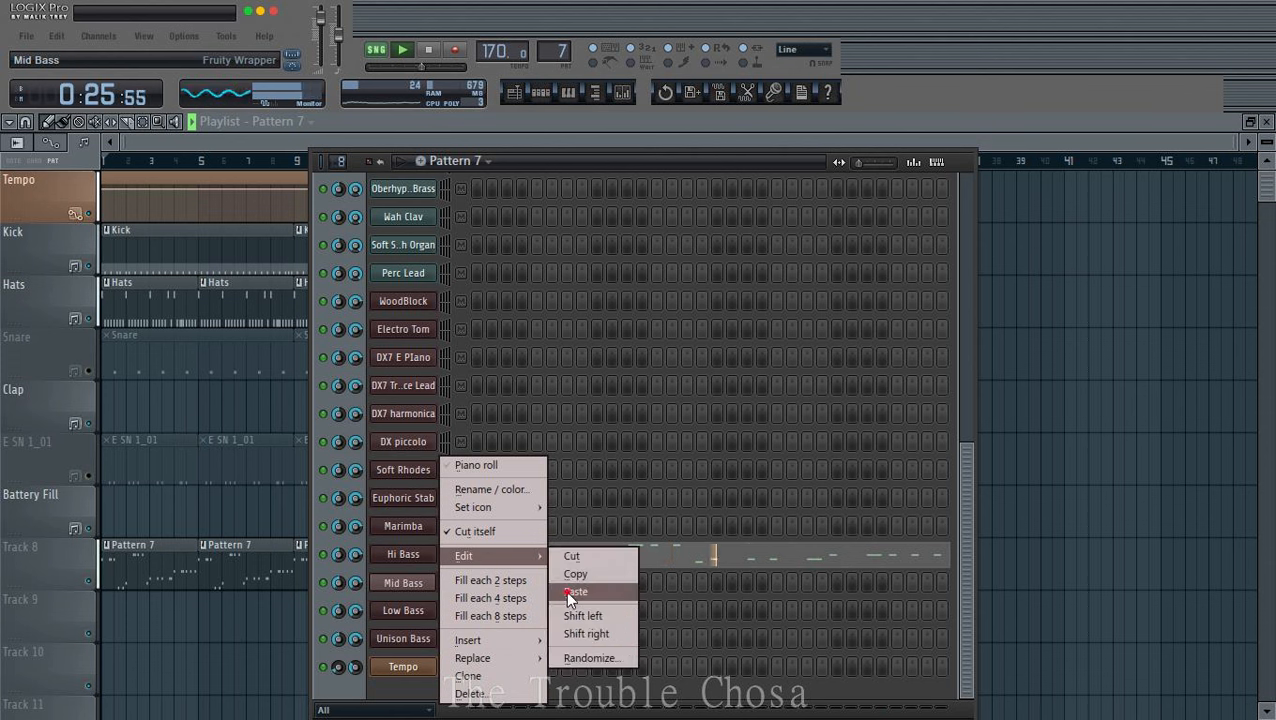
pyautogui.click(572, 592)
pyautogui.rightClick(420, 611)
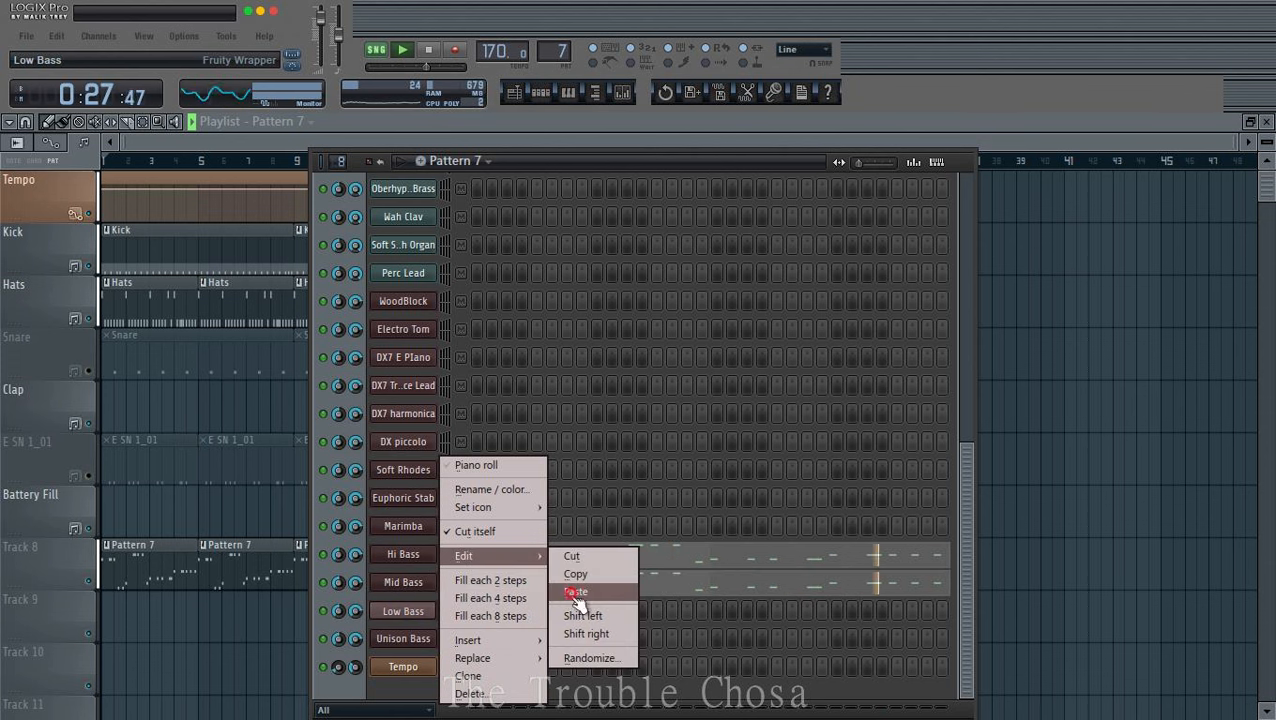
pyautogui.click(577, 592)
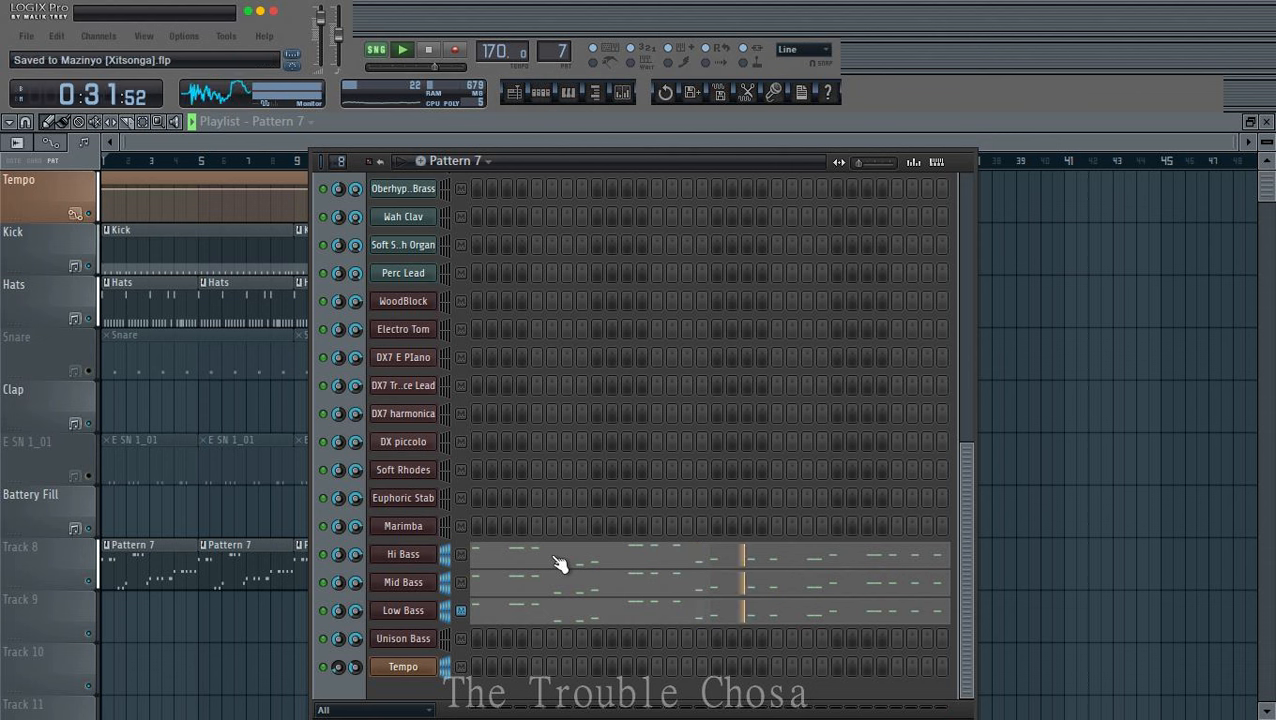
# Step: Unmute the Snare track in the playlist
pyautogui.scroll(5, 560, 556)
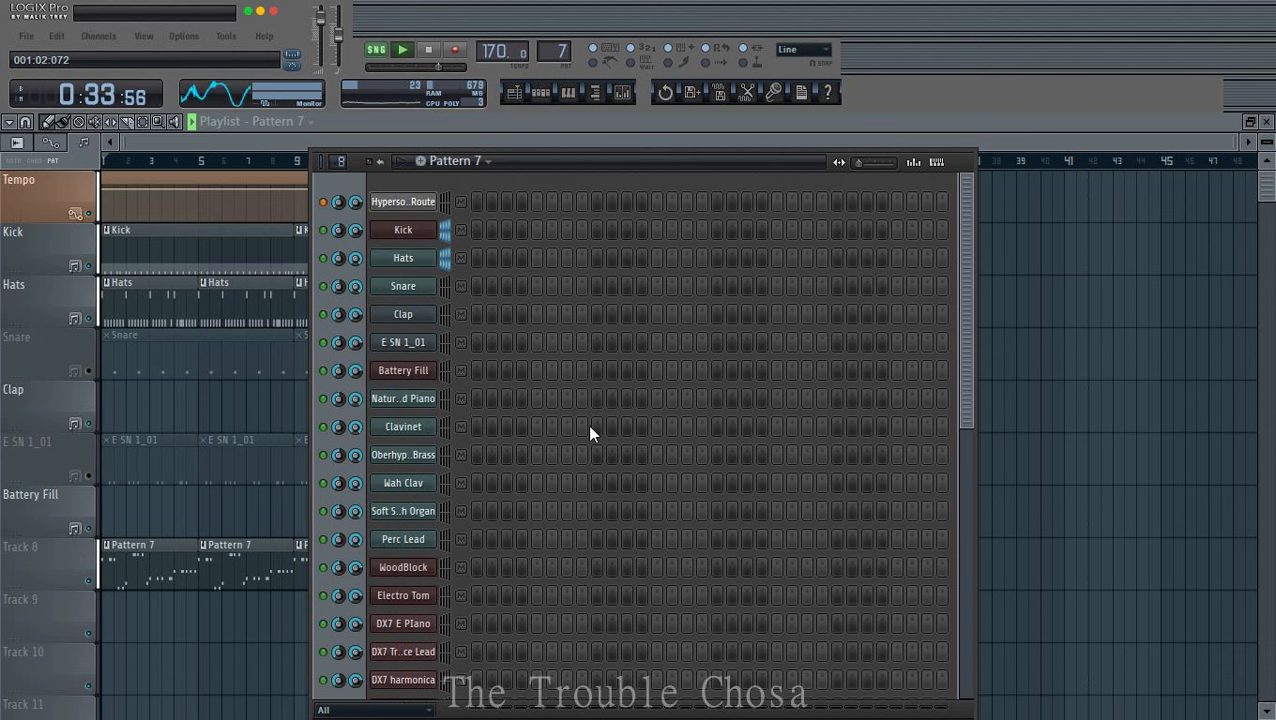
pyautogui.click(80, 372)
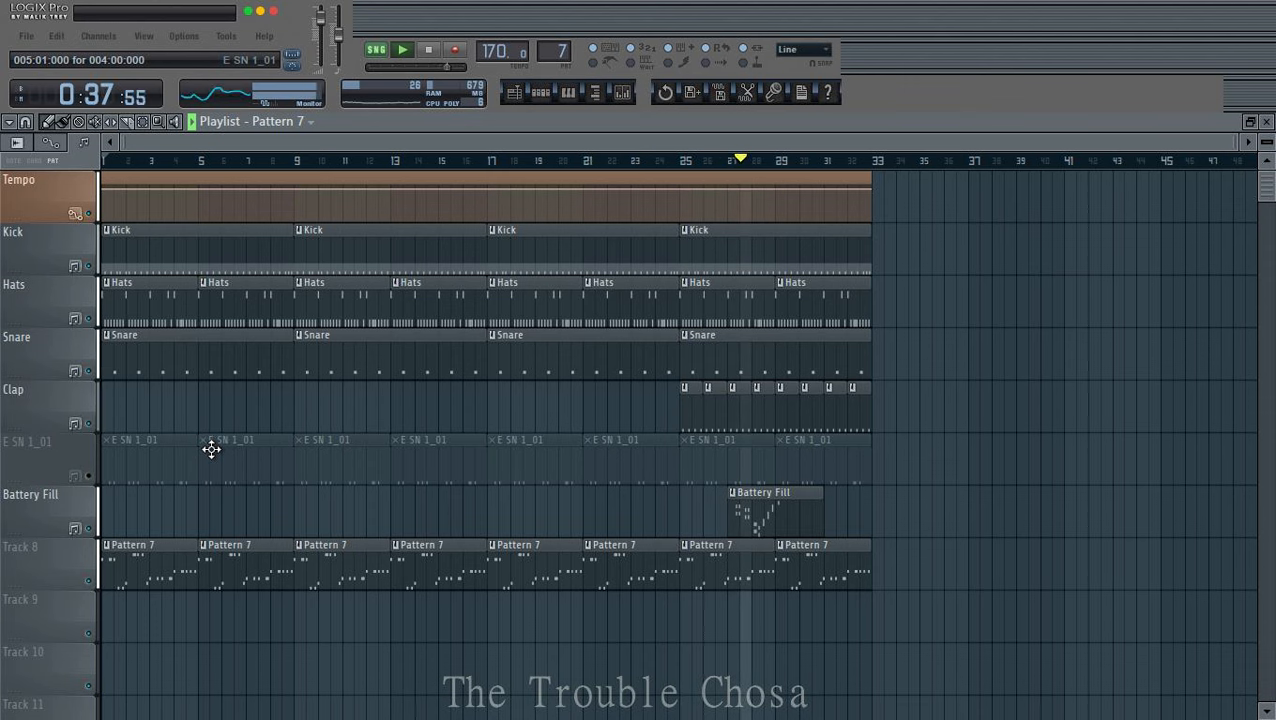
# Step: Open the Snare clip's notes, undo the removal of the first D3 note and return to the playlist
pyautogui.doubleClick(181, 373)
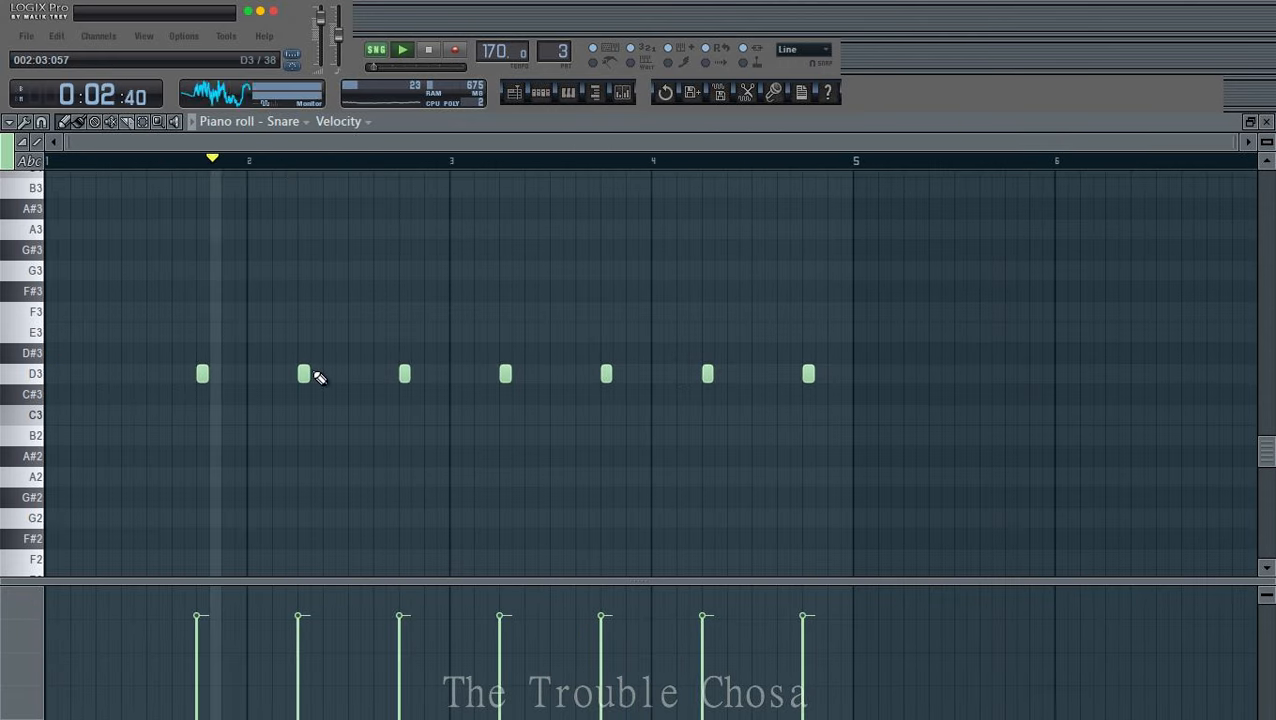
pyautogui.click(56, 36)
pyautogui.click(71, 56)
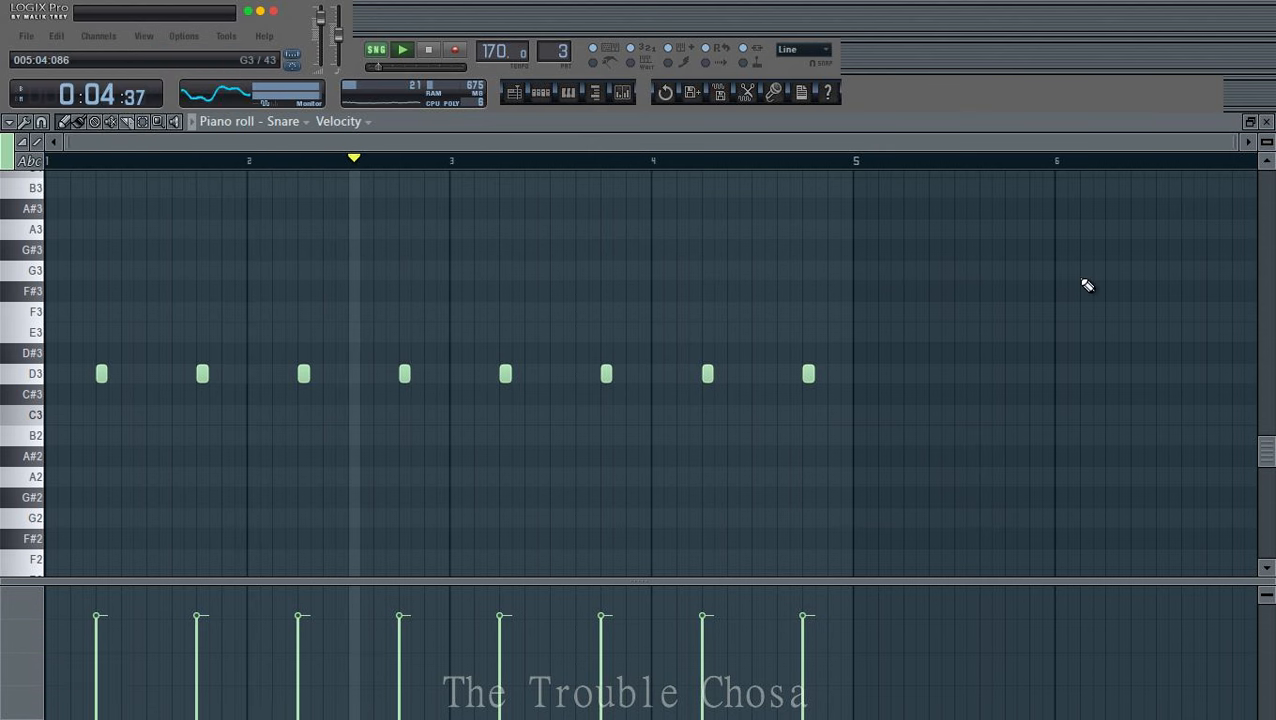
pyautogui.click(1267, 121)
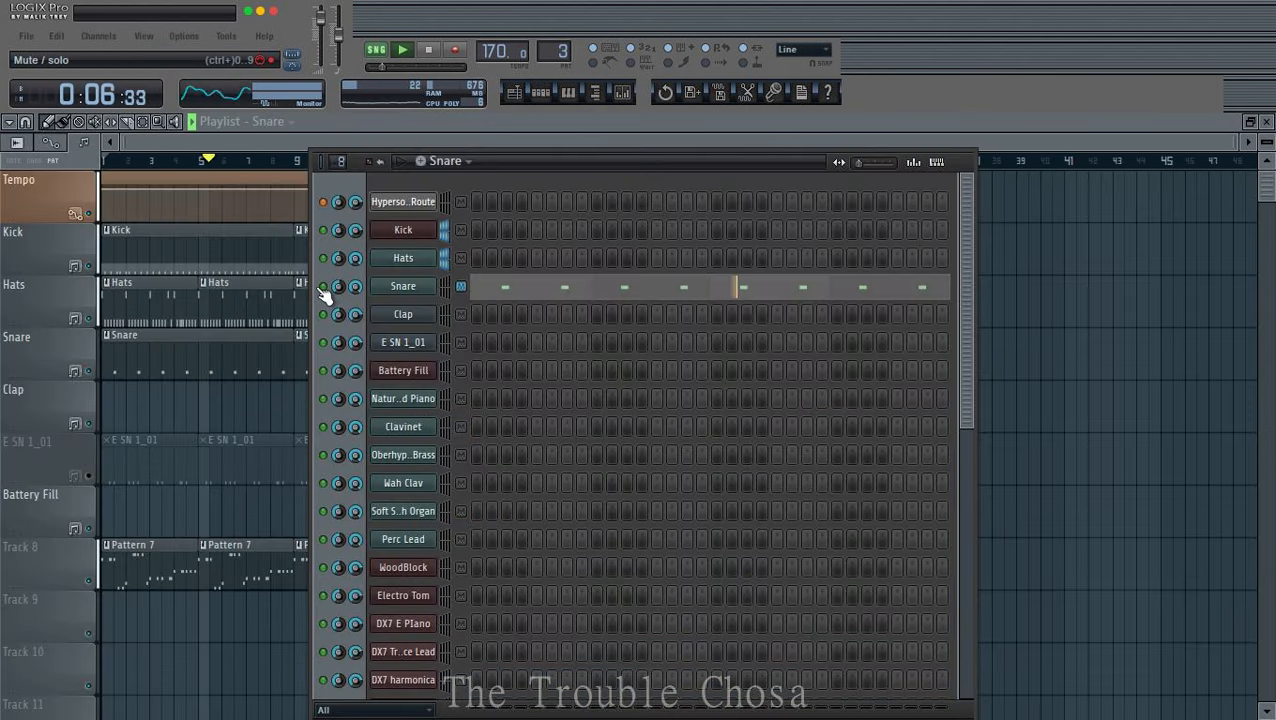
pyautogui.click(287, 126)
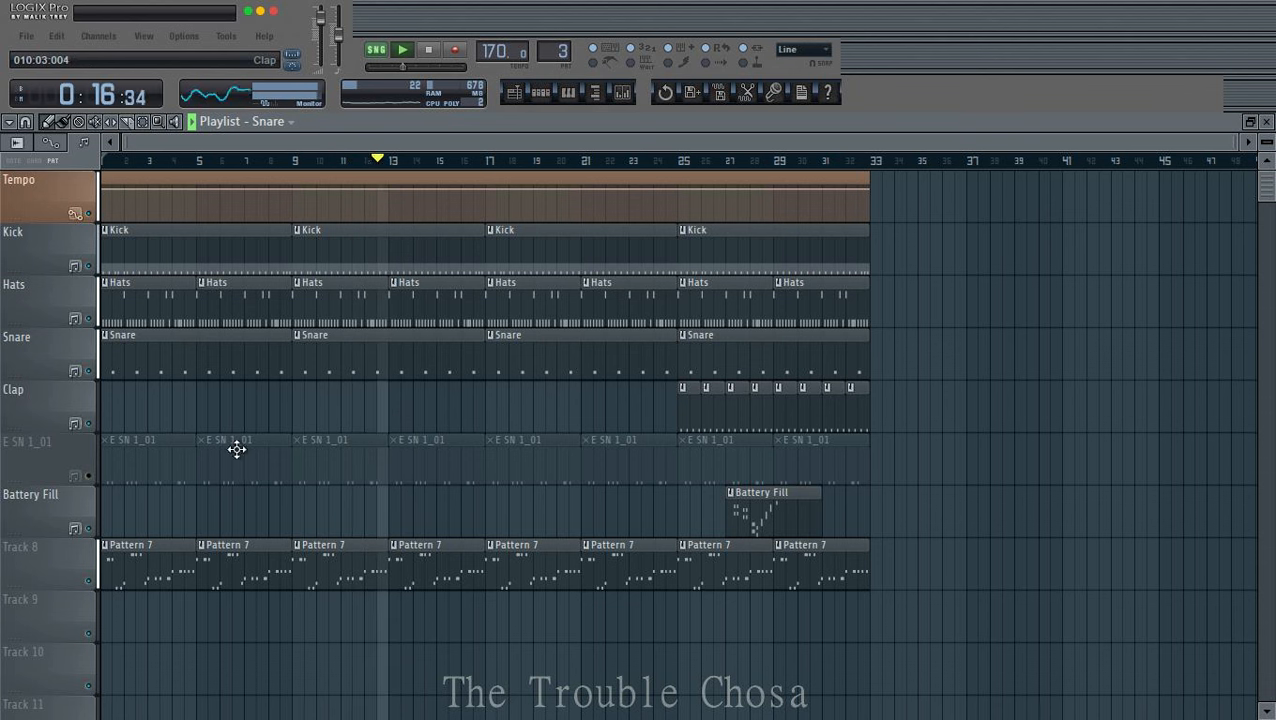
# Step: Open the piano roll of the Marimba channel in Pattern 7
pyautogui.click(541, 93)
pyautogui.scroll(-3, 687, 422)
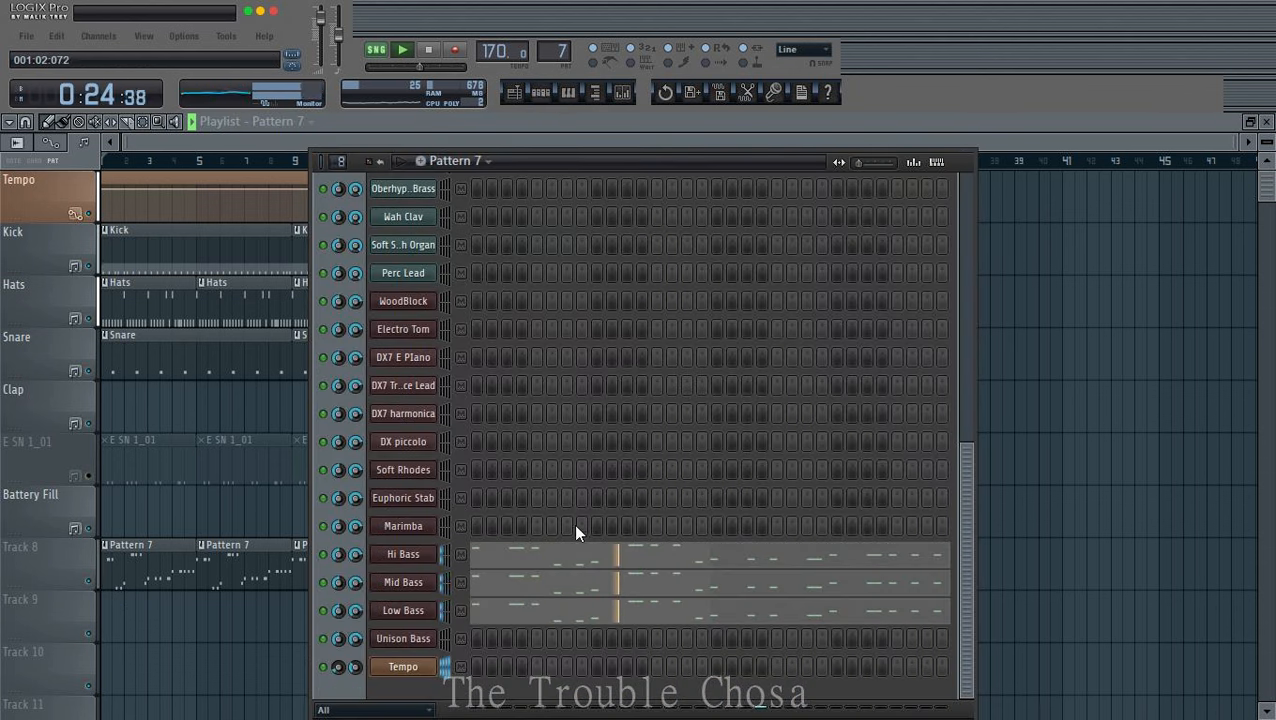
pyautogui.click(415, 530)
pyautogui.rightClick(416, 530)
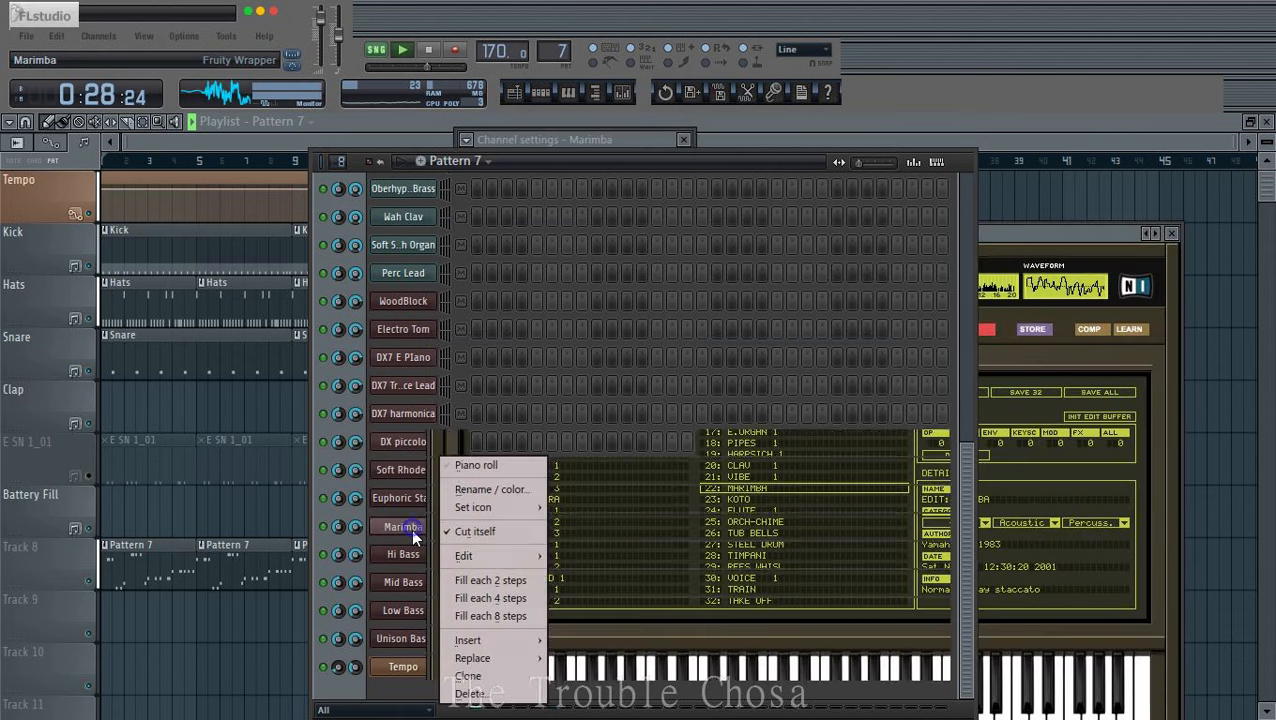
pyautogui.click(460, 468)
# Step: Enter two short F#5 notes, two short D#5 notes and a longer C#5 in the second half of bar 1
pyautogui.scroll(-8, 406, 169)
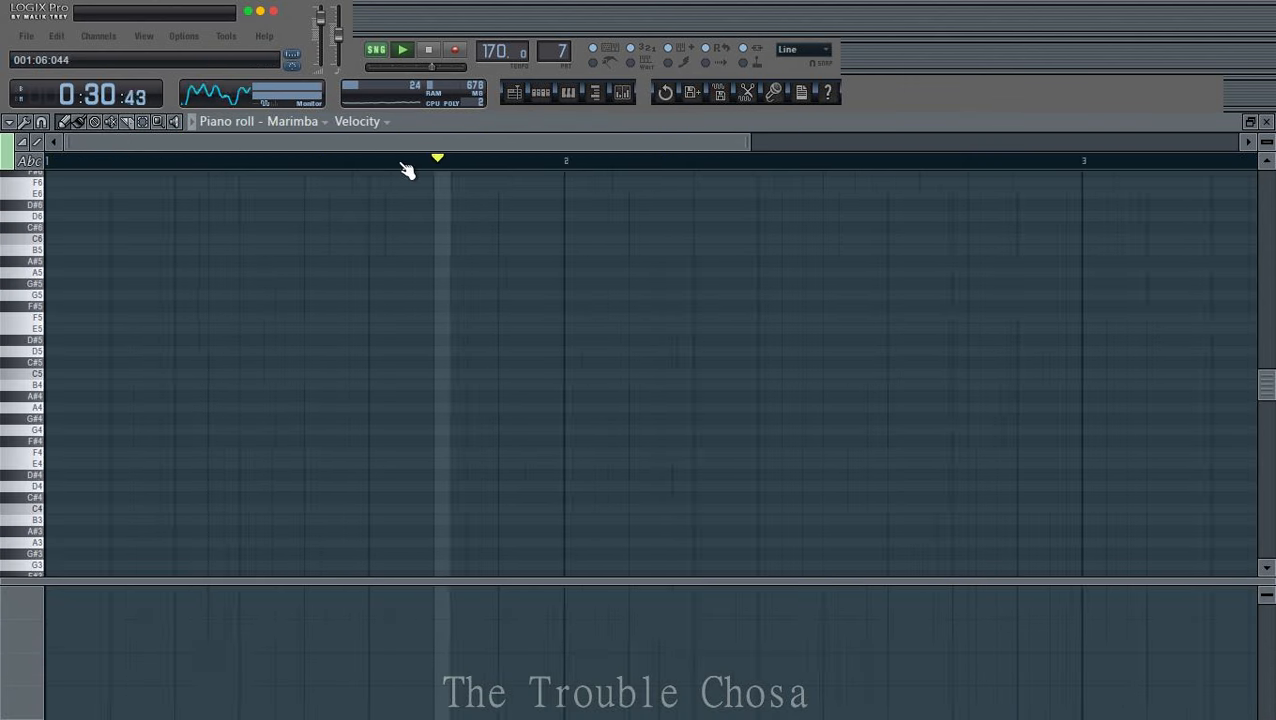
pyautogui.scroll(1, 406, 169)
pyautogui.moveTo(381, 146); pyautogui.dragTo(286, 150)
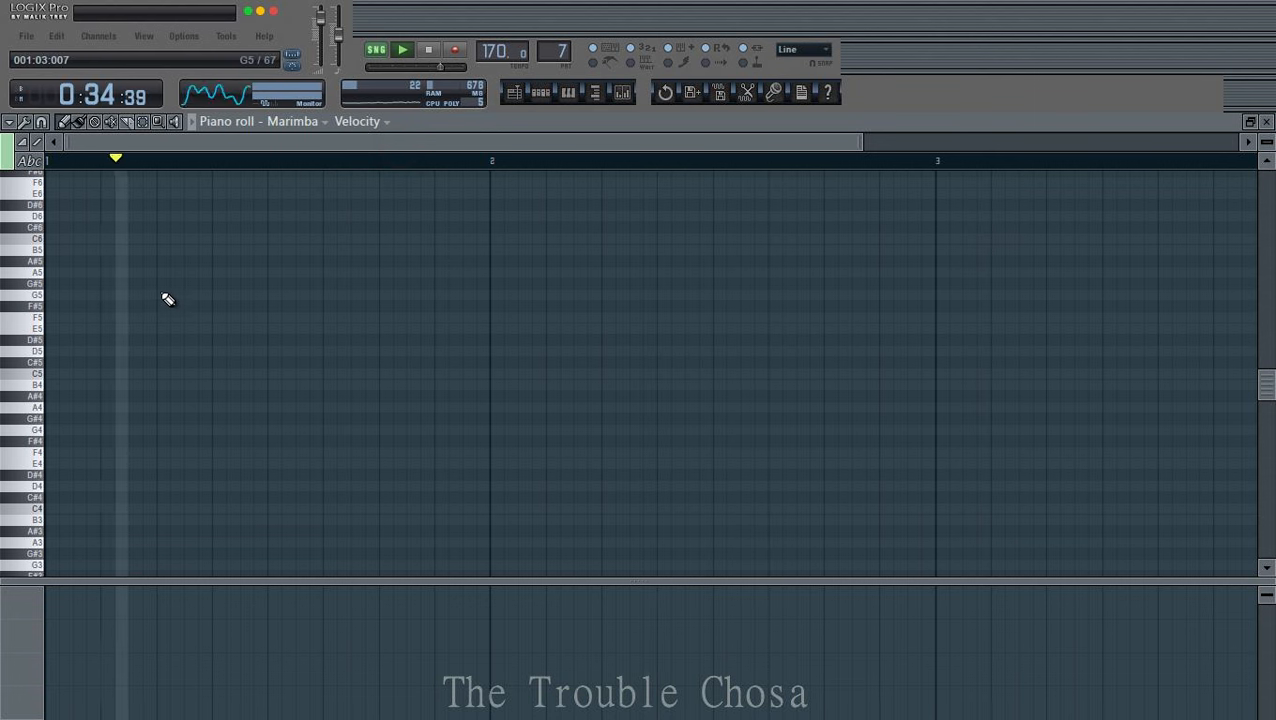
pyautogui.click(296, 306)
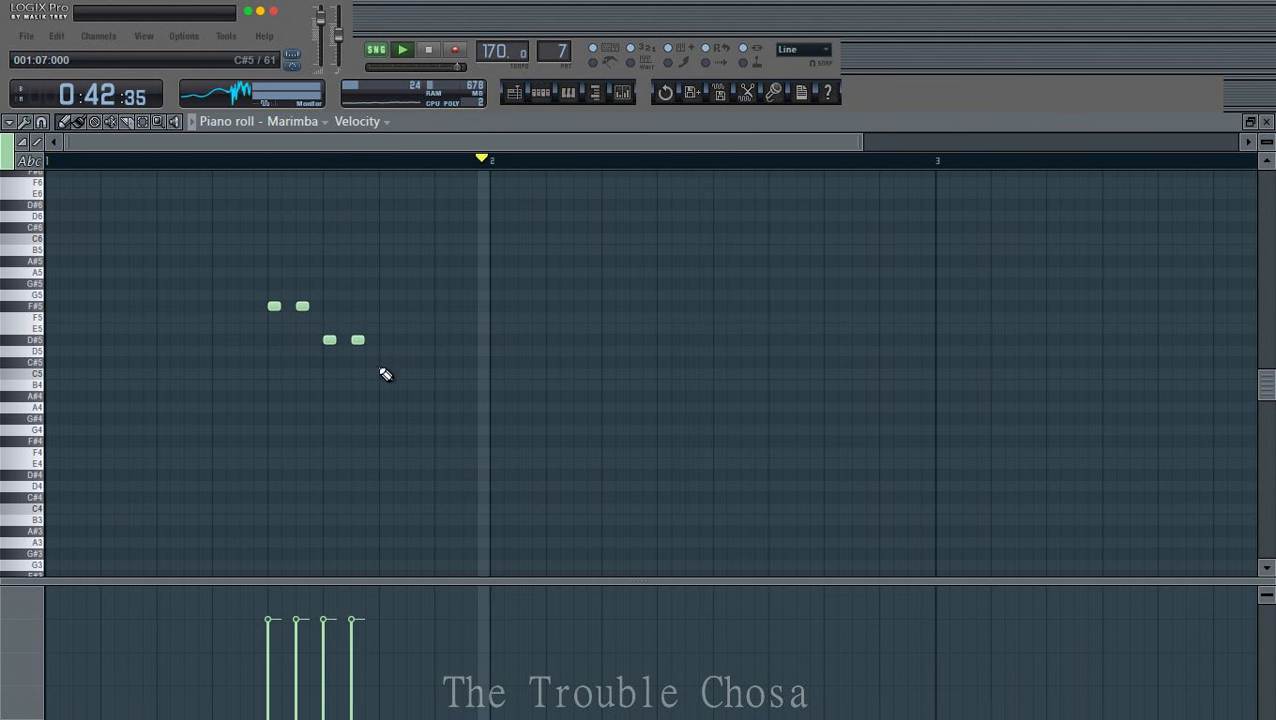
pyautogui.click(382, 362)
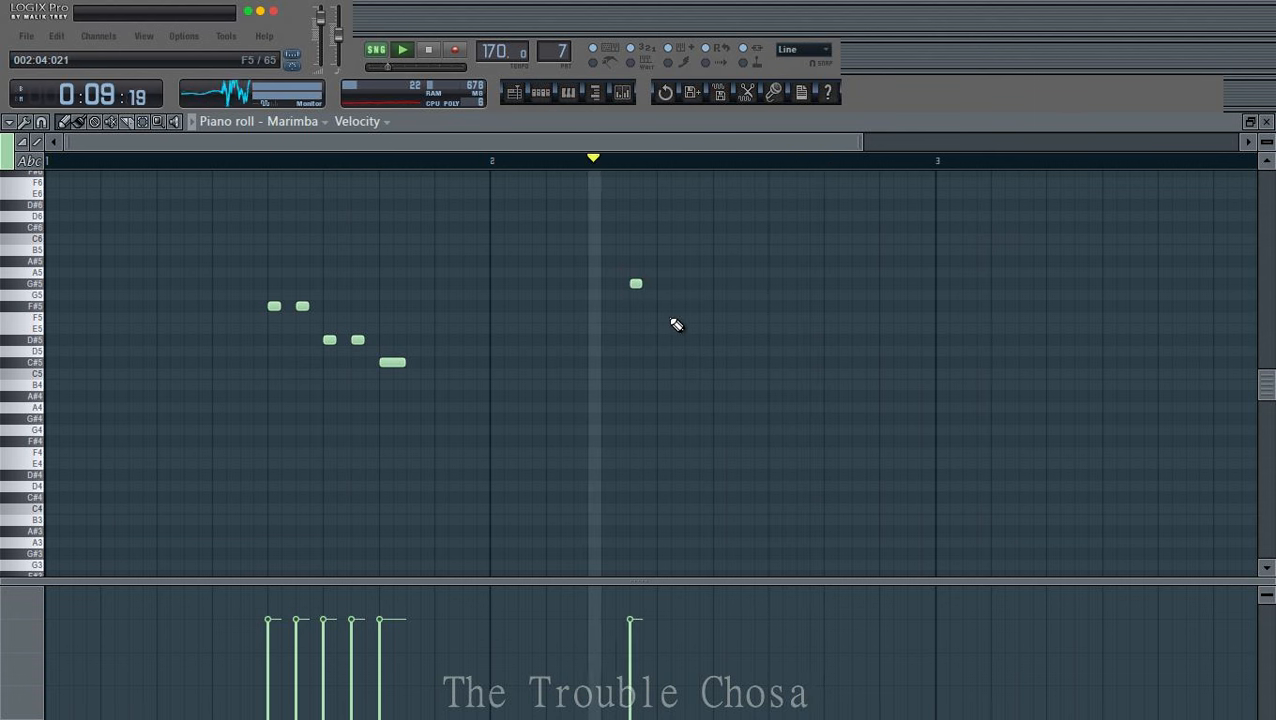
# Step: Replace the early G#5 in bar 2 with a descending run: G#5 just before mid-bar, two F#5, two D#5 and a longer B4
pyautogui.rightClick(636, 284)
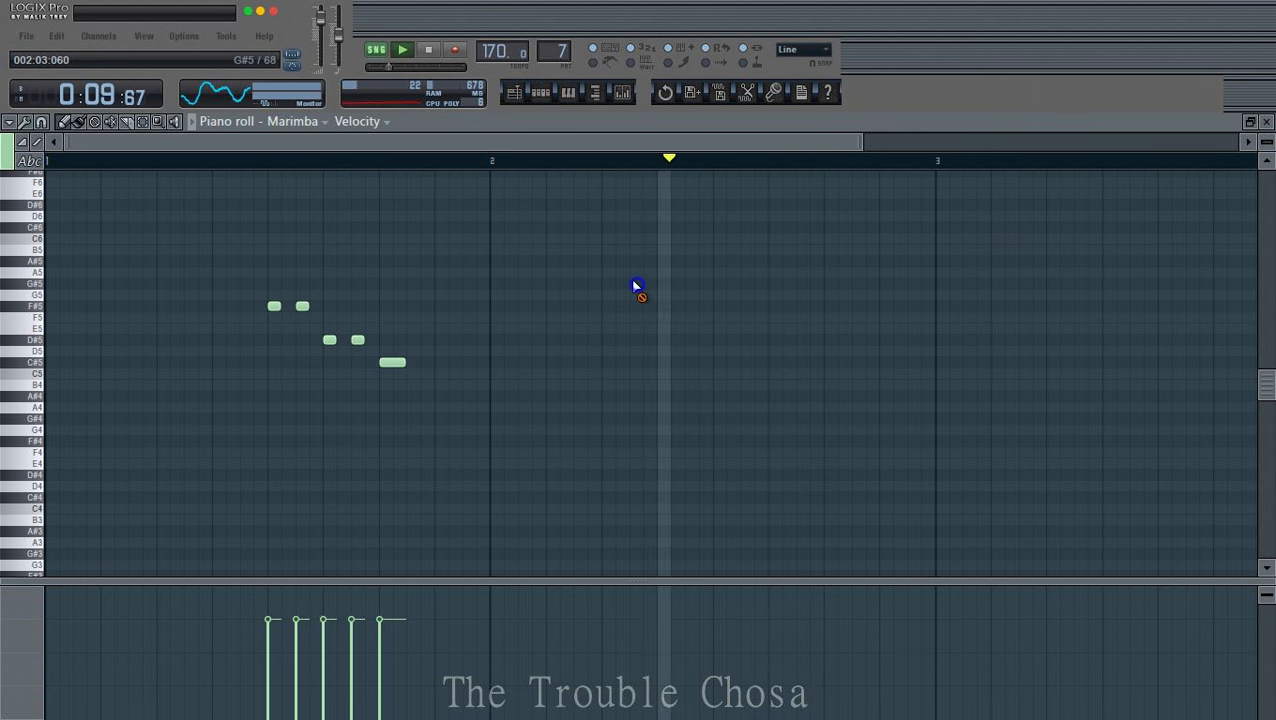
pyautogui.click(719, 305)
pyautogui.click(747, 305)
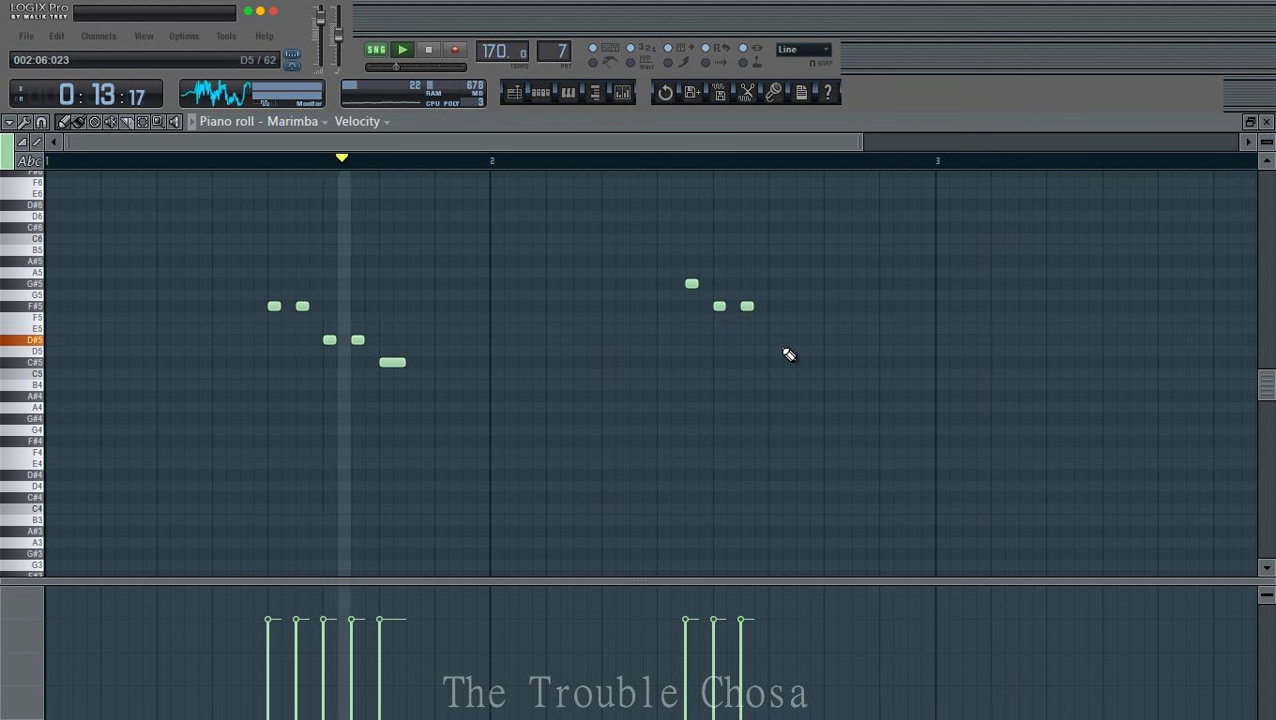
pyautogui.click(775, 340)
pyautogui.click(803, 340)
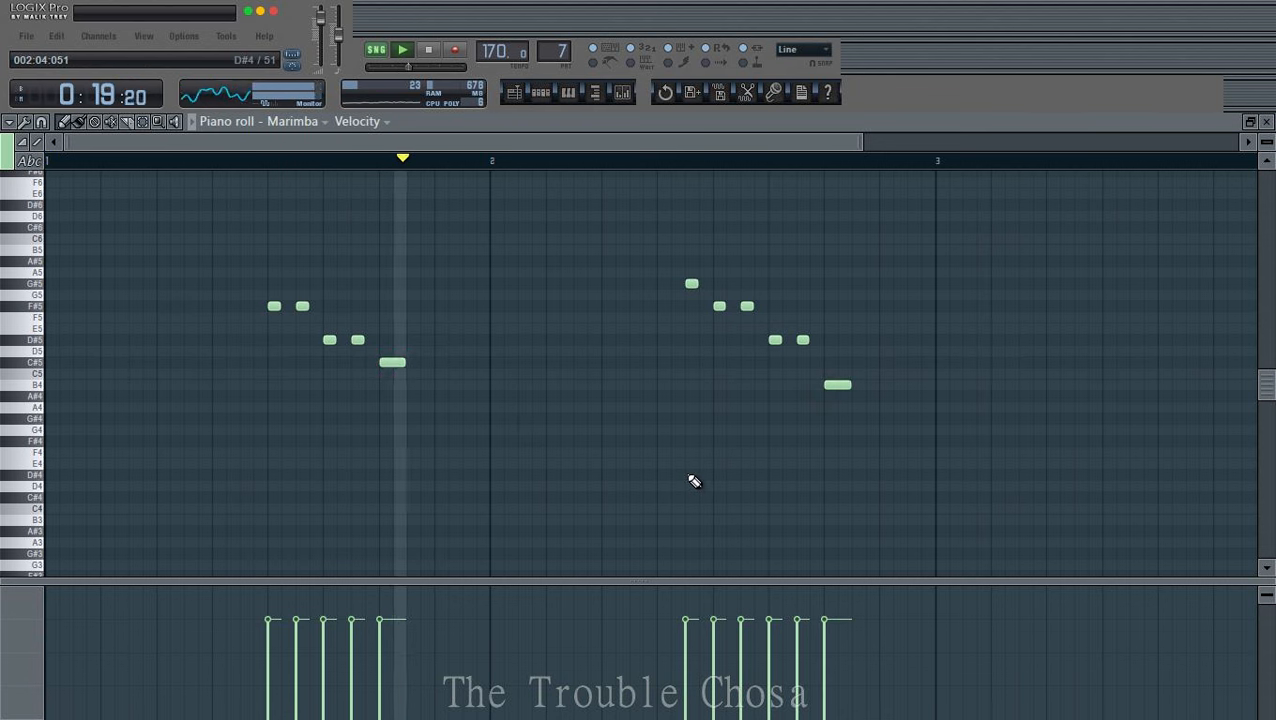
# Step: Transpose all the Marimba notes up one octave and close the piano roll
pyautogui.scroll(2, 693, 480)
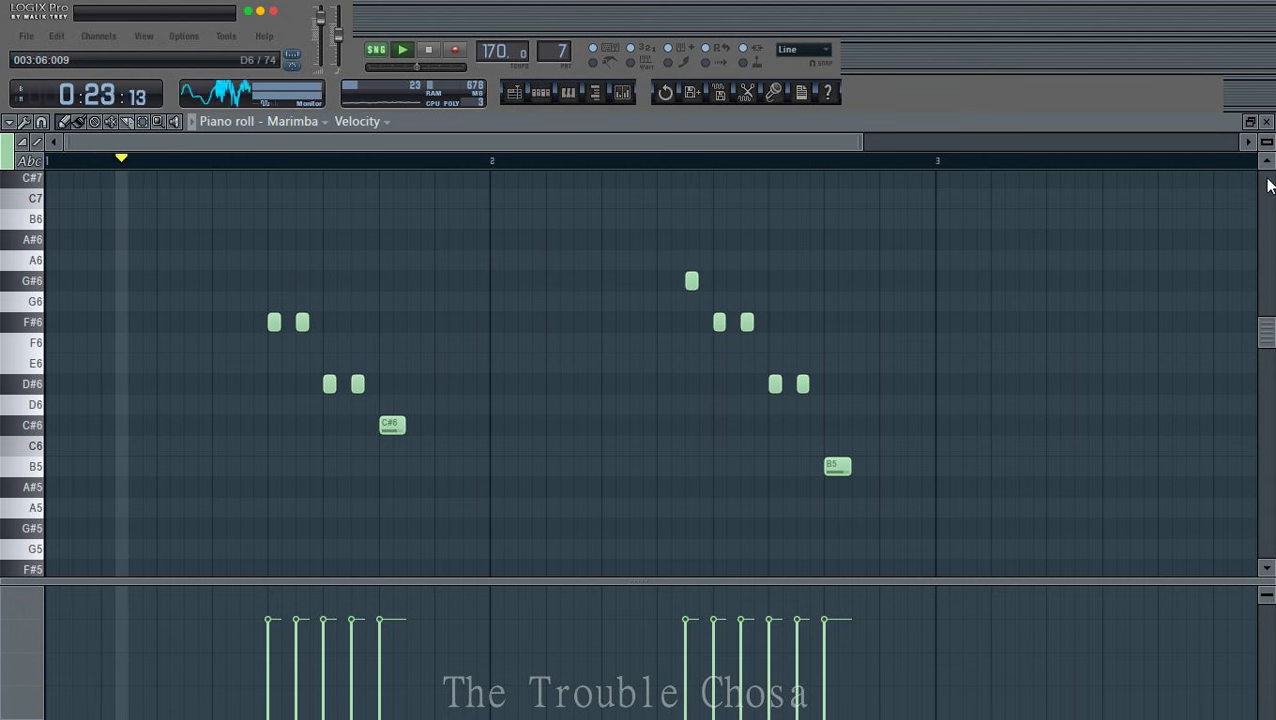
pyautogui.click(1265, 122)
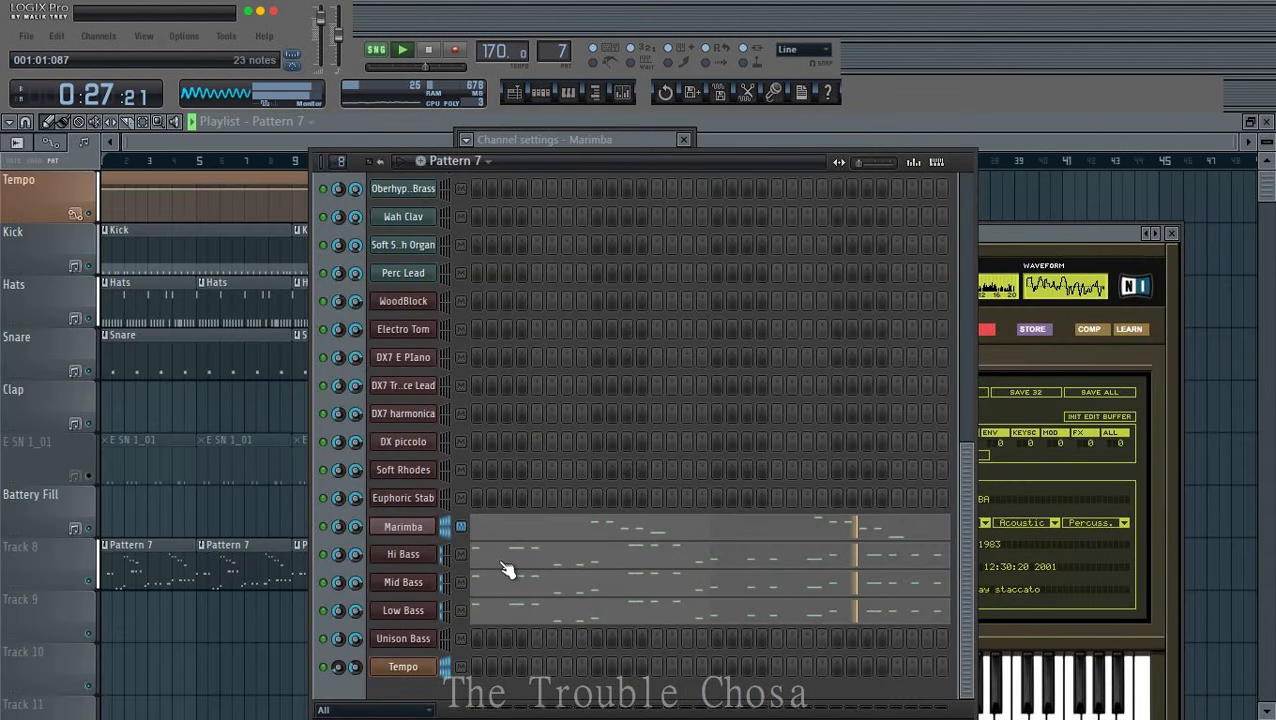
pyautogui.click(407, 532)
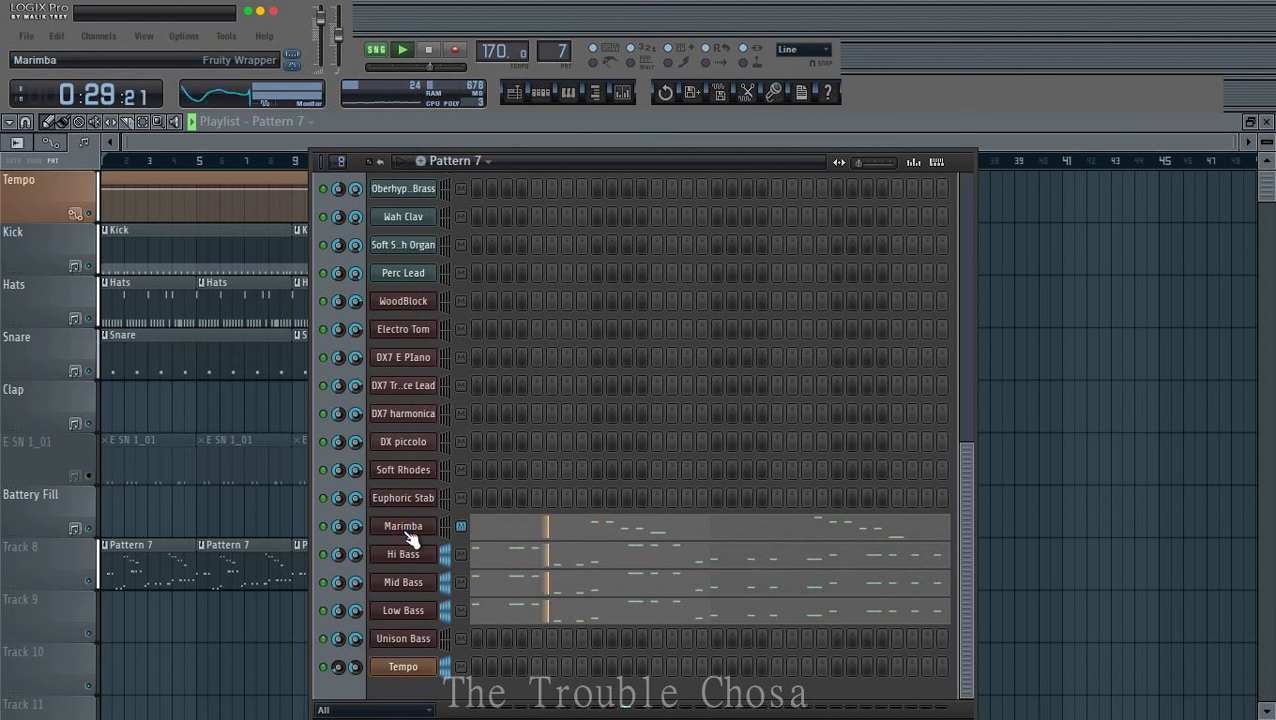
pyautogui.click(407, 532)
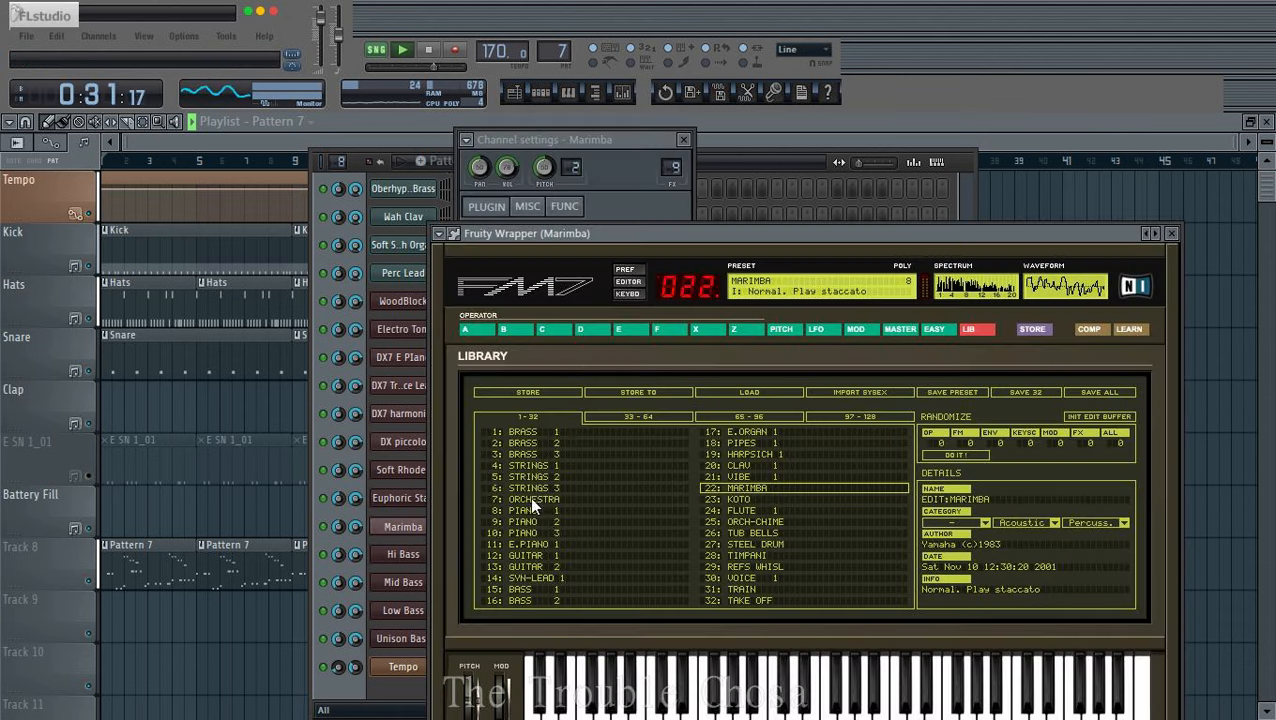
pyautogui.click(756, 168)
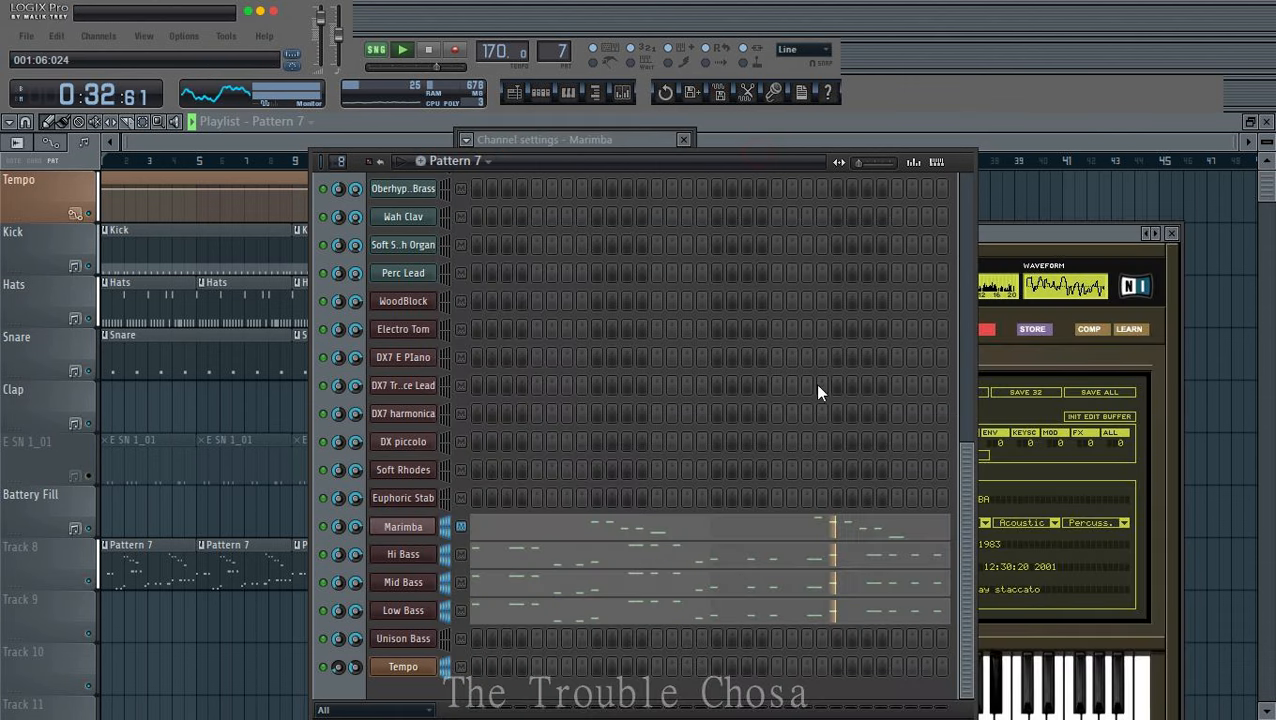
# Step: Add a second G#6 Marimba note directly before the existing G#6 in bar 2 and close the piano roll
pyautogui.click(818, 527)
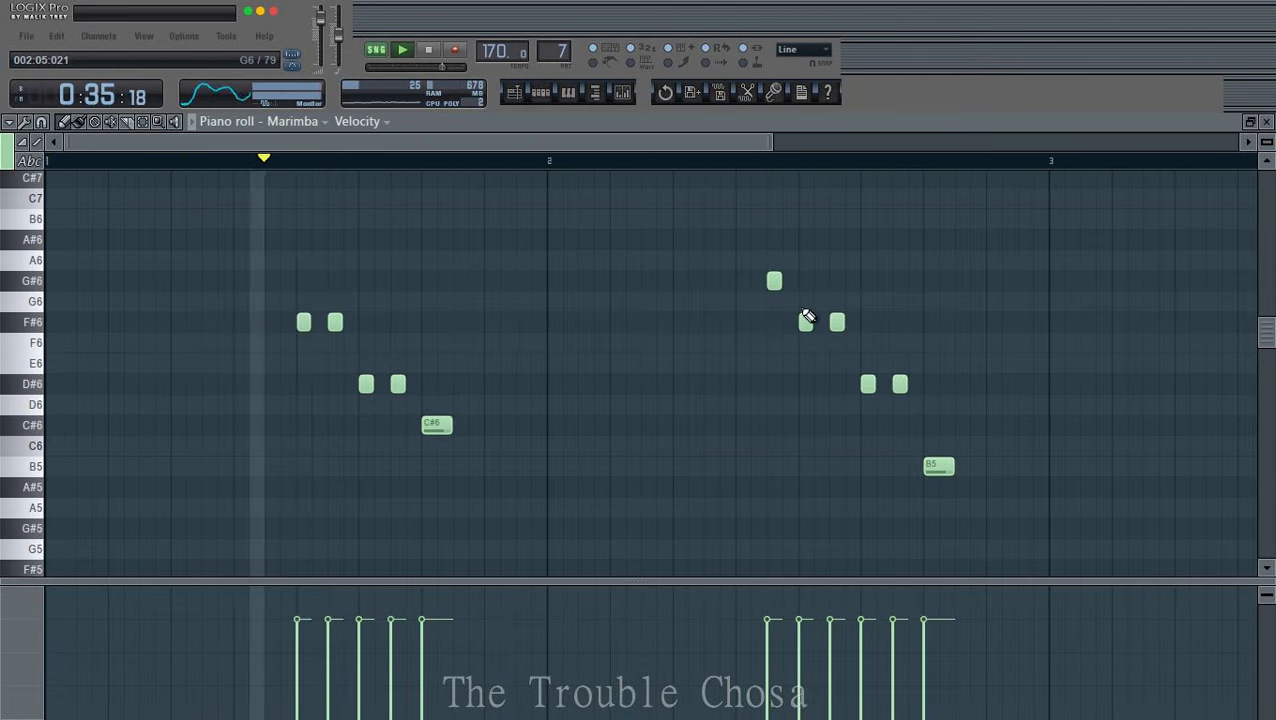
pyautogui.click(757, 283)
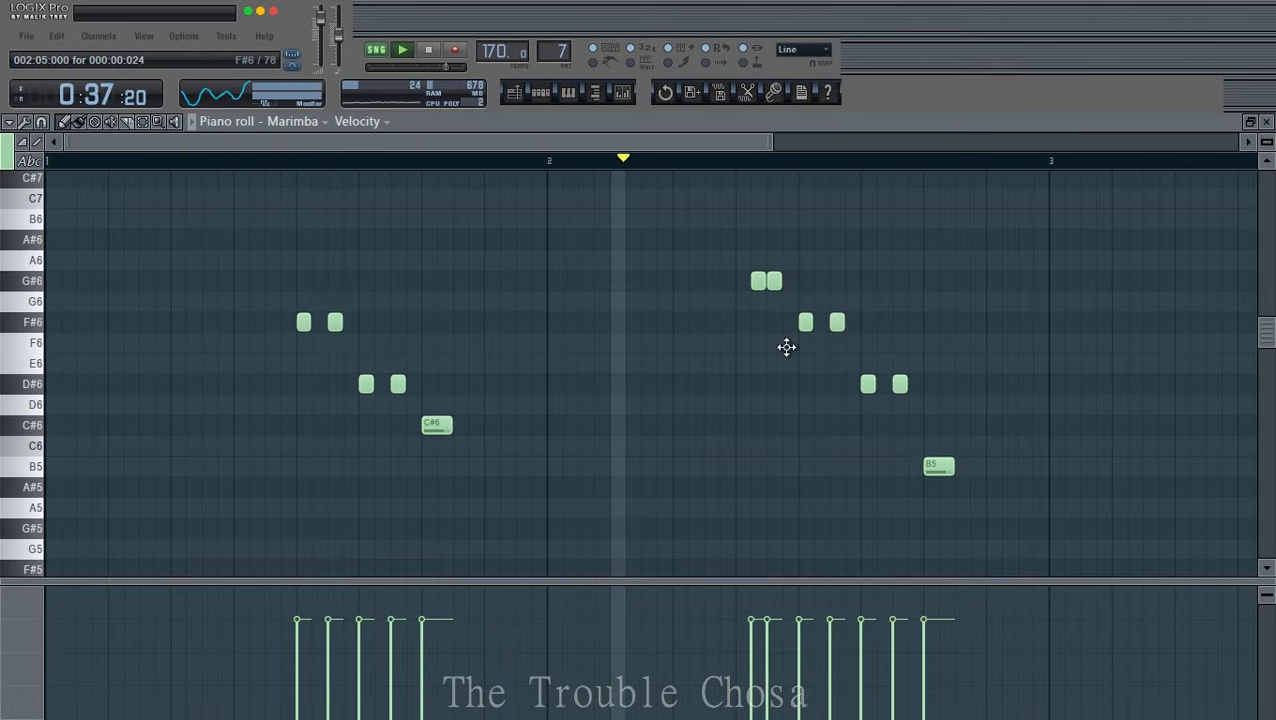
pyautogui.scroll(-1, 796, 162)
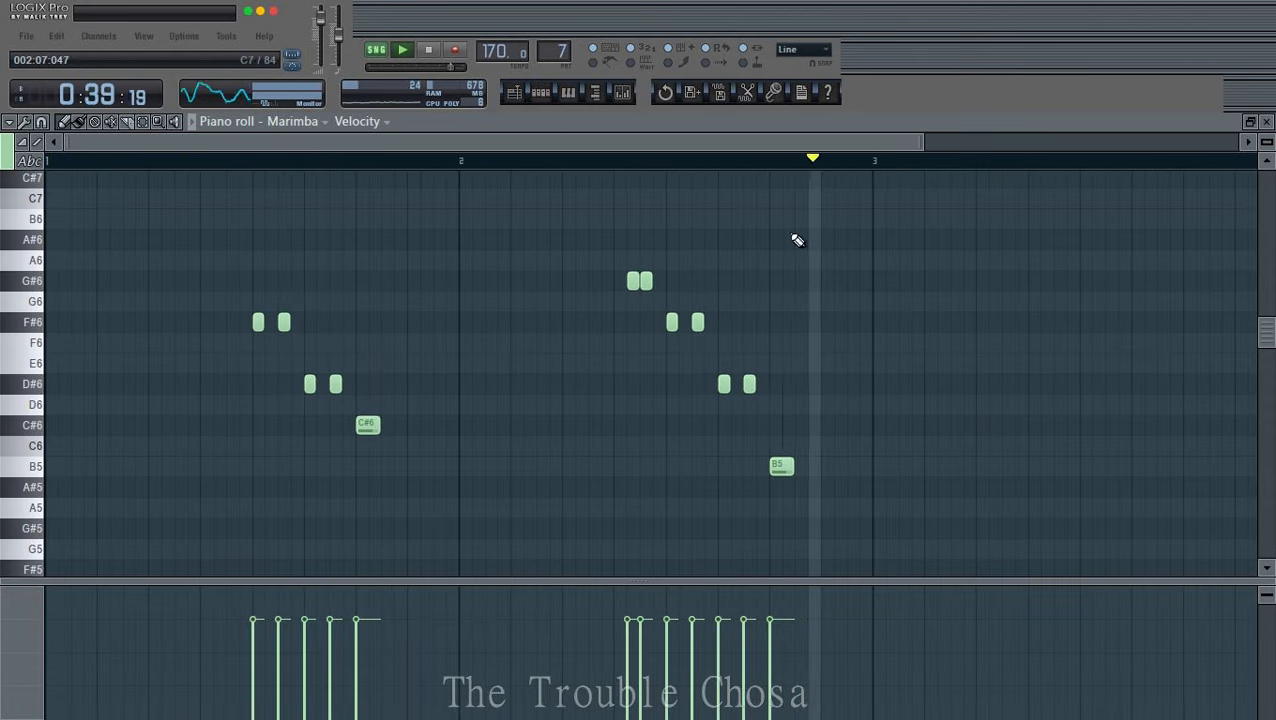
pyautogui.click(1266, 121)
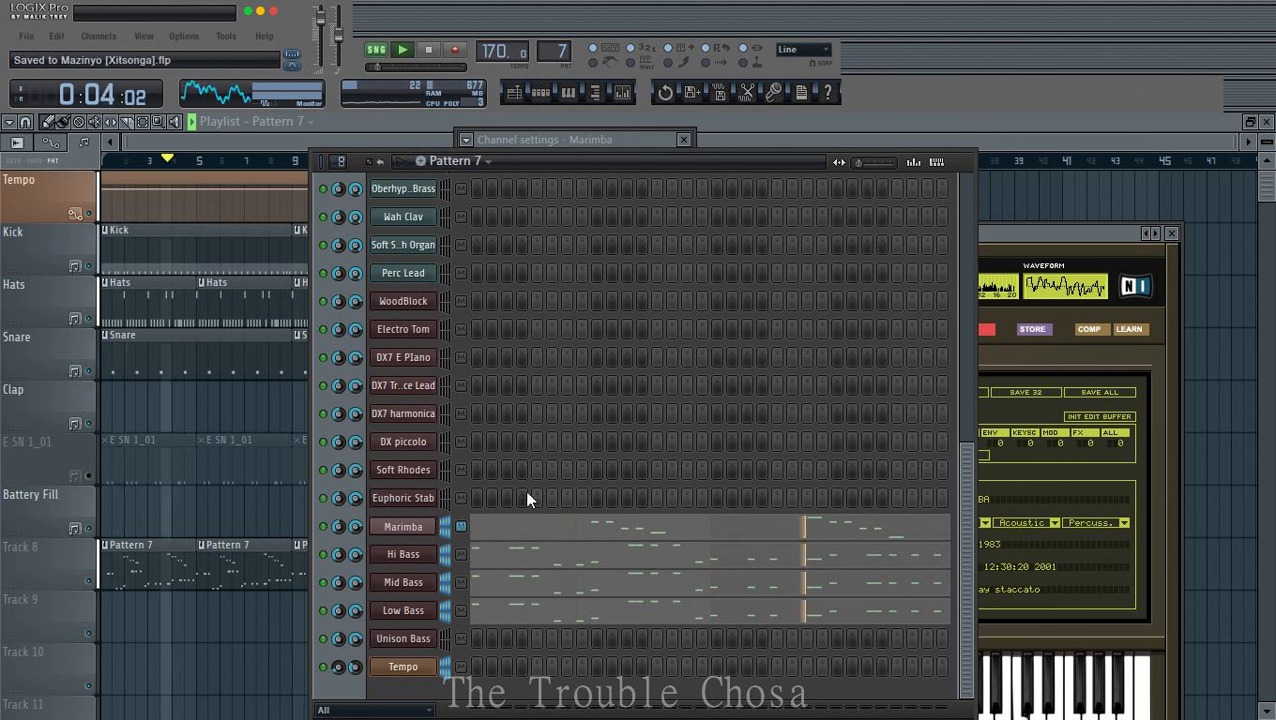
pyautogui.scroll(3, 520, 482)
pyautogui.scroll(-3, 530, 476)
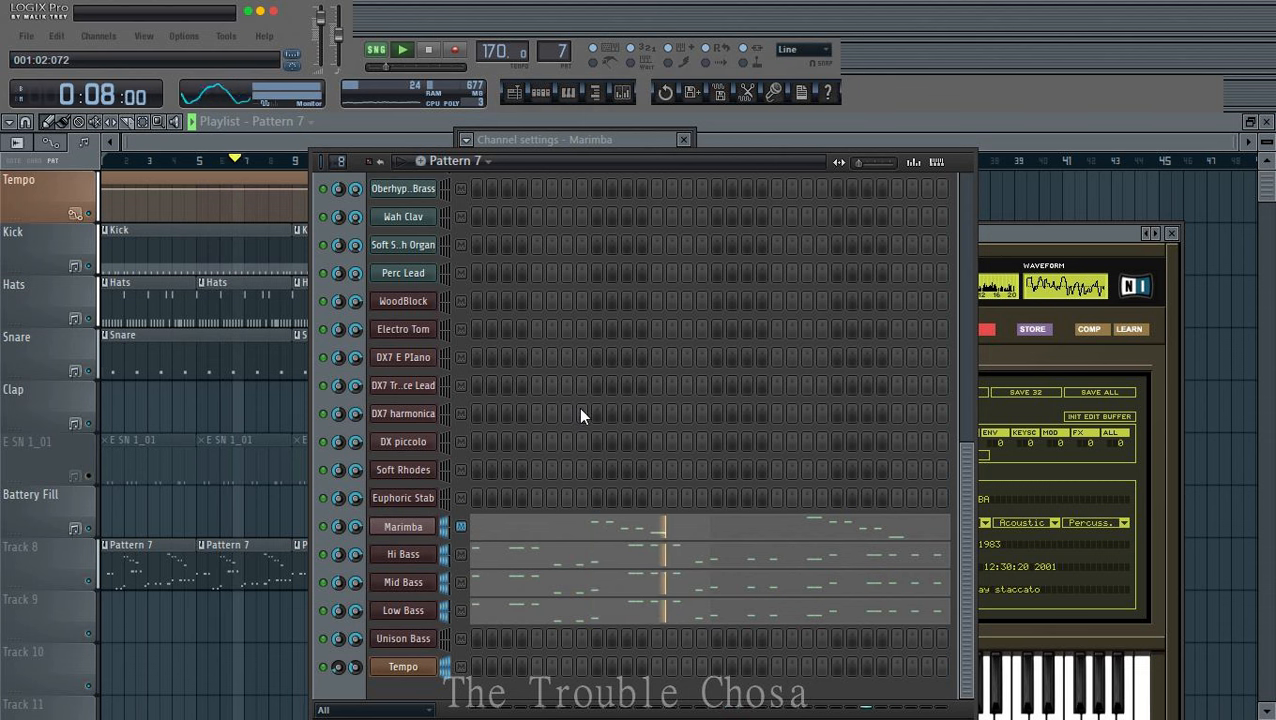
pyautogui.scroll(3, 495, 368)
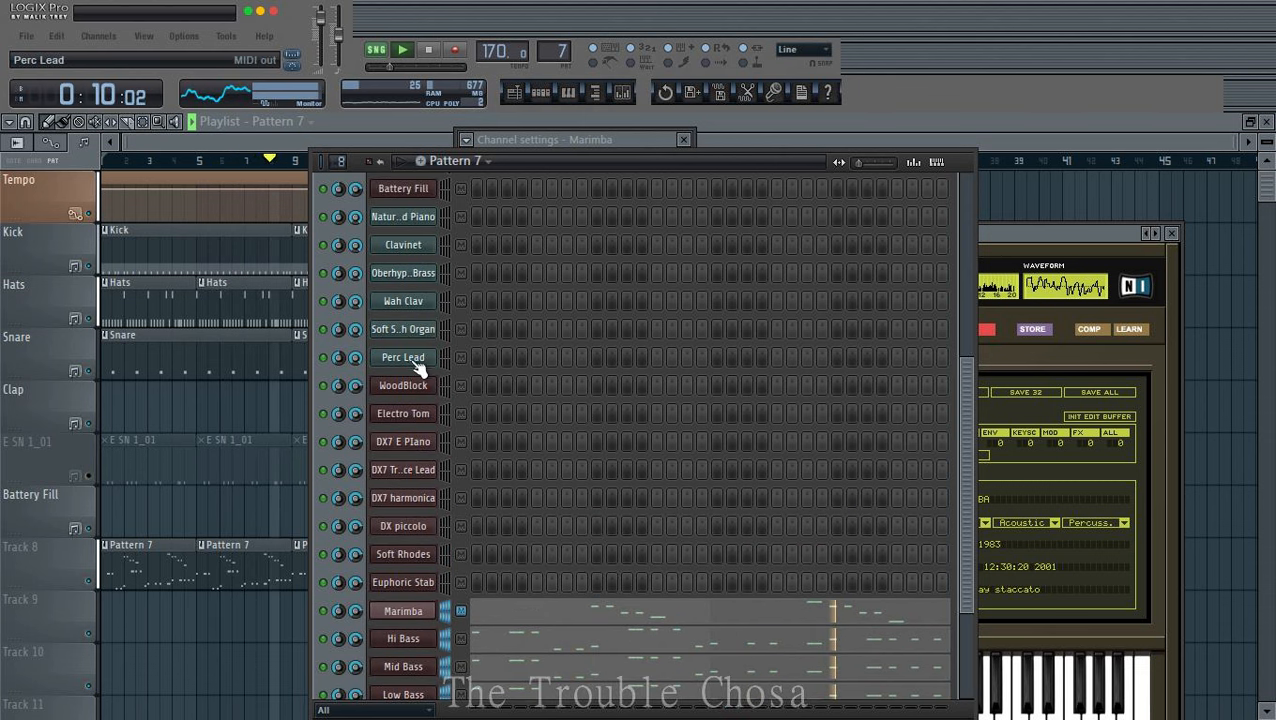
pyautogui.rightClick(360, 382)
pyautogui.click(500, 252)
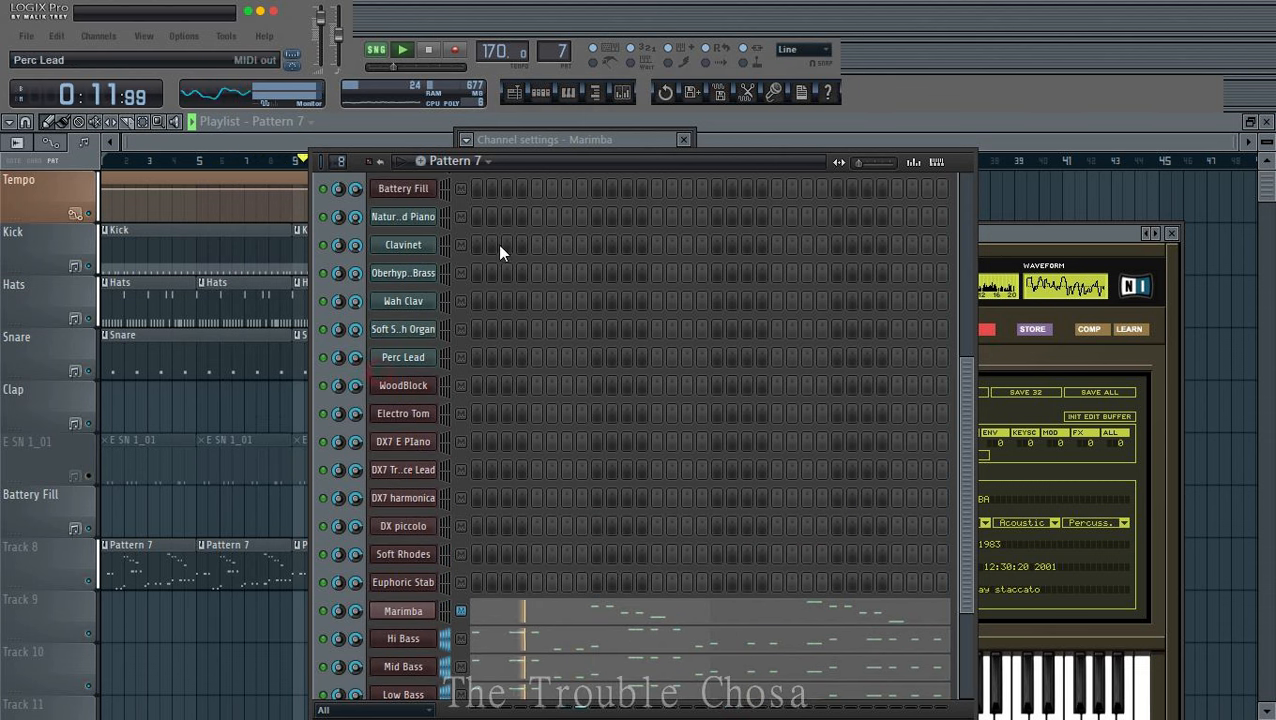
# Step: Load the soft lead patch Tri 2 Saw Lo into slot 06 of the Hypersonic 2 Route instrument
pyautogui.scroll(6, 535, 405)
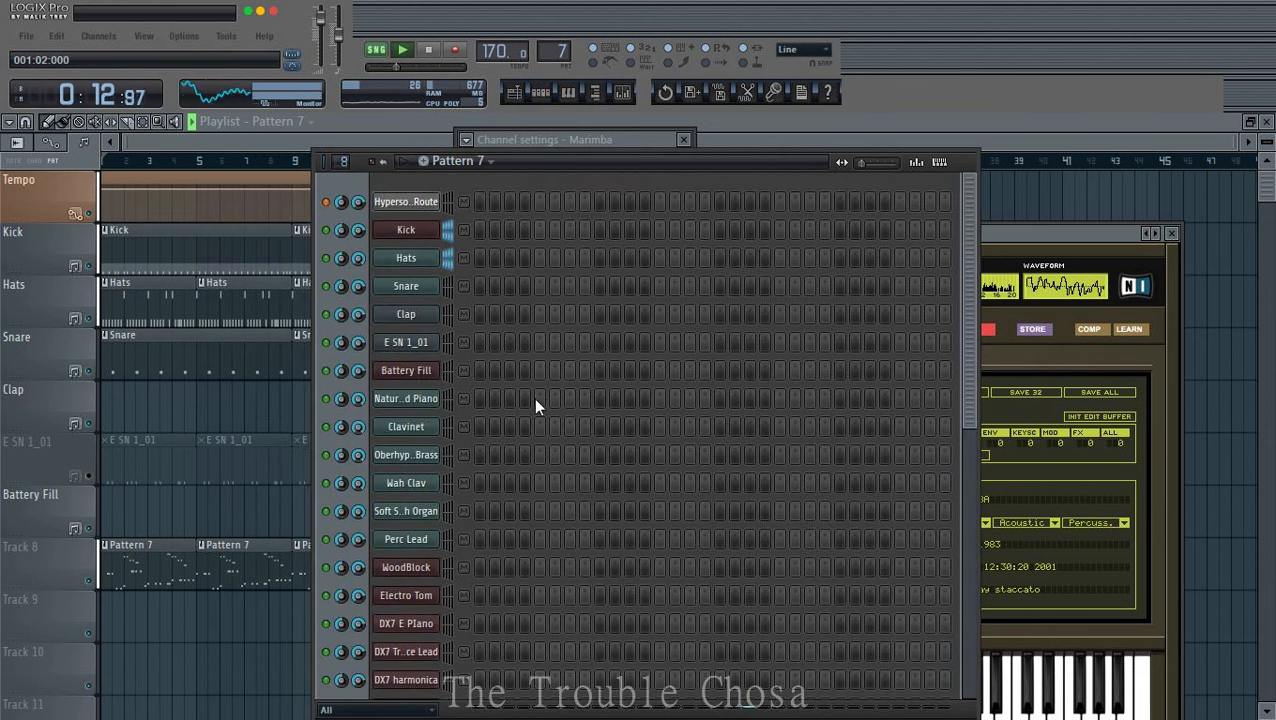
pyautogui.click(410, 202)
pyautogui.rightClick(673, 258)
pyautogui.click(720, 268)
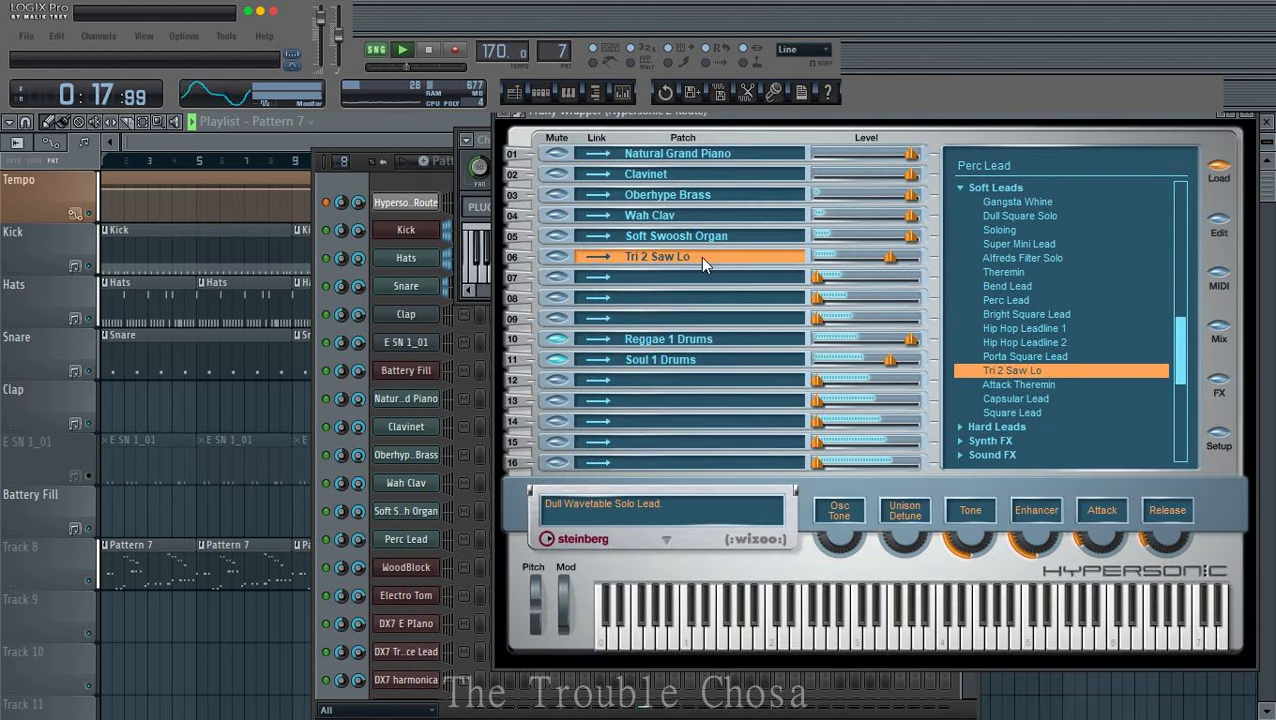
# Step: Copy the patch name Tri 2 Saw Lo from slot 06 and close the instrument window
pyautogui.doubleClick(700, 256)
pyautogui.rightClick(700, 256)
pyautogui.click(748, 317)
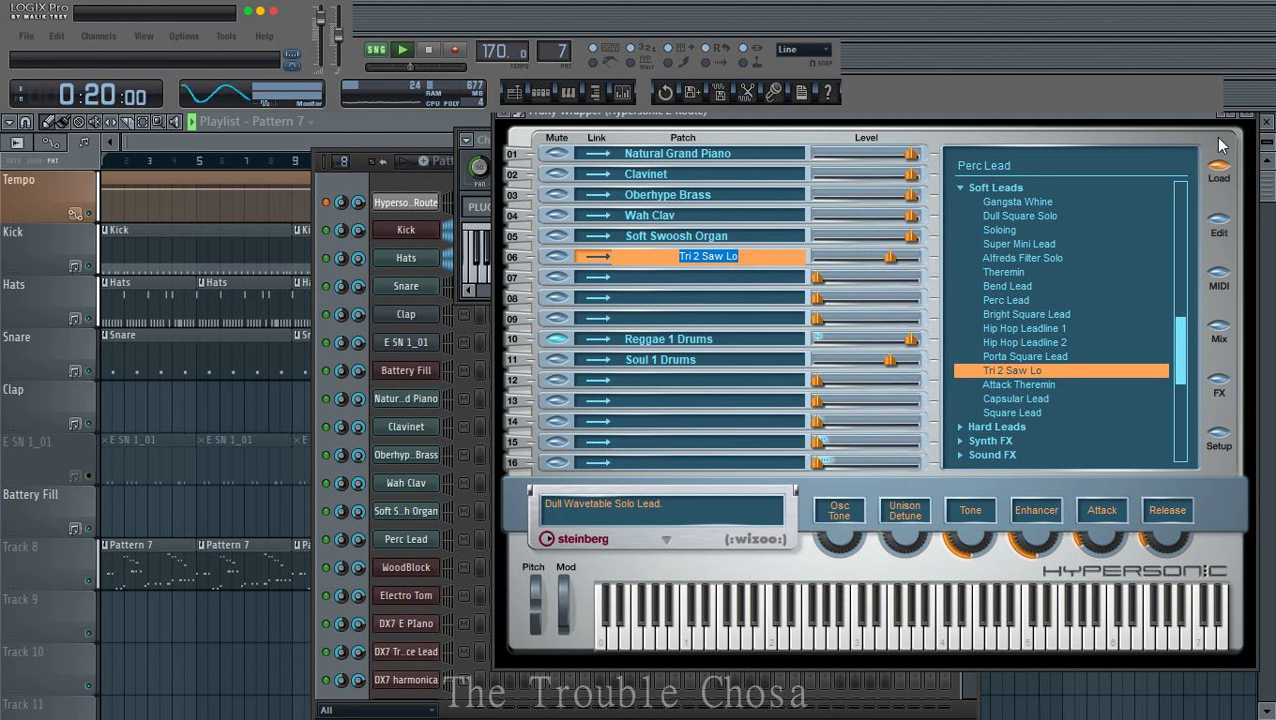
pyautogui.click(1250, 115)
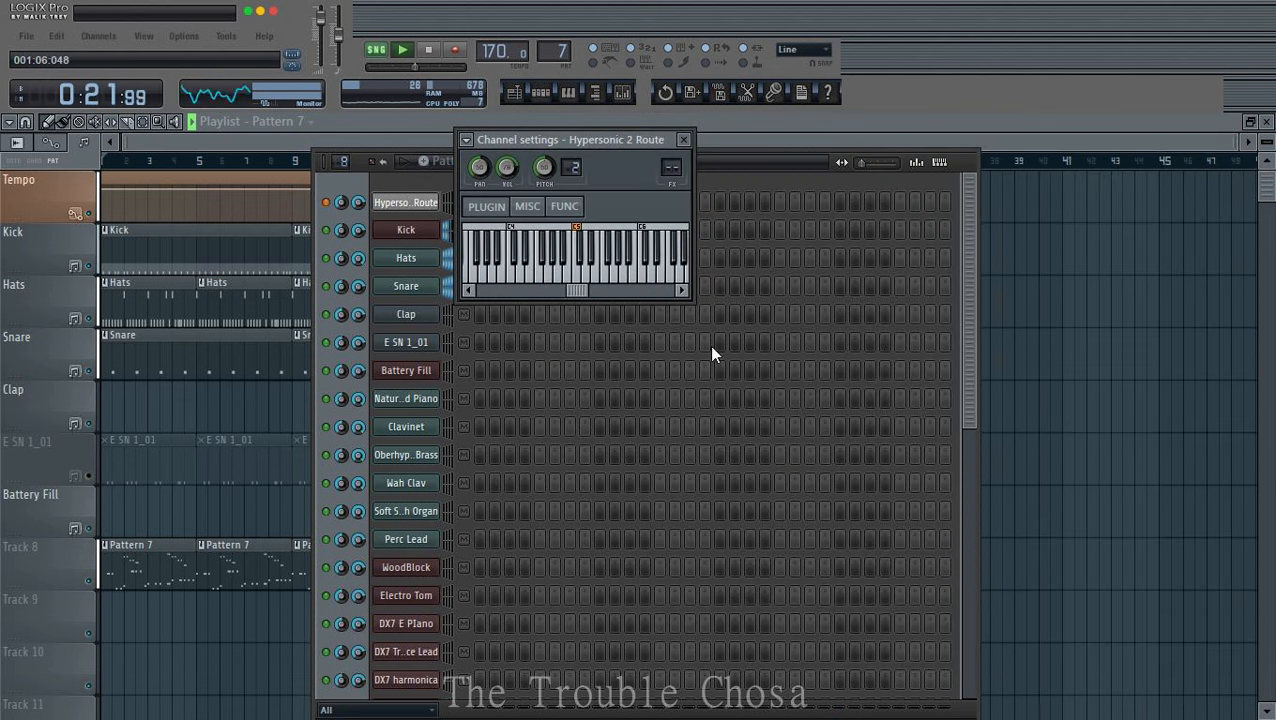
pyautogui.click(743, 172)
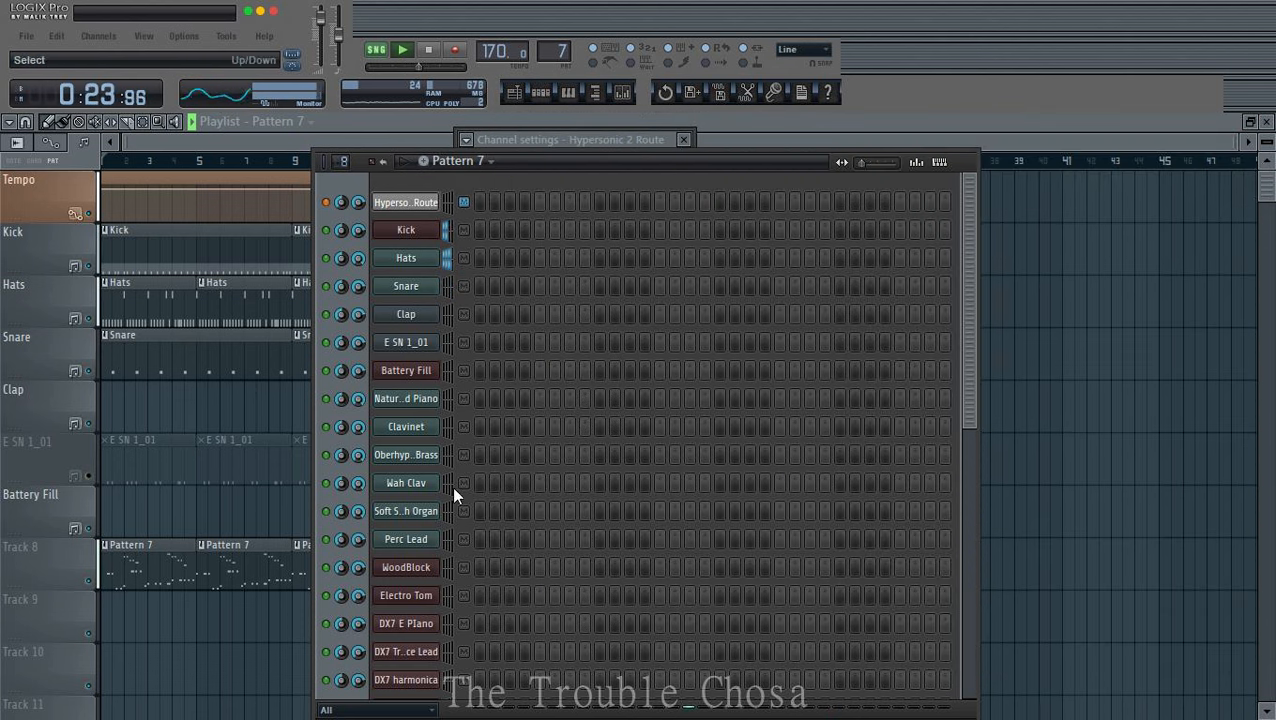
# Step: Rename the Perc Lead channel to Tri 2 Saw Lo
pyautogui.rightClick(425, 545)
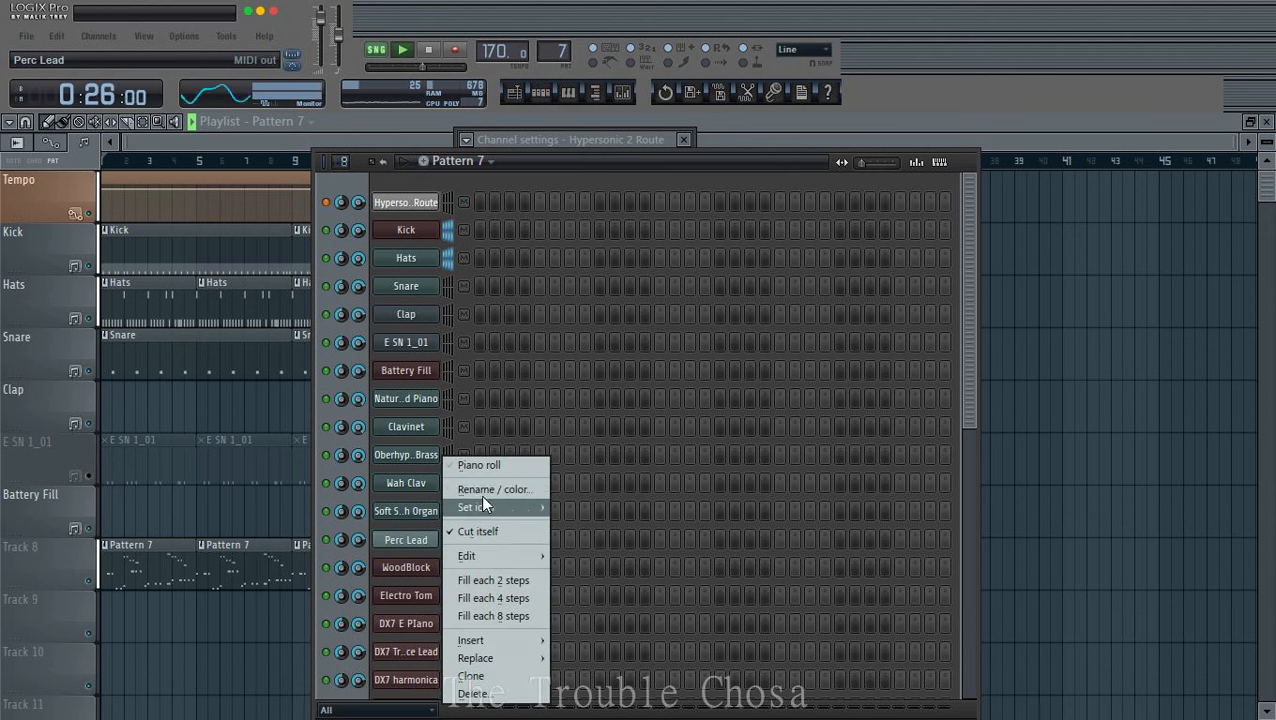
pyautogui.click(480, 488)
pyautogui.hotkey('ctrl', 'v')
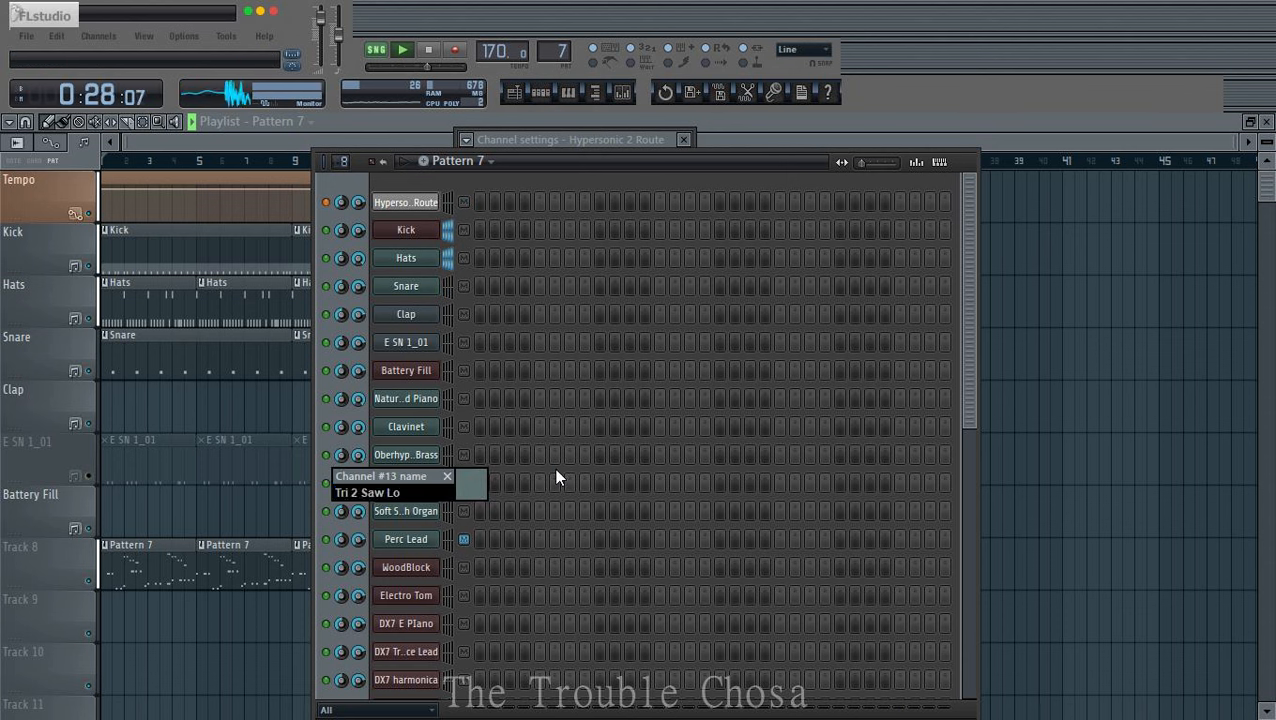
pyautogui.press('Return')
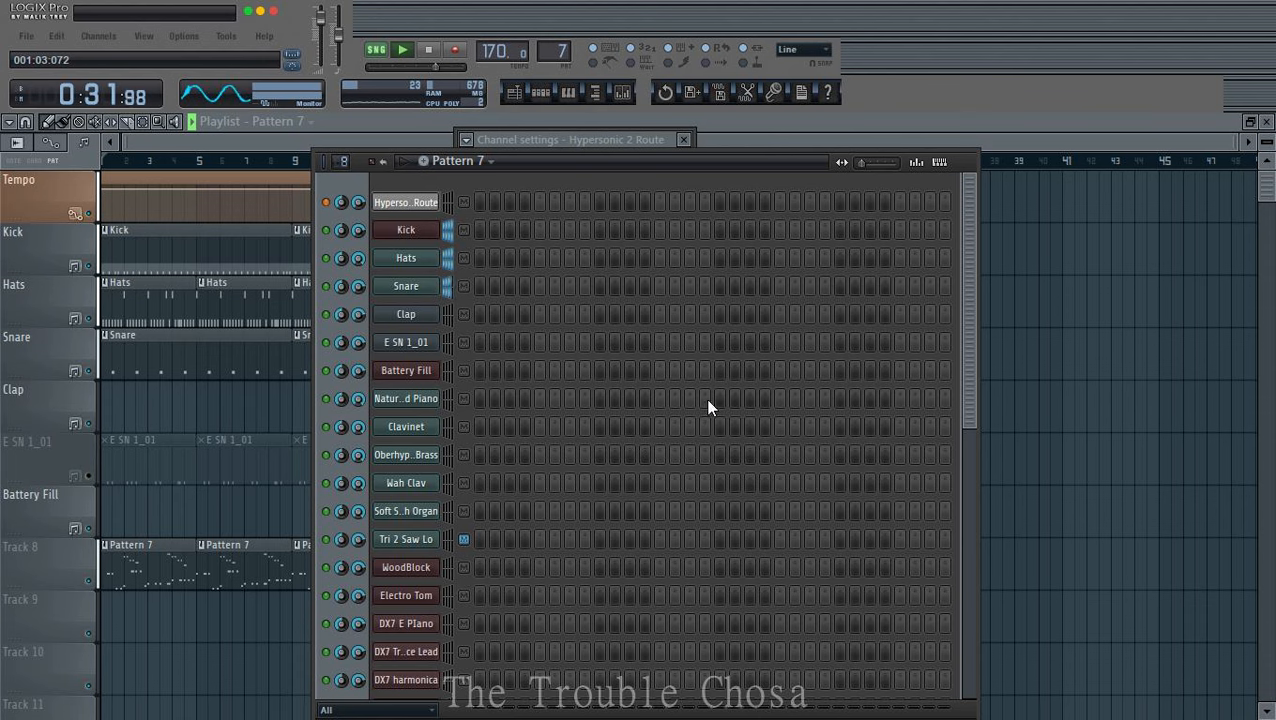
# Step: Open the piano roll of the Tri 2 Saw Lo channel and place a single B3 note at the start of bar 1
pyautogui.rightClick(408, 539)
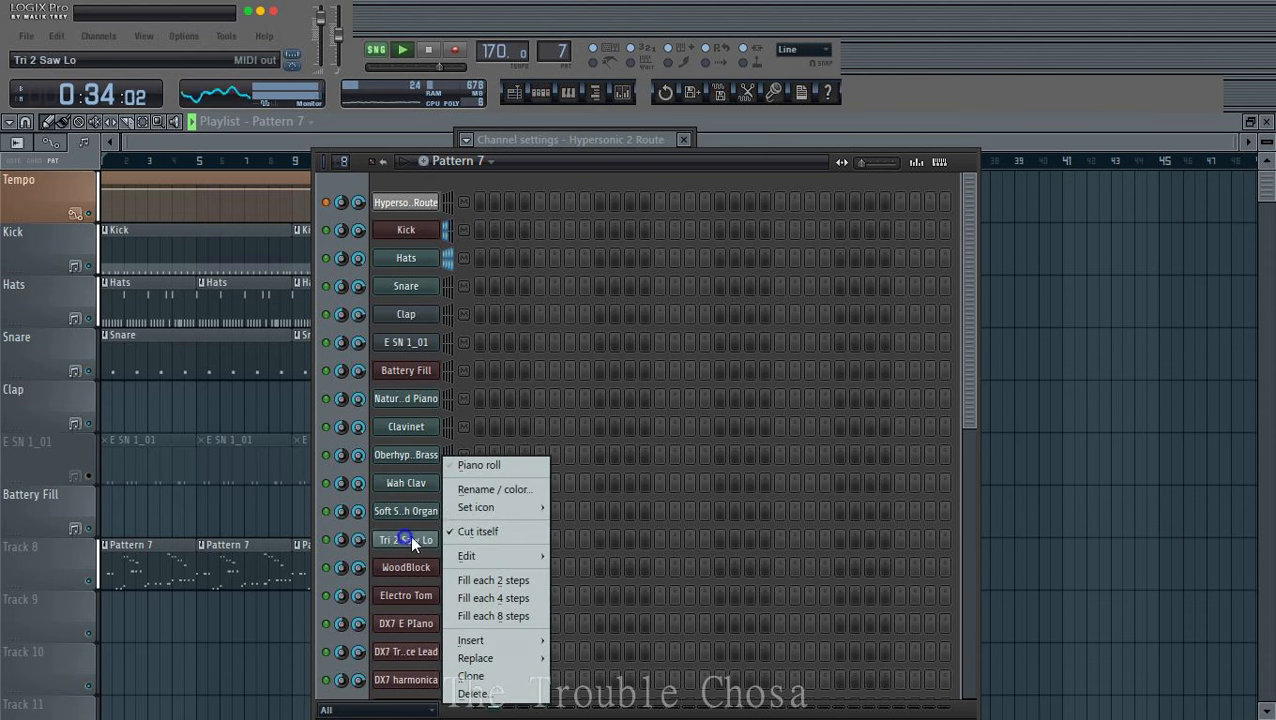
pyautogui.click(482, 467)
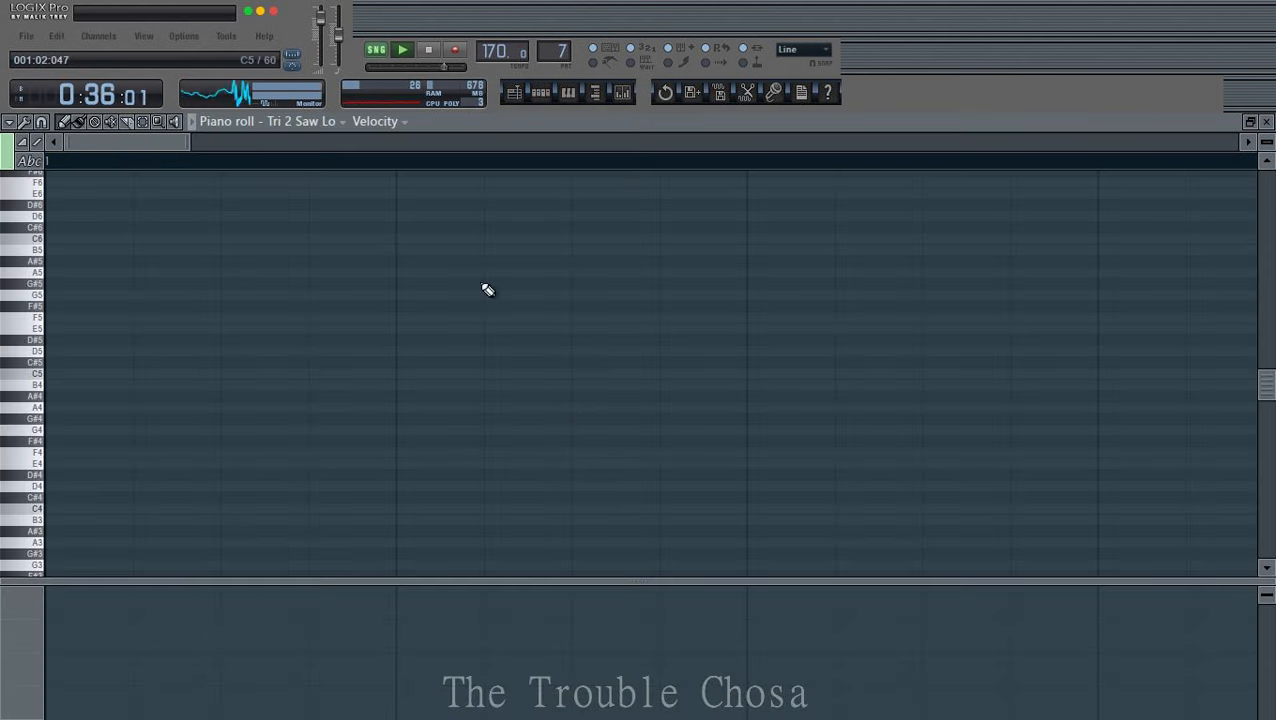
pyautogui.scroll(-12, 452, 157)
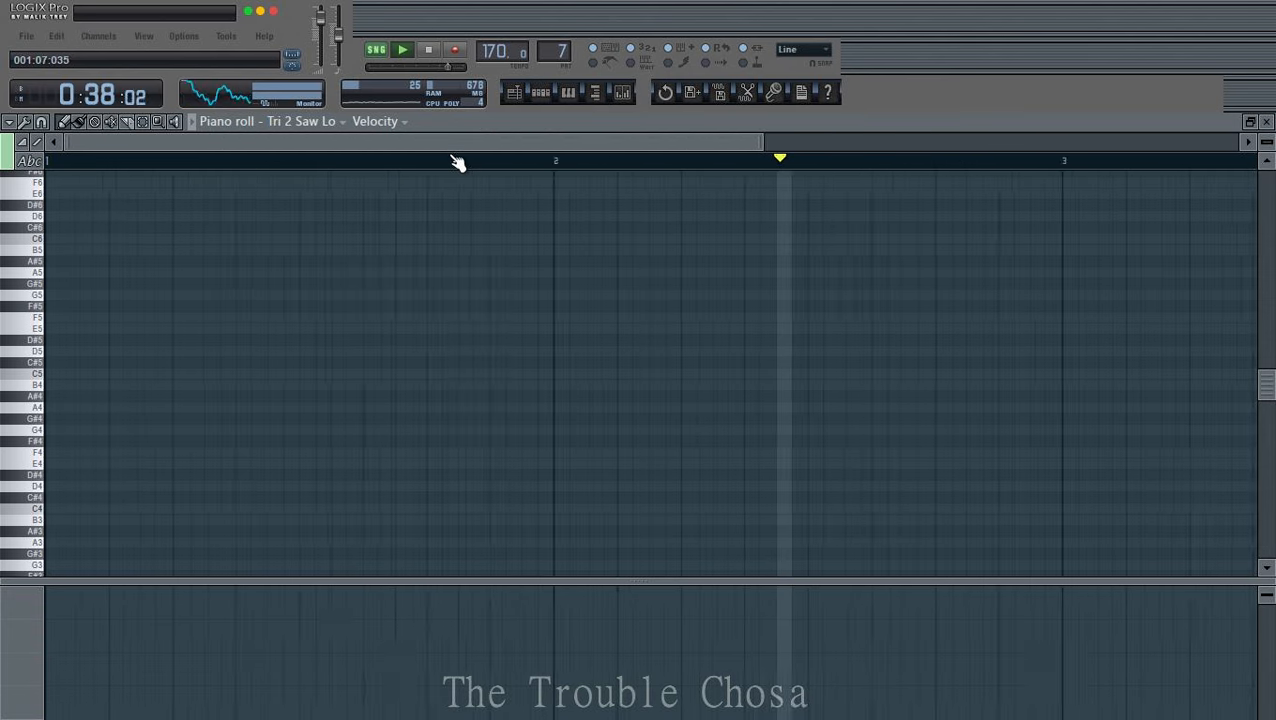
pyautogui.click(55, 464)
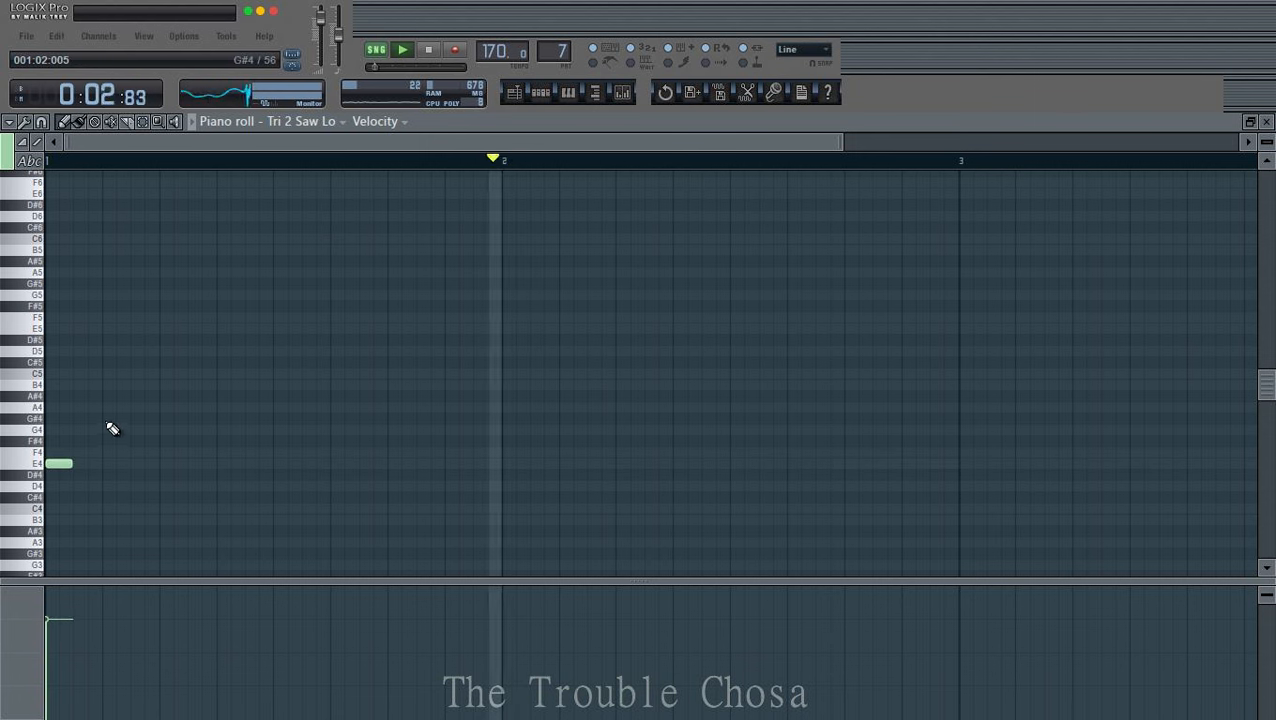
pyautogui.moveTo(65, 510); pyautogui.dragTo(42, 528)
pyautogui.rightClick(59, 464)
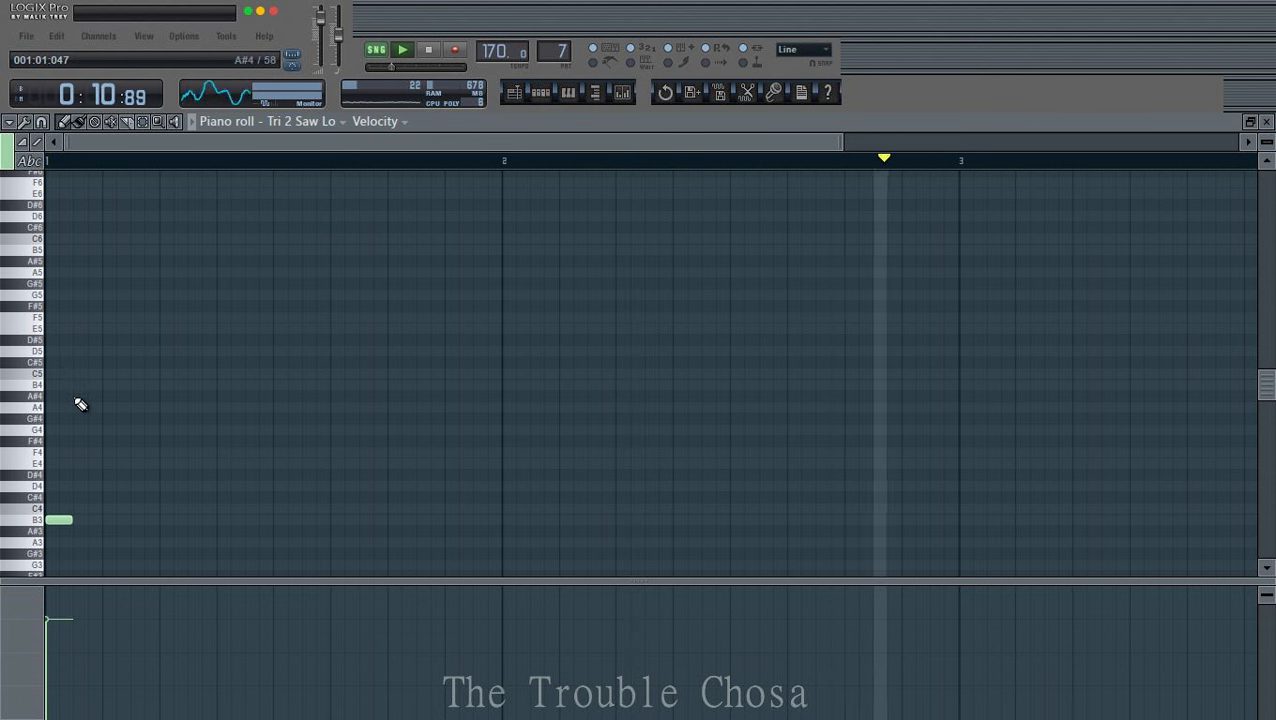
# Step: Add a descending A#5, G#5, F#5 and shortened E5 run in bar 1, and raise the opening note to B4
pyautogui.click(79, 263)
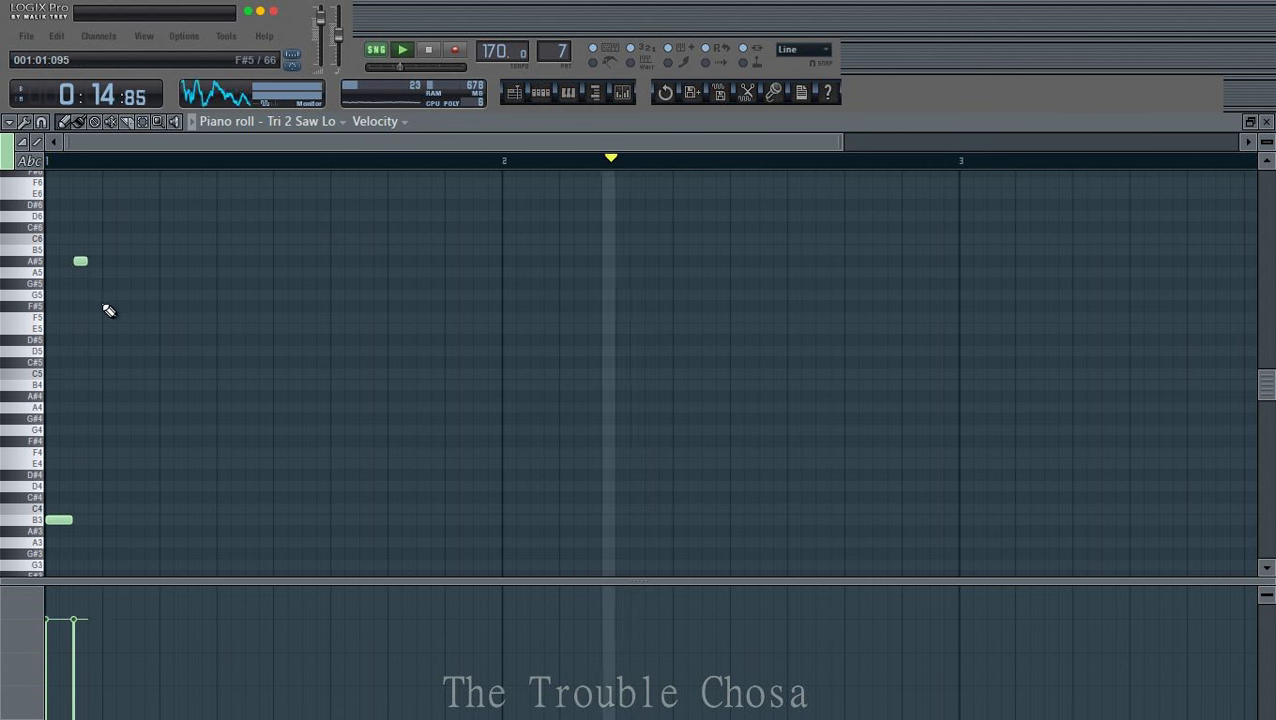
pyautogui.click(105, 285)
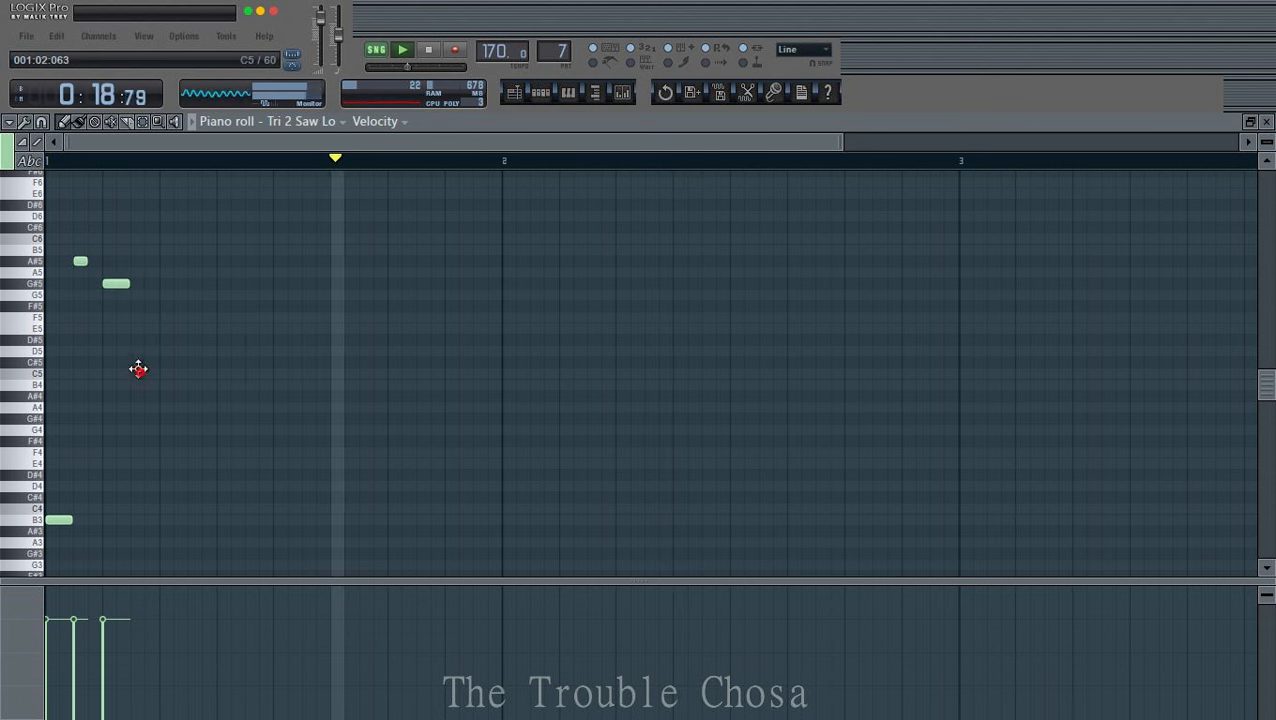
pyautogui.click(136, 306)
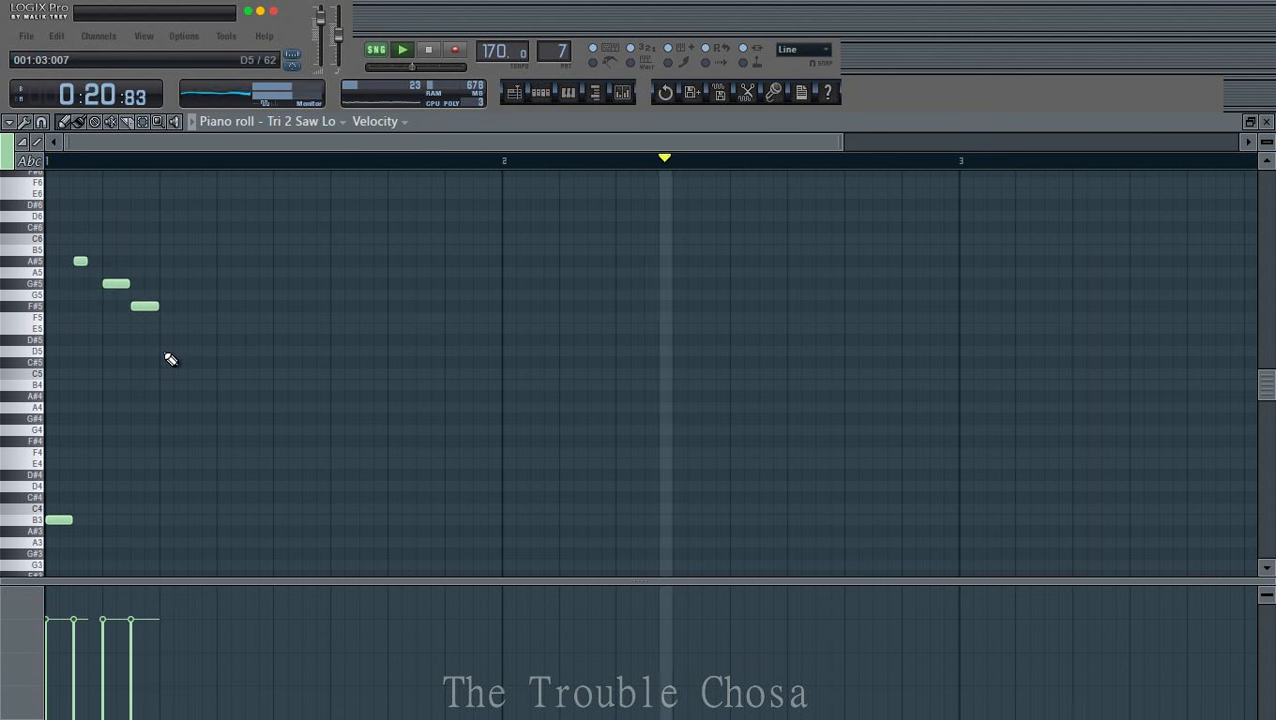
pyautogui.click(170, 339)
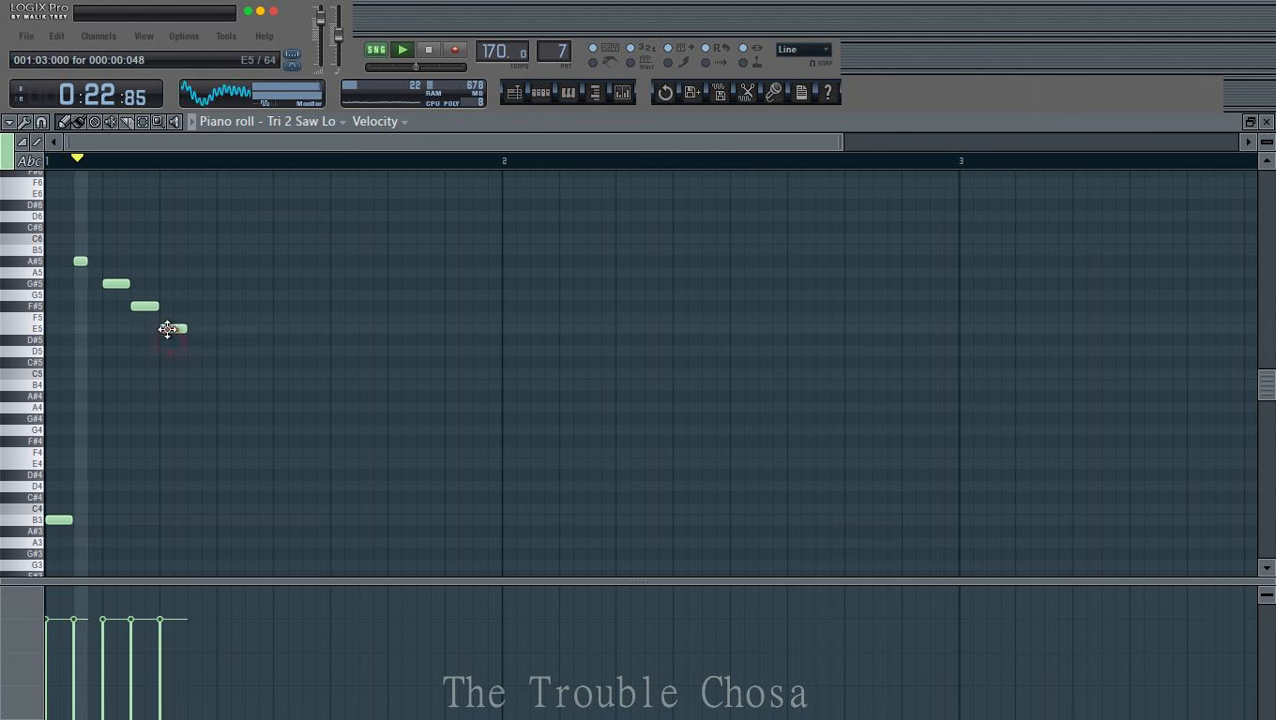
pyautogui.moveTo(185, 327); pyautogui.dragTo(170, 327)
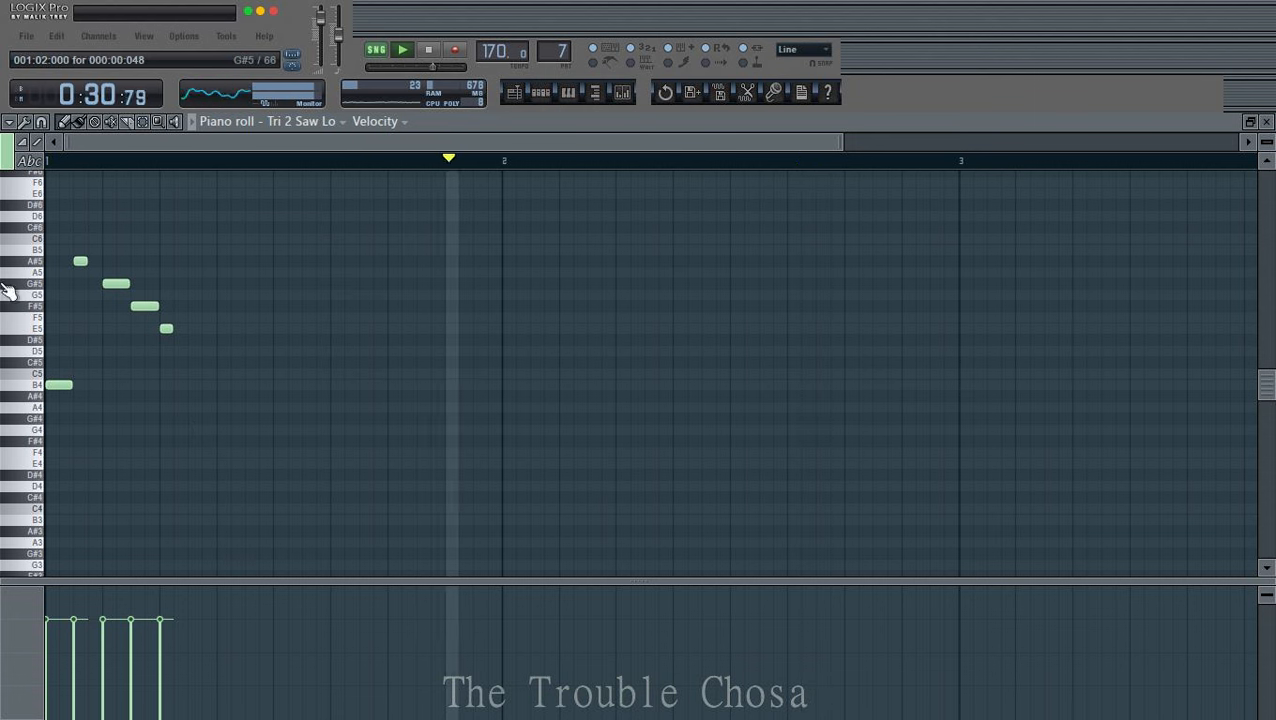
# Step: Add F#5, F#5, G#5, F#5 and D#5 notes from the start of bar 2 and close the piano roll
pyautogui.moveTo(475, 371); pyautogui.dragTo(501, 297)
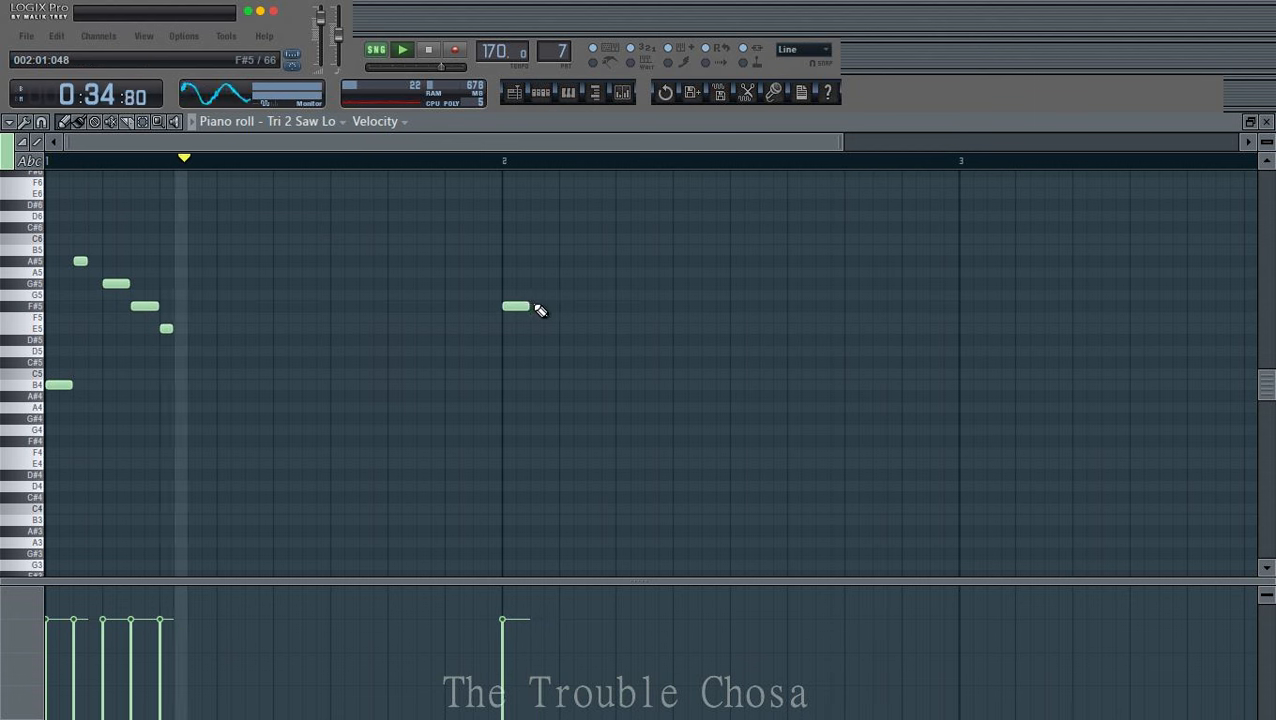
pyautogui.click(546, 305)
pyautogui.click(565, 283)
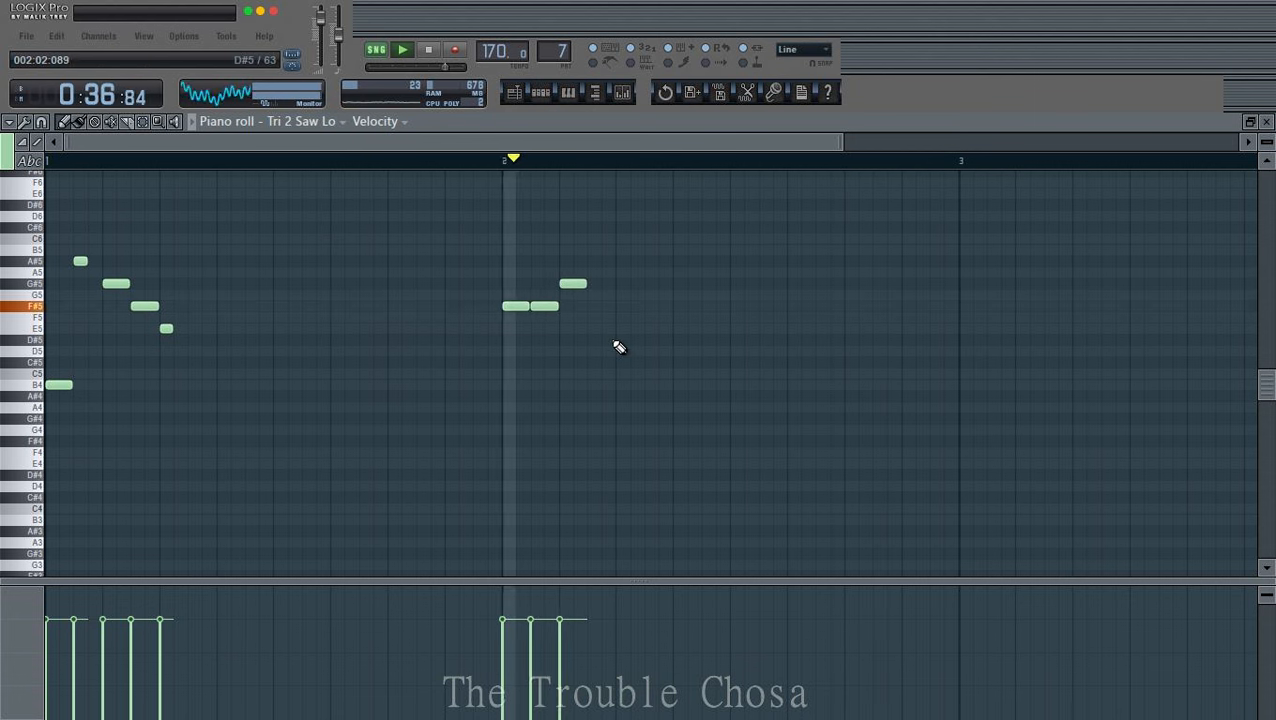
pyautogui.click(589, 306)
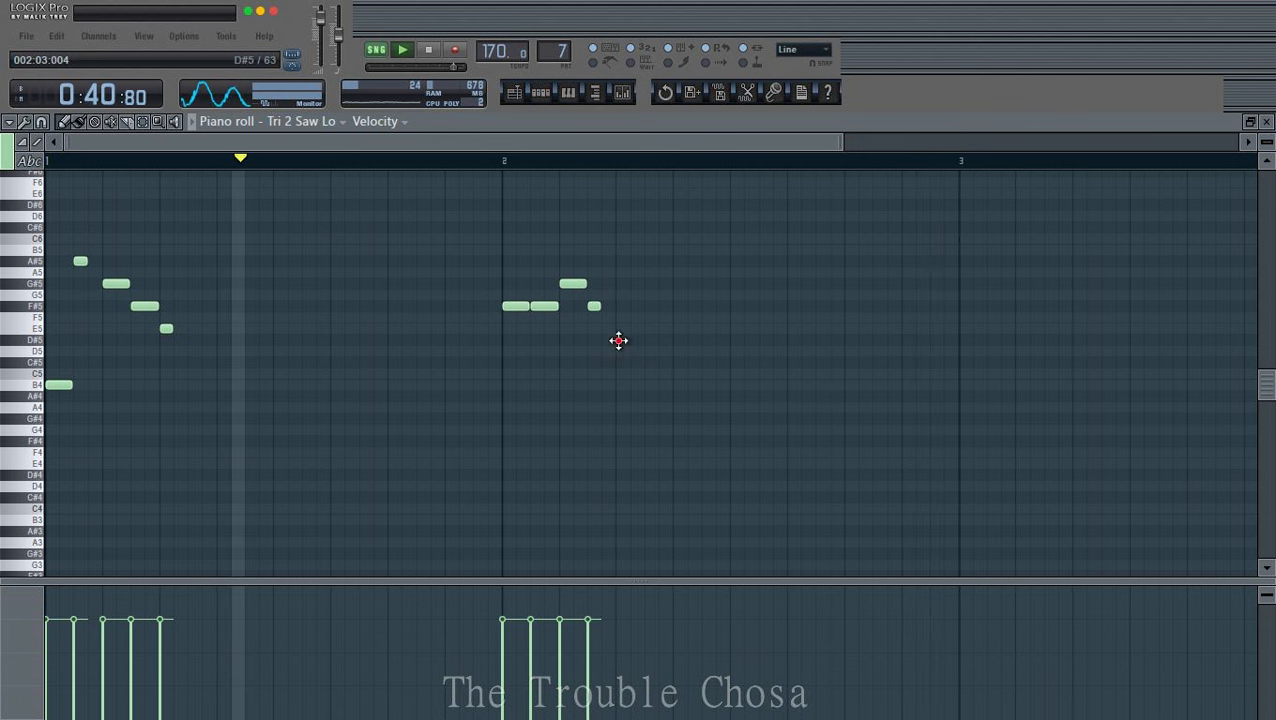
pyautogui.click(618, 341)
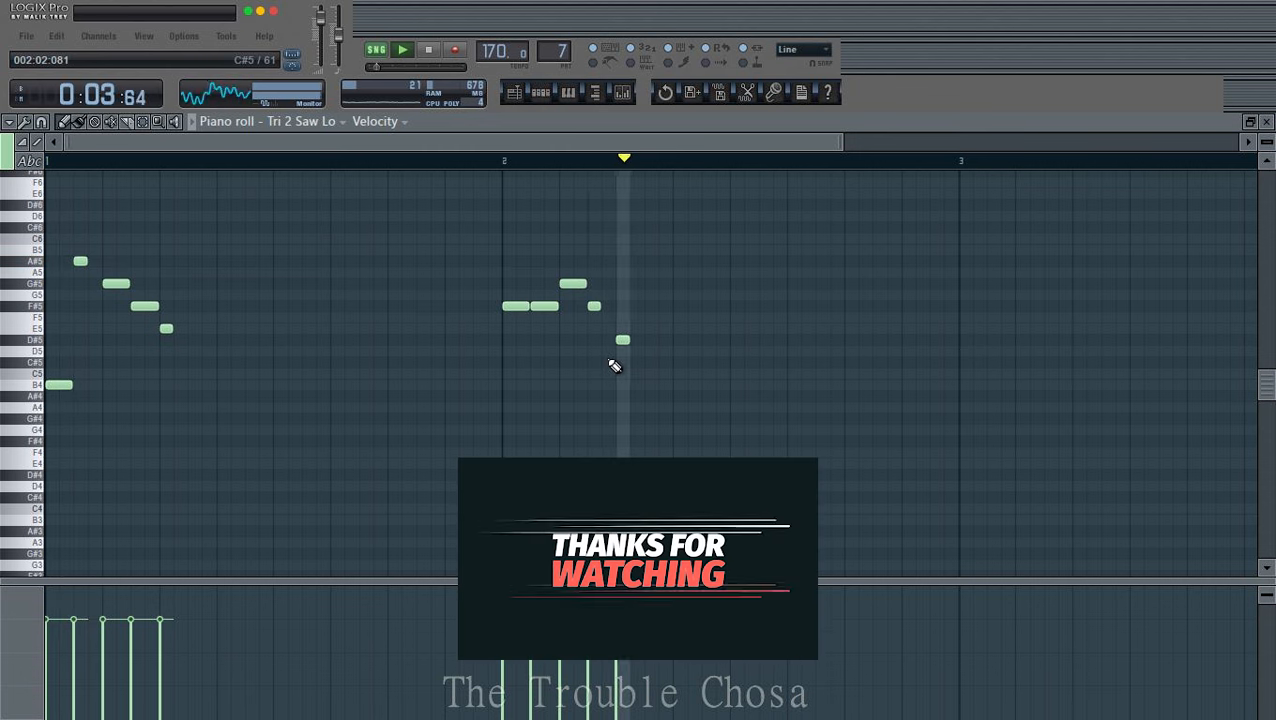
pyautogui.click(1265, 122)
# Step: Open the piano roll of the Soft Swoosh Organ channel
pyautogui.scroll(-3, 872, 465)
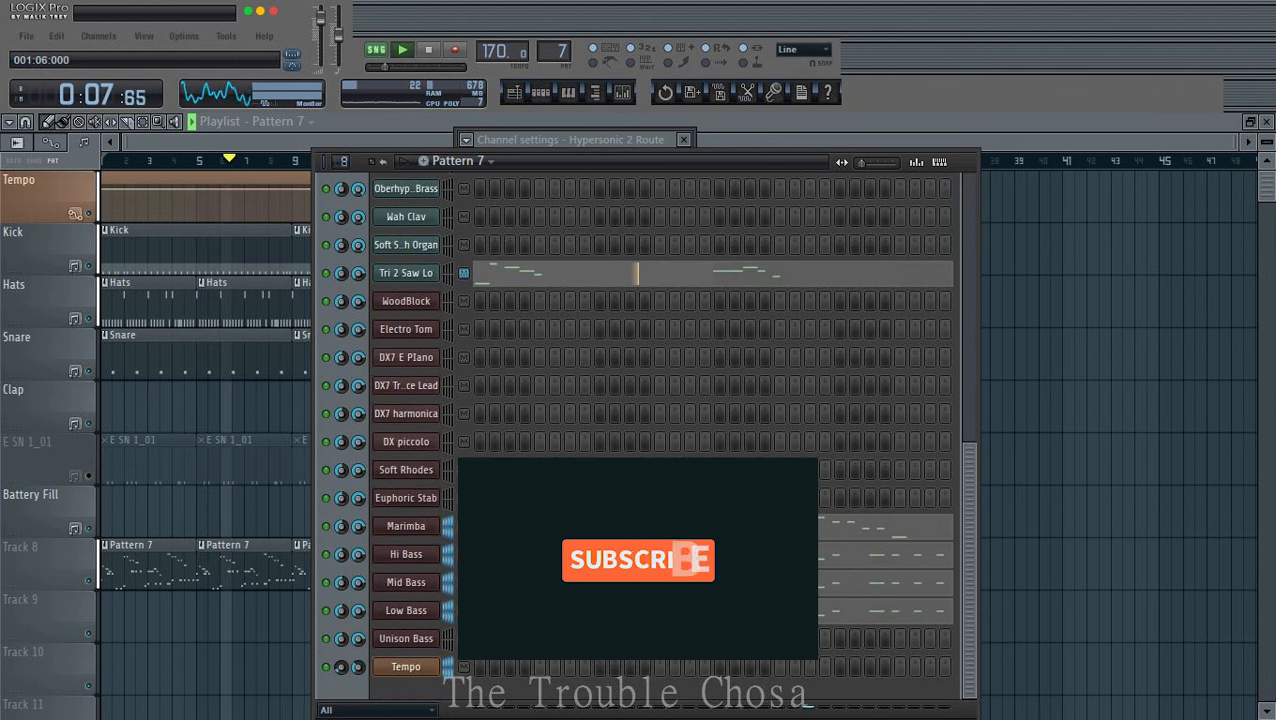
pyautogui.scroll(2, 450, 535)
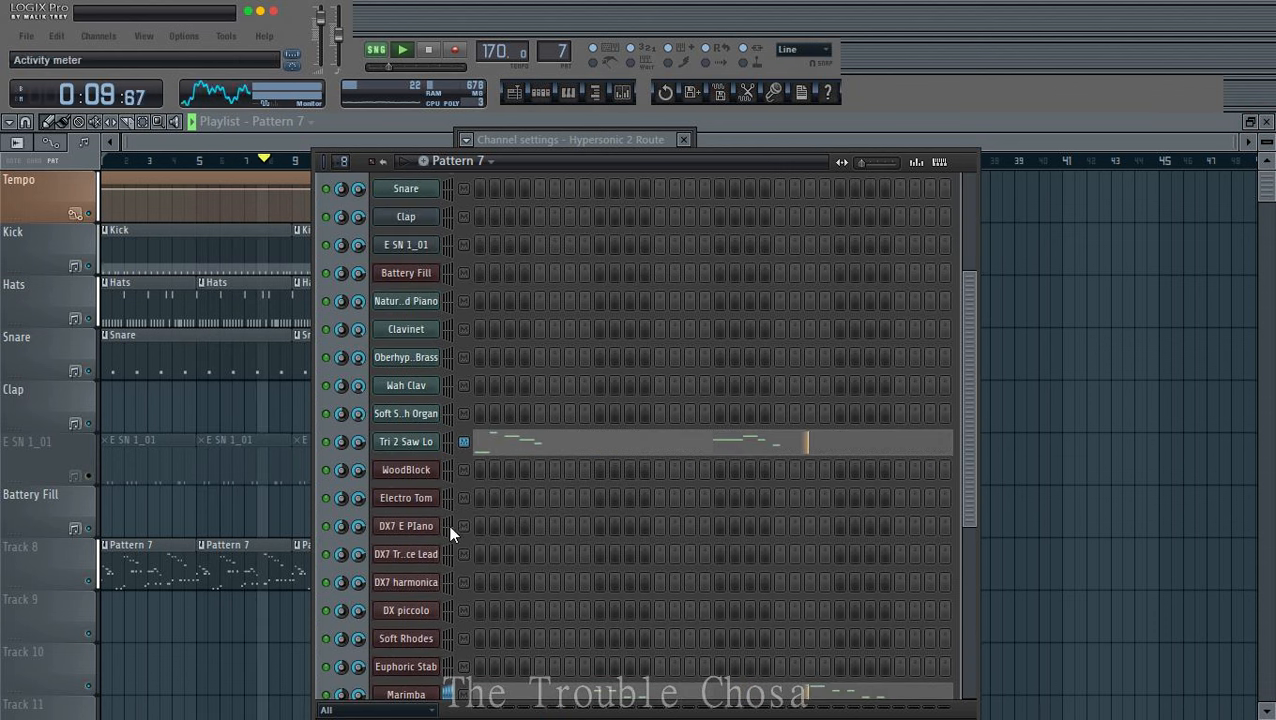
pyautogui.rightClick(420, 415)
pyautogui.rightClick(348, 413)
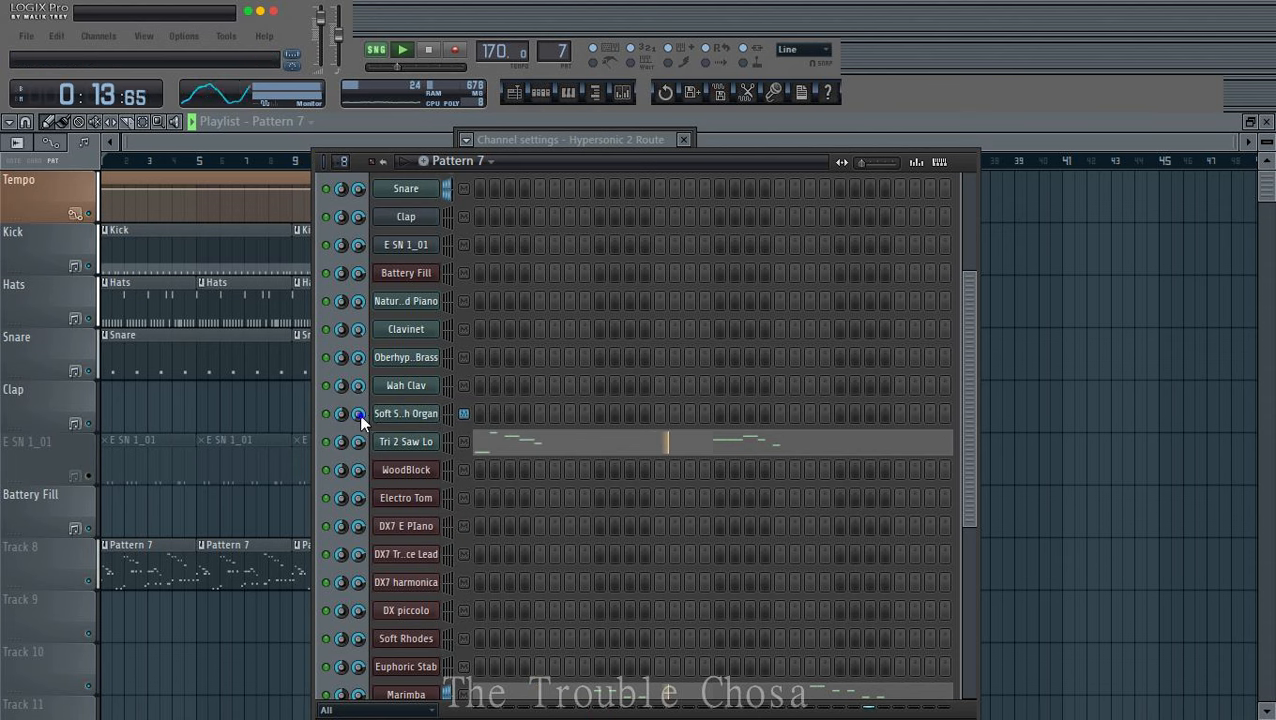
pyautogui.rightClick(359, 414)
pyautogui.click(386, 415)
pyautogui.rightClick(388, 415)
pyautogui.click(442, 407)
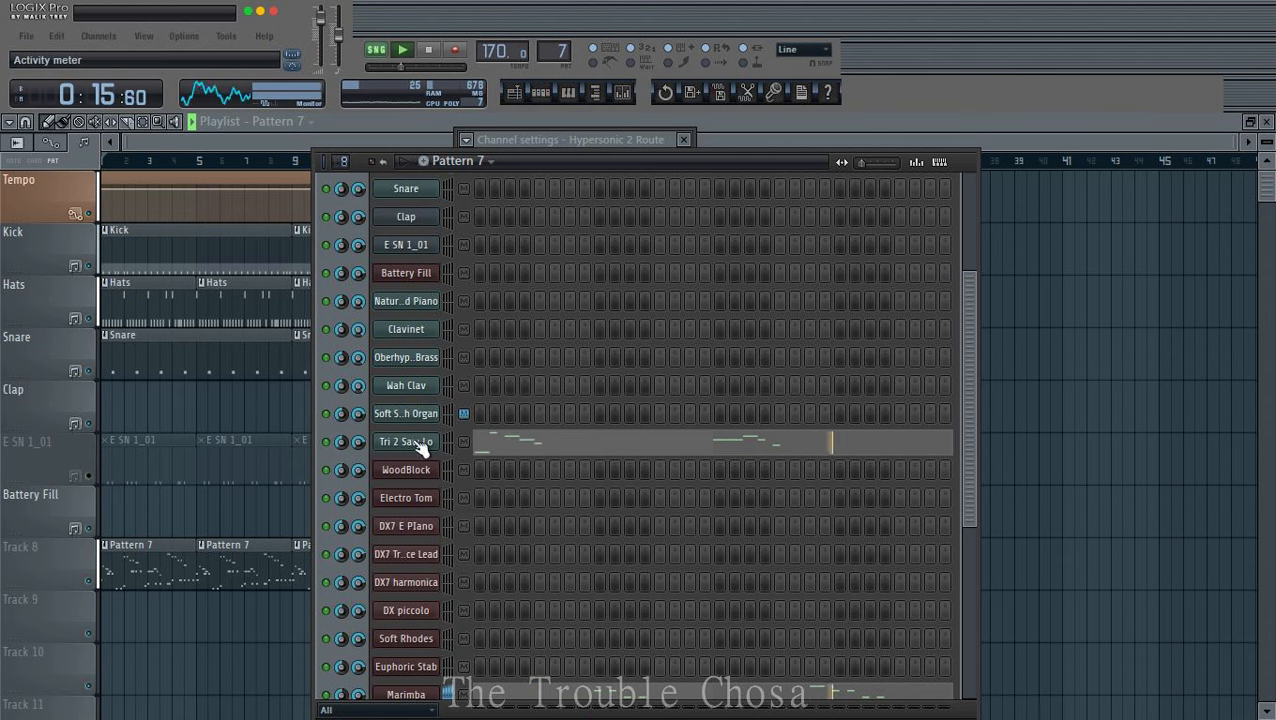
pyautogui.rightClick(420, 413)
pyautogui.click(456, 416)
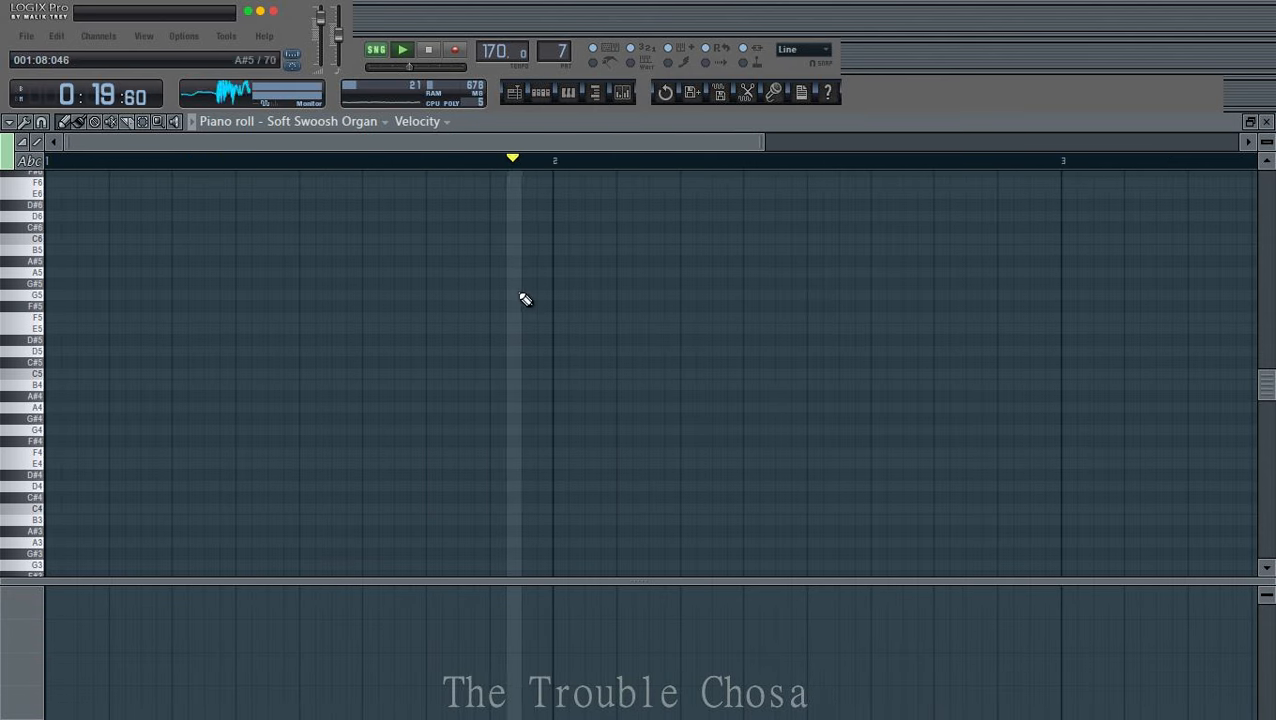
# Step: Draw an F#5 and B4 pair midway through bar 1, followed by a shorter D#5 and an even shorter C#5
pyautogui.click(307, 308)
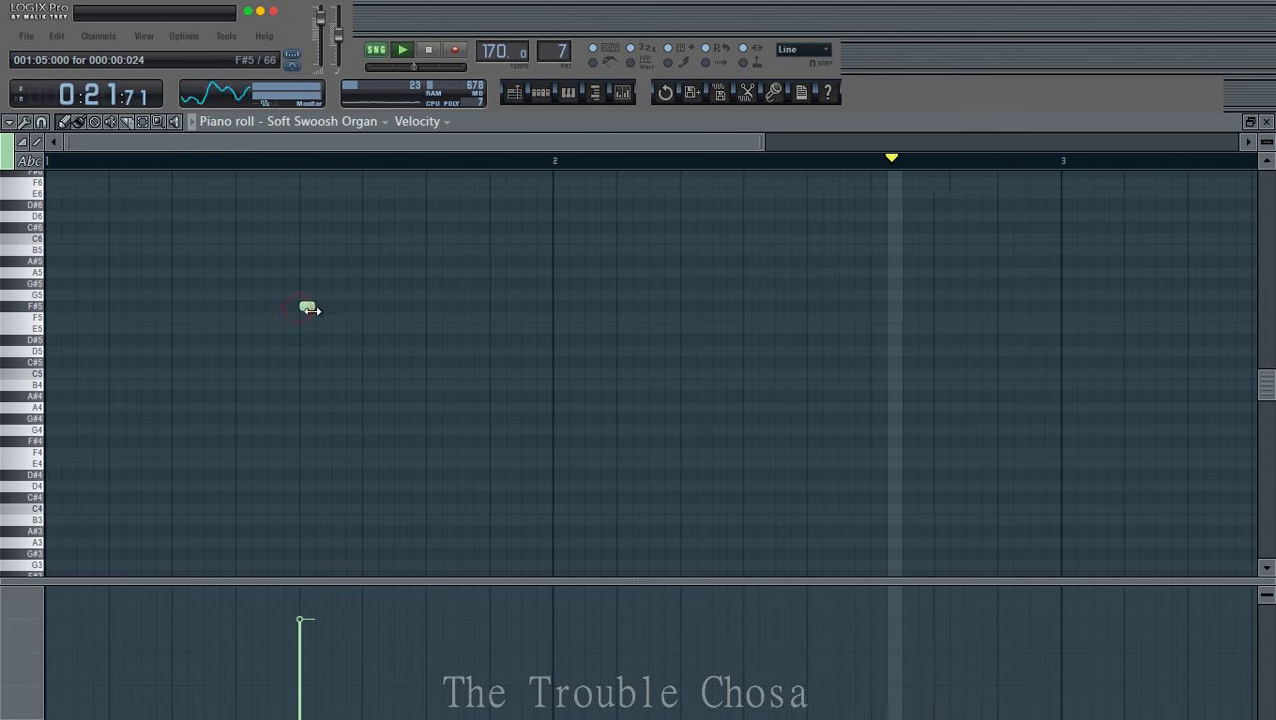
pyautogui.moveTo(312, 310); pyautogui.dragTo(346, 309)
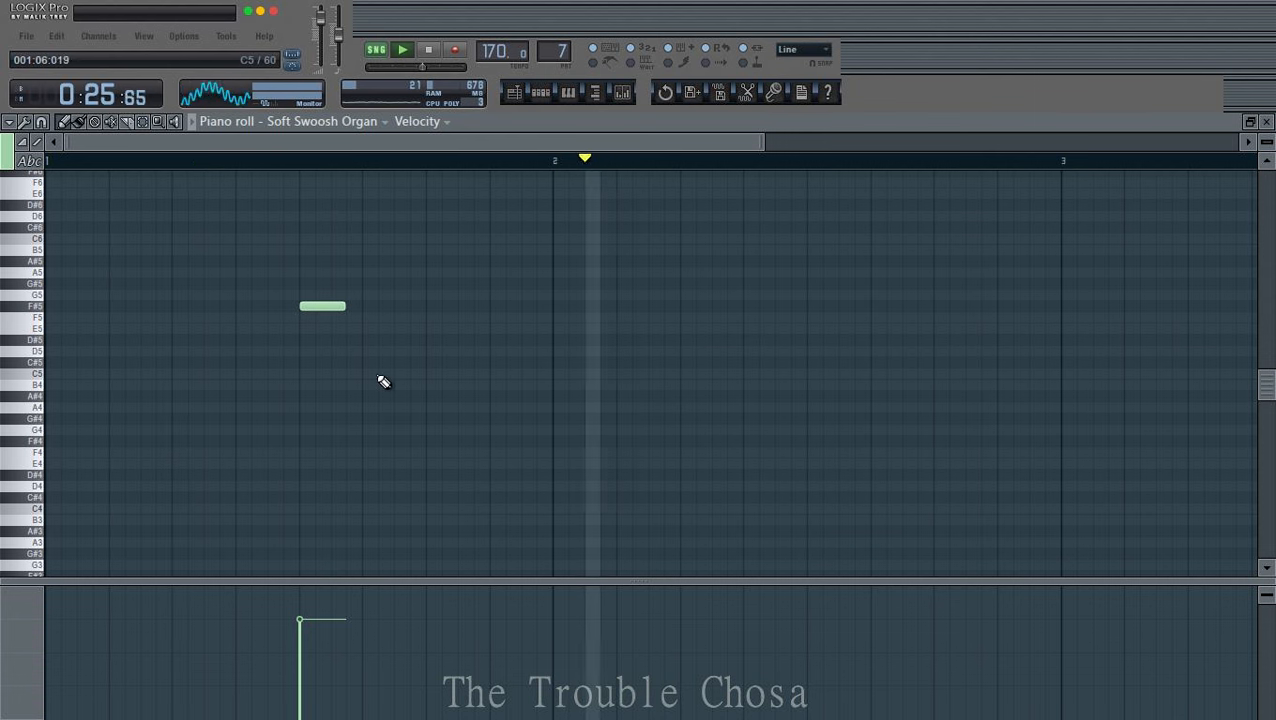
pyautogui.click(306, 388)
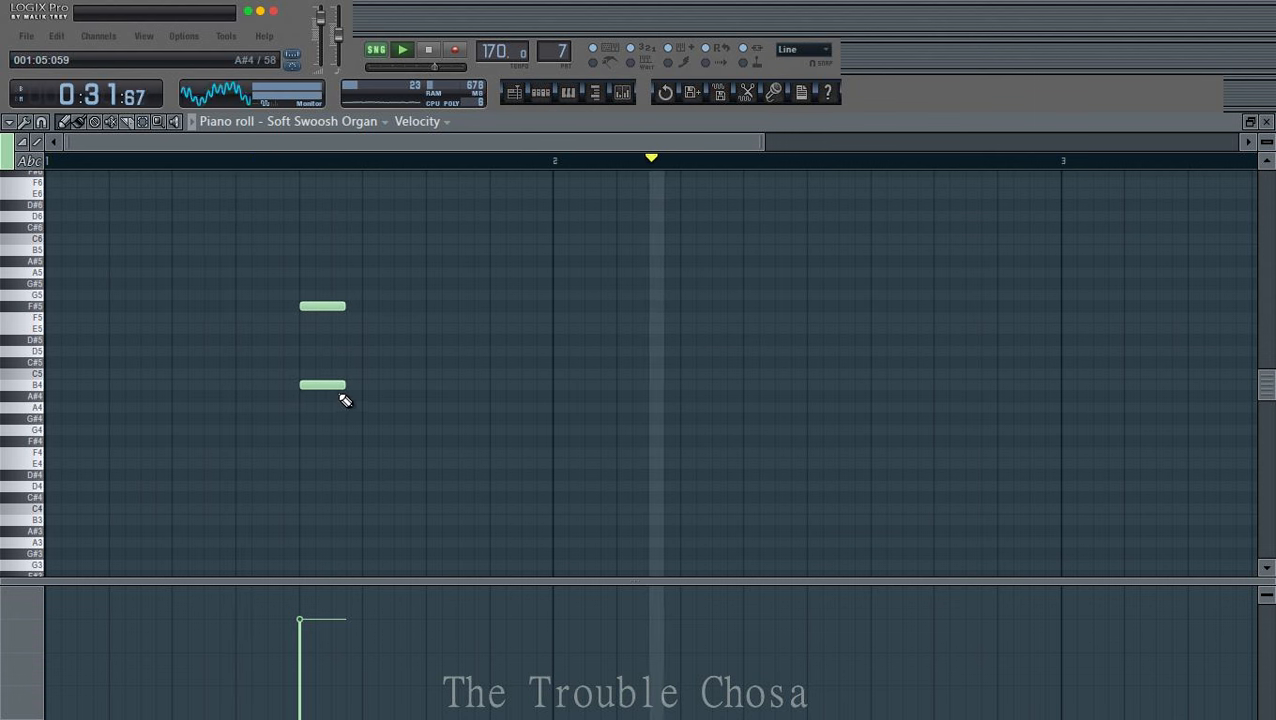
pyautogui.click(371, 342)
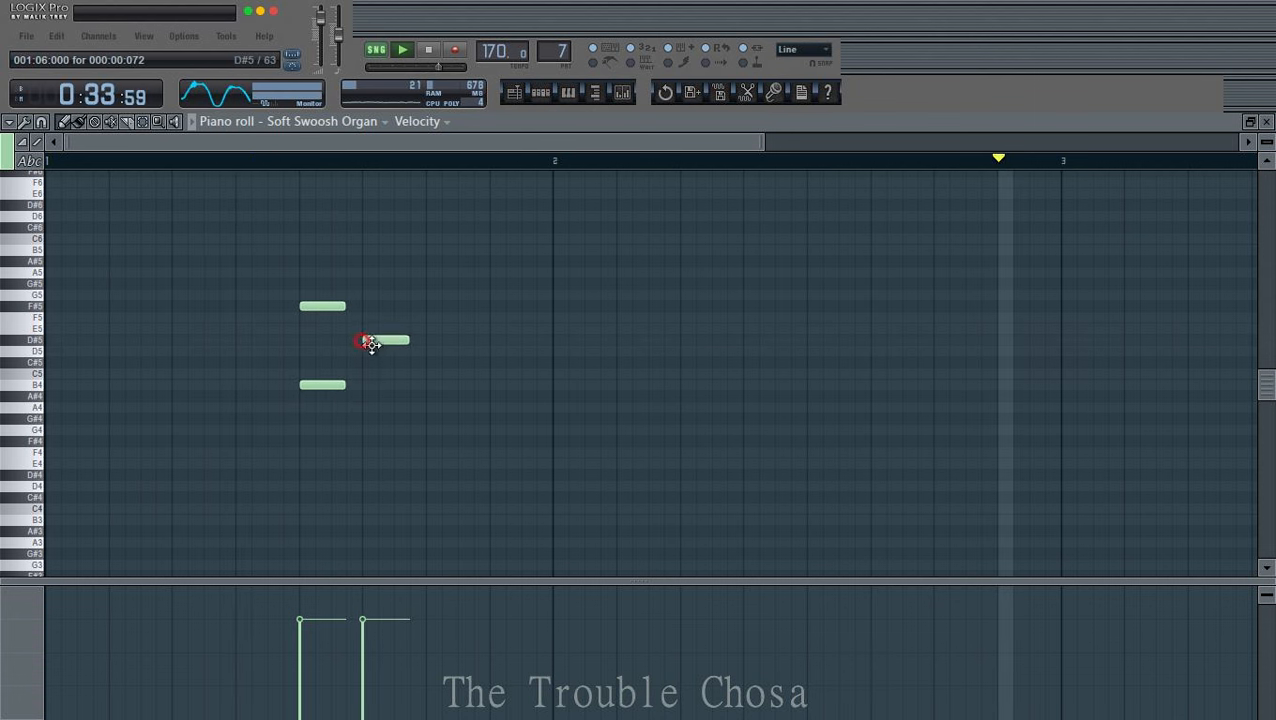
pyautogui.moveTo(402, 339)
pyautogui.mouseDown()
pyautogui.moveTo(373, 339)
pyautogui.moveTo(386, 341)
pyautogui.mouseUp()
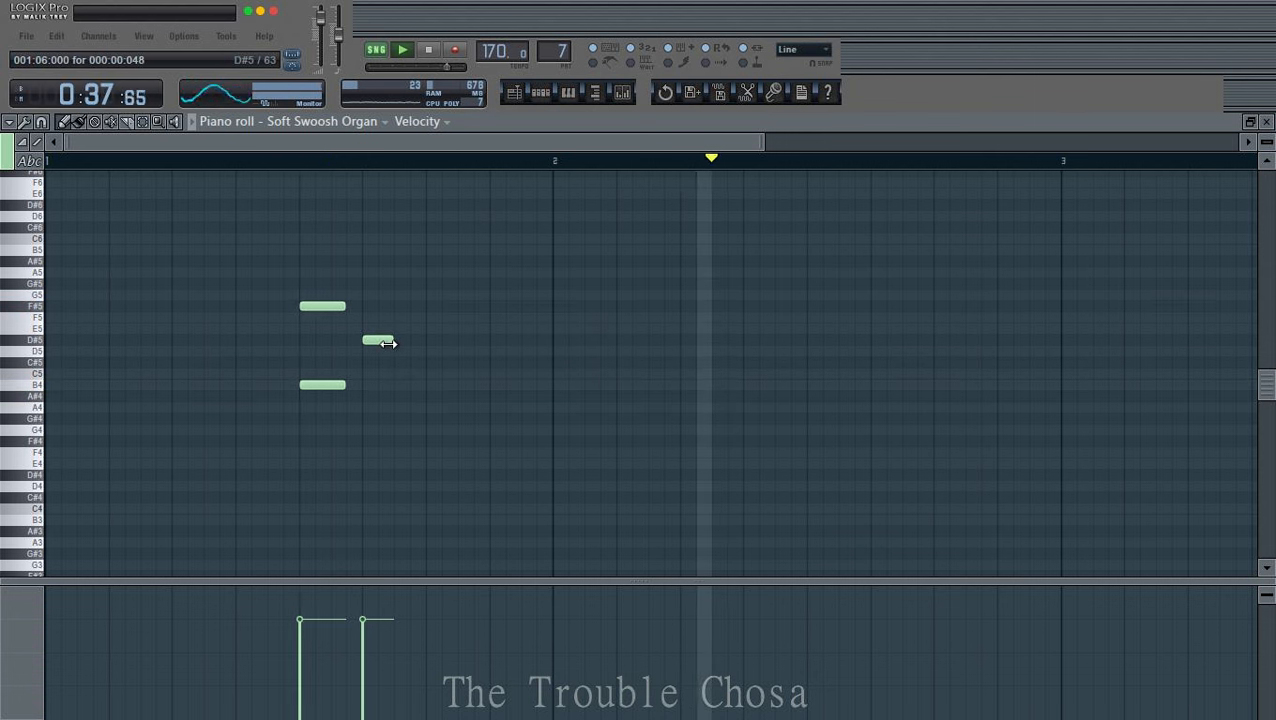
pyautogui.click(435, 362)
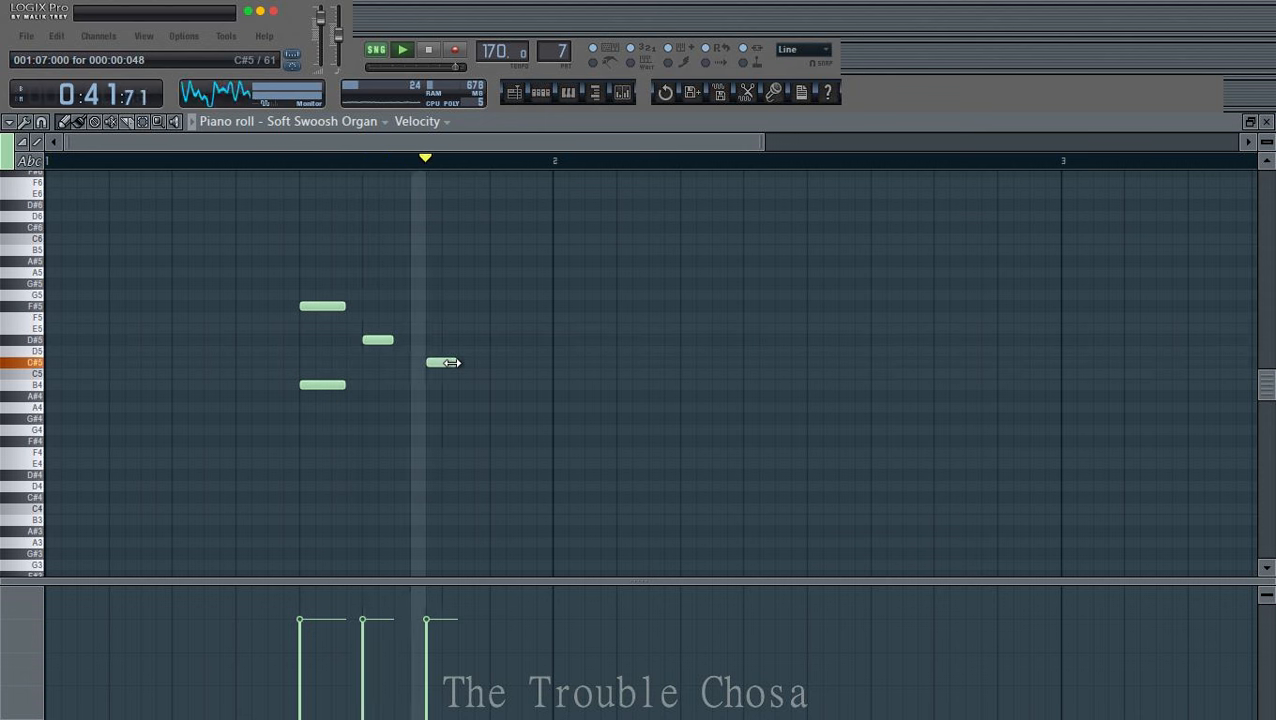
pyautogui.moveTo(452, 362); pyautogui.dragTo(433, 363)
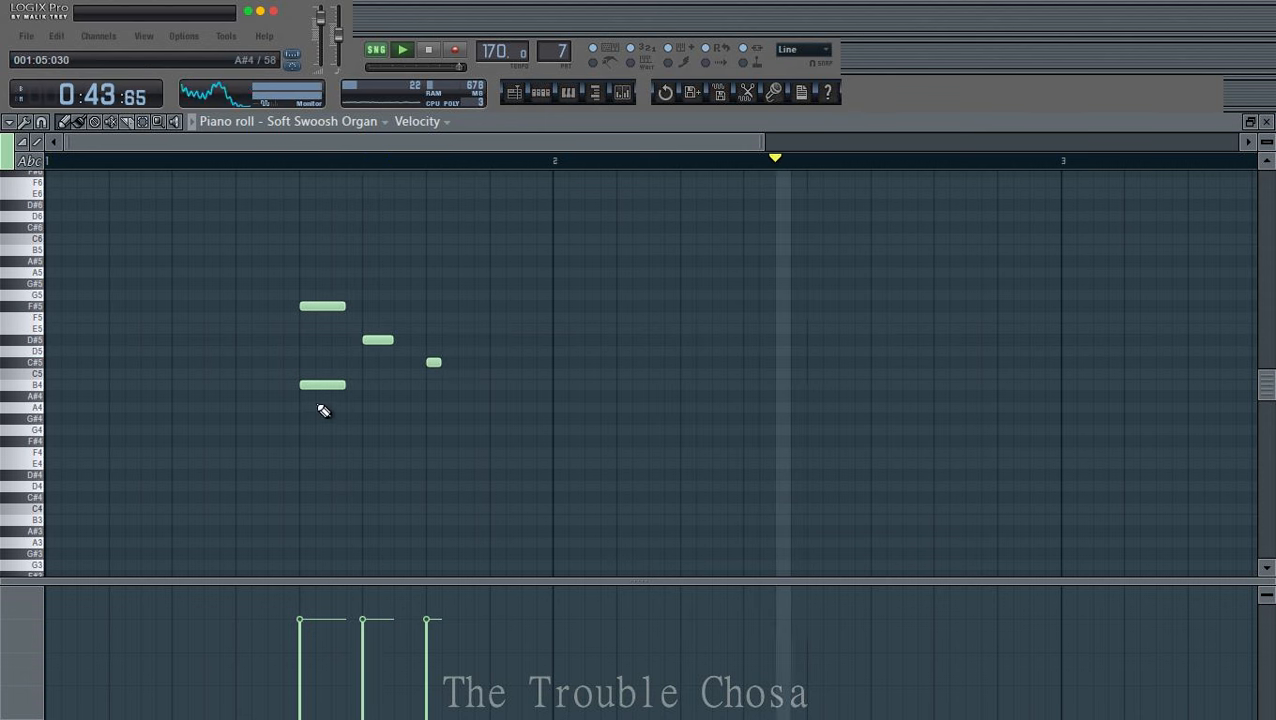
# Step: Add the lower harmony notes G#4 under the D#5 and F#4 under the C#5 in bar 1
pyautogui.click(385, 418)
pyautogui.moveTo(363, 427); pyautogui.dragTo(357, 424)
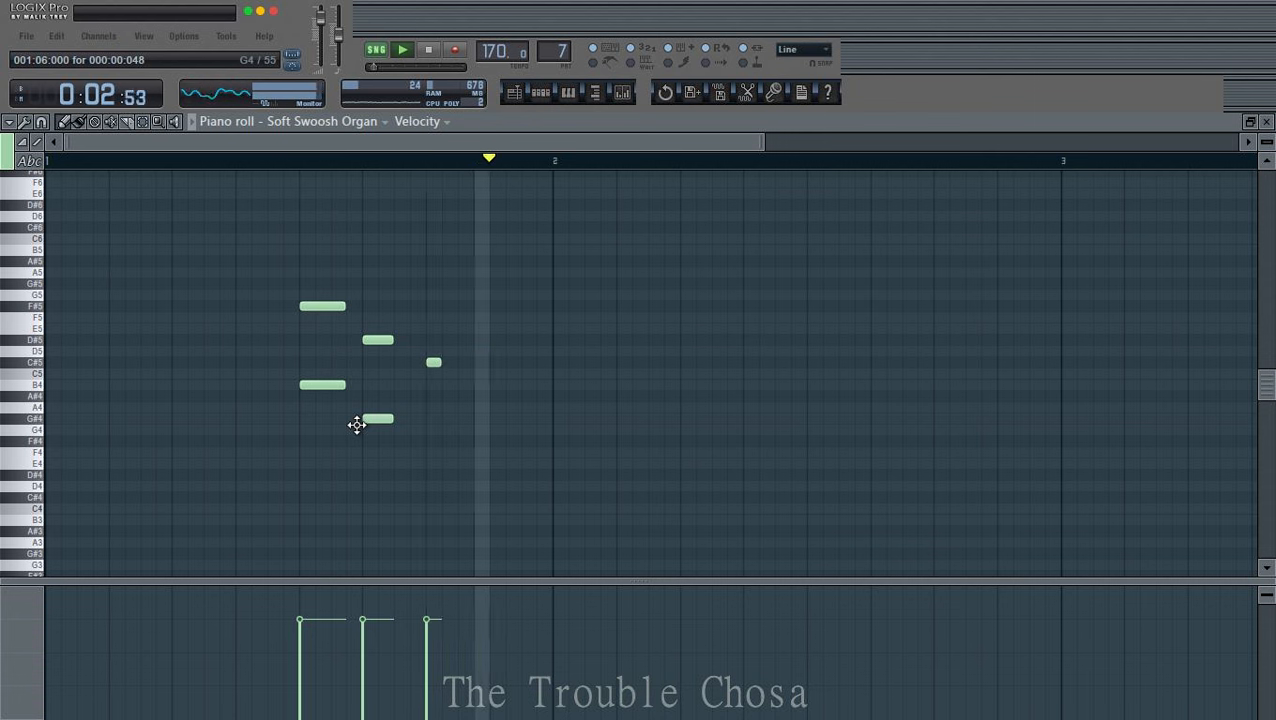
pyautogui.click(432, 443)
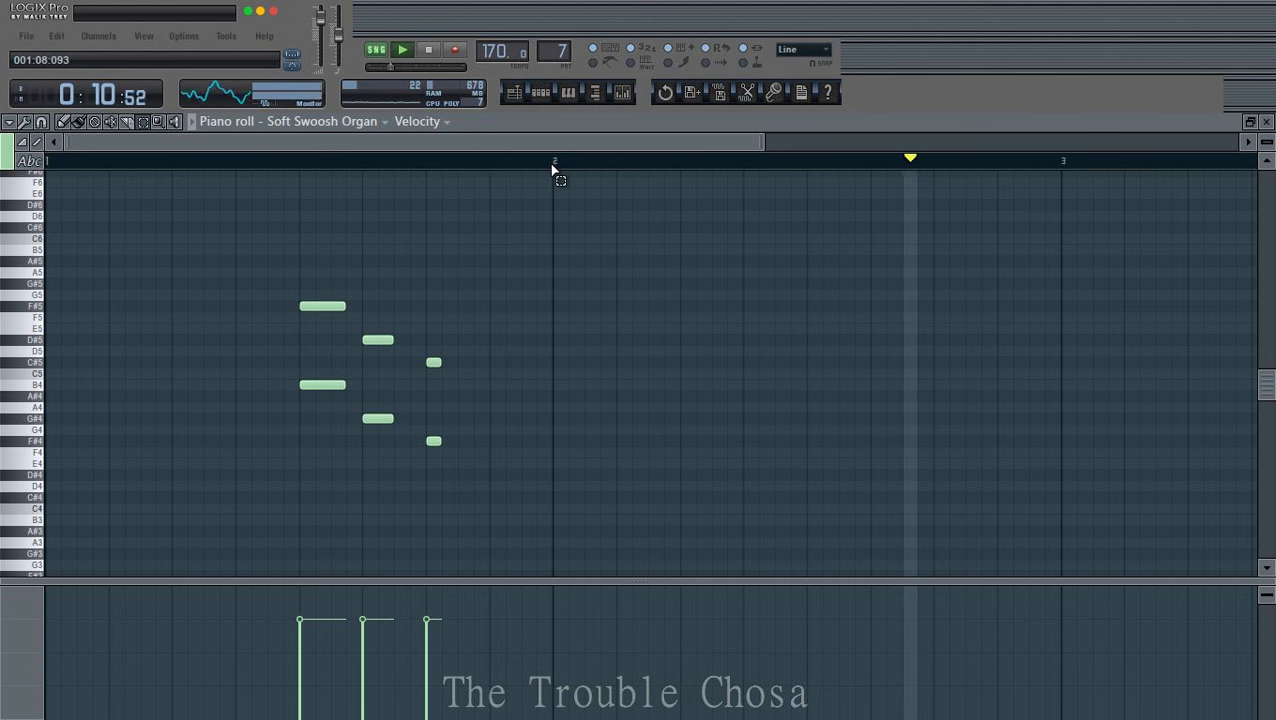
# Step: Duplicate the bar 1 organ phrase into bar 2 and clear the note selection
pyautogui.hotkey('ctrl', 'a')
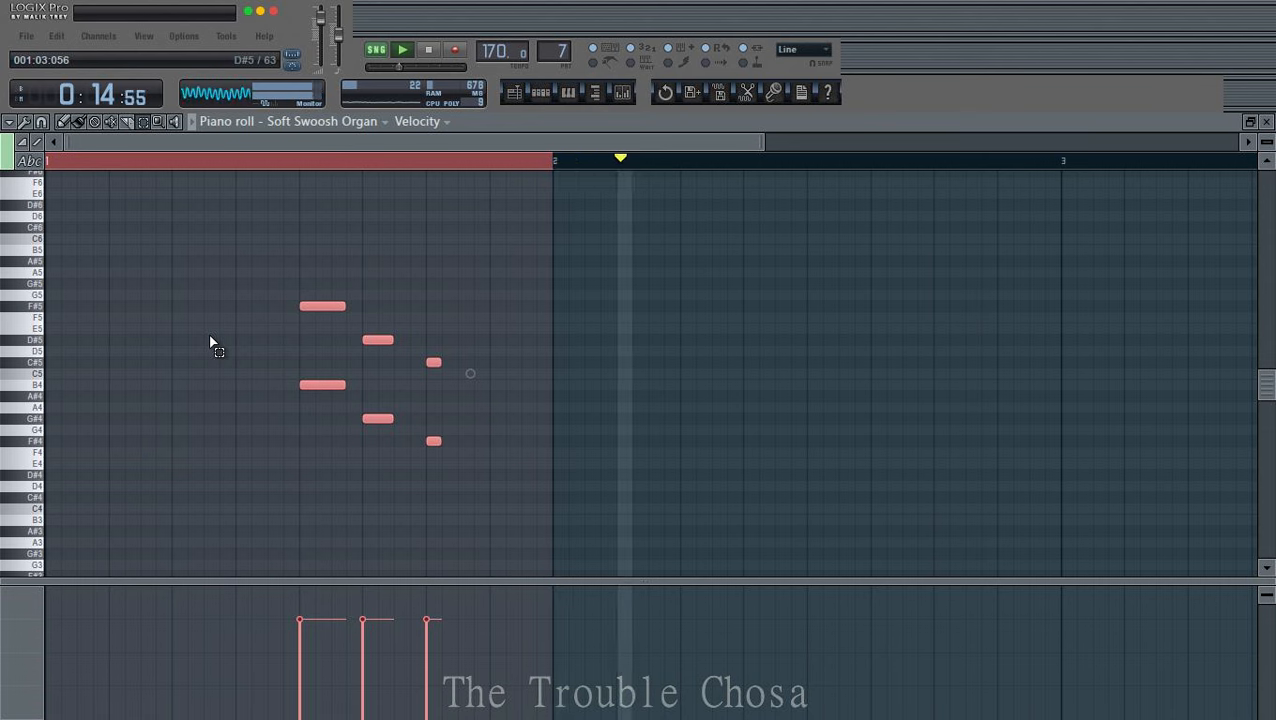
pyautogui.hotkey('ctrl', 'b')
pyautogui.click(838, 488)
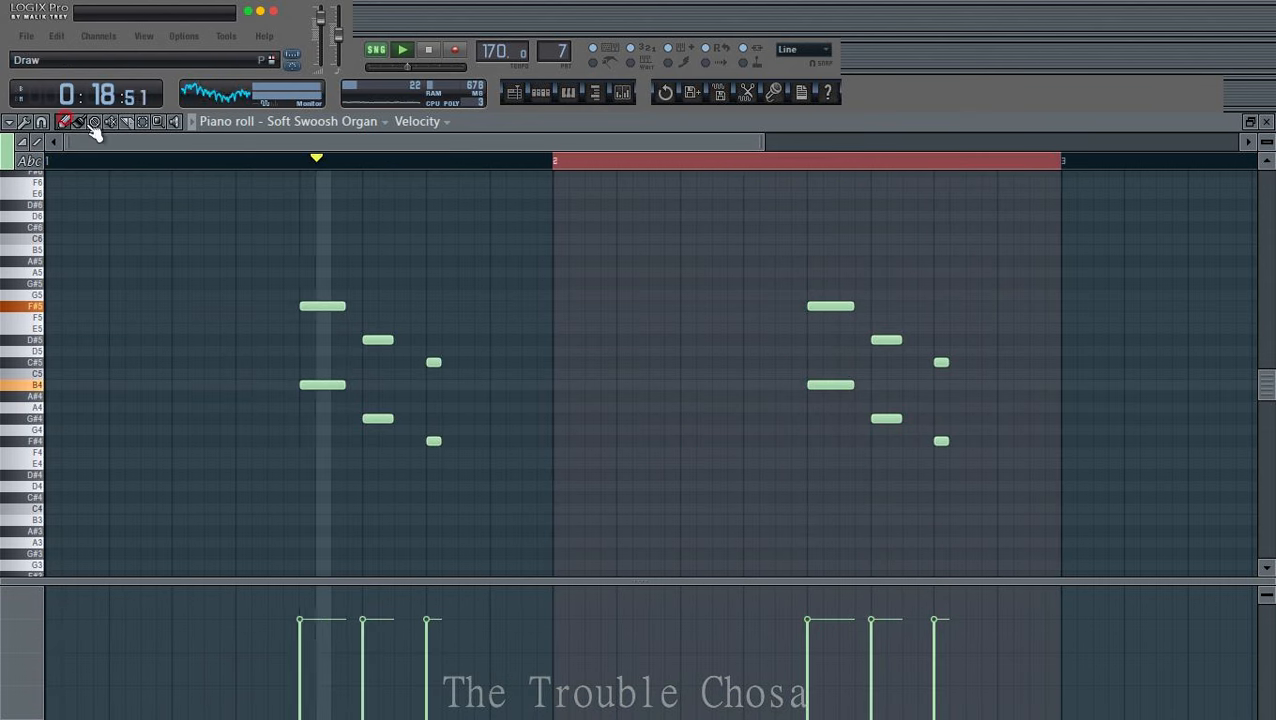
# Step: Change the last note pair in bar 2 to B4 and E4, and transpose all organ notes up one octave
pyautogui.rightClick(942, 363)
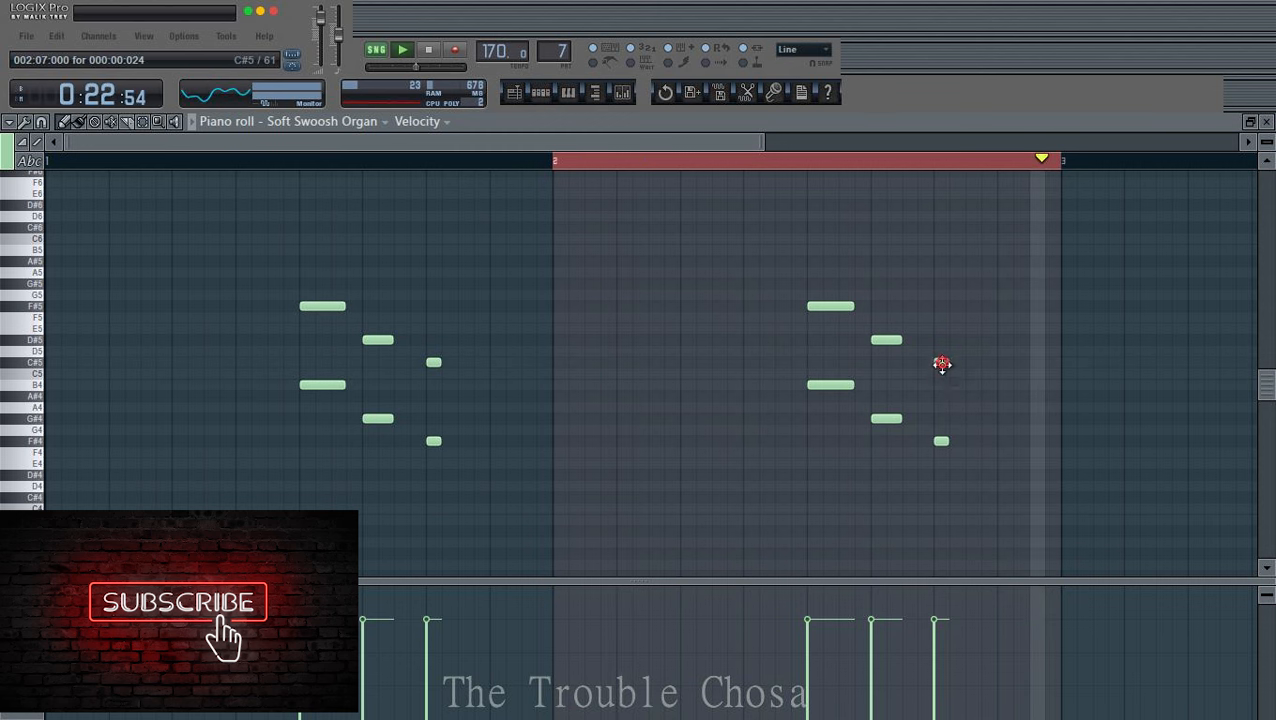
pyautogui.click(941, 463)
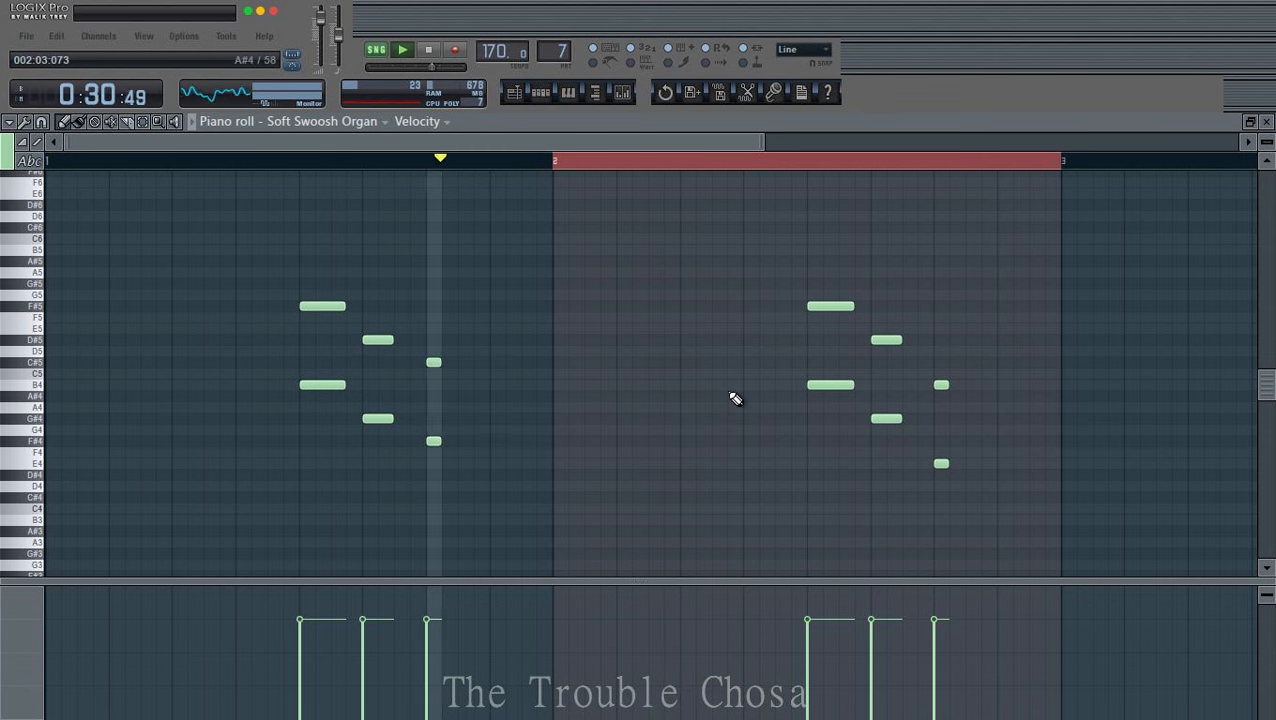
pyautogui.hotkey('ctrl', 'a')
pyautogui.scroll(2, 735, 398)
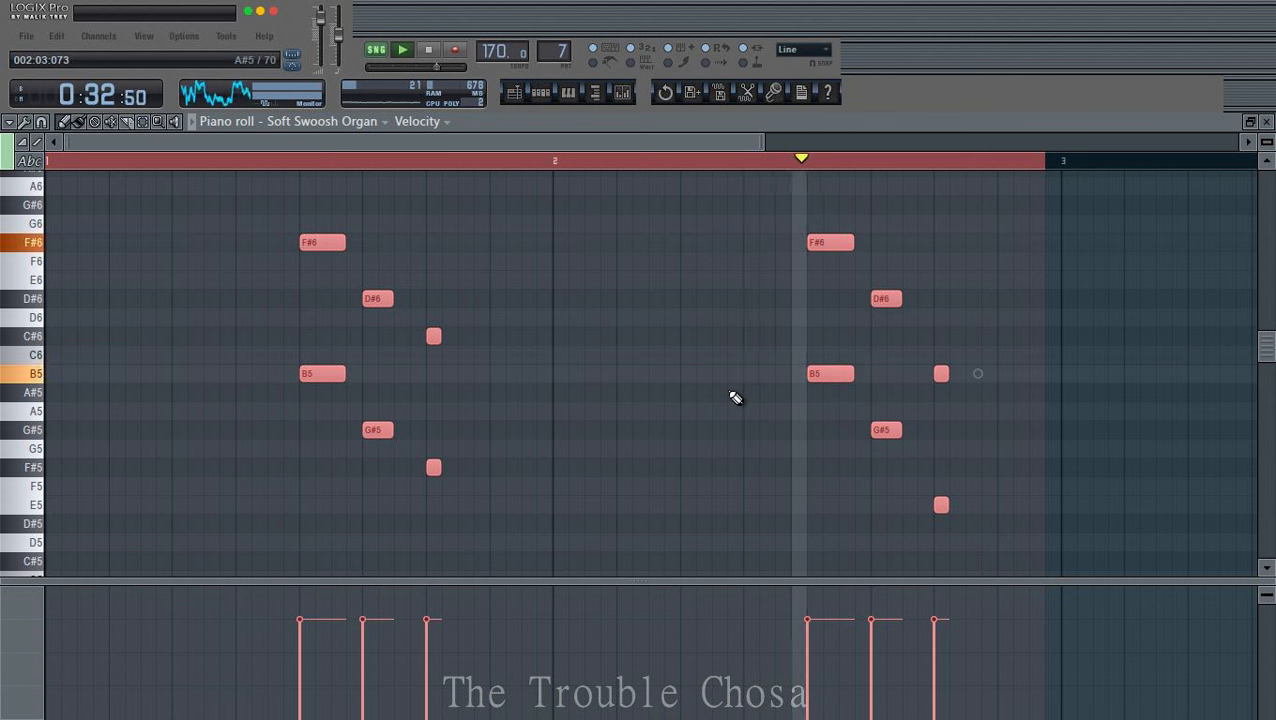
# Step: Try deleting the B5 note under the F#6 in bar 2, and undo the deletion
pyautogui.rightClick(833, 376)
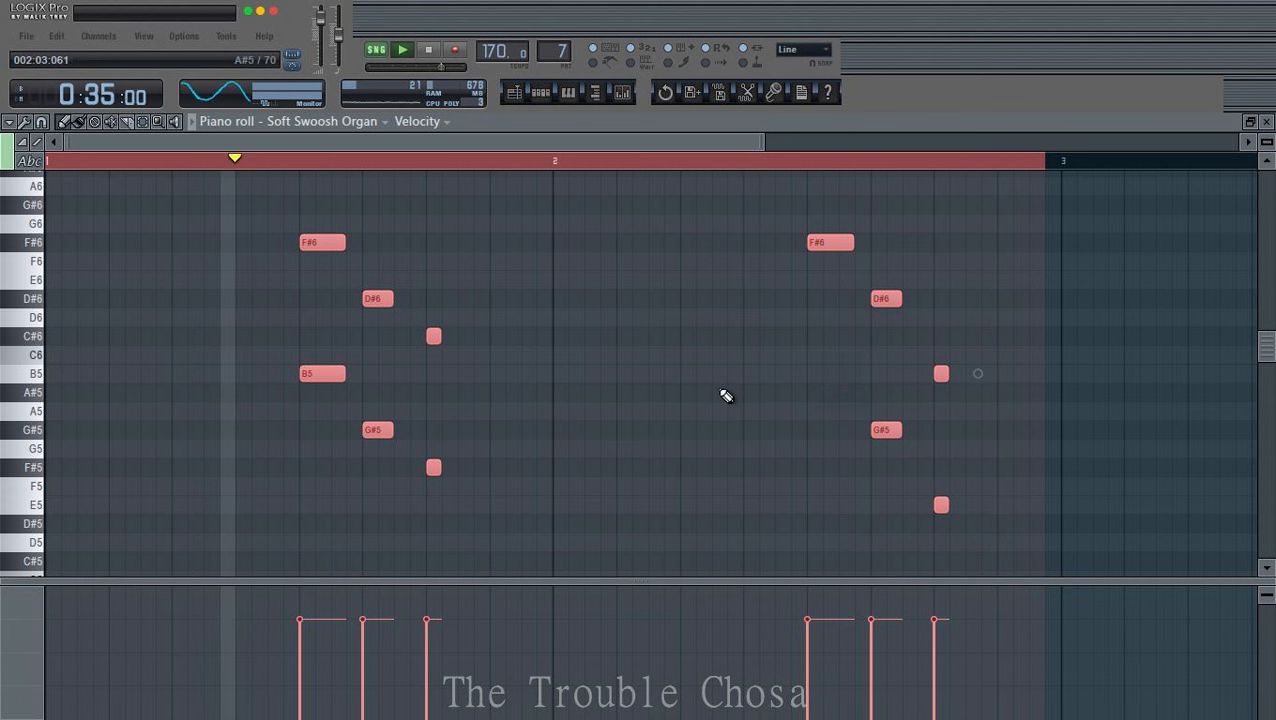
pyautogui.click(56, 36)
pyautogui.click(70, 55)
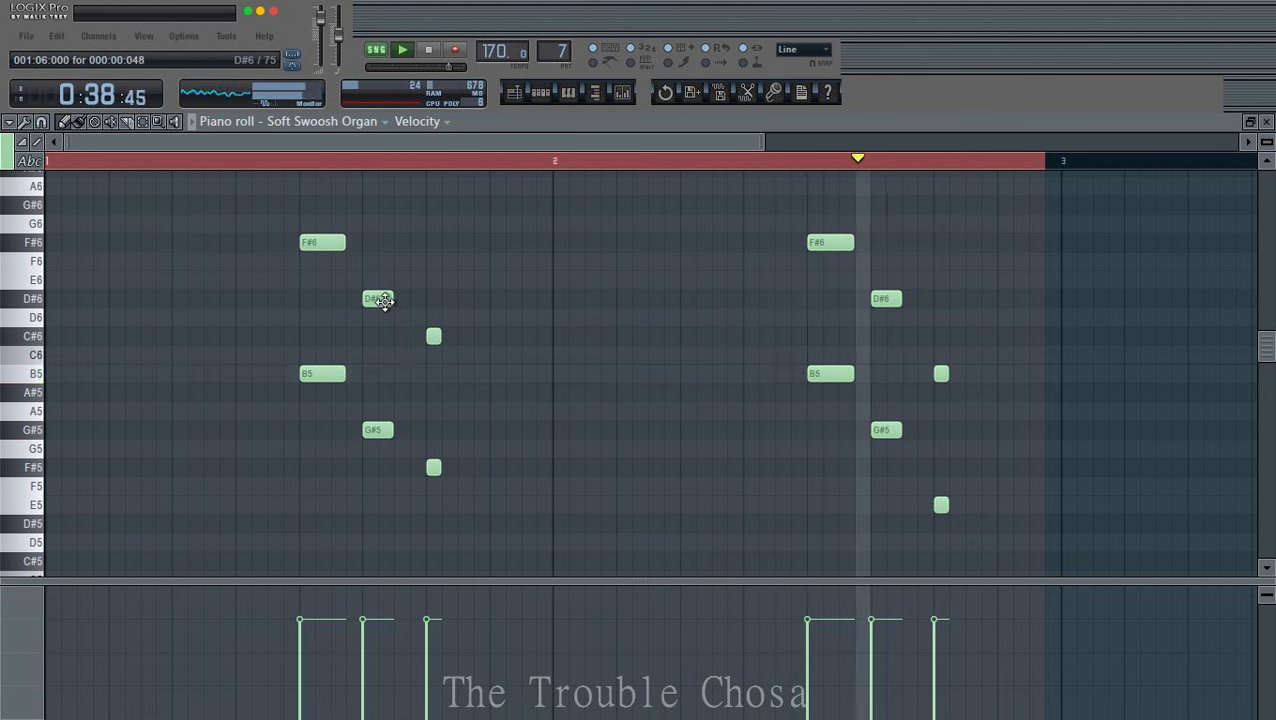
# Step: Lengthen the last organ note pair in bars 1 and 2 to match the length of the preceding D#6 and G#5 notes
pyautogui.moveTo(439, 336); pyautogui.dragTo(457, 336)
pyautogui.moveTo(439, 467); pyautogui.dragTo(457, 467)
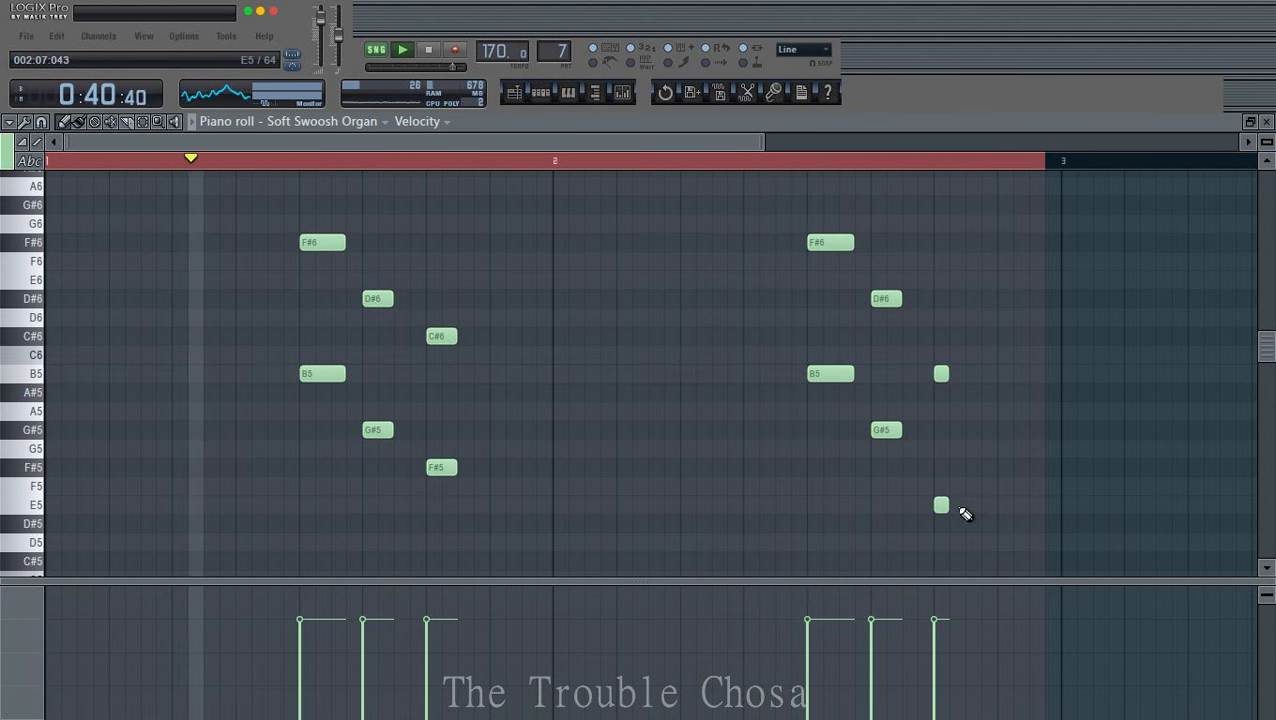
pyautogui.moveTo(945, 505); pyautogui.dragTo(964, 505)
pyautogui.rightClick(940, 378)
pyautogui.click(940, 378)
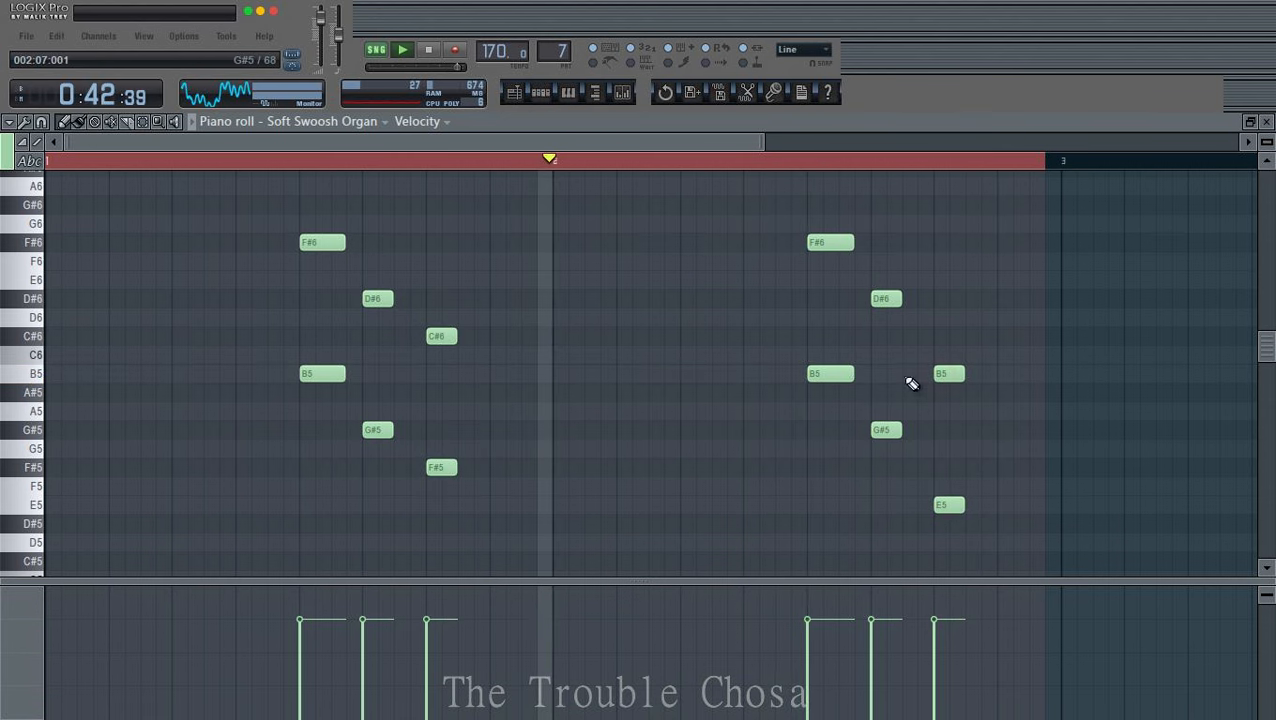
# Step: Raise the final E5 in bar 2 to F#5, transpose the organ notes down one octave and close the piano roll
pyautogui.scroll(-2, 874, 174)
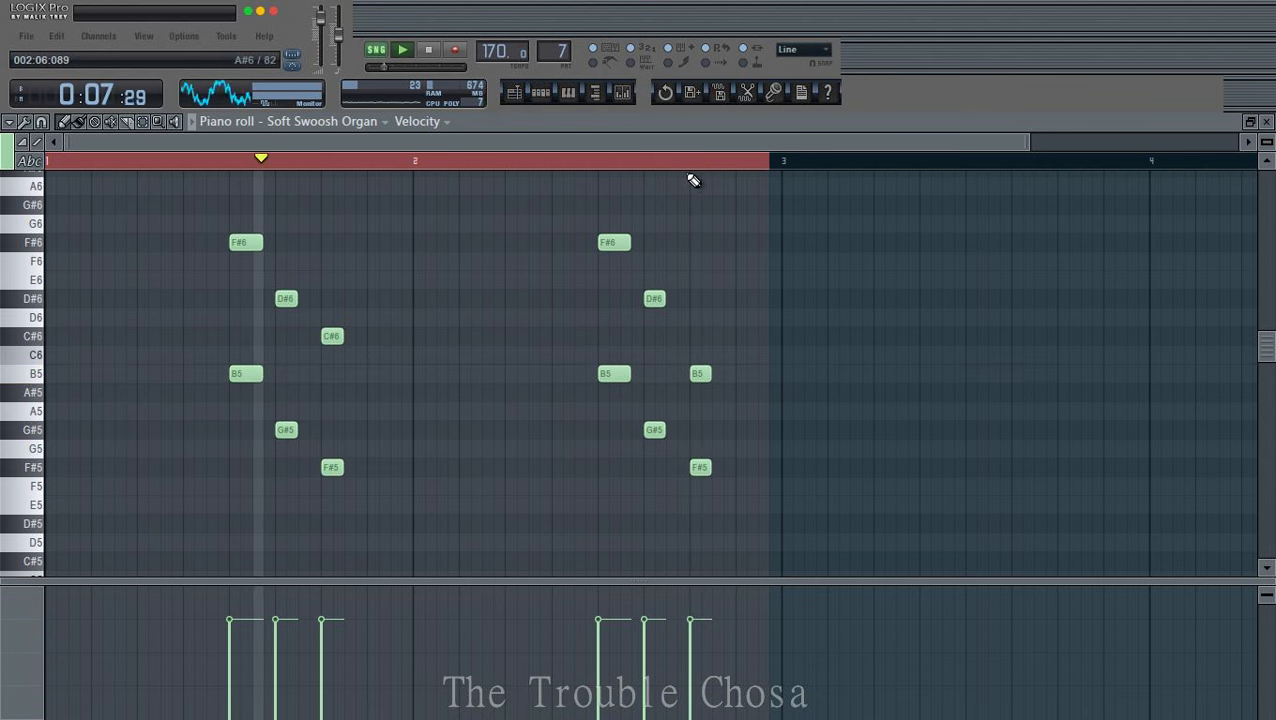
pyautogui.hotkey('ctrl', 'Down')
pyautogui.click(1267, 121)
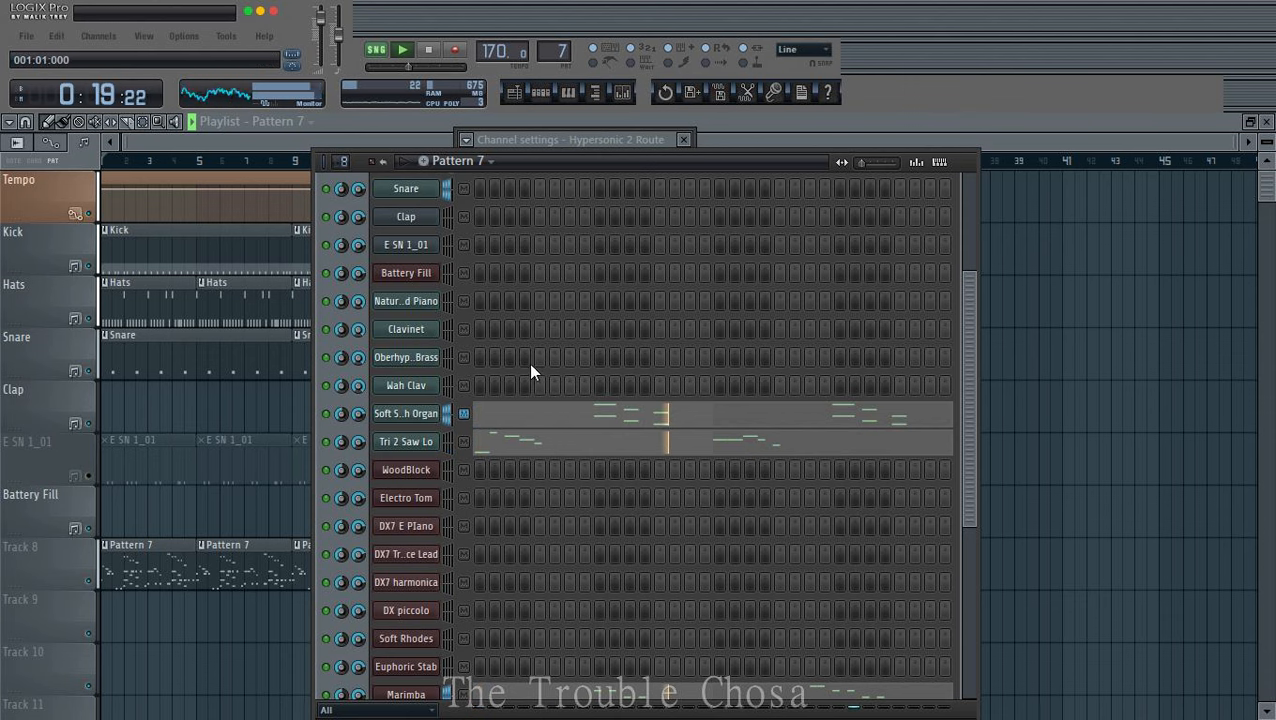
# Step: Open the Clavinet channel's piano roll, shorten a trial C#5 note at the start of bar 1 to set the note length, and delete it
pyautogui.rightClick(420, 329)
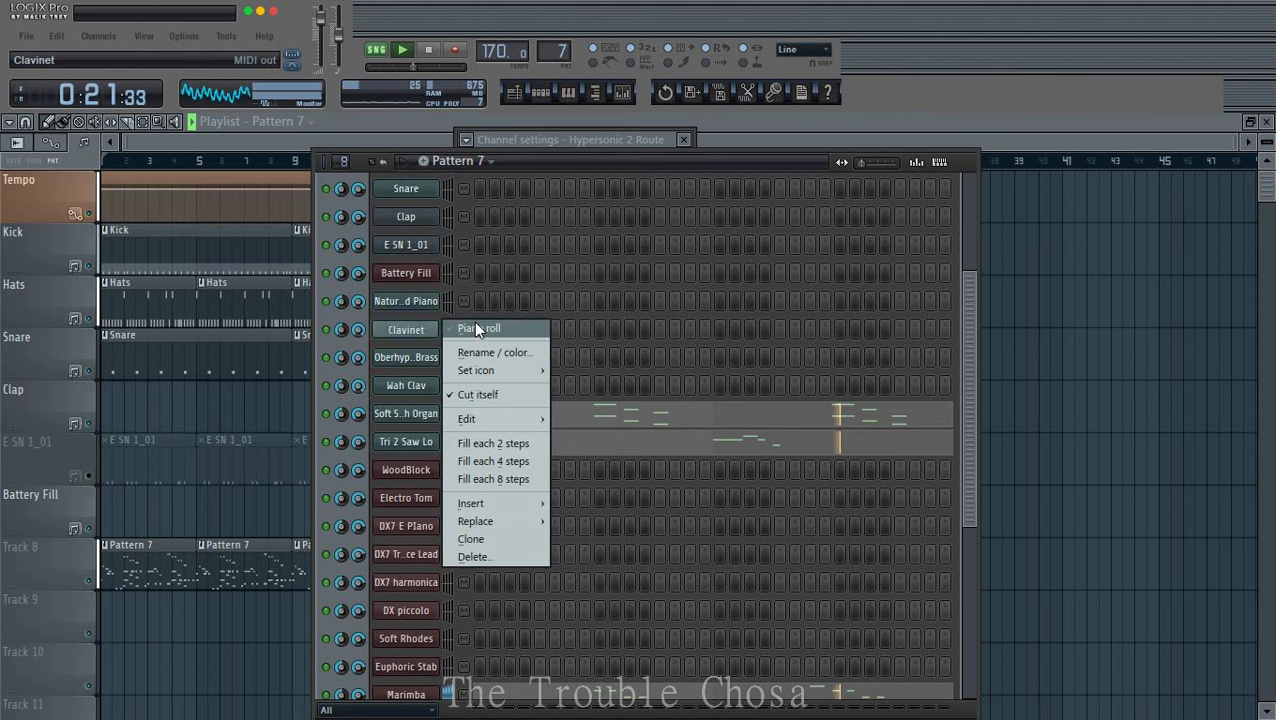
pyautogui.click(477, 330)
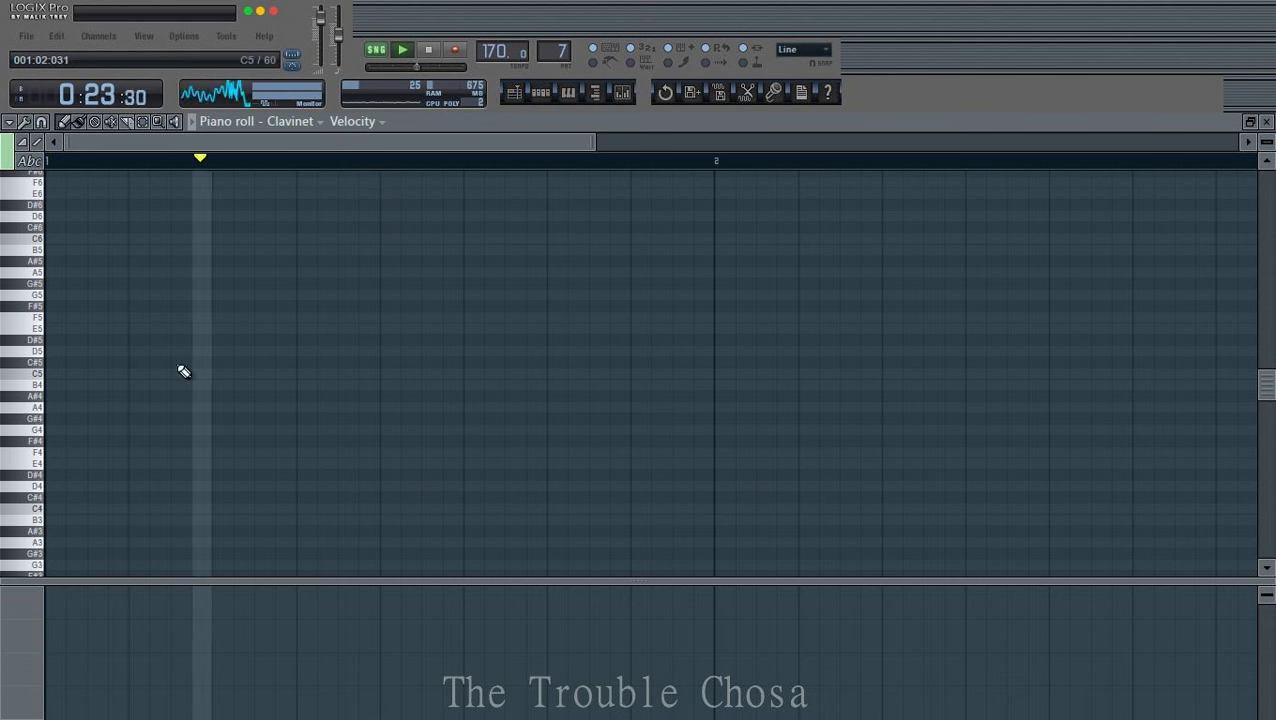
pyautogui.click(70, 363)
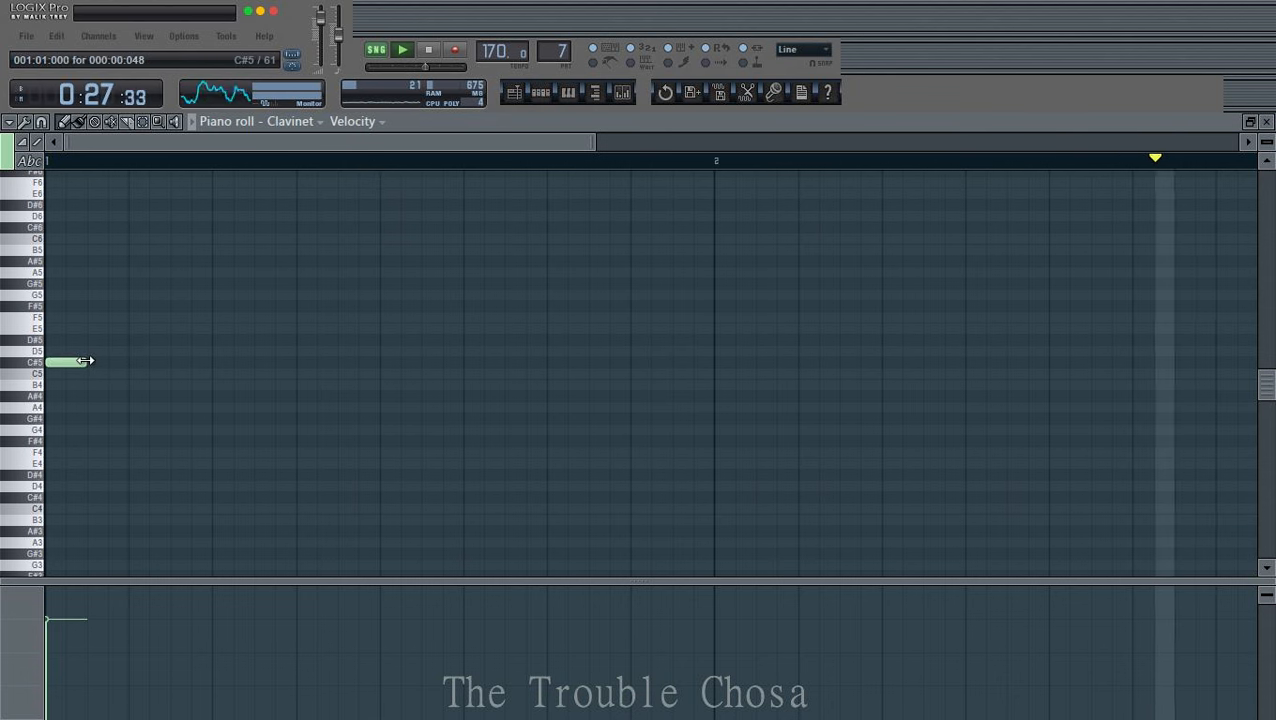
pyautogui.moveTo(86, 362); pyautogui.dragTo(65, 363)
pyautogui.rightClick(50, 363)
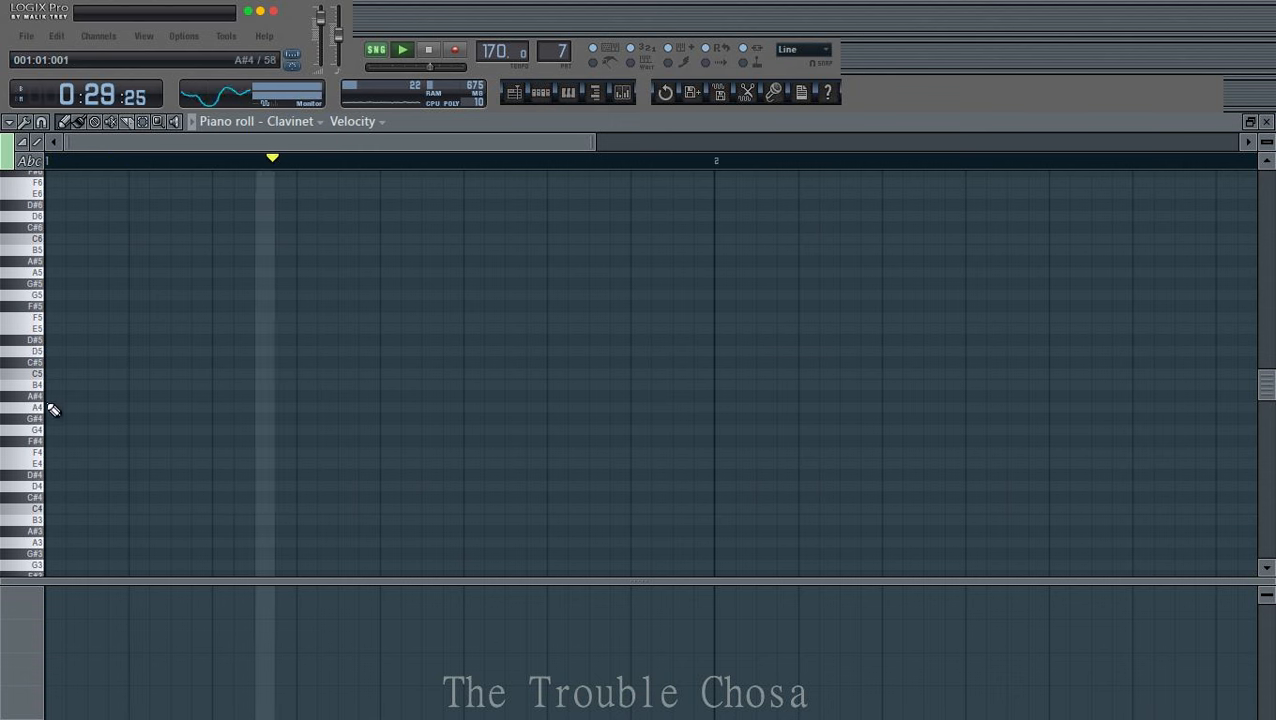
# Step: Enter short E5 and G#5 note pairs at positions 1:01 and 1:03 in bar 1
pyautogui.click(55, 329)
pyautogui.moveTo(70, 307); pyautogui.dragTo(47, 280)
pyautogui.click(215, 285)
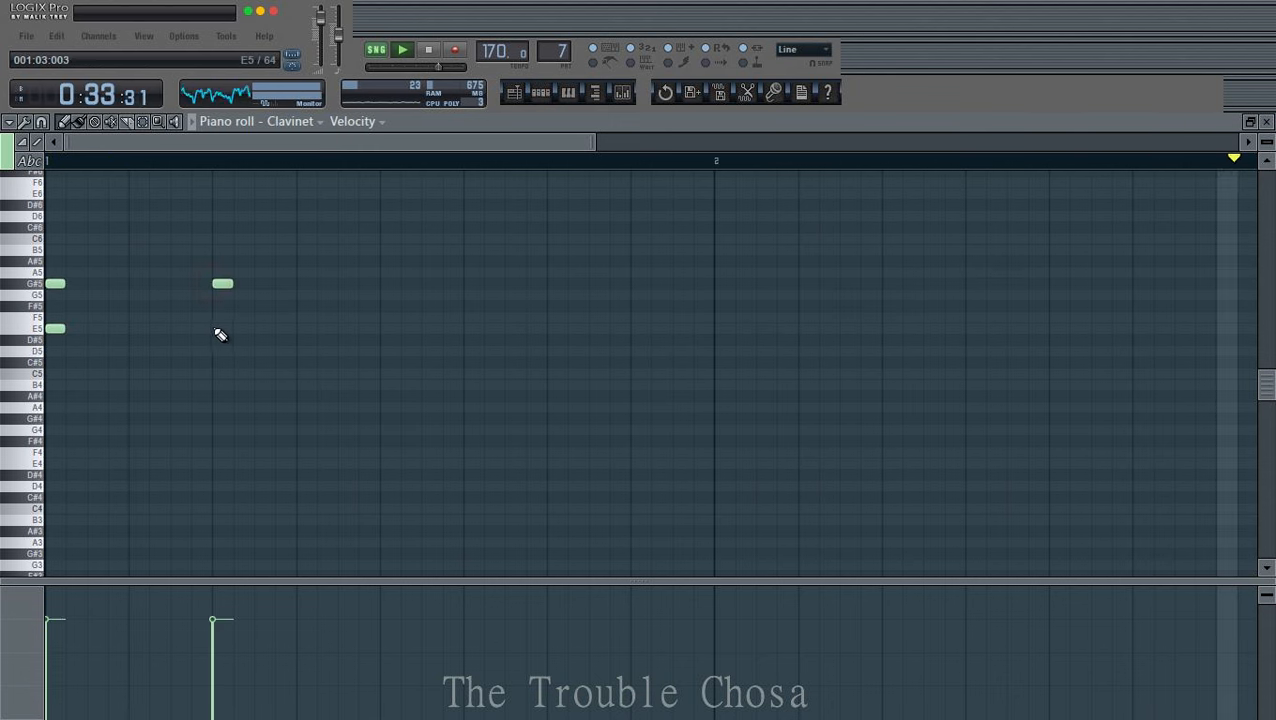
pyautogui.click(404, 328)
pyautogui.rightClick(407, 328)
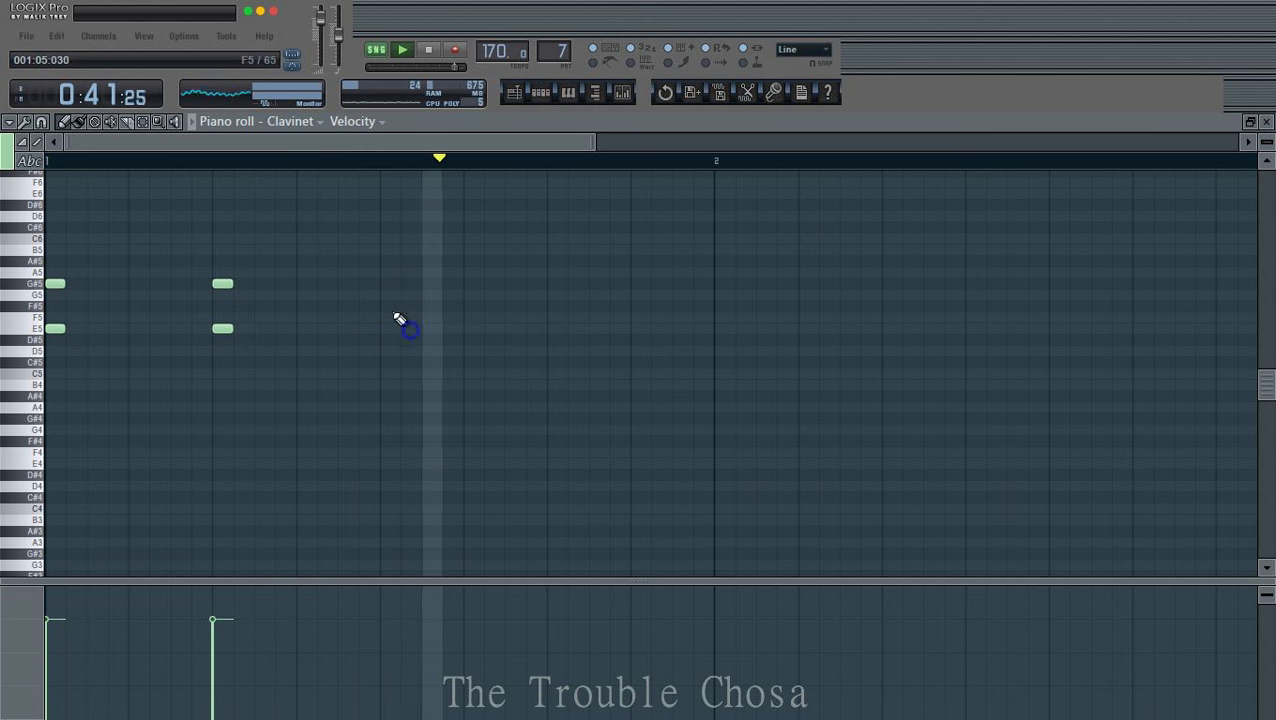
# Step: Enter short C#5 and F#5 note pairs at positions 1:05 and 1:07 in bar 1
pyautogui.click(385, 307)
pyautogui.click(382, 362)
pyautogui.click(549, 362)
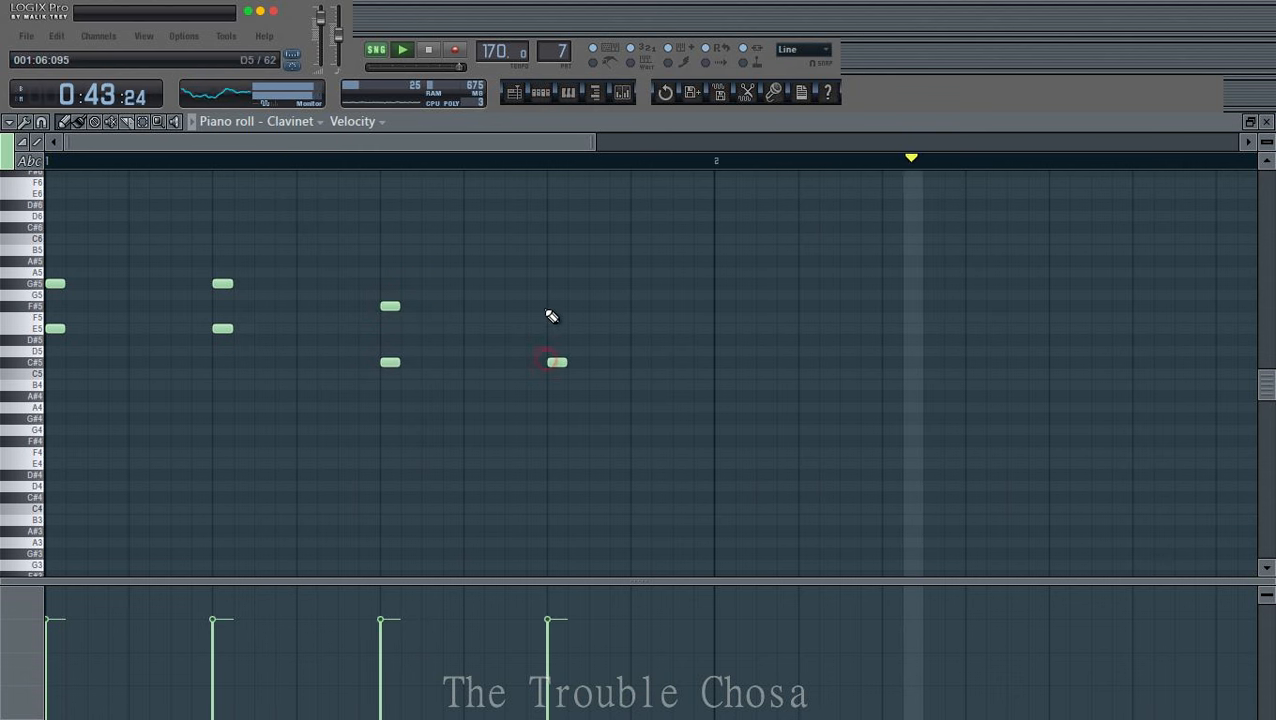
pyautogui.click(548, 307)
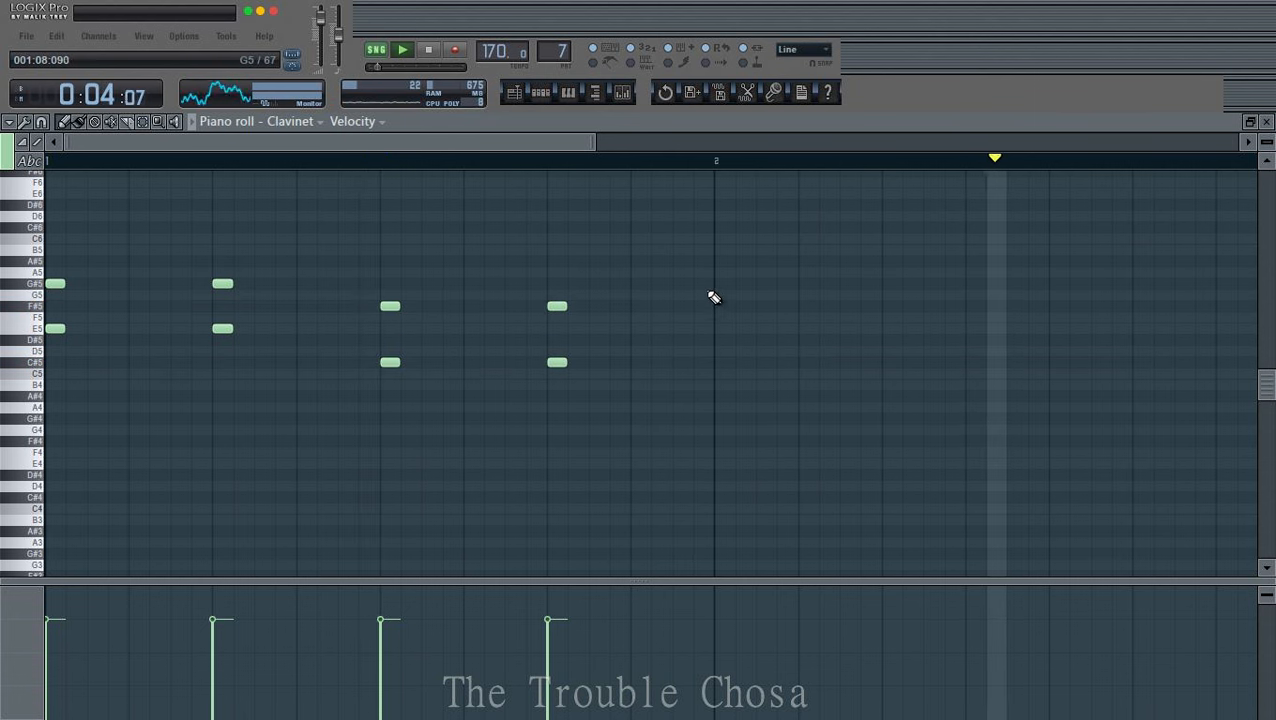
# Step: Enter short D#5 and G#5 note pairs at positions 2:01 and 2:03 in bar 2
pyautogui.click(718, 285)
pyautogui.moveTo(719, 326); pyautogui.dragTo(719, 358)
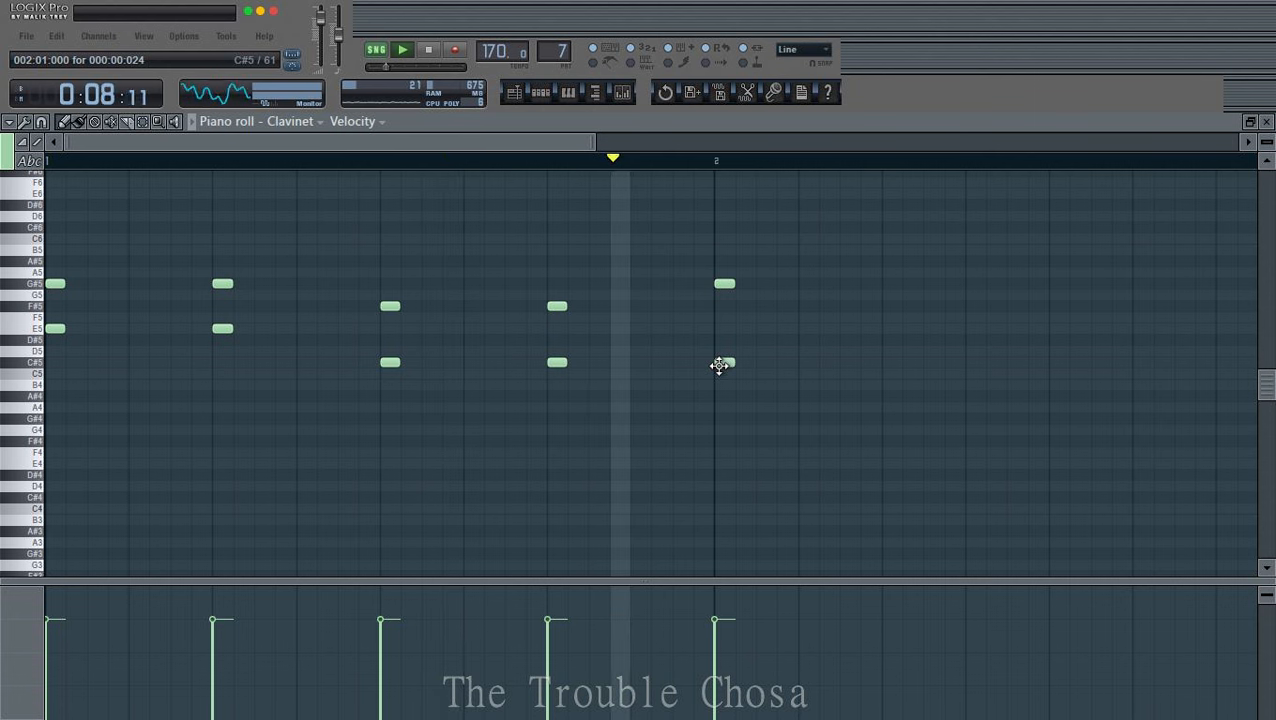
pyautogui.moveTo(719, 365); pyautogui.dragTo(708, 335)
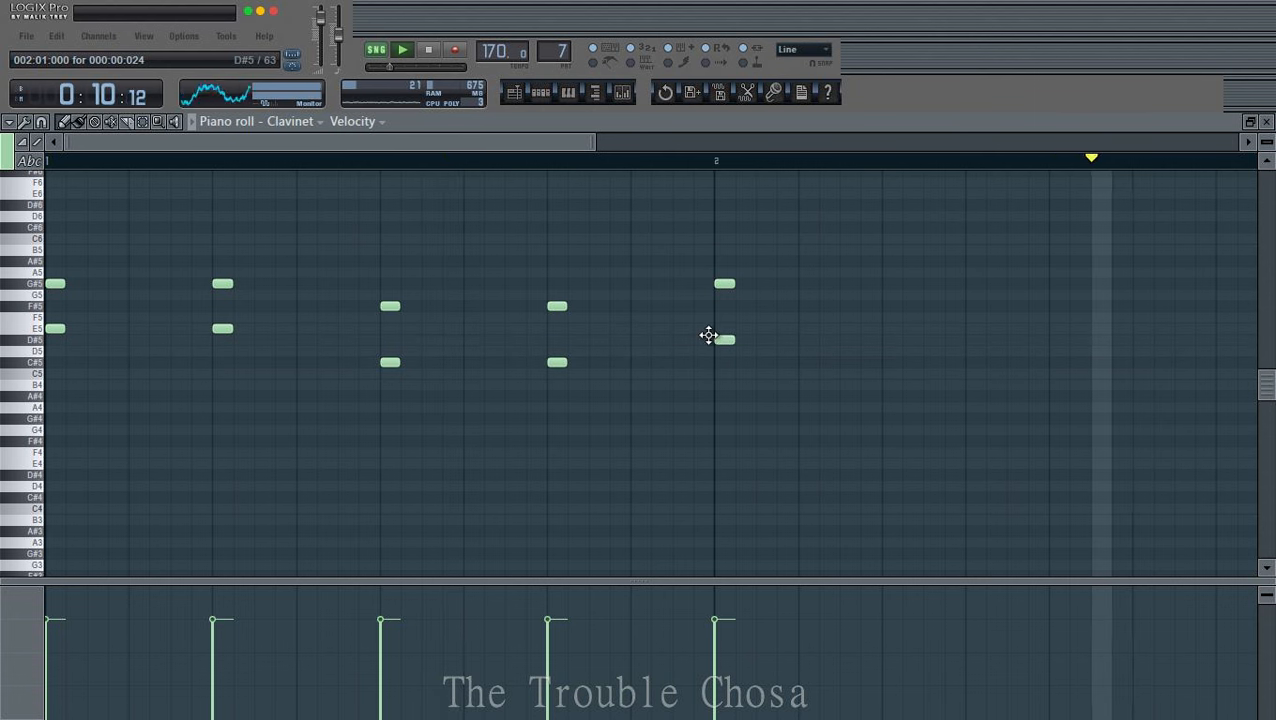
pyautogui.click(884, 340)
pyautogui.click(890, 284)
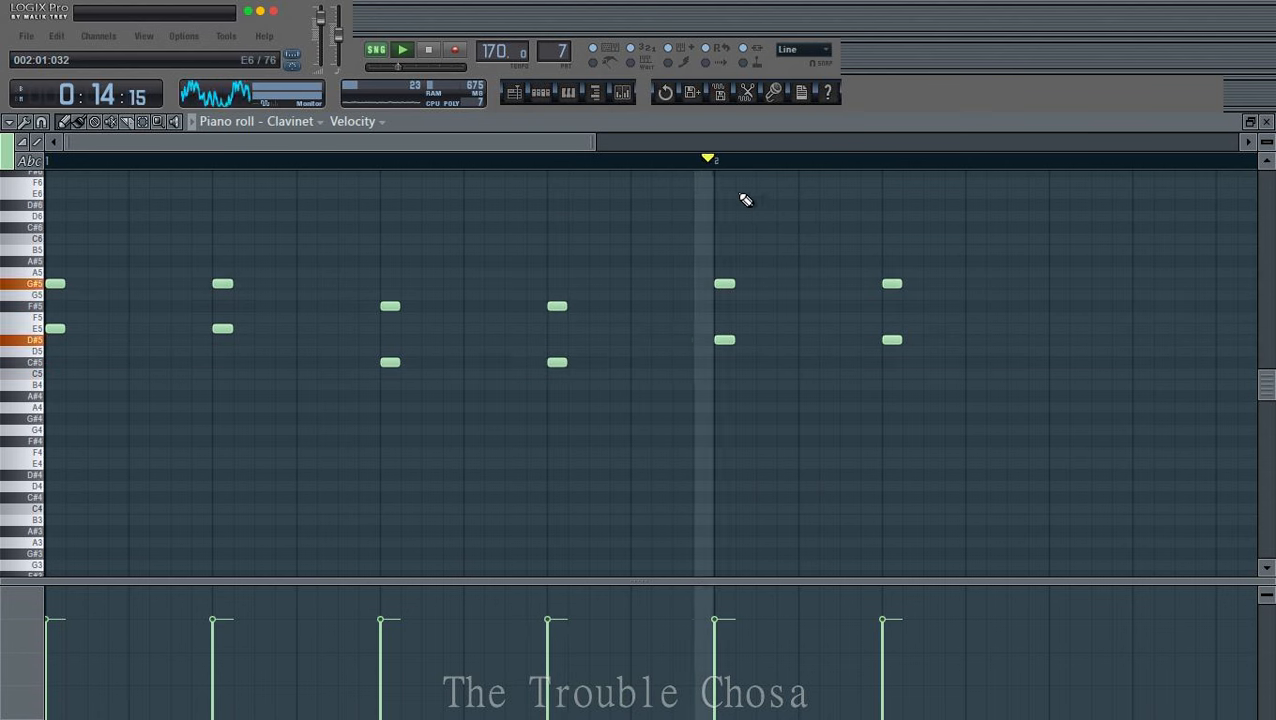
# Step: Complete bar 2 with F#5 and B5 note pairs at positions 2:05 and 2:07, and close the piano roll
pyautogui.scroll(-2, 740, 173)
pyautogui.scroll(-1, 740, 173)
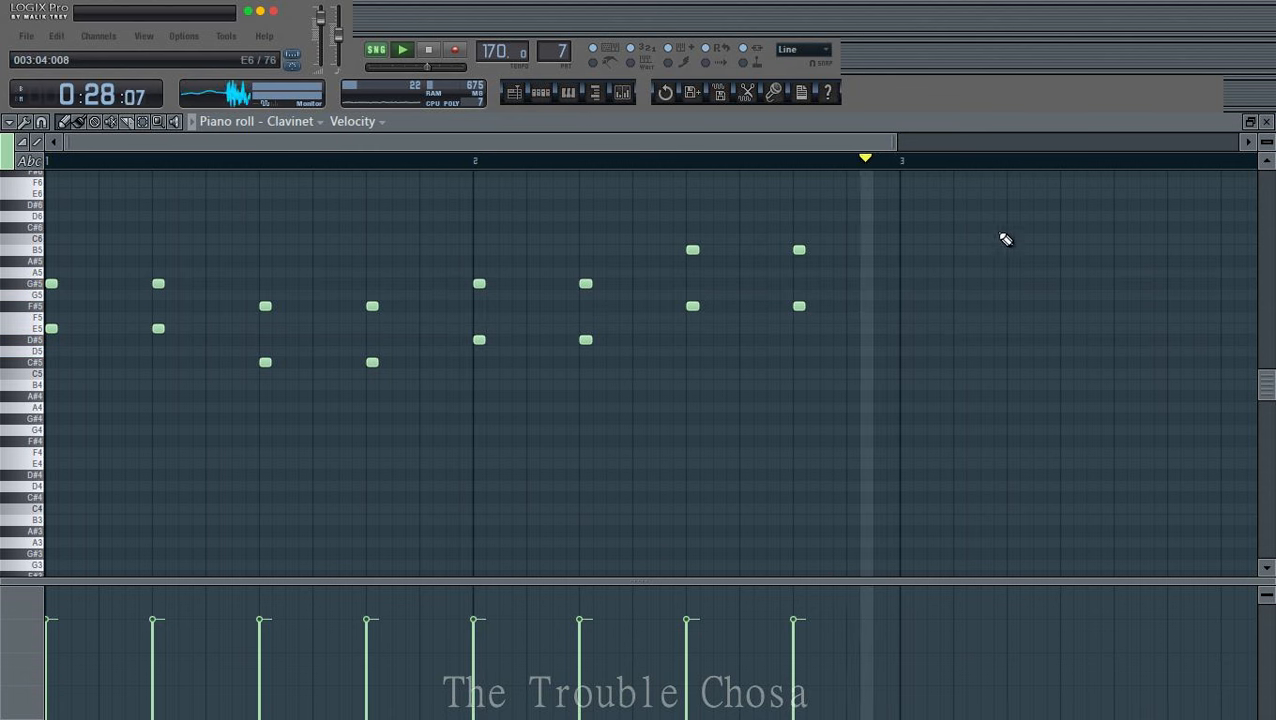
pyautogui.click(1264, 121)
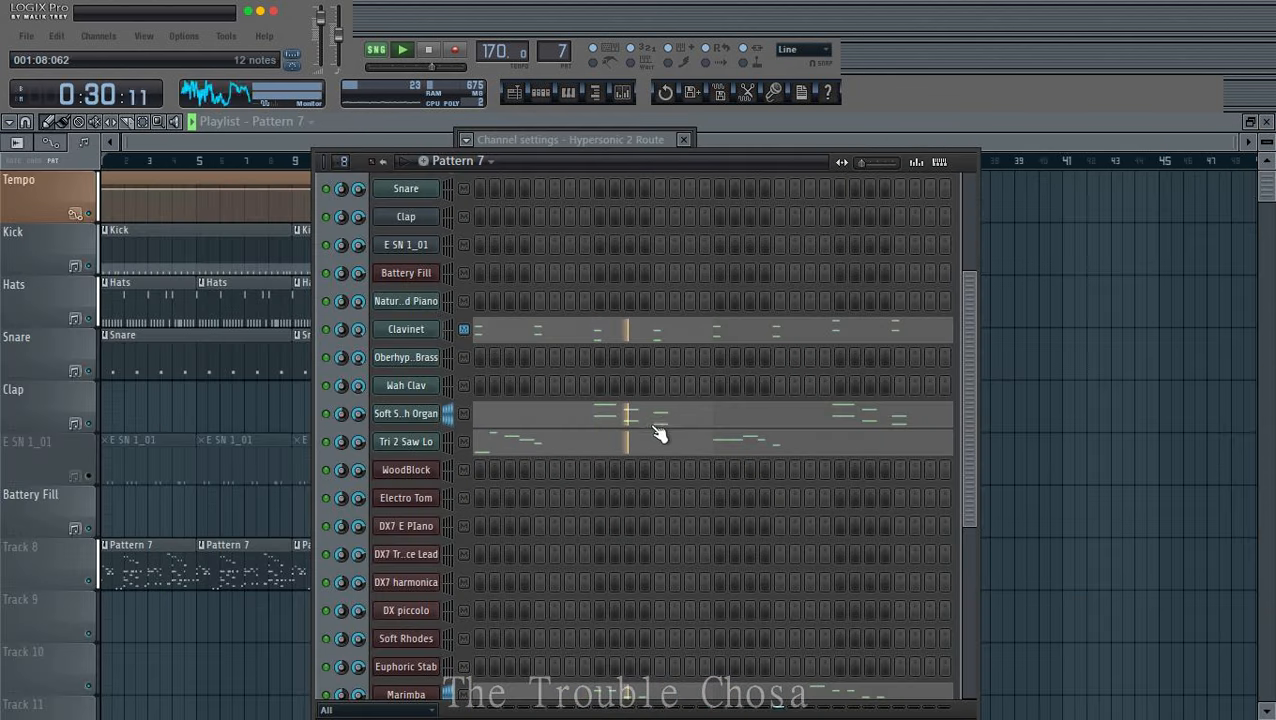
# Step: Reopen the Clavinet piano roll, turn snapping off and shorten all the notes together to half their length
pyautogui.click(524, 329)
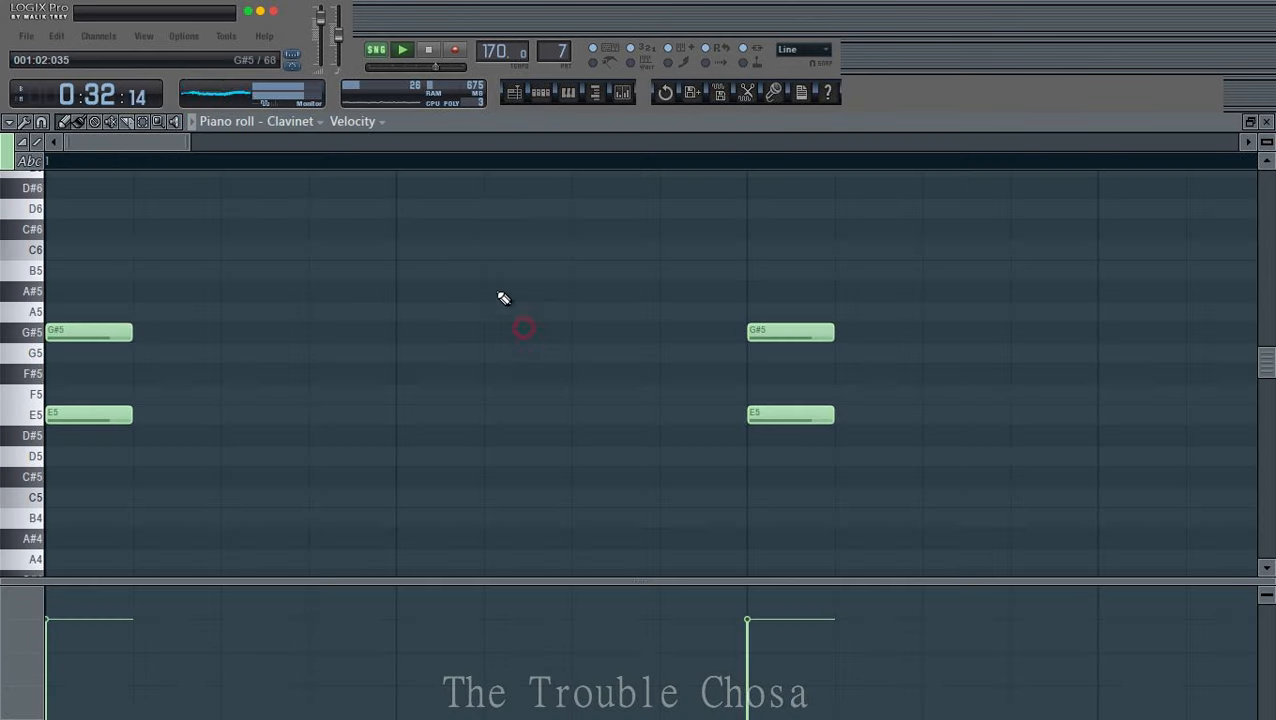
pyautogui.scroll(-3, 504, 168)
pyautogui.scroll(-2, 508, 174)
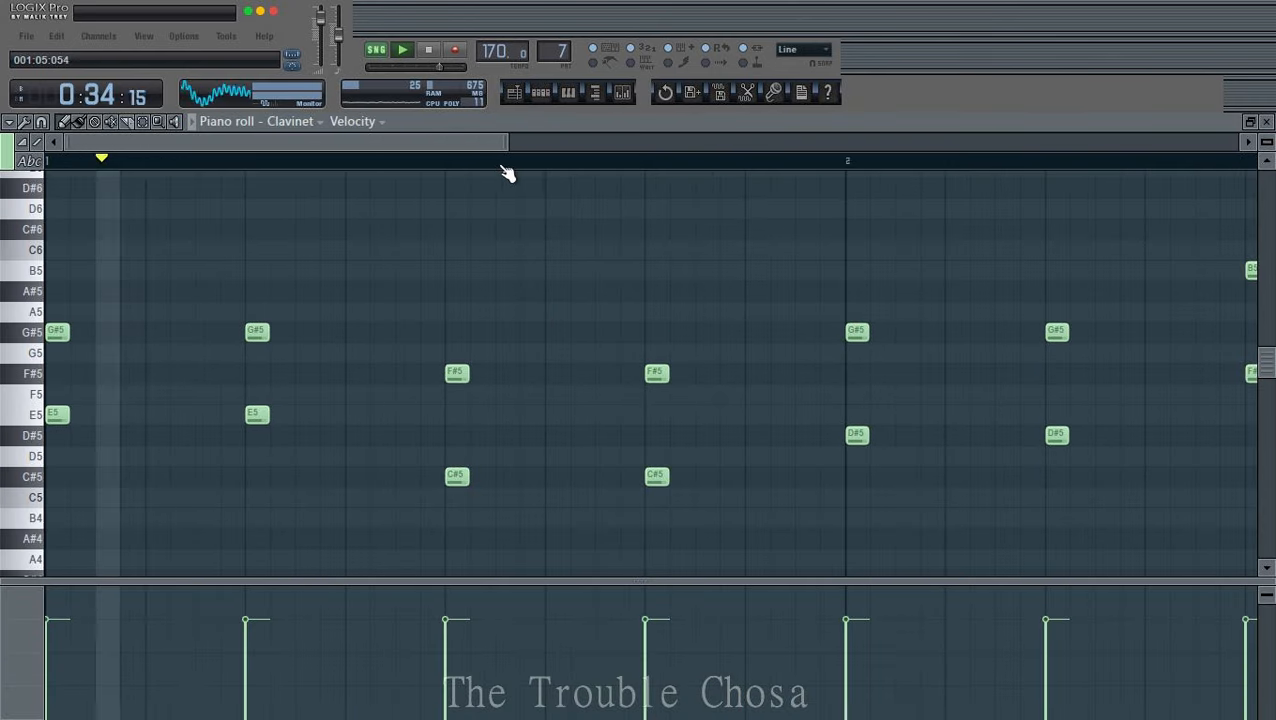
pyautogui.hotkey('ctrl', 'a')
pyautogui.click(800, 49)
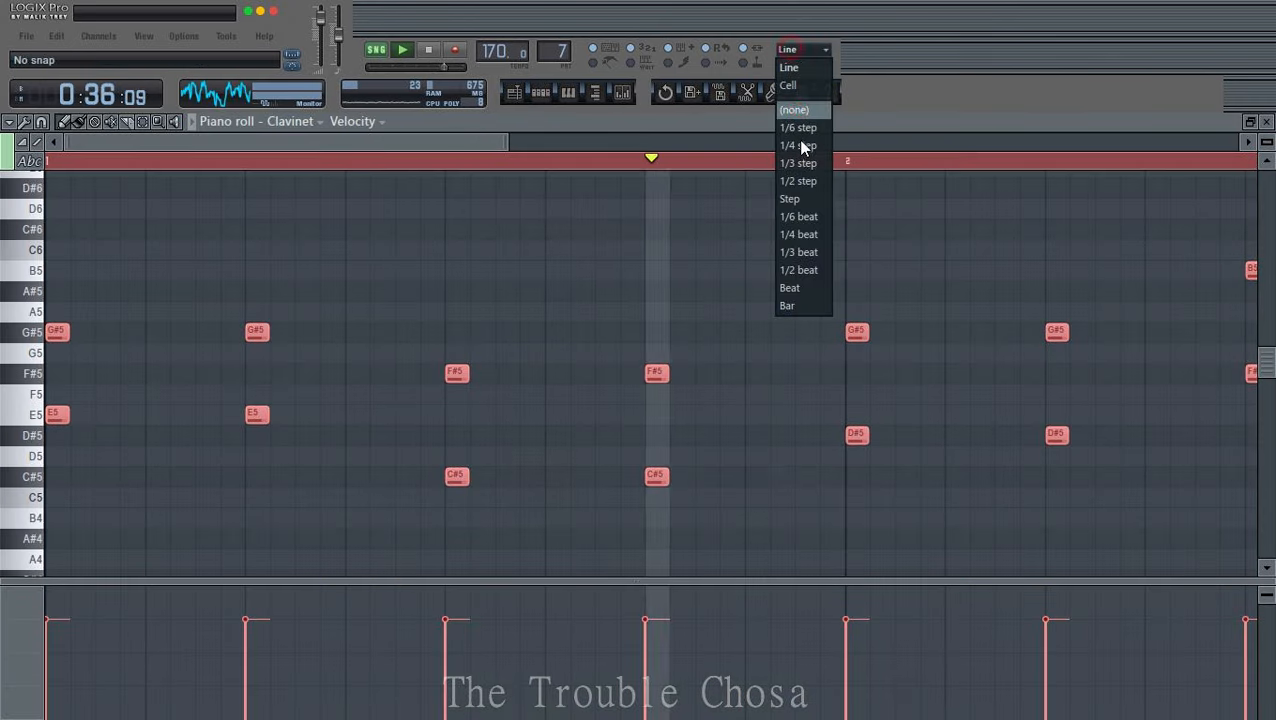
pyautogui.click(800, 110)
pyautogui.moveTo(664, 379); pyautogui.dragTo(658, 380)
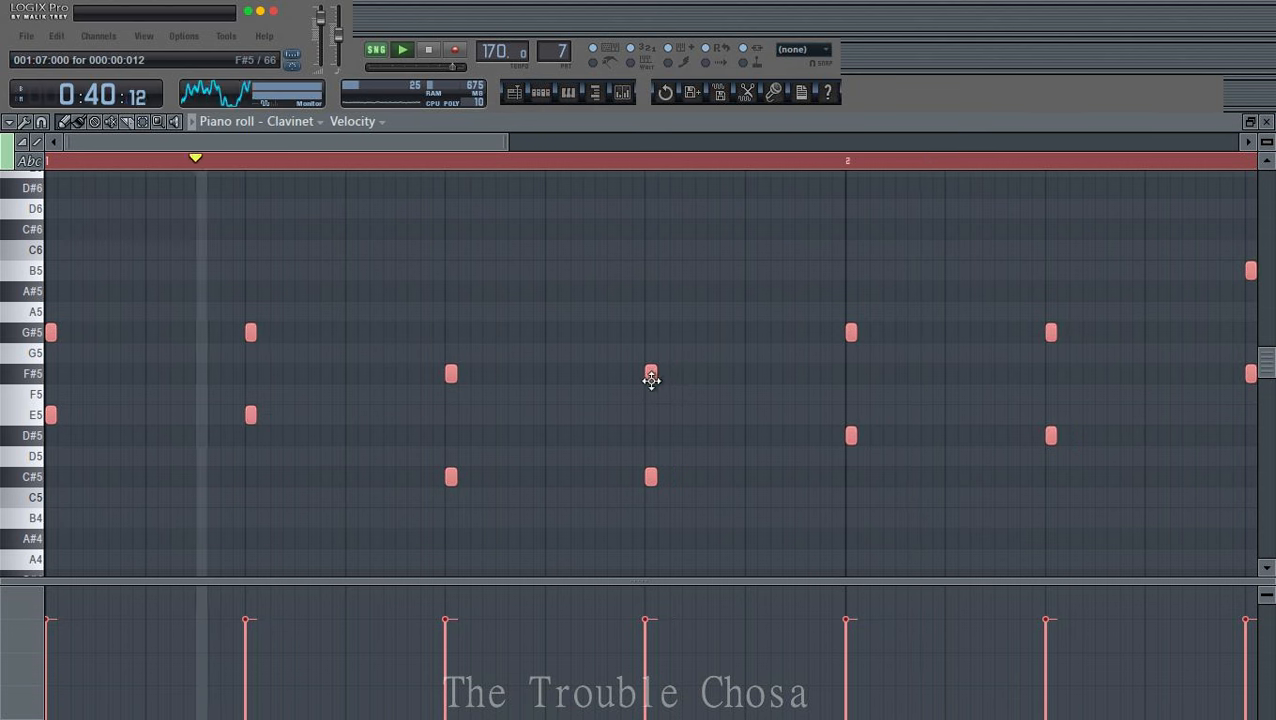
# Step: Restore snapping to Line, leave the Clavinet piano roll and save the project
pyautogui.click(800, 49)
pyautogui.click(810, 70)
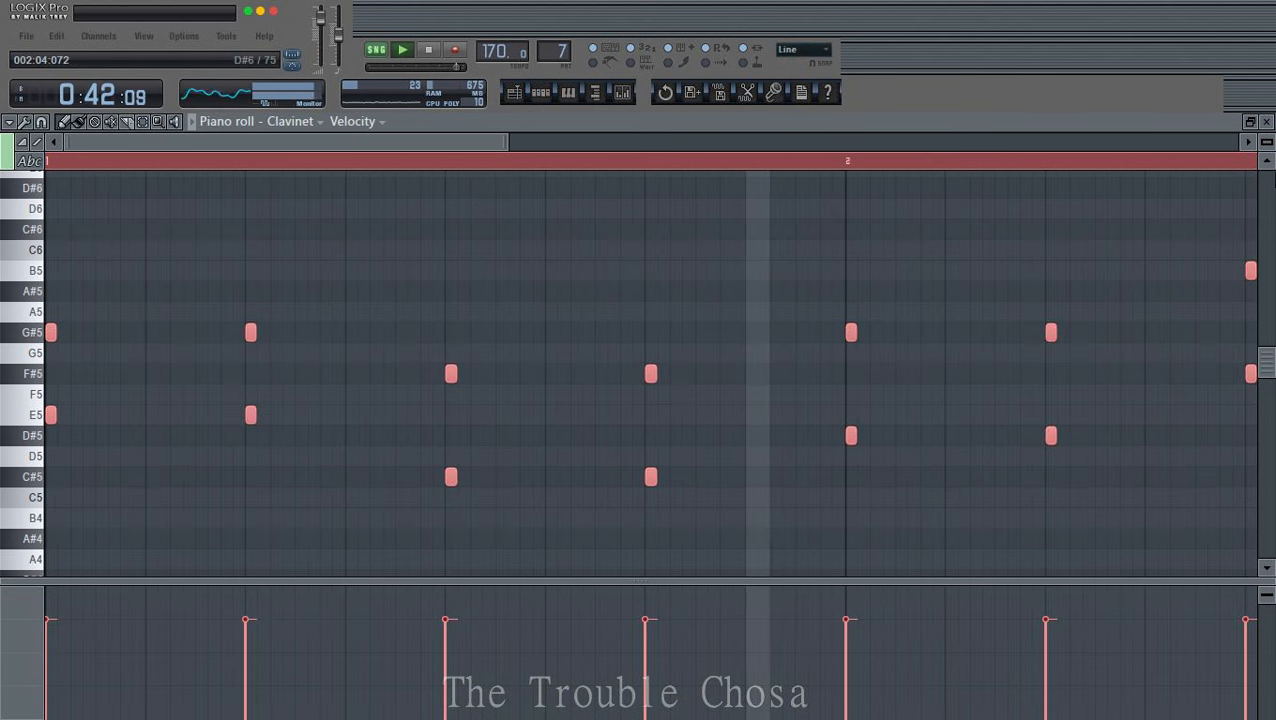
pyautogui.click(1267, 121)
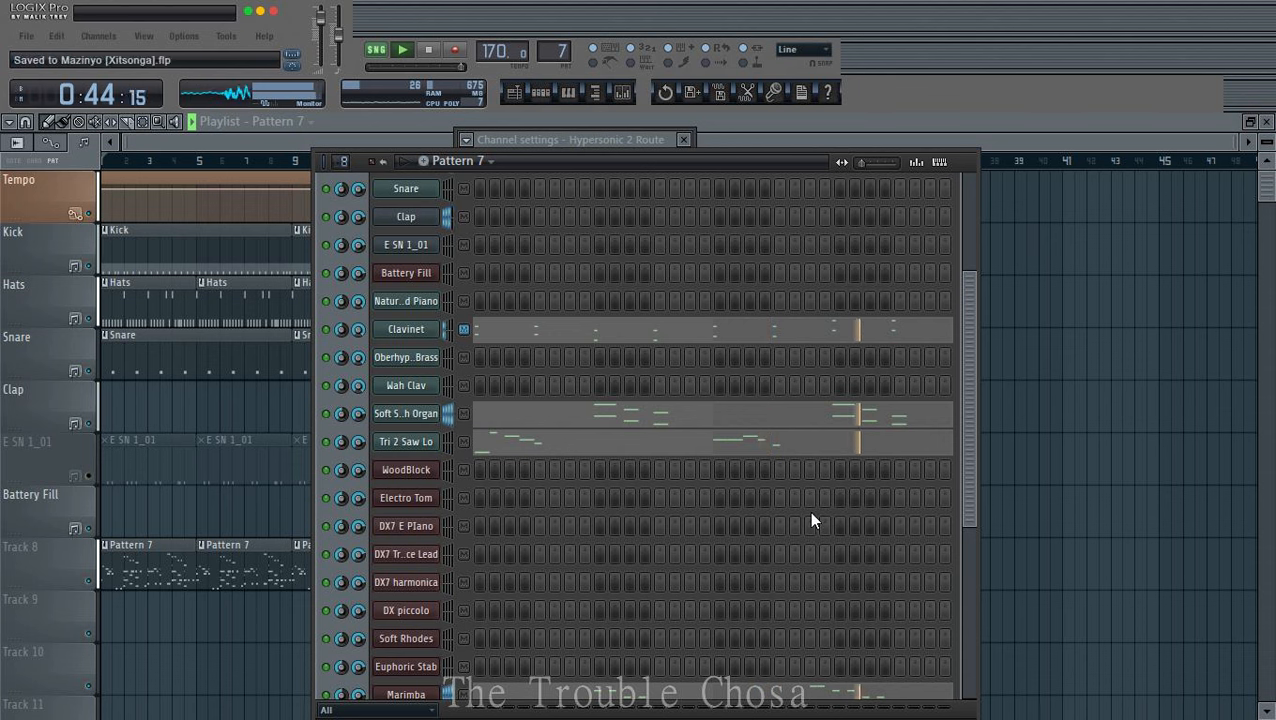
# Step: In the Natural Grand Piano piano roll, enter two E5 and G#5 note pairs starting at 1:03 and transpose them down one octave
pyautogui.rightClick(420, 306)
pyautogui.click(468, 302)
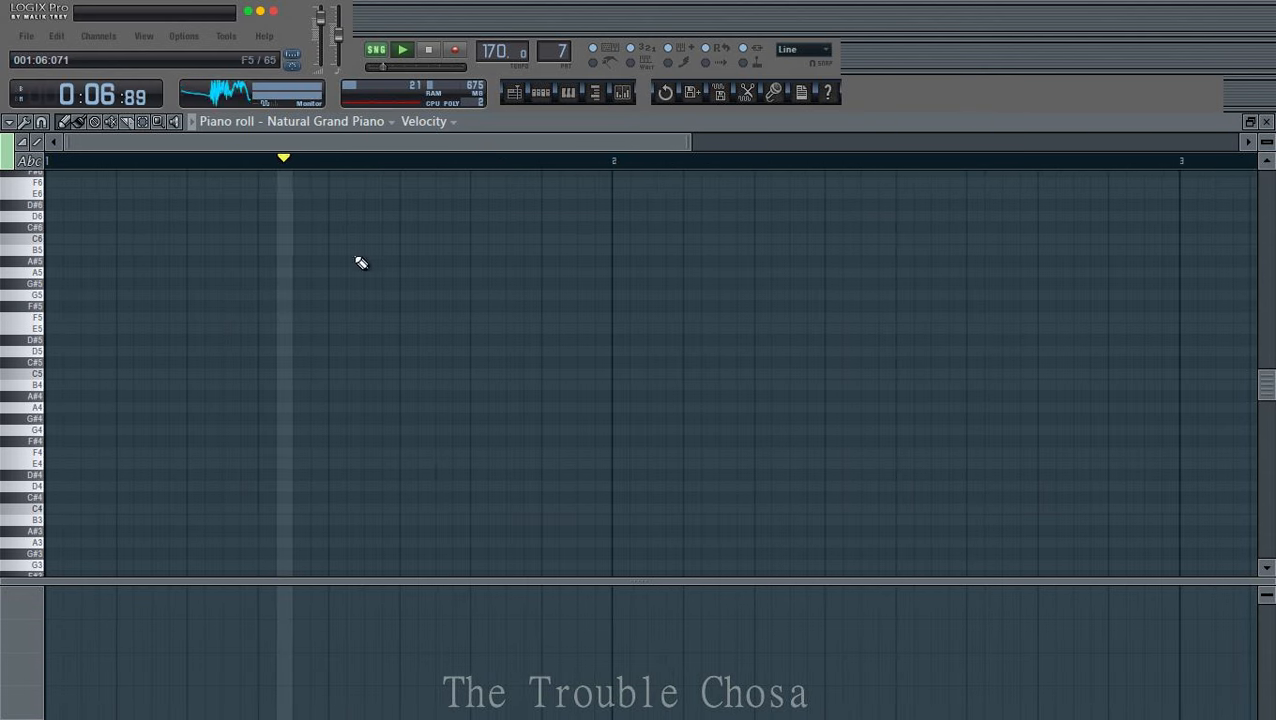
pyautogui.scroll(2, 202, 144)
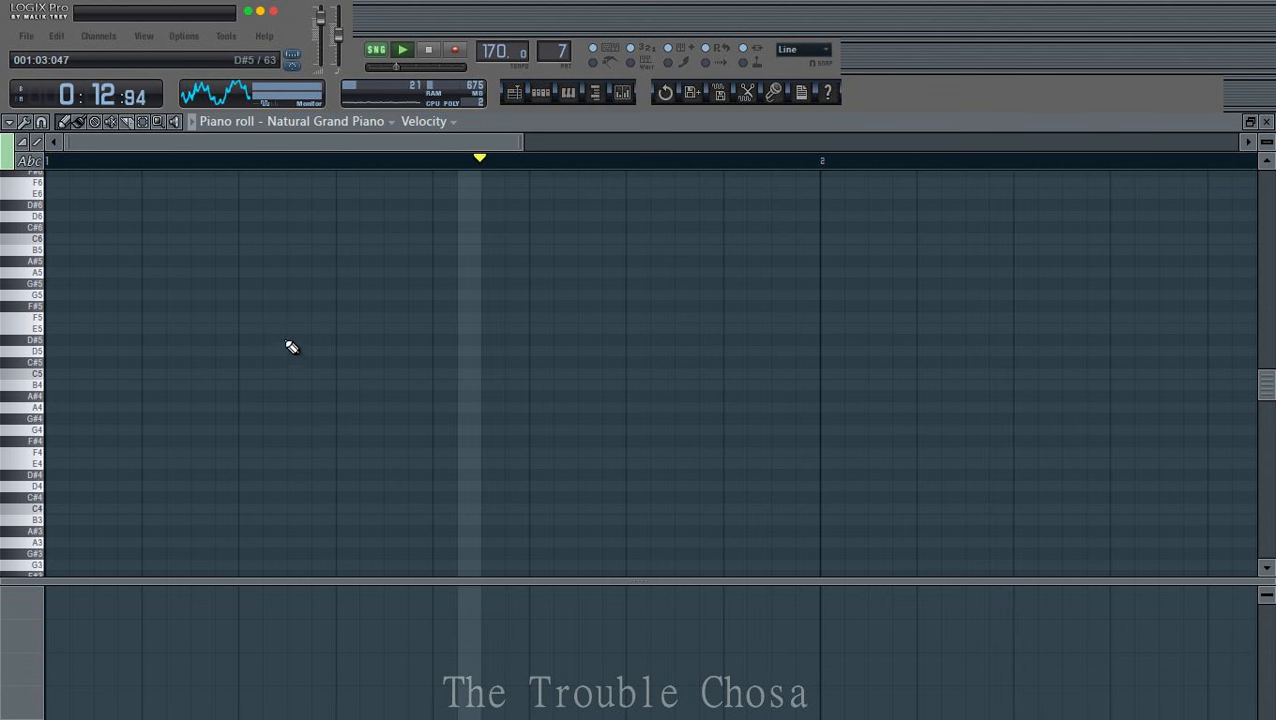
pyautogui.click(246, 285)
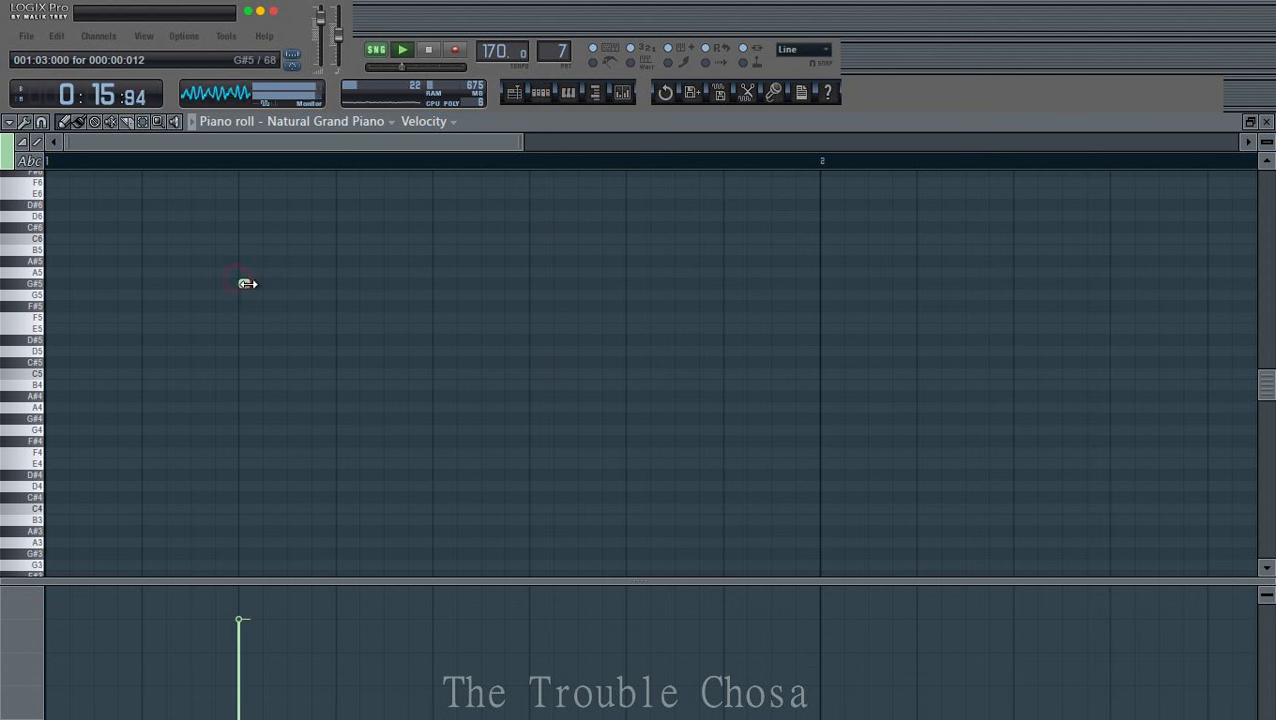
pyautogui.click(316, 288)
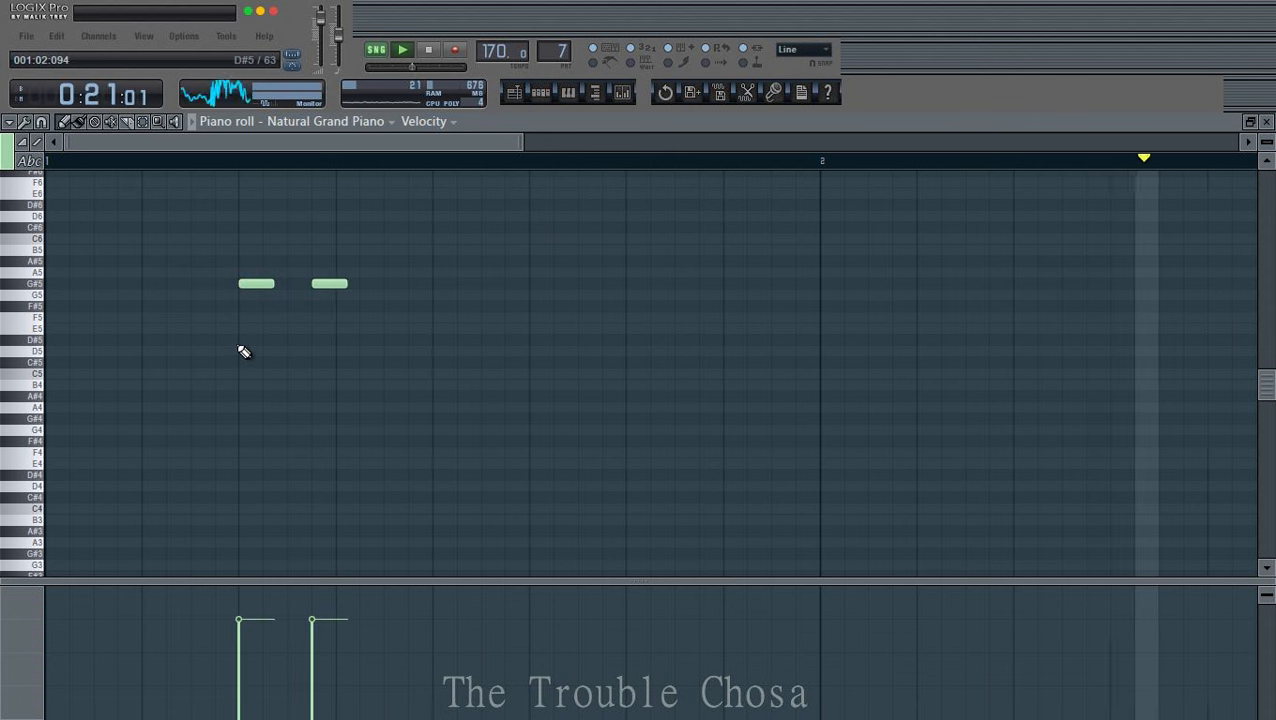
pyautogui.click(315, 330)
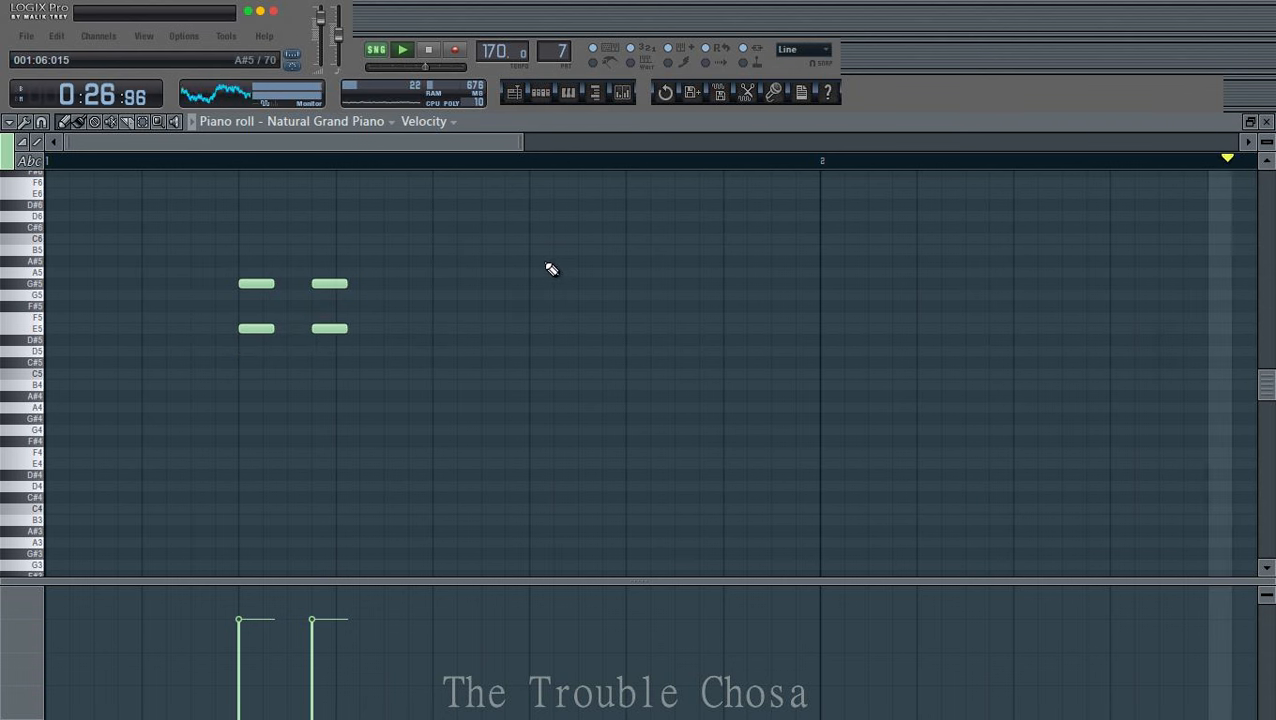
pyautogui.scroll(3, 551, 269)
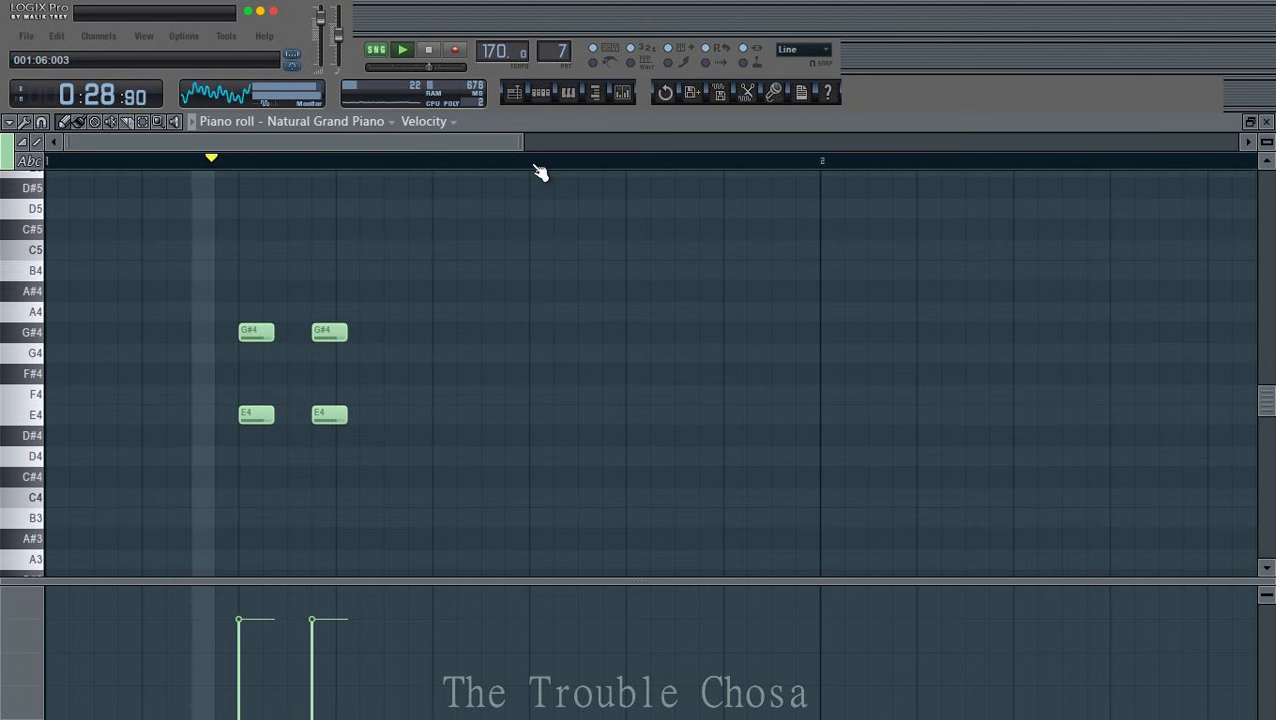
# Step: Enter two F#4 and C#5 piano note pairs starting at position 1:07 in bar 1
pyautogui.scroll(-2, 538, 172)
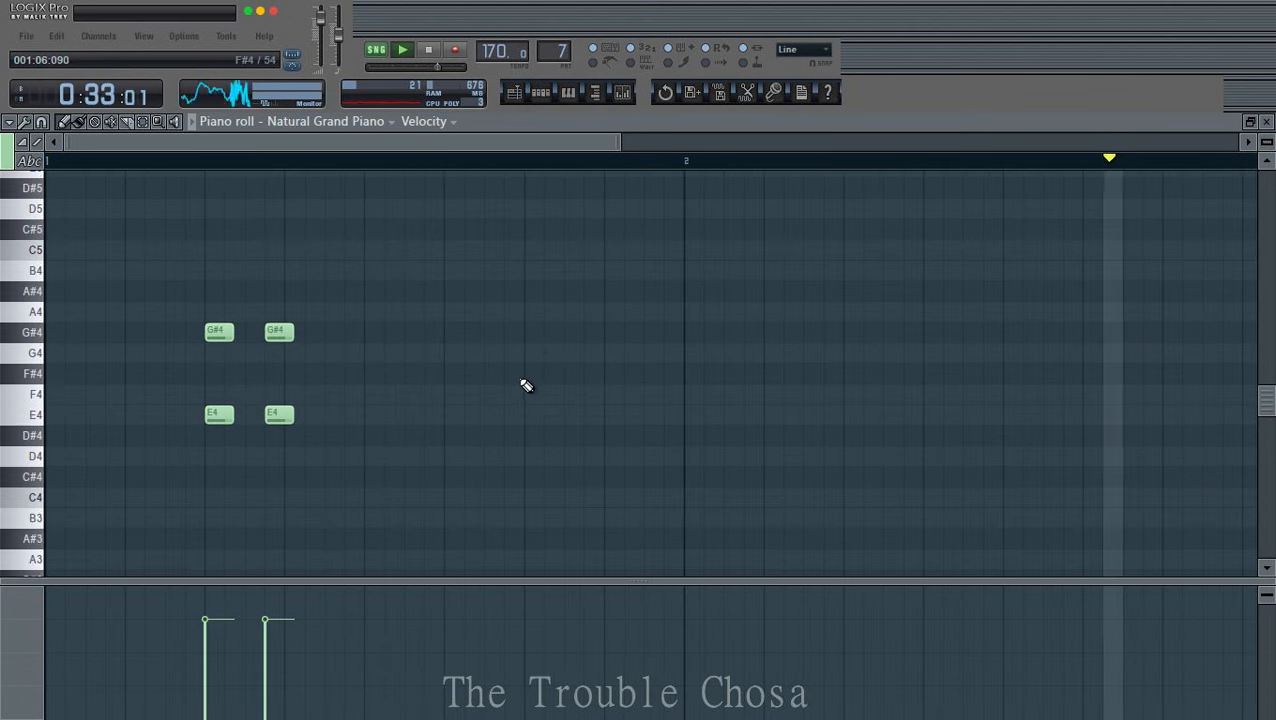
pyautogui.click(528, 375)
pyautogui.click(590, 375)
pyautogui.moveTo(548, 292); pyautogui.dragTo(524, 238)
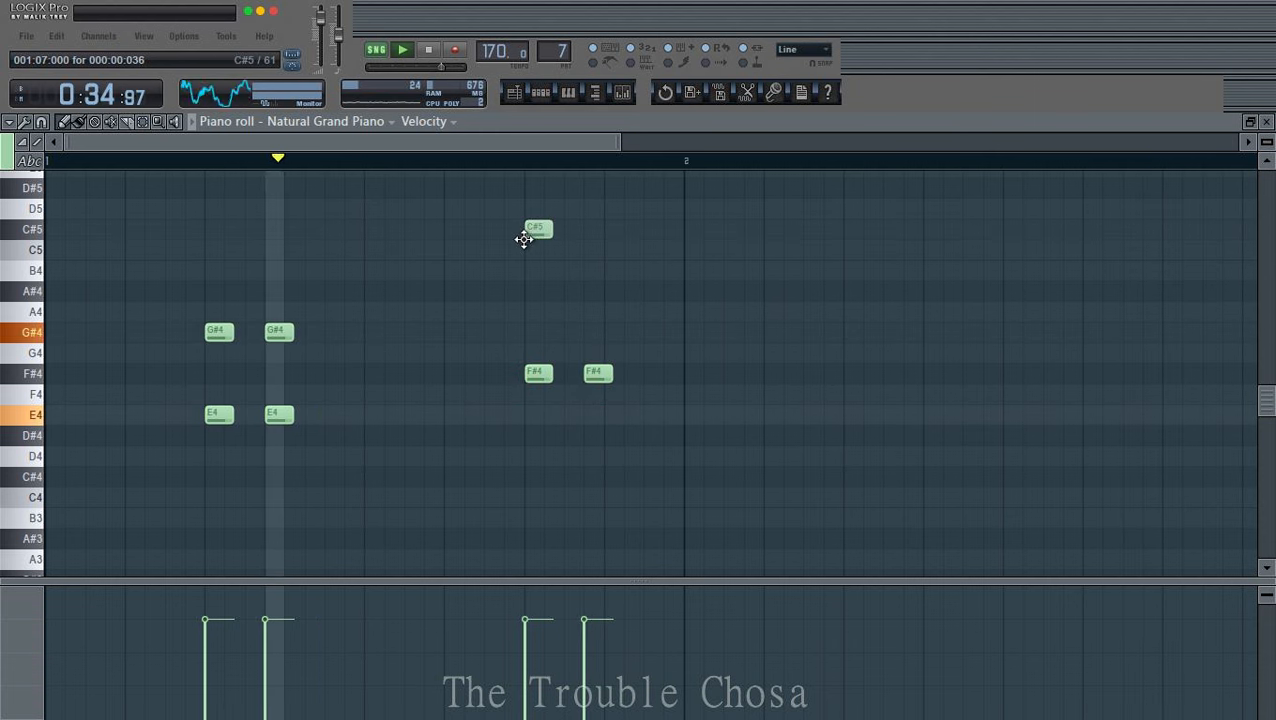
pyautogui.click(592, 231)
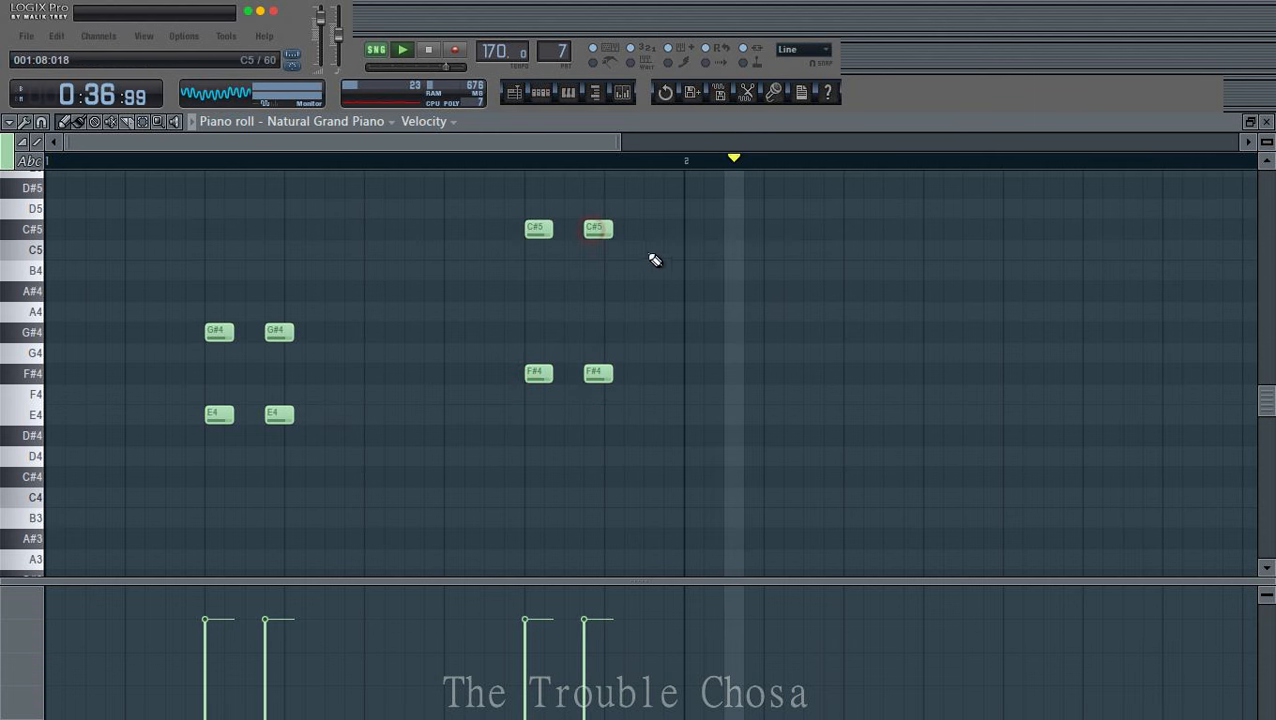
# Step: Fill bar 2 with two D#4 and G#4 note pairs from 2:03 and two F#4 and B4 pairs from 2:07
pyautogui.click(852, 435)
pyautogui.click(912, 435)
pyautogui.click(852, 332)
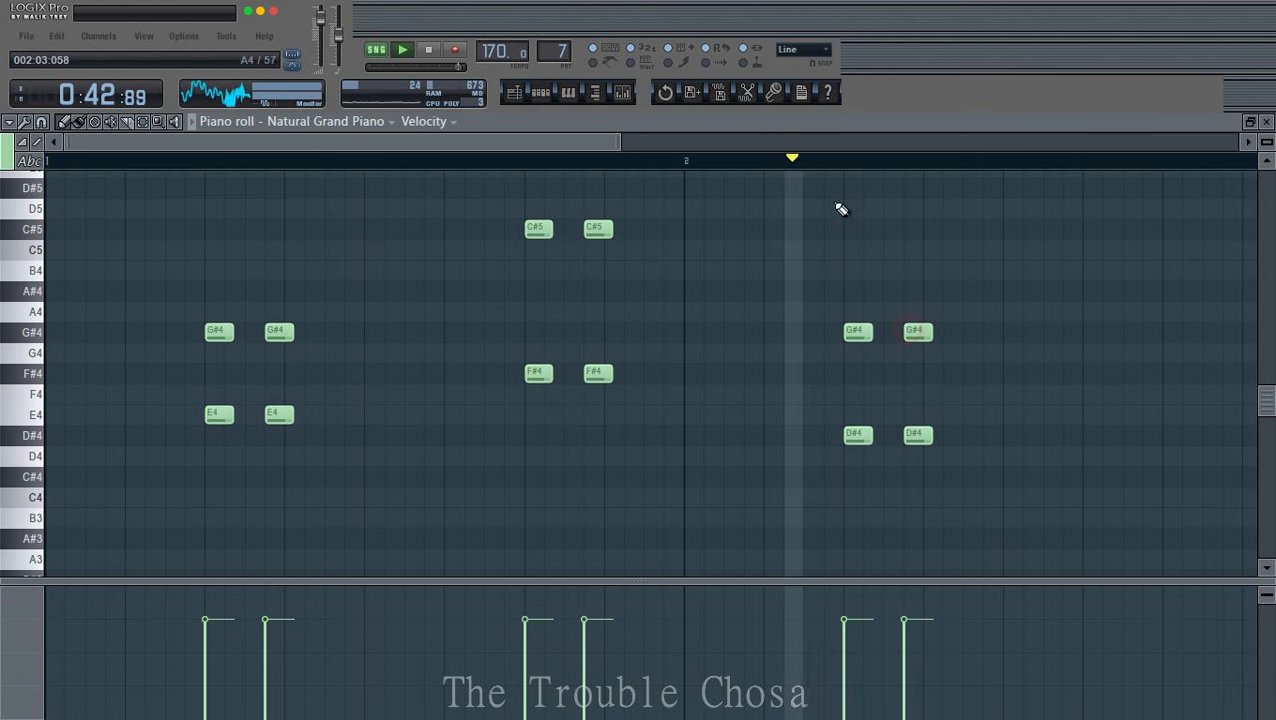
pyautogui.scroll(-2, 829, 178)
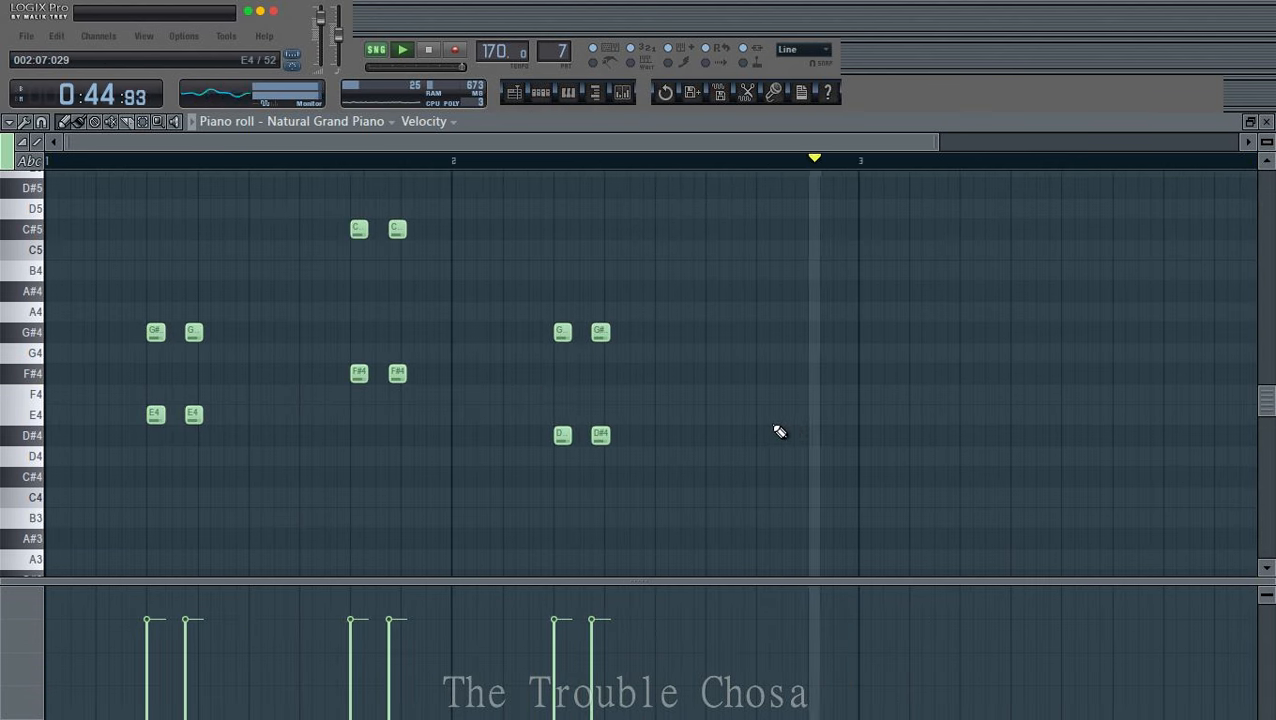
pyautogui.click(767, 373)
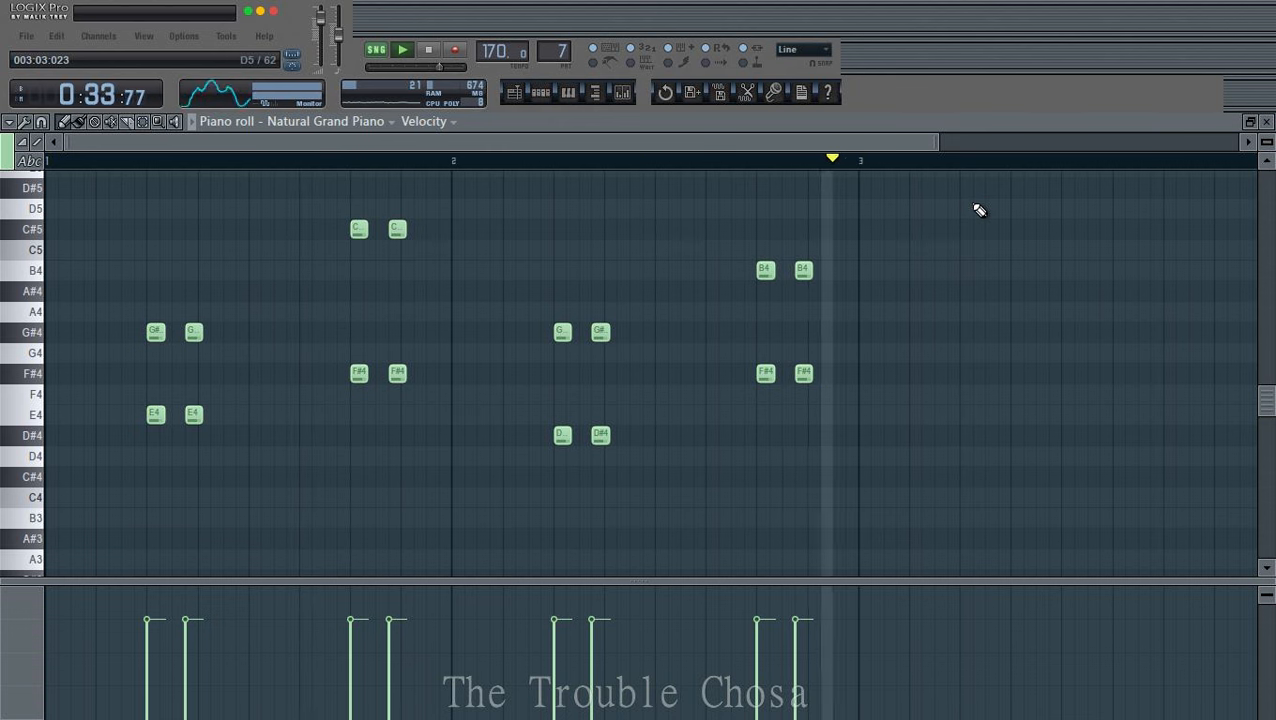
# Step: Leave the Natural Grand Piano piano roll and save the project
pyautogui.click(1265, 122)
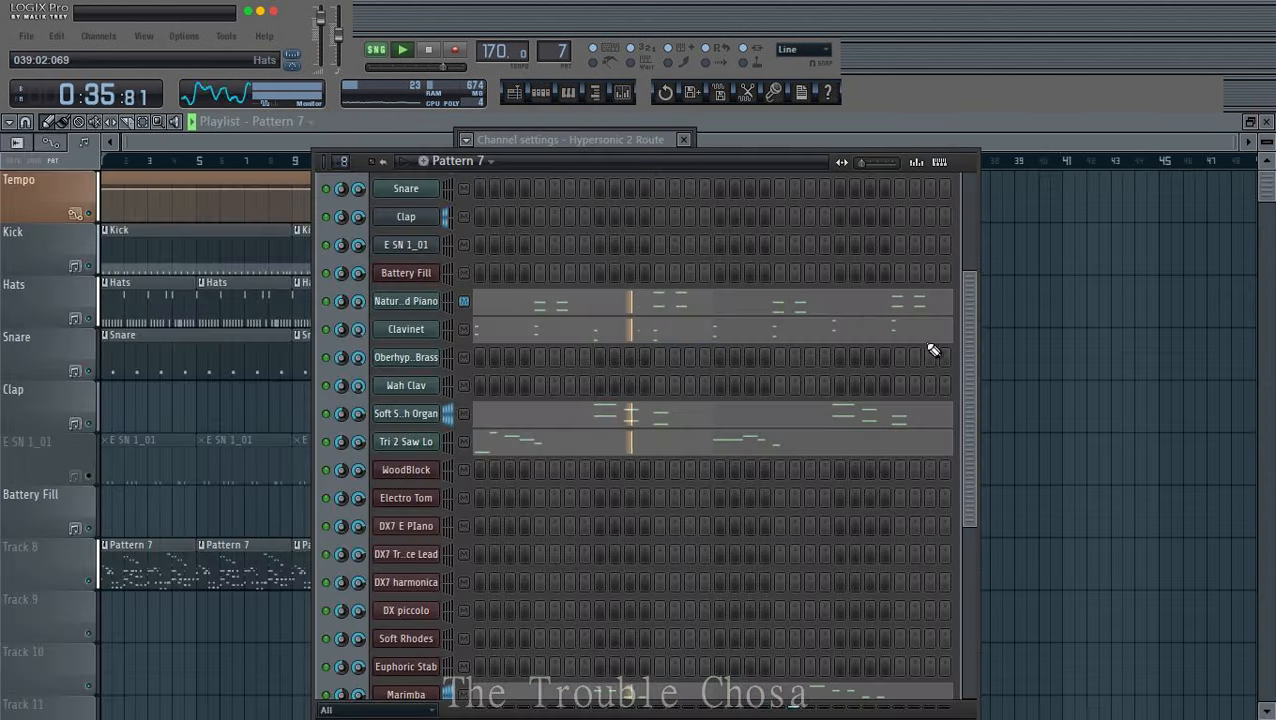
pyautogui.scroll(-2, 640, 400)
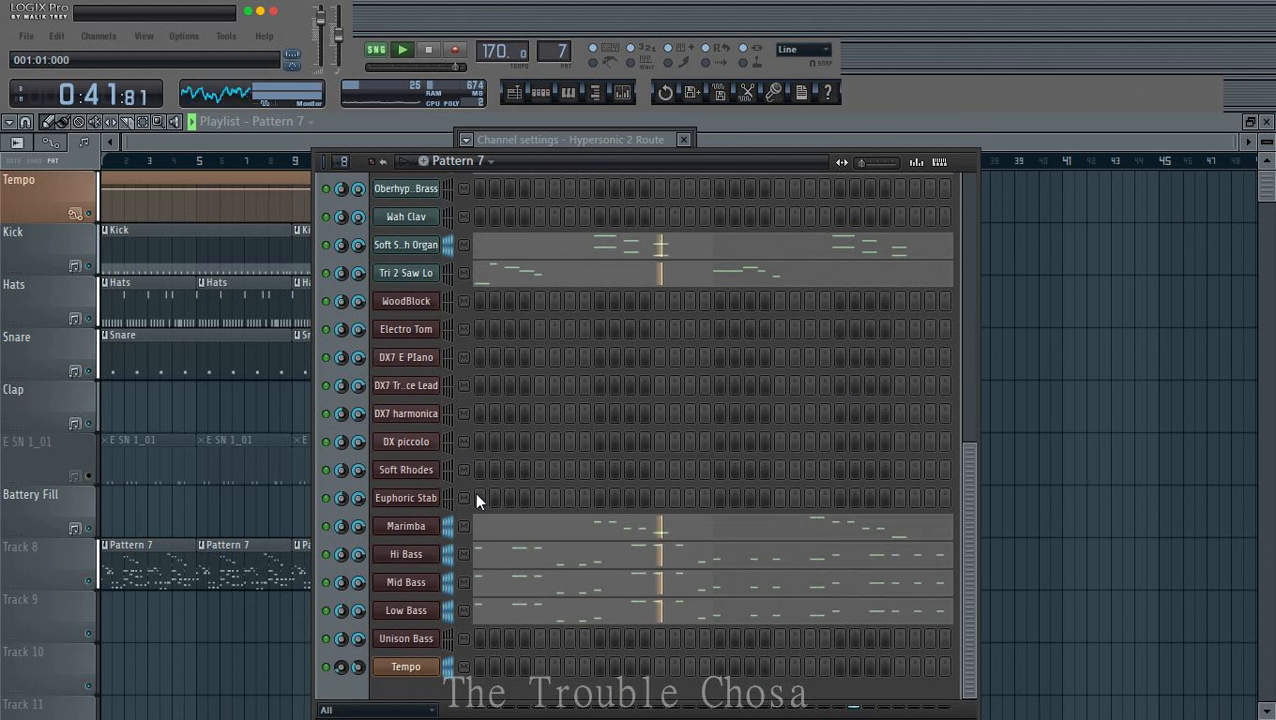
pyautogui.hotkey('ctrl', 's')
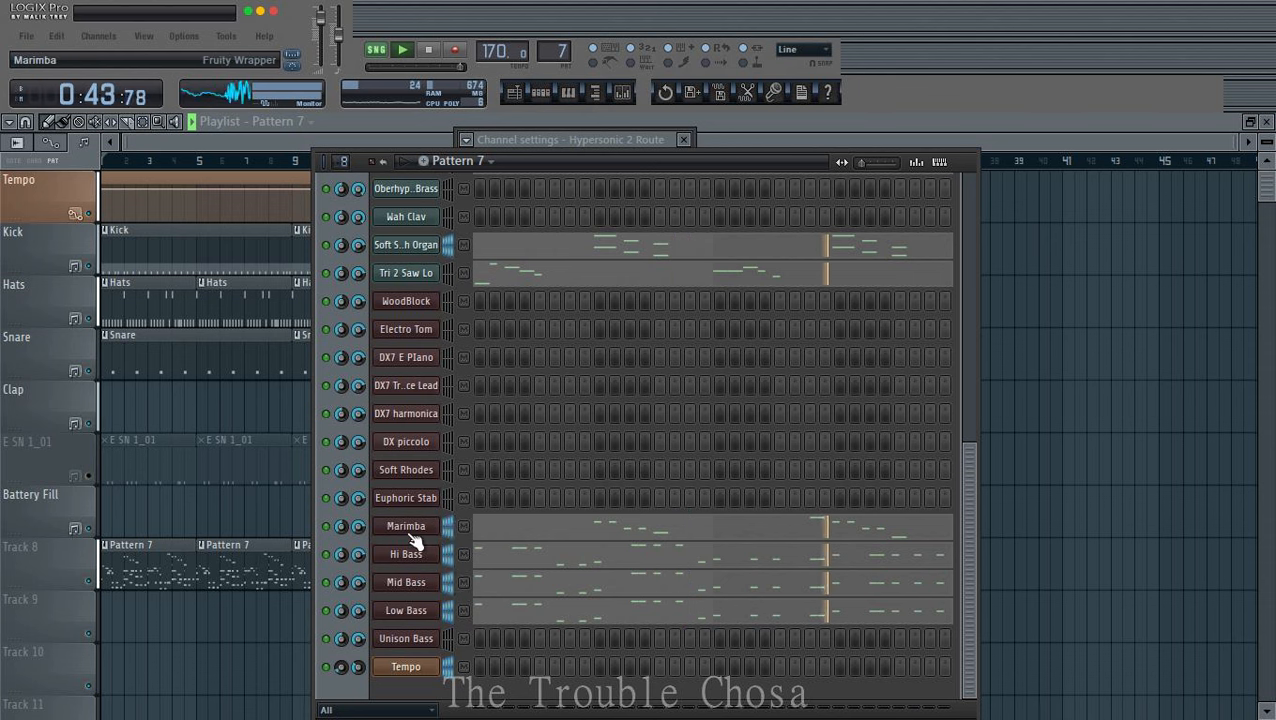
# Step: Copy the Soft Swoosh Organ notes, paste them into the Oberhype Brass channel and open the brass piano roll
pyautogui.scroll(2, 420, 537)
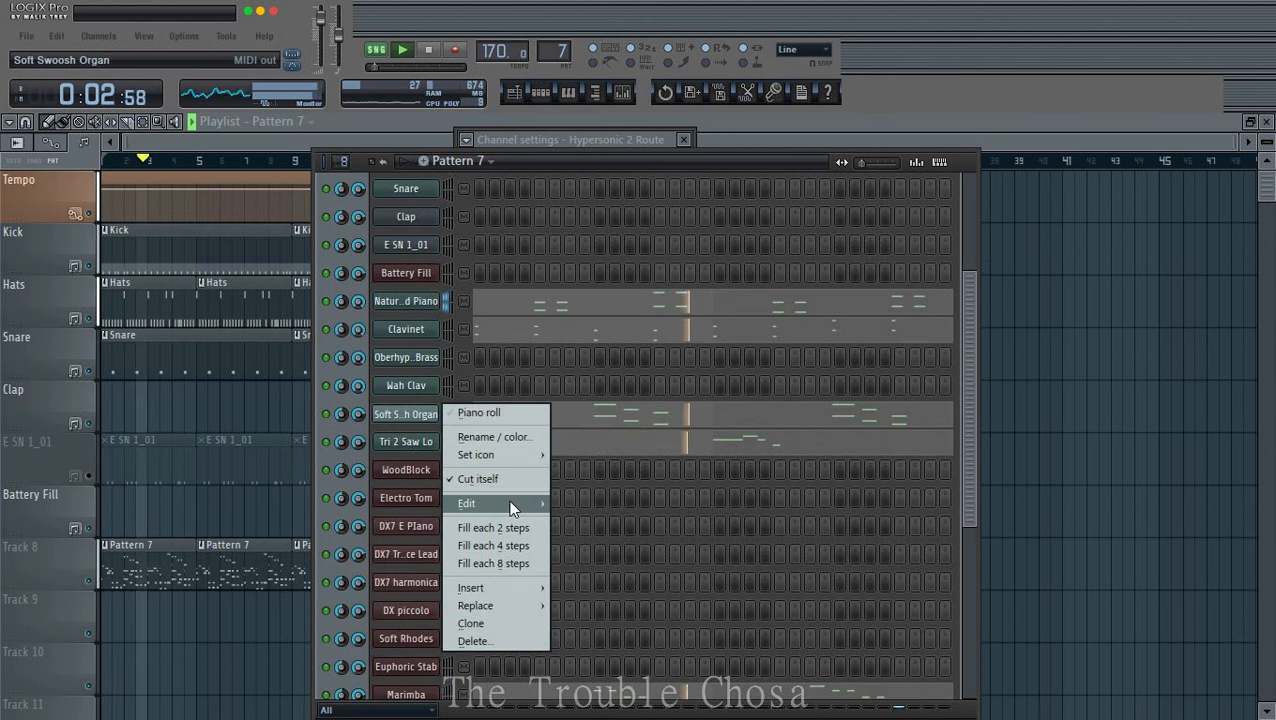
pyautogui.moveTo(514, 504)
pyautogui.click(584, 523)
pyautogui.rightClick(418, 359)
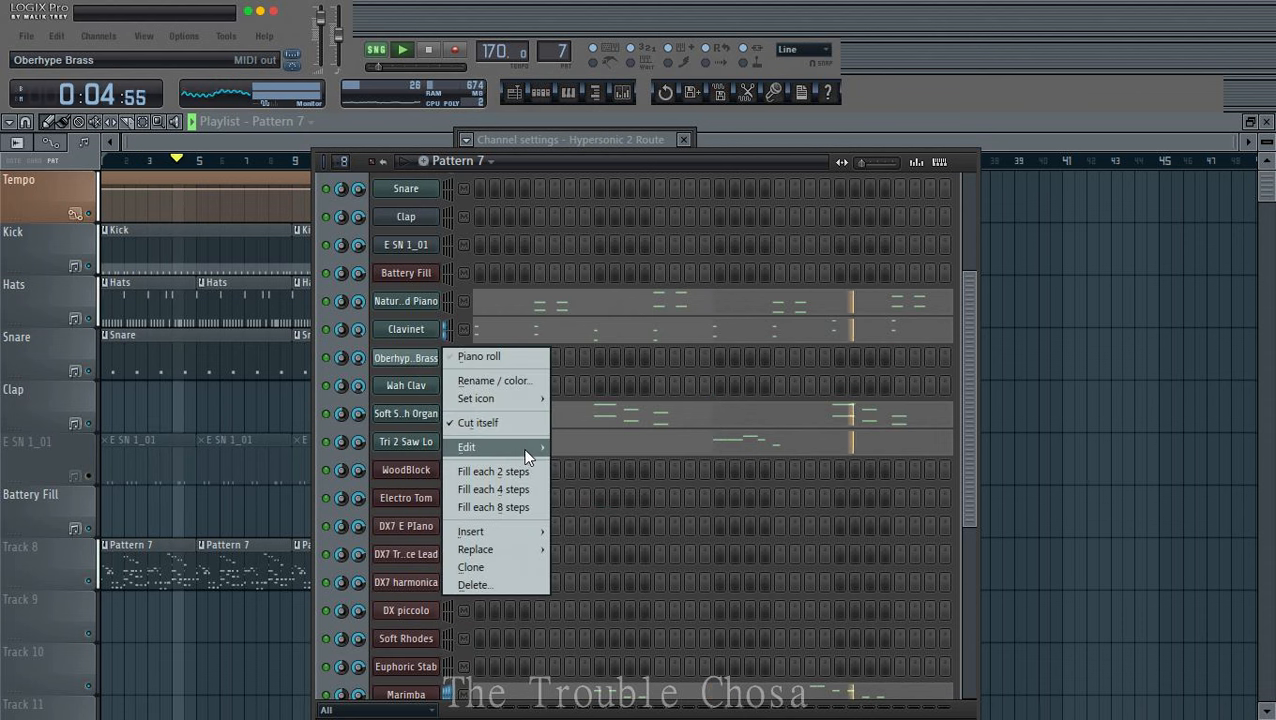
pyautogui.moveTo(530, 447)
pyautogui.click(584, 479)
pyautogui.click(638, 364)
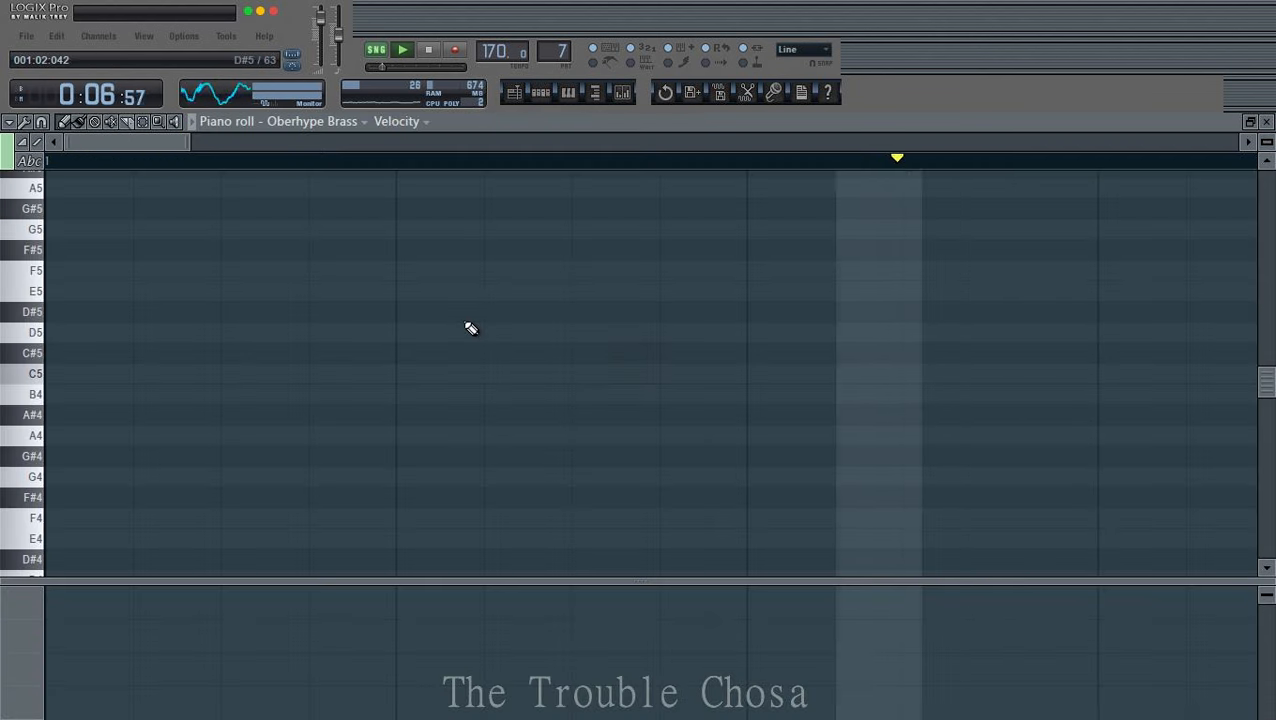
# Step: Add two G#5 notes to the Oberhype Brass part from position 1:04, ahead of the F#5 in bar 1
pyautogui.scroll(-1, 461, 167)
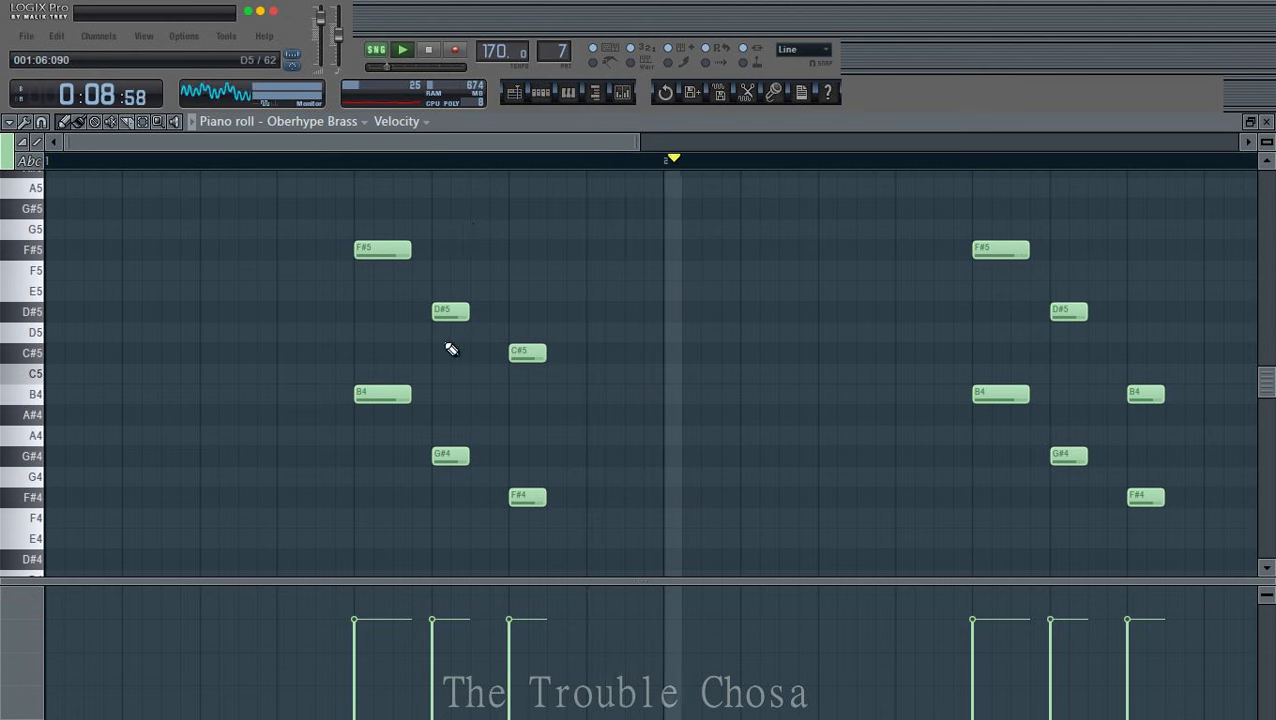
pyautogui.scroll(1, 440, 350)
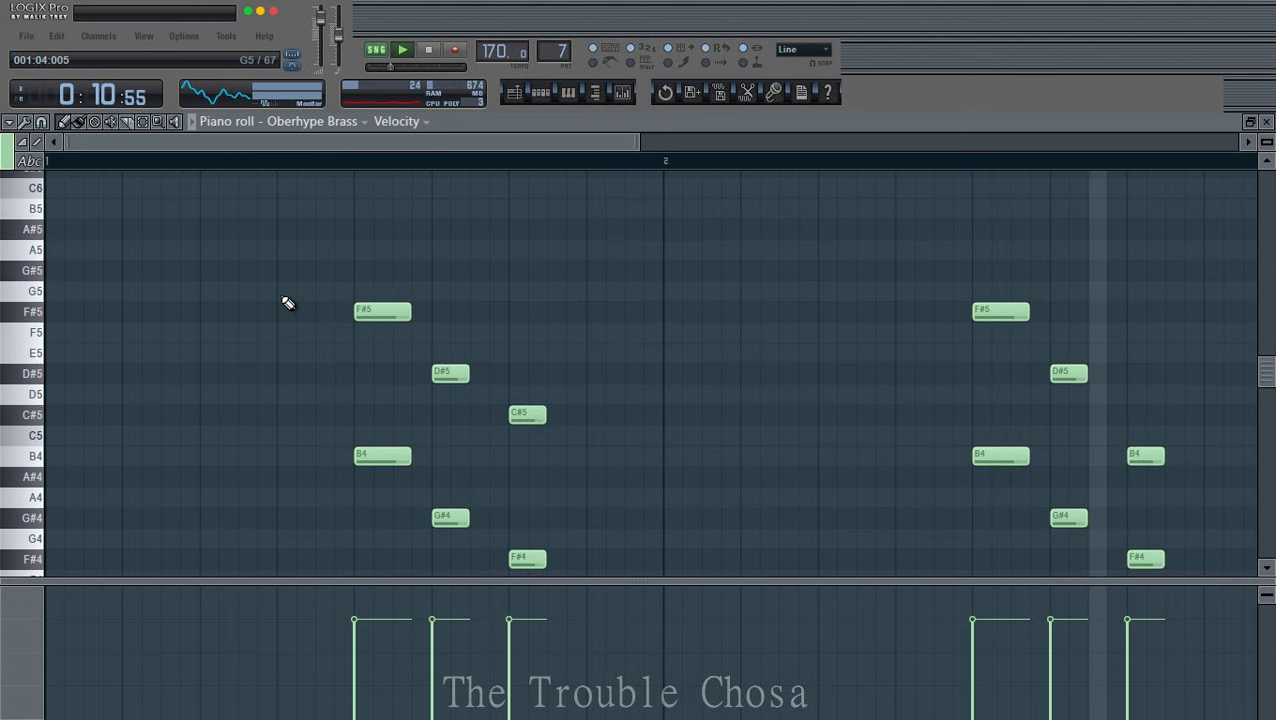
pyautogui.click(288, 269)
pyautogui.click(324, 270)
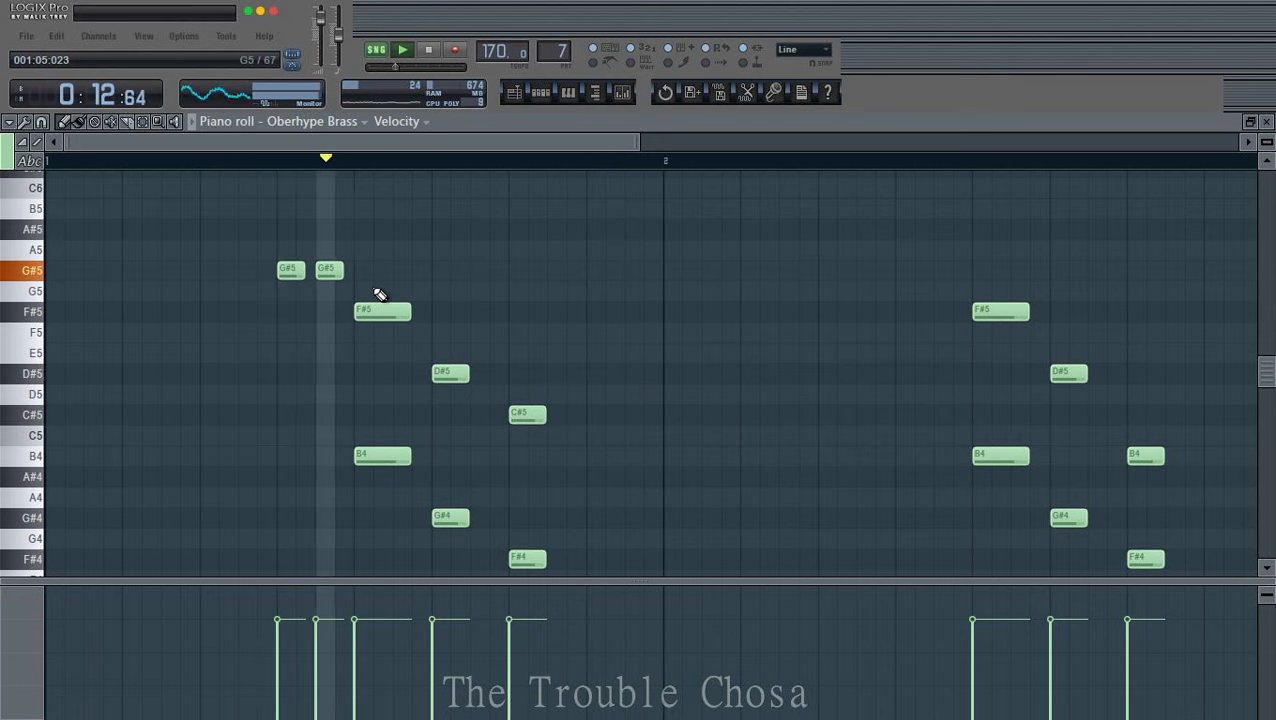
# Step: Delete the lower B4, G#4 and F#4 notes in both bars, keeping only the top brass melody
pyautogui.rightClick(382, 456)
pyautogui.rightClick(450, 517)
pyautogui.rightClick(529, 564)
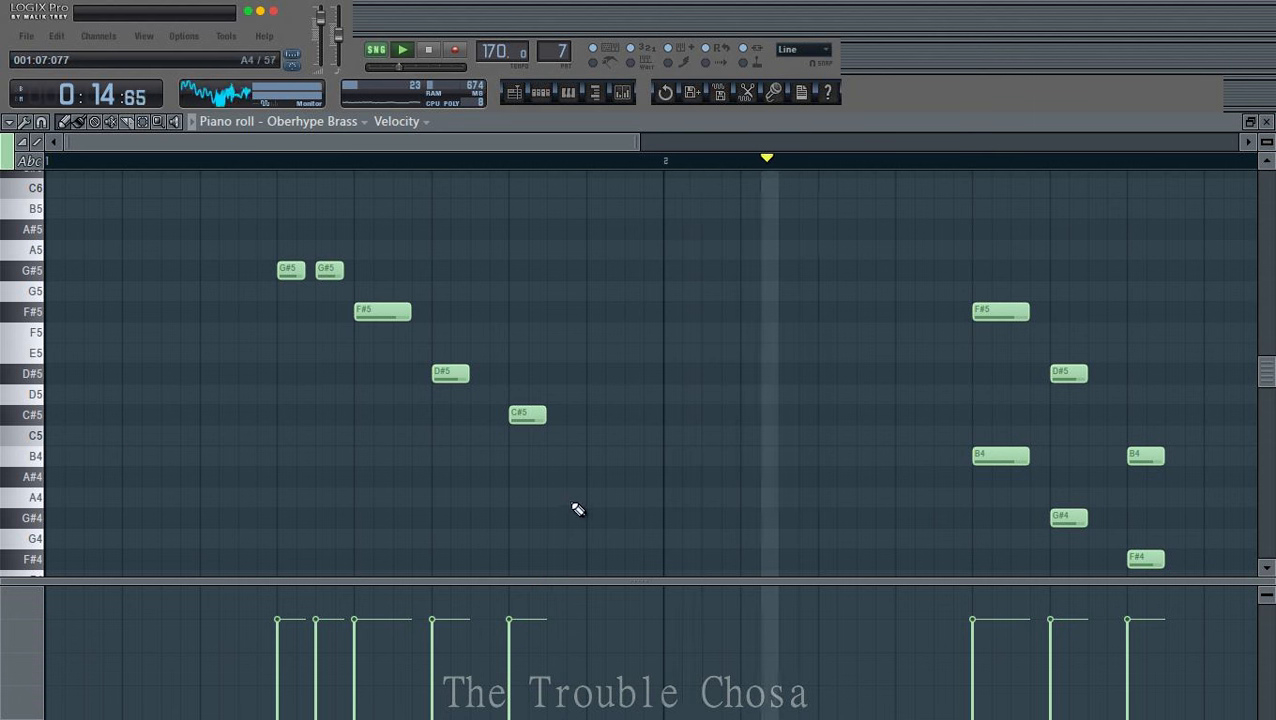
pyautogui.rightClick(996, 455)
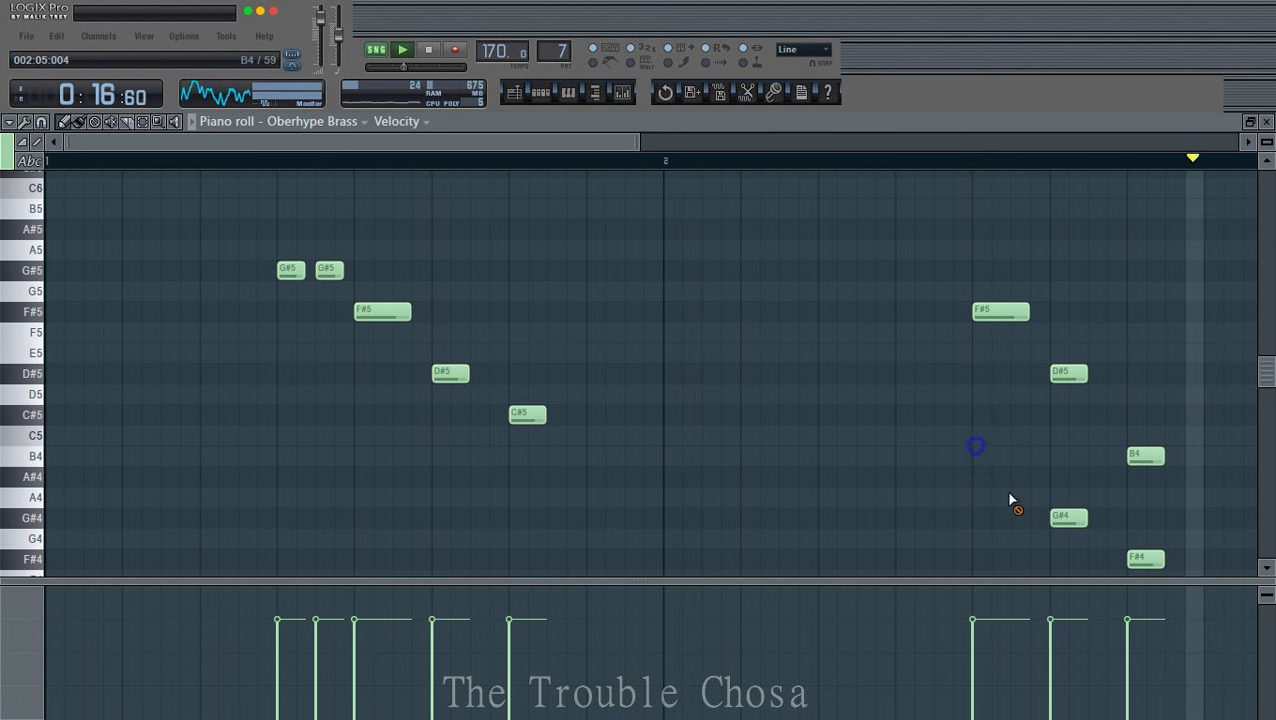
pyautogui.rightClick(1068, 517)
pyautogui.rightClick(1146, 557)
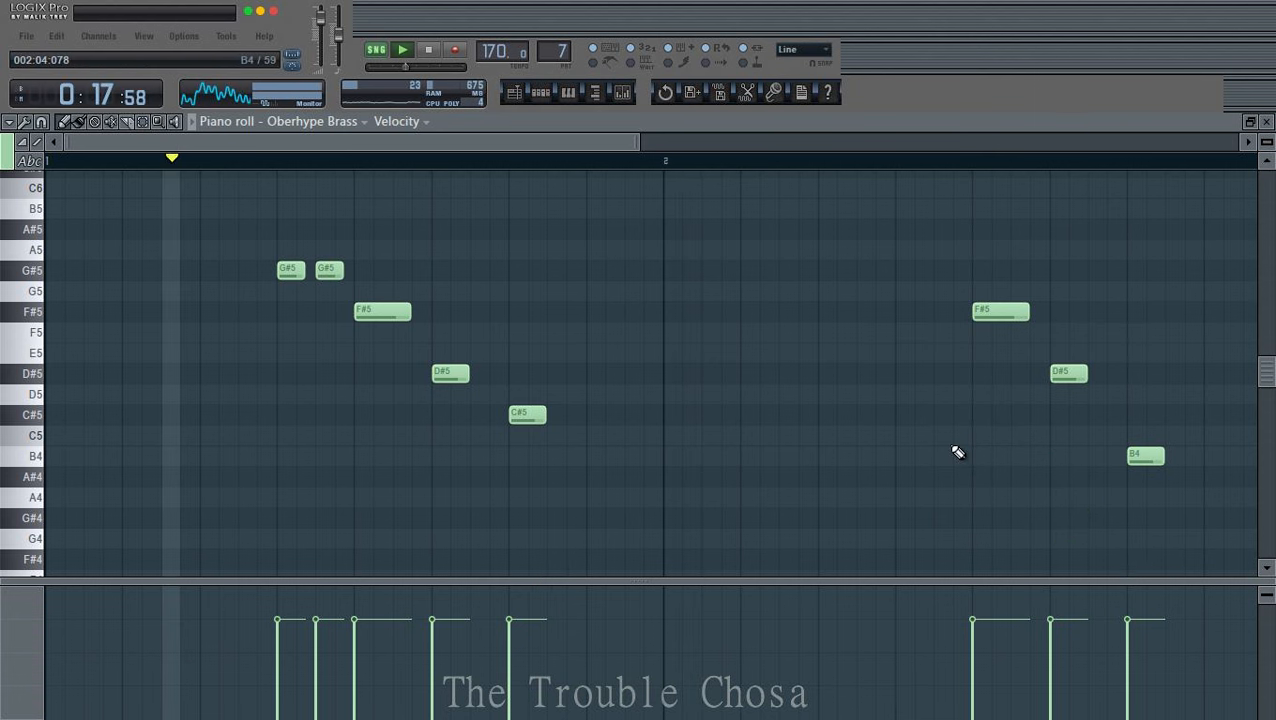
# Step: Place two D#5 notes from 2:04 ahead of bar 2's F#5, delete the first of them and leave the piano roll
pyautogui.click(940, 373)
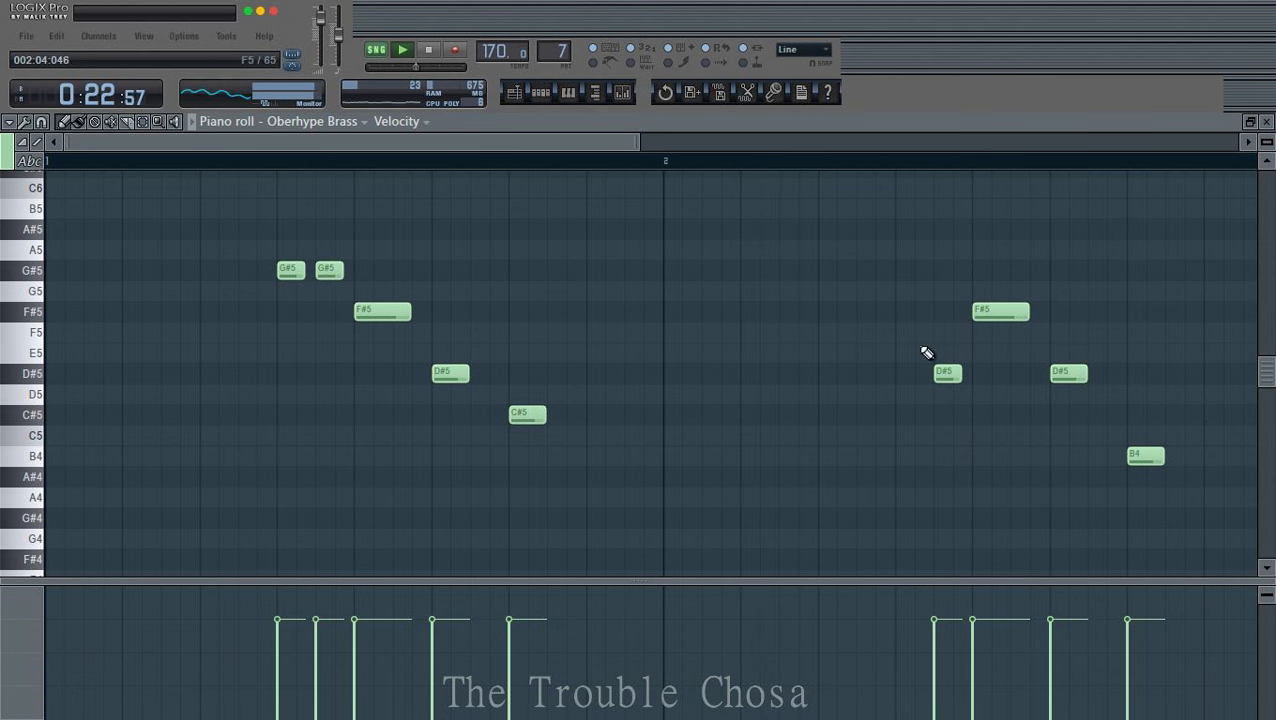
pyautogui.click(900, 373)
pyautogui.scroll(-2, 869, 174)
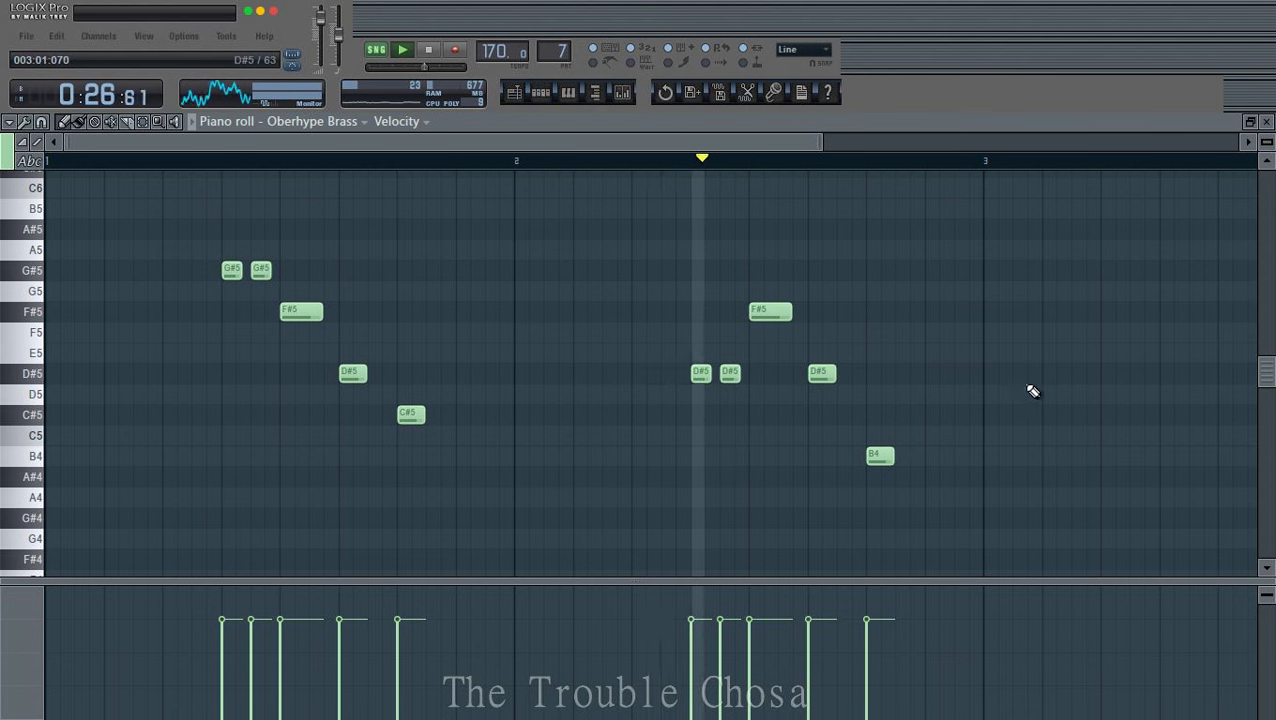
pyautogui.rightClick(699, 374)
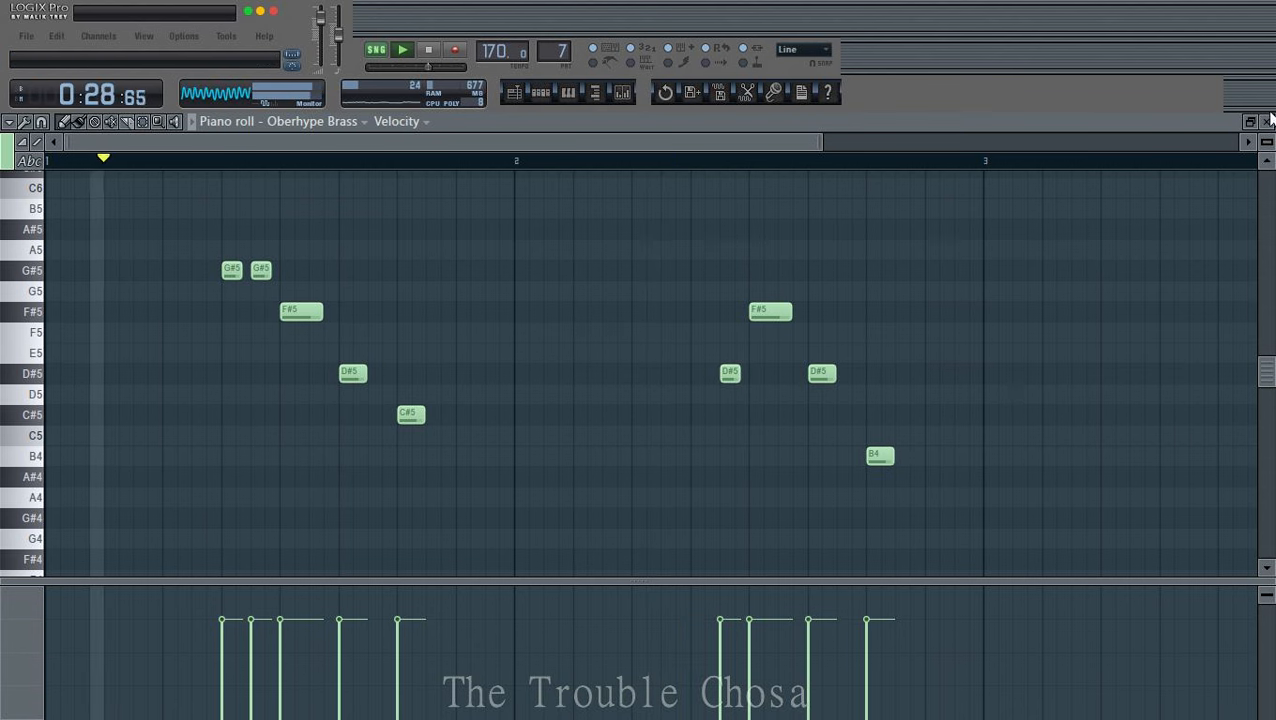
pyautogui.click(1267, 122)
# Step: Transpose the whole Oberhype Brass part up one octave and leave its piano roll
pyautogui.click(632, 370)
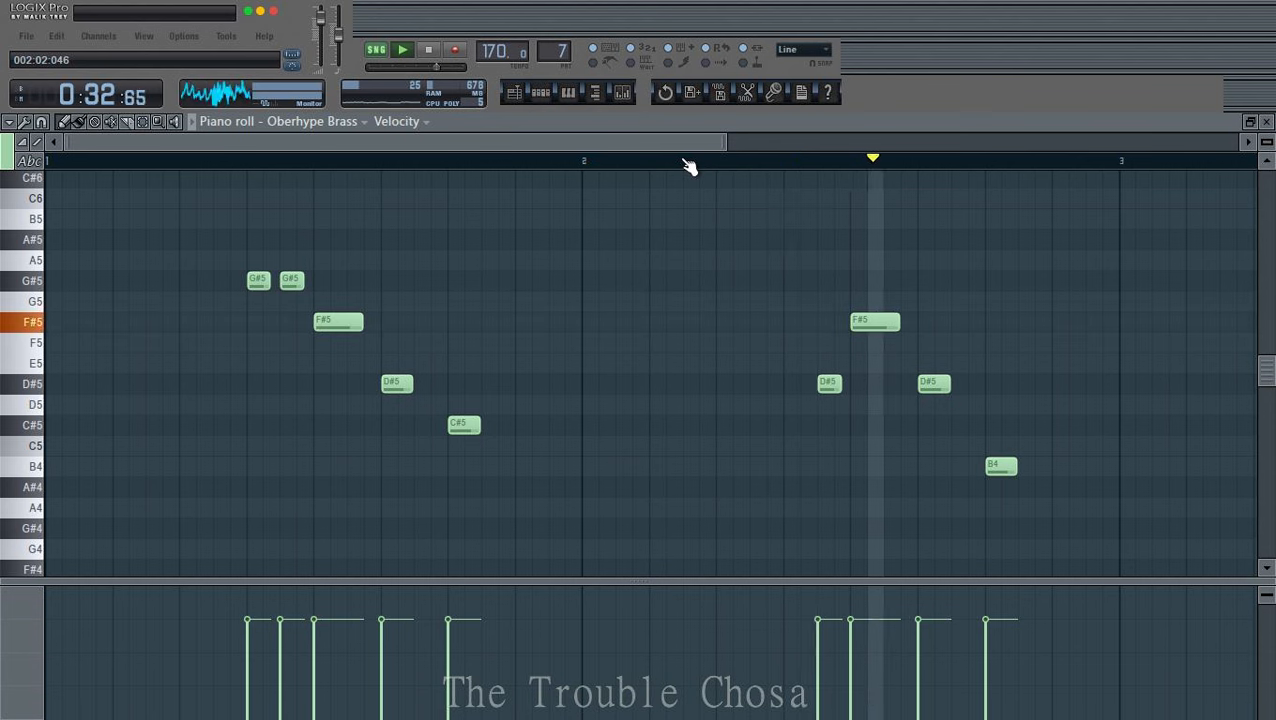
pyautogui.scroll(-2, 688, 166)
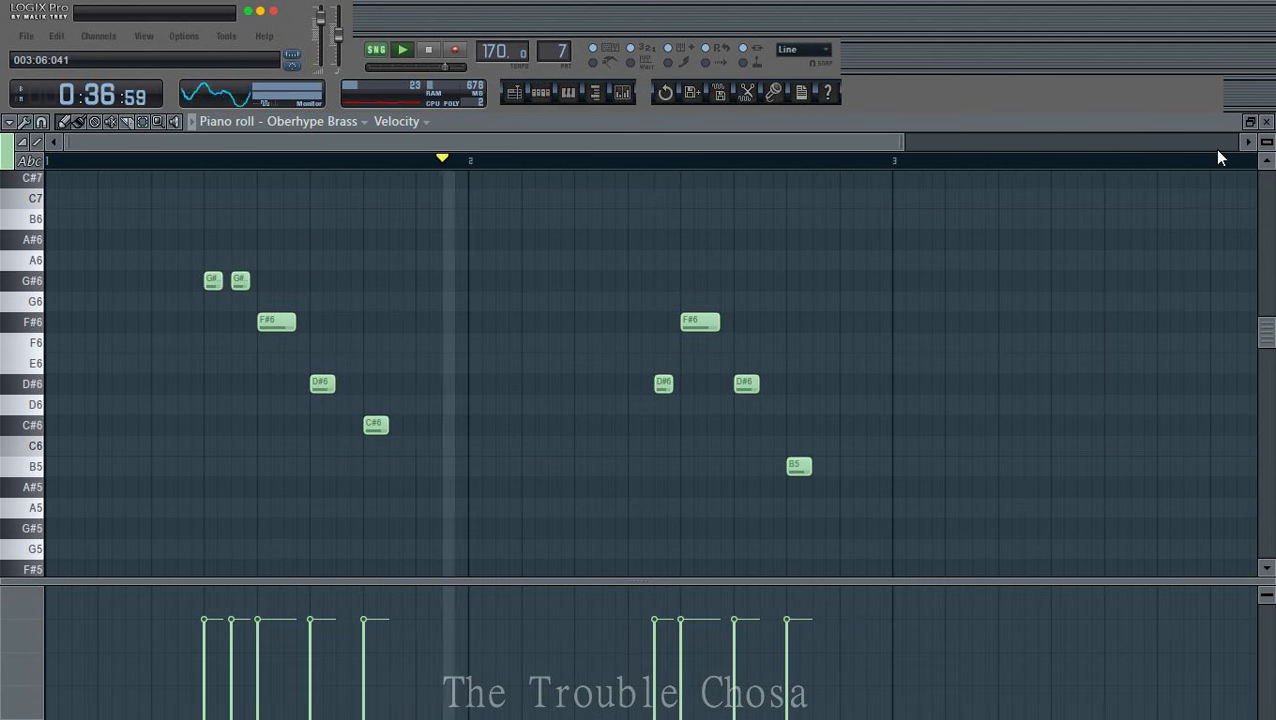
pyautogui.click(1266, 121)
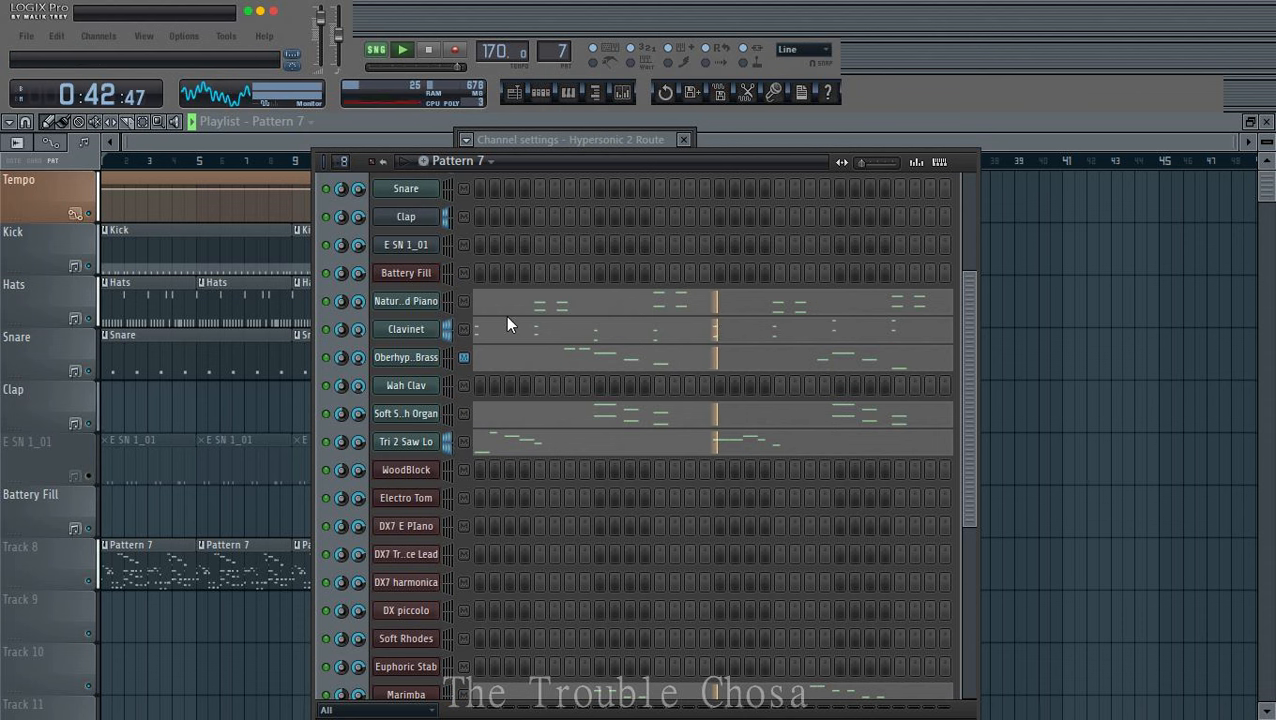
# Step: Solo the Natural Grand Piano channel and unmute the Kick, Hats and Snare to hear them together
pyautogui.click(401, 304)
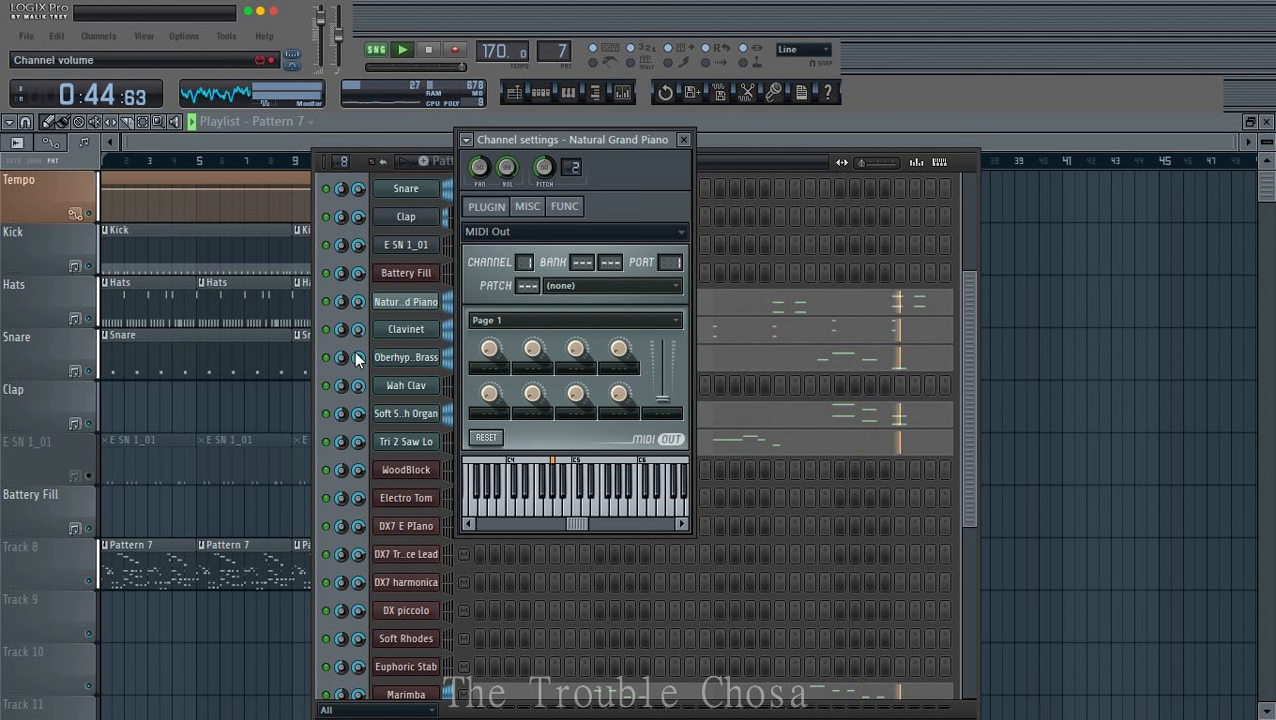
pyautogui.rightClick(326, 301)
pyautogui.scroll(3, 341, 299)
pyautogui.click(327, 230)
pyautogui.click(327, 258)
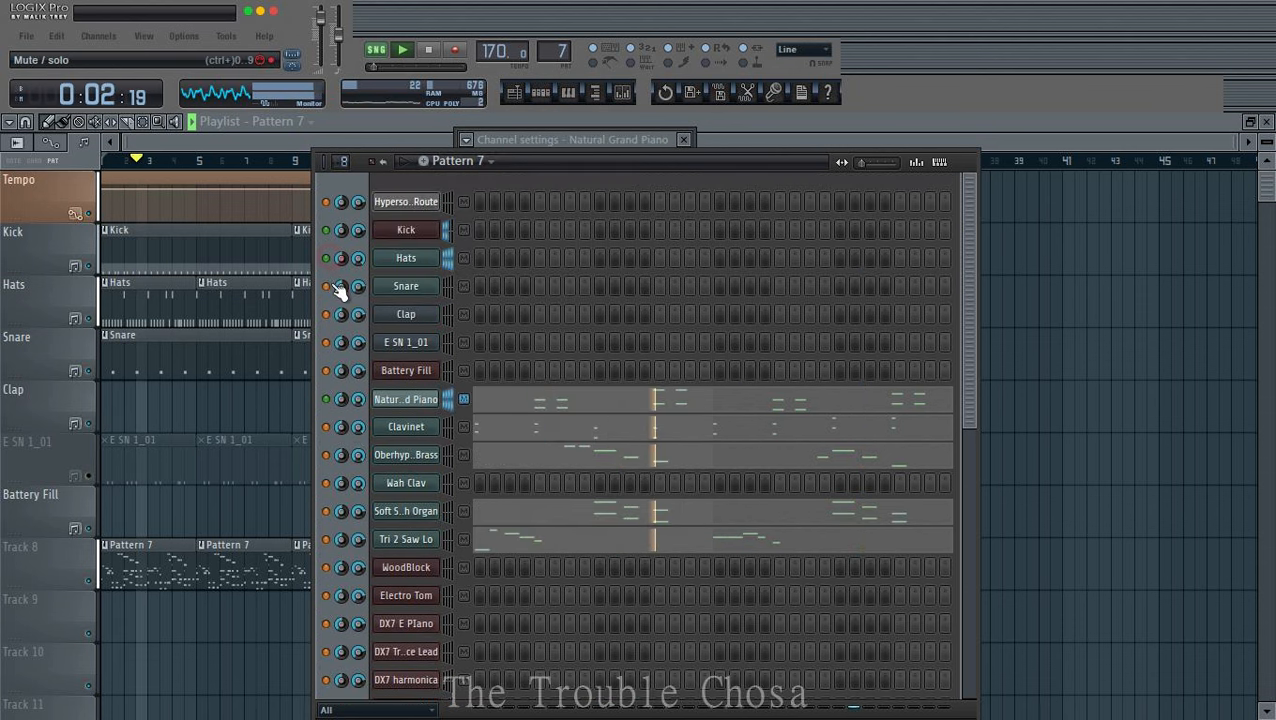
# Step: Reset the root notes of the Clavinet and Oberhype Brass channels to C5 and unmute both
pyautogui.click(434, 428)
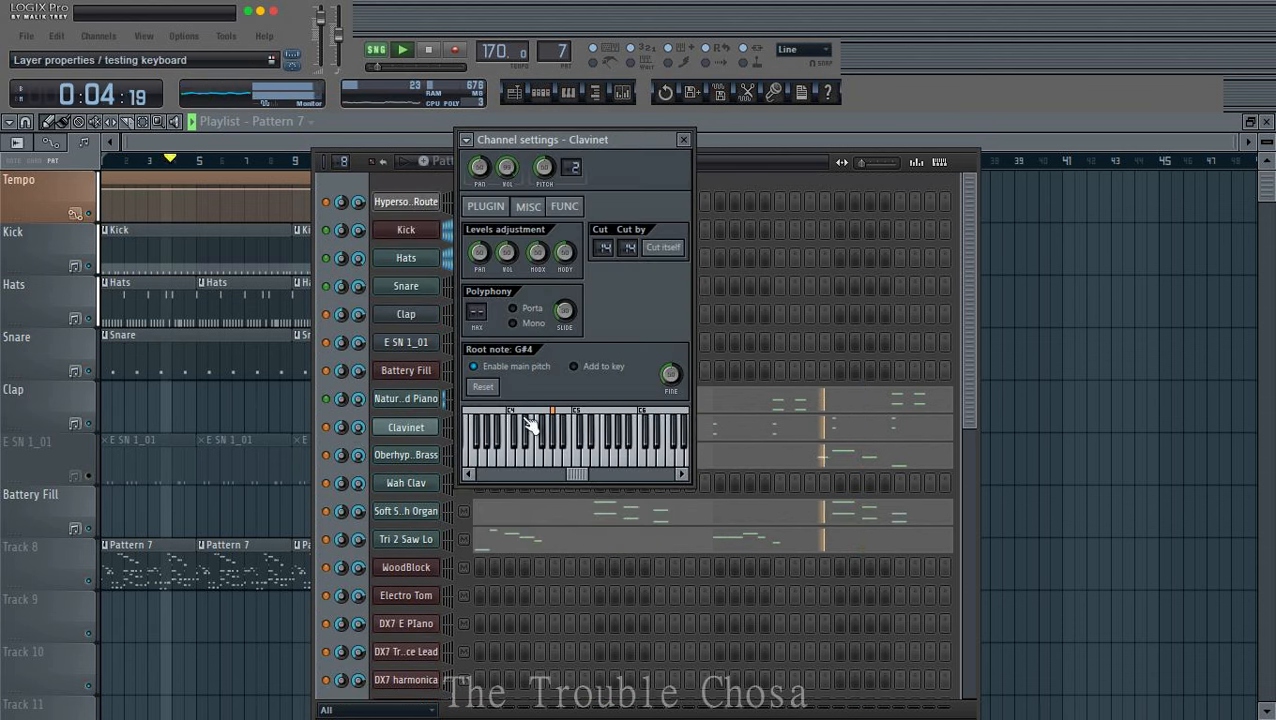
pyautogui.click(327, 428)
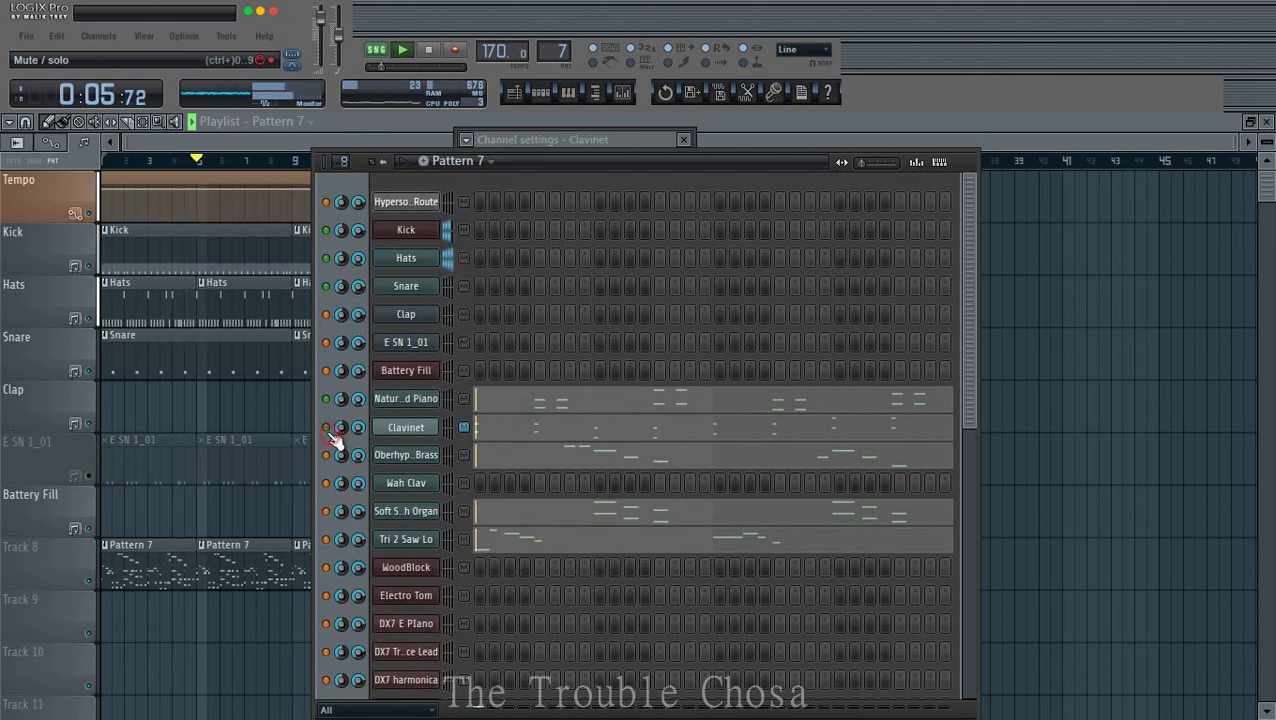
pyautogui.click(405, 457)
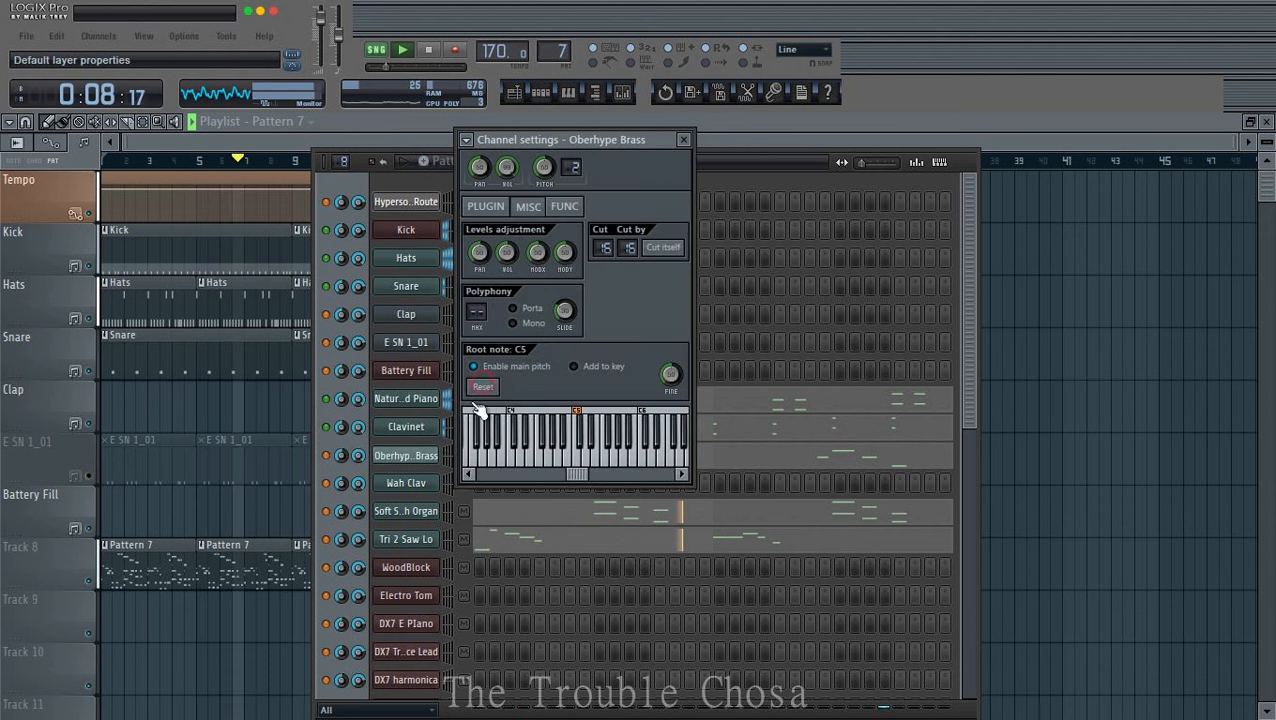
pyautogui.click(327, 456)
# Step: Reset the Wah Clav, Soft Swoosh Organ and Tri 2 Saw Lo root notes, and unmute Wah Clav and the organ
pyautogui.click(409, 488)
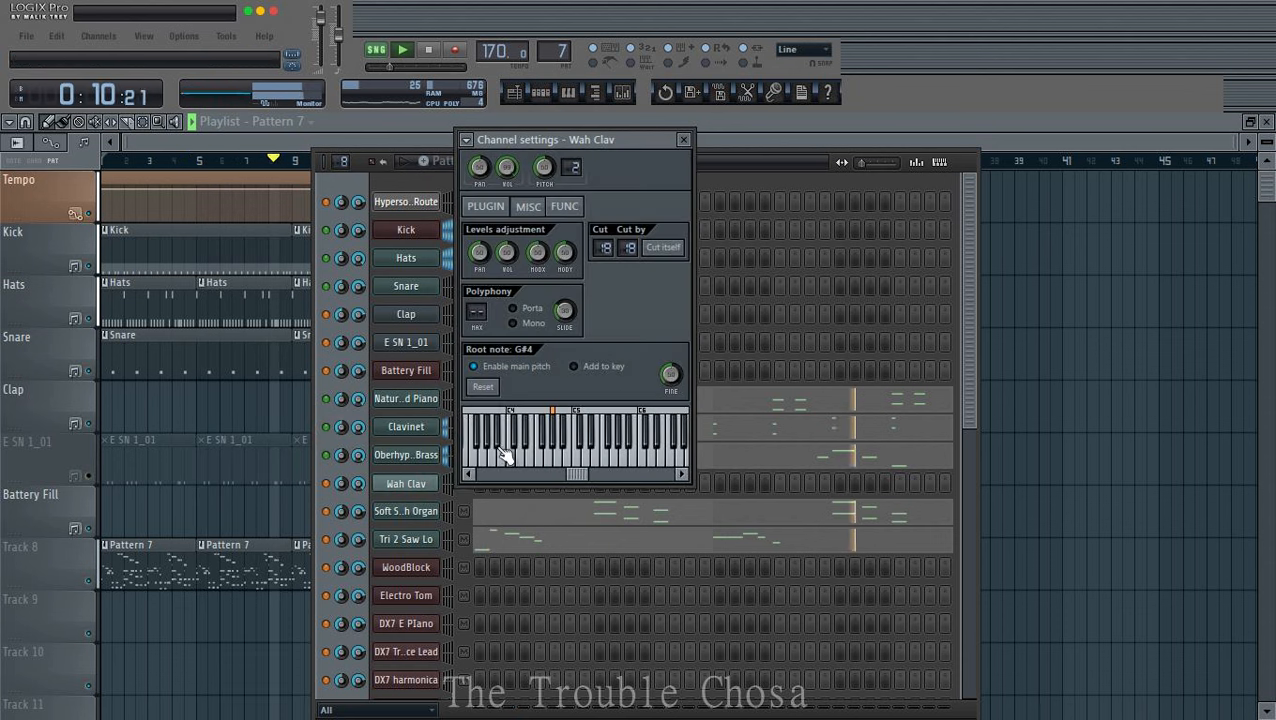
pyautogui.click(489, 384)
pyautogui.click(326, 484)
pyautogui.click(412, 512)
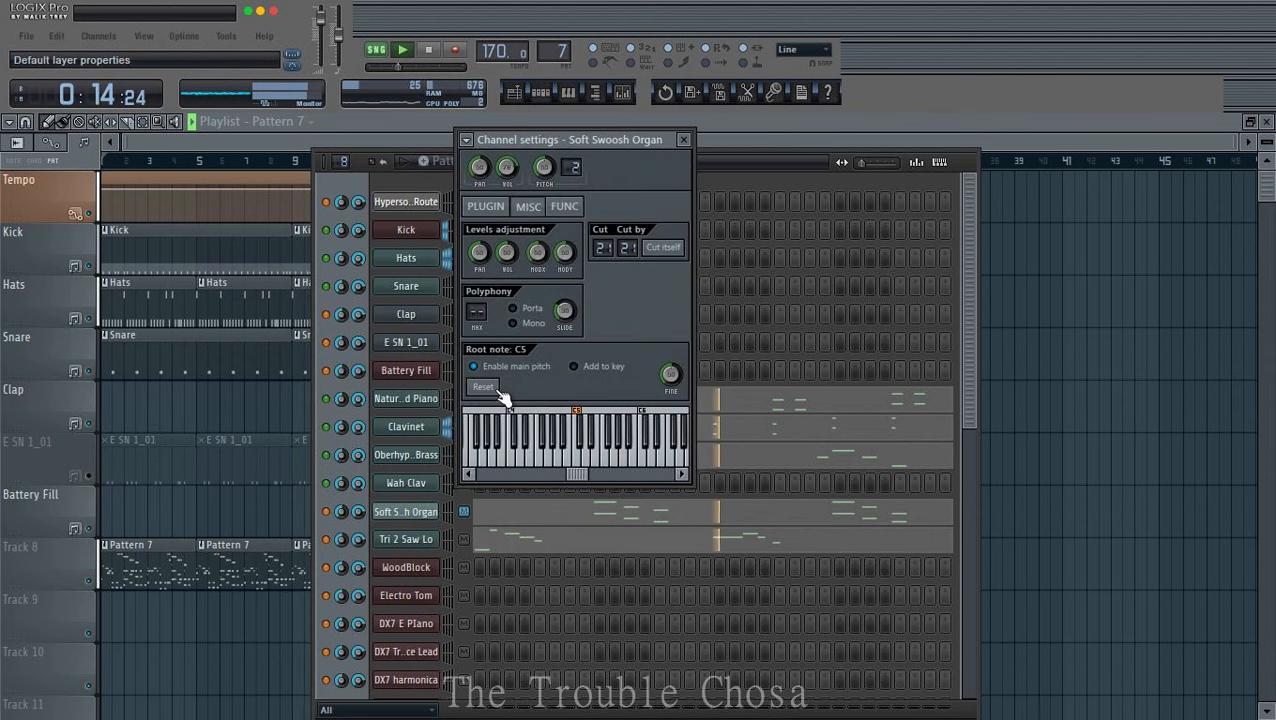
pyautogui.click(770, 157)
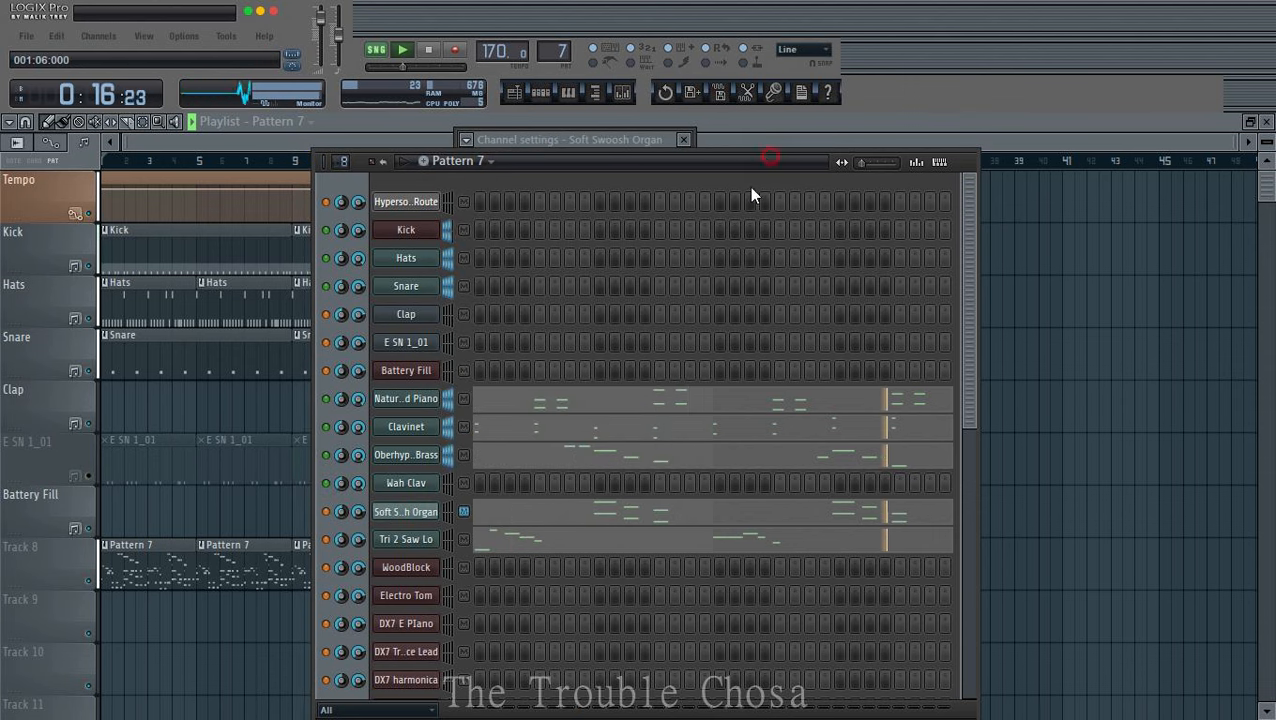
pyautogui.click(420, 540)
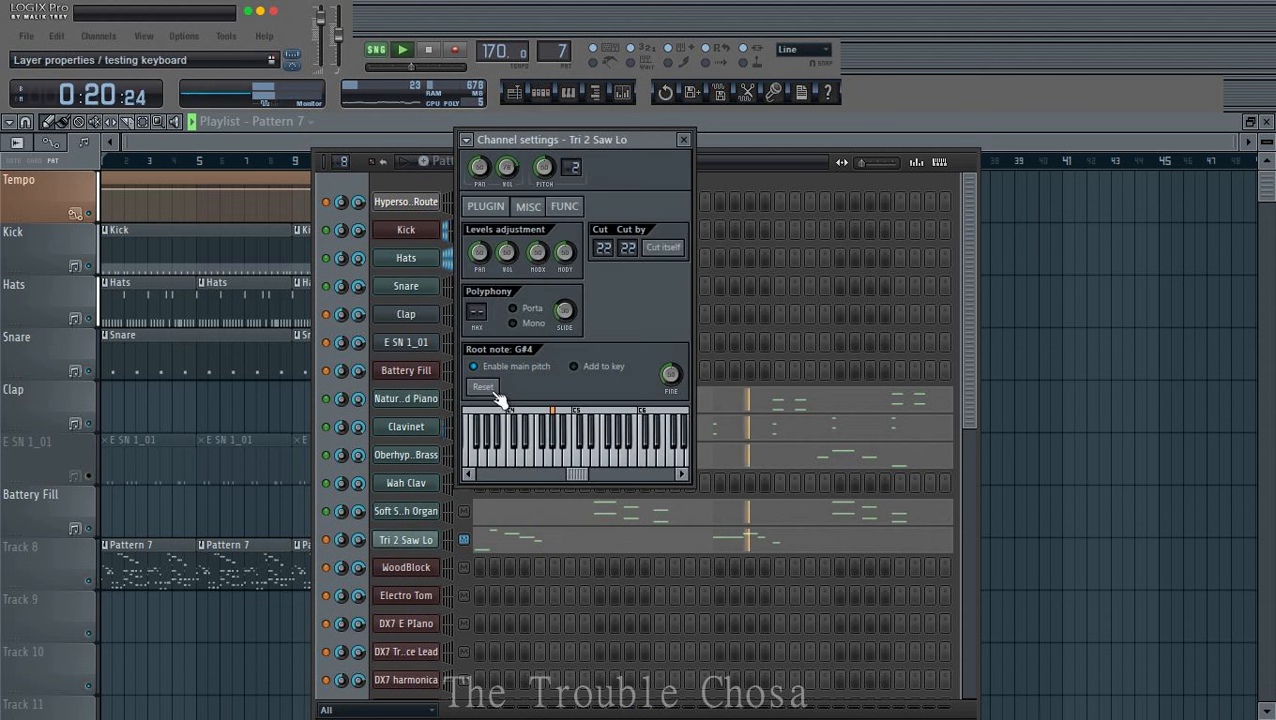
# Step: Check the Clavinet's root note and inspect its note pairs in the piano roll, including the two C#6 notes
pyautogui.click(417, 430)
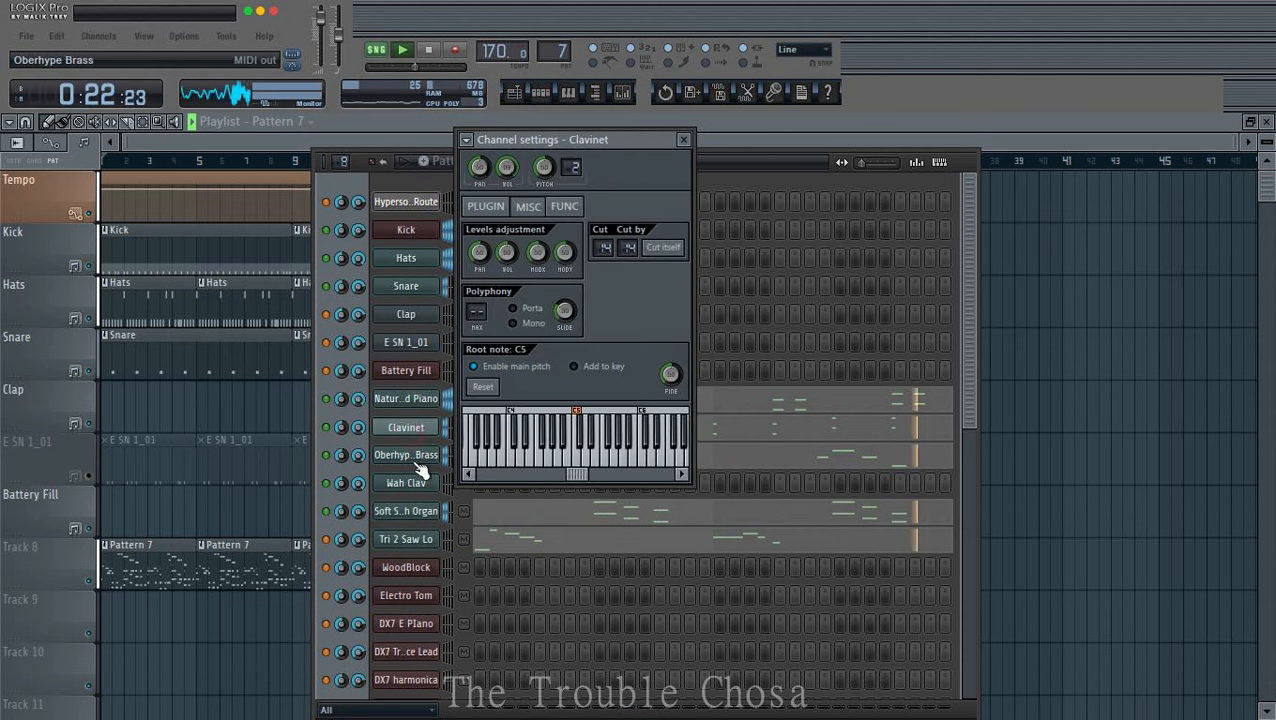
pyautogui.click(626, 381)
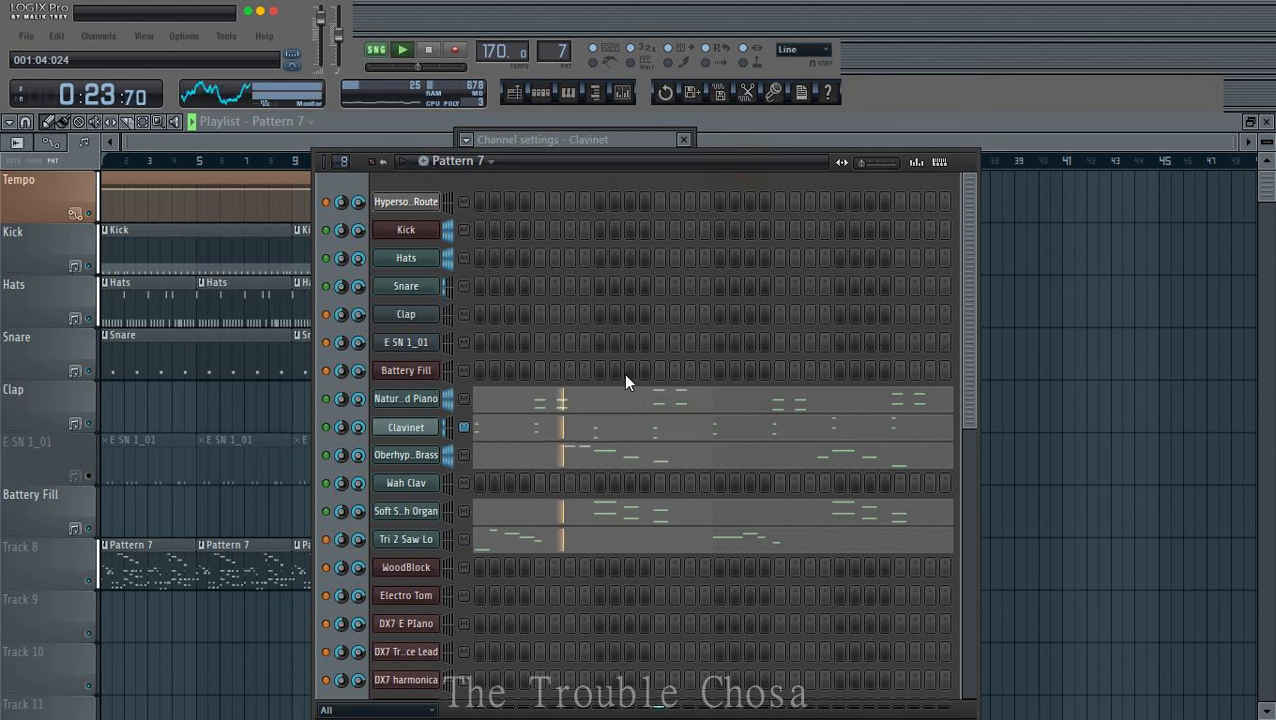
pyautogui.click(592, 429)
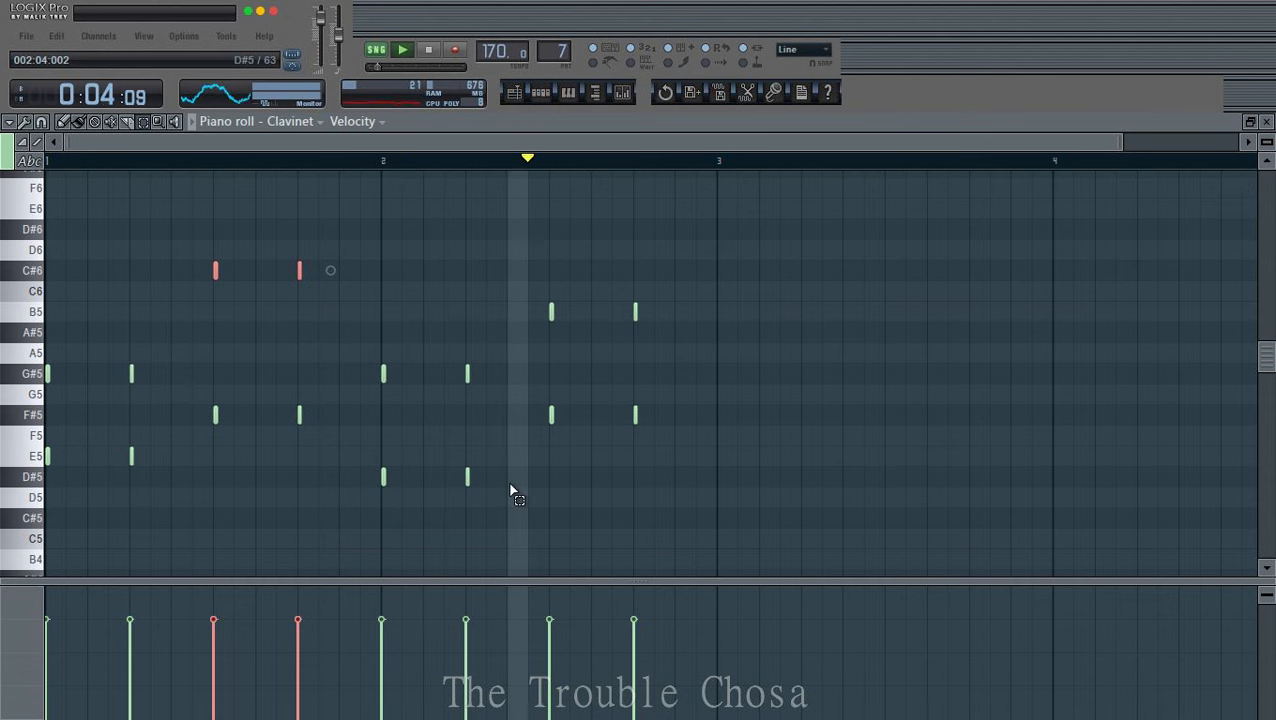
pyautogui.click(1265, 121)
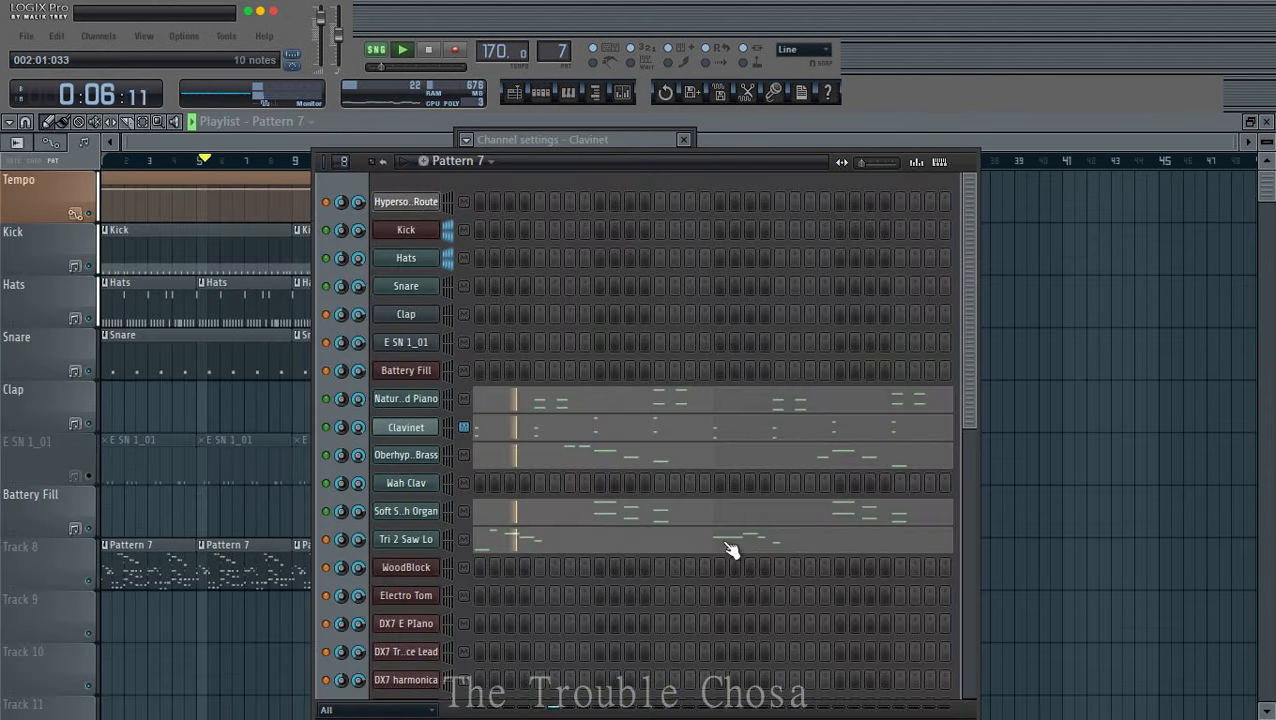
# Step: Check the root notes of the Tri 2 Saw Lo and Marimba channels and unmute both
pyautogui.click(406, 539)
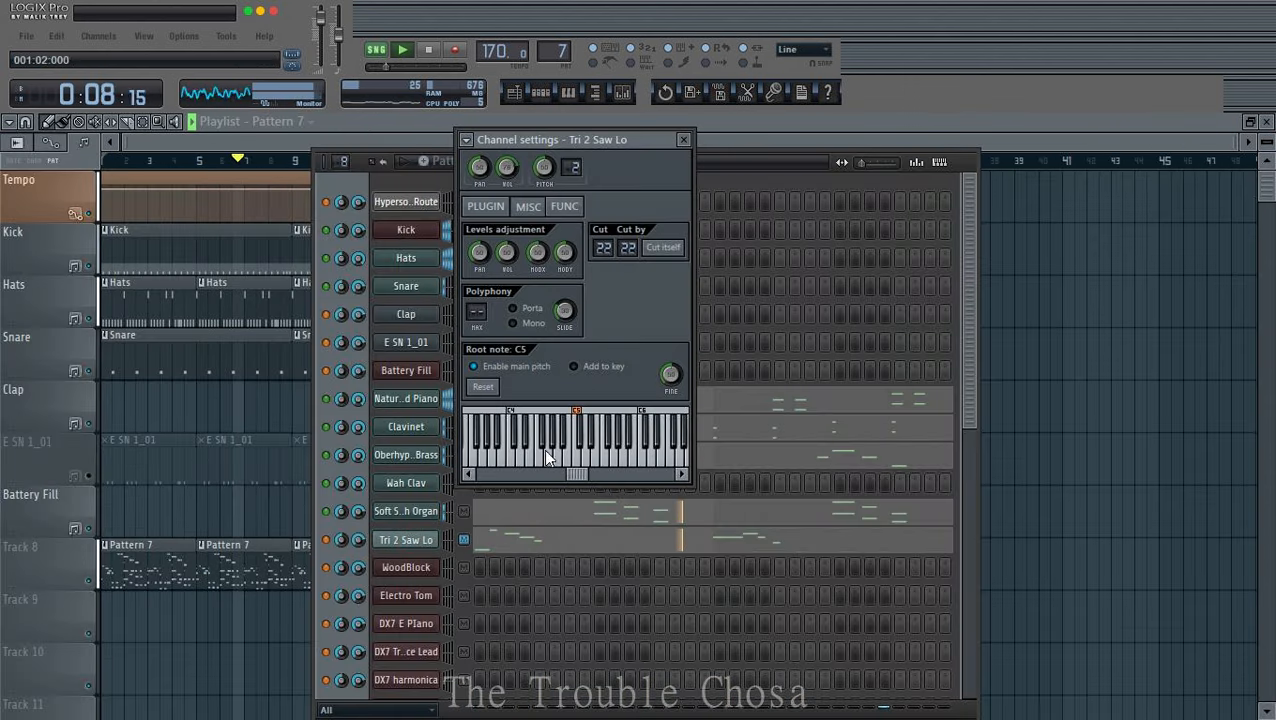
pyautogui.click(327, 540)
pyautogui.moveTo(968, 404); pyautogui.dragTo(967, 513)
pyautogui.scroll(-5, 746, 521)
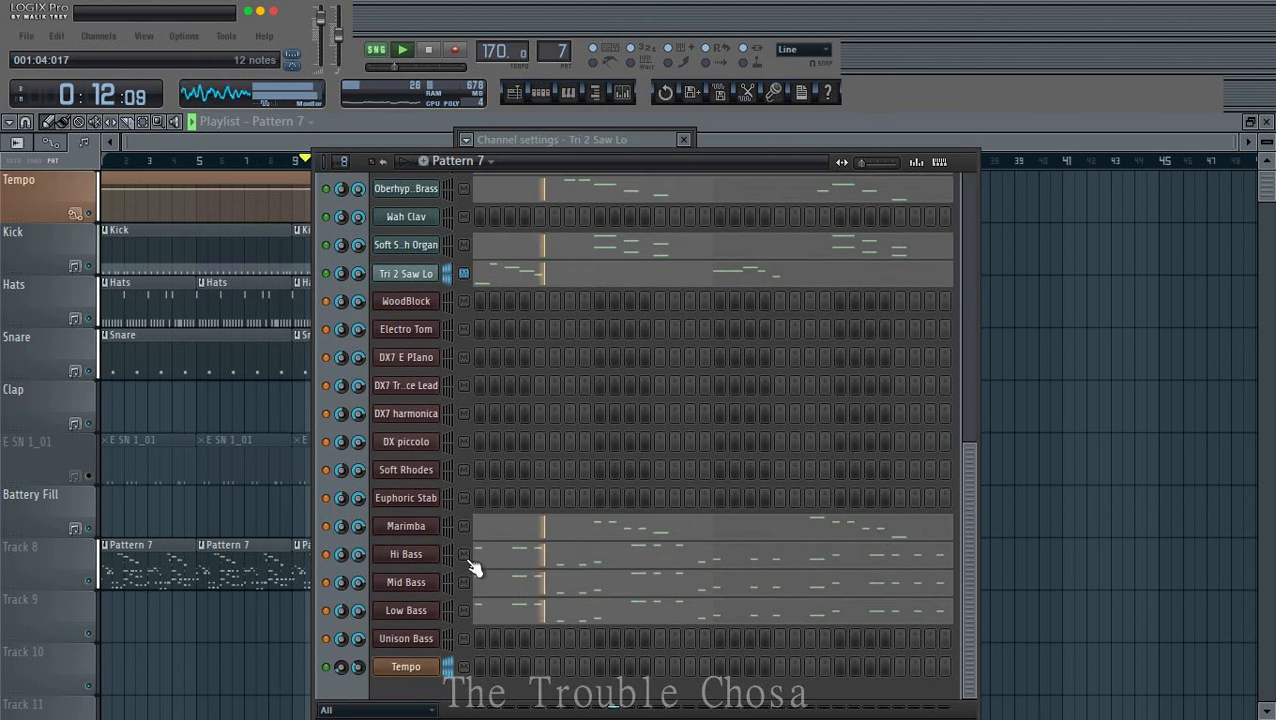
pyautogui.click(406, 527)
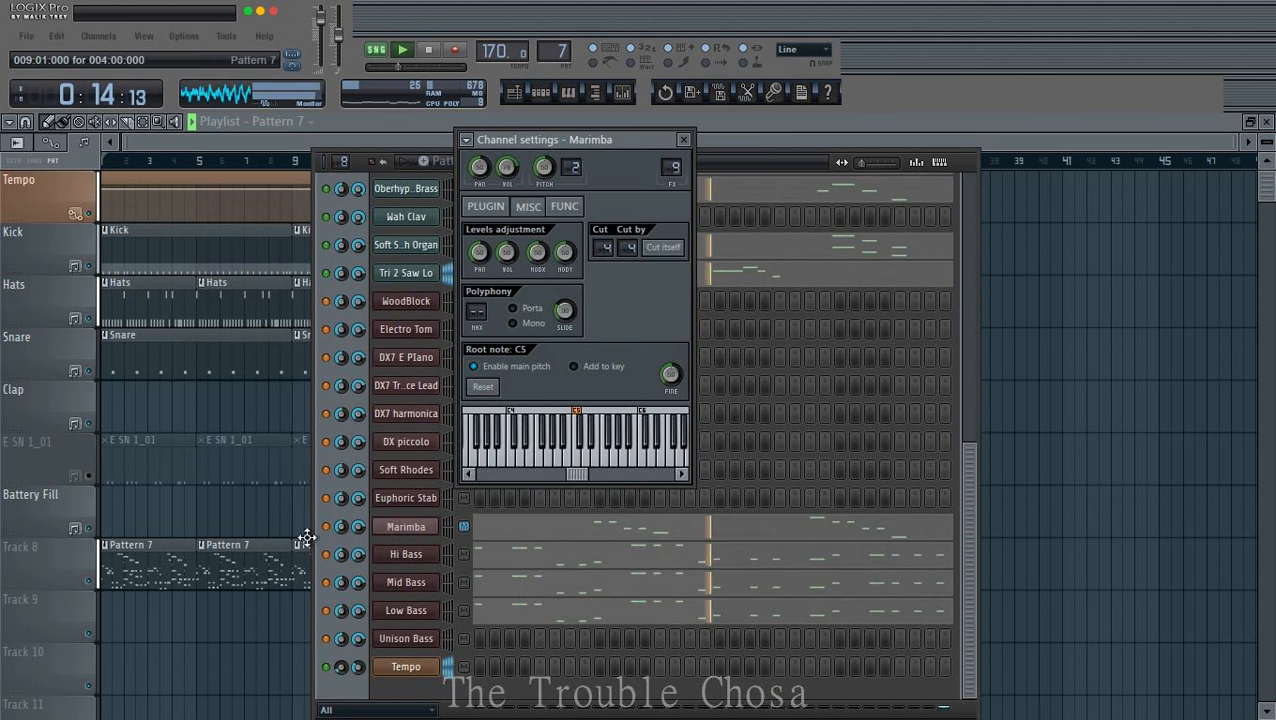
pyautogui.click(327, 527)
pyautogui.click(415, 530)
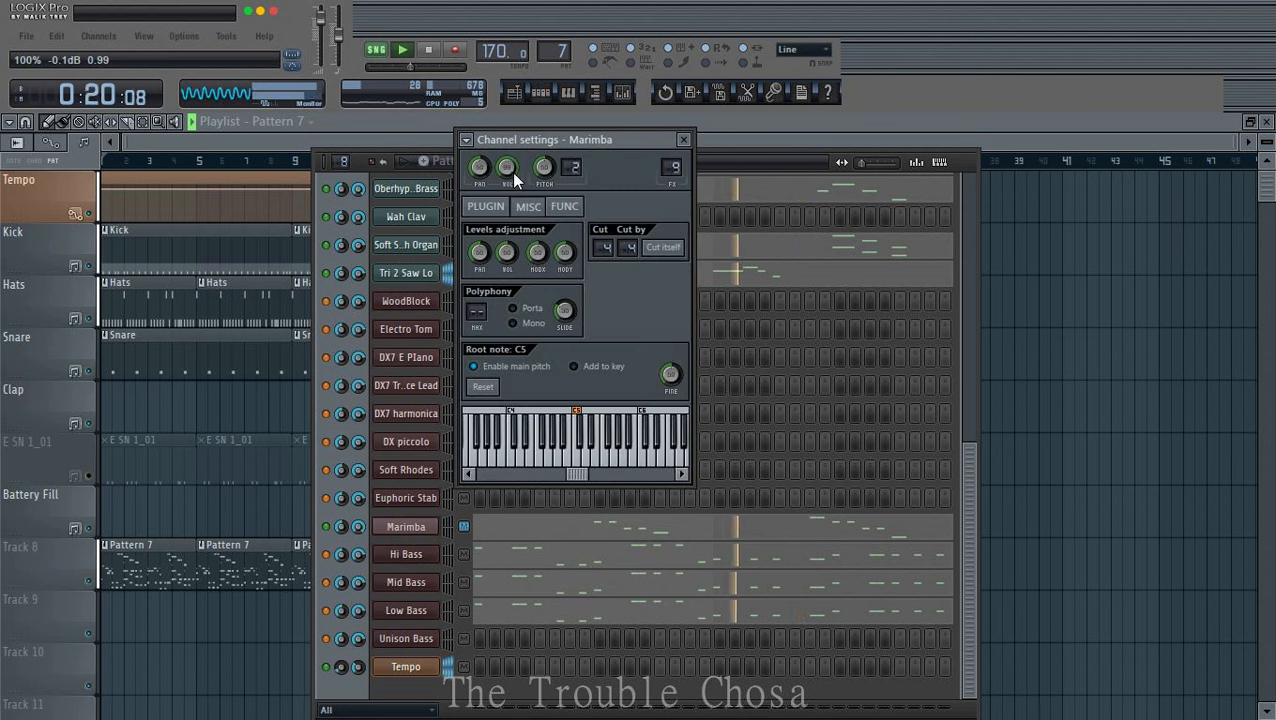
# Step: Adjust the Hi Bass and Mid Bass root notes, reset Low Bass to C5, and unmute all three bass channels
pyautogui.click(415, 554)
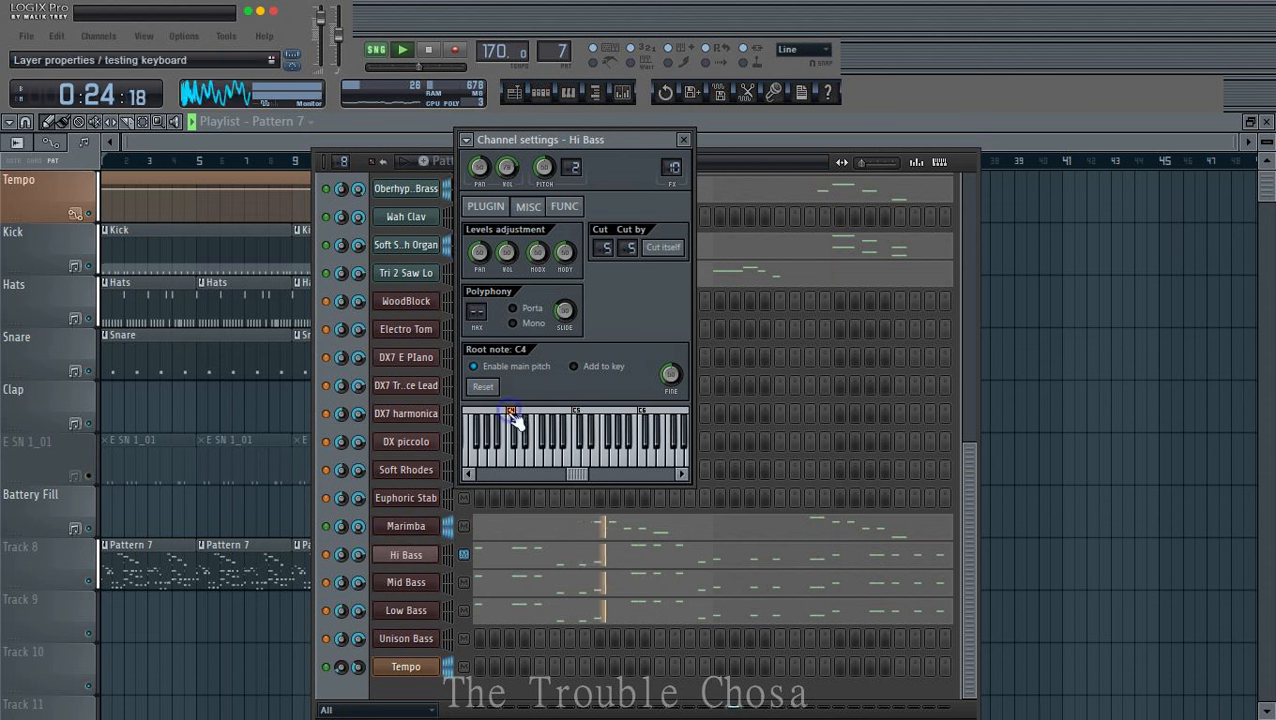
pyautogui.click(408, 583)
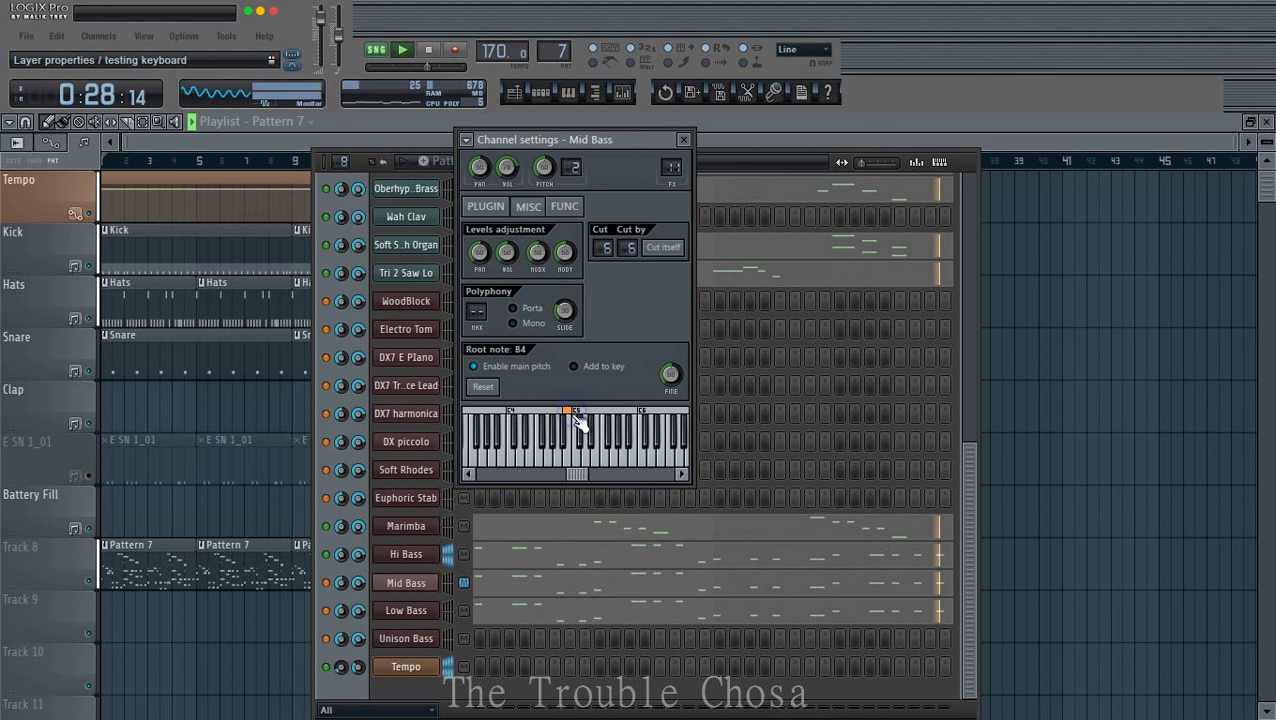
pyautogui.click(333, 586)
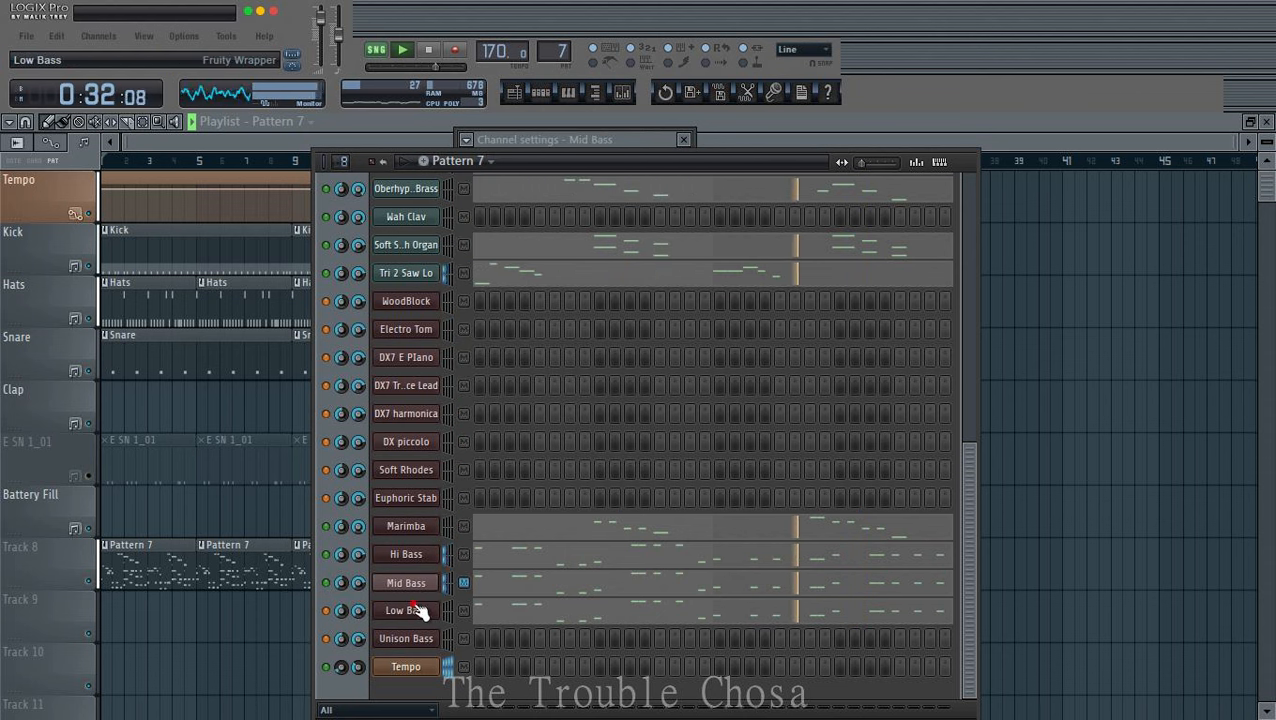
pyautogui.click(408, 609)
pyautogui.click(484, 387)
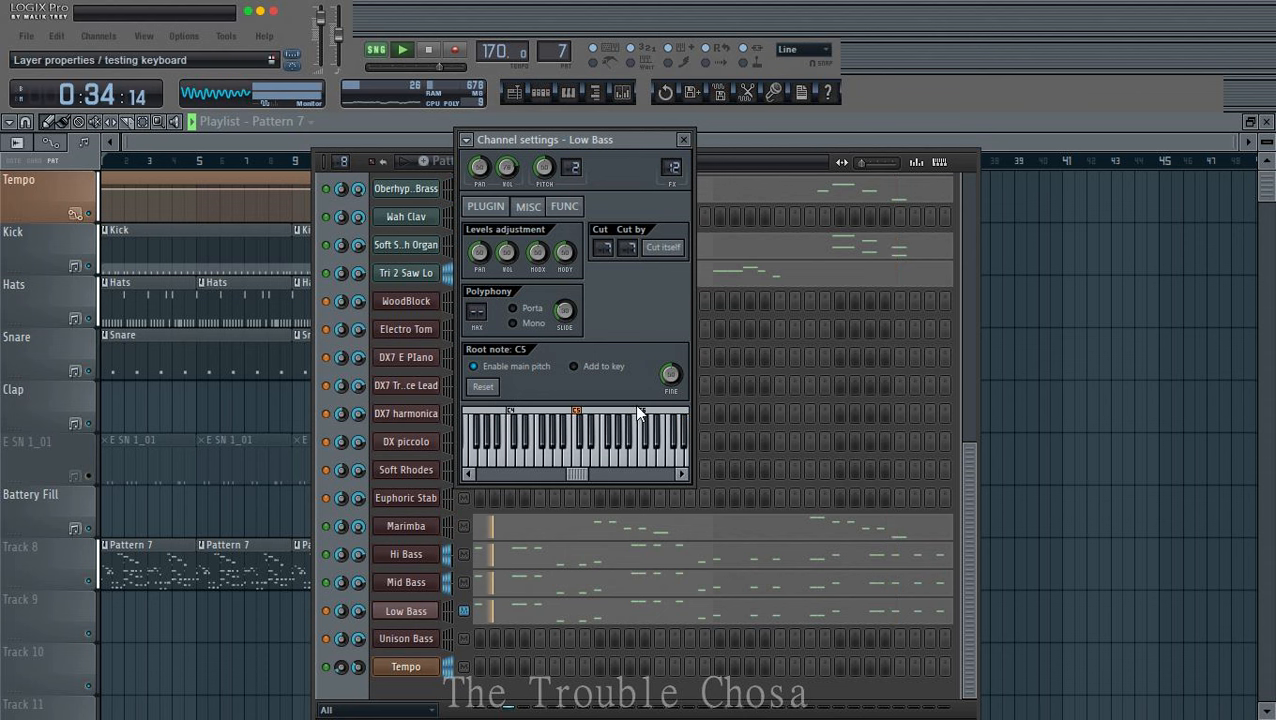
pyautogui.click(328, 614)
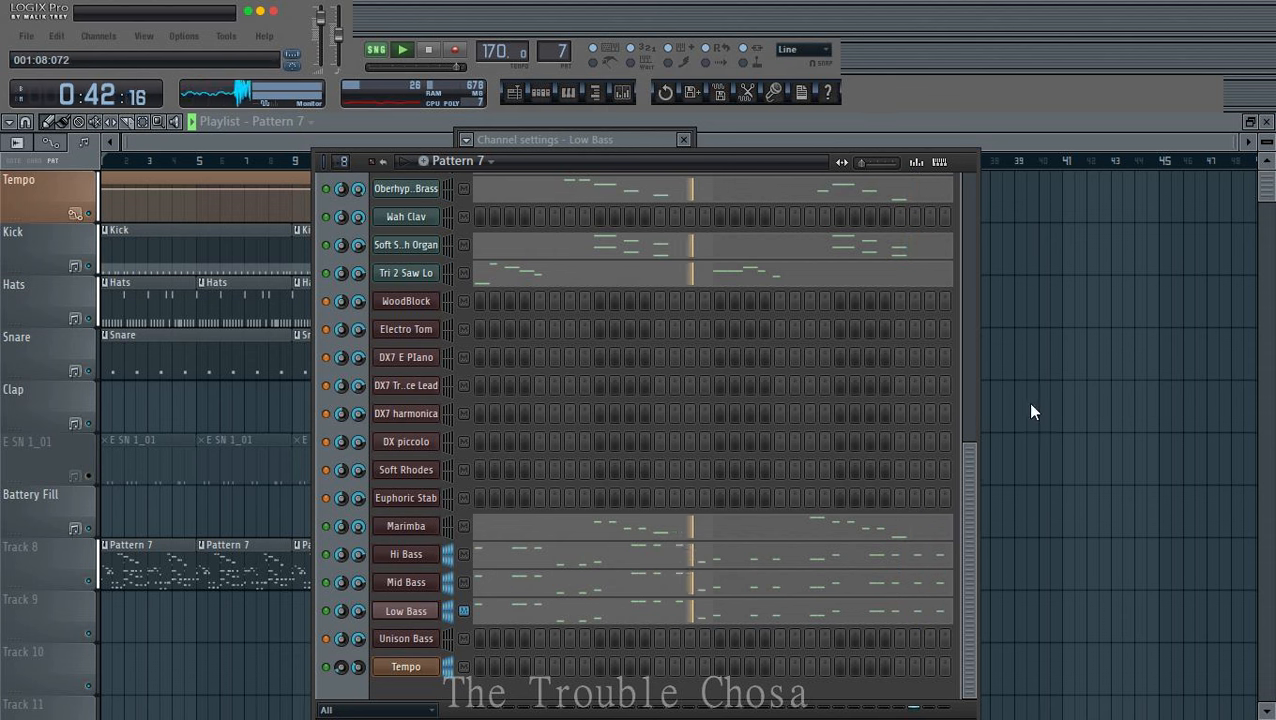
# Step: In the E SN 1_01 piano roll, move one C5 note earlier near the end of bar 2 and add another C5 right after it
pyautogui.moveTo(972, 476); pyautogui.dragTo(975, 225)
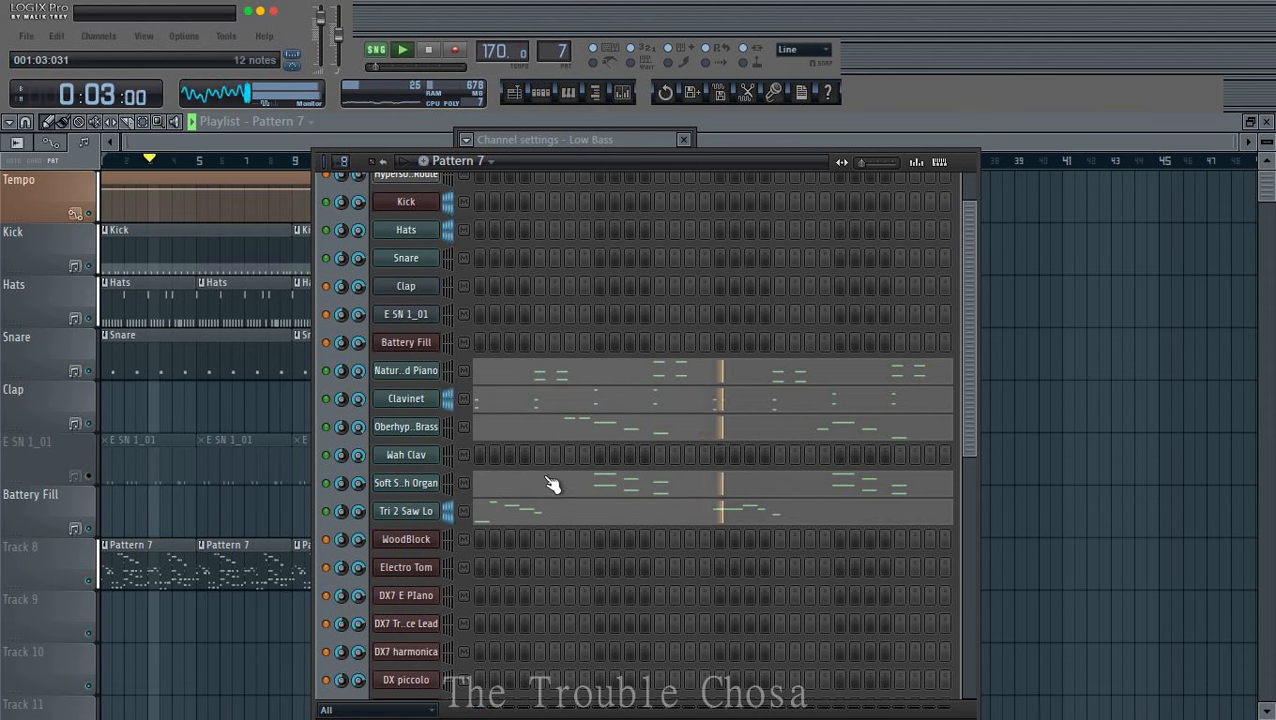
pyautogui.scroll(1, 545, 482)
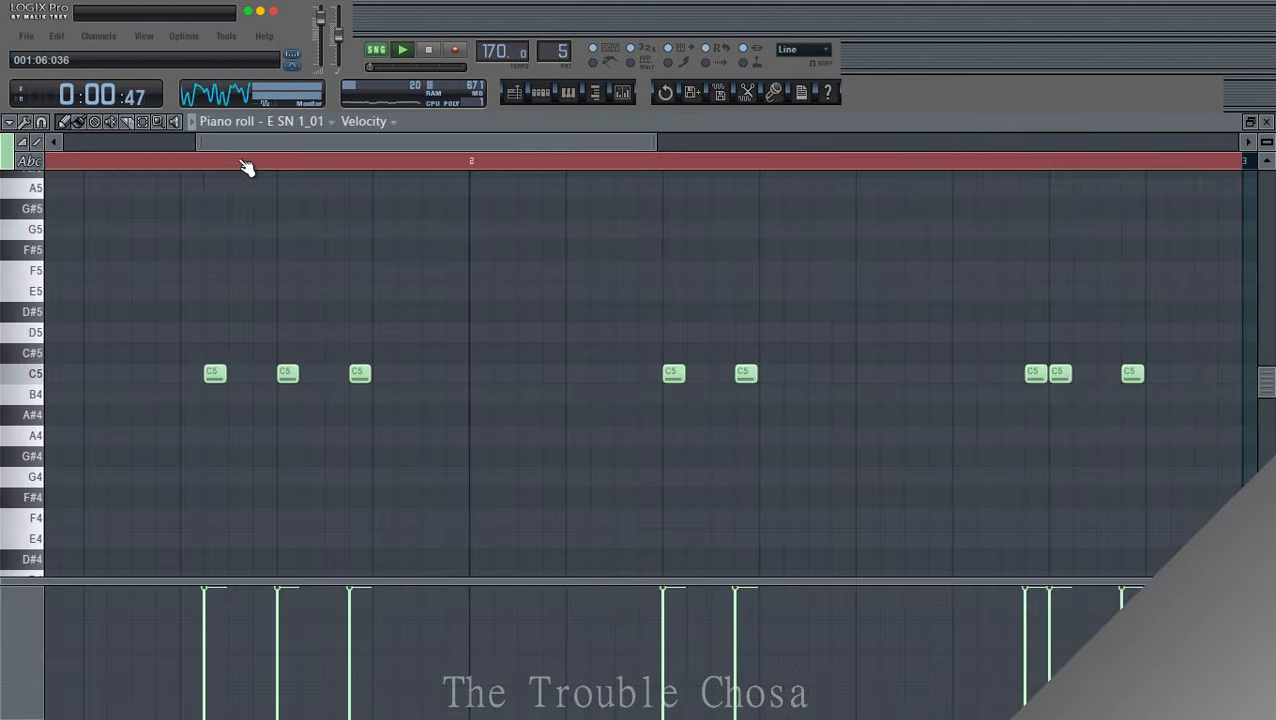
pyautogui.scroll(-3, 245, 168)
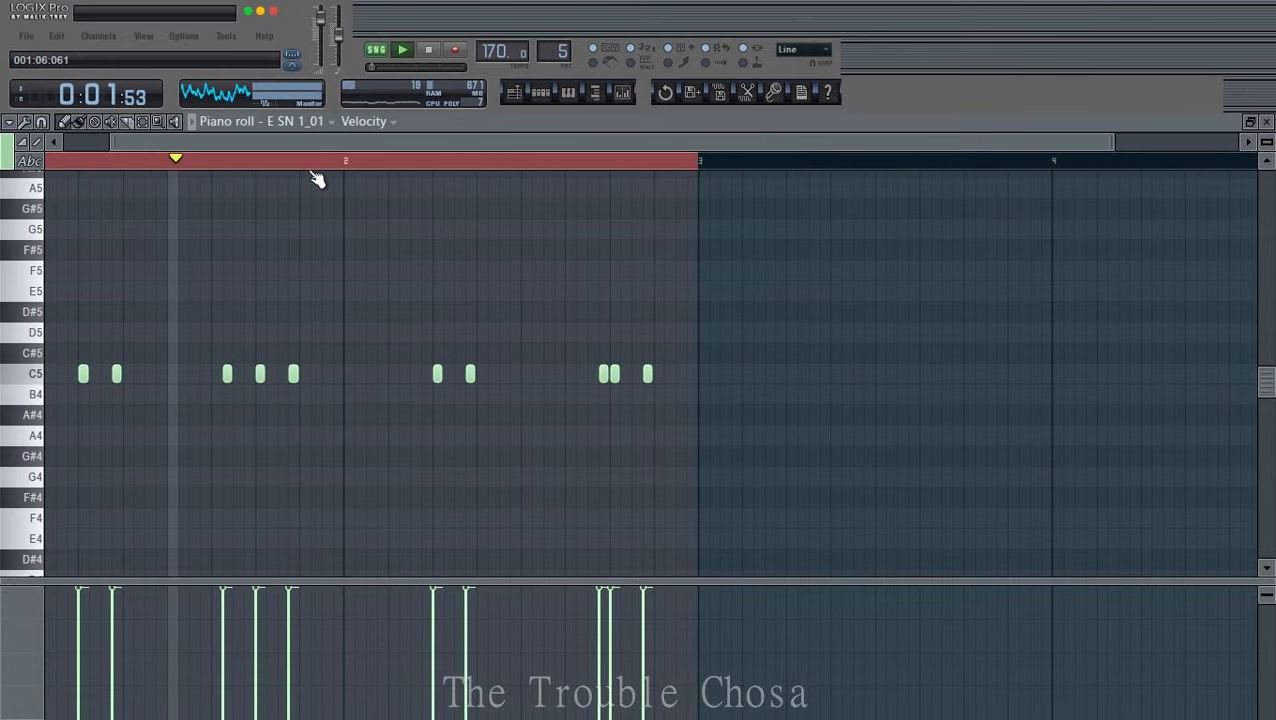
pyautogui.moveTo(599, 375); pyautogui.dragTo(566, 379)
pyautogui.click(582, 376)
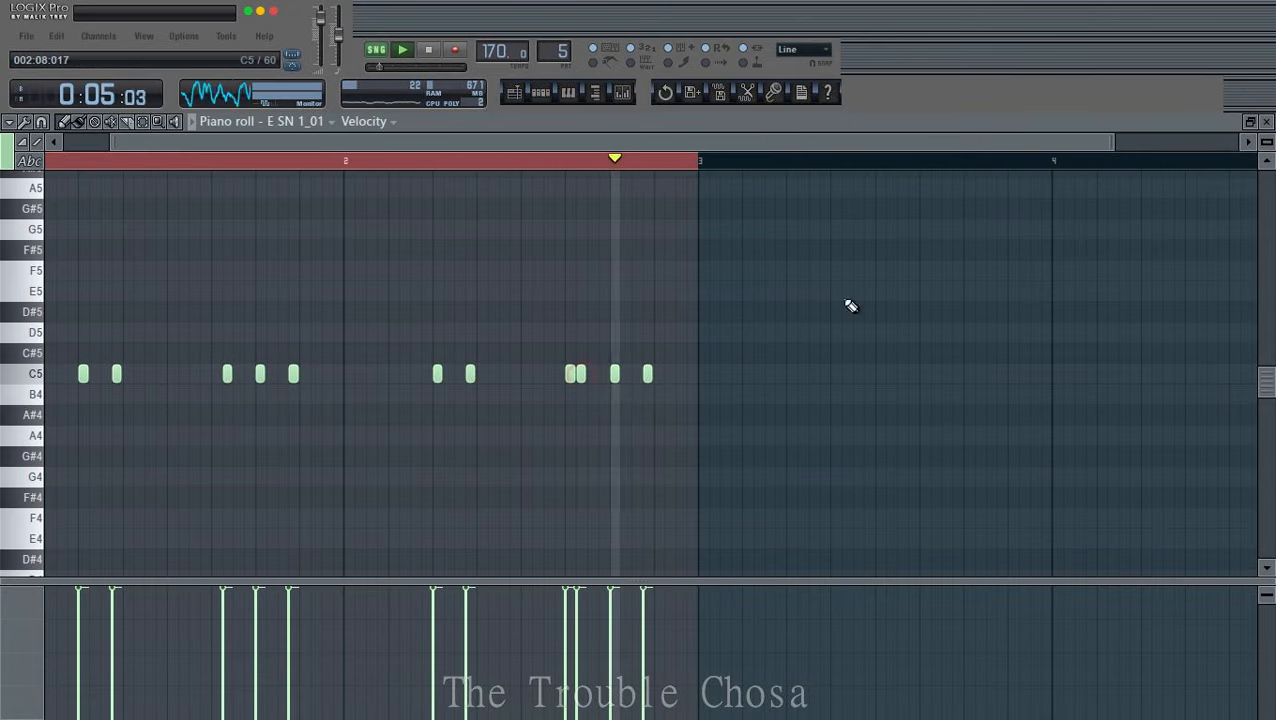
pyautogui.click(1265, 122)
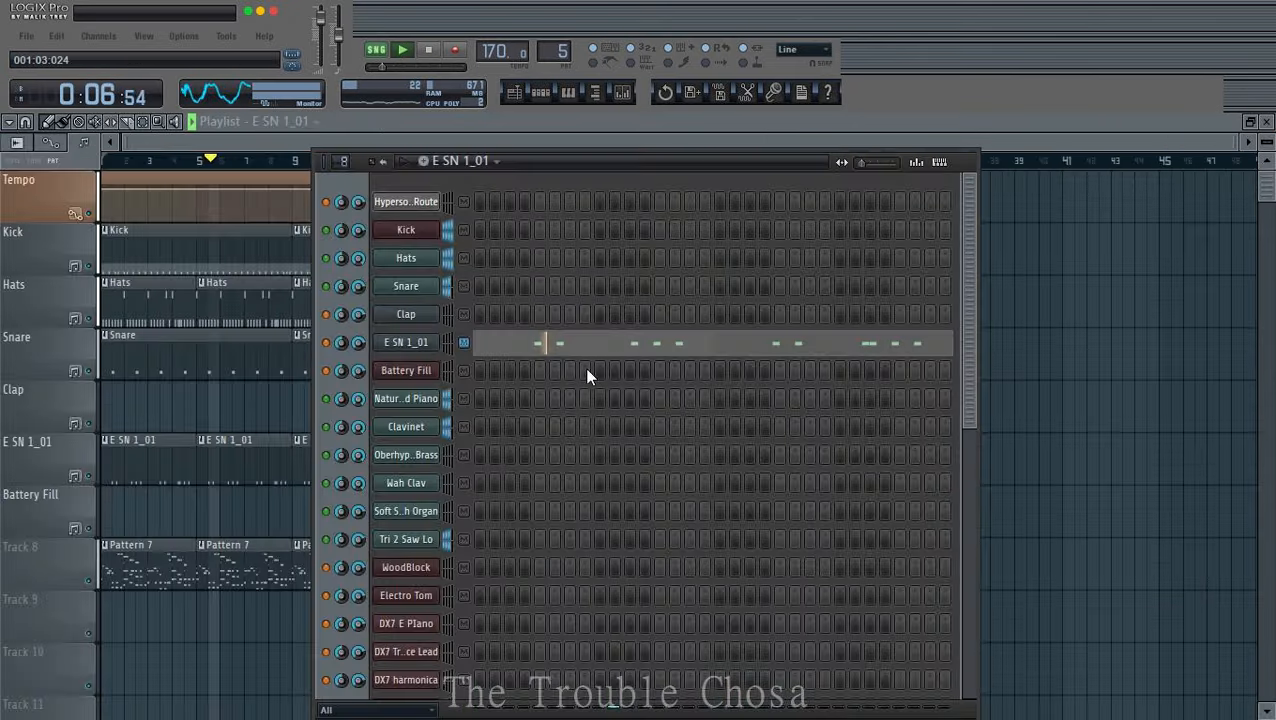
# Step: Unmute the E SN 1_01 channel and check the arrangement in the playlist against the channel rack
pyautogui.click(291, 142)
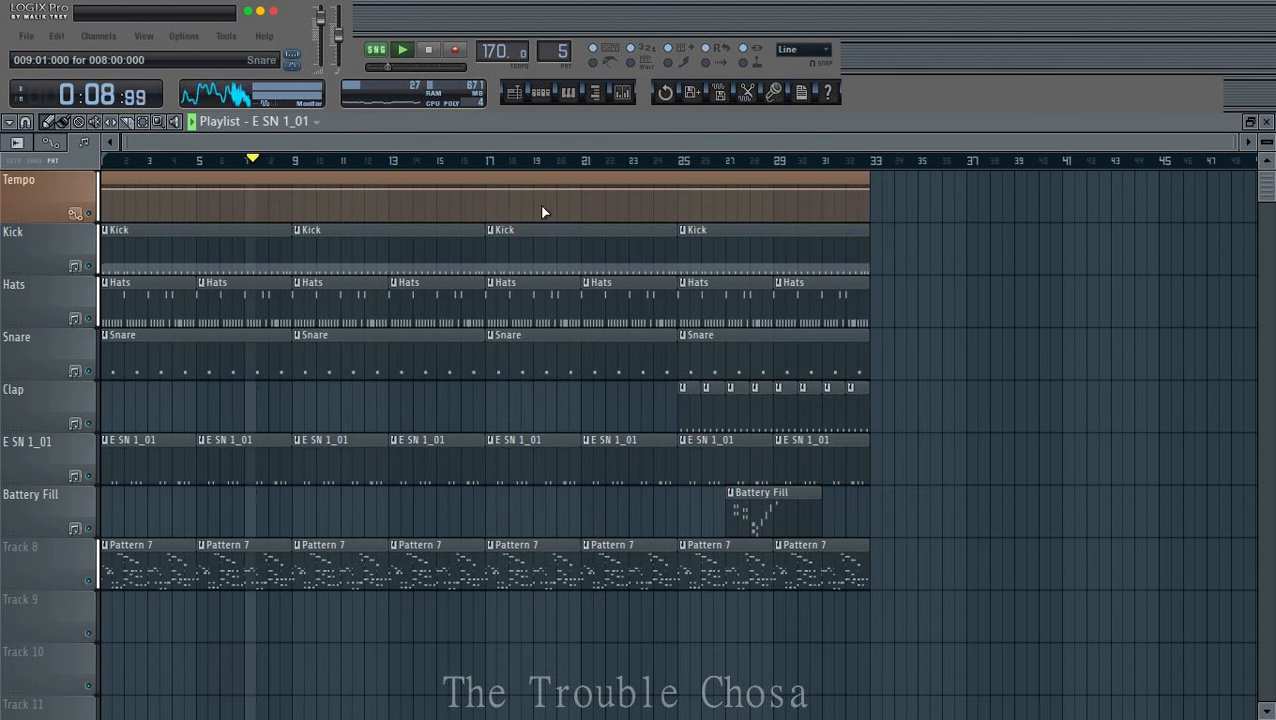
pyautogui.click(541, 93)
pyautogui.click(326, 343)
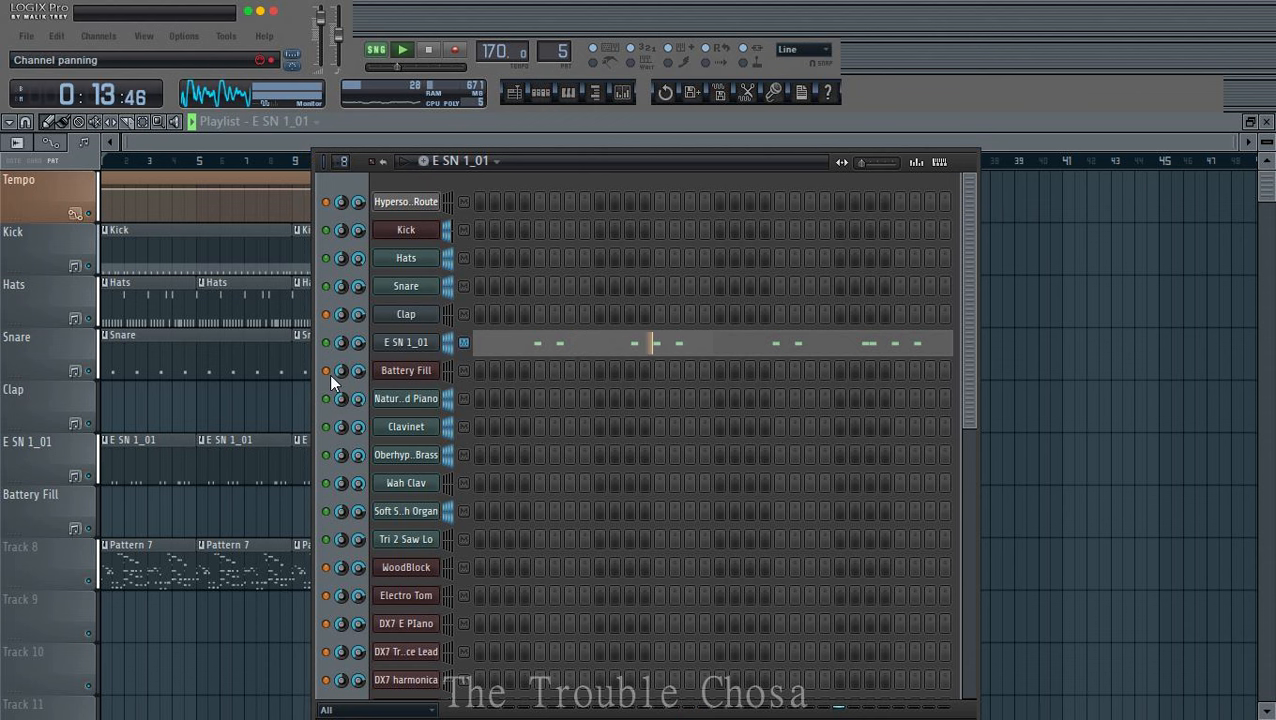
pyautogui.click(1013, 147)
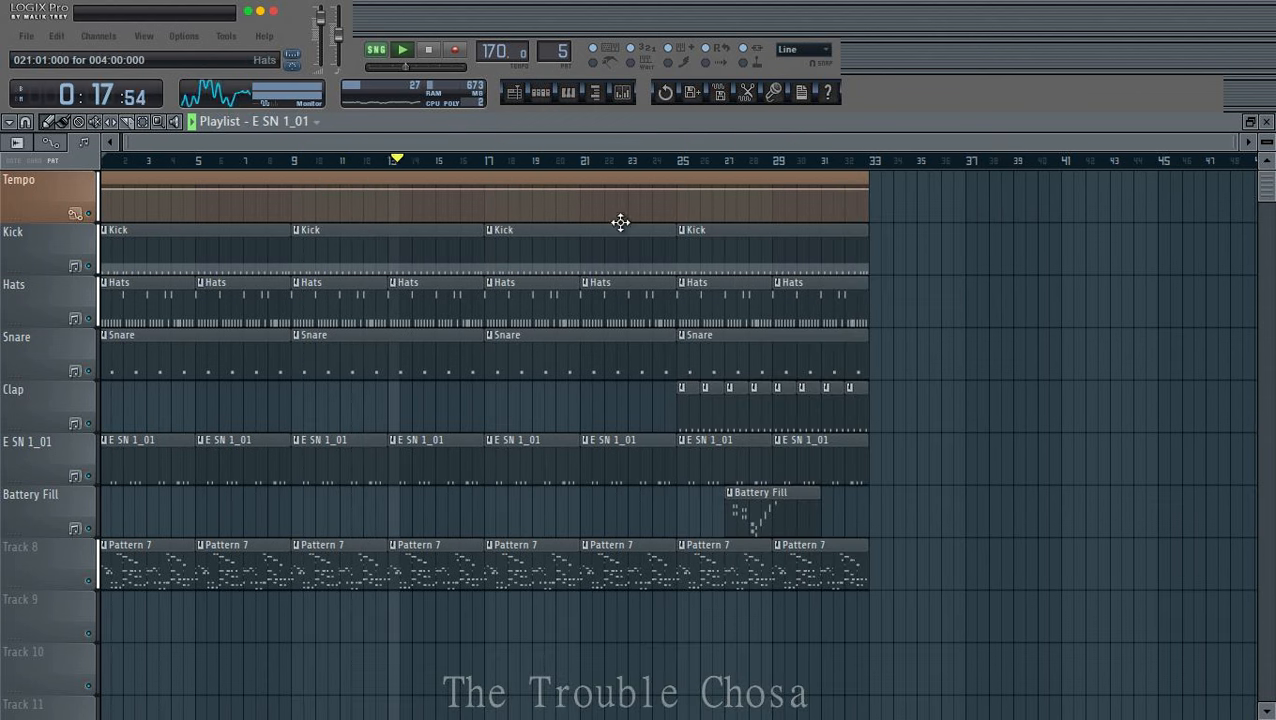
pyautogui.click(540, 93)
pyautogui.scroll(-3, 891, 397)
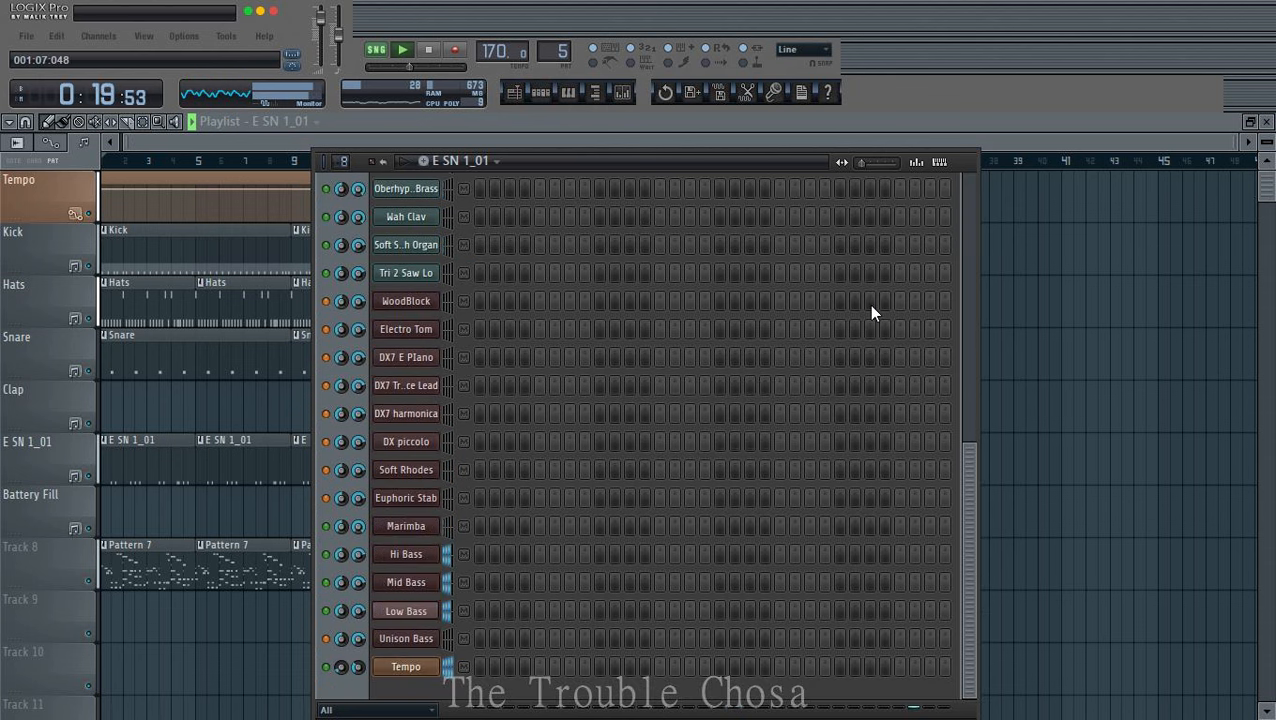
pyautogui.click(1001, 132)
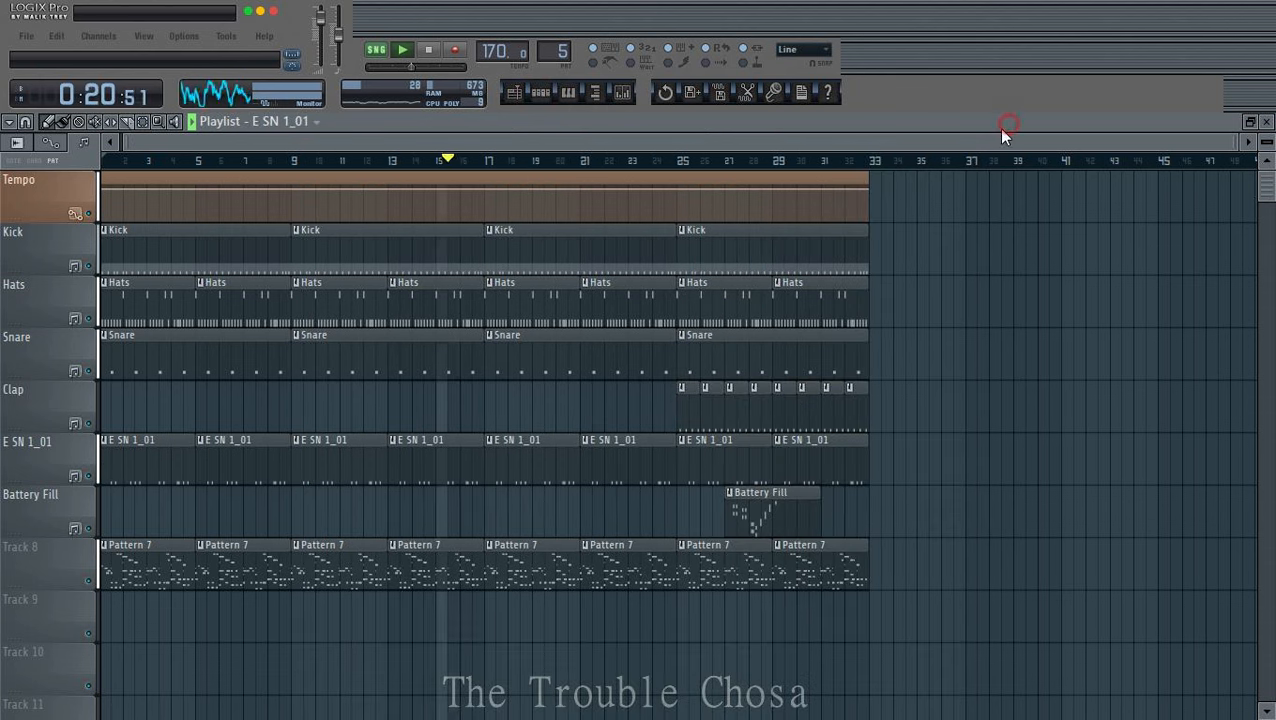
# Step: Select Pattern 7 from the playlist and open its Marimba notes in the piano roll to examine both phrases
pyautogui.click(225, 570)
pyautogui.click(542, 95)
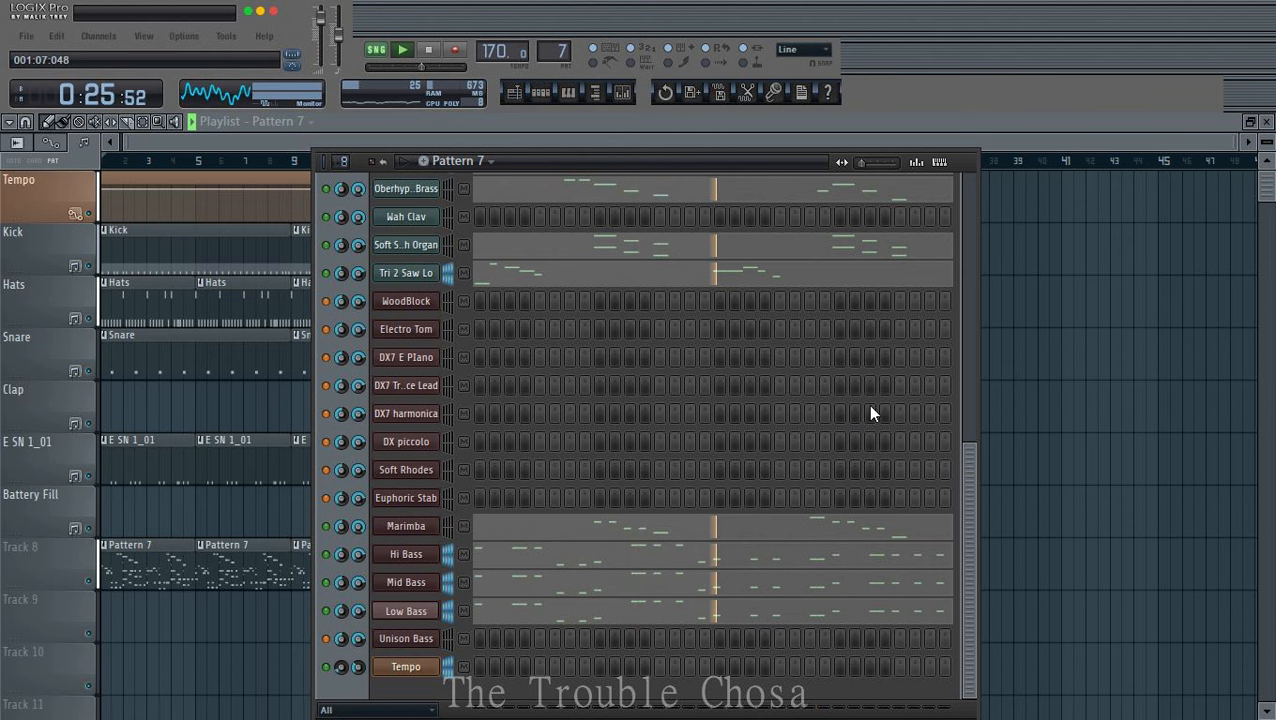
pyautogui.click(626, 528)
pyautogui.scroll(-2, 560, 165)
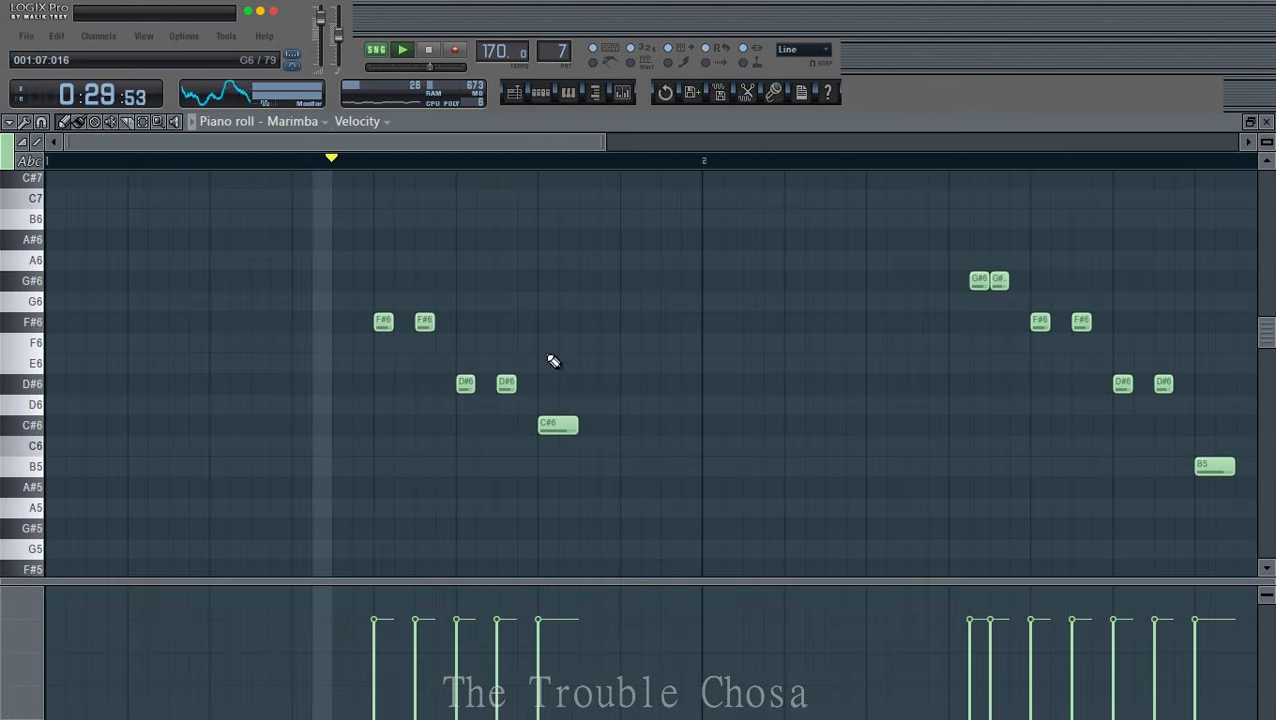
pyautogui.scroll(-2, 456, 177)
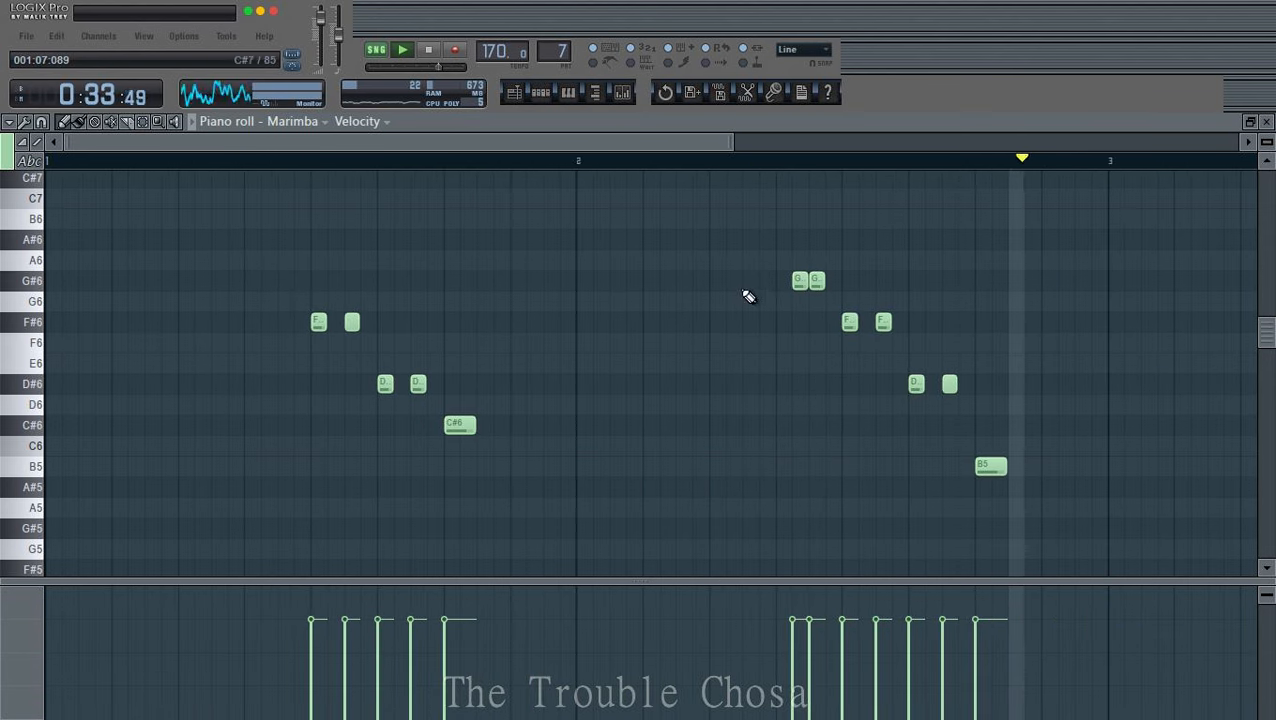
# Step: Try the first G#6 note of the second Marimba phrase at F#6, restore it to G#6, and close the piano roll
pyautogui.moveTo(798, 308); pyautogui.dragTo(800, 324)
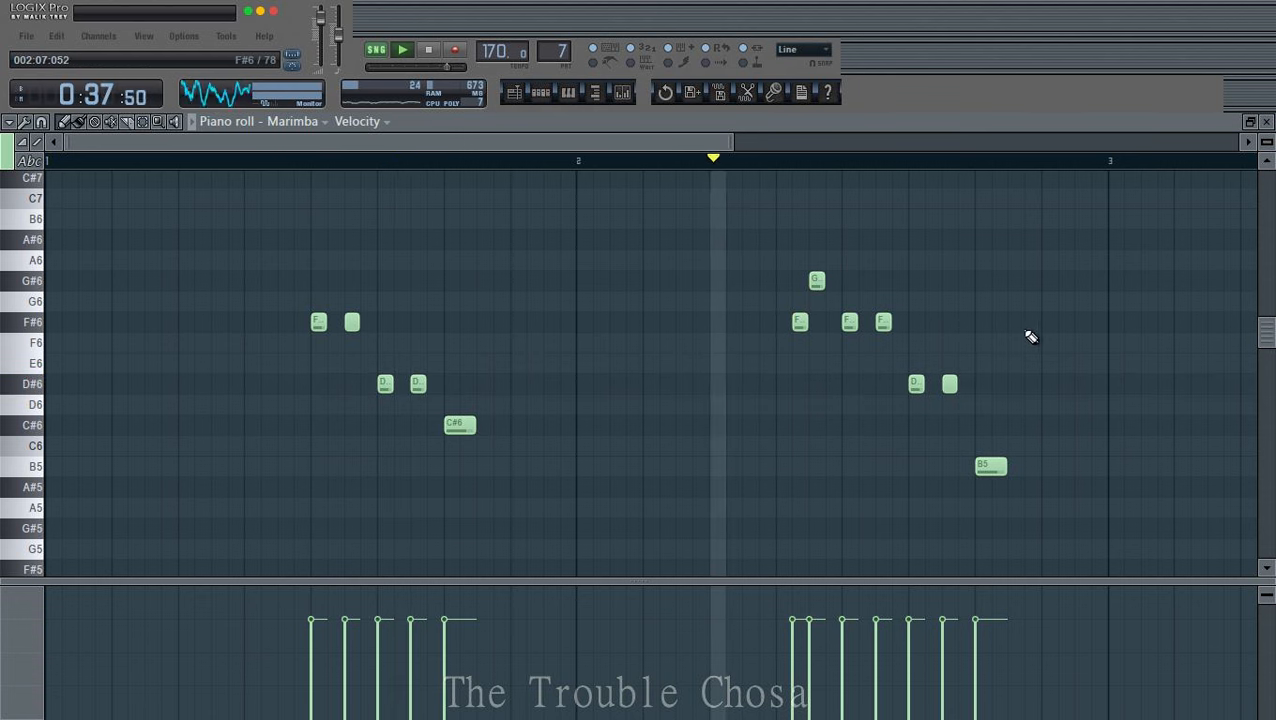
pyautogui.moveTo(800, 327); pyautogui.dragTo(800, 281)
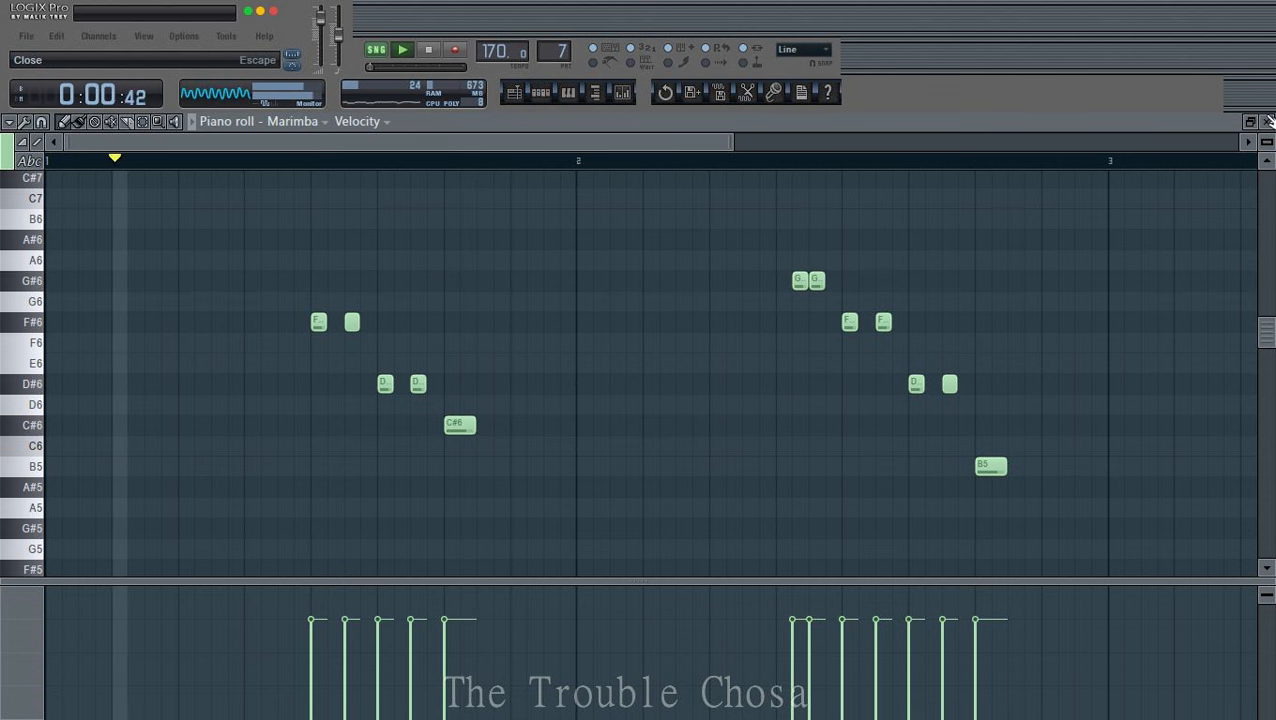
pyautogui.press('F7')
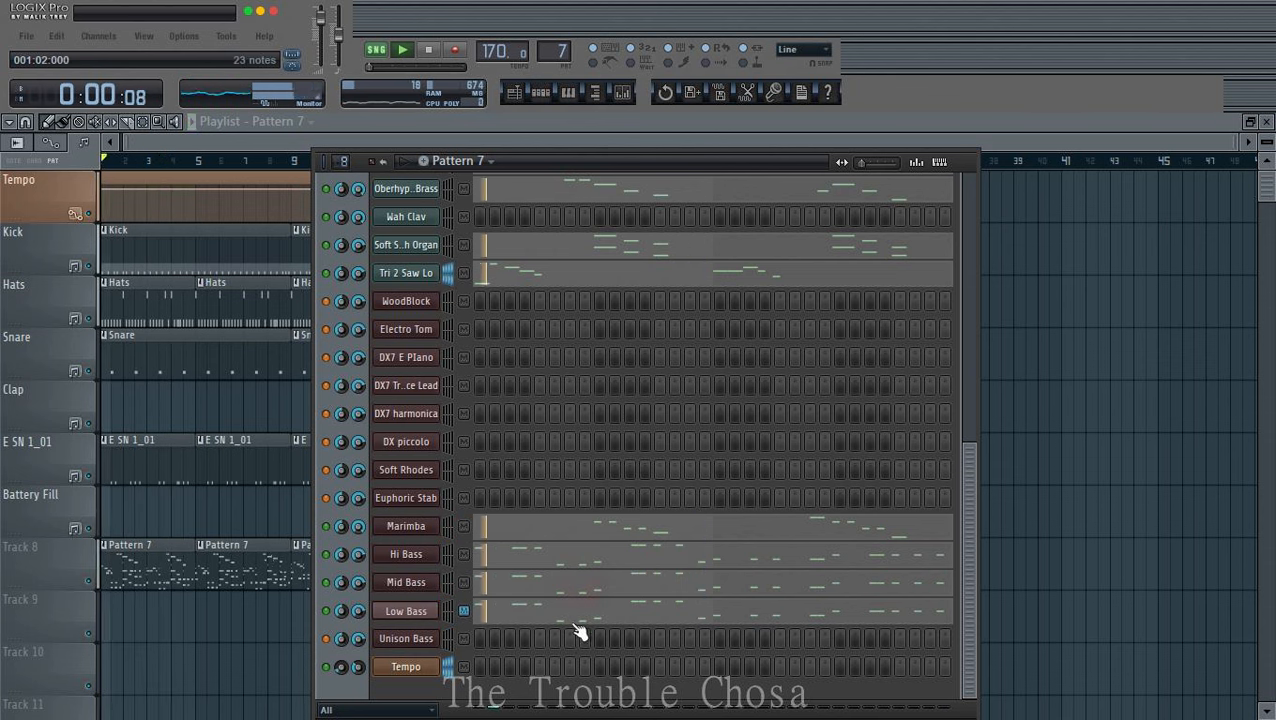
# Step: Copy the notes of the Tri 2 Saw Lo channel and paste them into the Wah Clav channel
pyautogui.scroll(5, 620, 543)
pyautogui.scroll(-3, 410, 538)
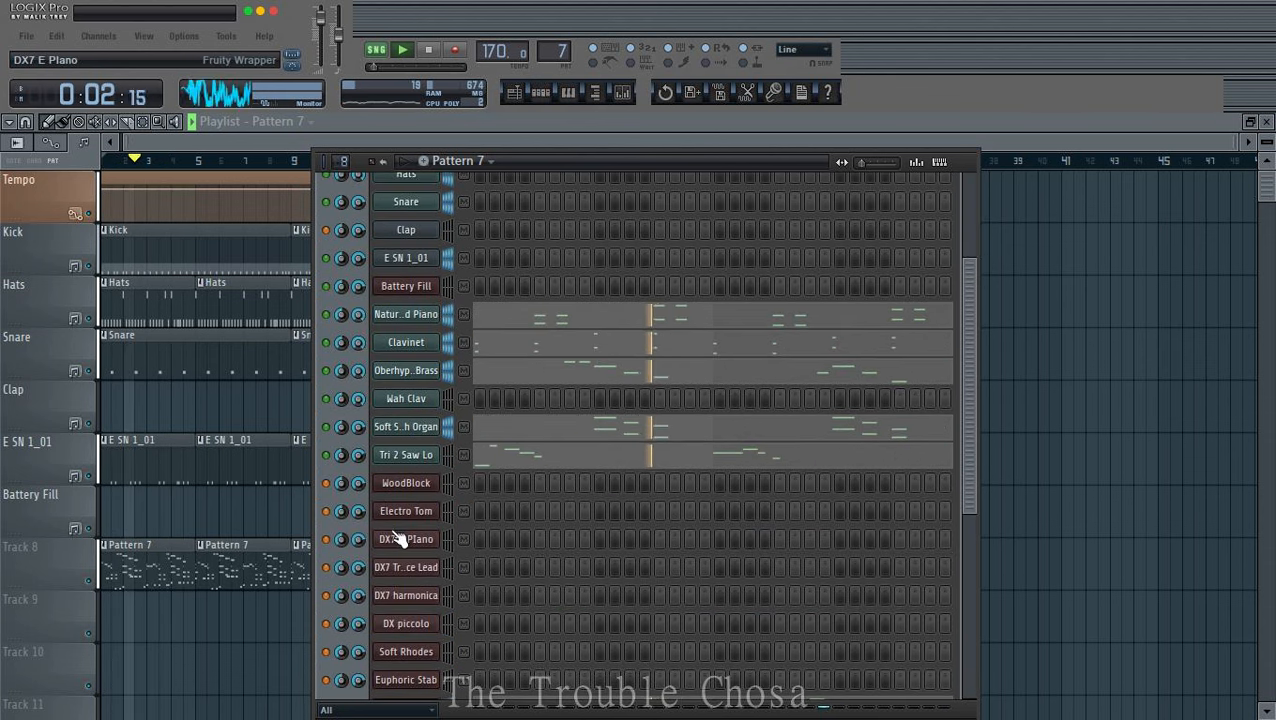
pyautogui.rightClick(428, 458)
pyautogui.moveTo(520, 544)
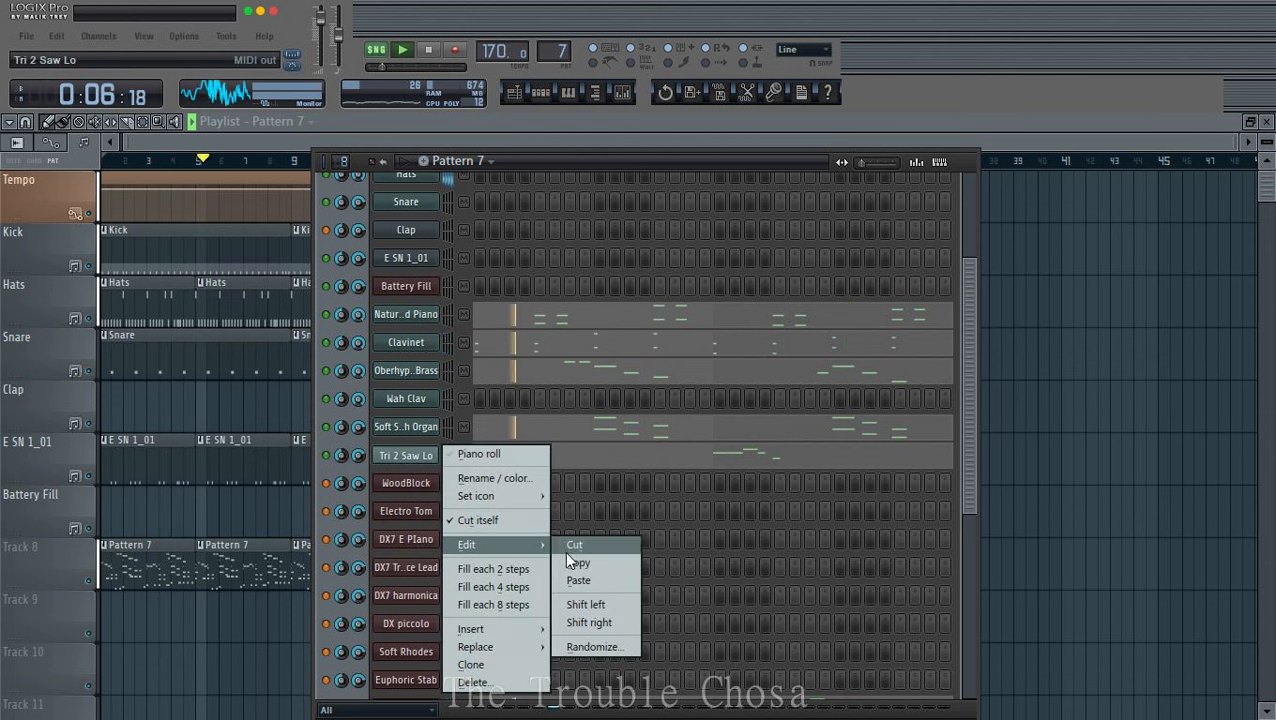
pyautogui.click(583, 562)
pyautogui.rightClick(415, 398)
pyautogui.moveTo(430, 487)
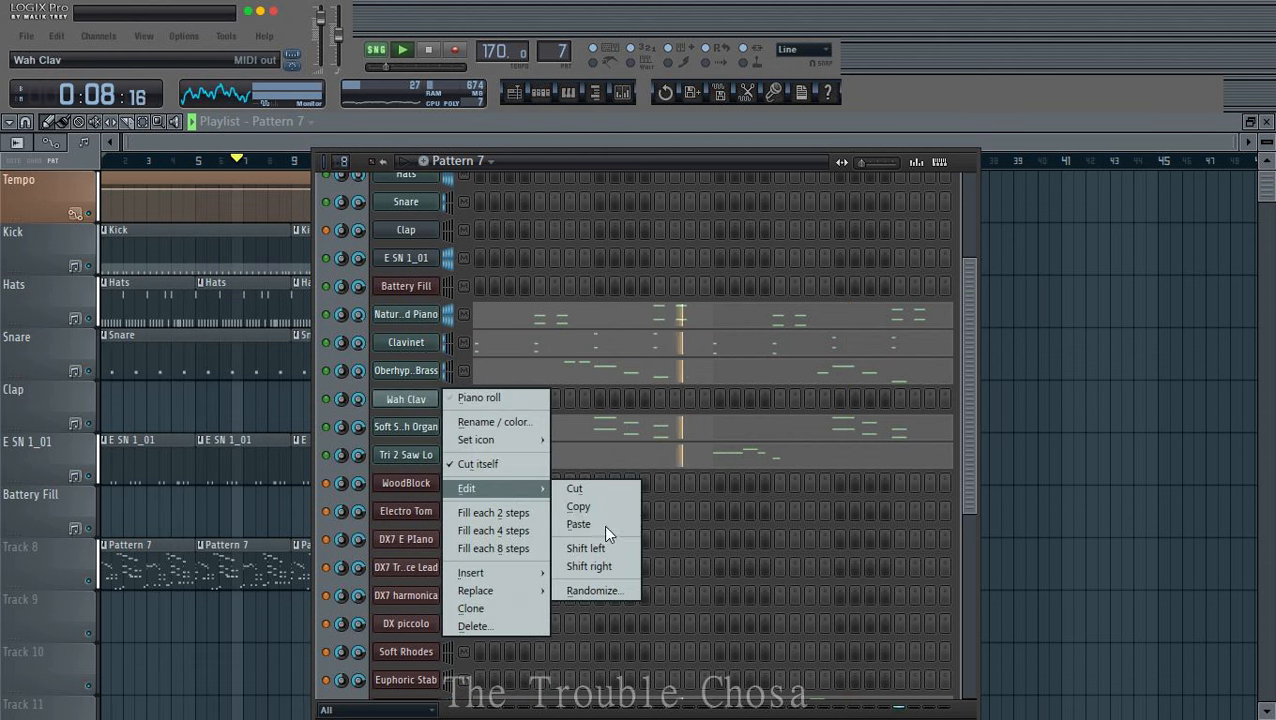
pyautogui.click(594, 522)
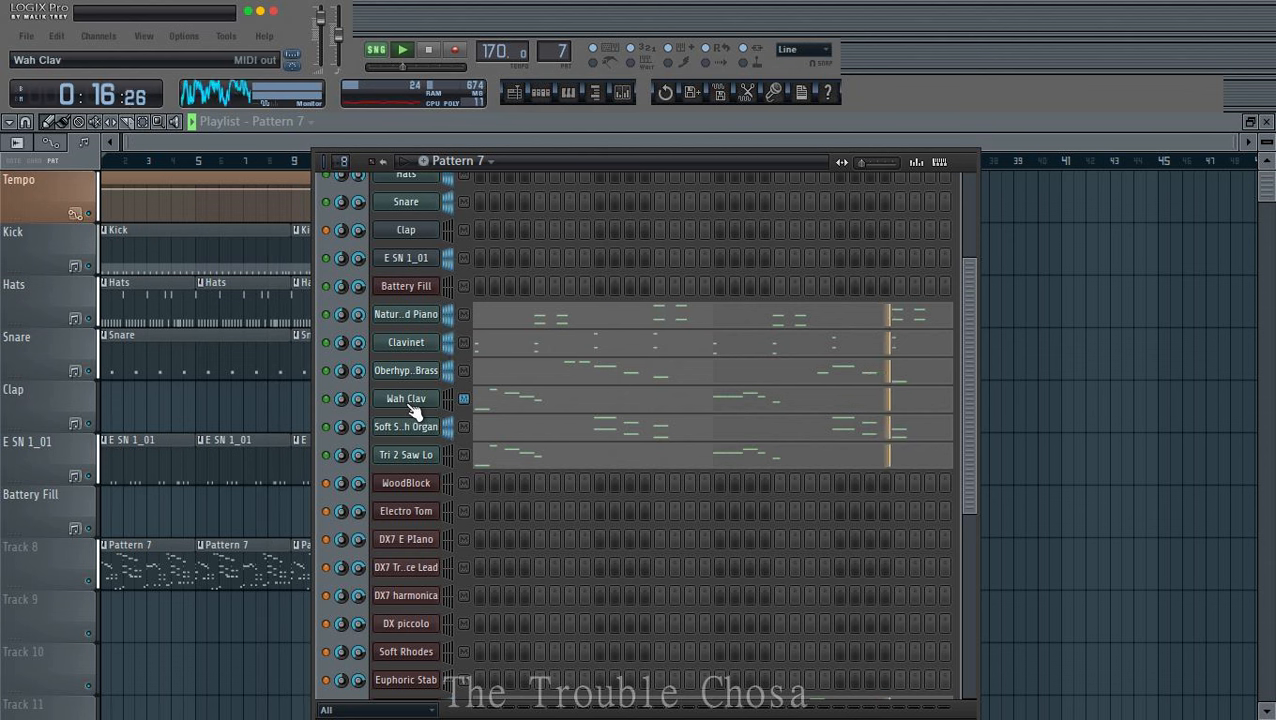
# Step: Open the Hypersonic plug-in and load the Marimba patch from Mallets into slot 04 in place of Wah Clav
pyautogui.scroll(3, 600, 207)
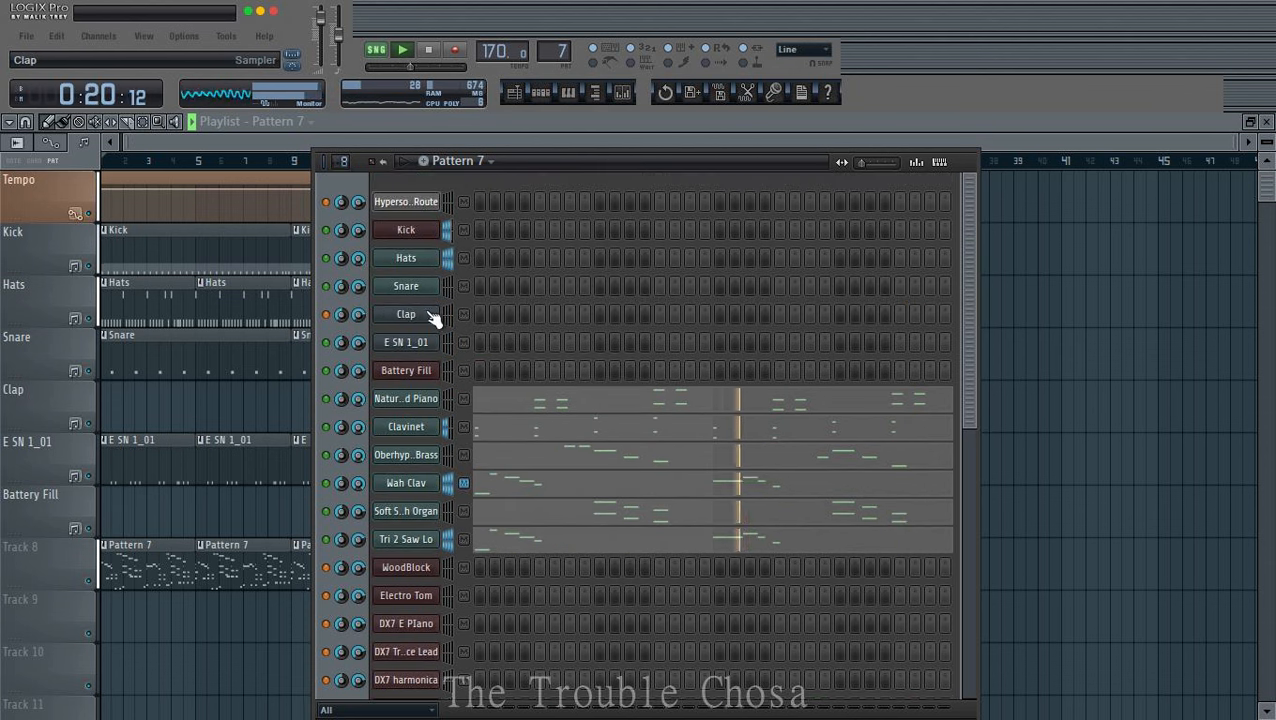
pyautogui.click(425, 204)
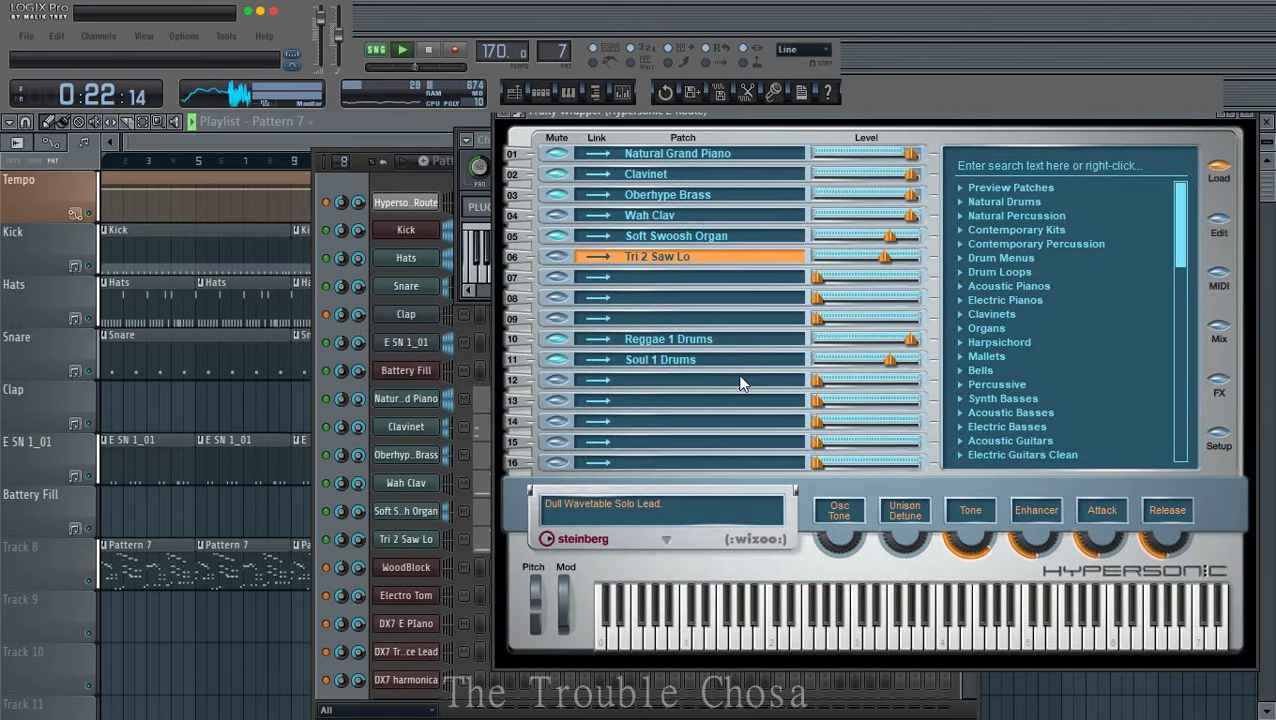
pyautogui.rightClick(660, 218)
pyautogui.click(988, 358)
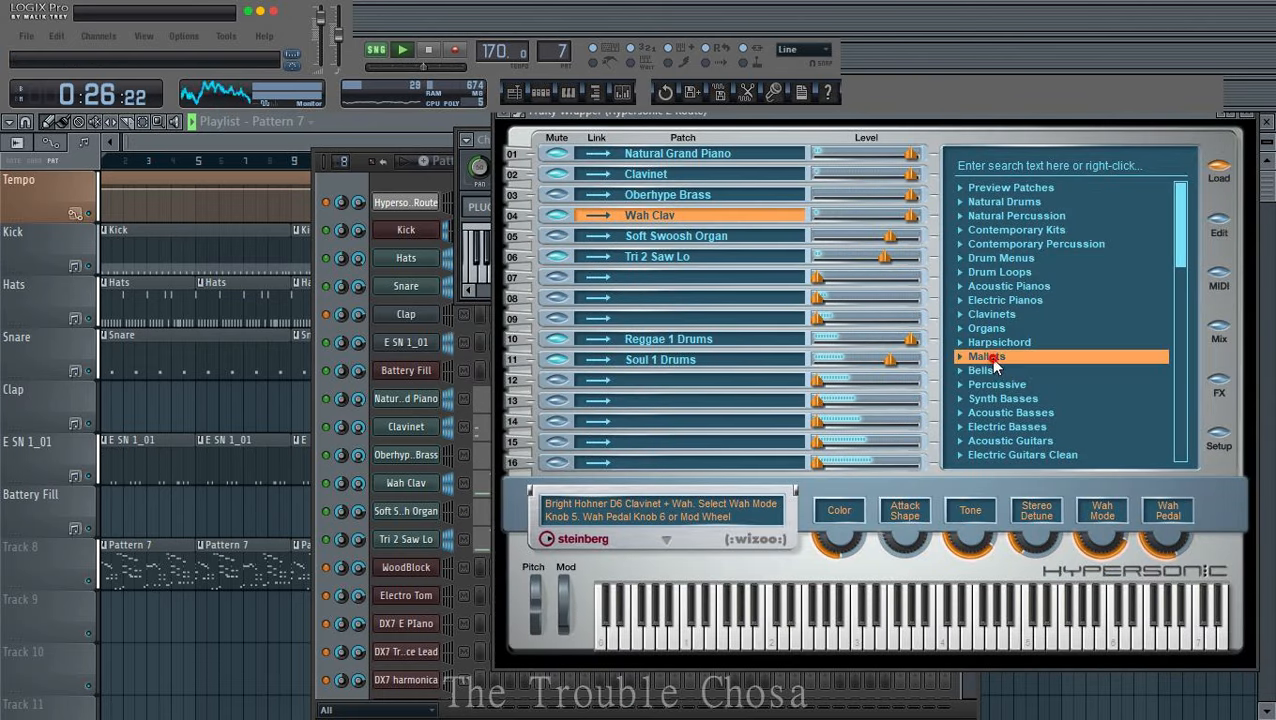
pyautogui.click(990, 357)
pyautogui.doubleClick(1025, 398)
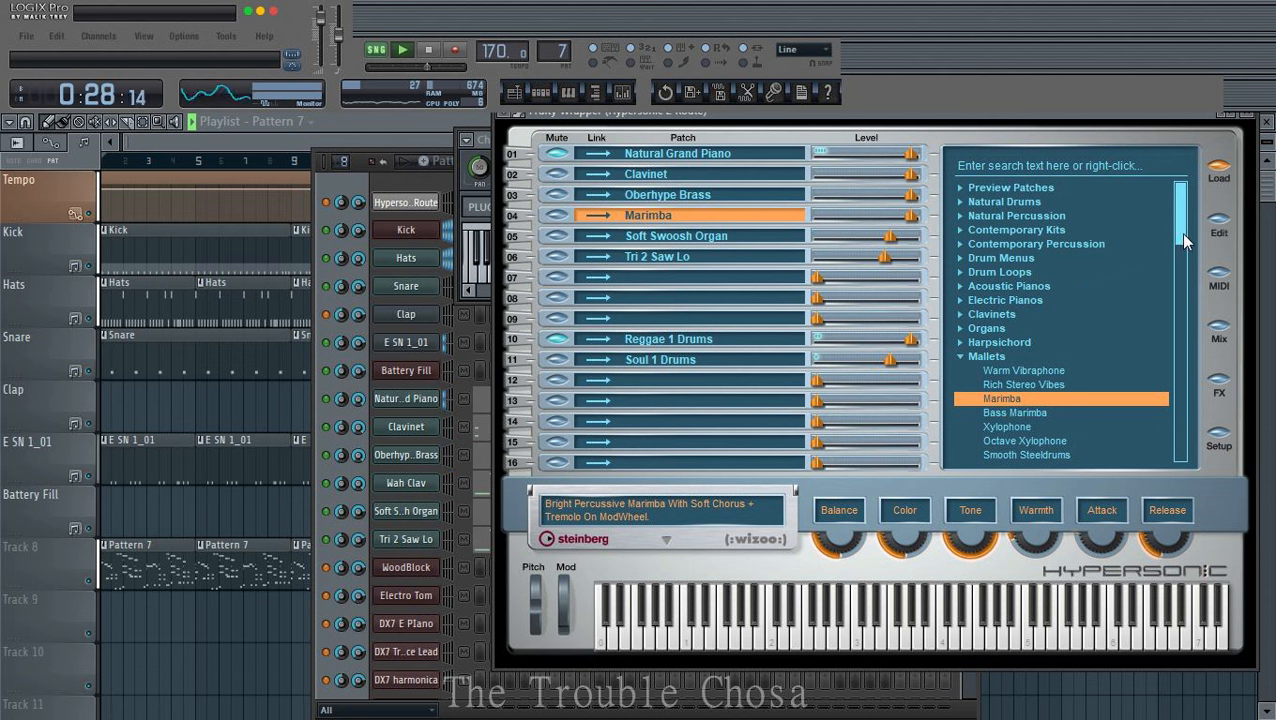
# Step: Replace the slot 04 patch with Smooth Steeldrums from the Mallets category
pyautogui.scroll(-4, 1176, 246)
pyautogui.click(1034, 300)
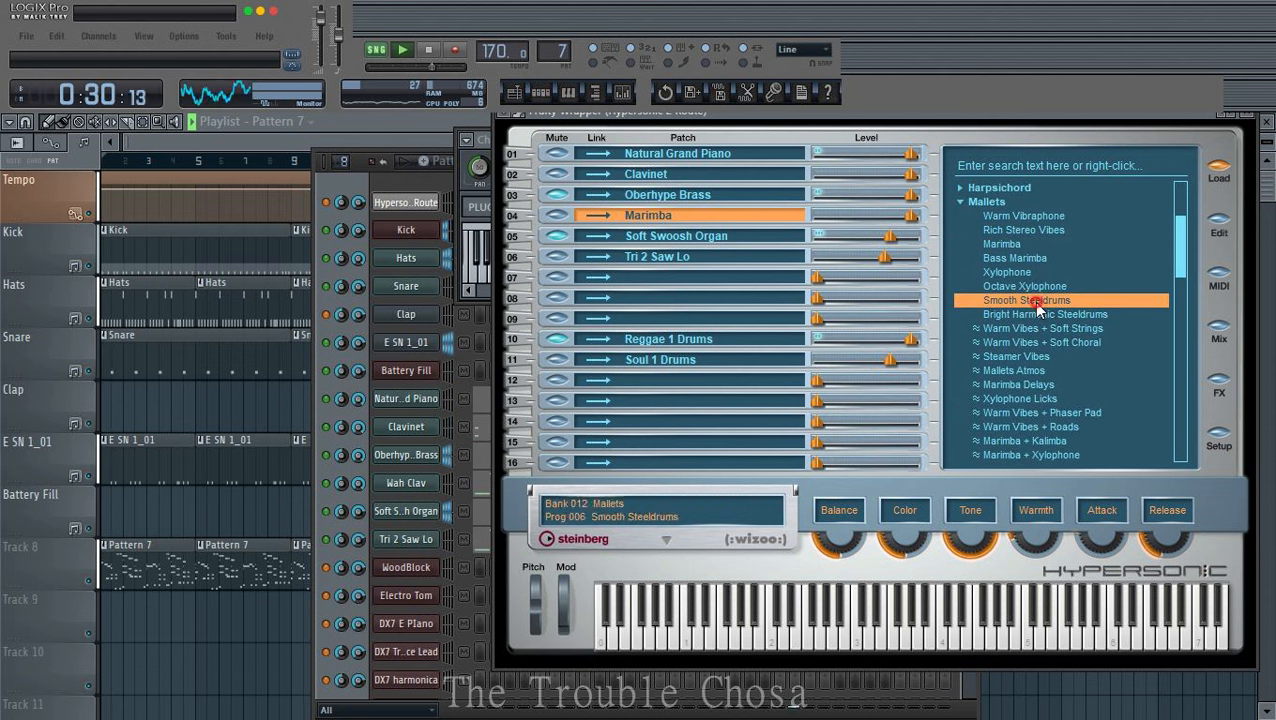
pyautogui.doubleClick(1034, 300)
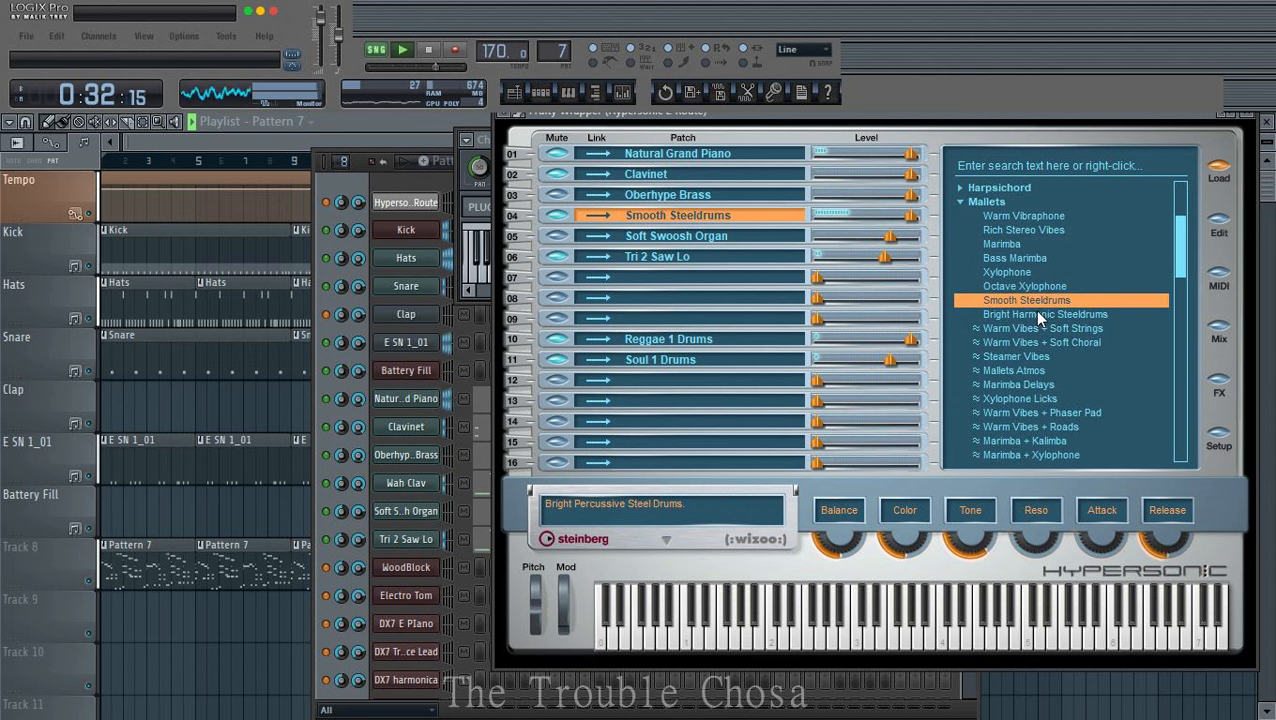
# Step: Copy the Smooth Steeldrums patch name from Hypersonic slot 04 and close the plug-in and its channel settings
pyautogui.doubleClick(702, 215)
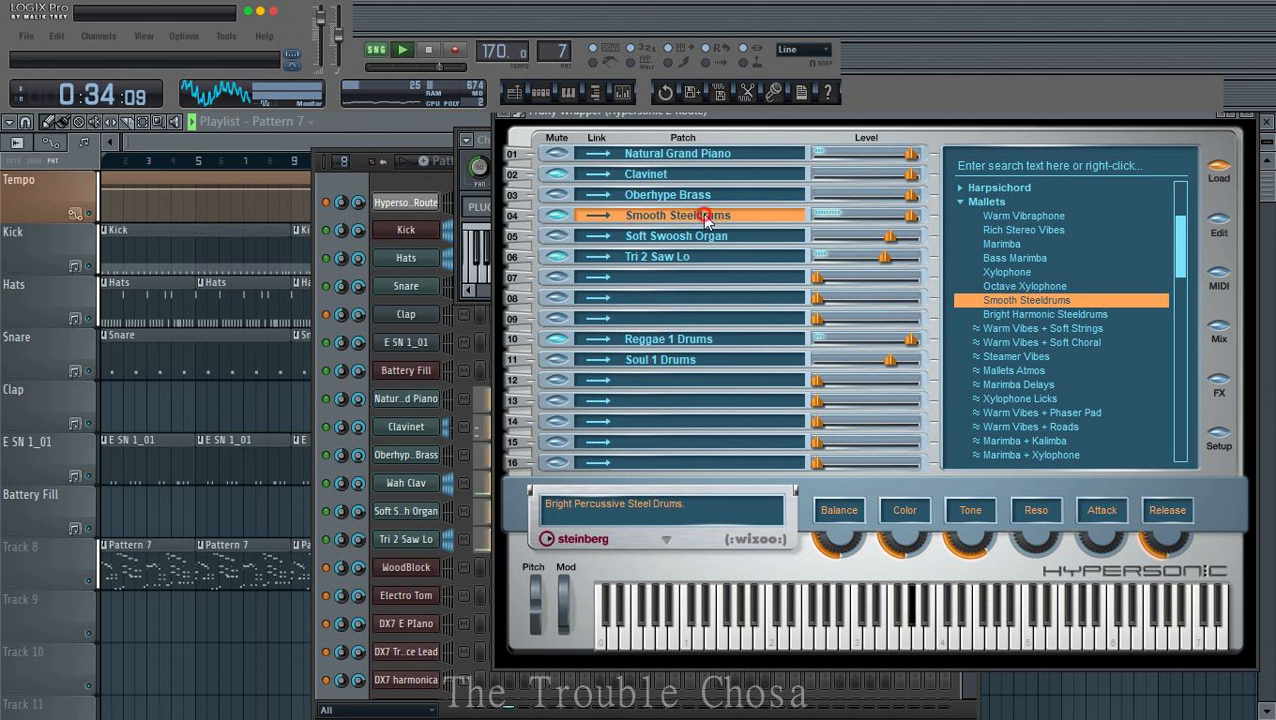
pyautogui.rightClick(704, 215)
pyautogui.click(748, 275)
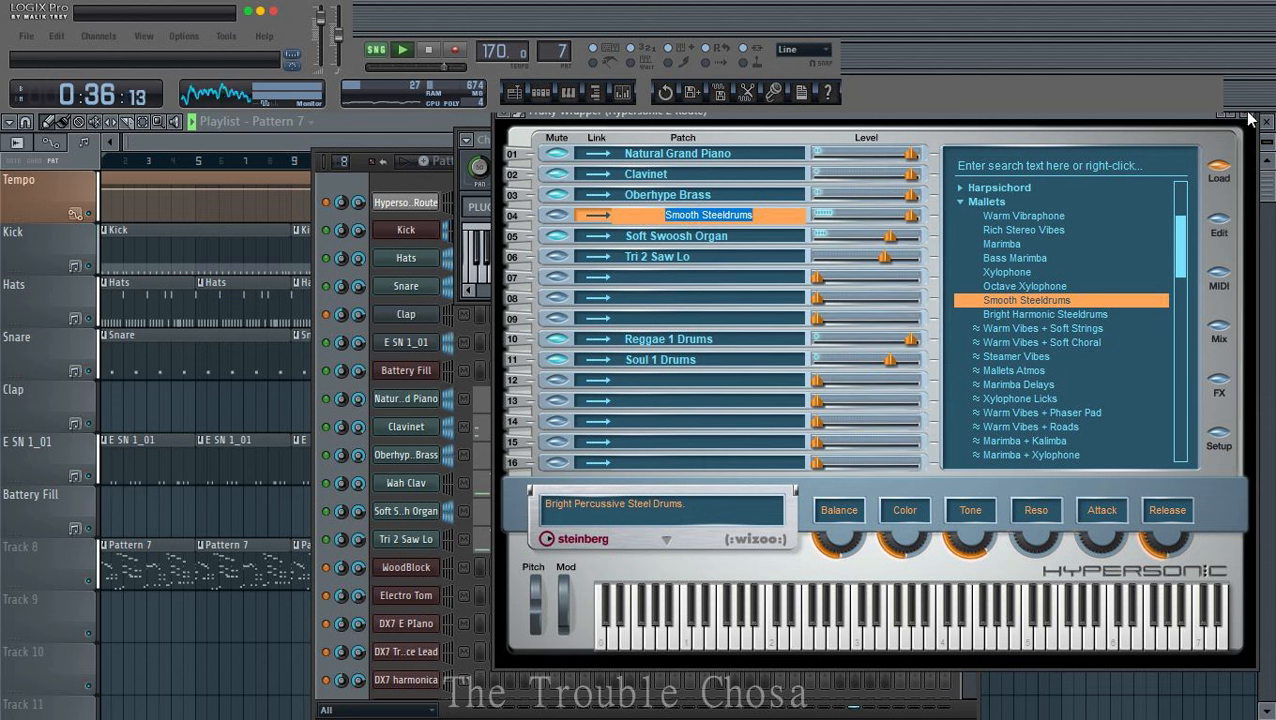
pyautogui.click(1252, 118)
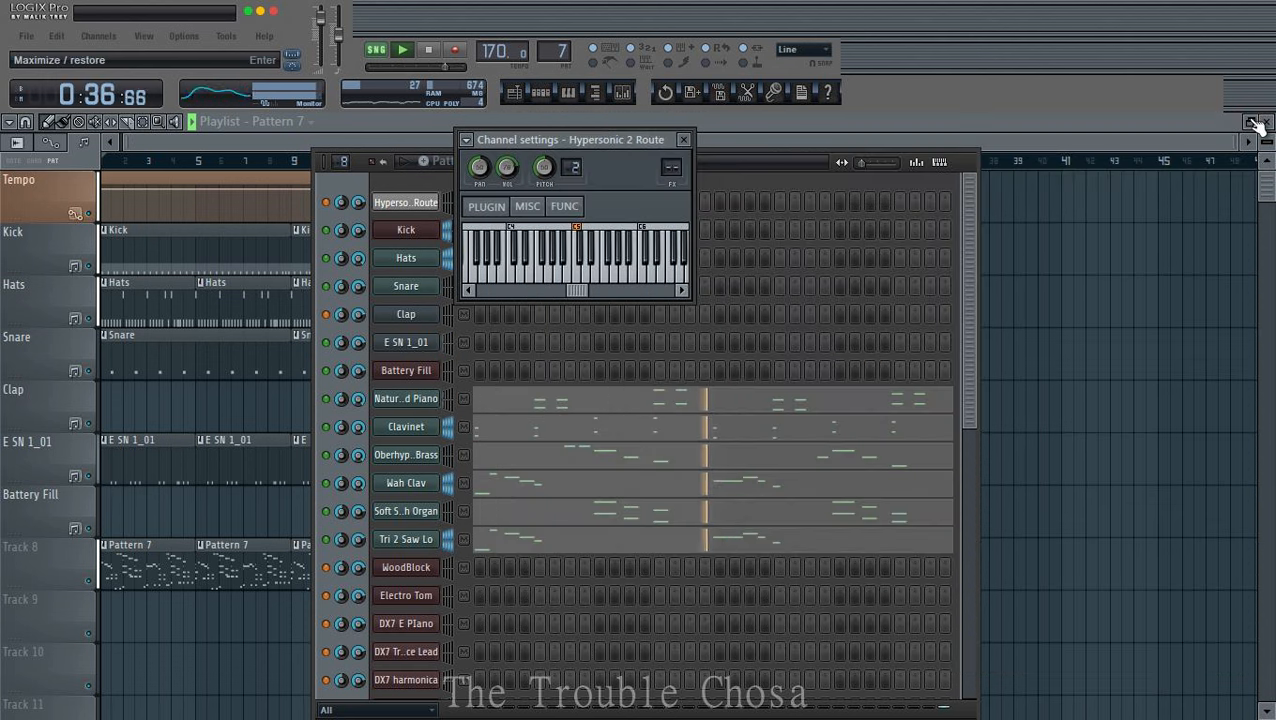
pyautogui.click(684, 141)
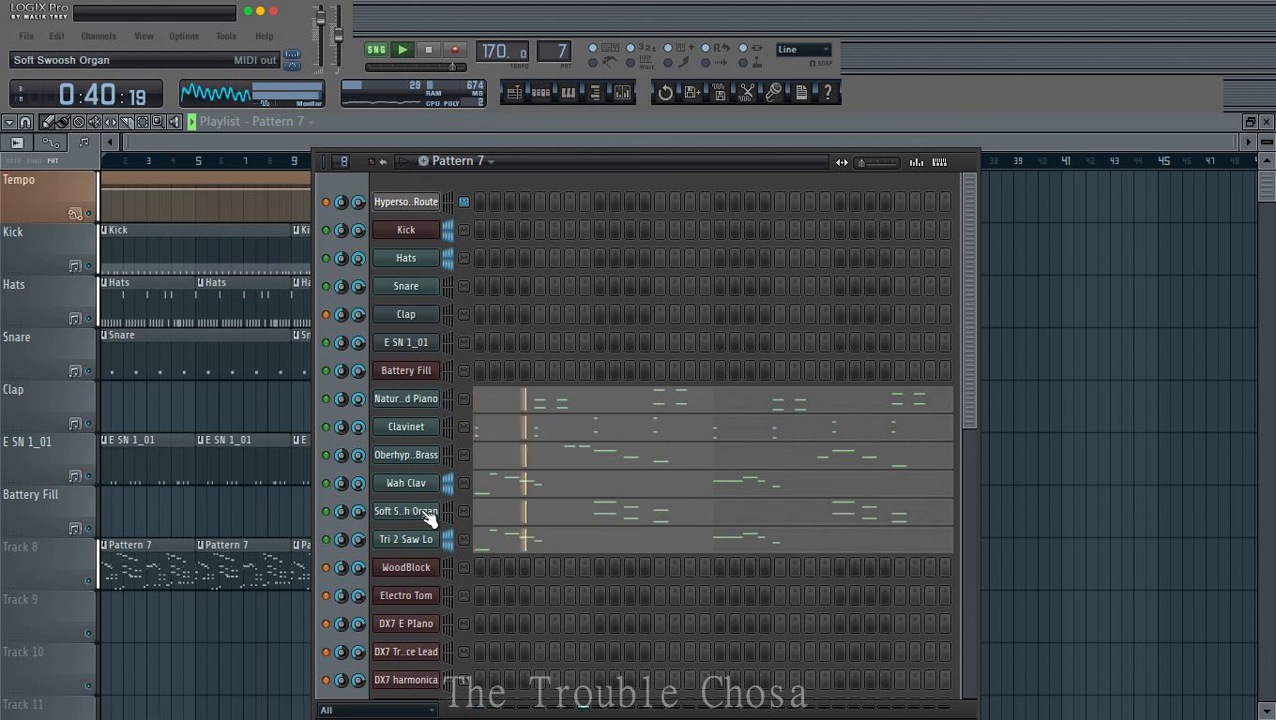
# Step: Rename the Wah Clav channel as Smooth Steeldrums using the copied patch name
pyautogui.rightClick(410, 484)
pyautogui.click(455, 490)
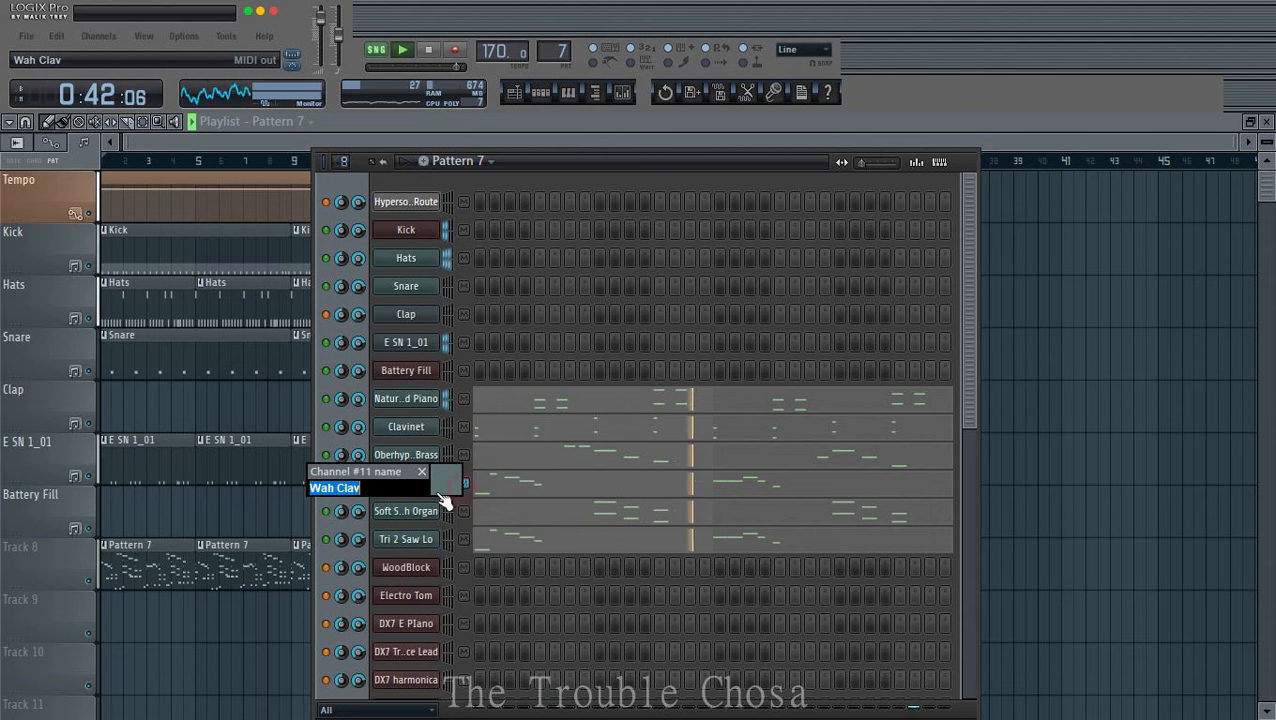
pyautogui.rightClick(352, 488)
pyautogui.click(408, 311)
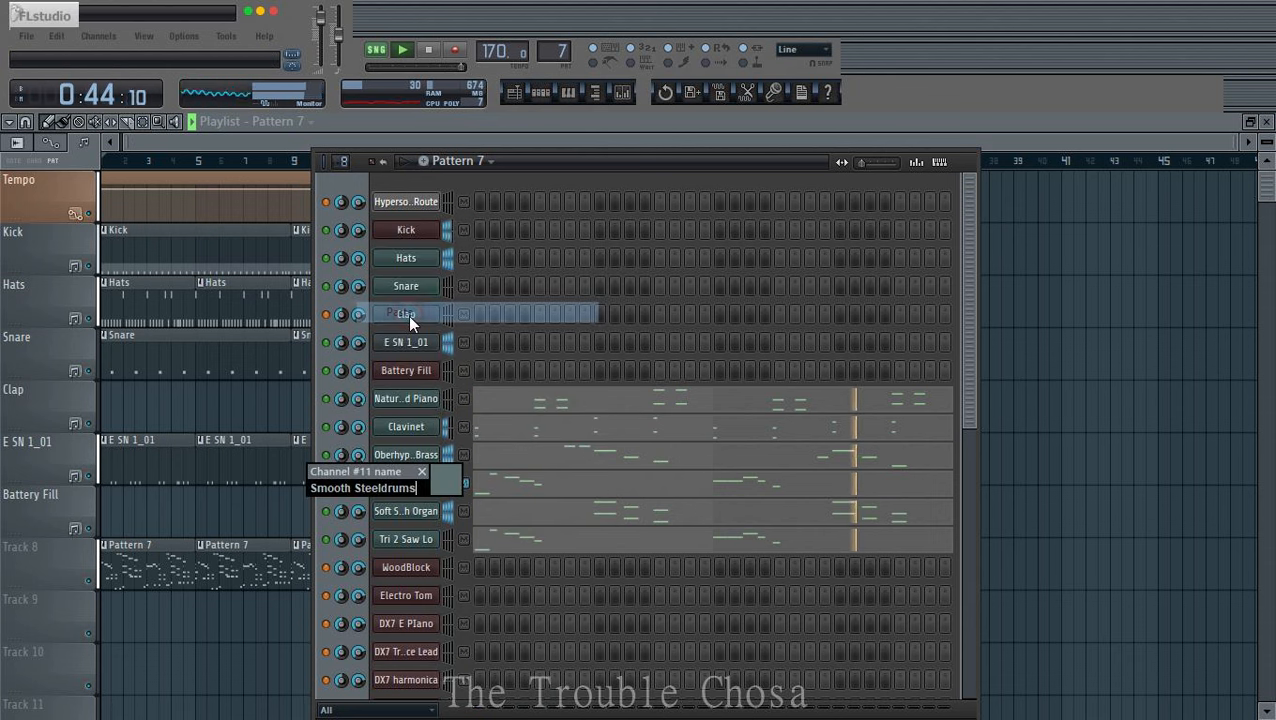
pyautogui.press('Return')
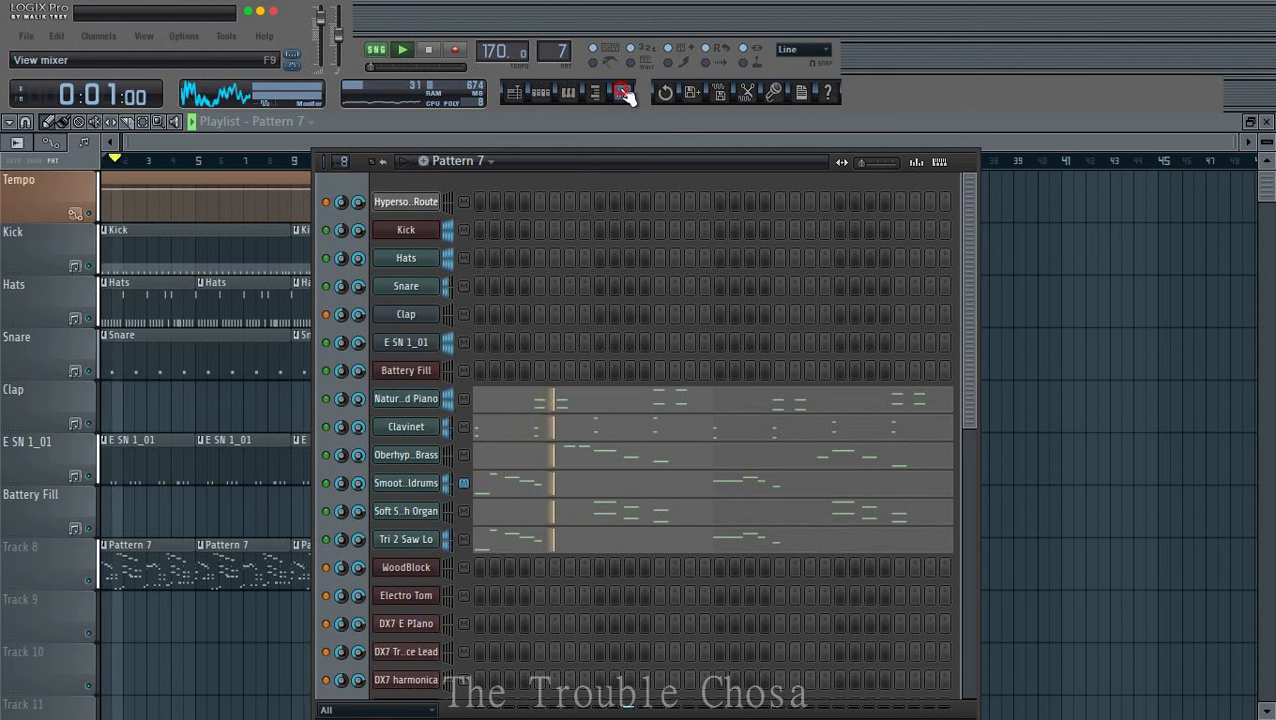
# Step: Open the mixer and rename the Wah Clav track, insert 23, as Smooth Steeldrums
pyautogui.click(622, 92)
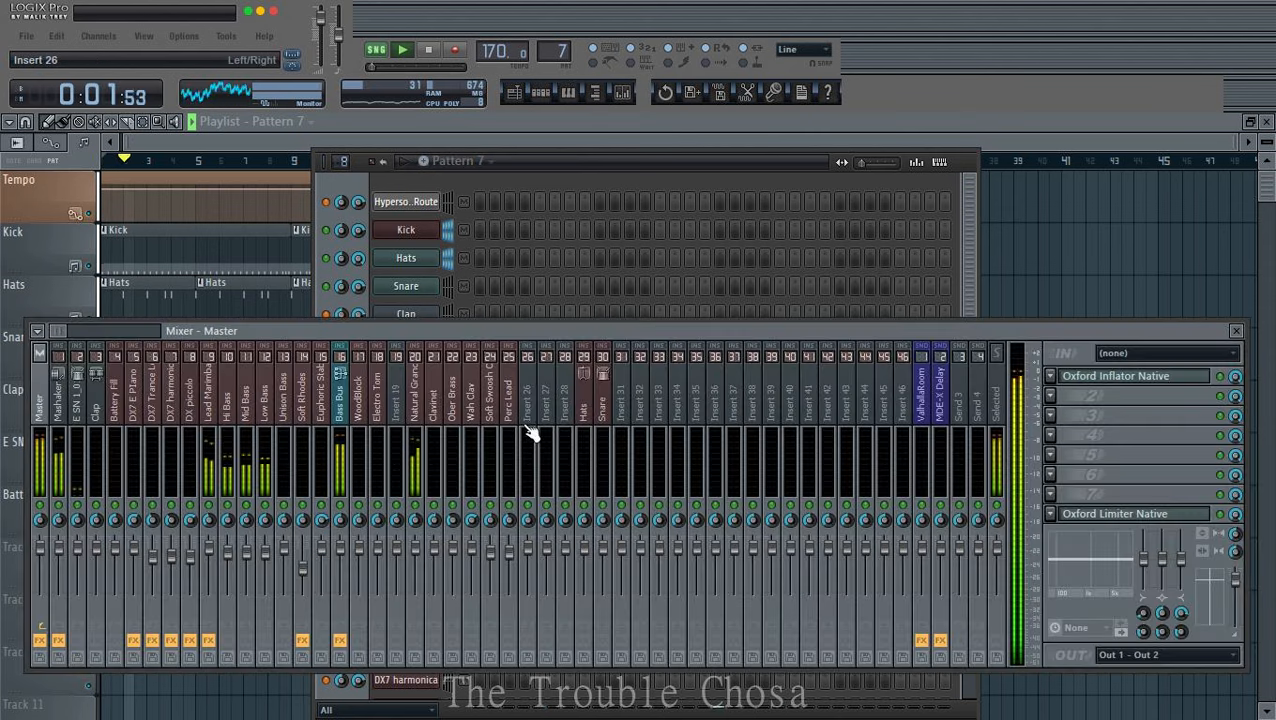
pyautogui.rightClick(470, 413)
pyautogui.click(512, 484)
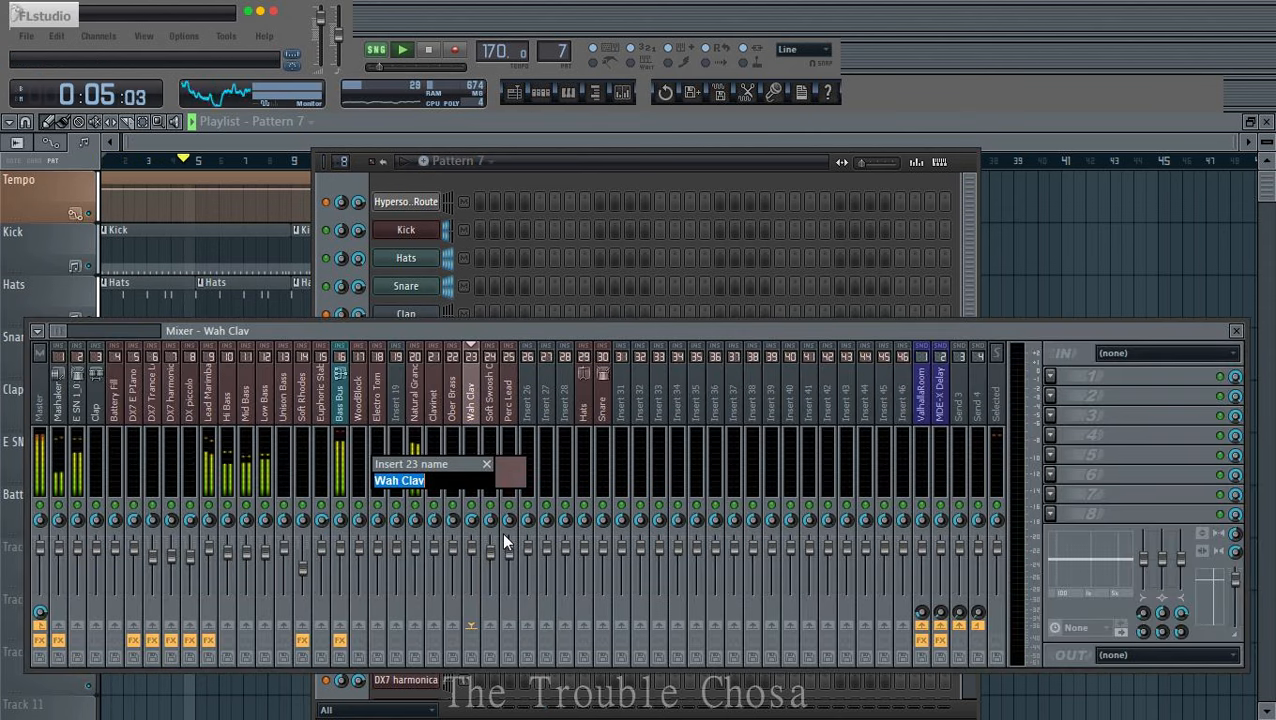
pyautogui.press('BackSpace')
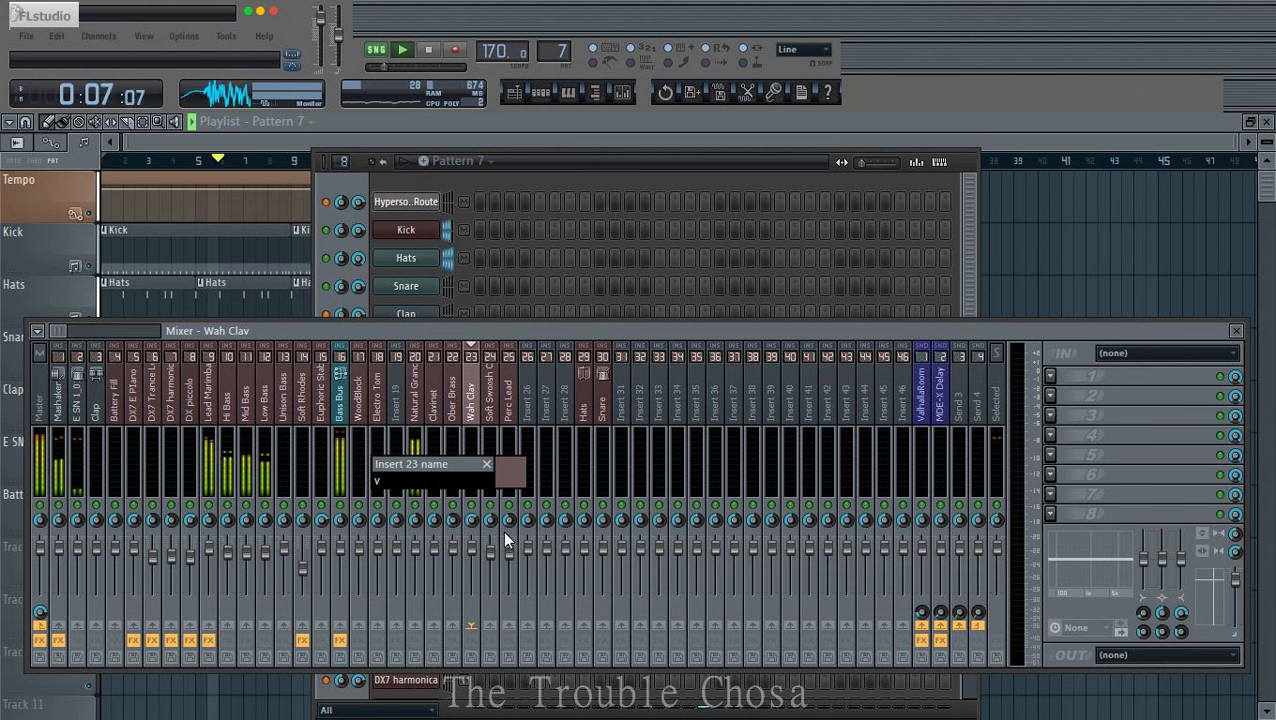
pyautogui.write('Smooth Steeldrums')
pyautogui.press('Return')
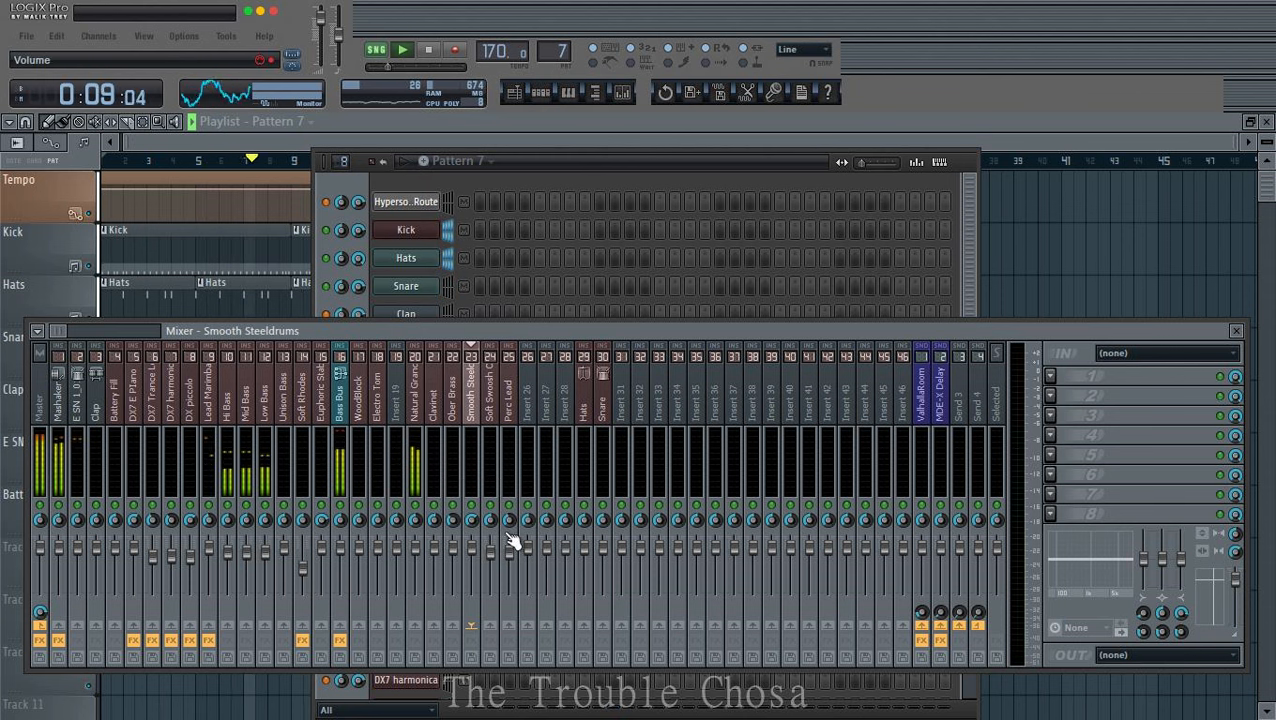
# Step: Rename the Perc Lead mixer track, insert 25, as Tri 2 SAW and return to the playlist
pyautogui.click(507, 400)
pyautogui.rightClick(507, 400)
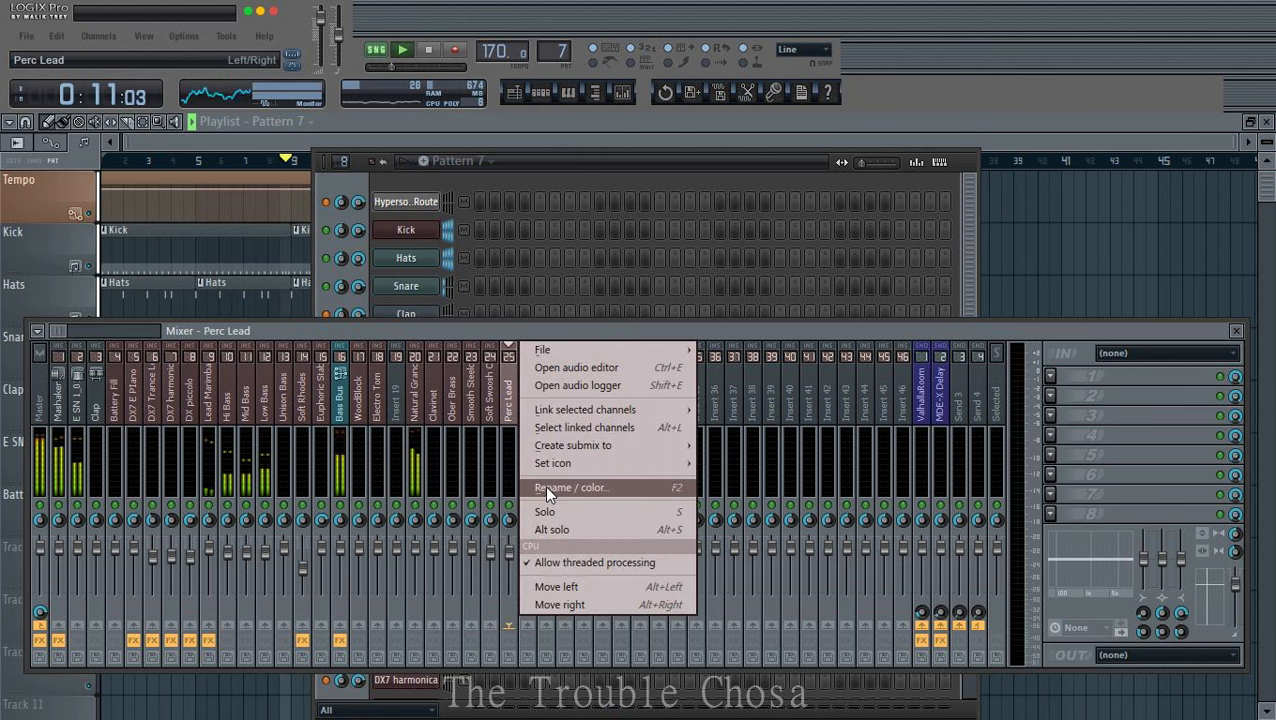
pyautogui.click(544, 484)
pyautogui.write('Tri 2 SAW')
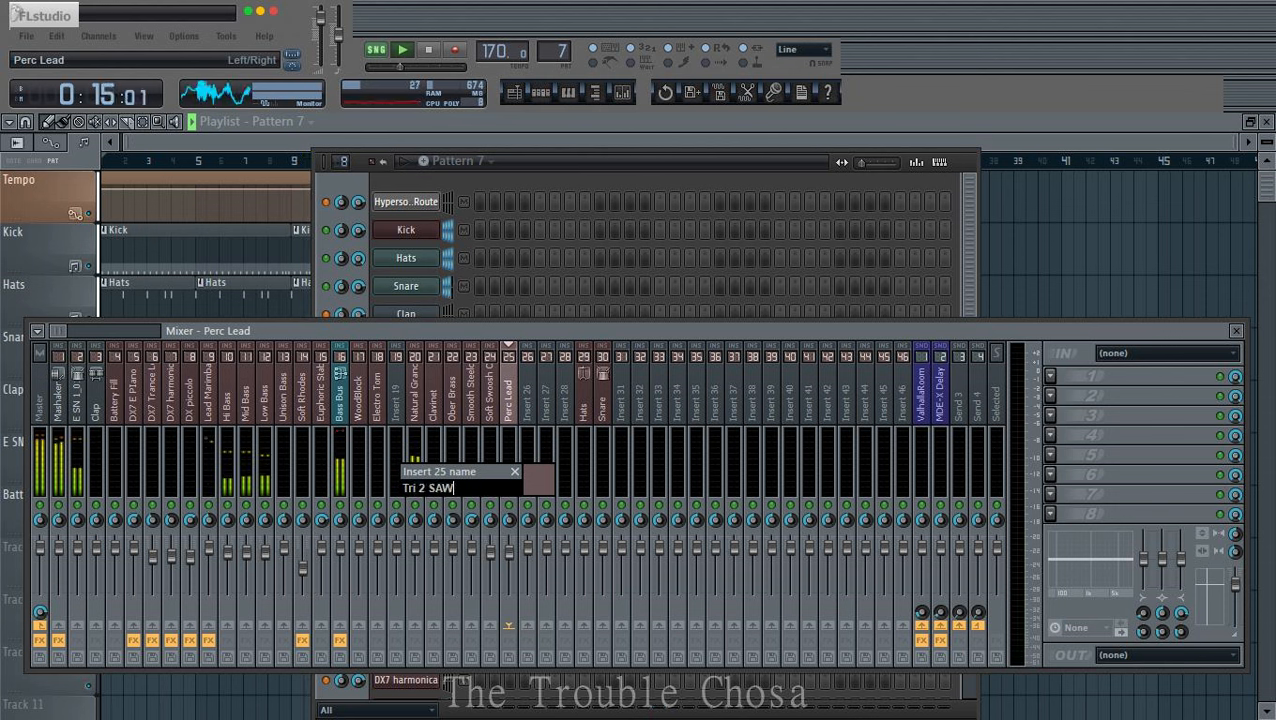
pyautogui.press('Return')
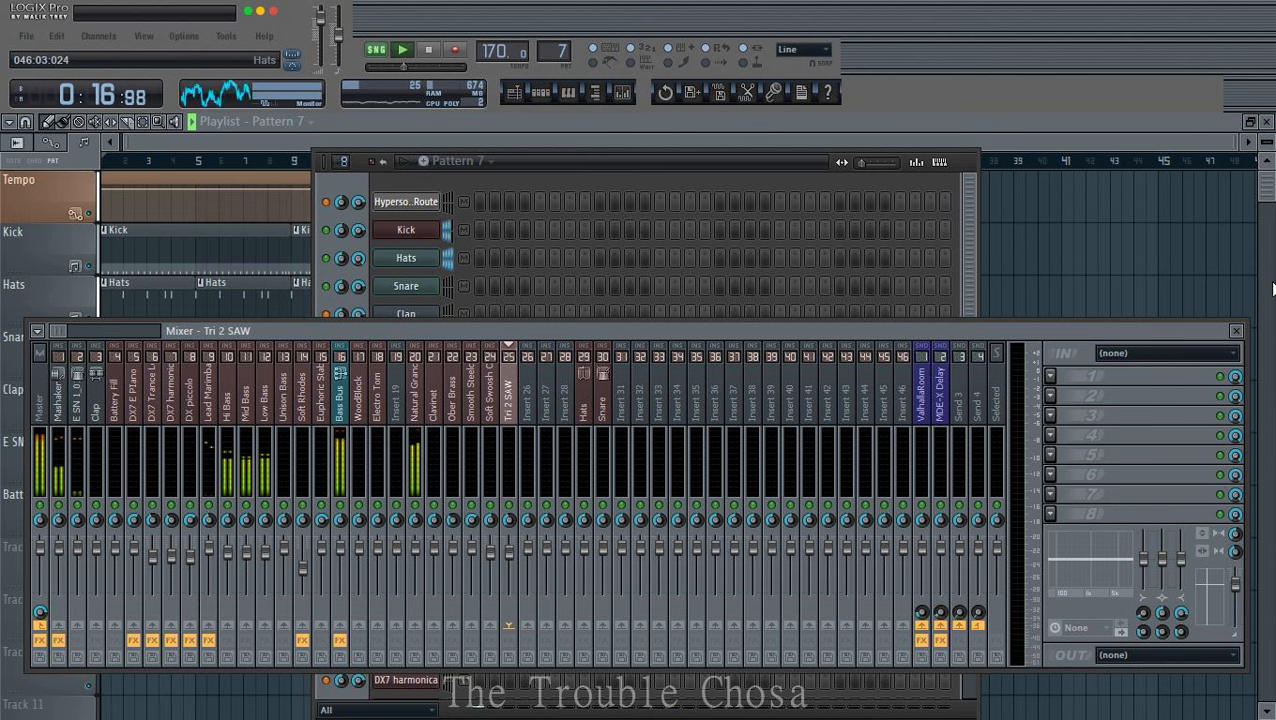
pyautogui.click(1057, 137)
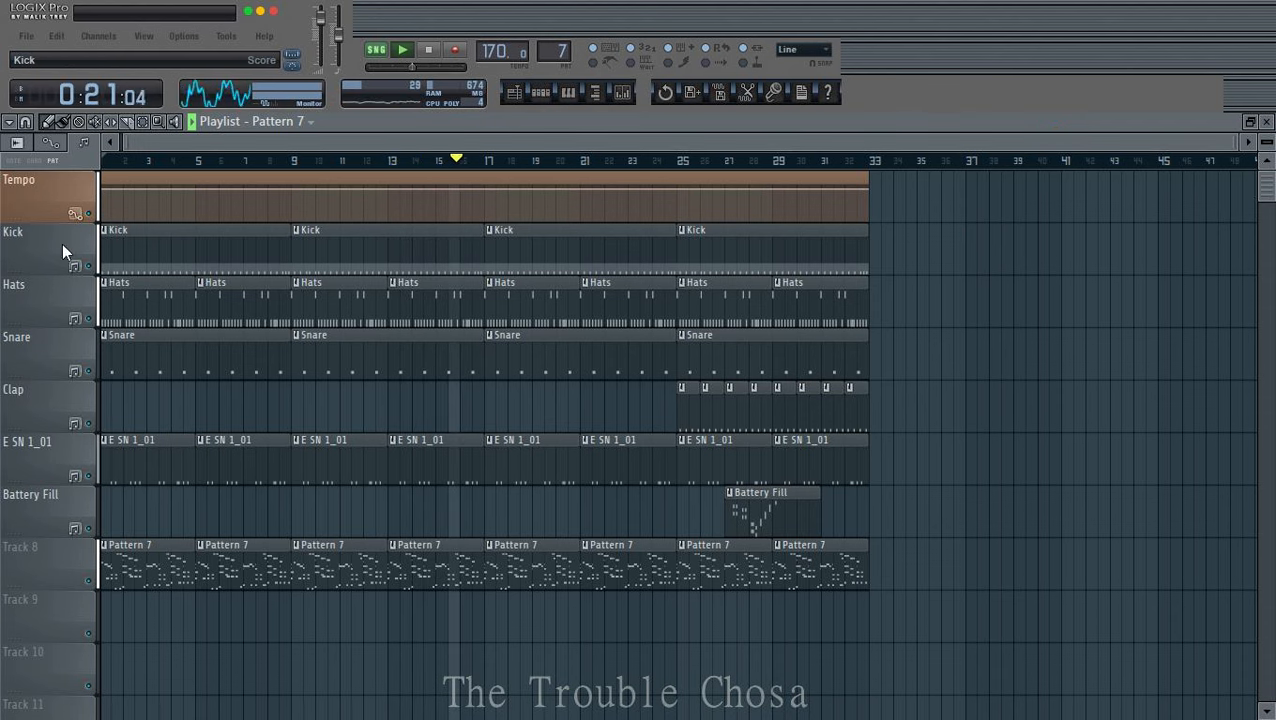
# Step: Make the last Kick clip in the playlist, starting at bar 25, a unique pattern
pyautogui.scroll(2, 288, 164)
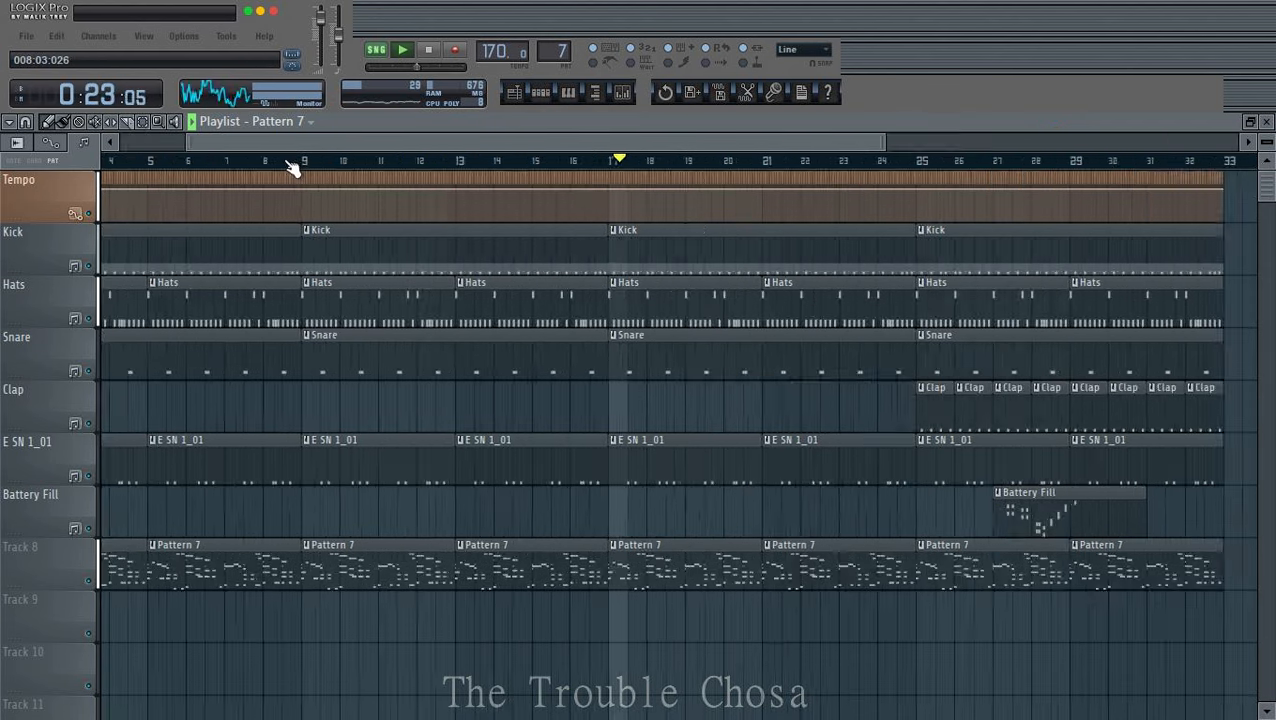
pyautogui.scroll(-2, 290, 167)
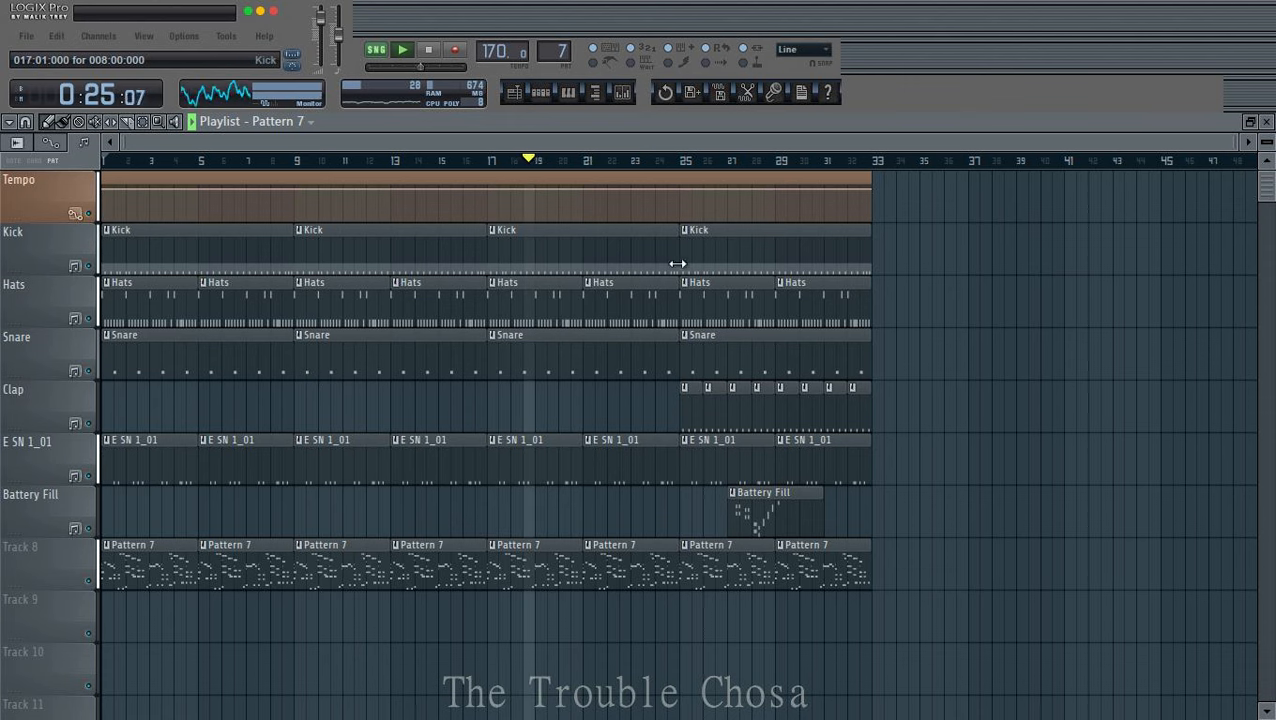
pyautogui.click(685, 234)
pyautogui.click(725, 350)
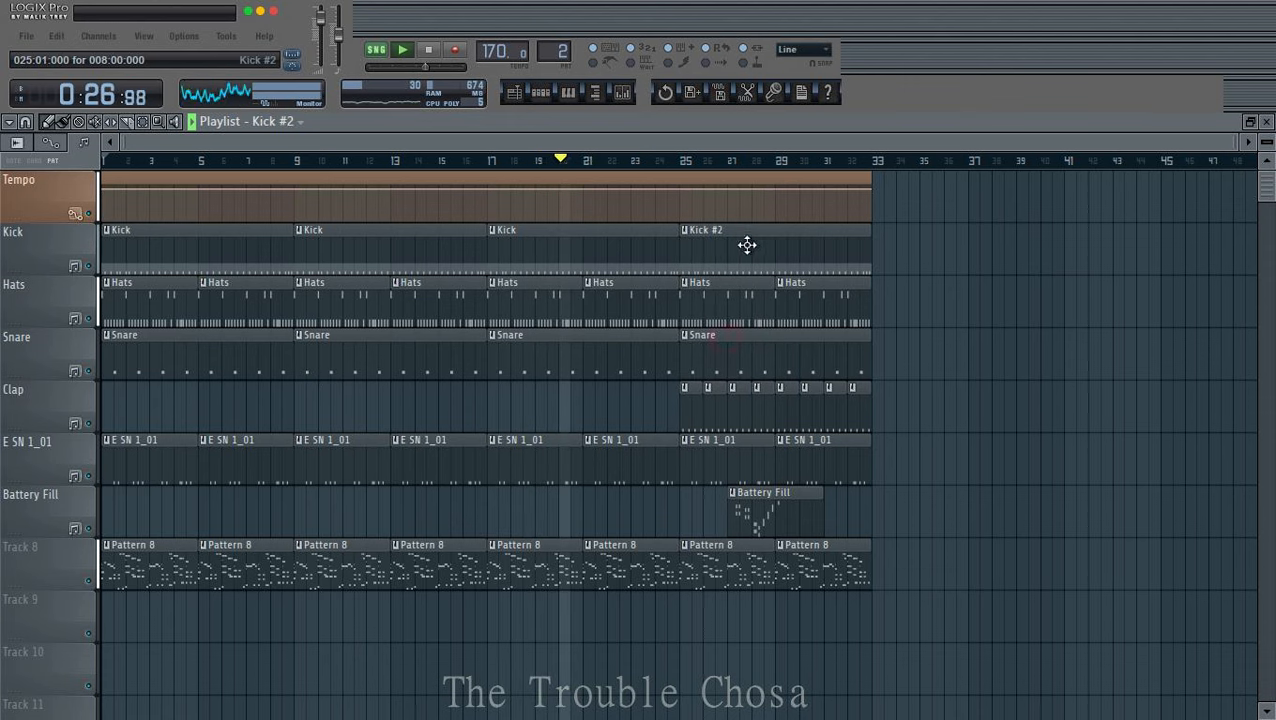
# Step: Add extra C5 kick notes around the end of bar 2 in the Kick #2 pattern and close the piano roll
pyautogui.doubleClick(746, 245)
pyautogui.scroll(-2, 620, 159)
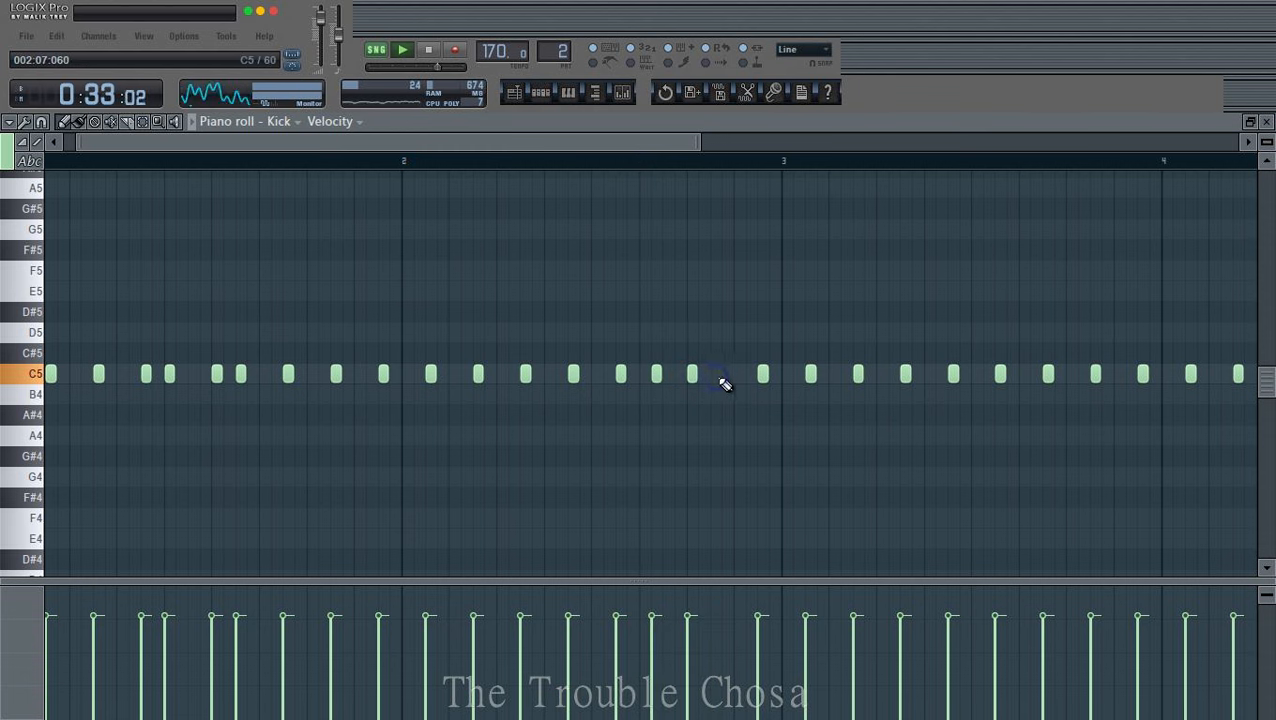
pyautogui.scroll(-2, 746, 171)
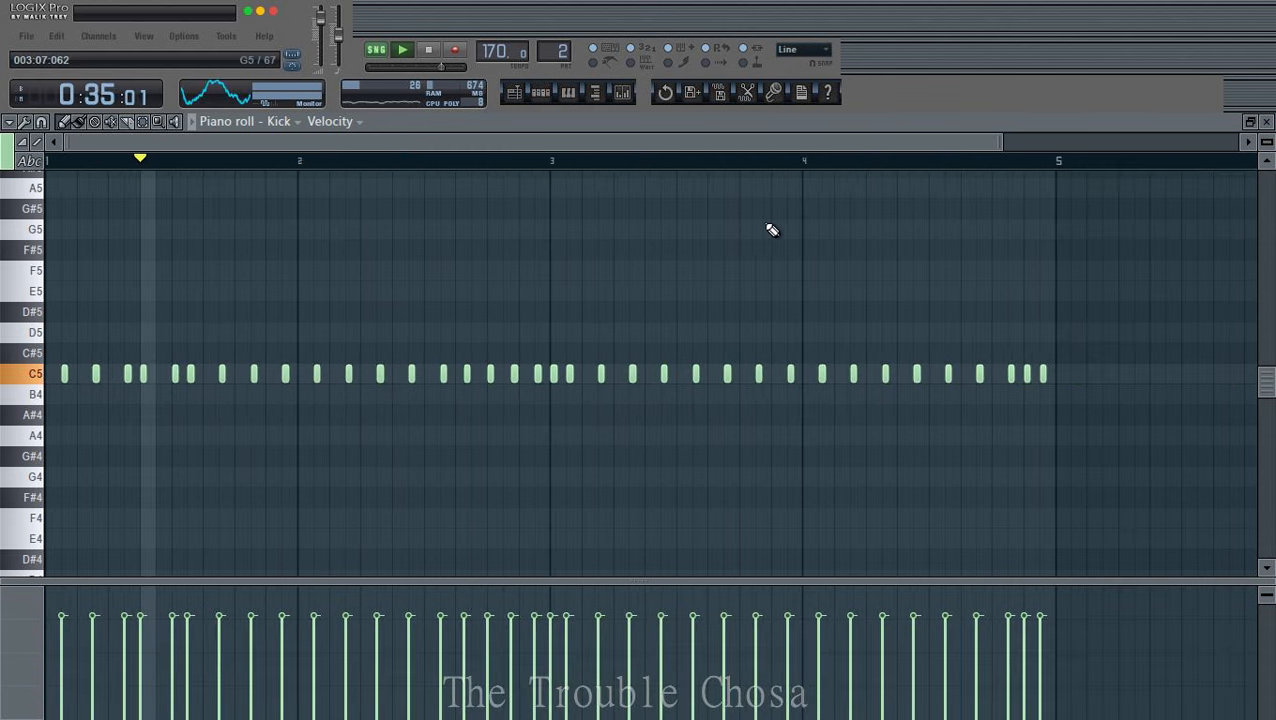
pyautogui.click(1266, 121)
# Step: Rename the Kick #2 pattern as Kick, colour it green, and return to the playlist
pyautogui.click(453, 161)
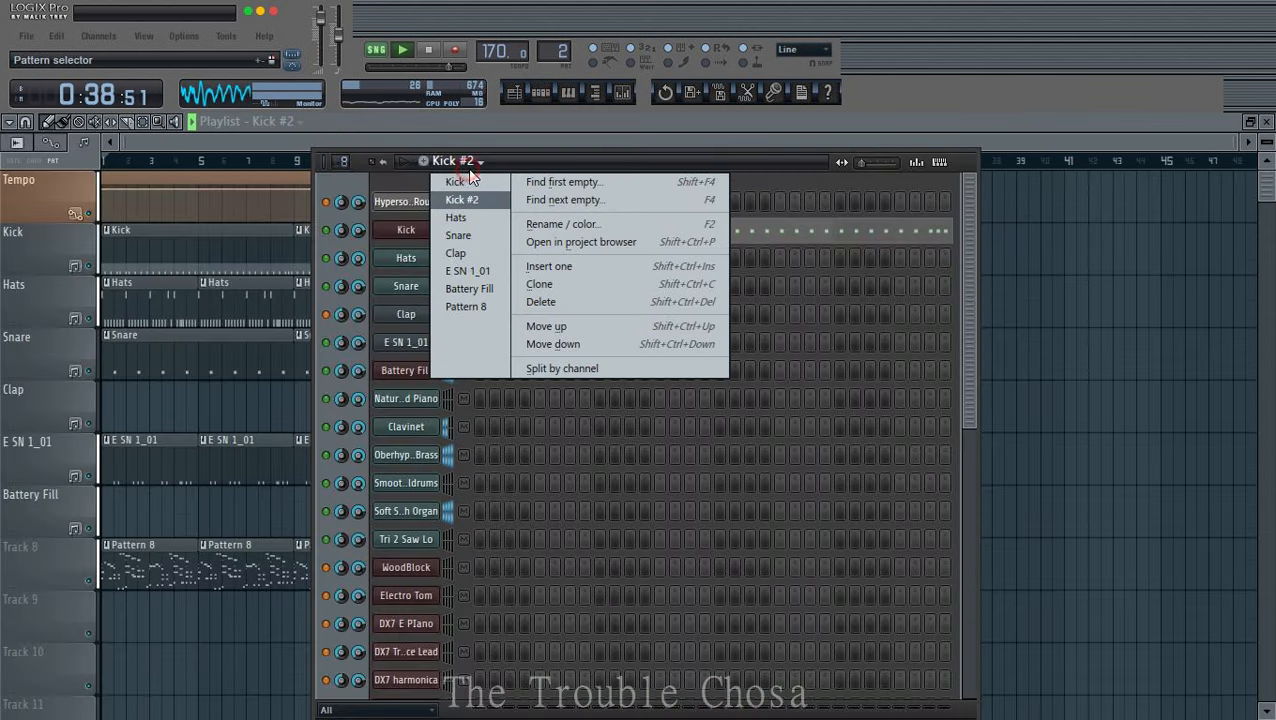
pyautogui.click(545, 221)
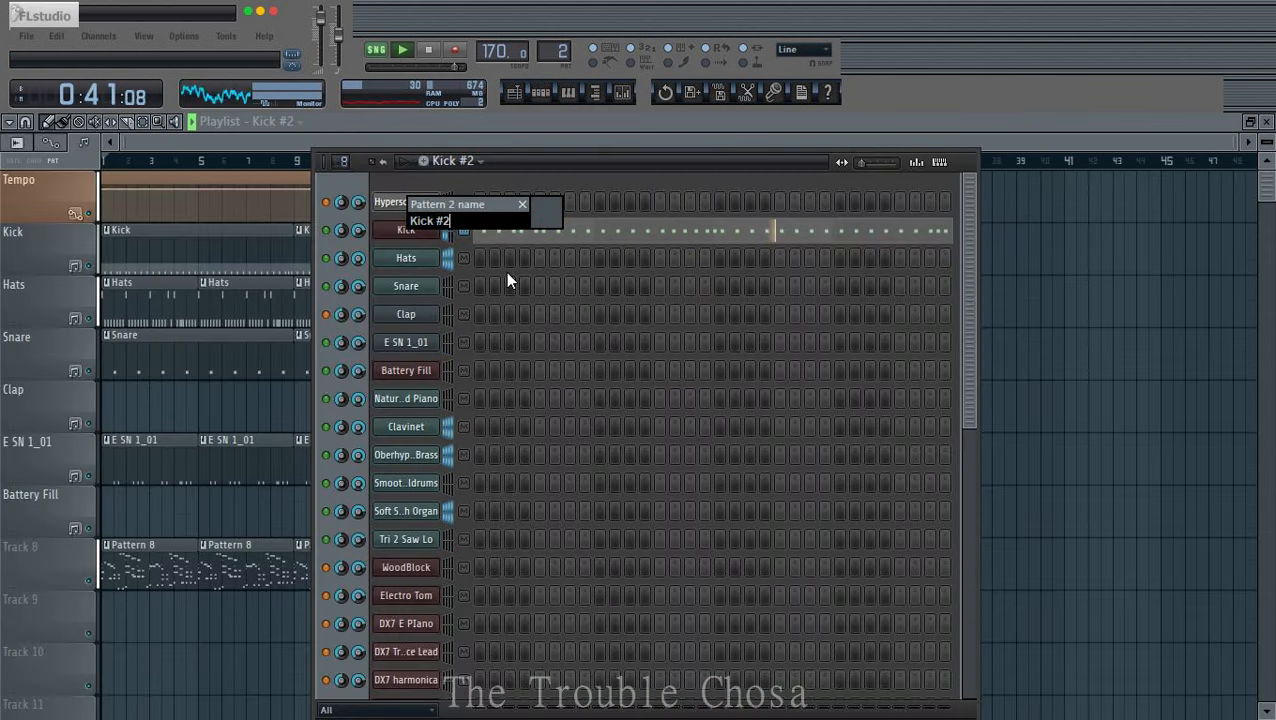
pyautogui.press('BackSpace')
pyautogui.press('BackSpace')
pyautogui.press('BackSpace')
pyautogui.click(555, 225)
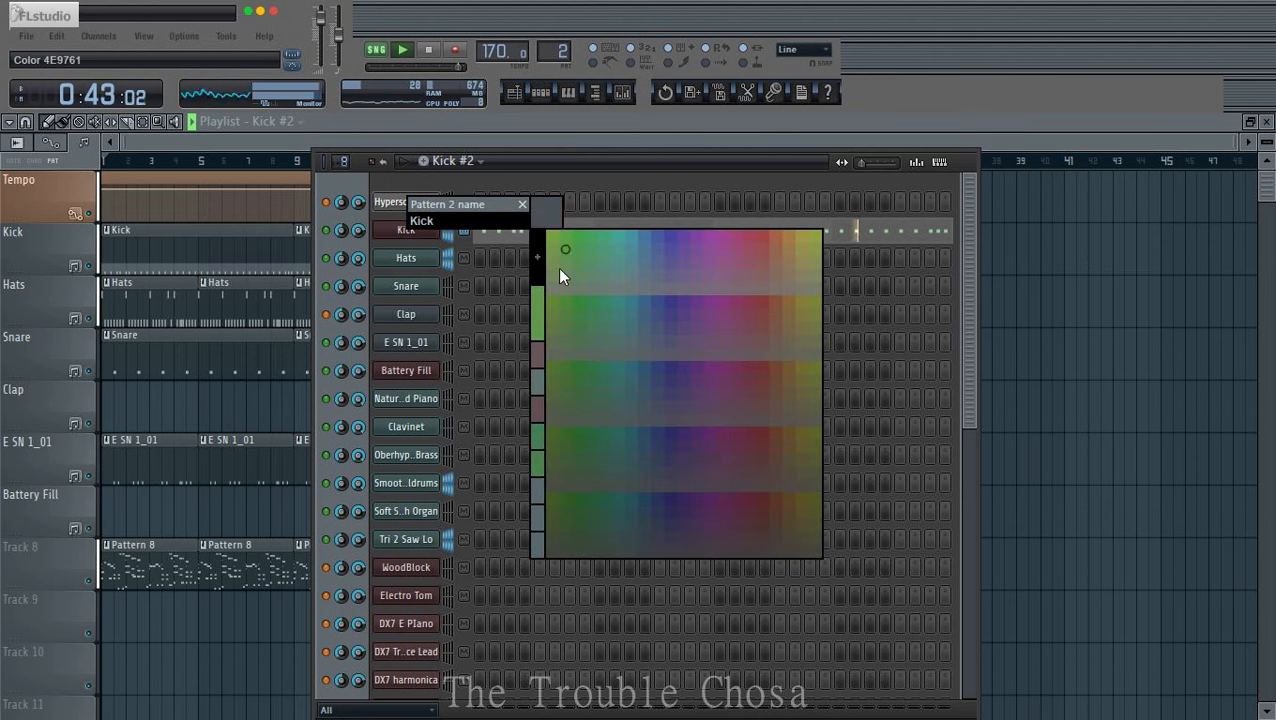
pyautogui.click(576, 277)
pyautogui.press('Return')
pyautogui.click(969, 157)
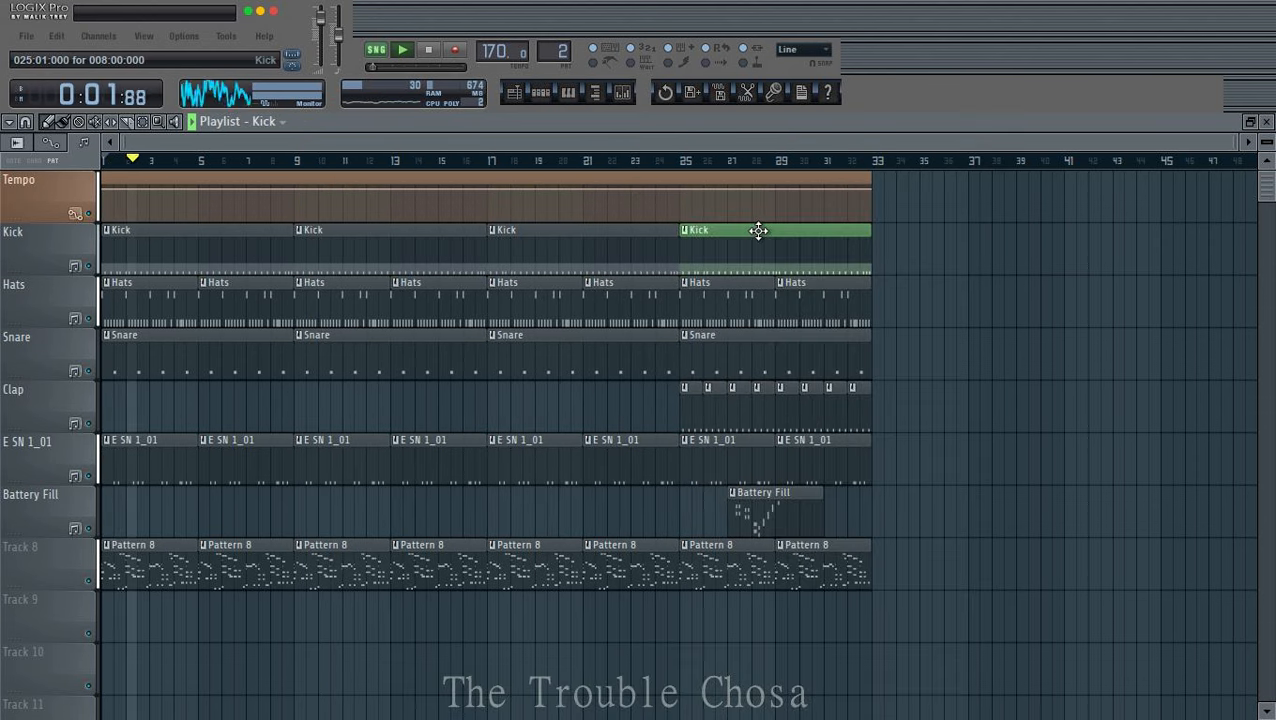
# Step: Examine the playlist arrangement, the mixer tracks and the full list of channels, moving the mixer window lower
pyautogui.scroll(2, 763, 162)
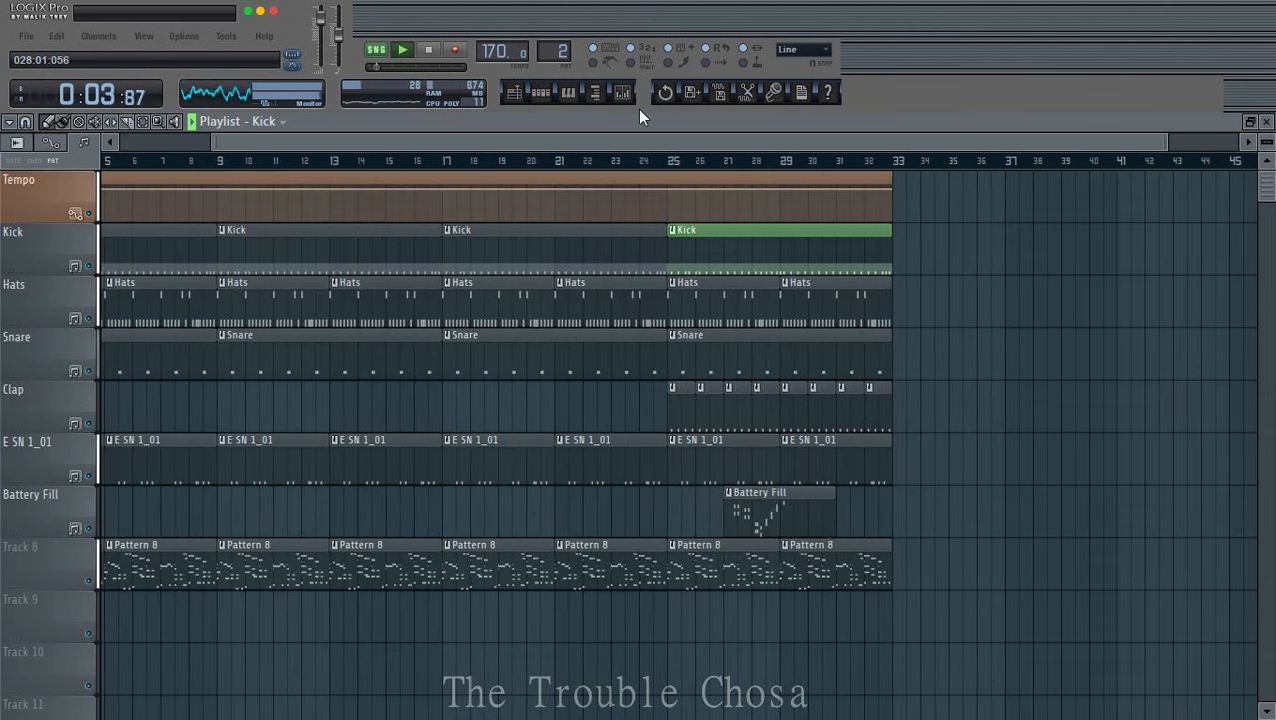
pyautogui.click(630, 96)
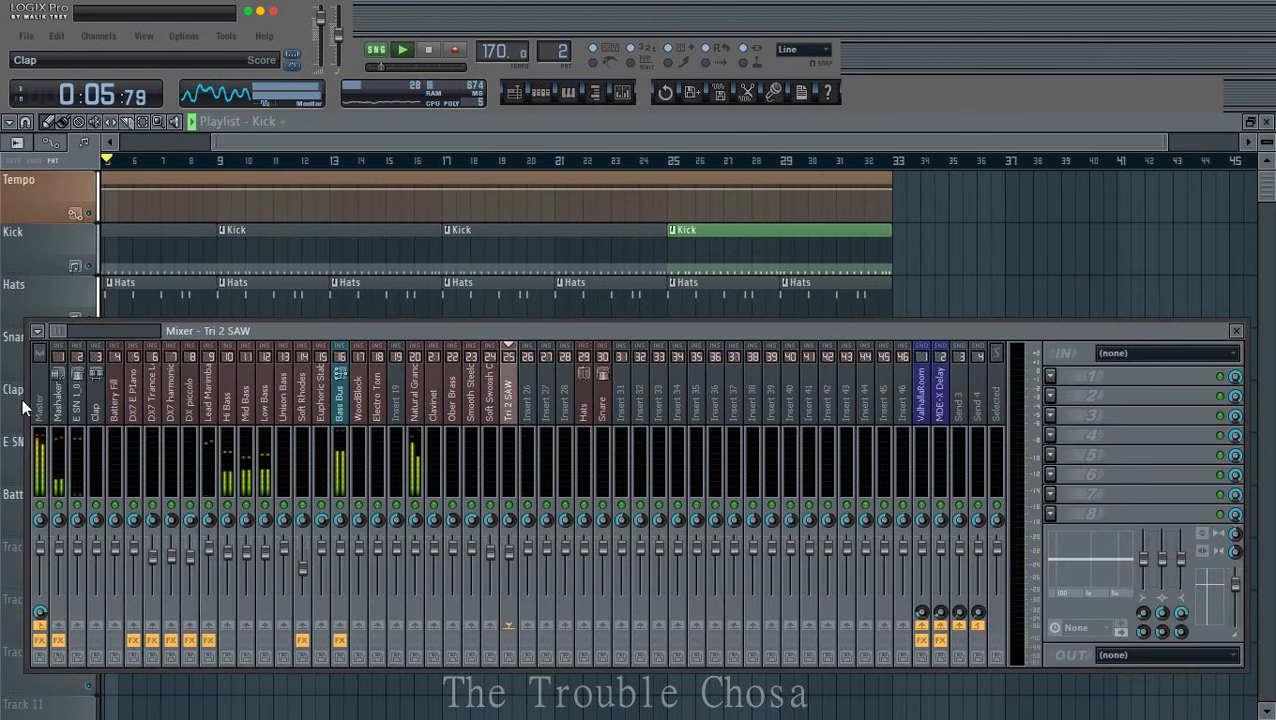
pyautogui.moveTo(610, 340); pyautogui.dragTo(613, 390)
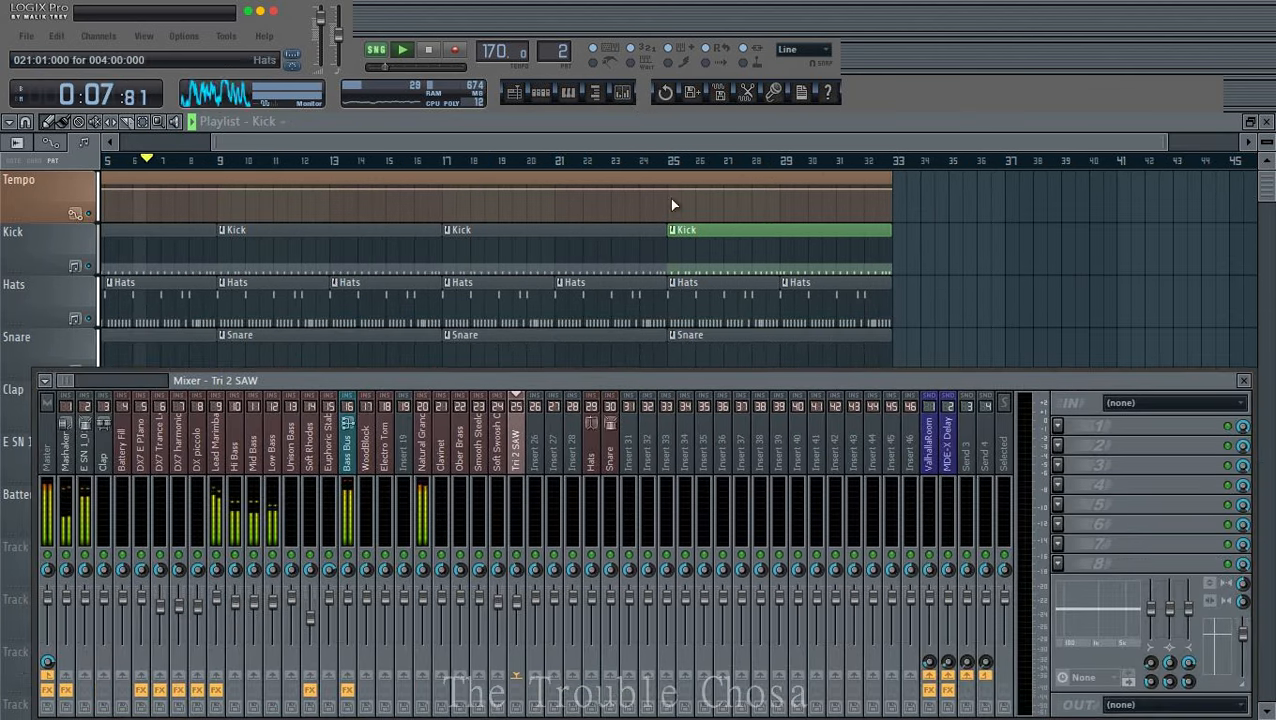
pyautogui.press('F9')
pyautogui.scroll(-1, 698, 160)
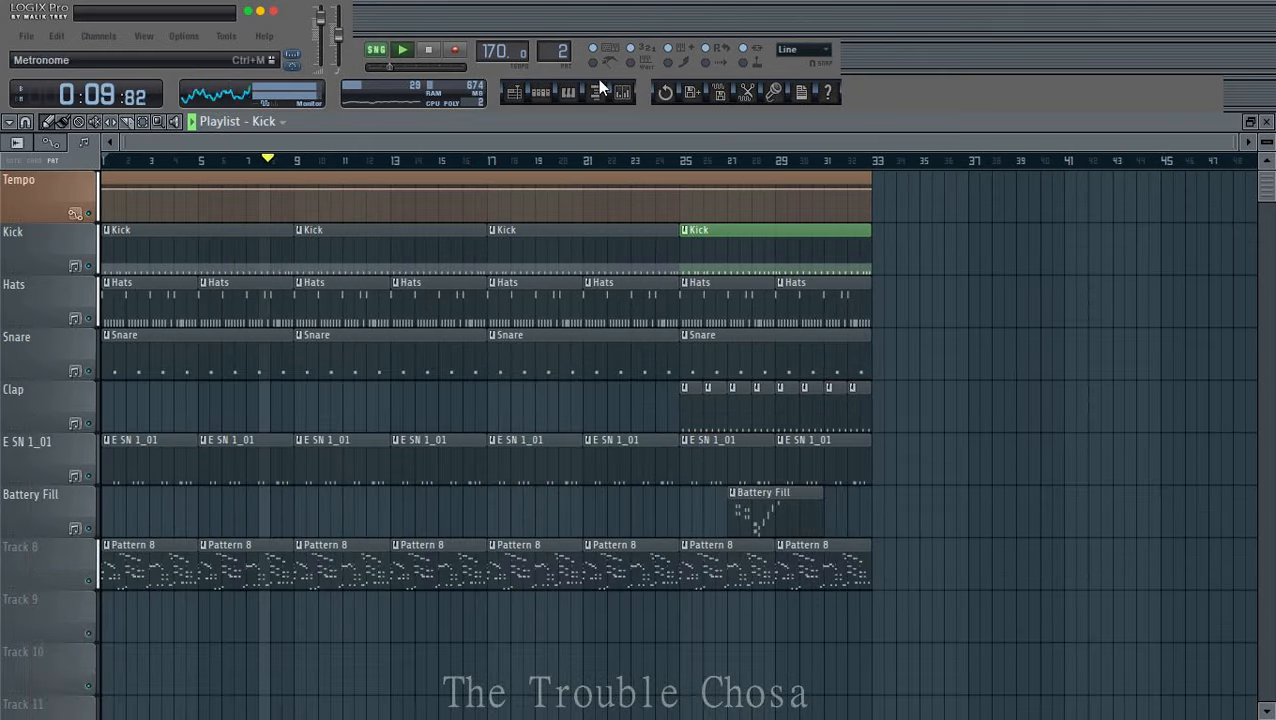
pyautogui.click(624, 93)
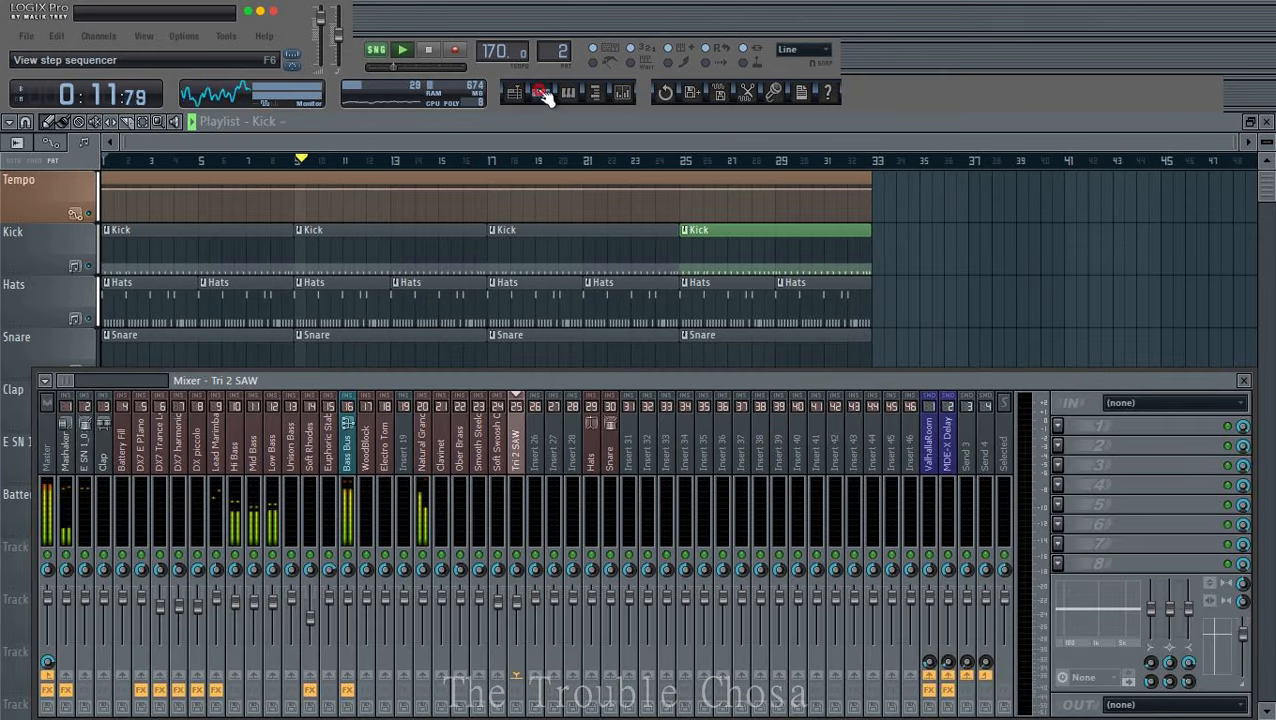
pyautogui.click(541, 92)
pyautogui.moveTo(966, 295); pyautogui.dragTo(955, 588)
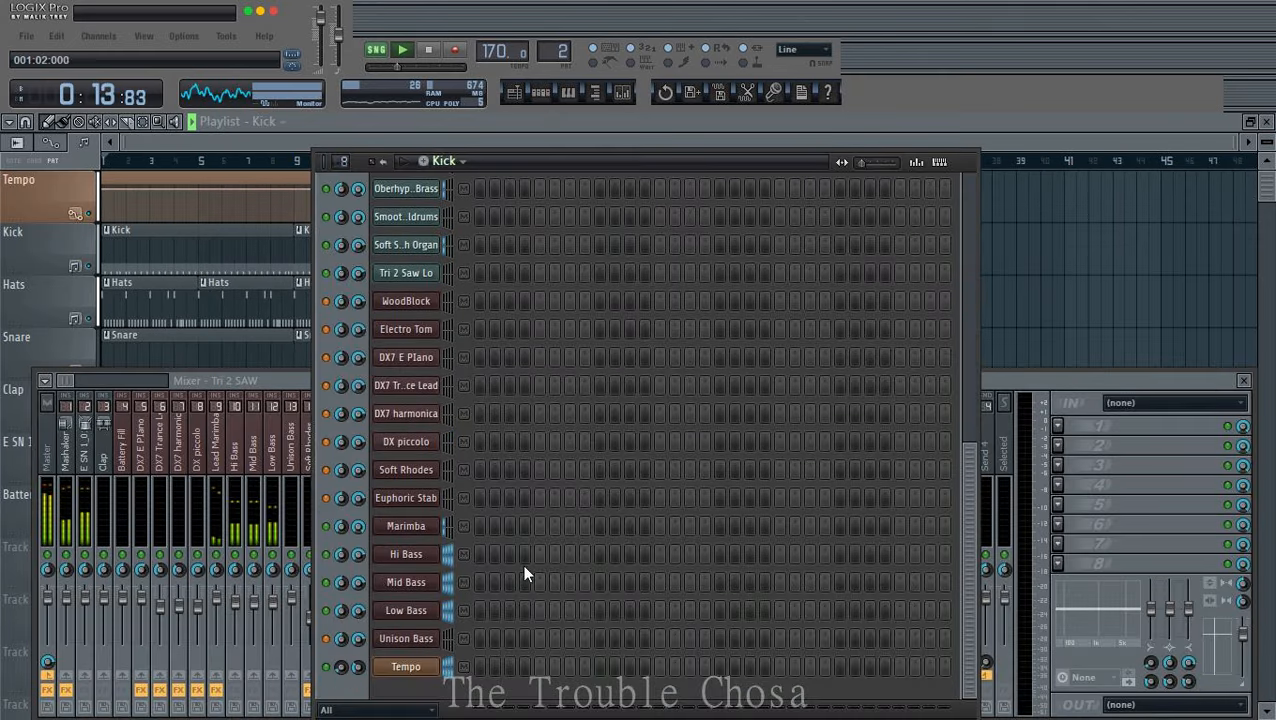
pyautogui.moveTo(967, 335); pyautogui.dragTo(948, 173)
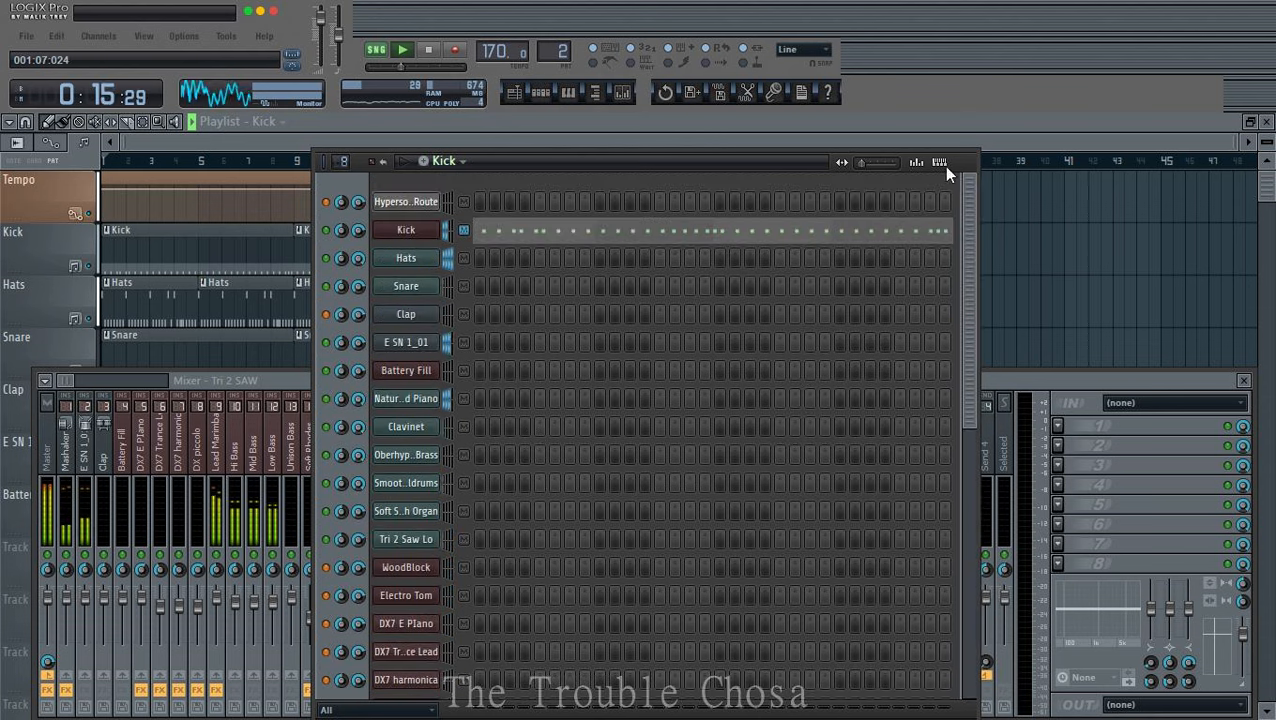
pyautogui.click(993, 141)
# Step: Switch the step sequencer to Pattern 8 and save the project as Mazinyo [Xitsonga].flp
pyautogui.click(540, 92)
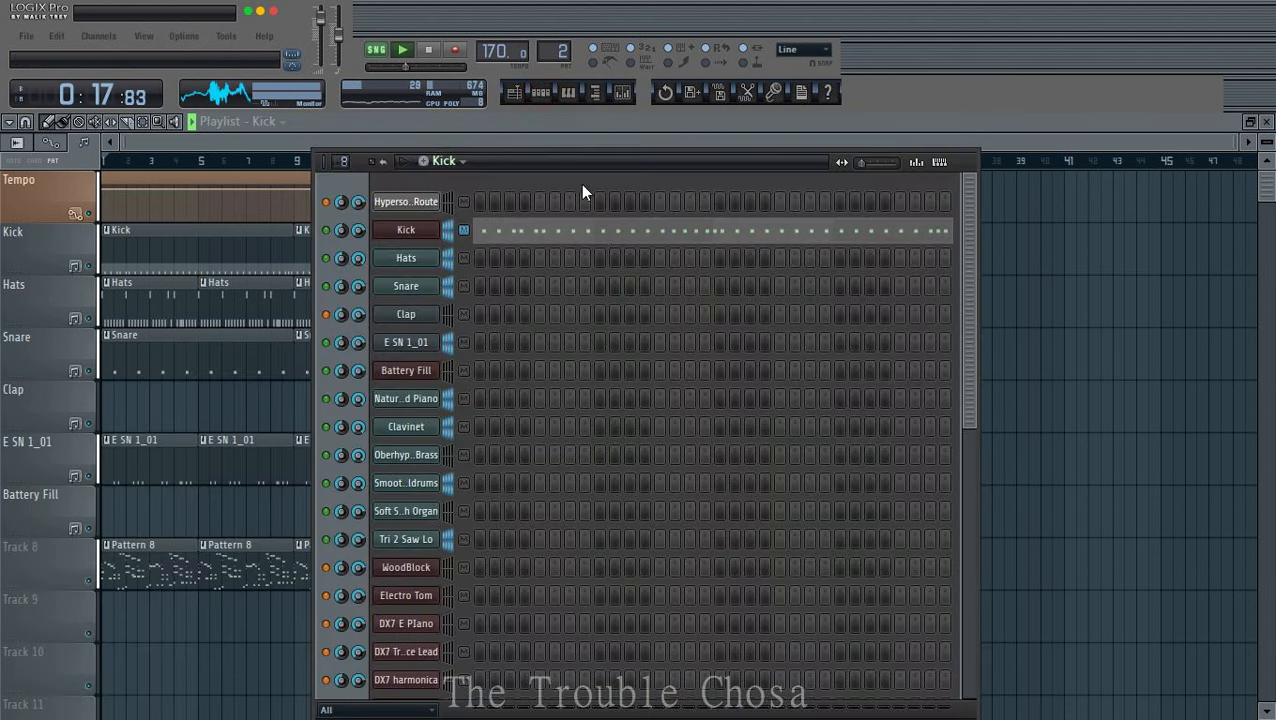
pyautogui.scroll(-10, 729, 345)
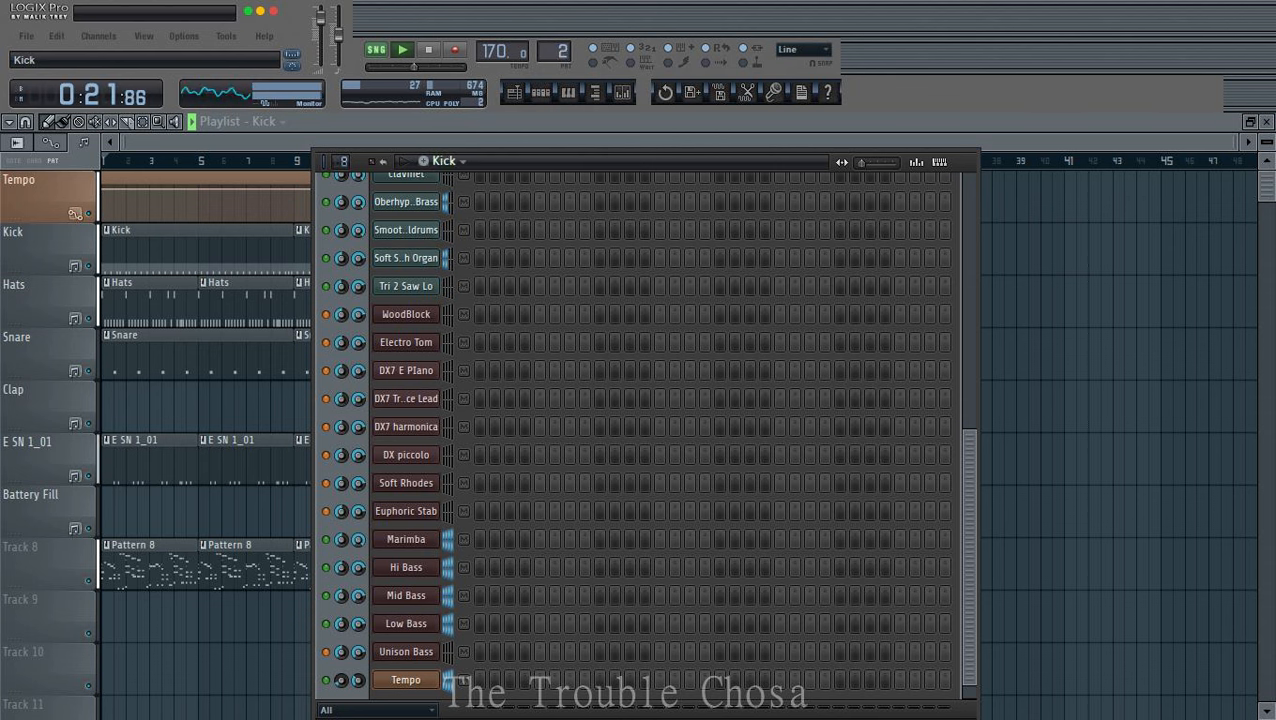
pyautogui.moveTo(558, 51)
pyautogui.mouseDown()
pyautogui.moveTo(558, 38)
pyautogui.moveTo(559, 51)
pyautogui.mouseUp()
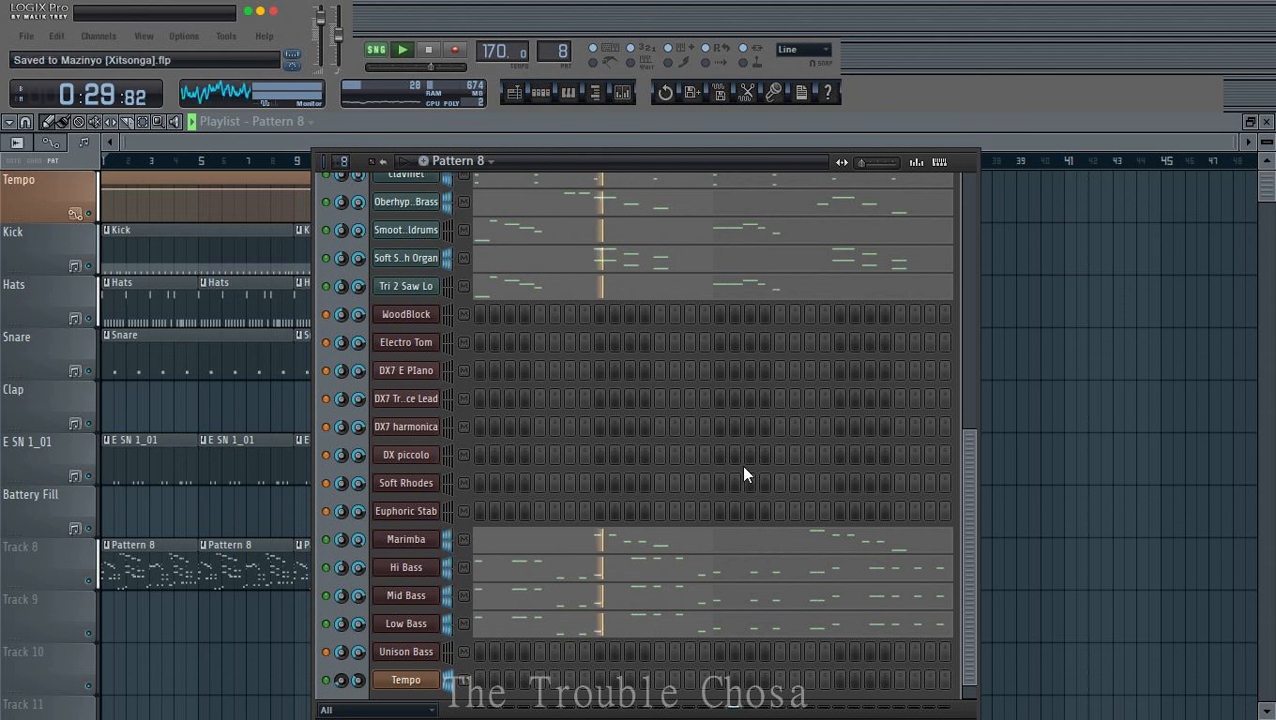
pyautogui.scroll(3, 741, 470)
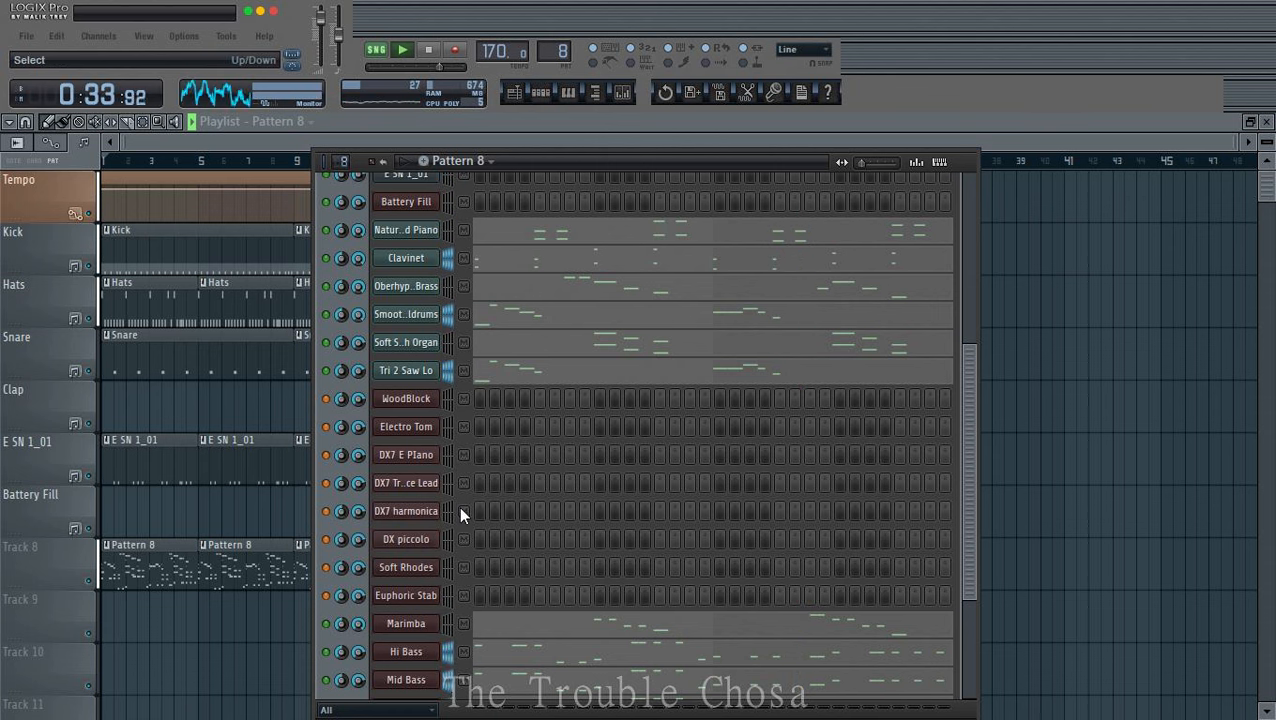
# Step: Inspect the Soft Swoosh Organ channel settings and the DX piccolo plug-in with its miscellaneous channel settings
pyautogui.click(421, 350)
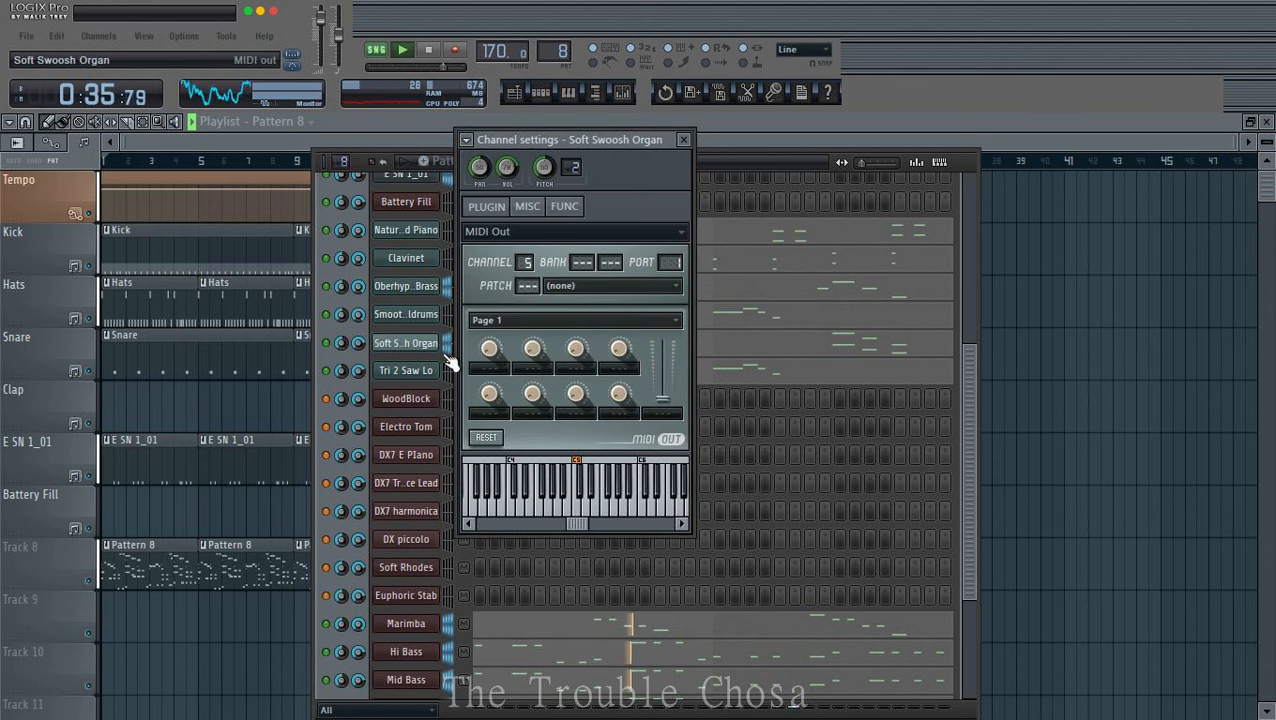
pyautogui.click(406, 540)
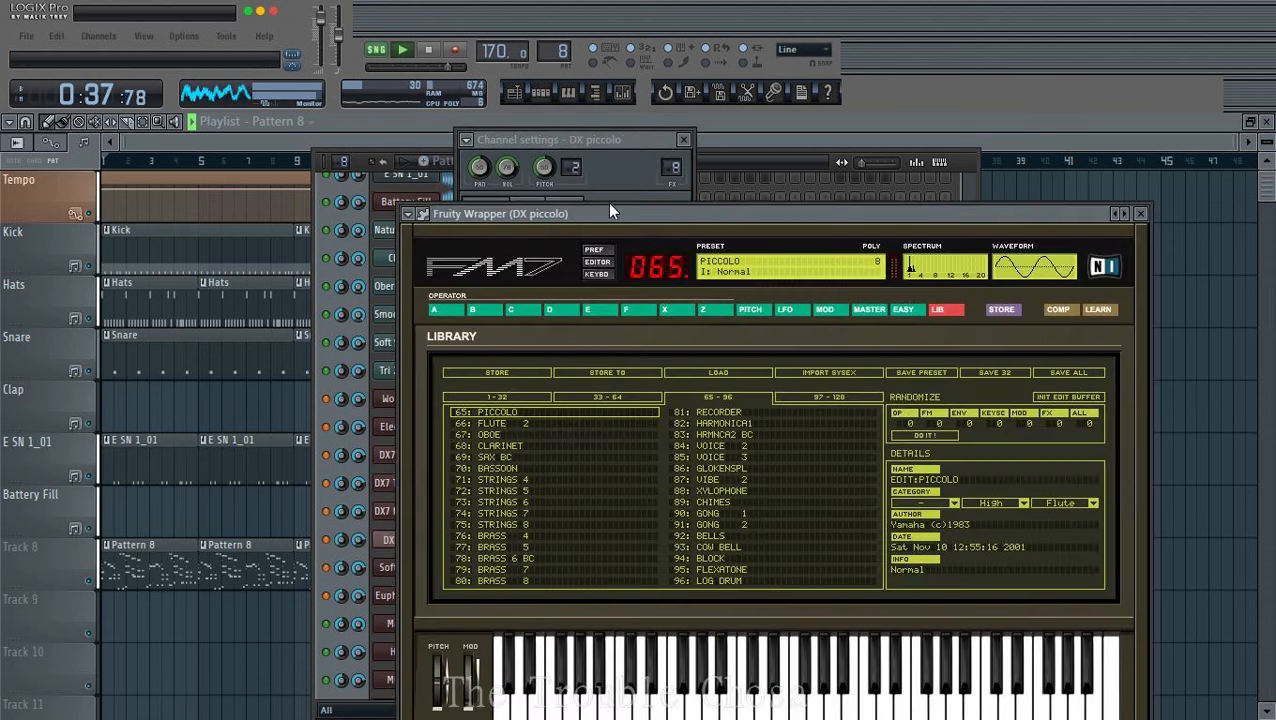
pyautogui.click(528, 207)
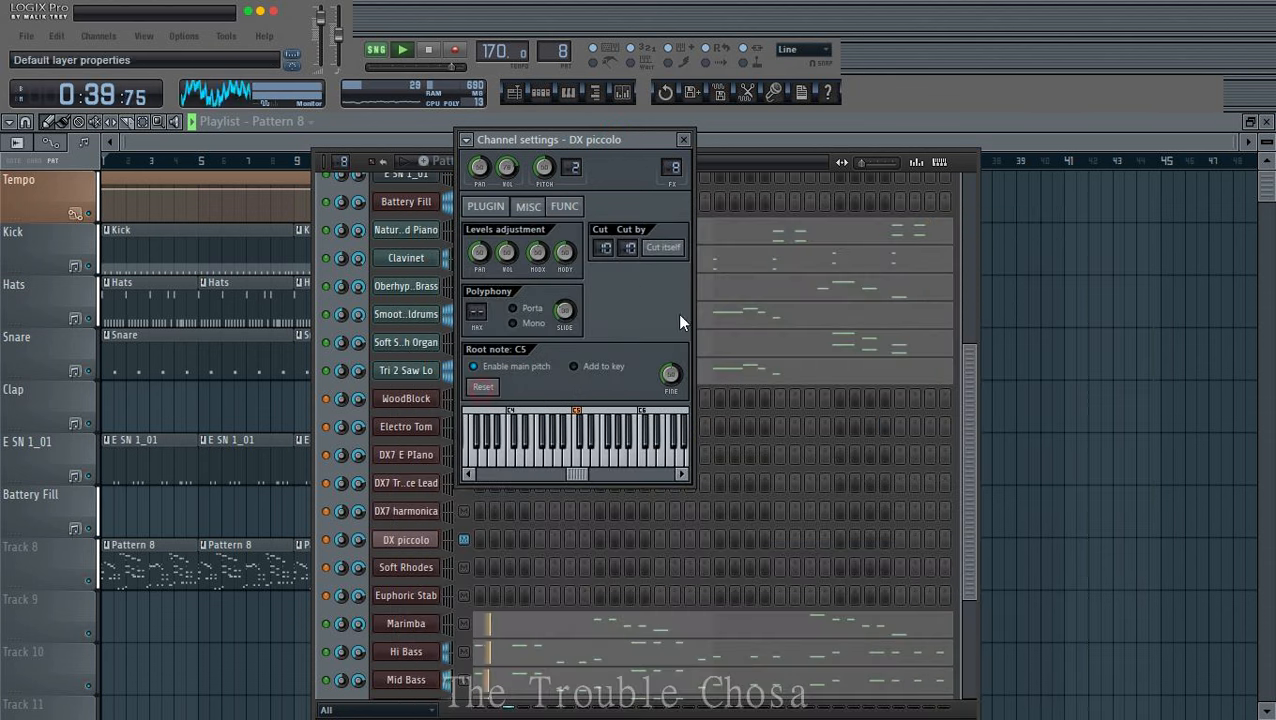
pyautogui.click(789, 156)
# Step: Copy the Soft Swoosh Organ channel's notes for pasting into the DX piccolo channel
pyautogui.rightClick(438, 342)
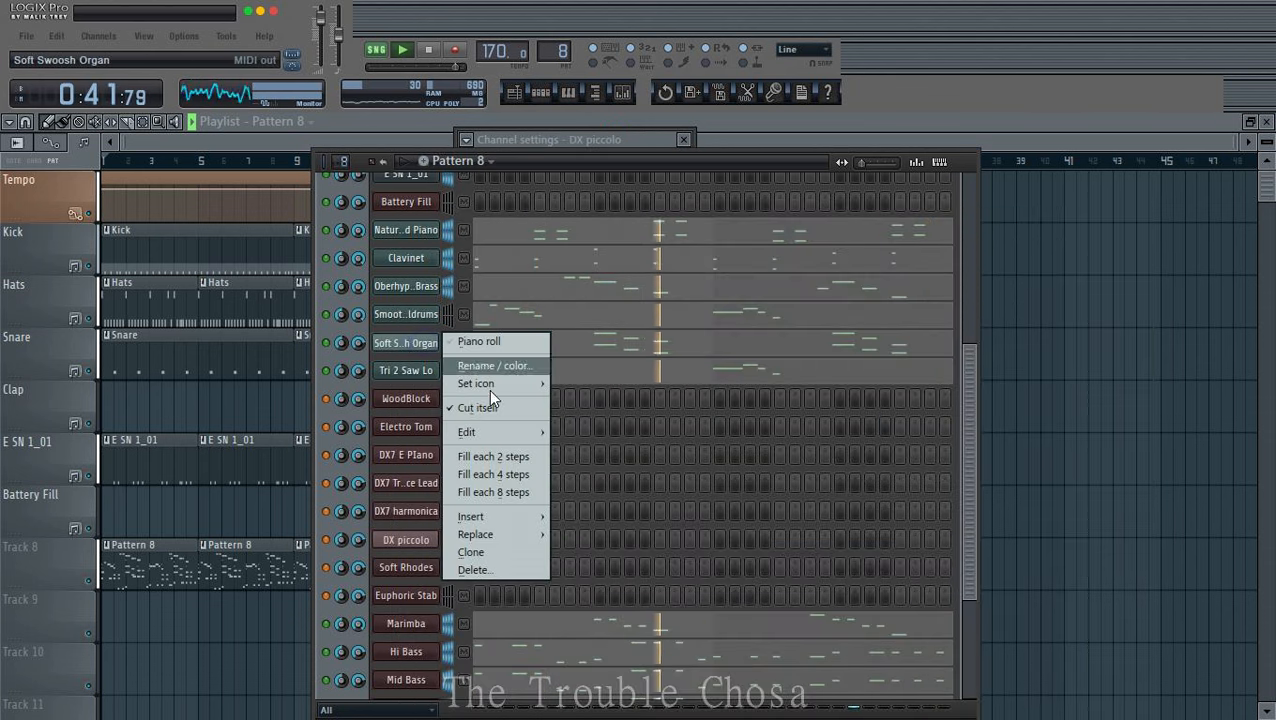
pyautogui.moveTo(519, 435)
pyautogui.click(573, 449)
pyautogui.rightClick(433, 541)
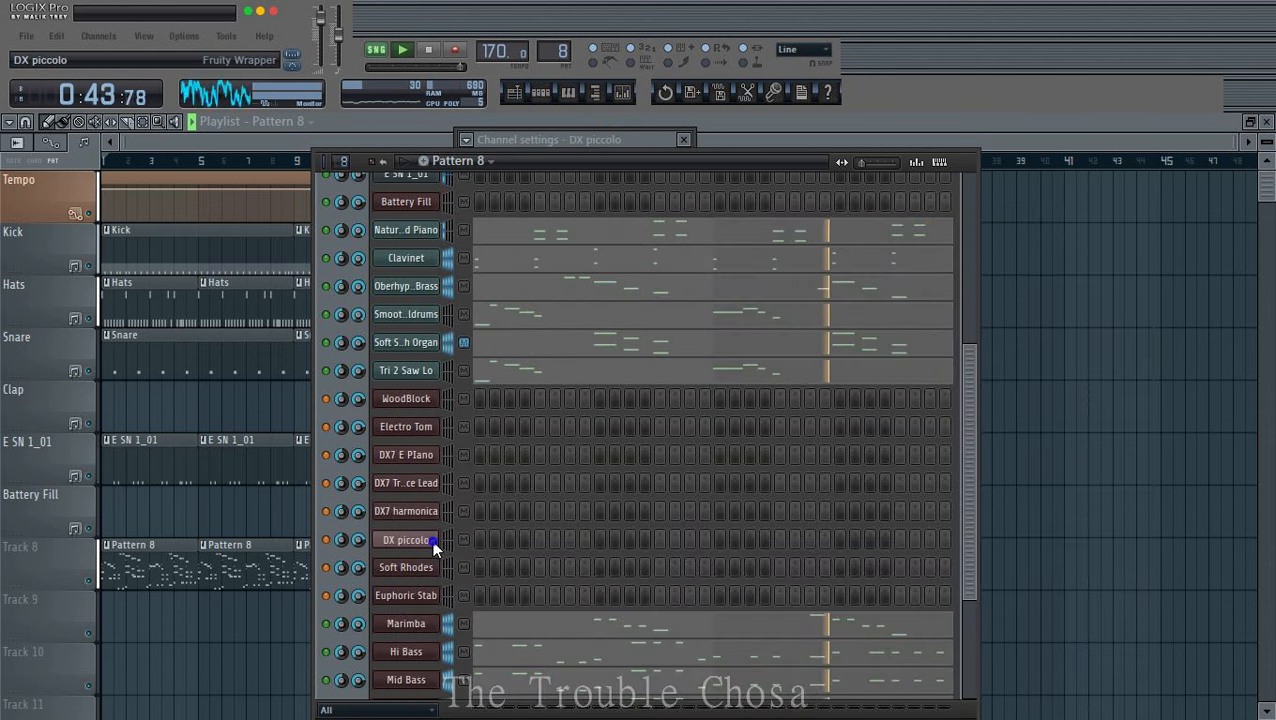
# Step: Unmute DX piccolo and Soft Rhodes, paste the copied organ notes into both channels, and reset the Soft Rhodes root note
pyautogui.moveTo(513, 554)
pyautogui.click(660, 595)
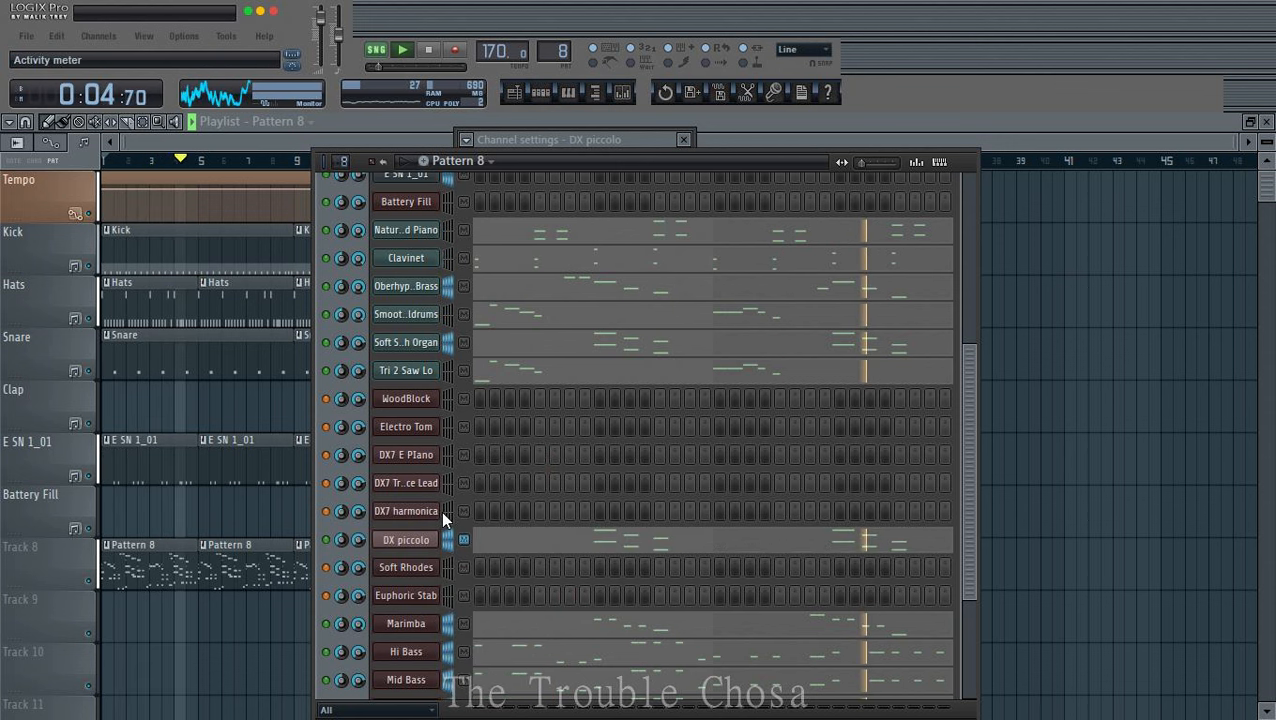
pyautogui.rightClick(432, 569)
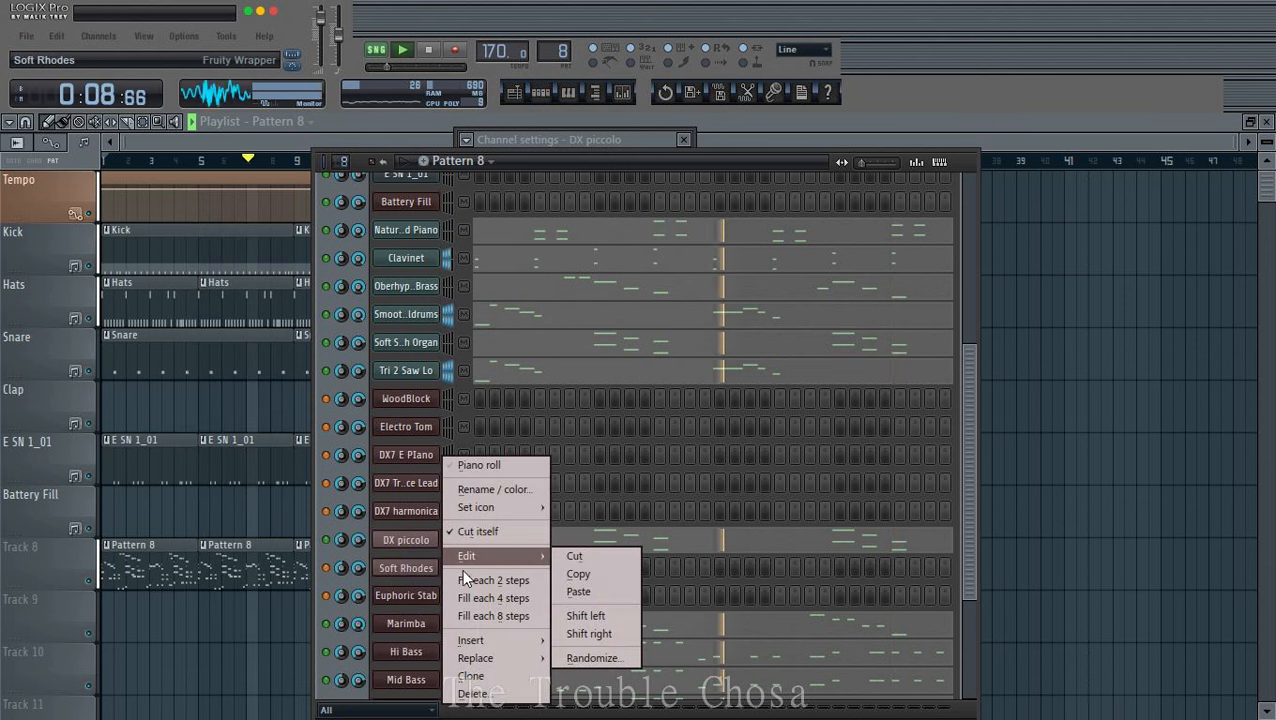
pyautogui.click(405, 567)
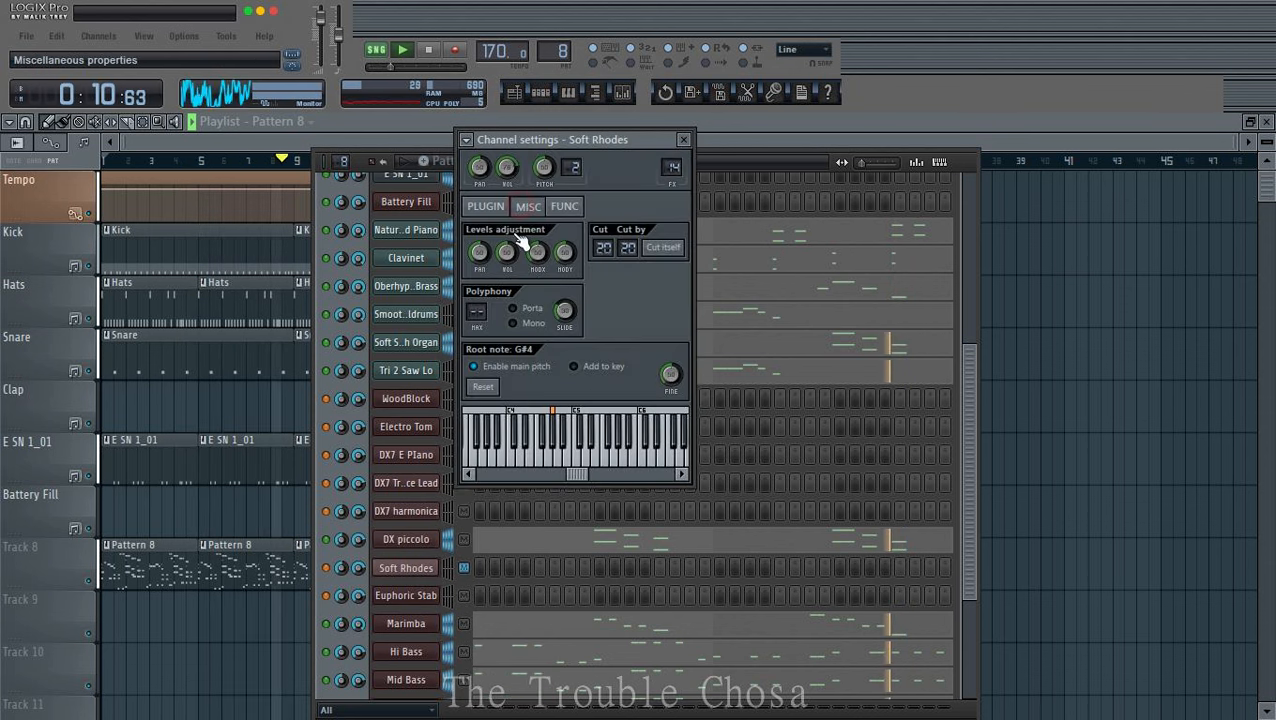
pyautogui.click(483, 387)
pyautogui.rightClick(420, 567)
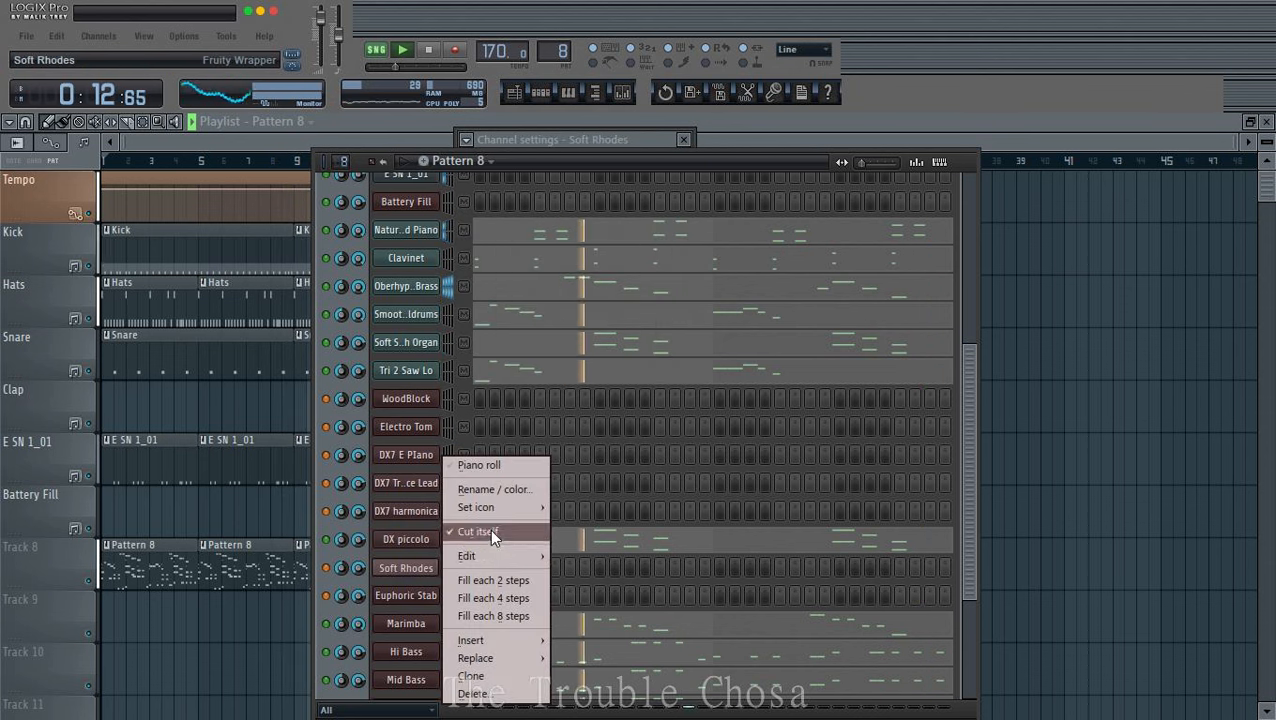
pyautogui.moveTo(512, 553)
pyautogui.click(574, 591)
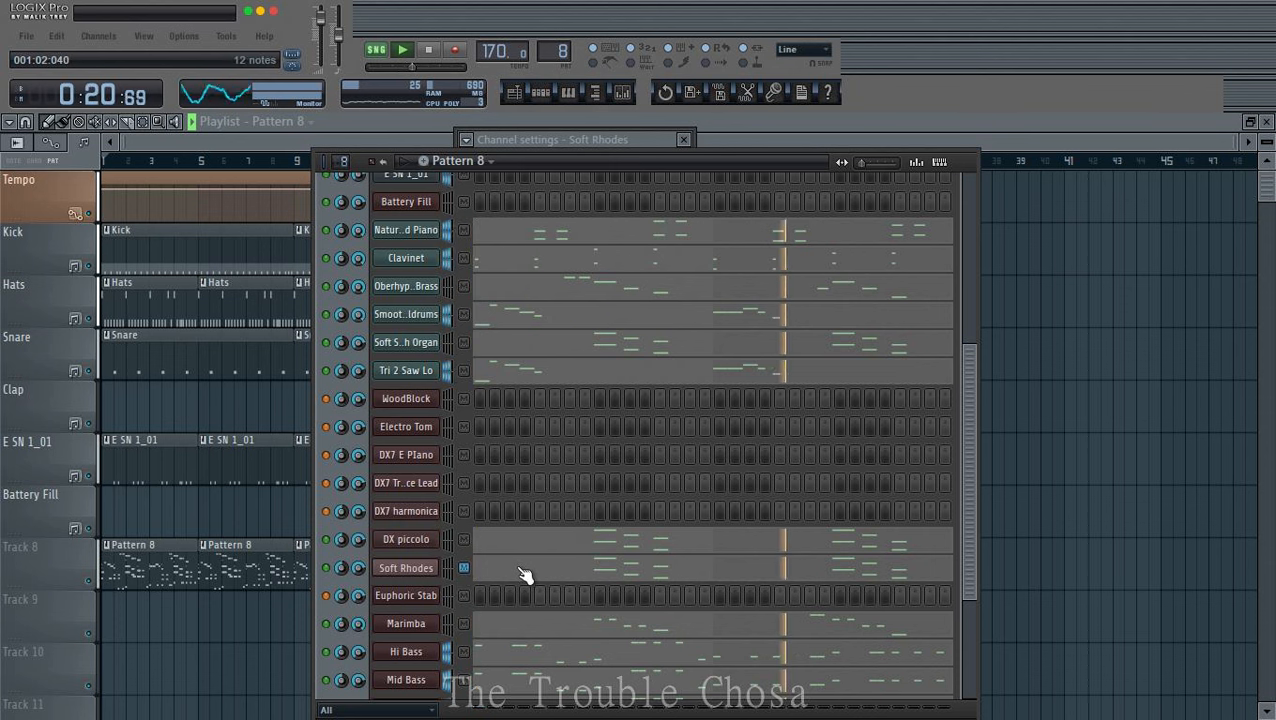
# Step: Copy the Oberhyp..Brass notes into the Euphoric Stab channel, reset its root note to C5, and unmute it
pyautogui.rightClick(434, 286)
pyautogui.moveTo(517, 377)
pyautogui.click(582, 395)
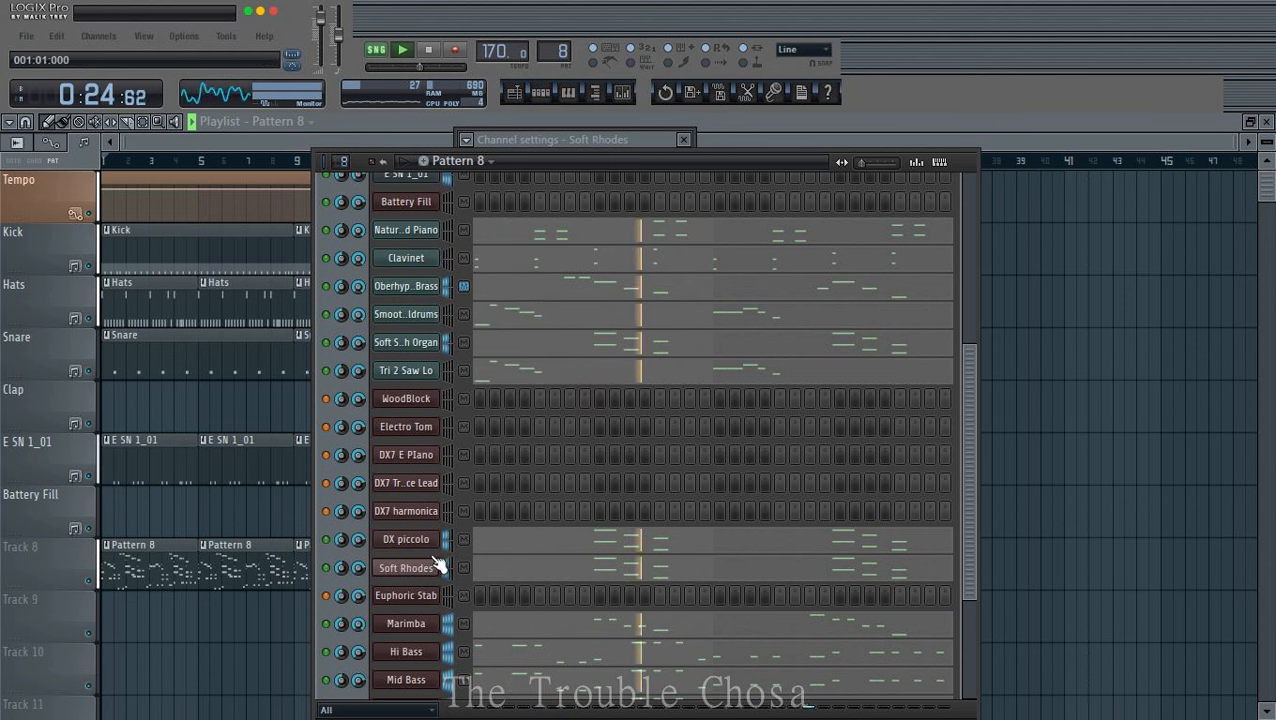
pyautogui.click(410, 595)
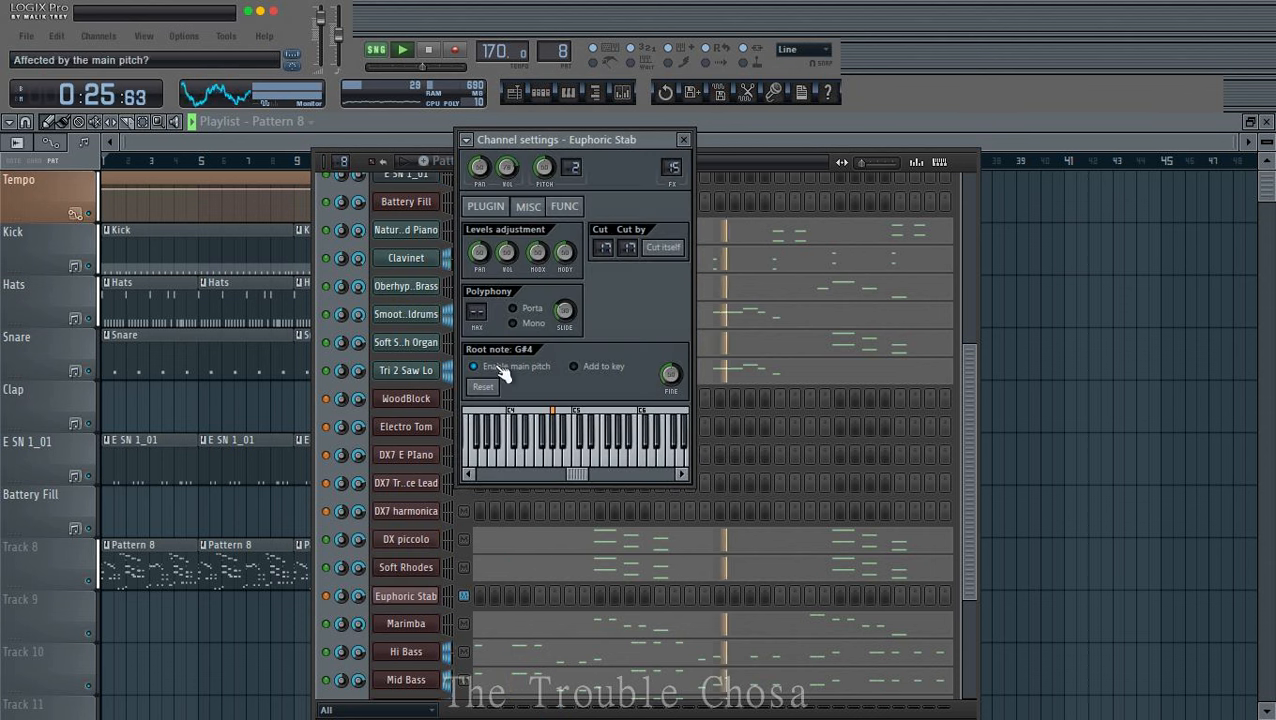
pyautogui.rightClick(431, 594)
pyautogui.moveTo(540, 556)
pyautogui.click(570, 591)
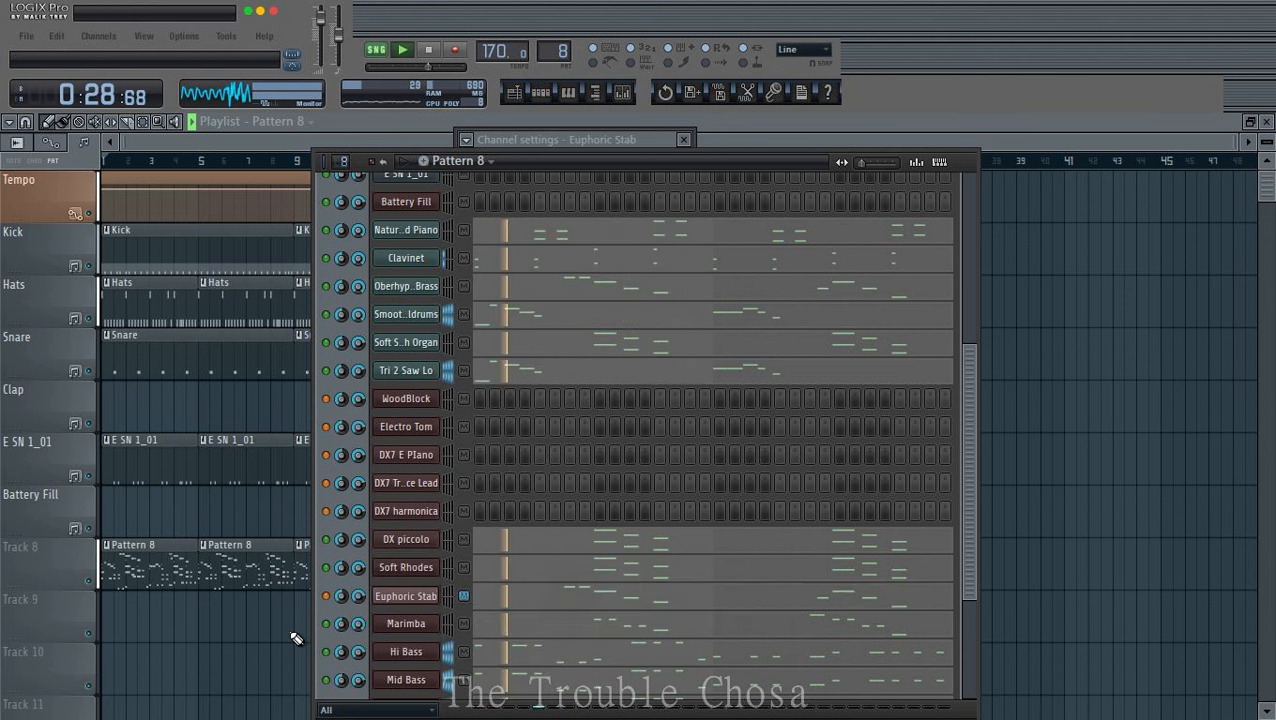
pyautogui.click(405, 596)
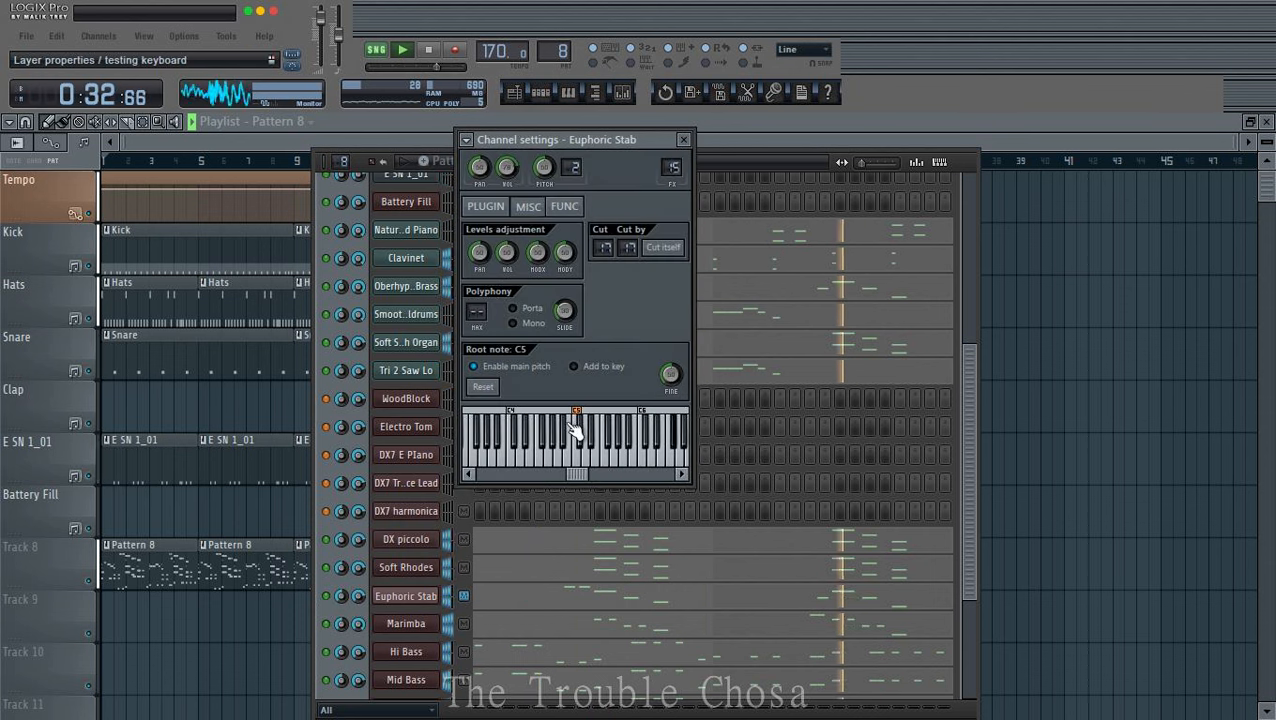
pyautogui.click(418, 597)
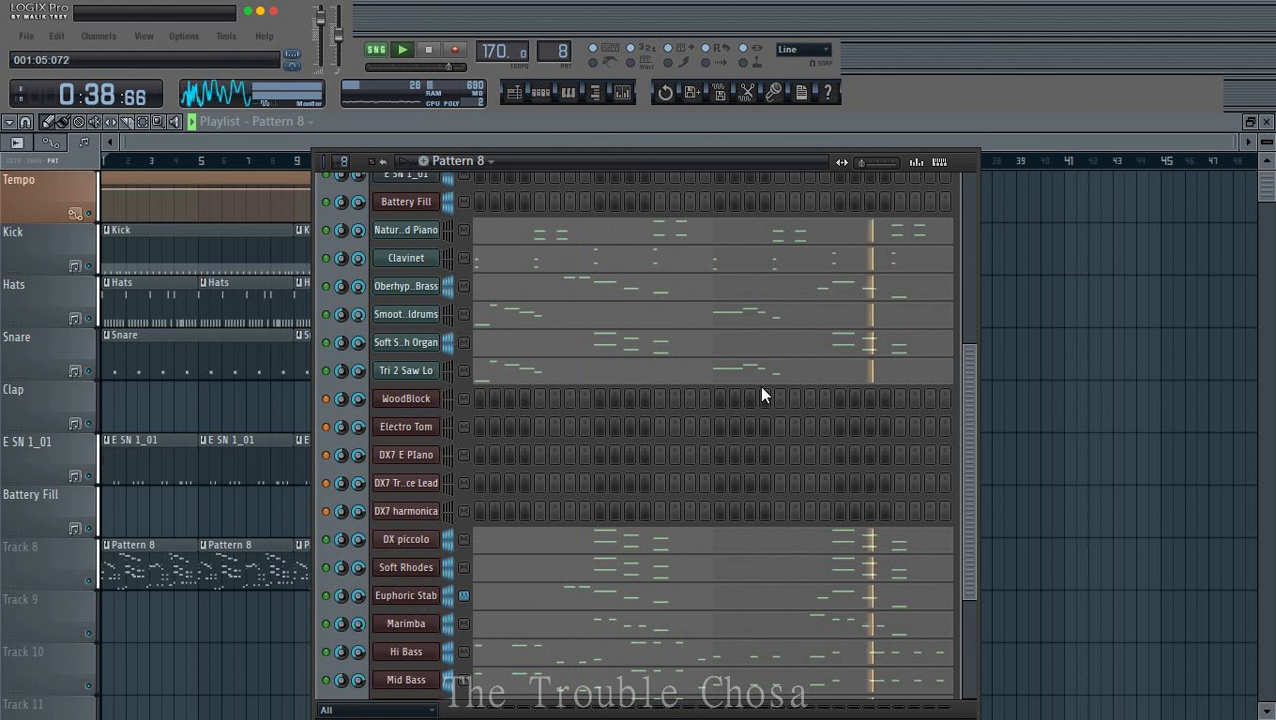
# Step: Reset the Unison Bass channel's root note to C5 and unmute the channel
pyautogui.scroll(-3, 760, 392)
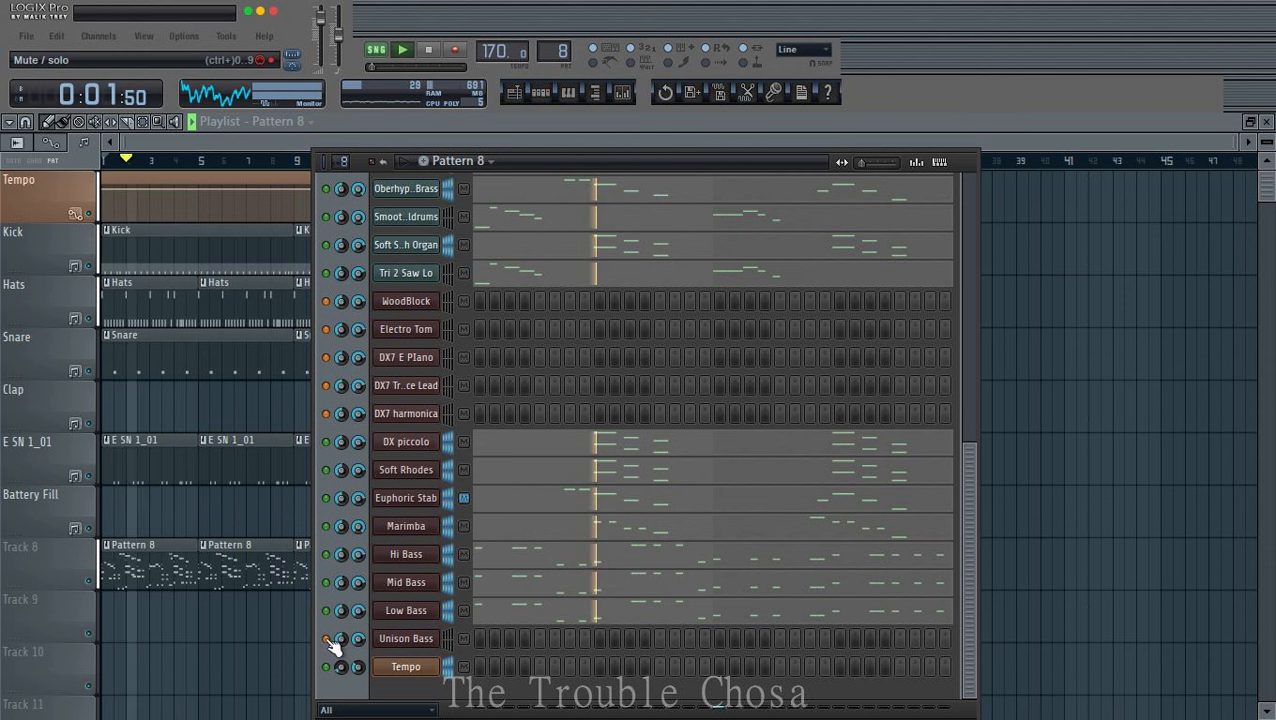
pyautogui.click(406, 638)
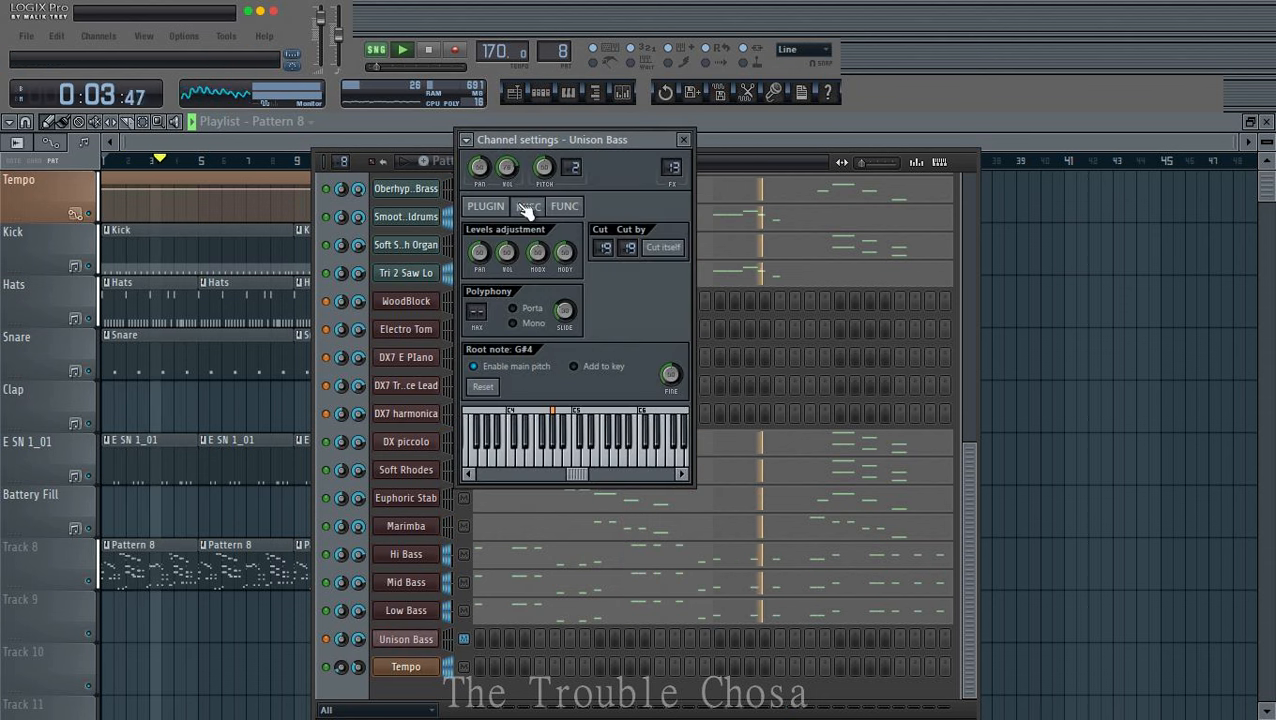
pyautogui.click(564, 207)
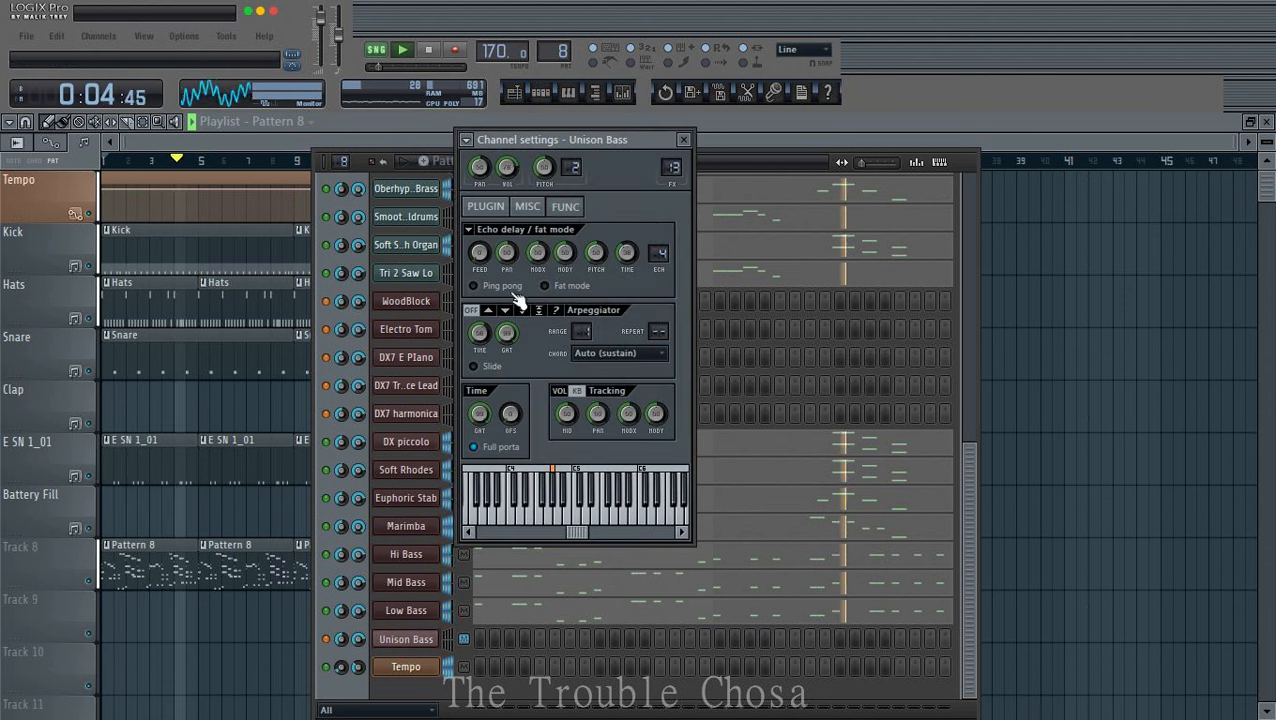
pyautogui.click(528, 207)
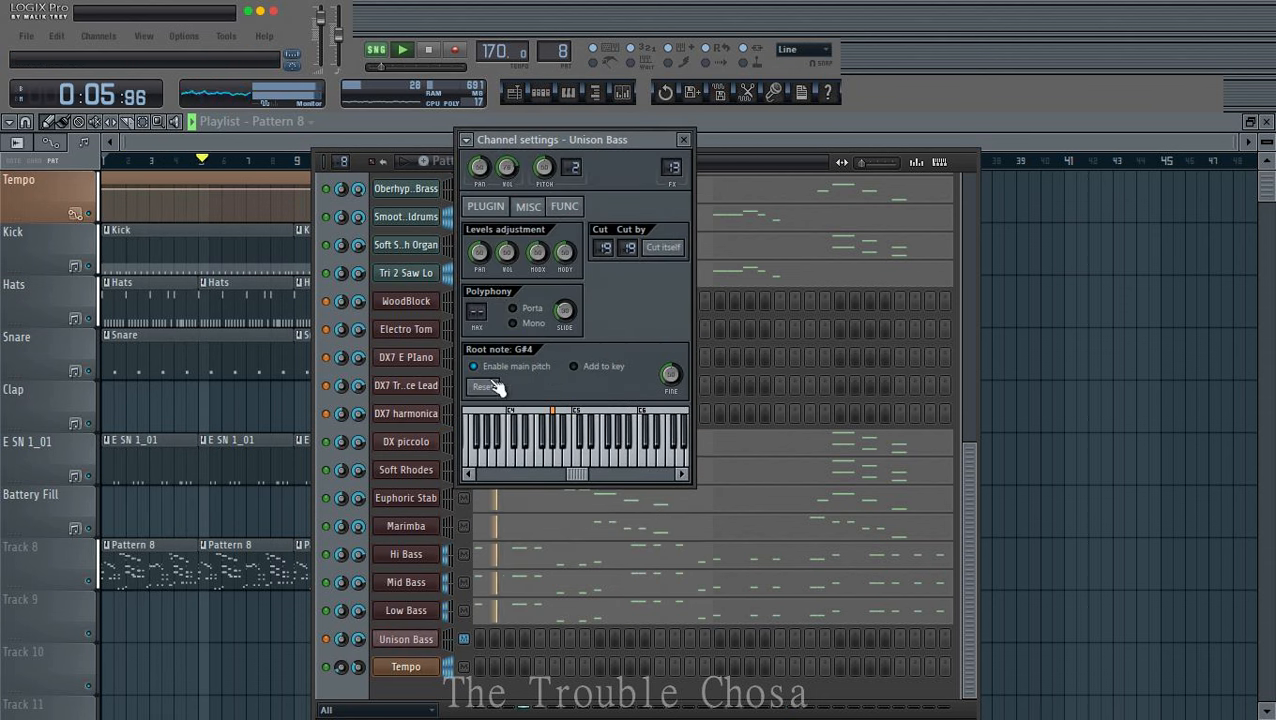
pyautogui.click(676, 139)
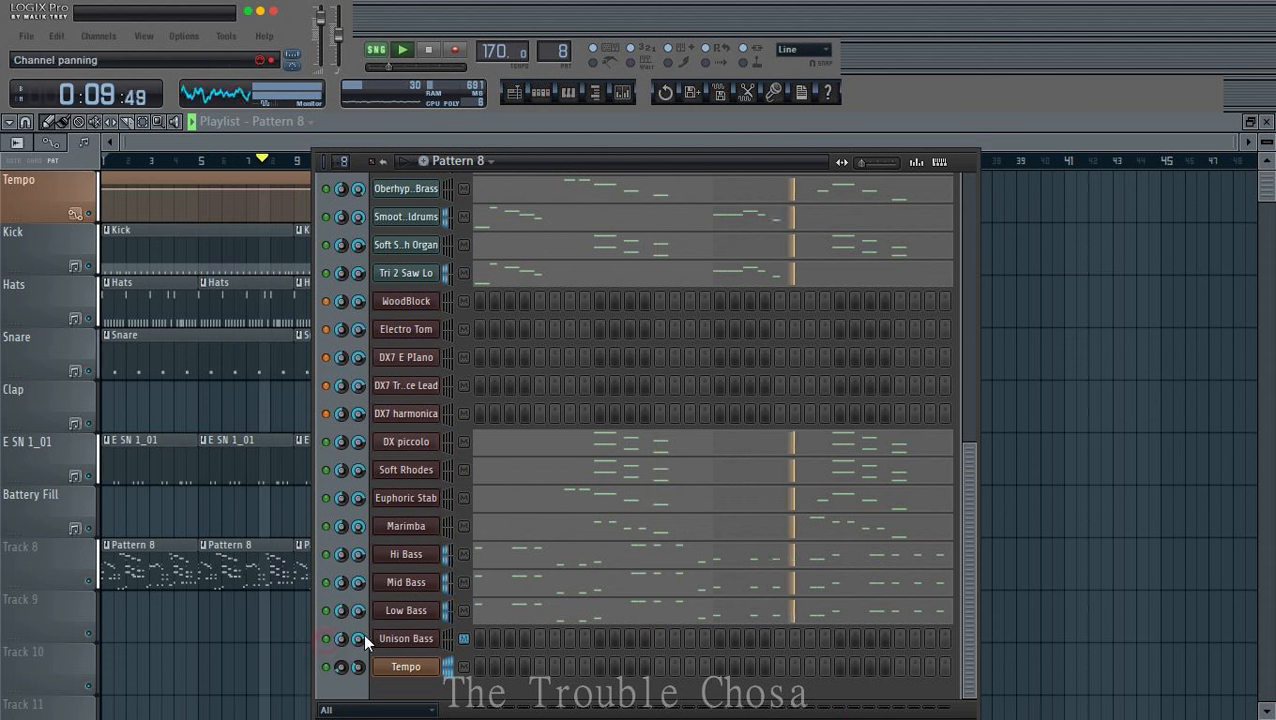
# Step: Enter short Unison Bass notes E5, E6, F#5, F#6, G#4, G#5, B4 and B5 across the first two bars in the piano roll
pyautogui.rightClick(432, 640)
pyautogui.click(489, 464)
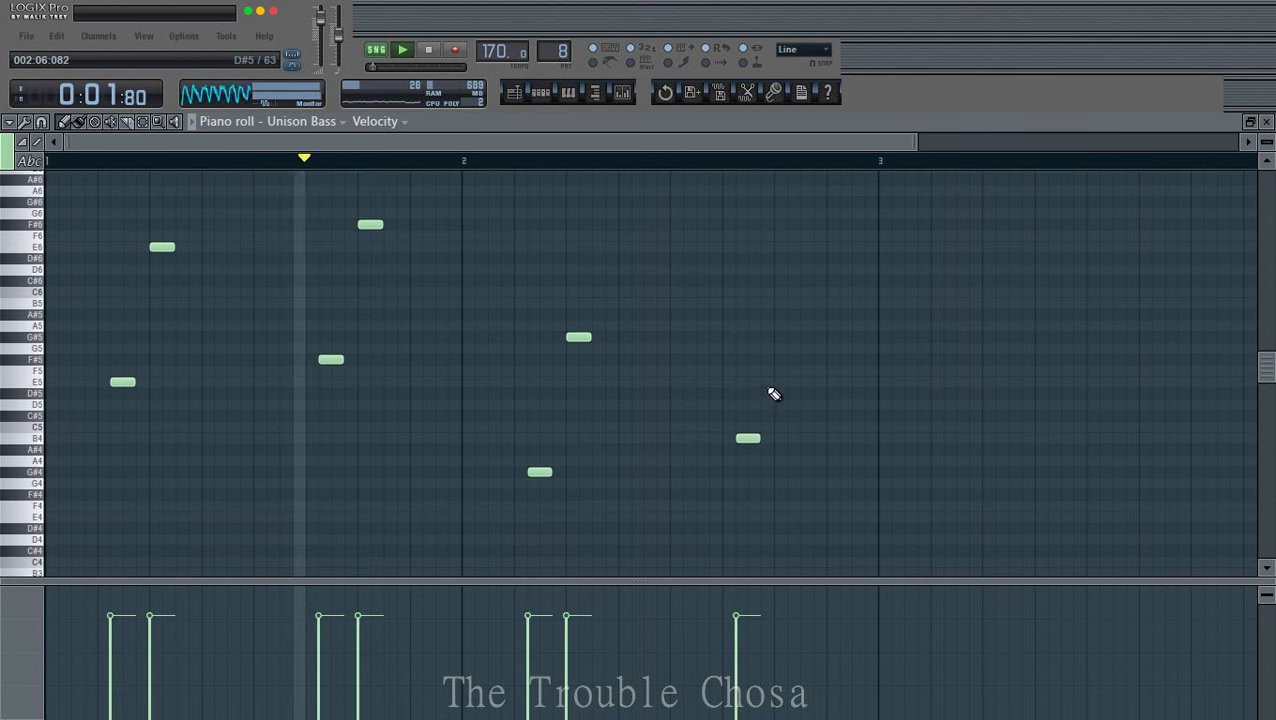
pyautogui.click(778, 304)
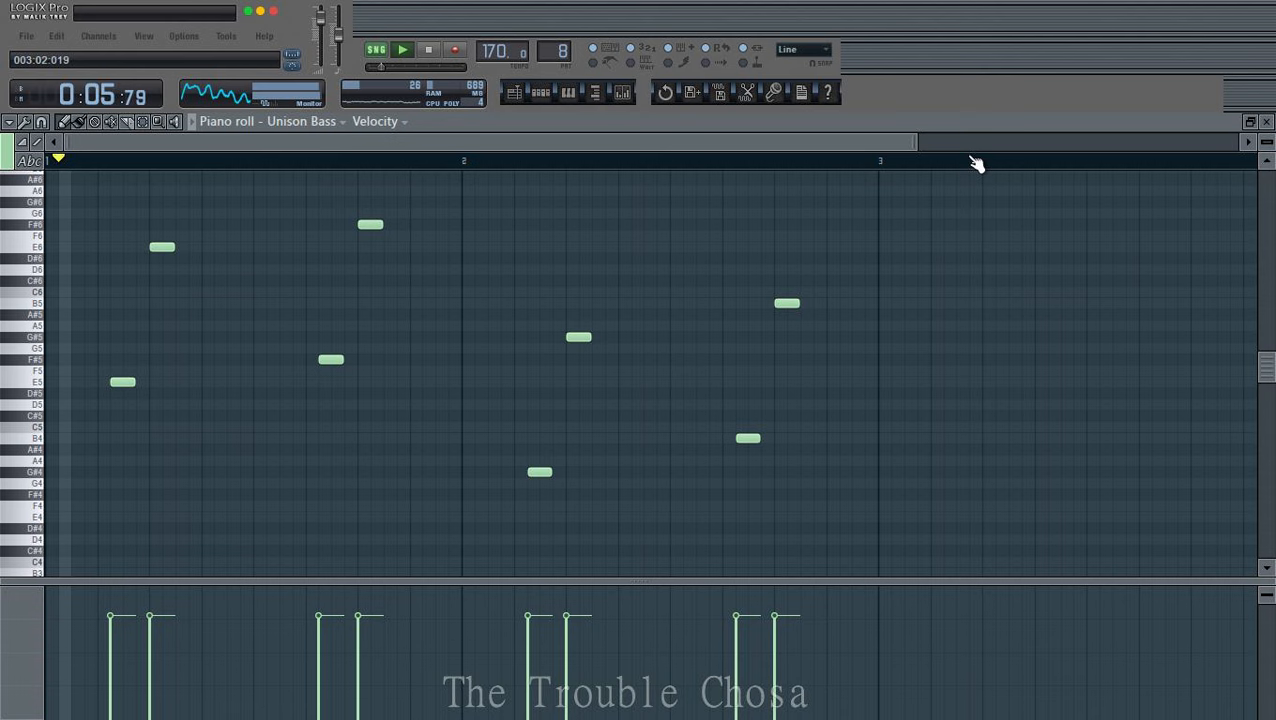
pyautogui.click(1266, 122)
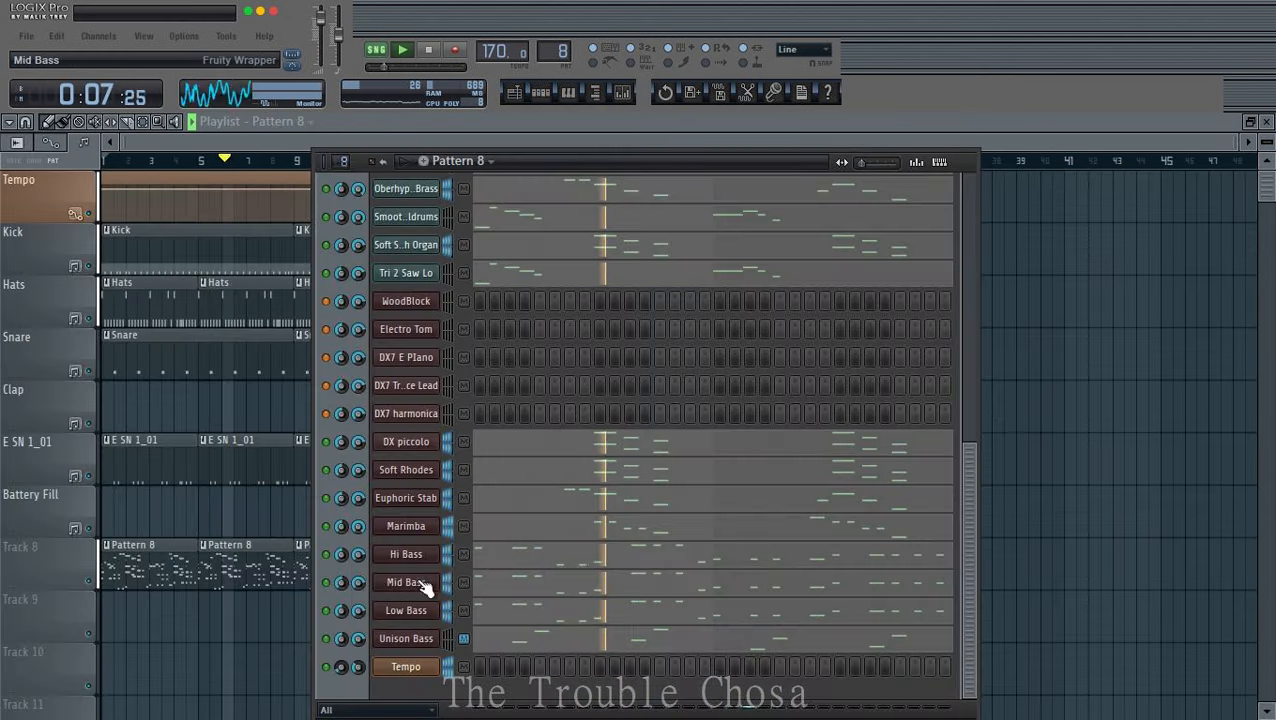
# Step: Solo the Unison Bass channel, re-enable the Tempo channel, and restart playback
pyautogui.rightClick(327, 639)
pyautogui.click(354, 490)
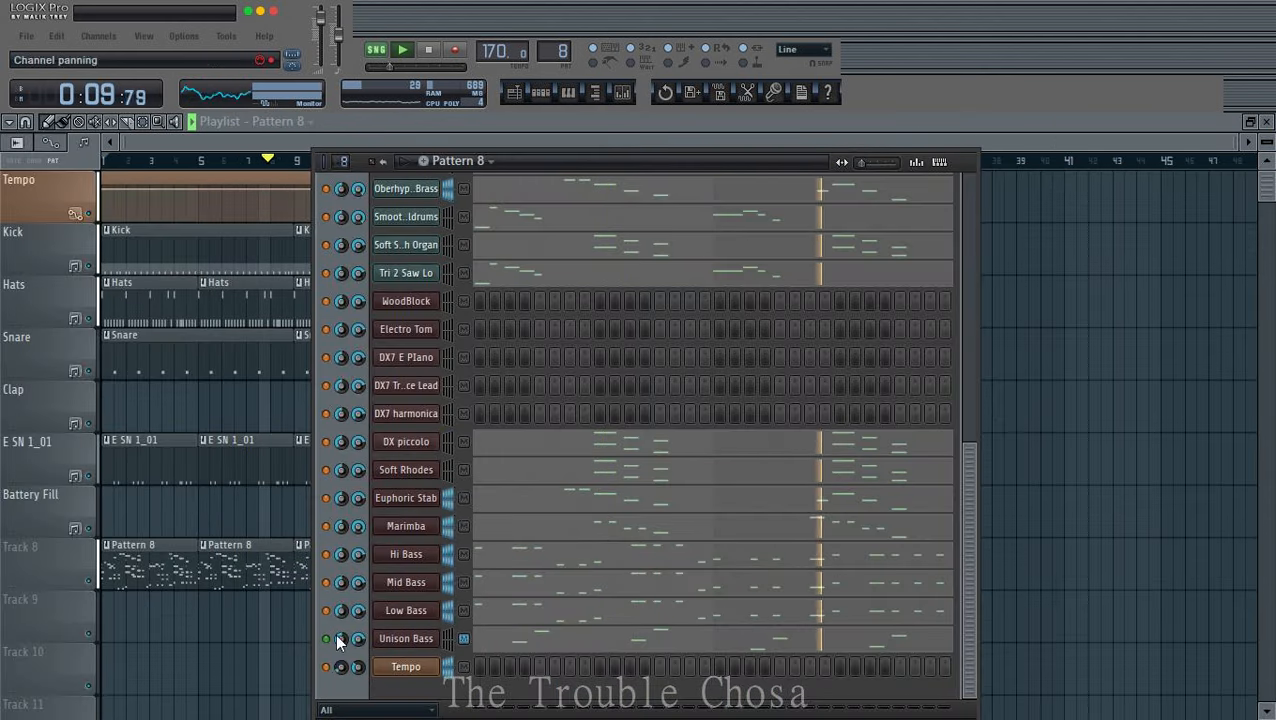
pyautogui.press('space')
pyautogui.click(328, 666)
# Step: Audition presets such as VCF Oscillation in the Unison Bass channel's Polysix plugin and settle on Trance Anthem
pyautogui.click(406, 638)
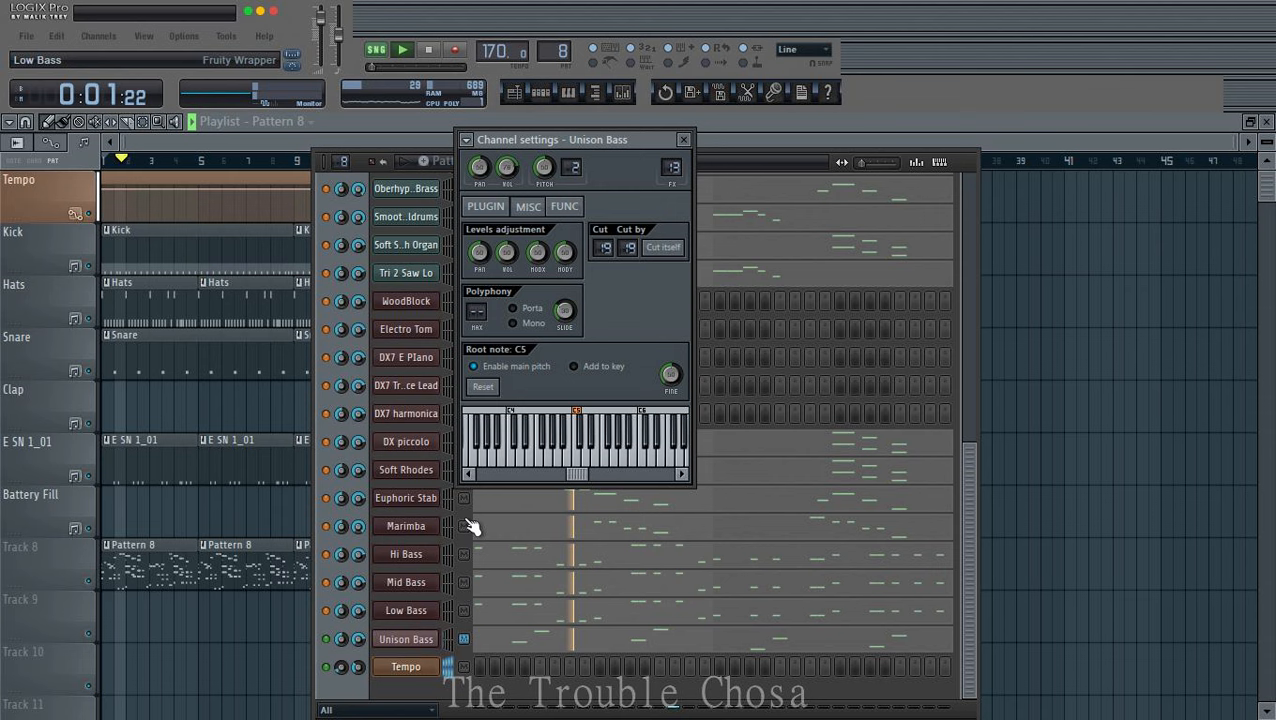
pyautogui.click(500, 207)
pyautogui.moveTo(476, 433); pyautogui.dragTo(407, 211)
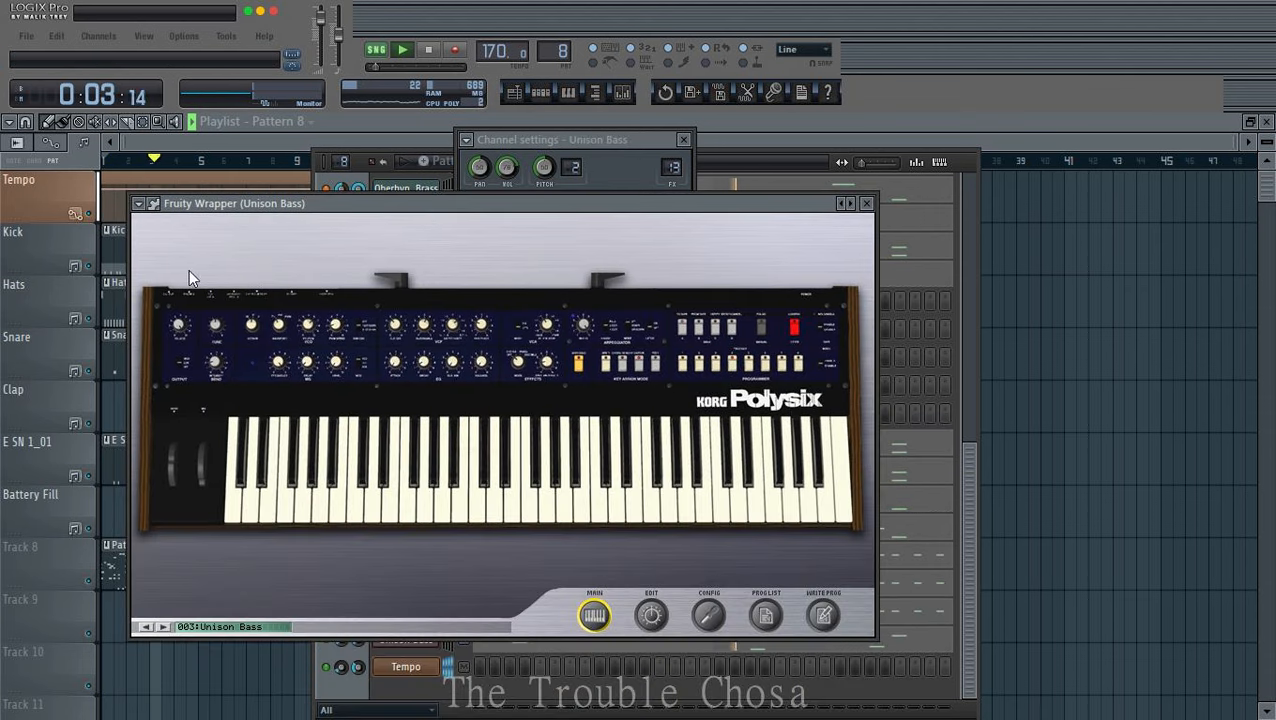
pyautogui.click(141, 205)
pyautogui.moveTo(200, 253)
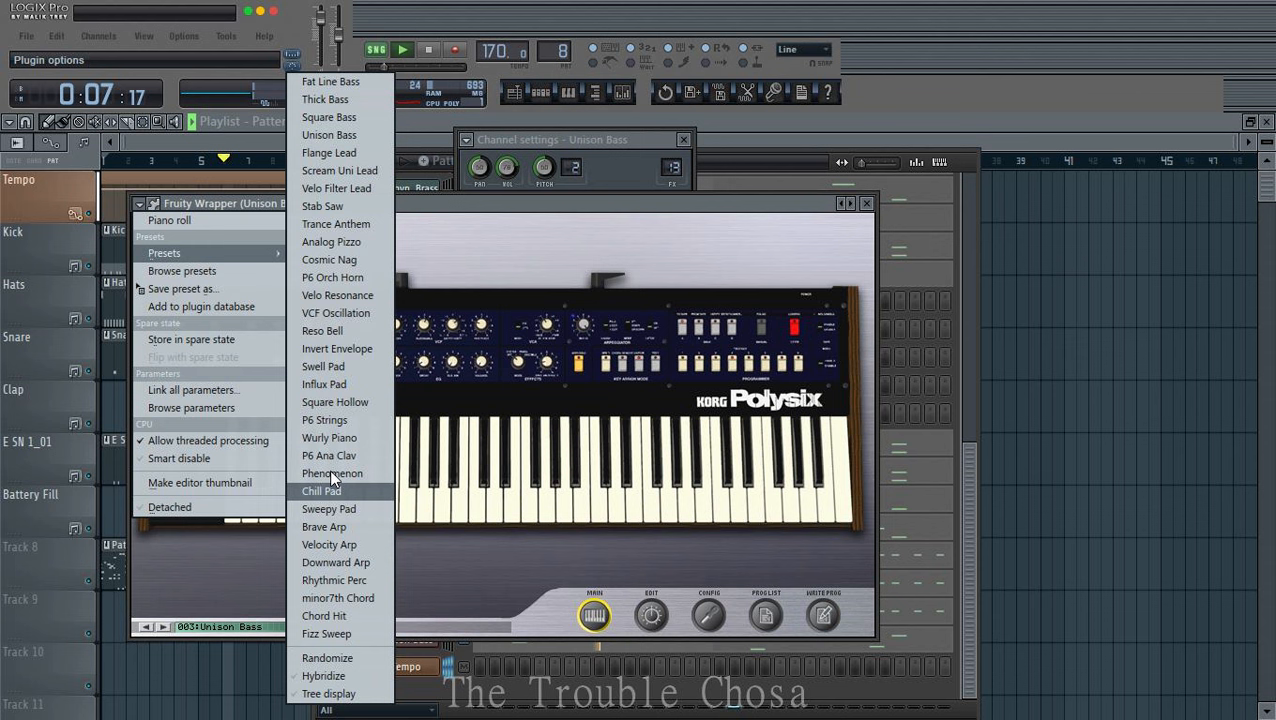
pyautogui.click(352, 313)
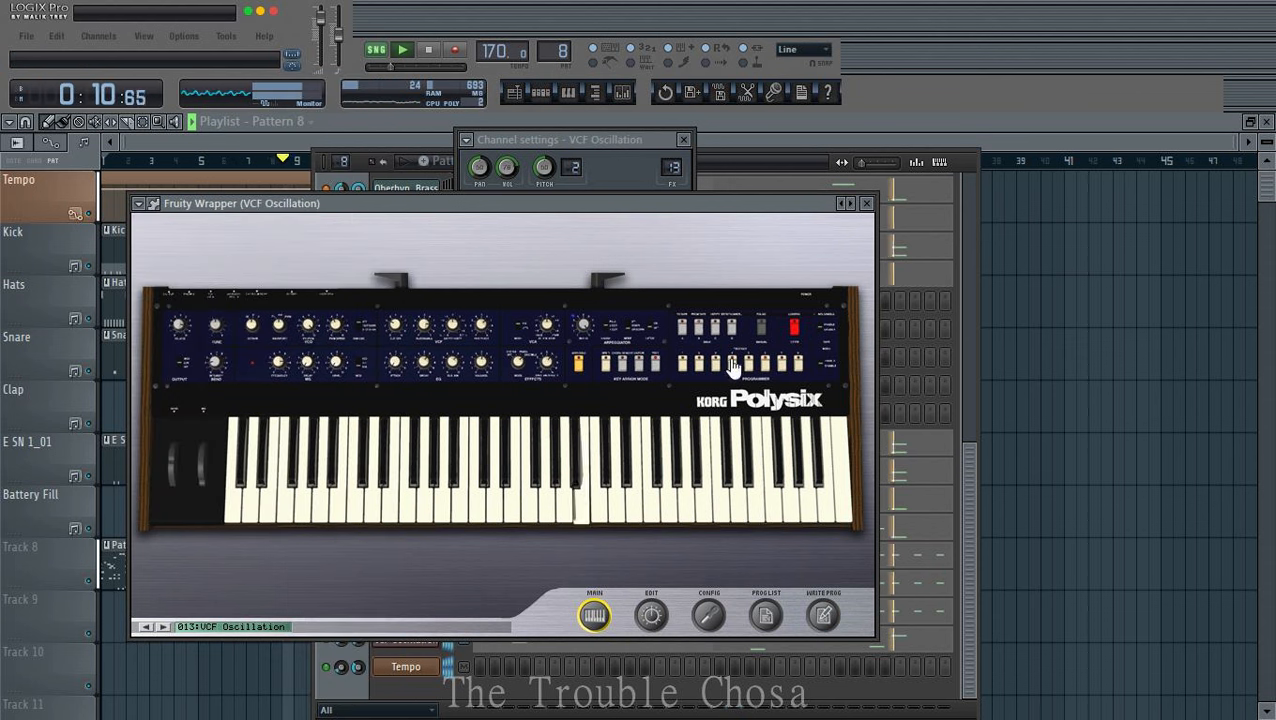
pyautogui.click(843, 204)
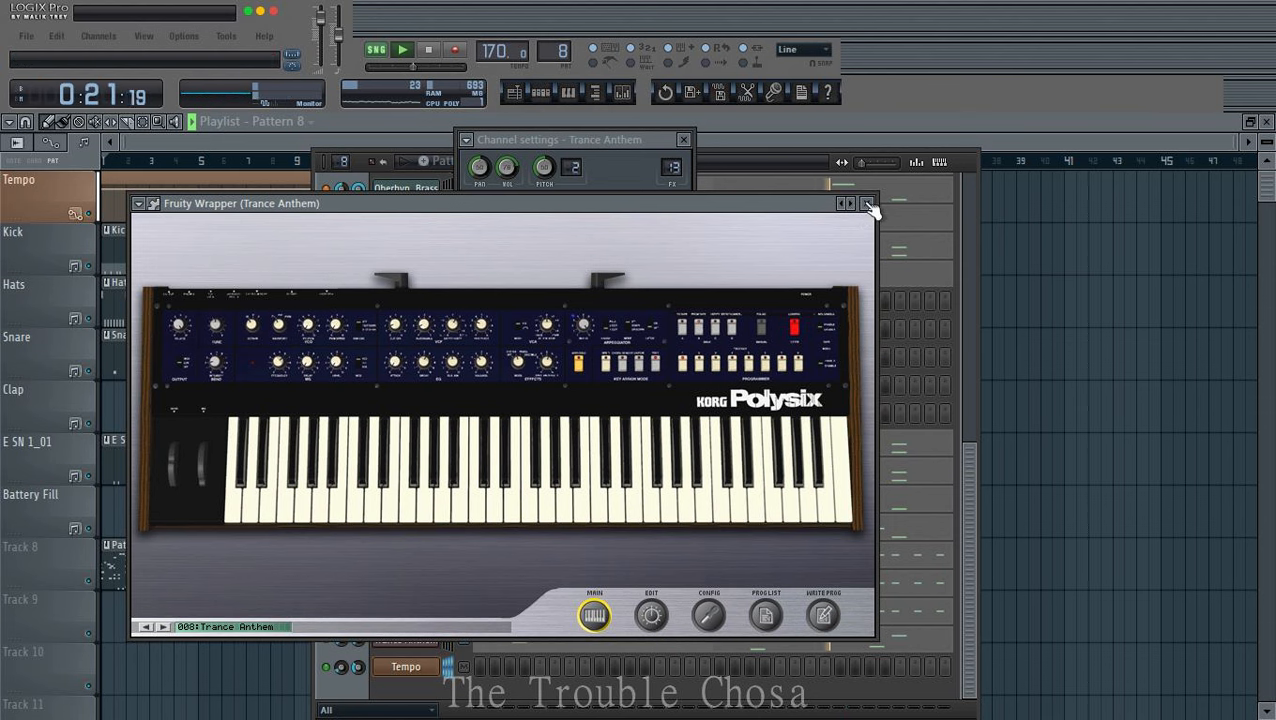
pyautogui.click(868, 204)
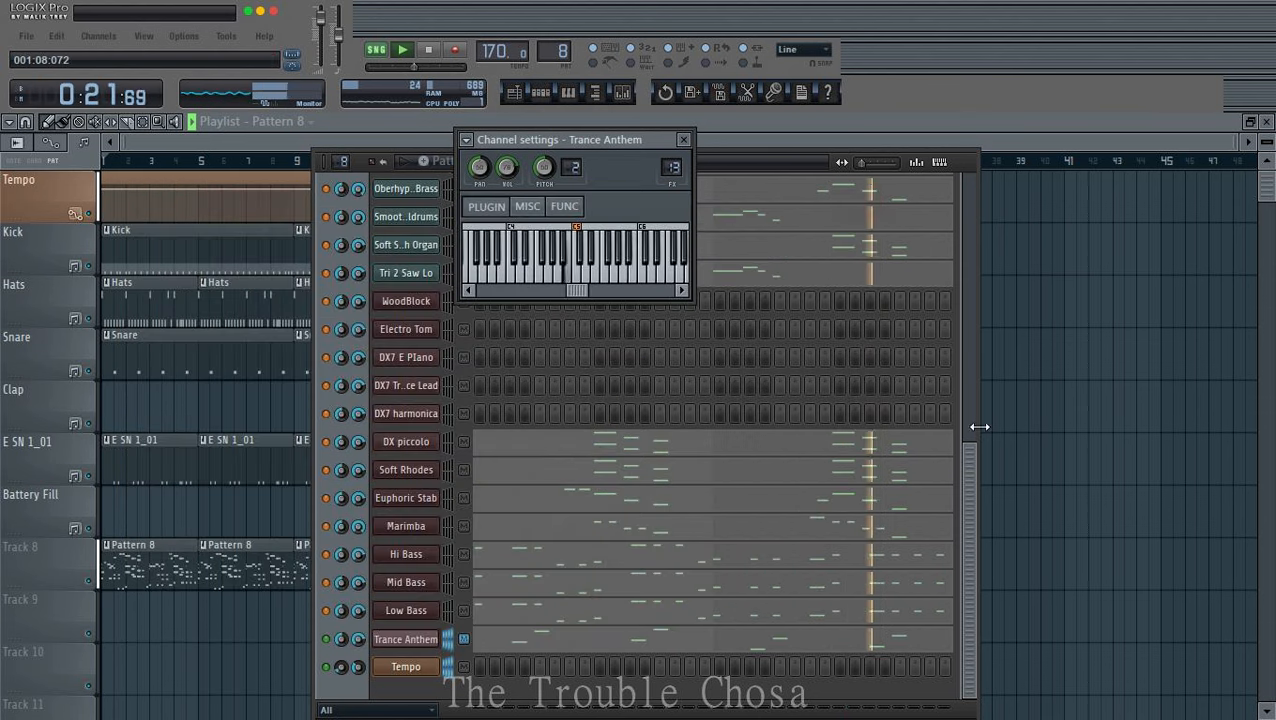
# Step: Review the Trance Anthem channel's notes in its piano roll
pyautogui.click(538, 637)
pyautogui.scroll(-5, 466, 172)
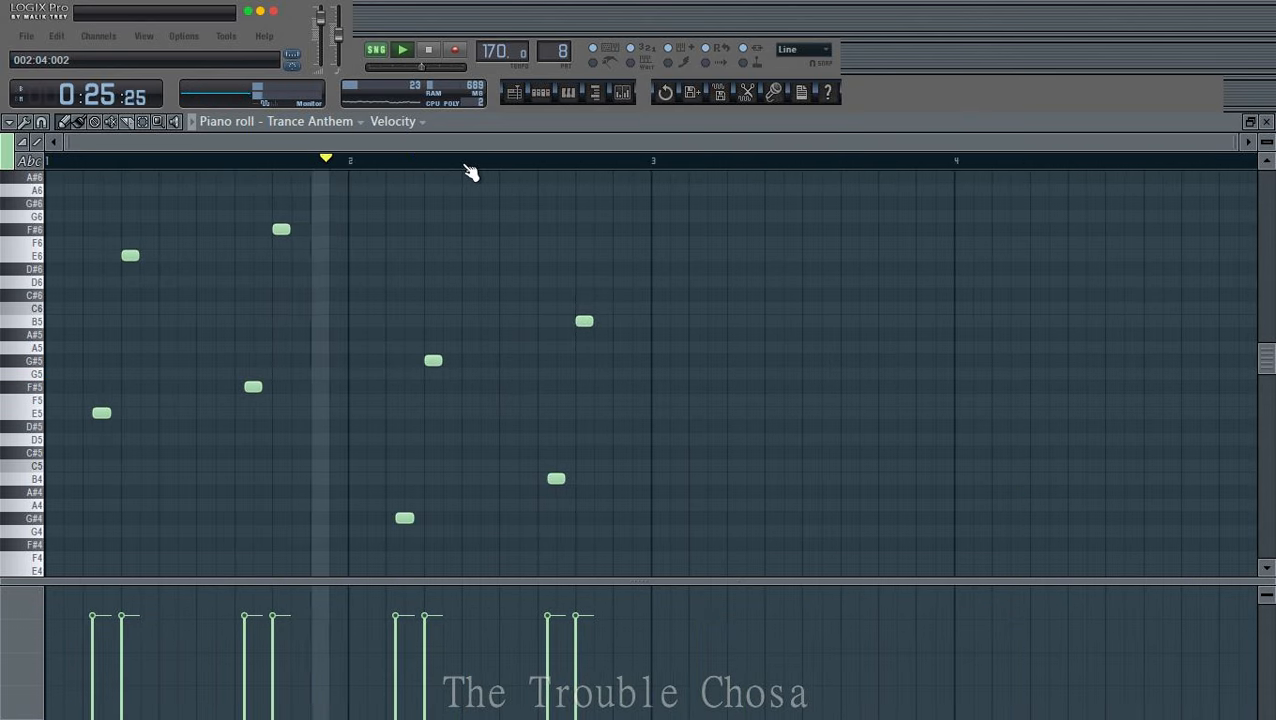
pyautogui.click(1265, 121)
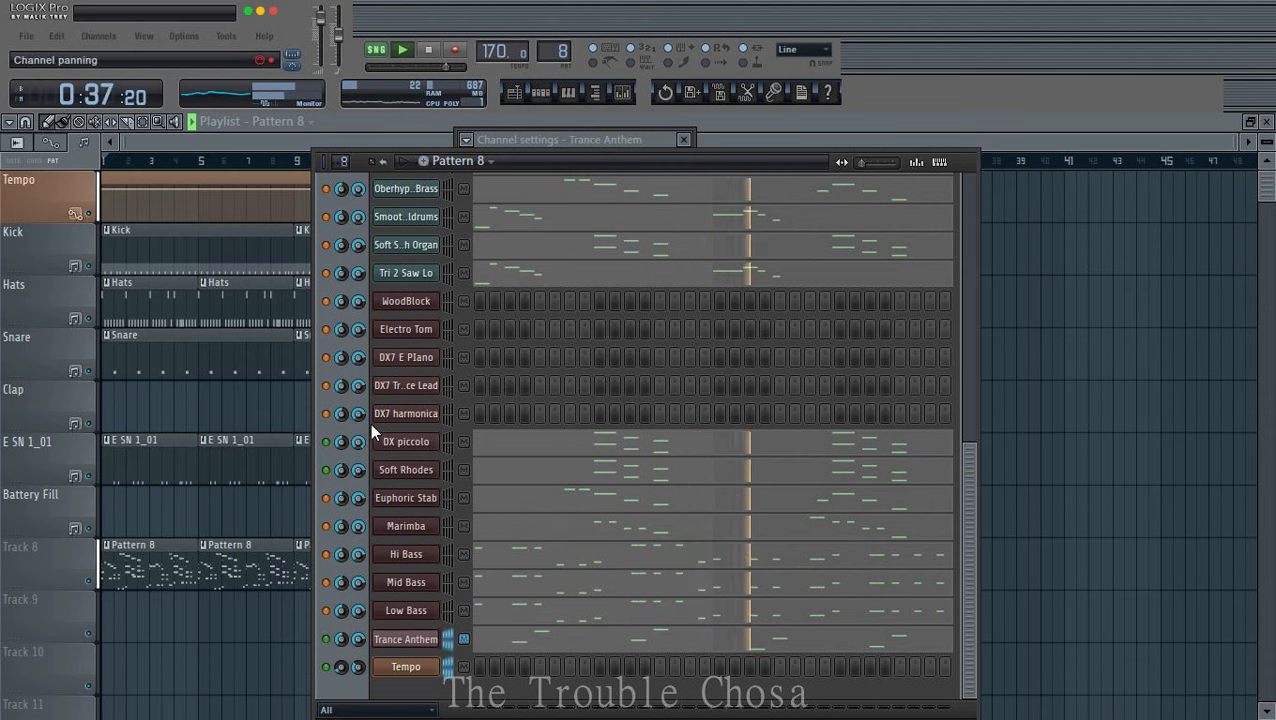
# Step: Unmute the DX piccolo, Soft Rhodes, piano, Clavinet, Kick and Hats channels, and reset the Clavinet channel's volume
pyautogui.scroll(3, 400, 418)
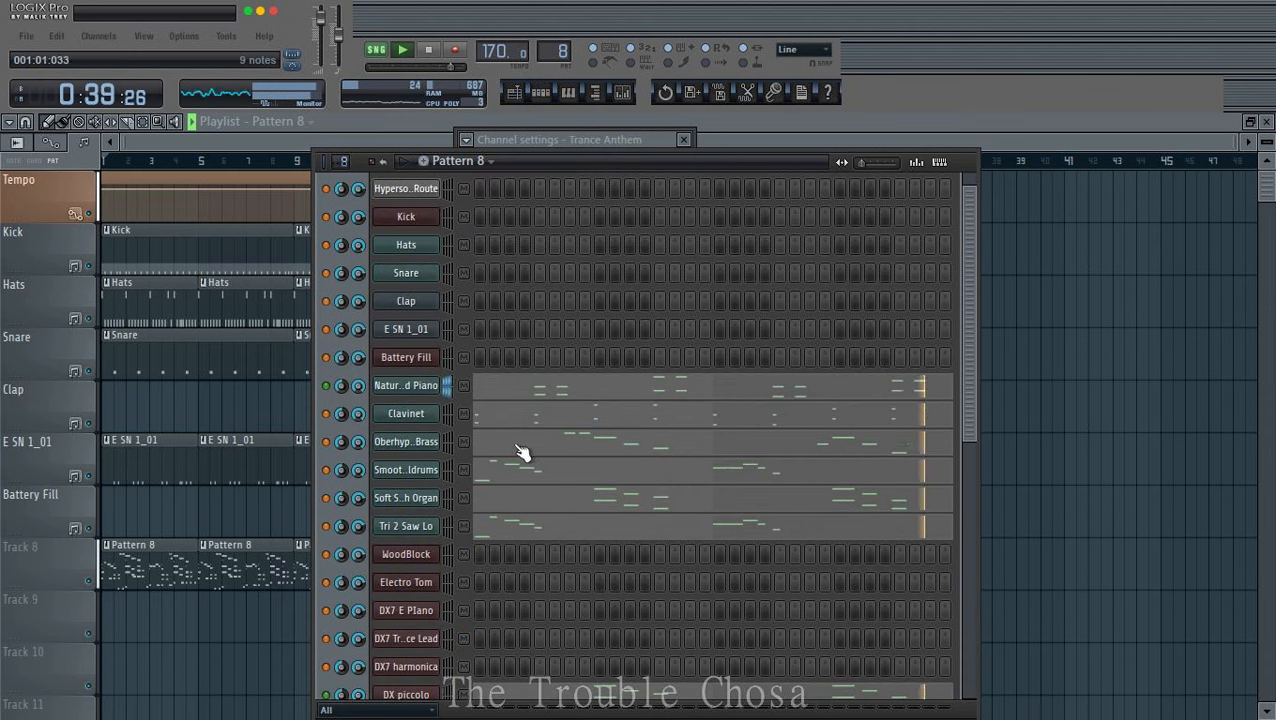
pyautogui.scroll(-3, 515, 440)
pyautogui.scroll(2, 510, 430)
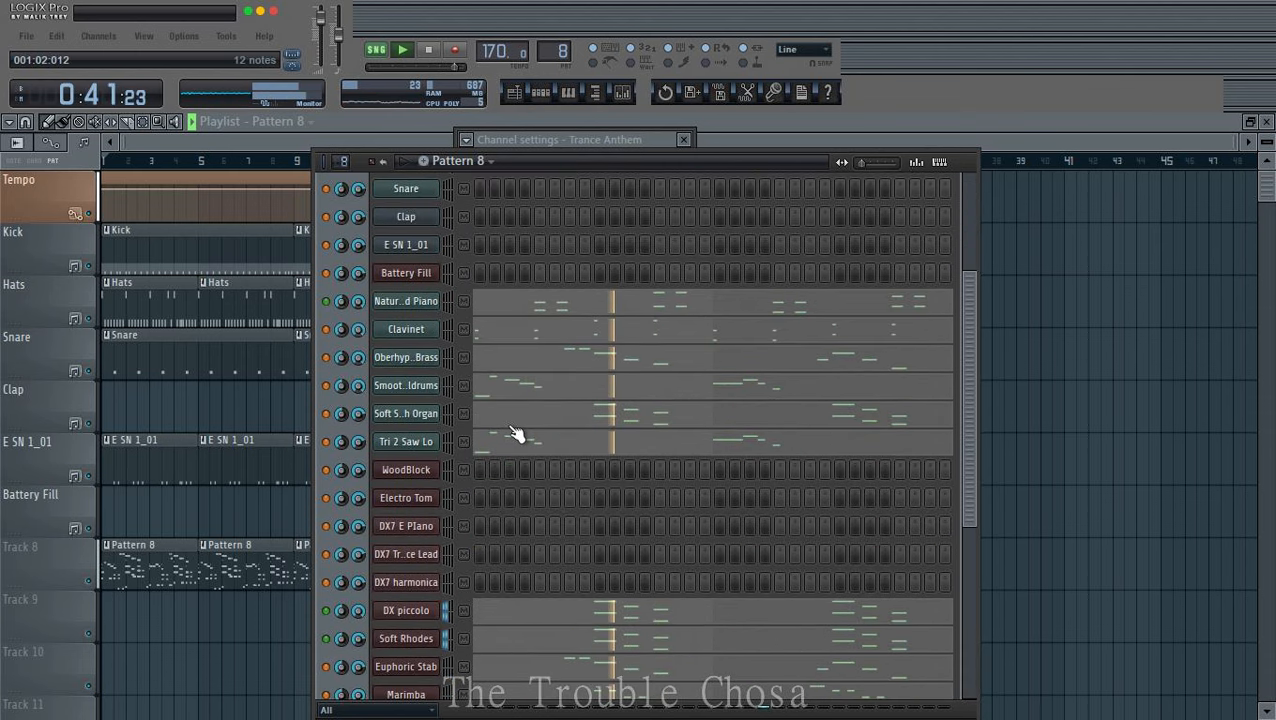
pyautogui.scroll(-2, 600, 490)
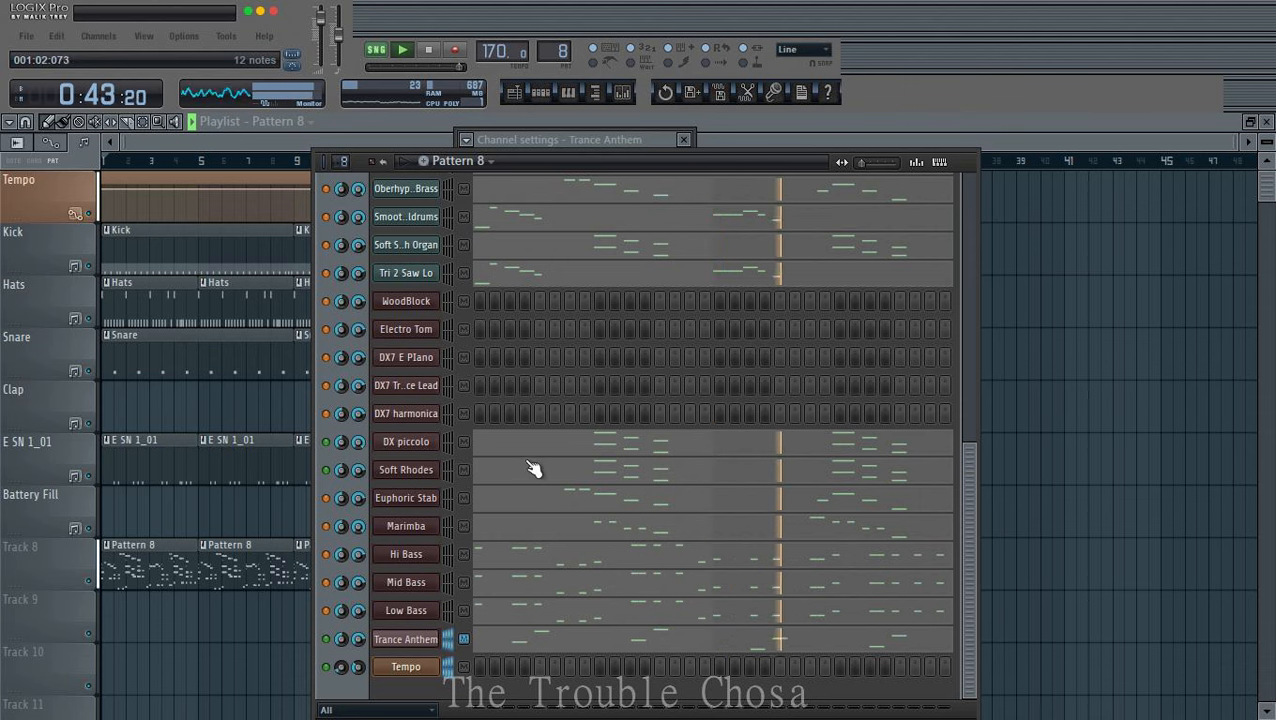
pyautogui.scroll(3, 520, 470)
pyautogui.rightClick(358, 430)
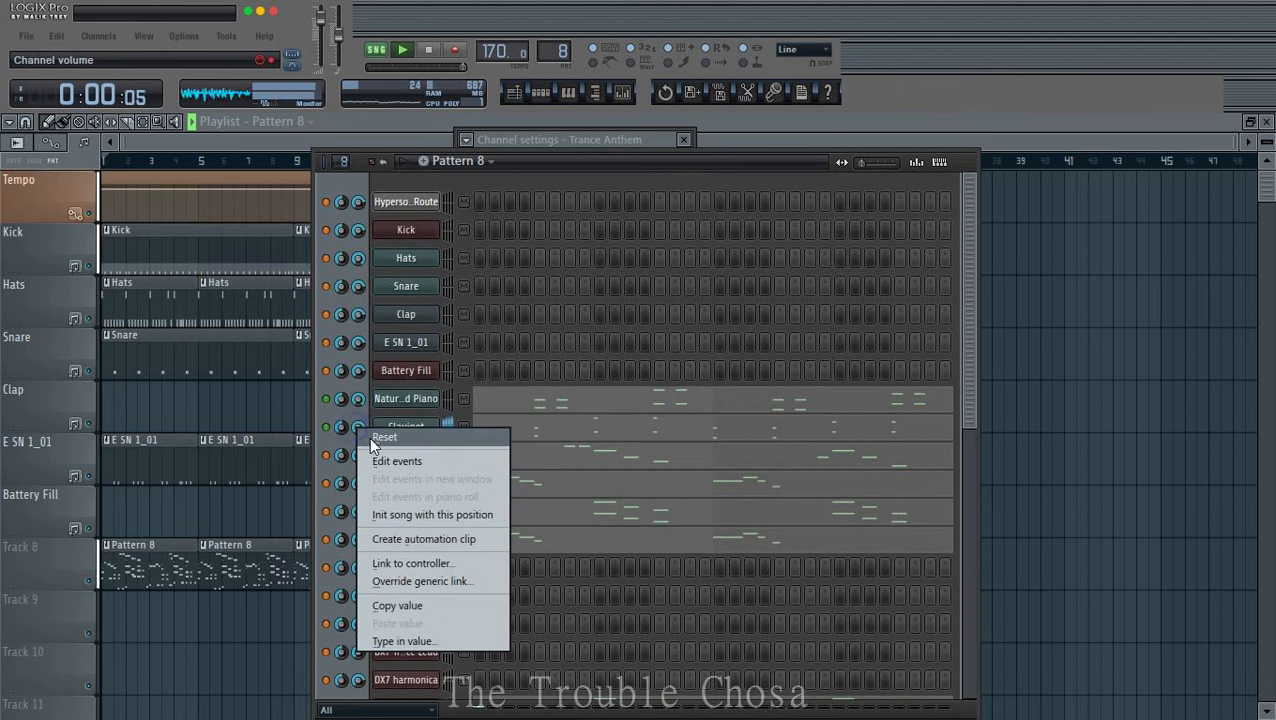
pyautogui.click(376, 438)
pyautogui.click(325, 232)
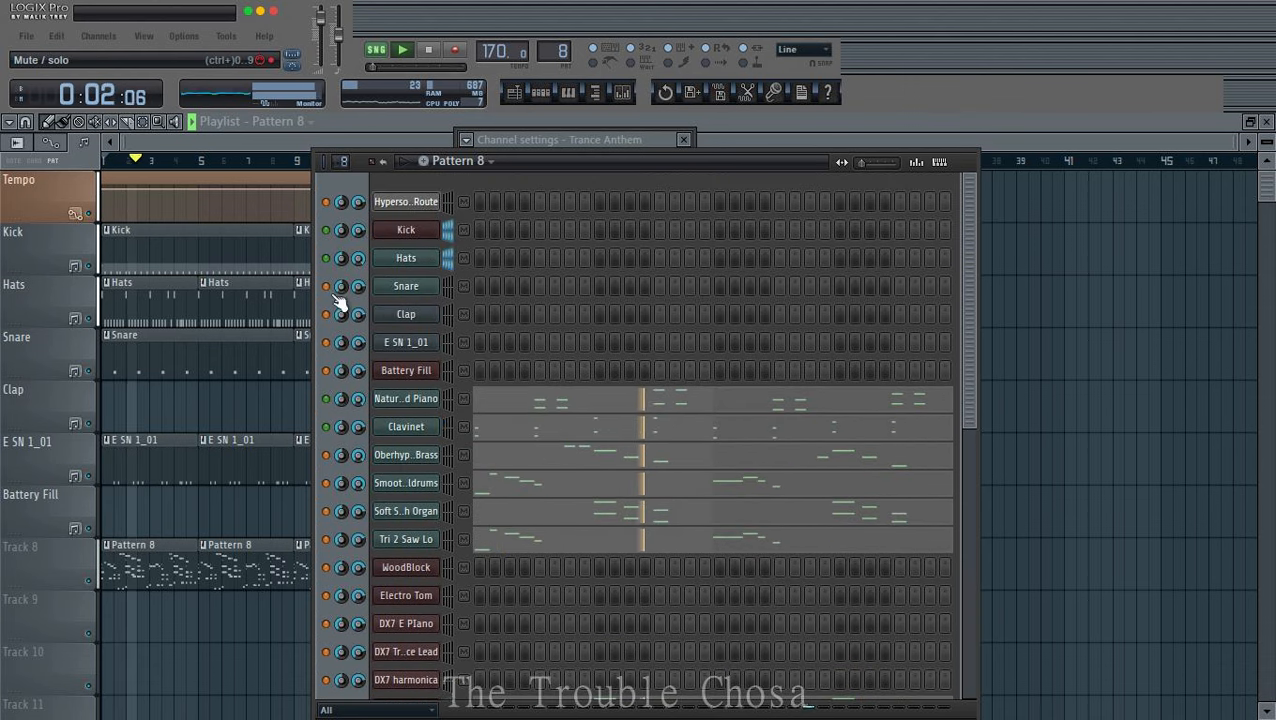
# Step: Copy the Trance Anthem channel's name from its rename field, paste it back, and confirm the name
pyautogui.scroll(-3, 480, 460)
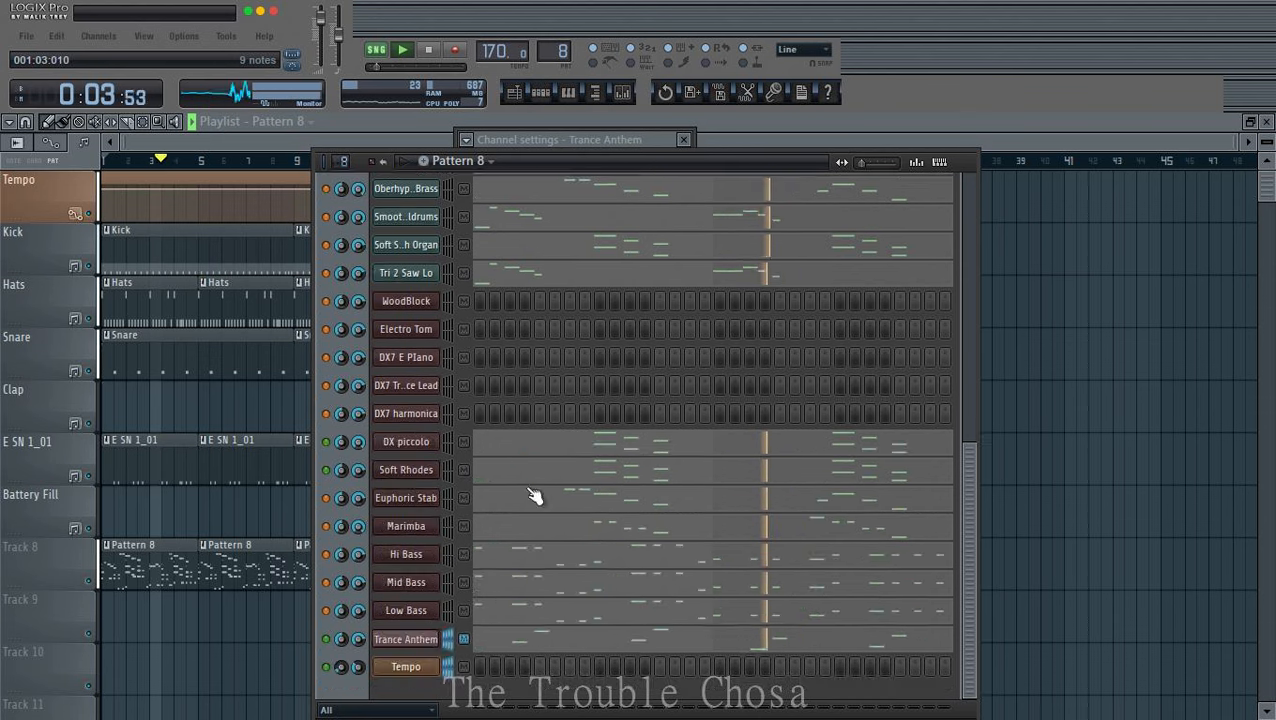
pyautogui.rightClick(406, 641)
pyautogui.click(474, 486)
pyautogui.hotkey('ctrl', 'c')
pyautogui.rightClick(423, 490)
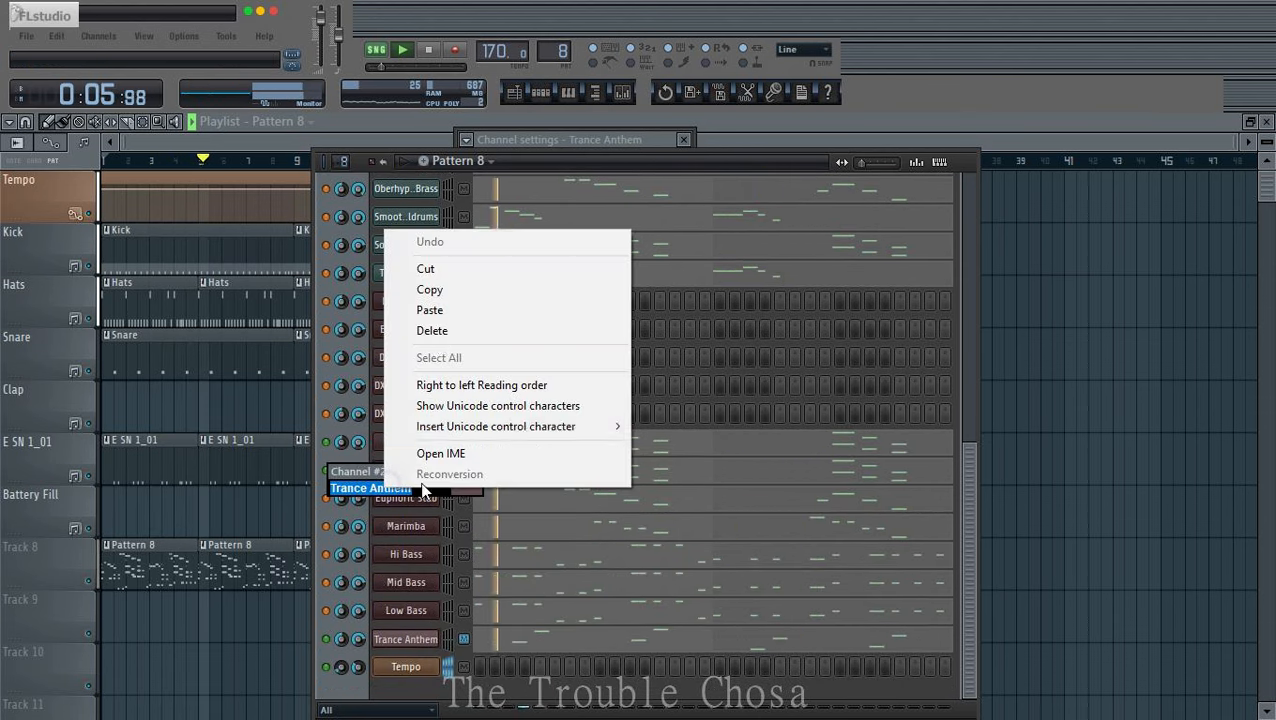
pyautogui.click(450, 310)
pyautogui.press('Return')
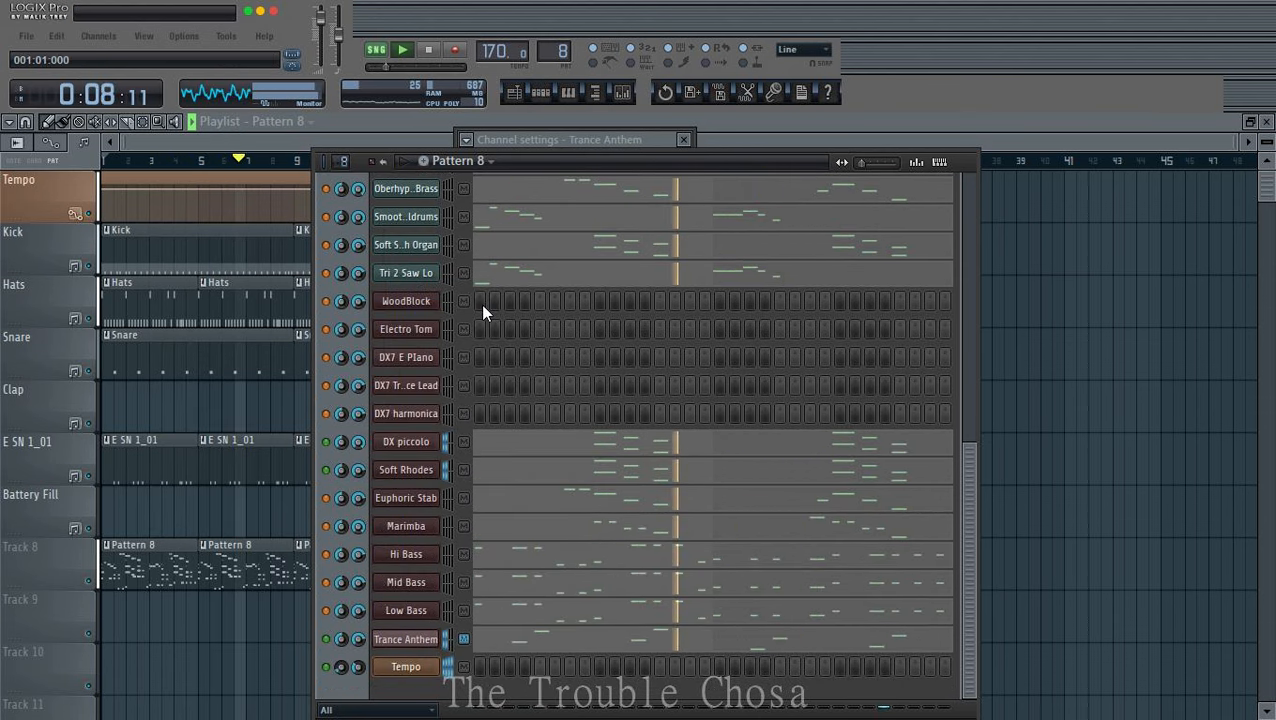
# Step: Rename the Unison Bass mixer track as Trance Anthem by pasting the copied name
pyautogui.click(622, 93)
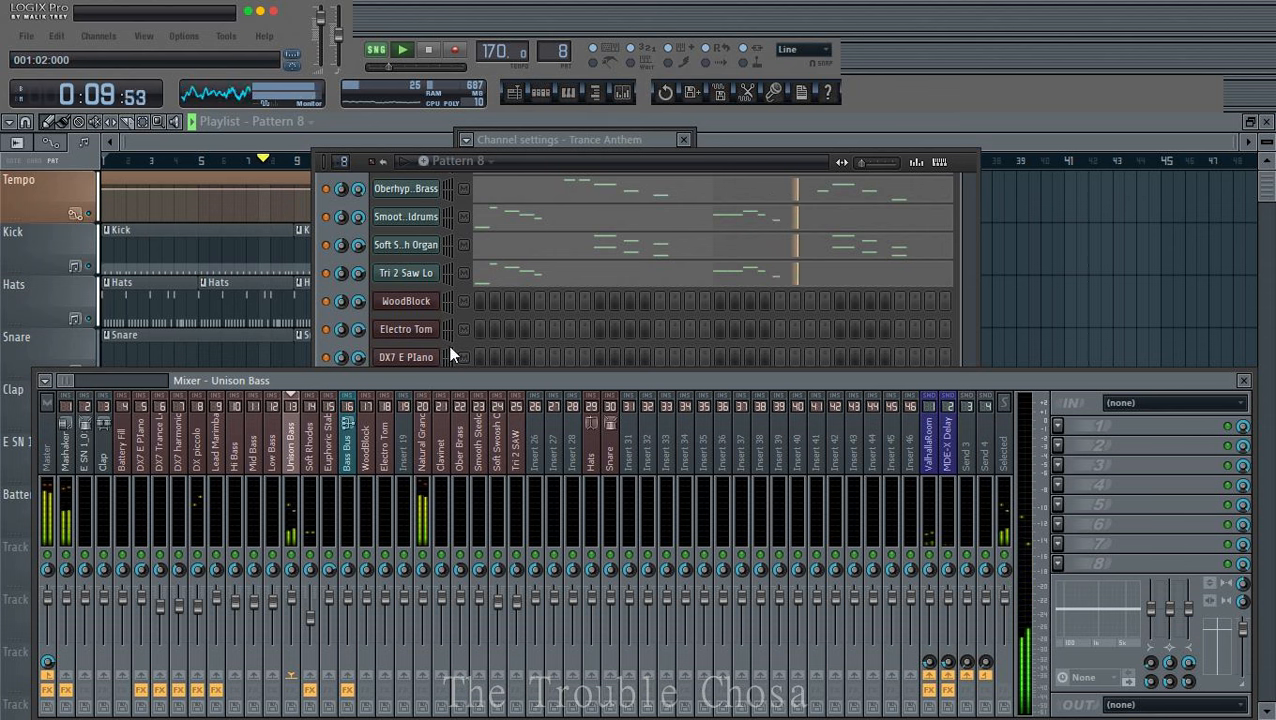
pyautogui.doubleClick(300, 470)
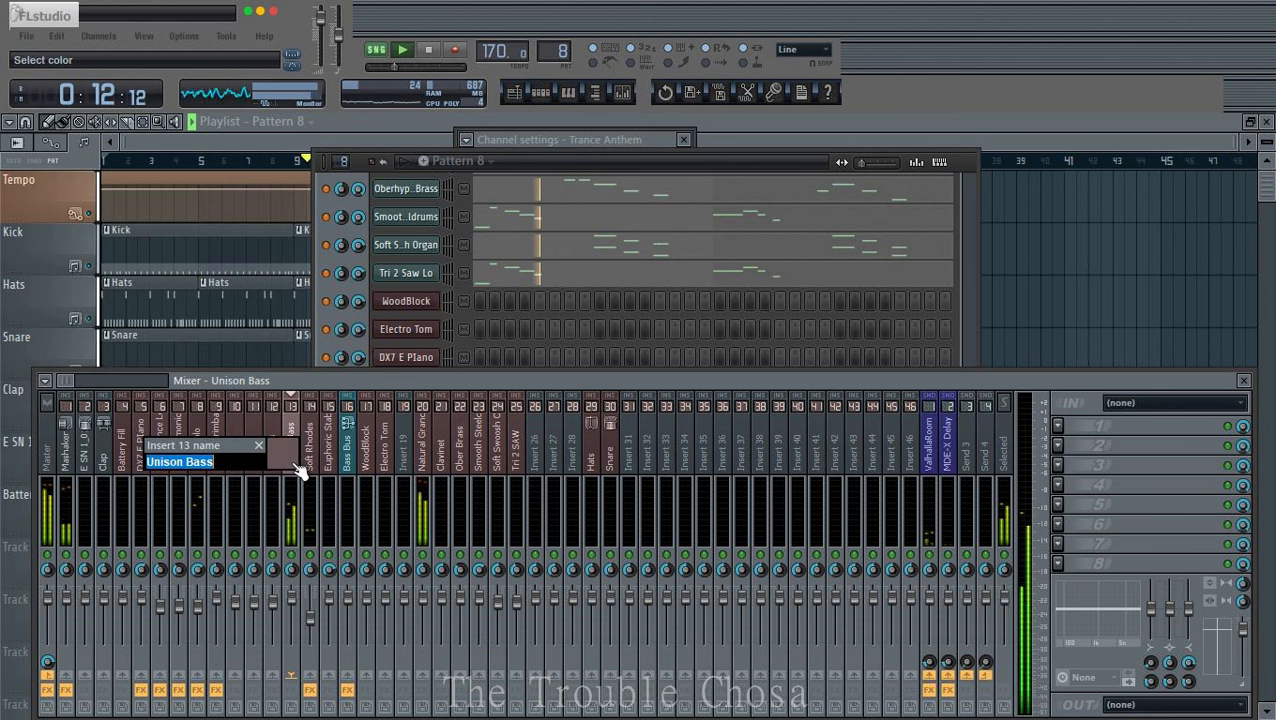
pyautogui.hotkey('ctrl', 'v')
pyautogui.press('Return')
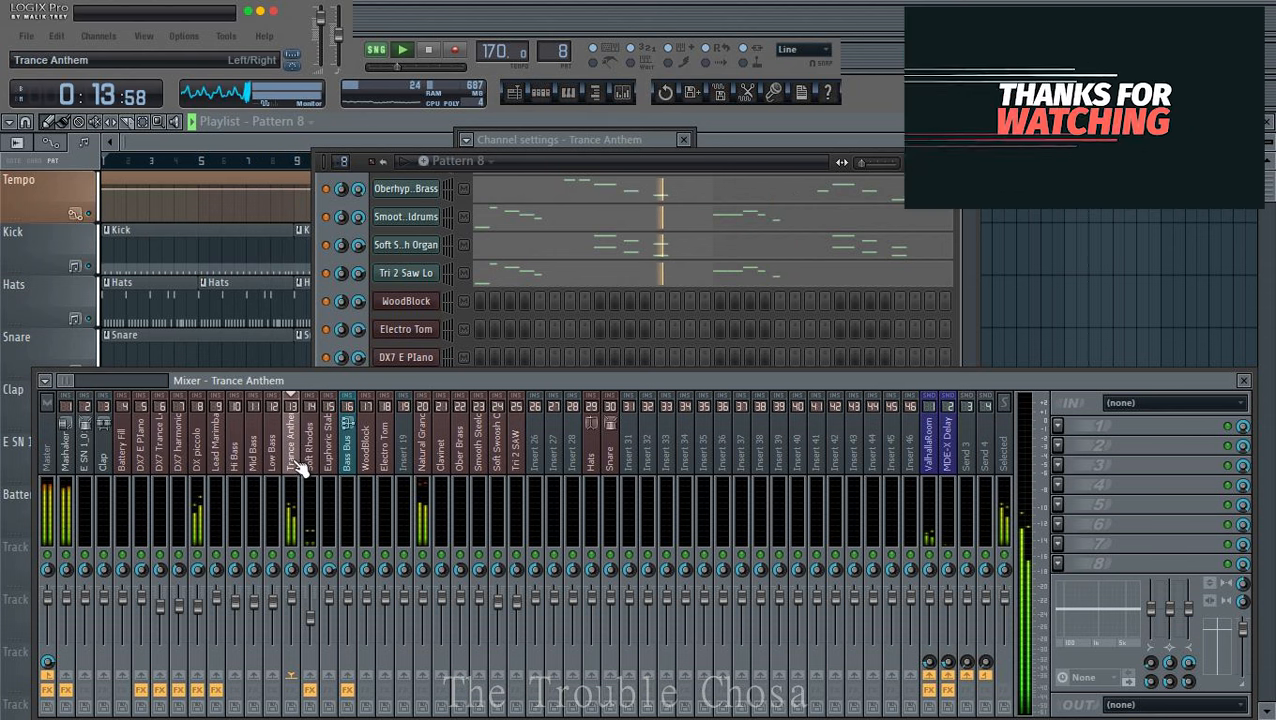
# Step: Unmute the Soft Swoosh Organ, Tri 2 Saw Lo, Euphoric Stab, Marimba, Hi Bass, Mid Bass and Low Bass channels
pyautogui.click(596, 154)
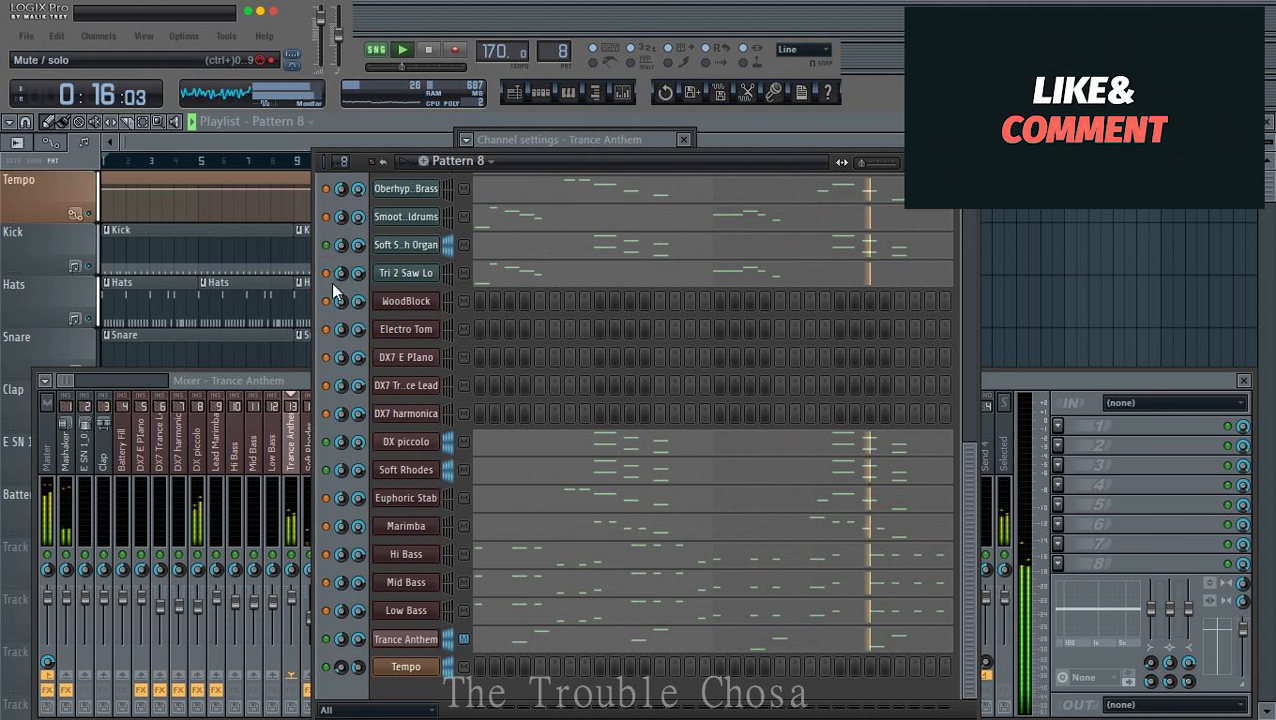
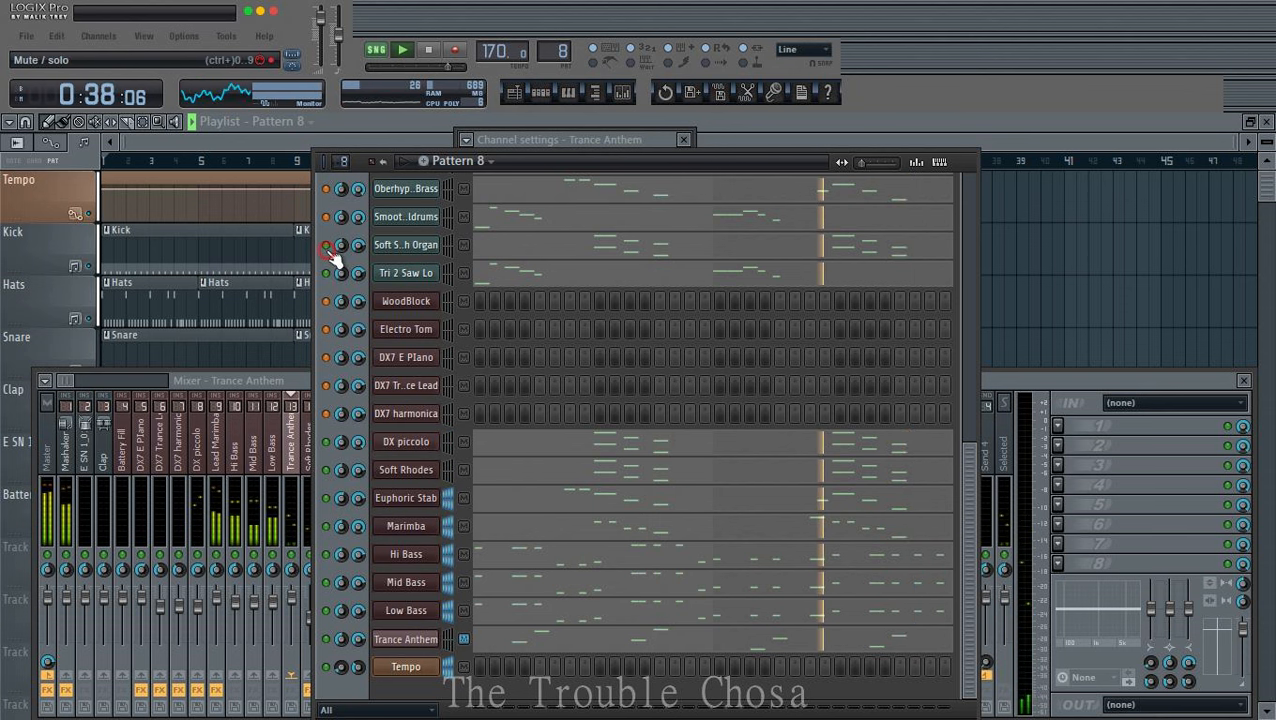
pyautogui.scroll(3, 574, 365)
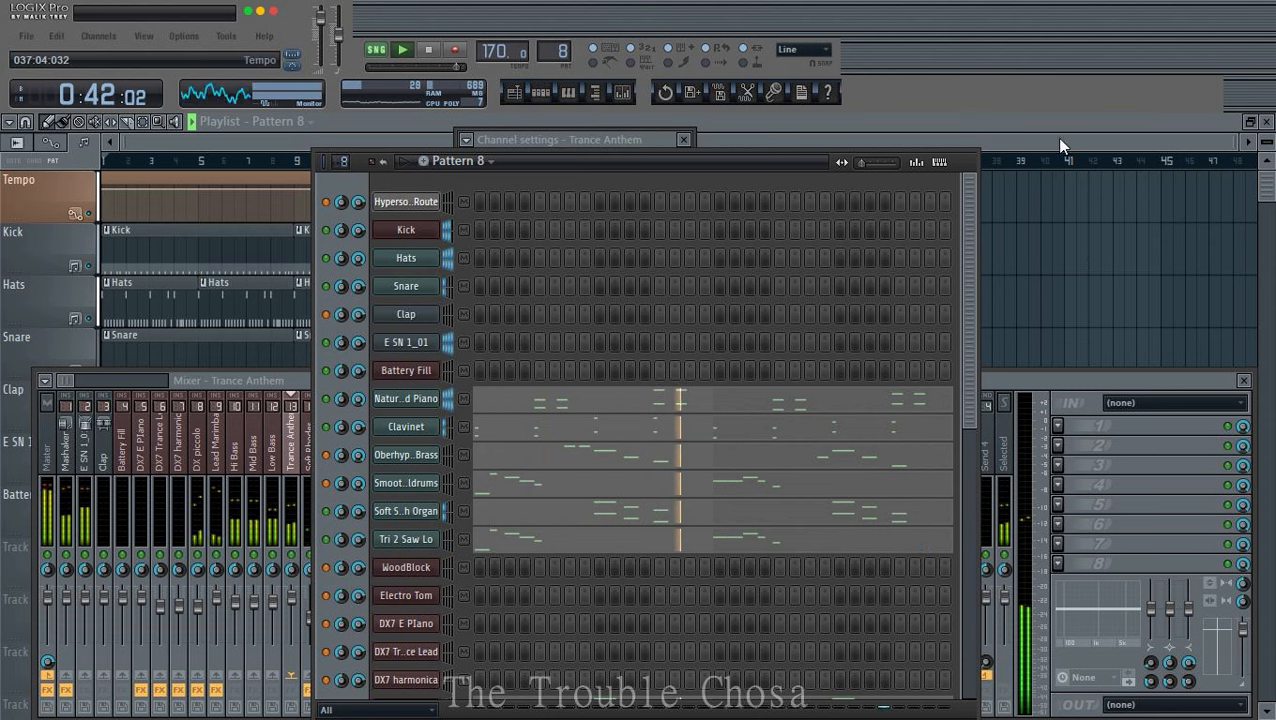
pyautogui.press('F12')
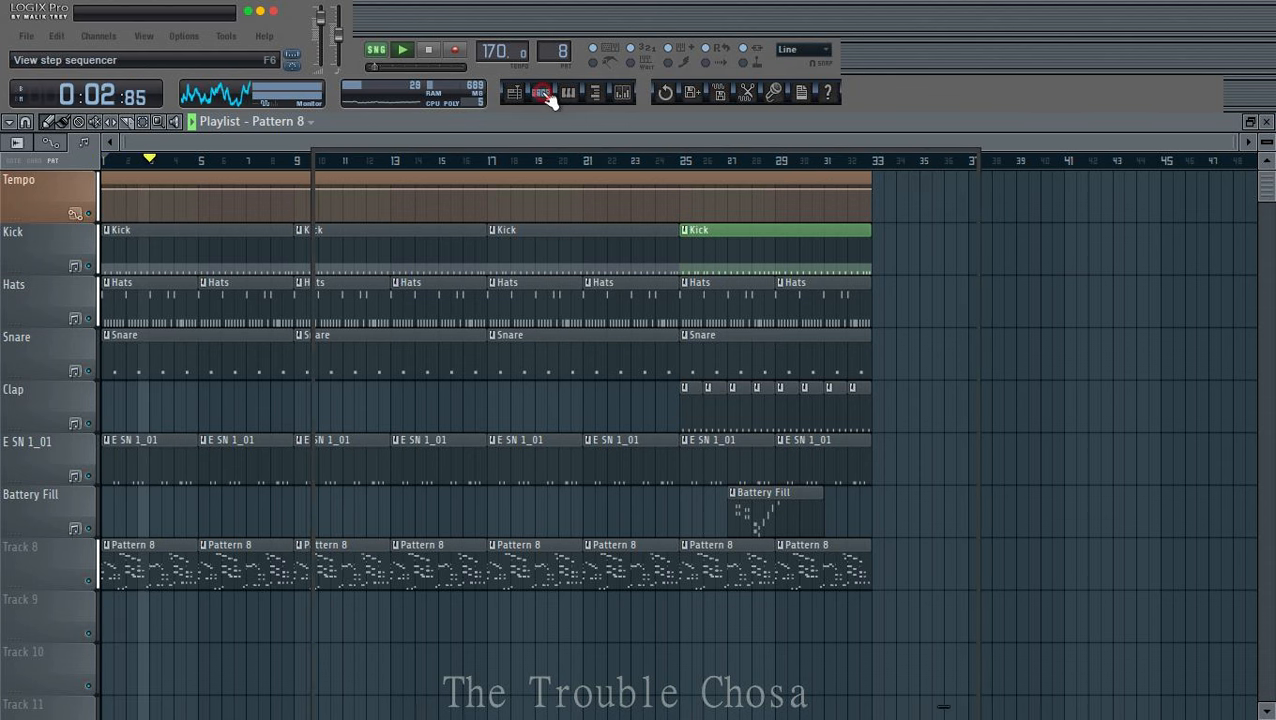
# Step: Unmute the Smooth Steeldrums and Clap channels, and mute the Oberhyp Brass, Tri 2 Saw Lo and Euphoric Stab channels
pyautogui.click(540, 92)
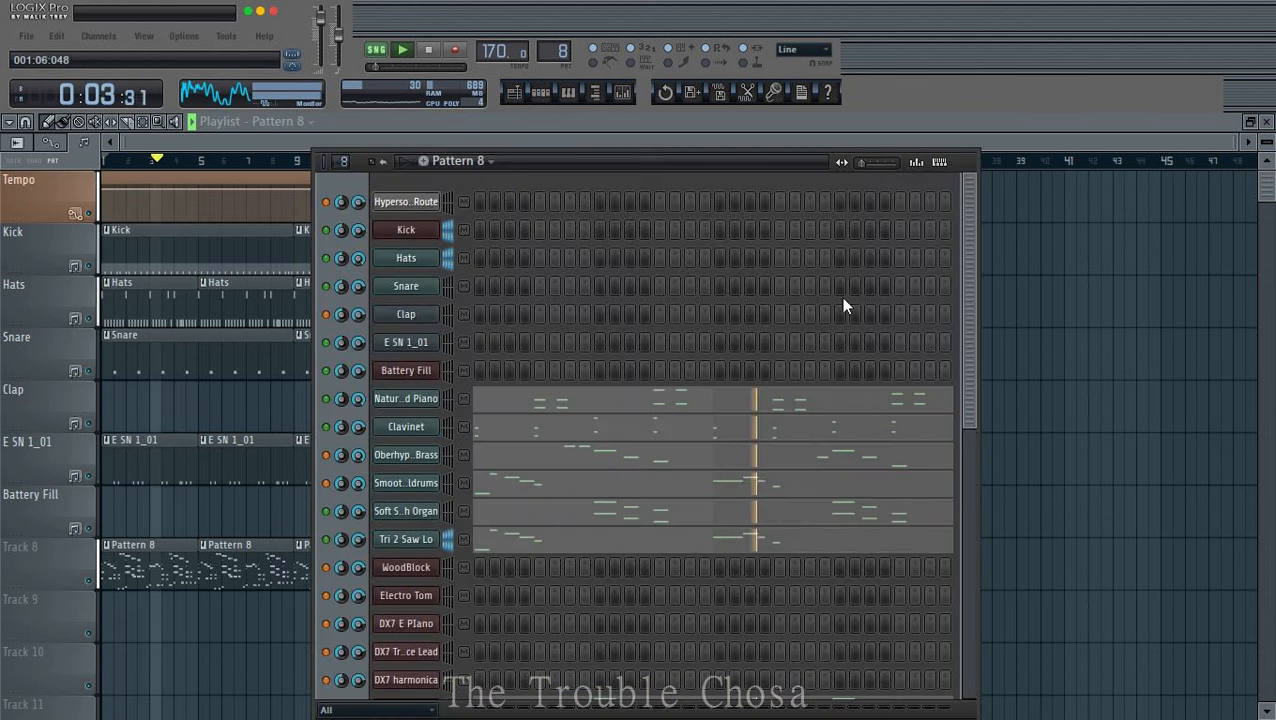
pyautogui.click(328, 483)
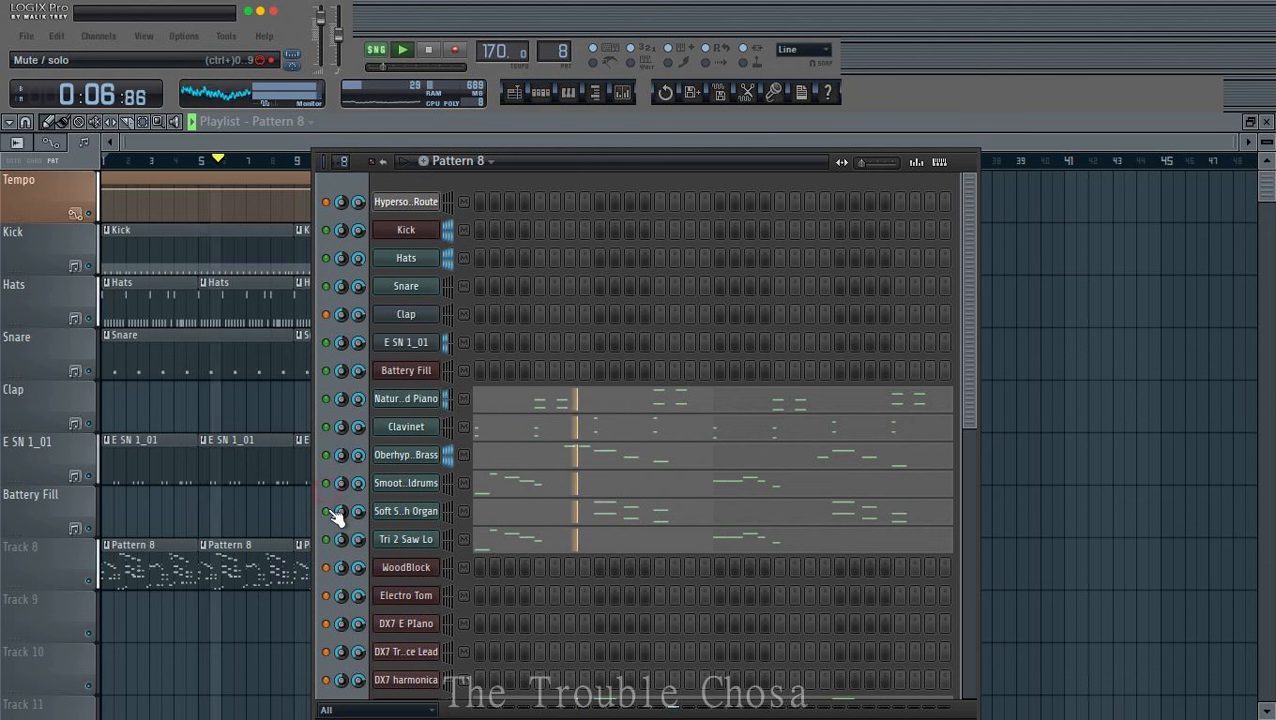
pyautogui.click(325, 456)
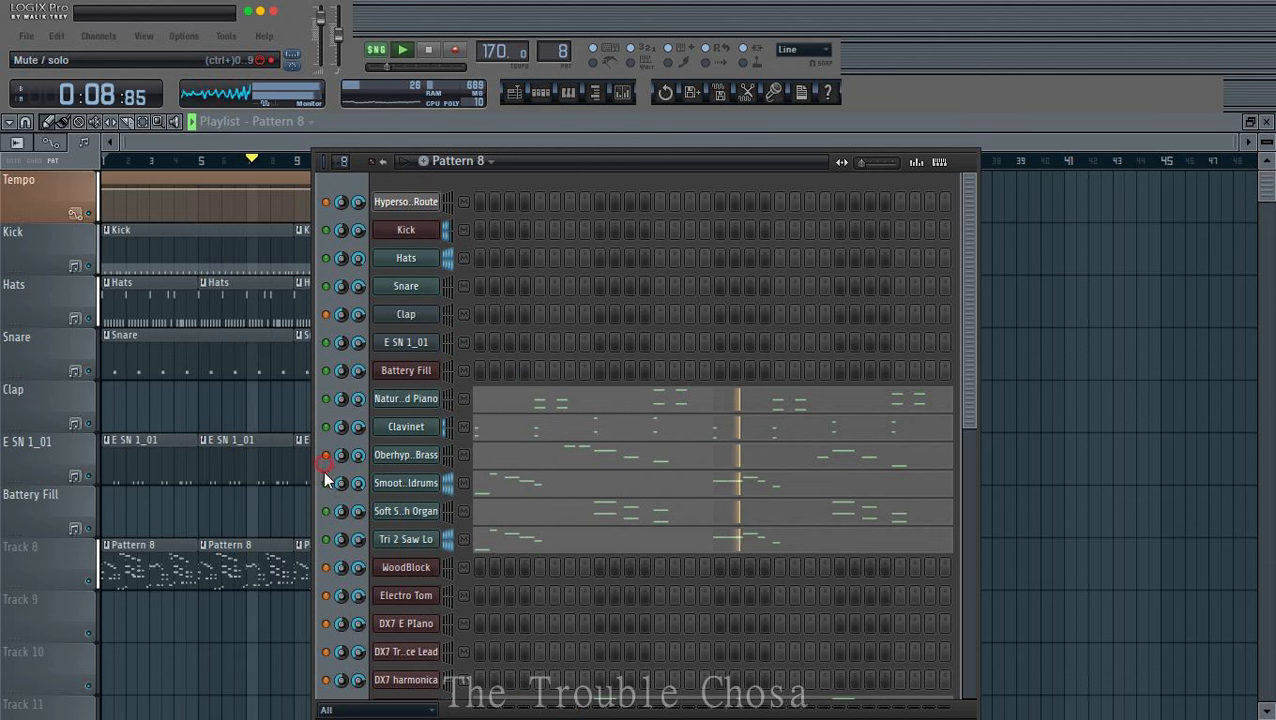
pyautogui.click(325, 483)
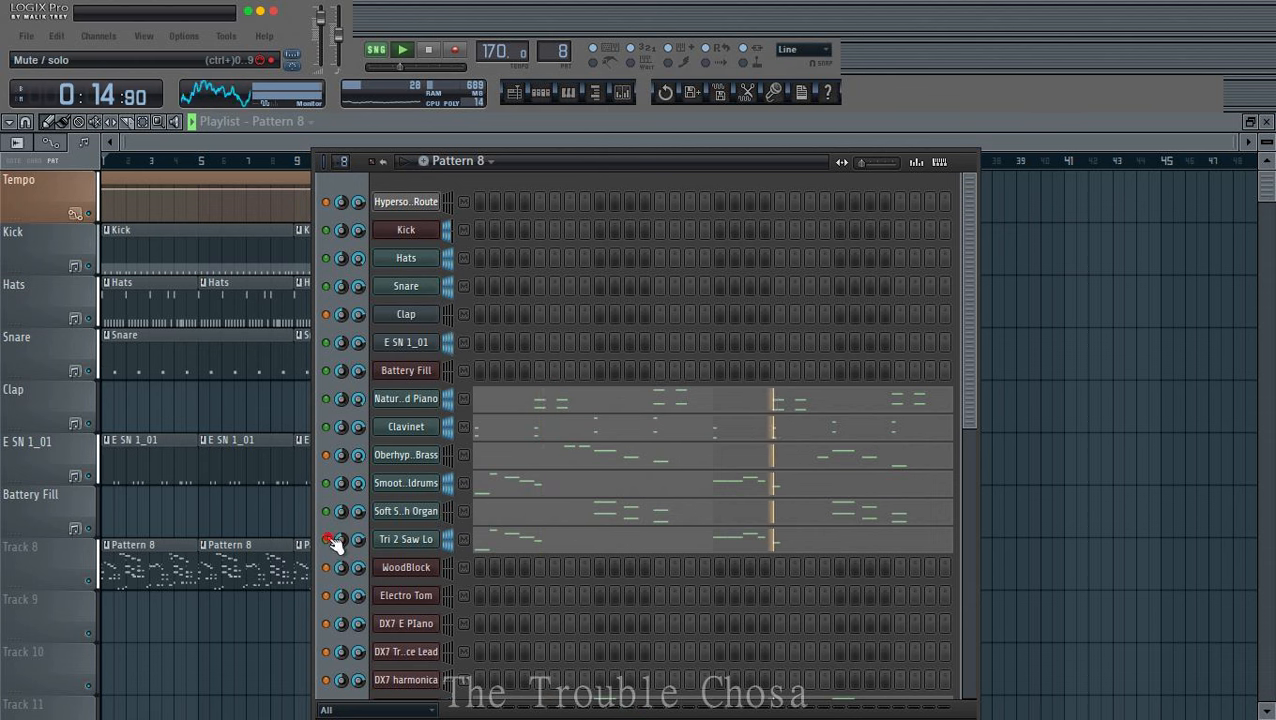
pyautogui.scroll(-5, 507, 546)
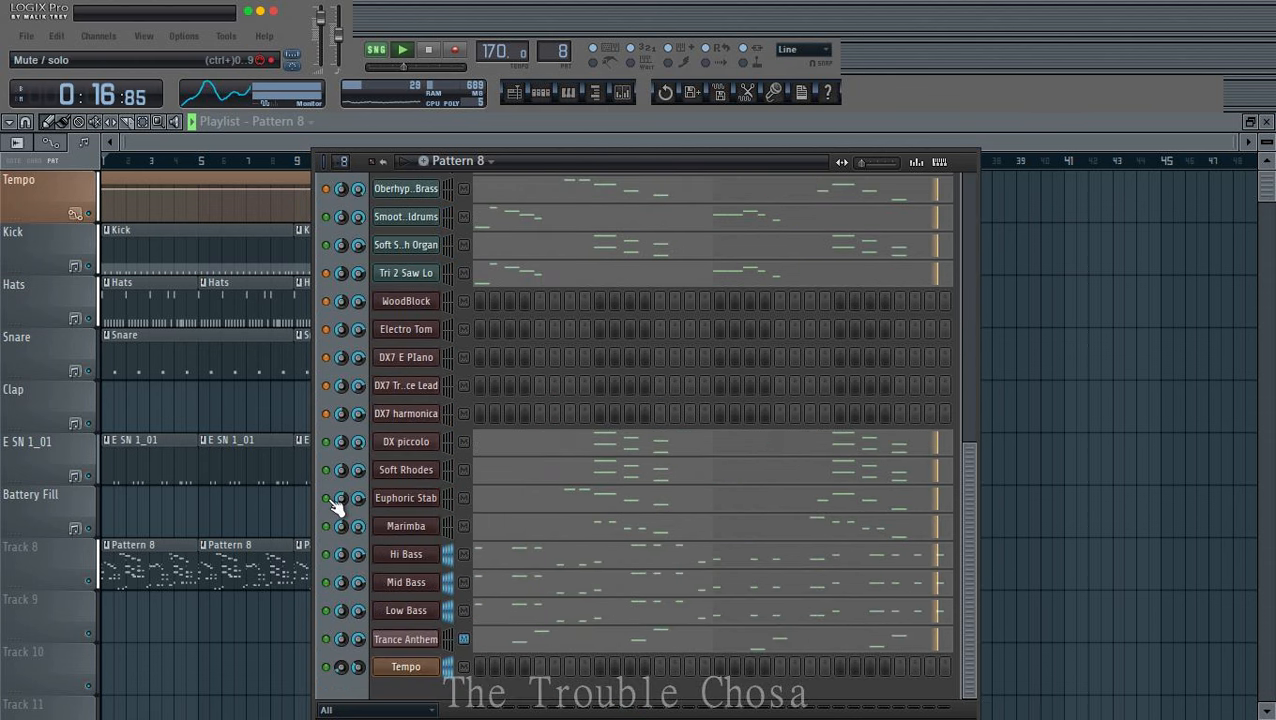
pyautogui.scroll(5, 726, 470)
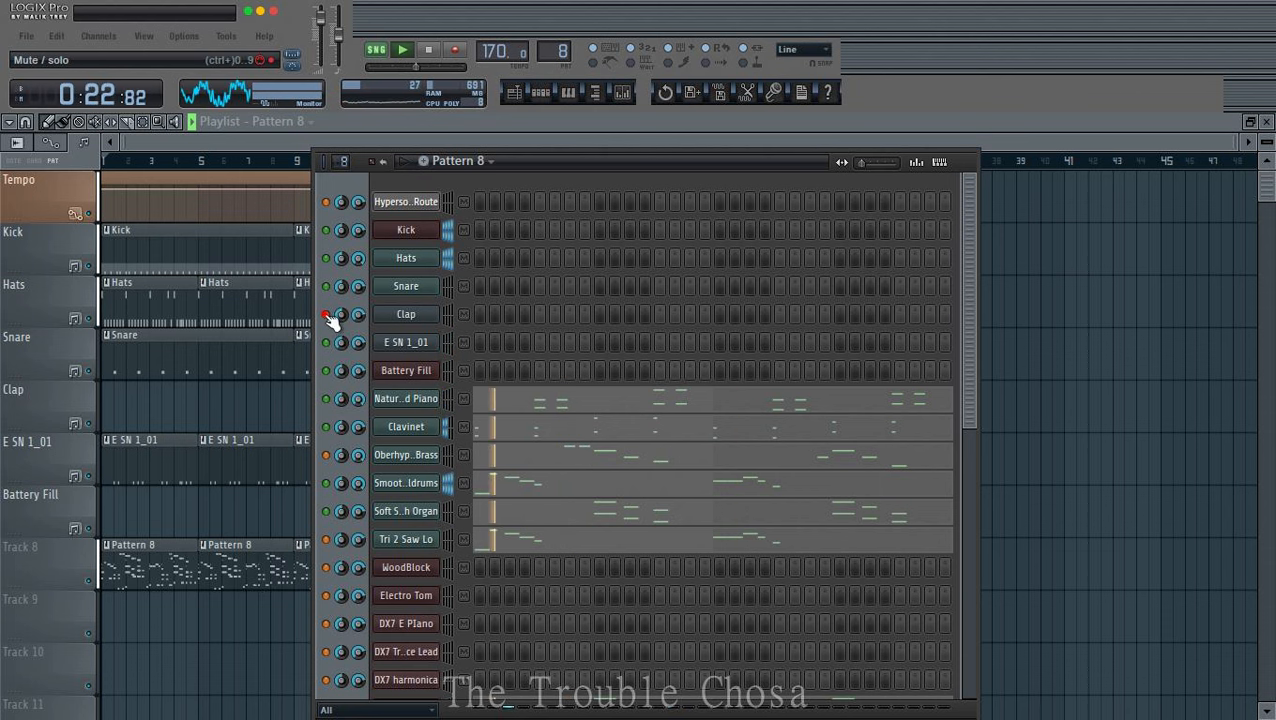
pyautogui.click(1012, 136)
pyautogui.scroll(-5, 820, 345)
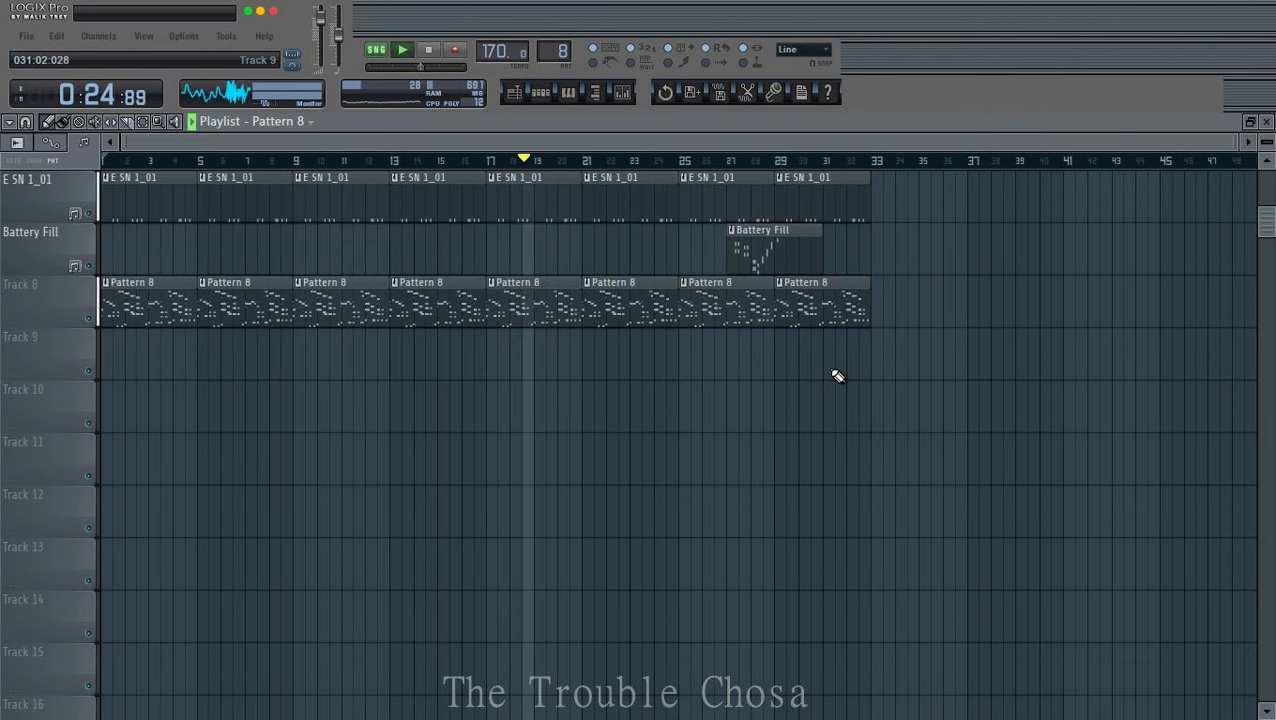
pyautogui.scroll(2, 837, 376)
pyautogui.scroll(1, 837, 376)
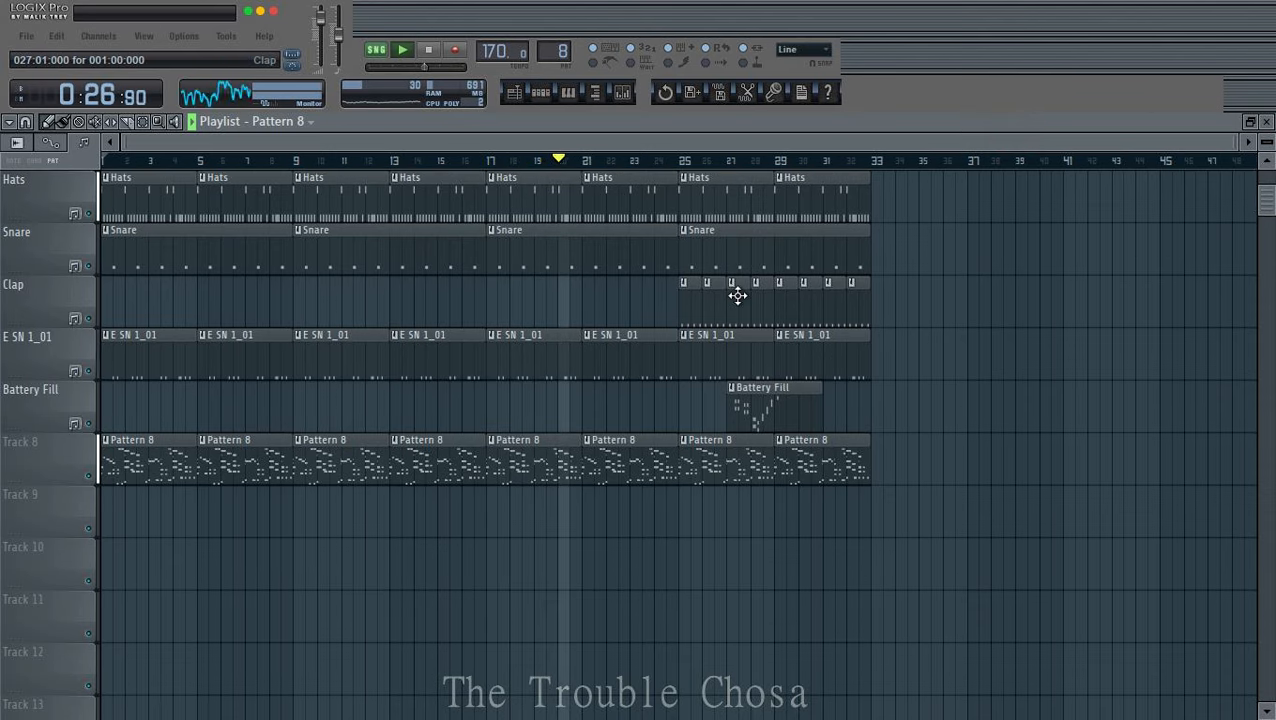
pyautogui.click(540, 92)
pyautogui.click(488, 162)
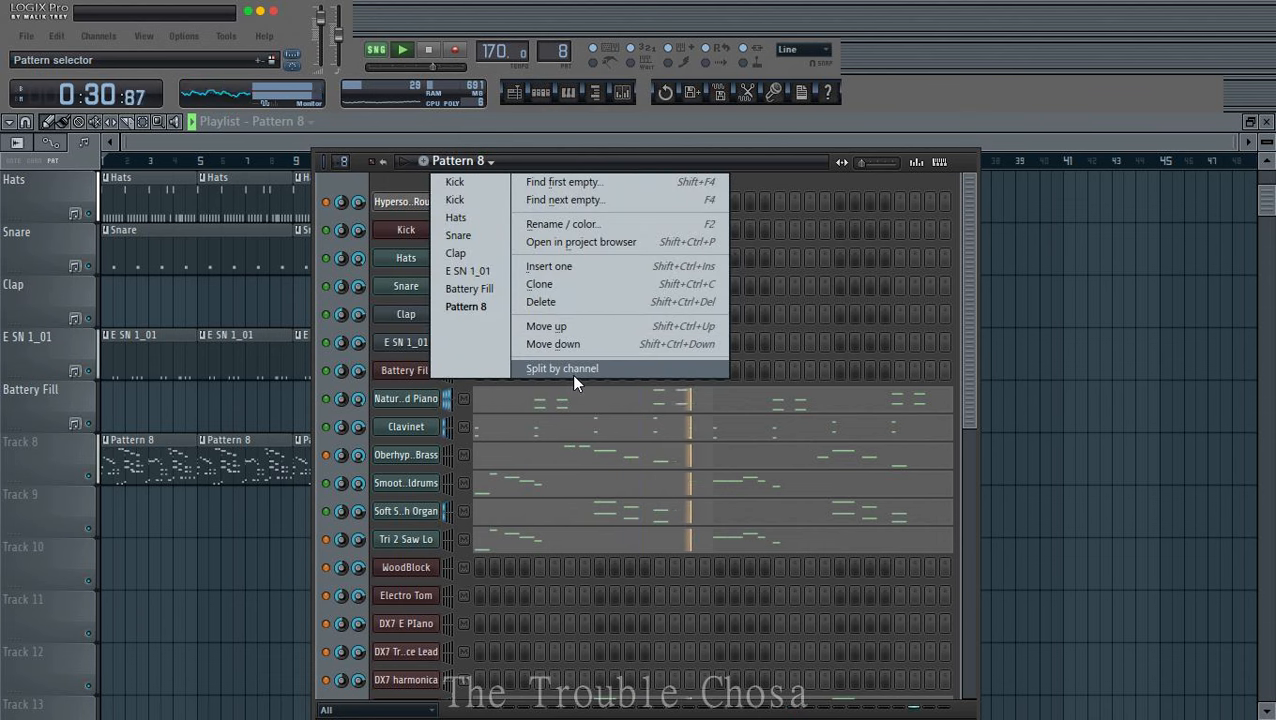
pyautogui.click(978, 200)
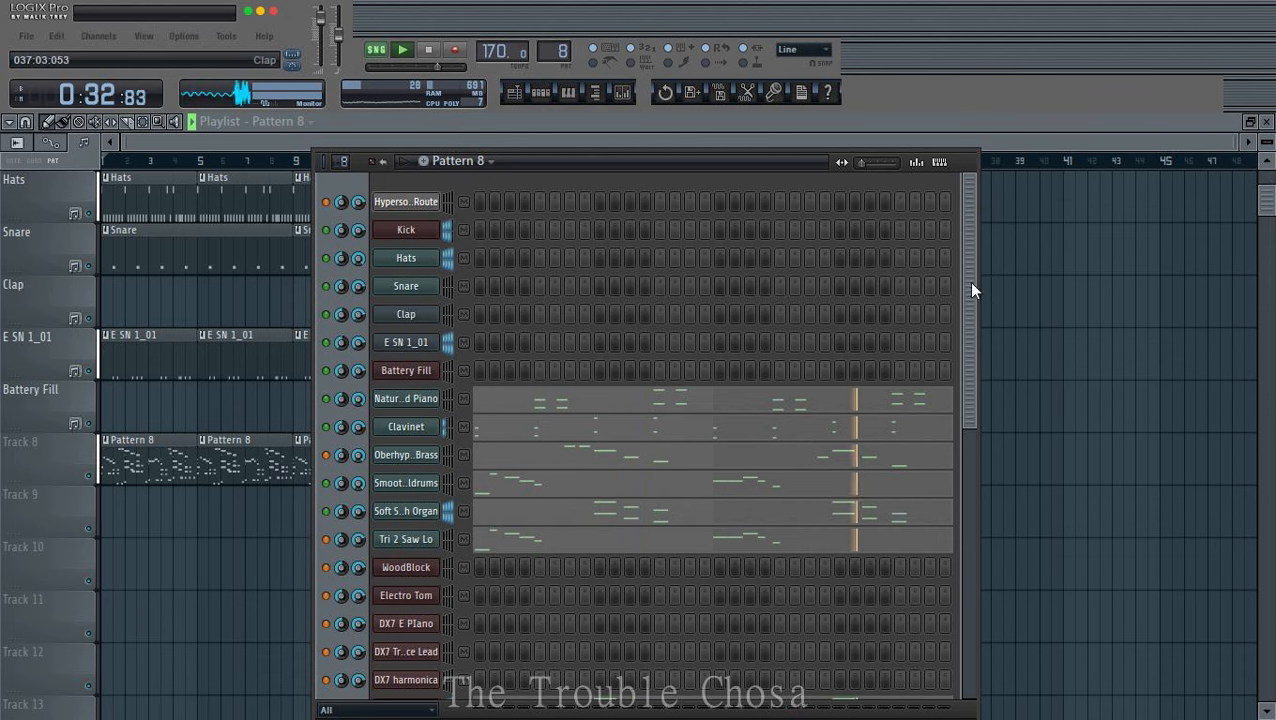
# Step: Delete the empty WoodBlock, Electro Tom, DX7 E PIano, DX7 Trance Lead and DX7 harmonica channels
pyautogui.moveTo(973, 290); pyautogui.dragTo(965, 480)
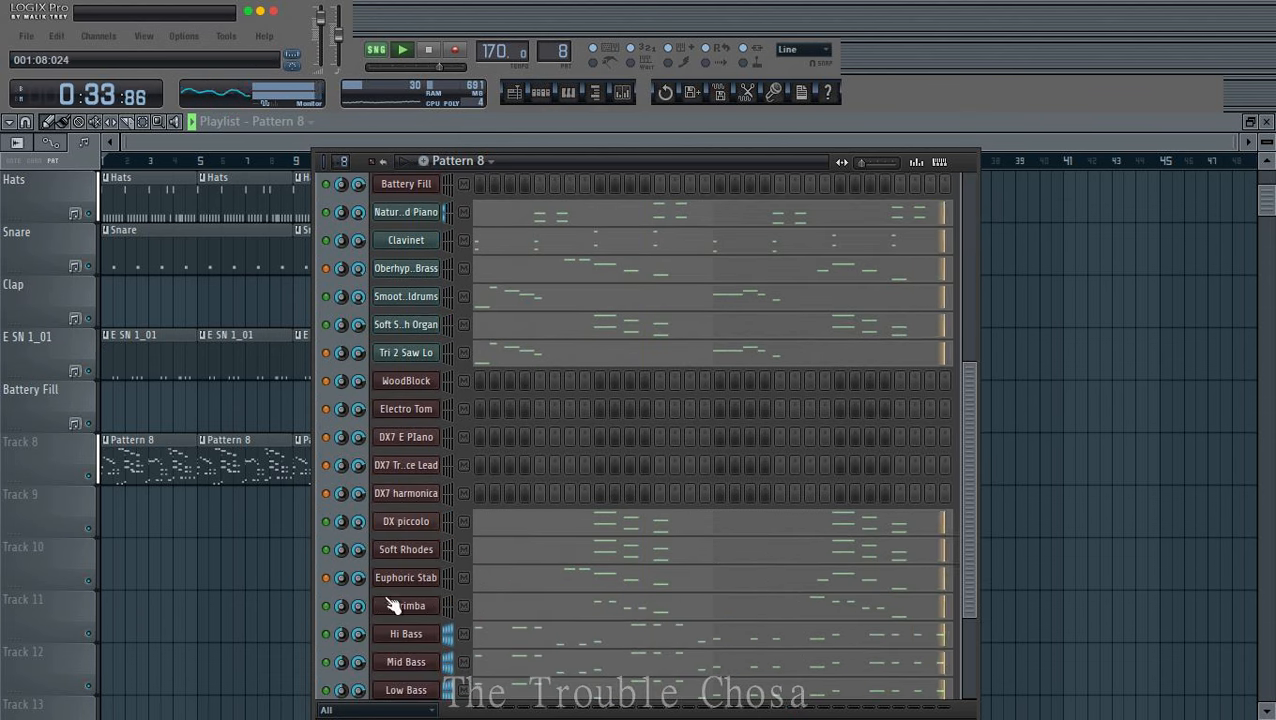
pyautogui.rightClick(464, 465)
pyautogui.rightClick(463, 426)
pyautogui.rightClick(464, 409)
pyautogui.rightClick(464, 382)
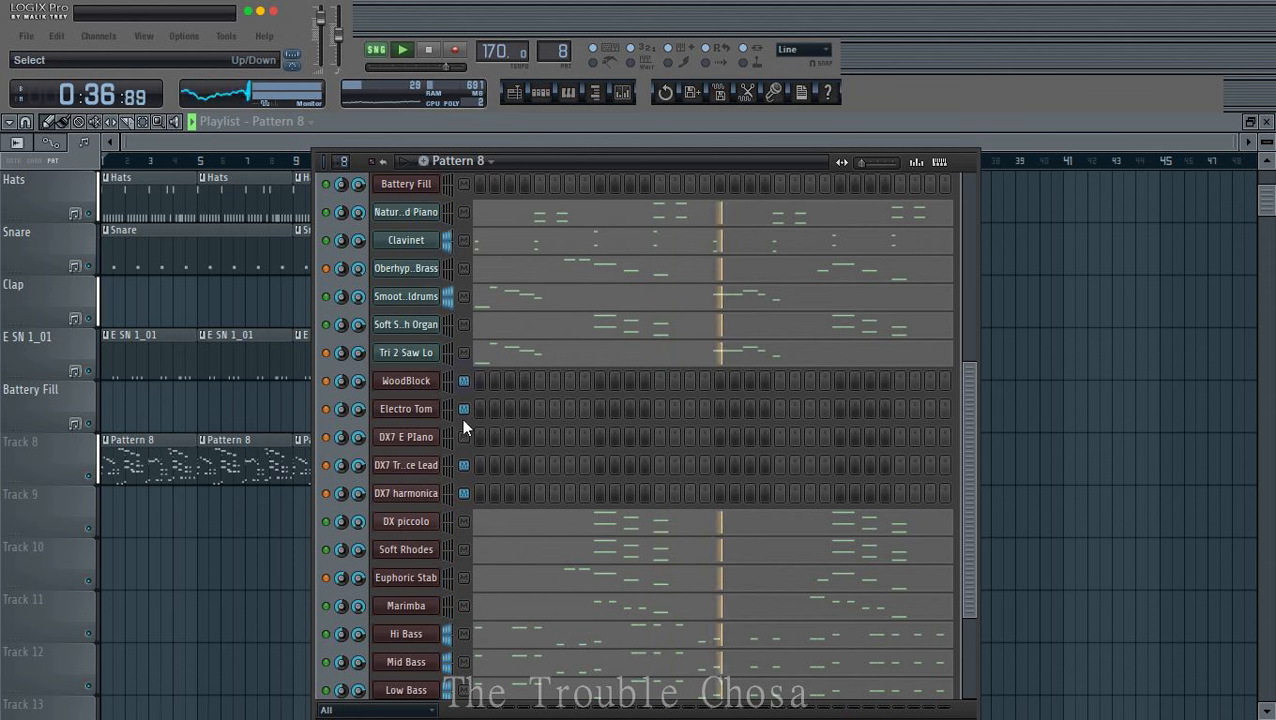
pyautogui.hotkey('alt', 'Delete')
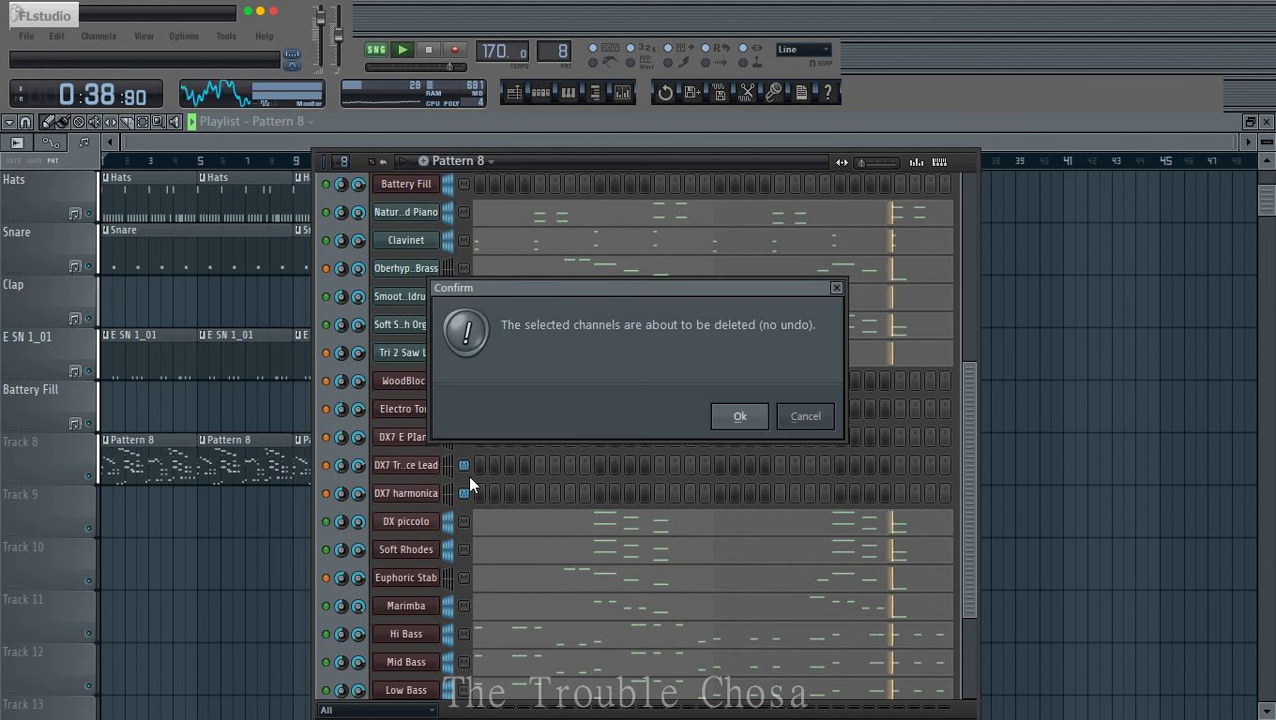
pyautogui.press('Return')
pyautogui.scroll(-2, 893, 403)
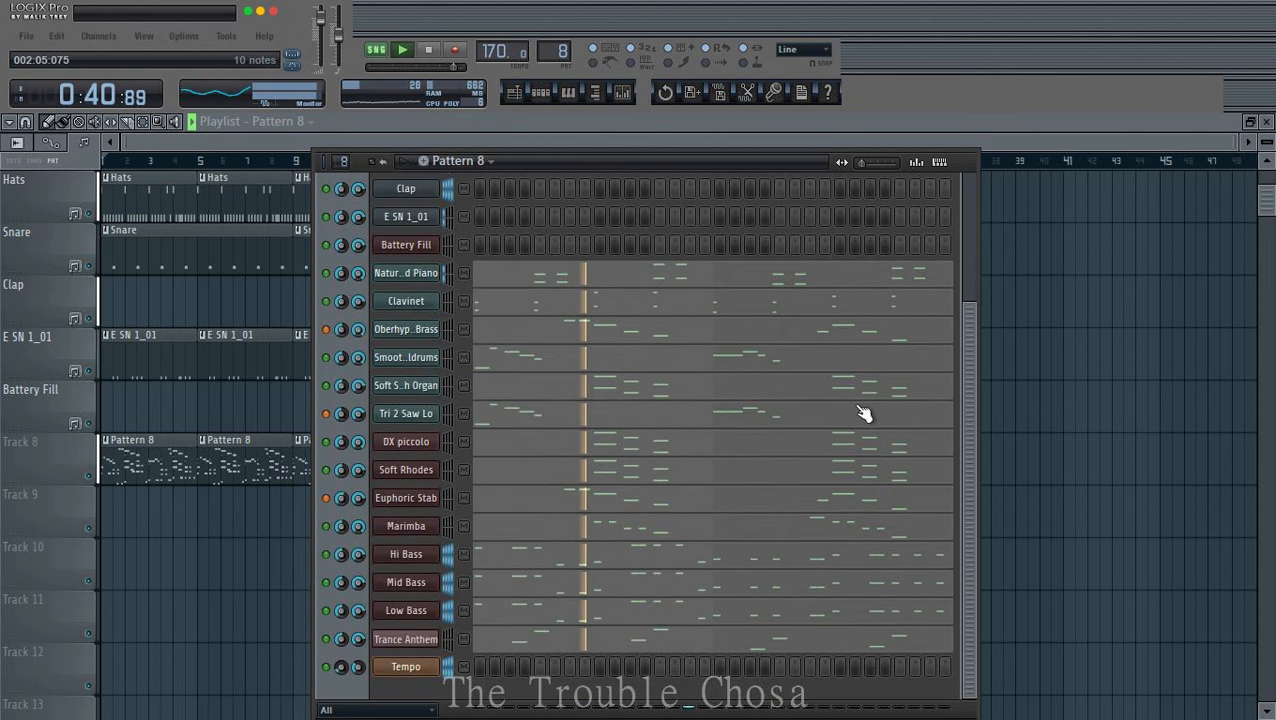
pyautogui.scroll(2, 792, 410)
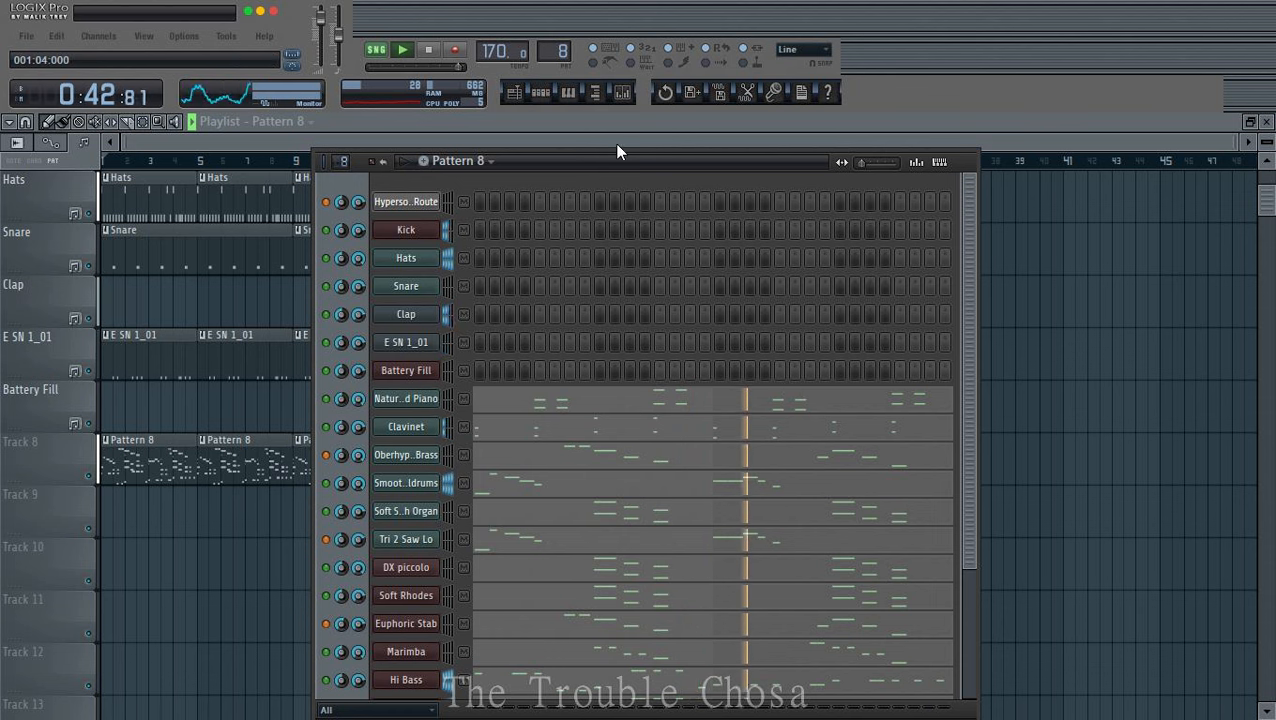
# Step: Reset the DX7 E PIano mixer track by opening a blank mixer track state on it
pyautogui.click(622, 92)
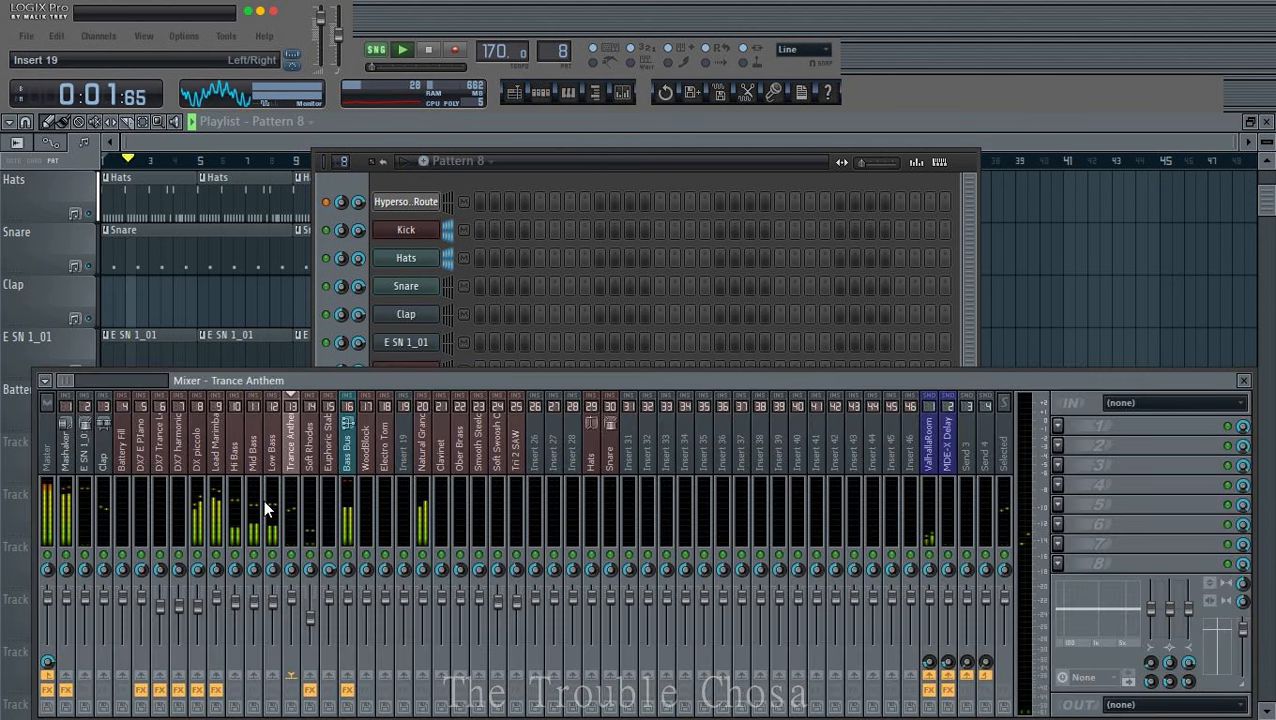
pyautogui.rightClick(148, 470)
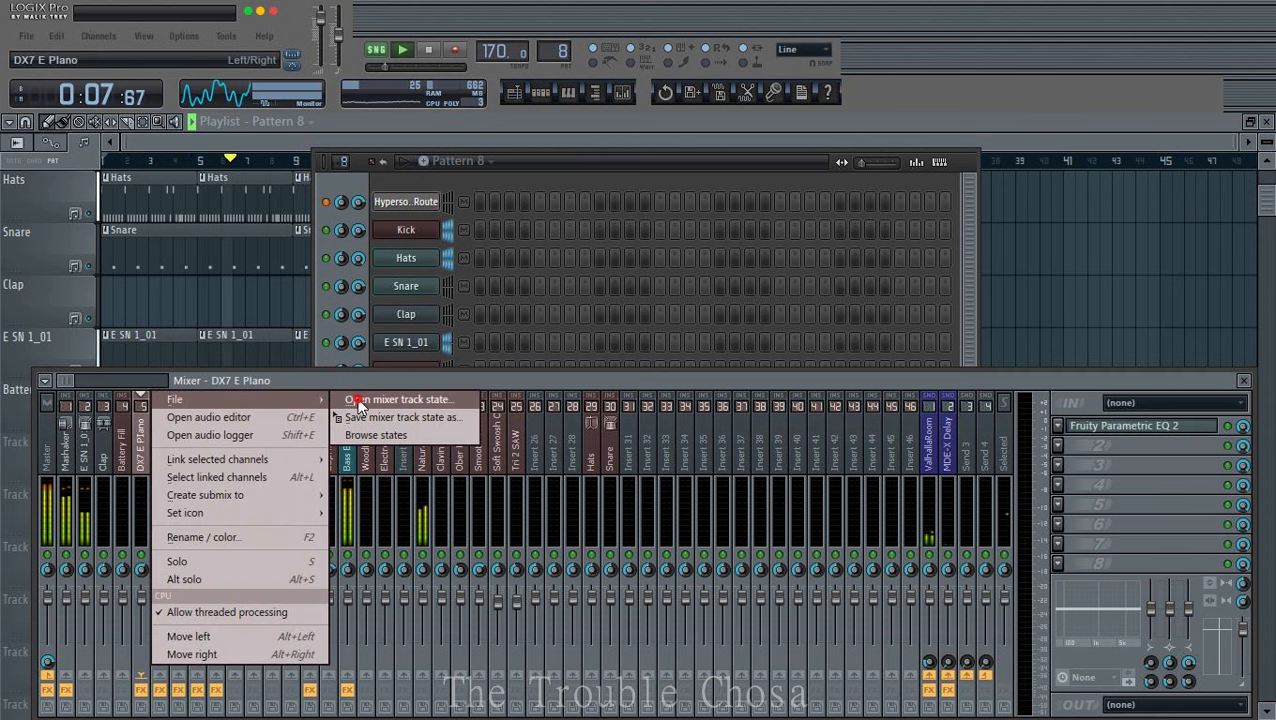
pyautogui.click(376, 401)
pyautogui.scroll(-5, 680, 328)
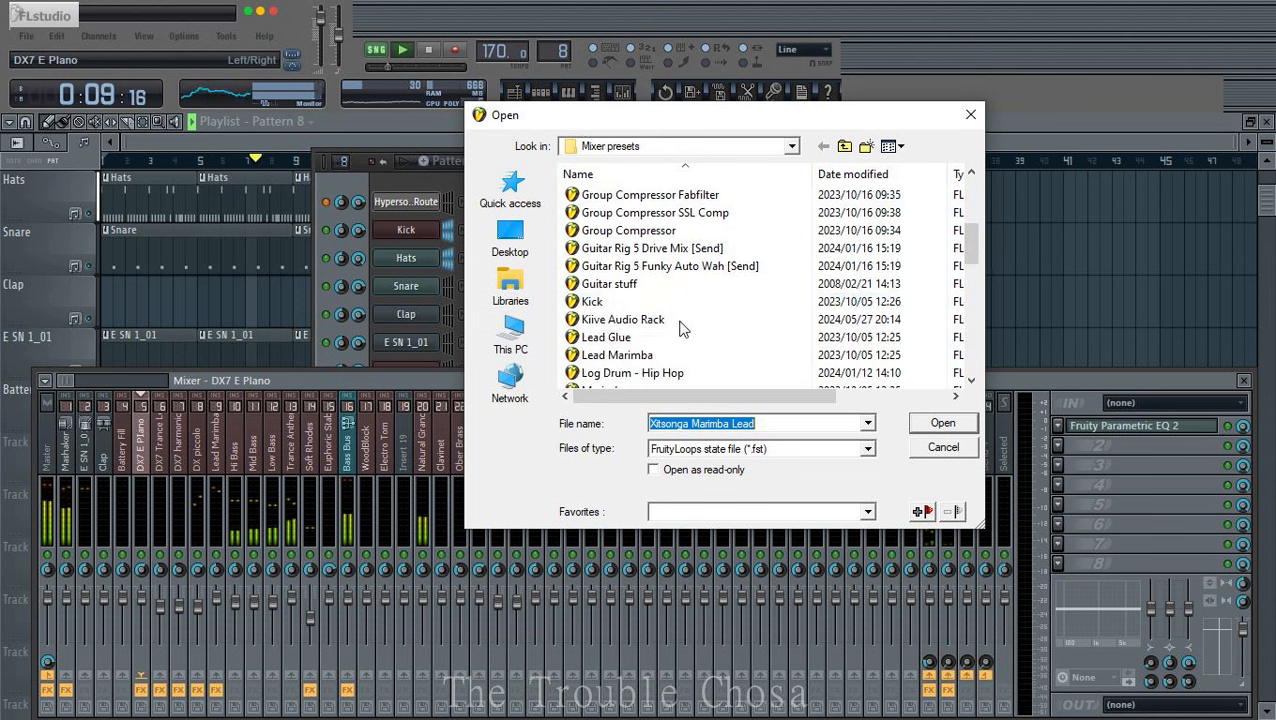
pyautogui.scroll(3, 640, 310)
pyautogui.doubleClick(608, 303)
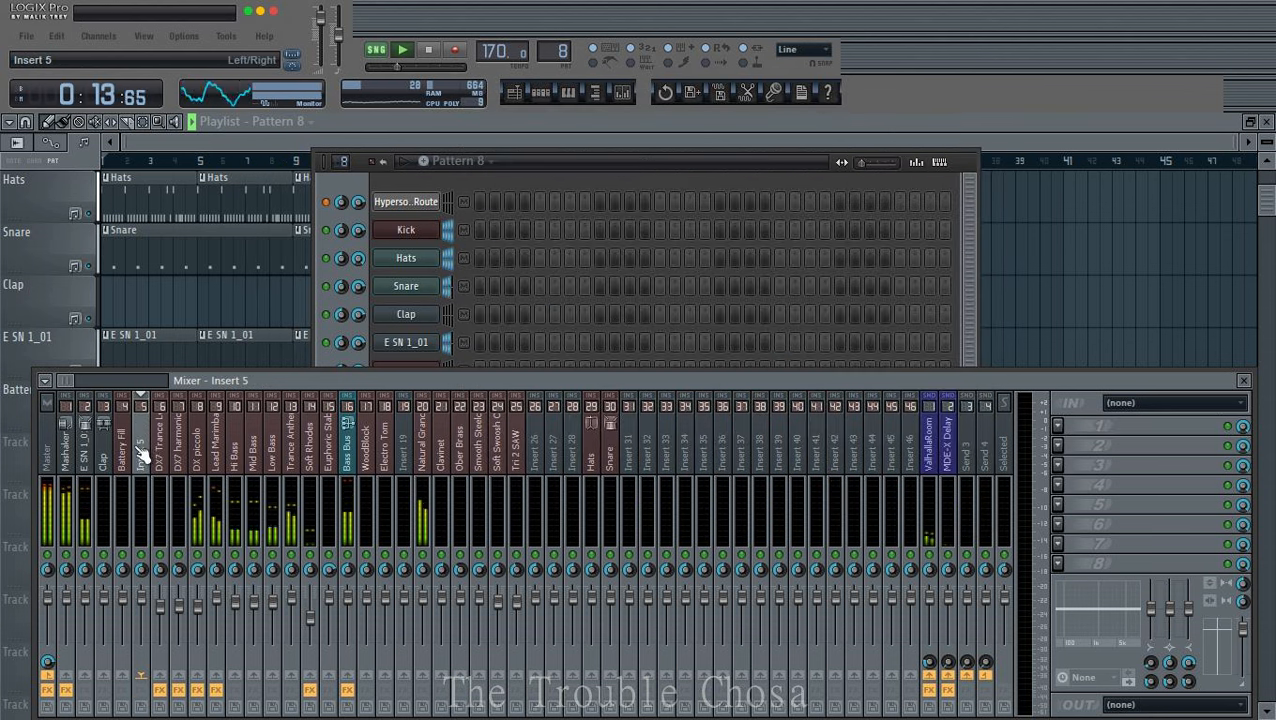
pyautogui.click(634, 162)
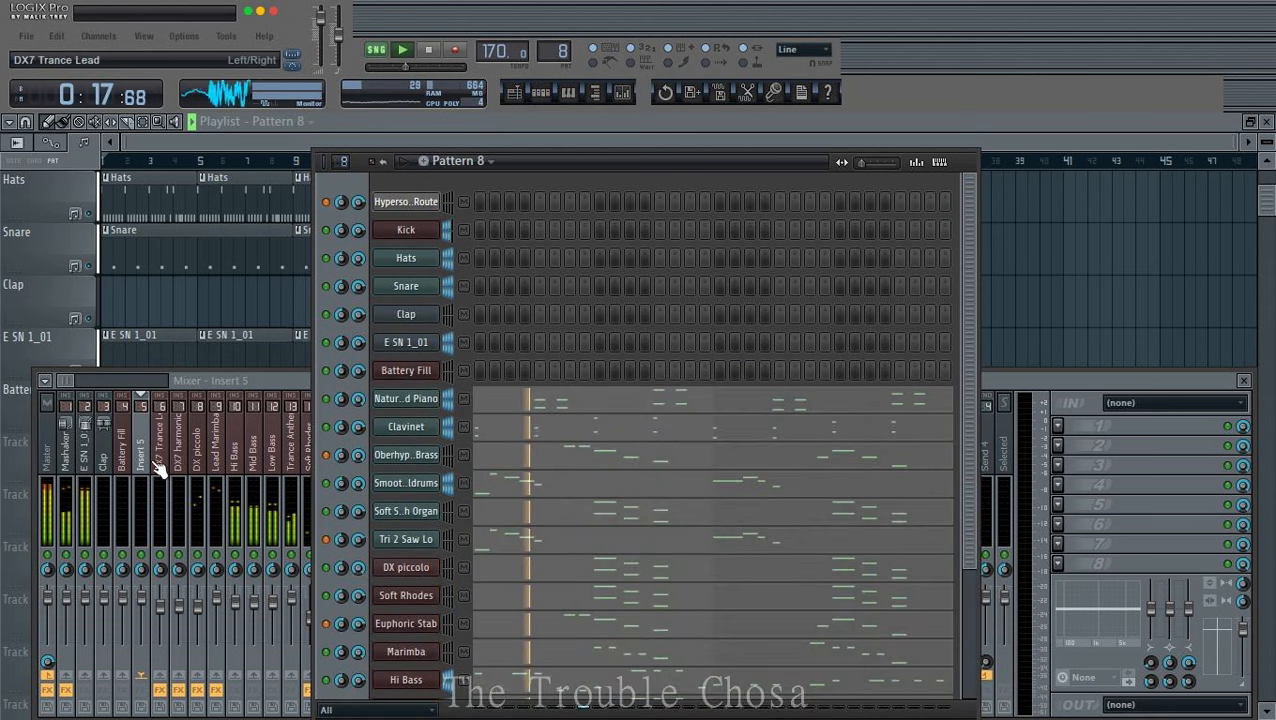
# Step: Reset the DX7 Trance Lead mixer track to an empty insert
pyautogui.rightClick(142, 409)
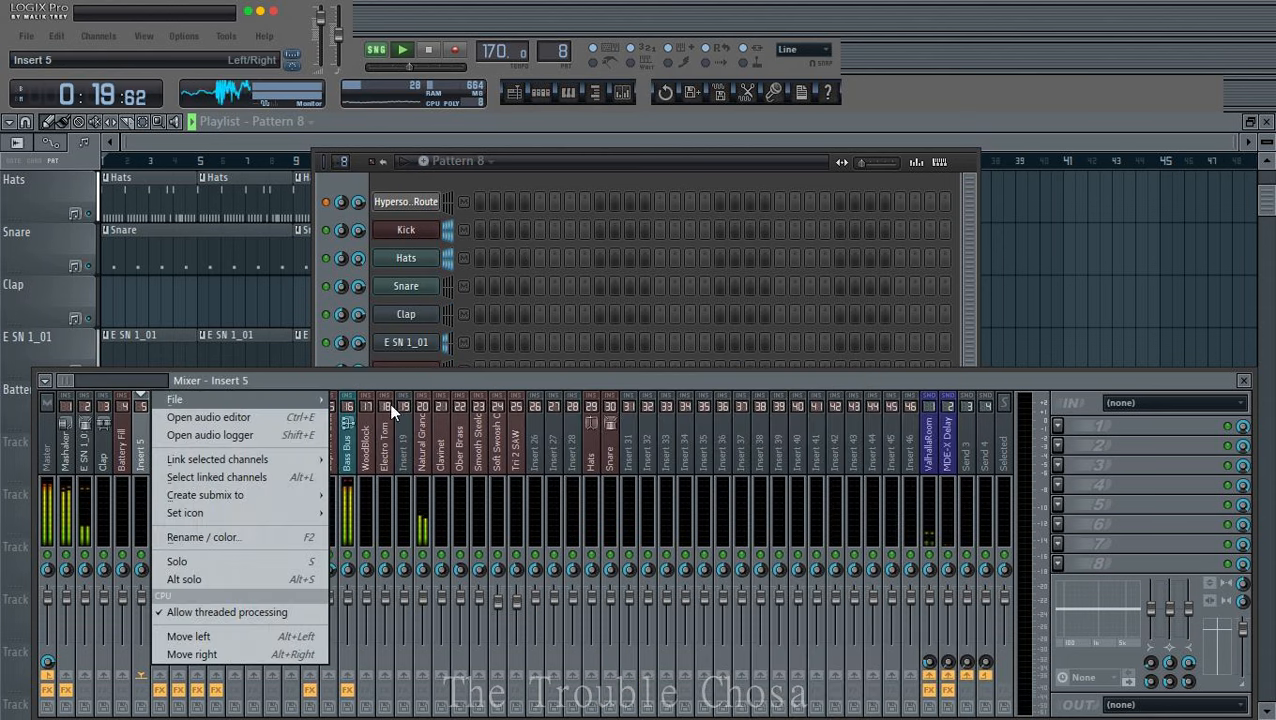
pyautogui.moveTo(400, 408)
pyautogui.moveTo(400, 408); pyautogui.dragTo(160, 440)
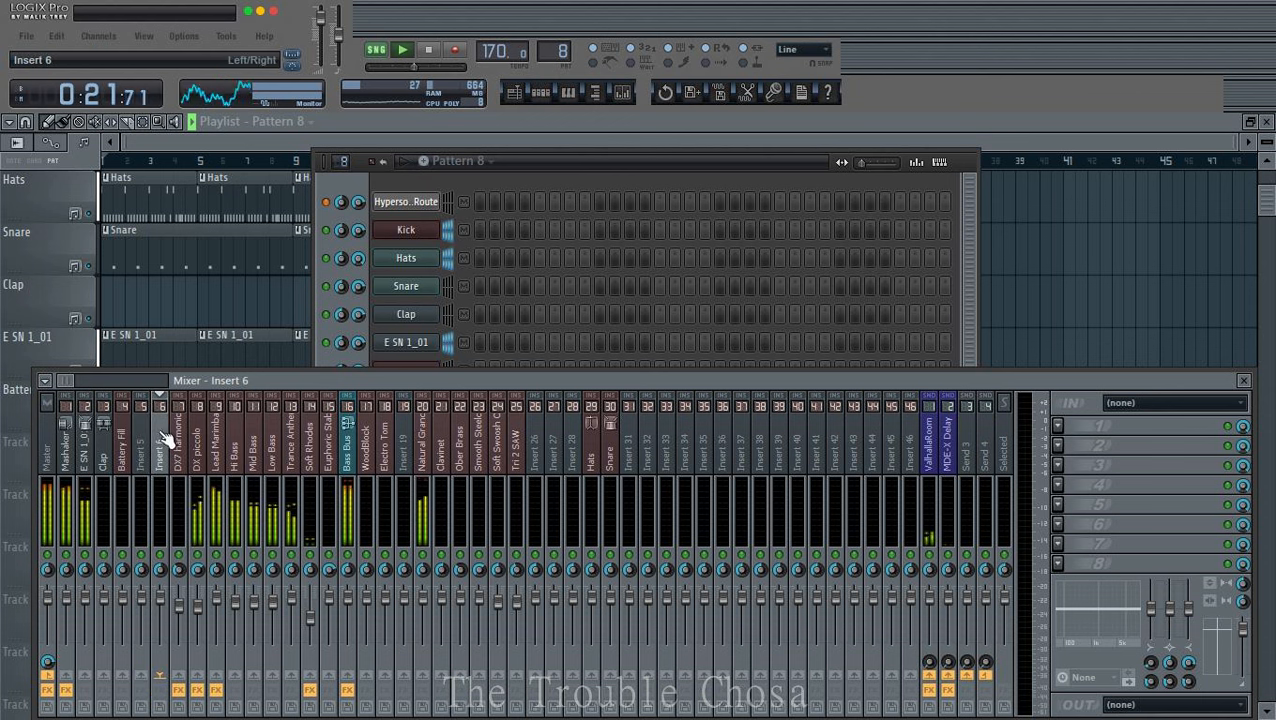
pyautogui.rightClick(167, 394)
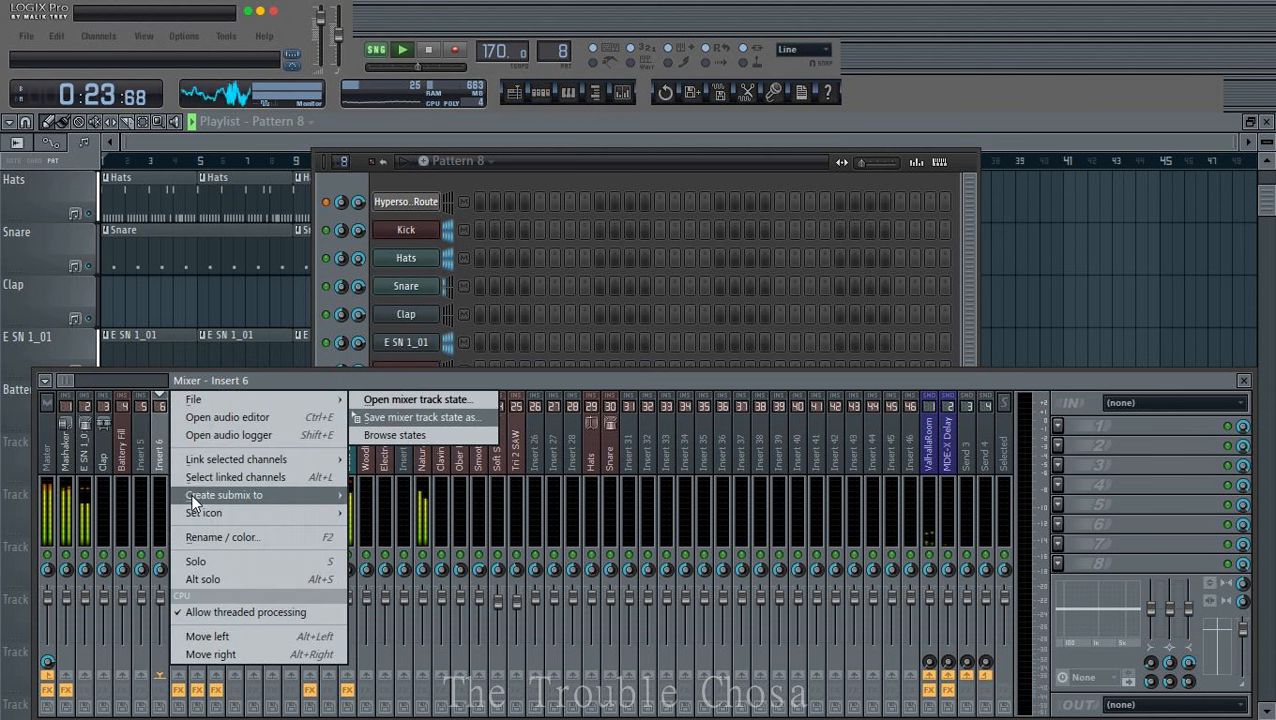
pyautogui.click(158, 432)
pyautogui.rightClick(172, 399)
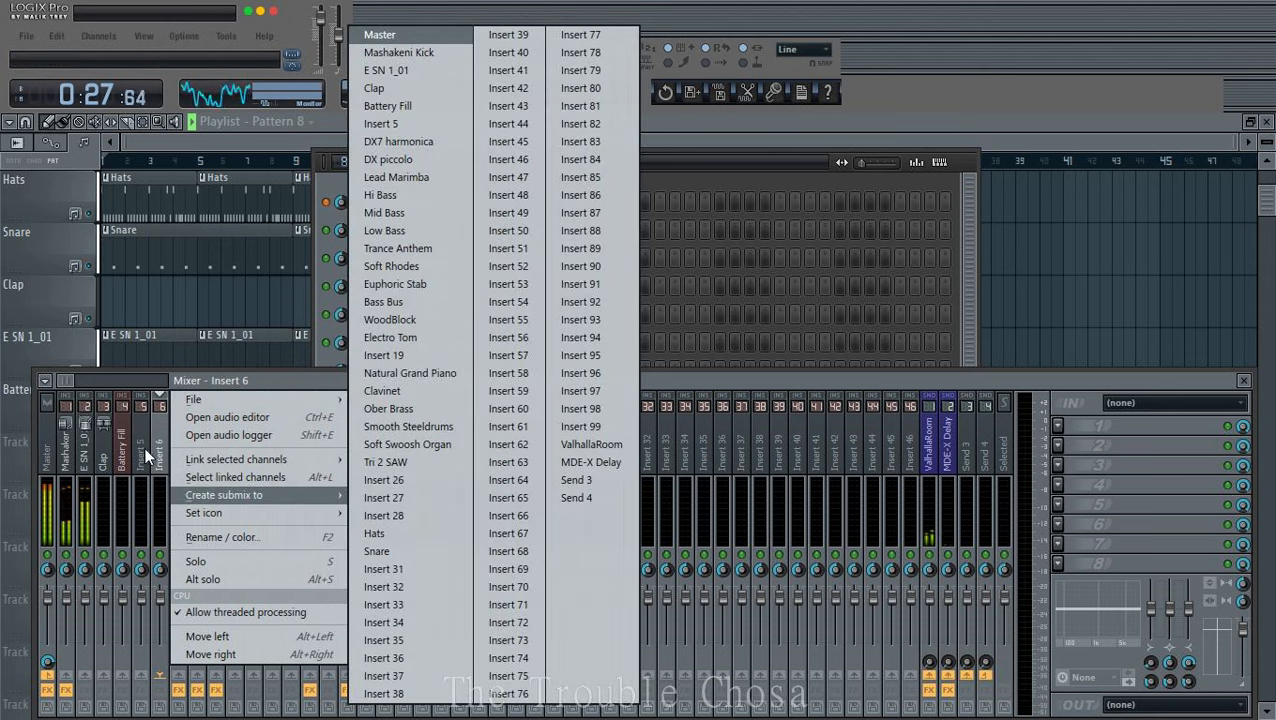
pyautogui.click(150, 453)
# Step: Open a blank mixer track state on the DX7 harmonica mixer track to clear it
pyautogui.click(180, 425)
pyautogui.rightClick(186, 394)
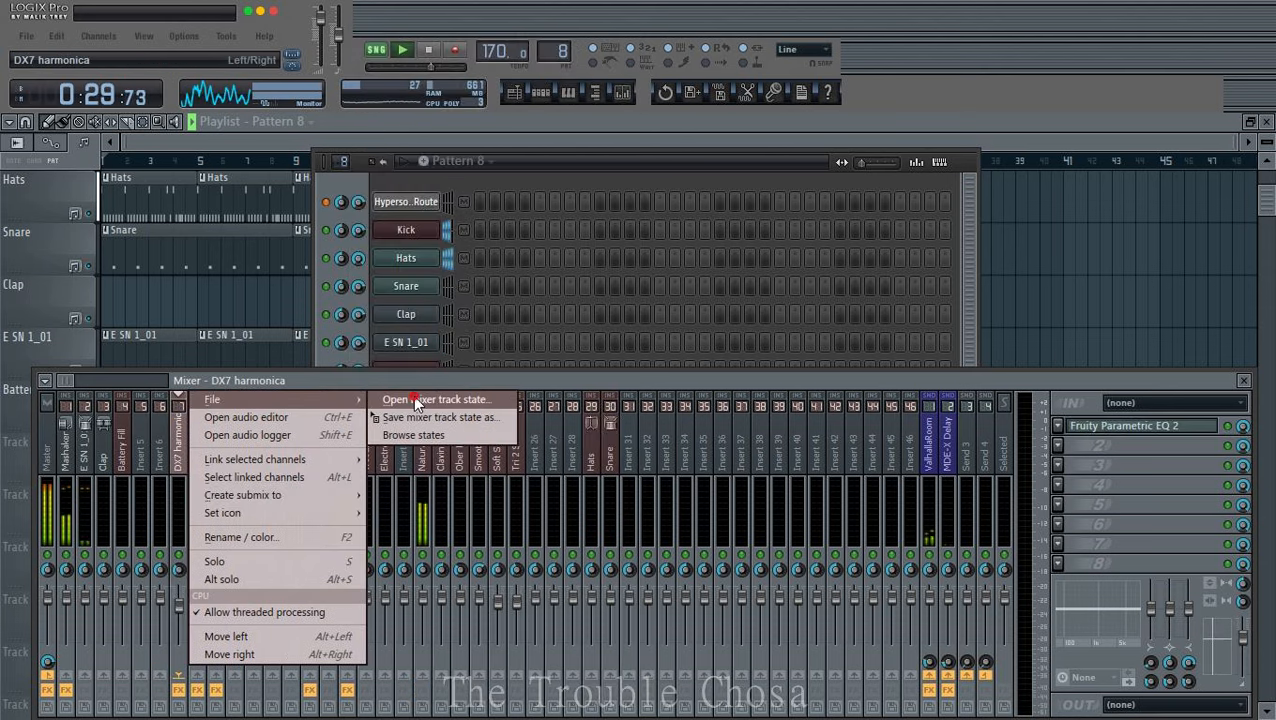
pyautogui.click(403, 398)
pyautogui.click(942, 423)
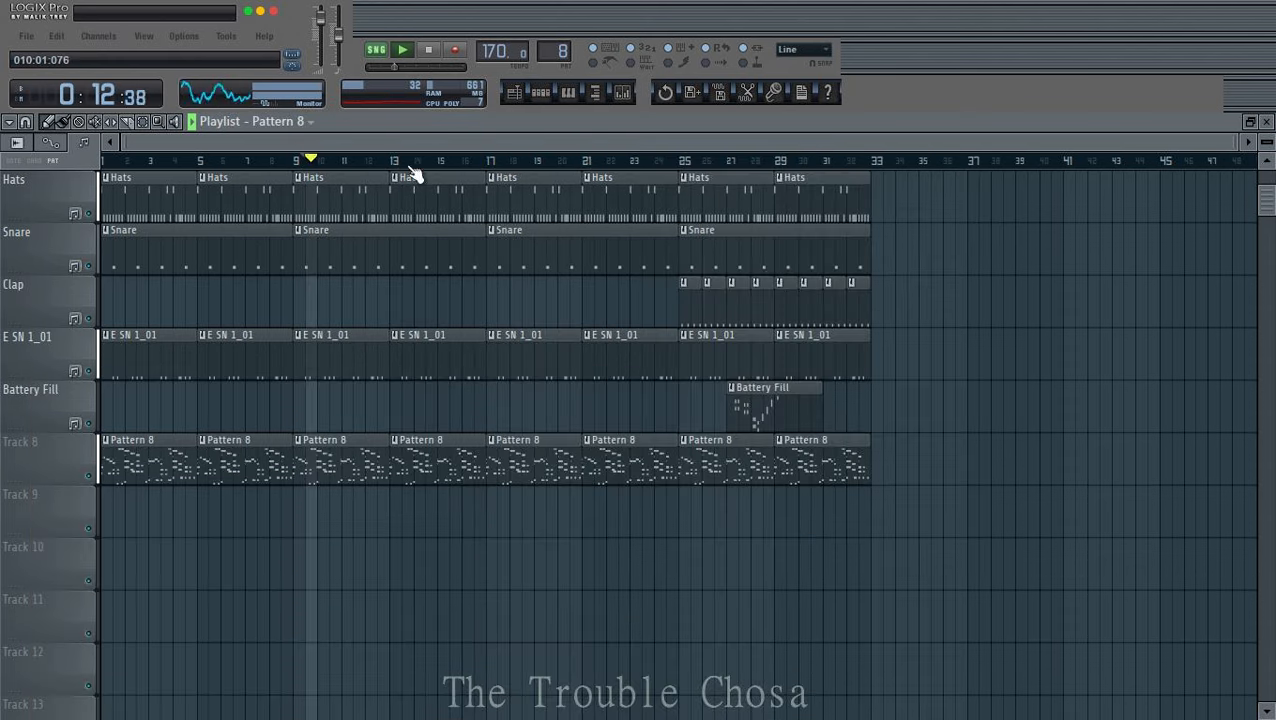
pyautogui.scroll(2, 786, 250)
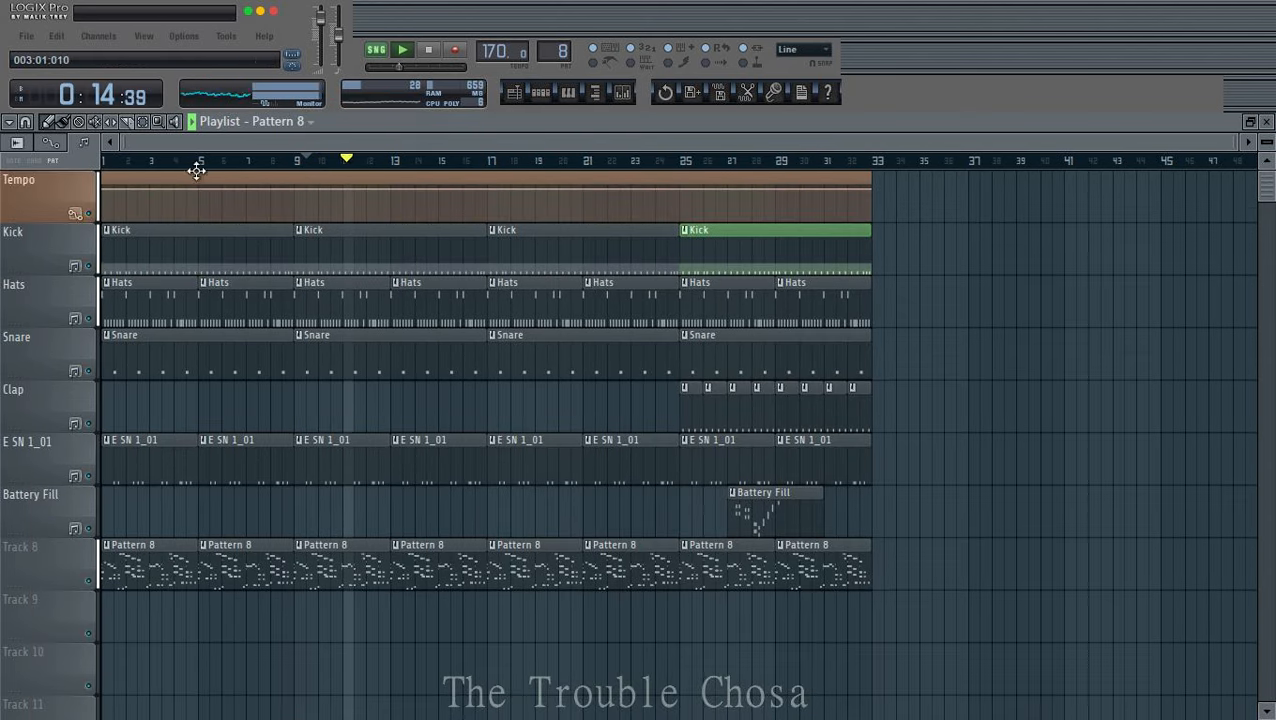
pyautogui.scroll(-2, 1020, 306)
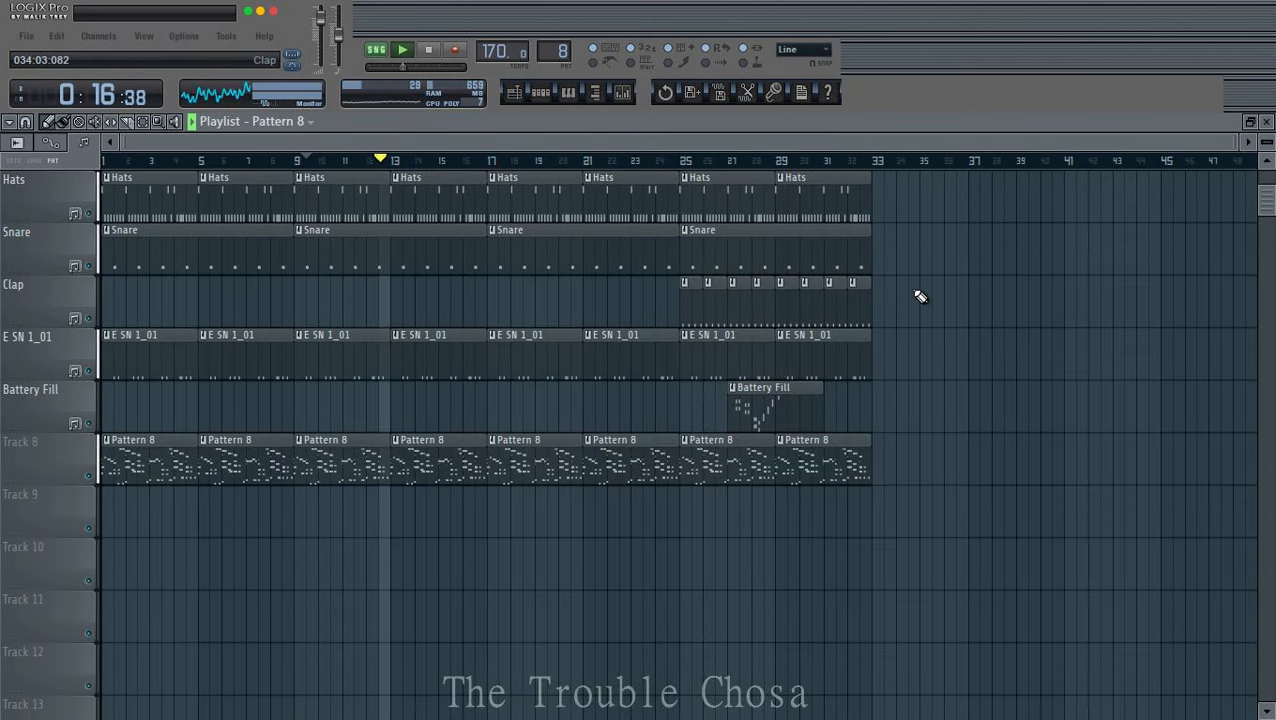
# Step: Examine which channels of Pattern 8 hold notes and which are muted in the step sequencer
pyautogui.click(540, 92)
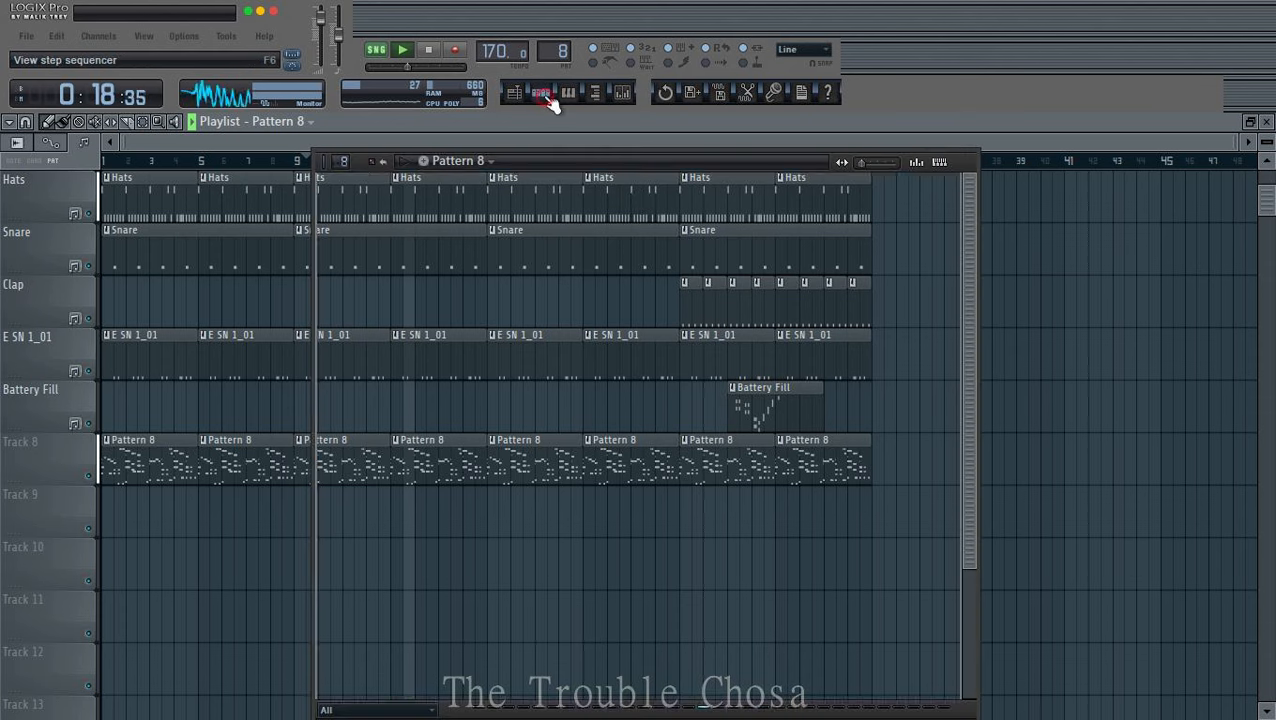
pyautogui.scroll(-4, 850, 393)
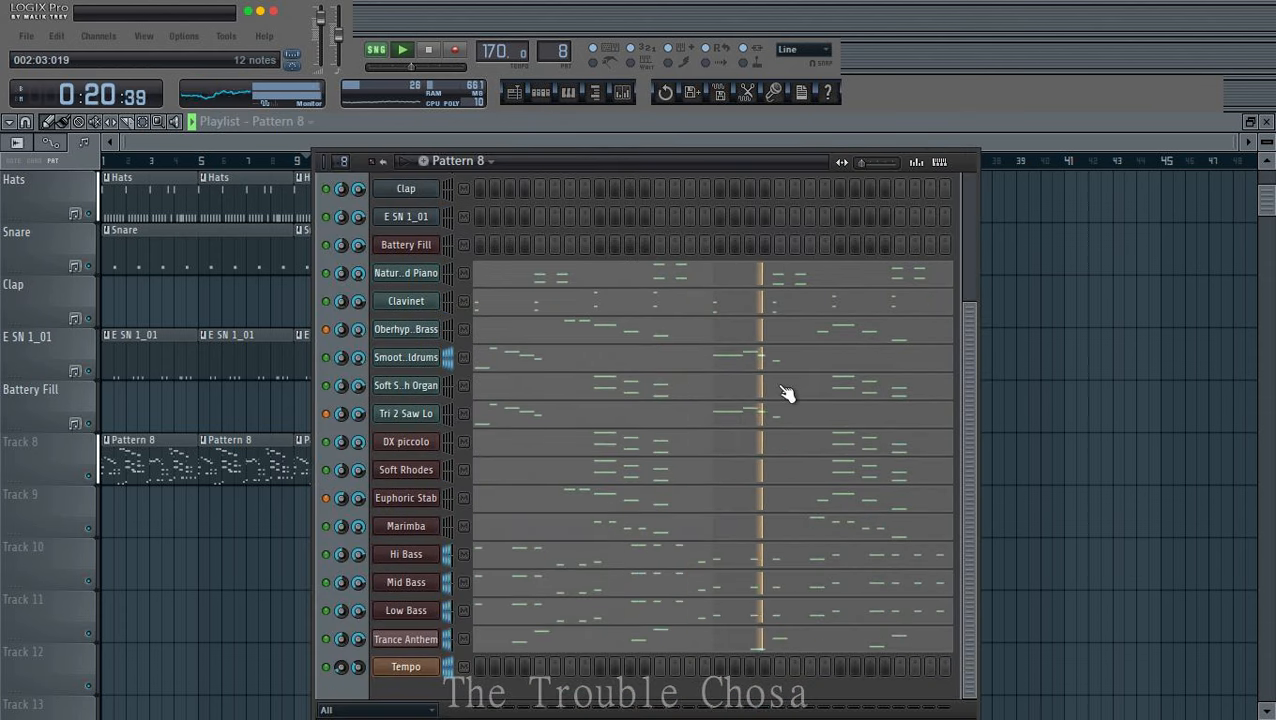
pyautogui.scroll(4, 869, 425)
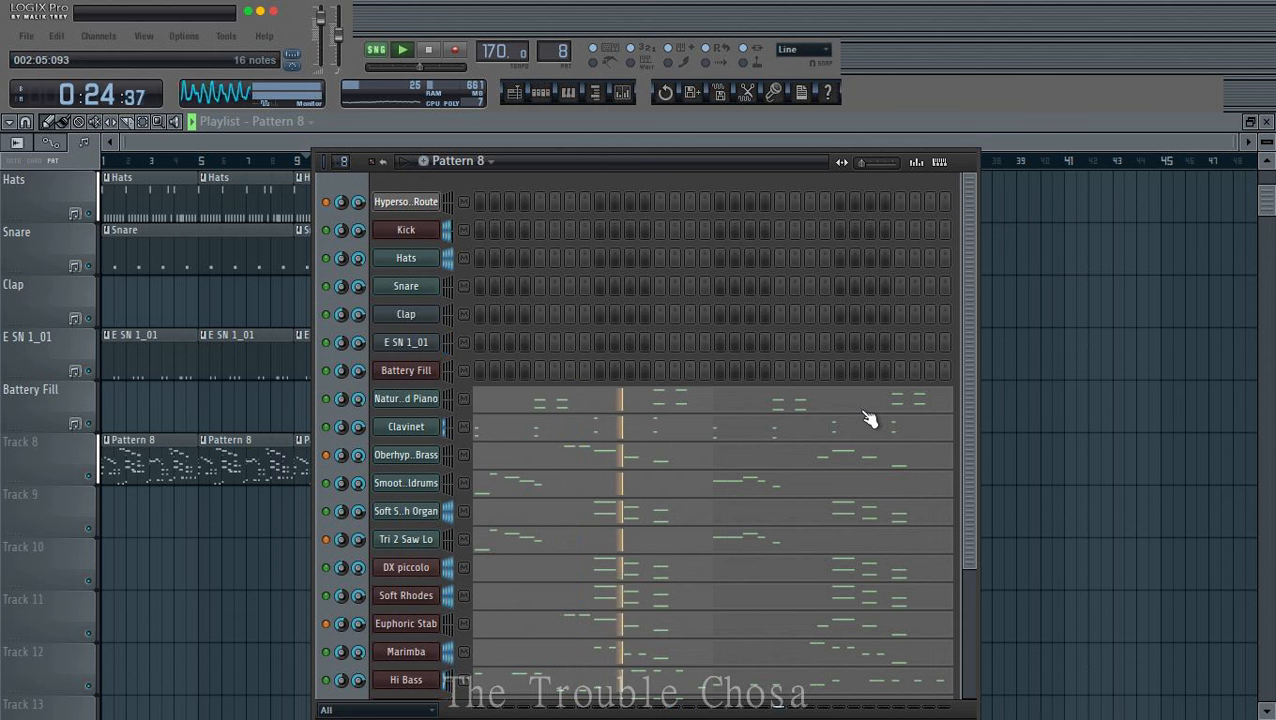
pyautogui.scroll(-4, 869, 420)
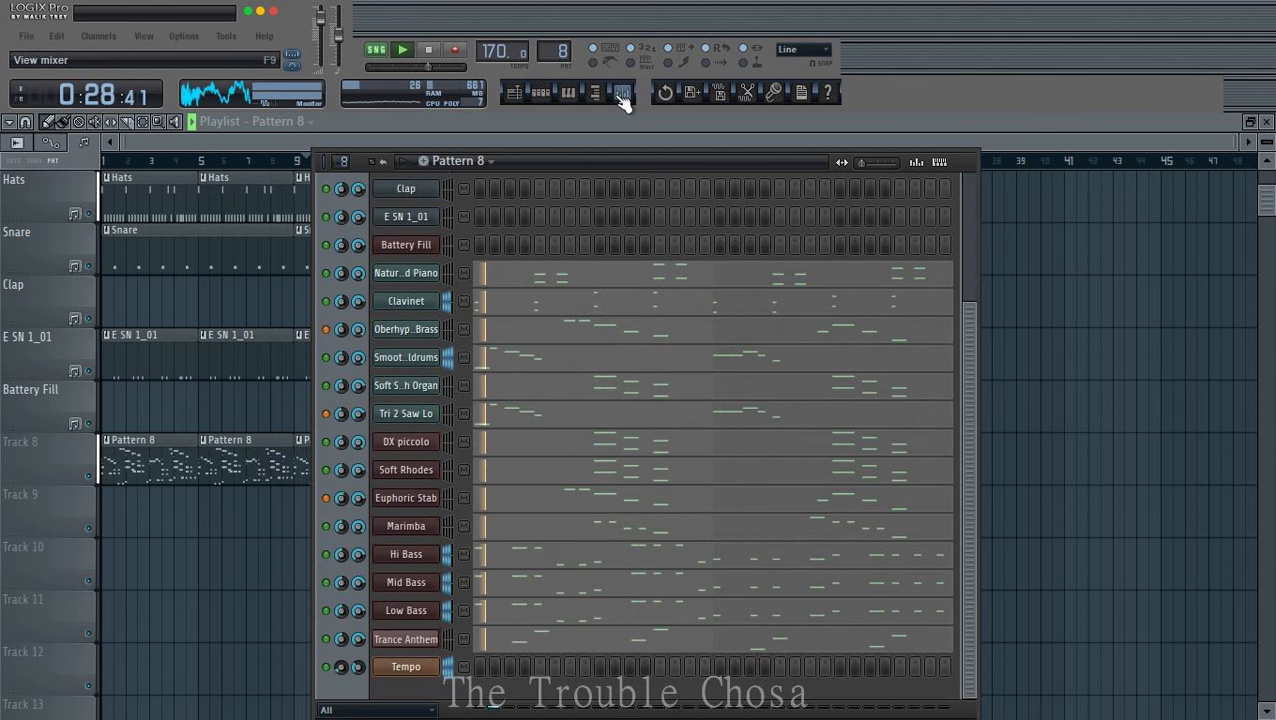
pyautogui.click(1014, 147)
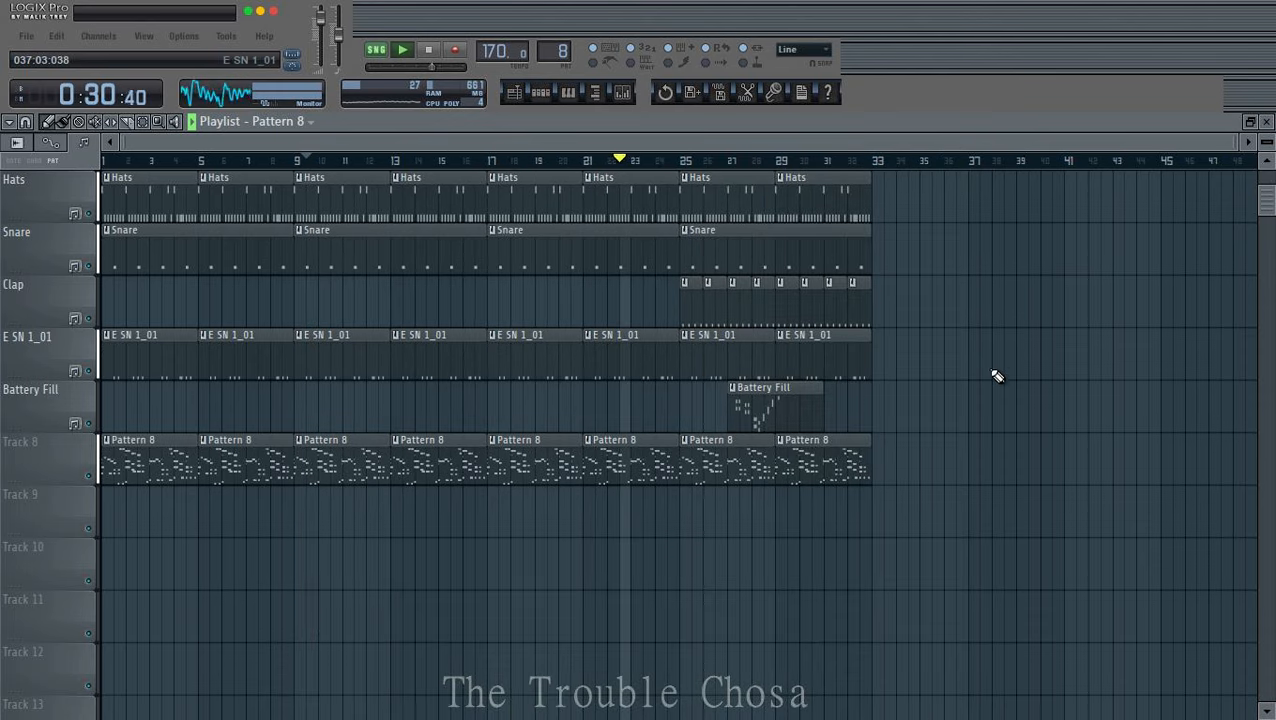
# Step: Inspect the playlist around bars 16 to 31 and resume playback from just before bar 21
pyautogui.scroll(2, 997, 377)
pyautogui.scroll(1, 641, 165)
pyautogui.scroll(3, 641, 165)
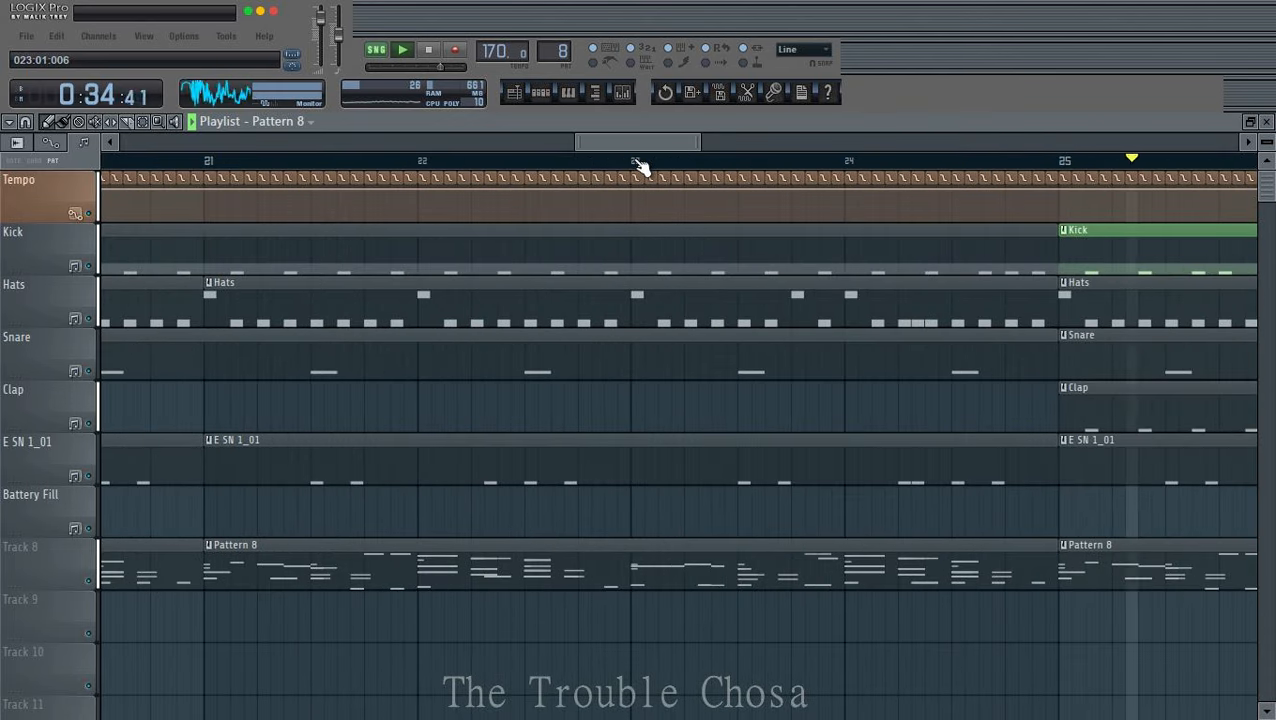
pyautogui.scroll(-3, 641, 165)
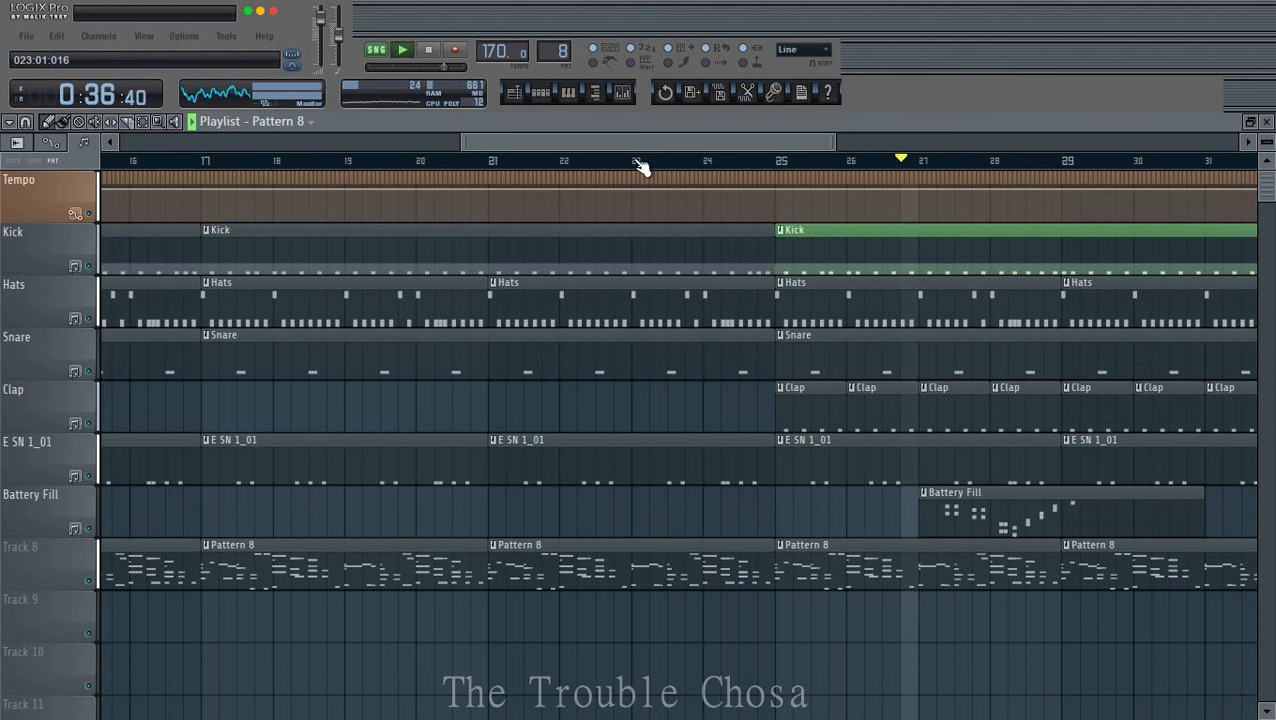
pyautogui.click(452, 174)
pyautogui.click(476, 163)
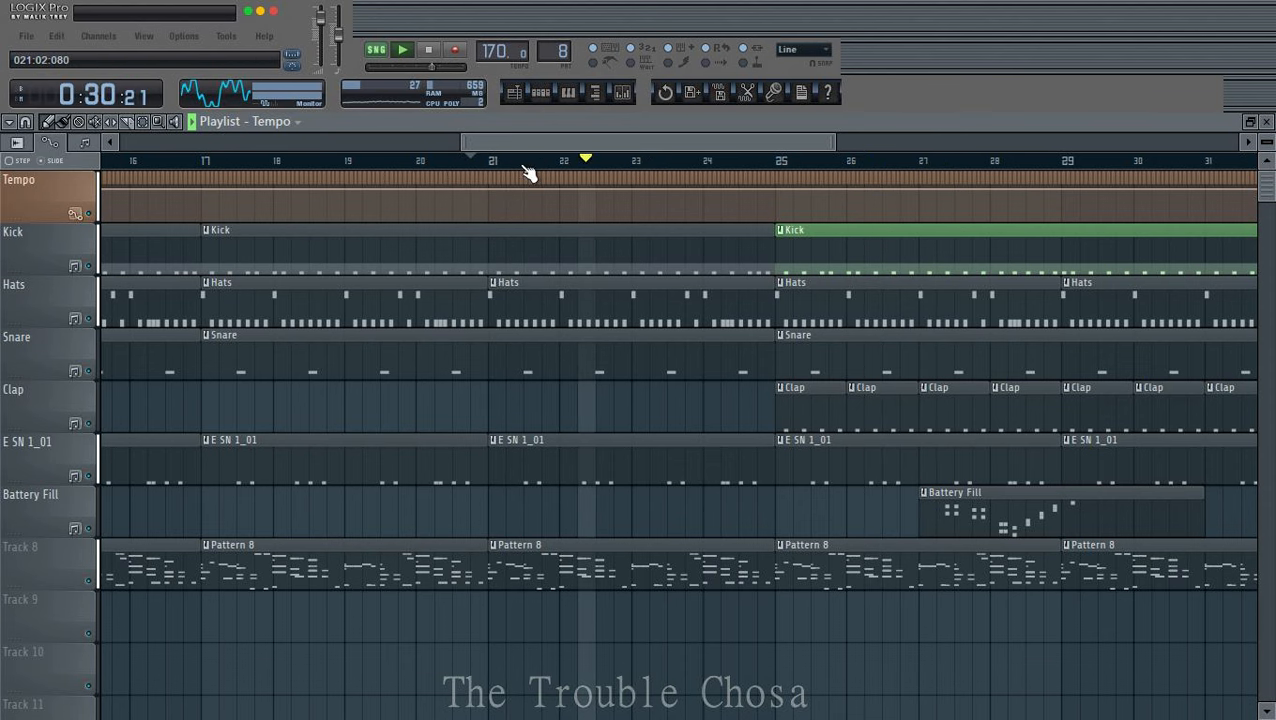
# Step: Split Pattern 8 by channel into separate instrument patterns
pyautogui.scroll(-5, 530, 173)
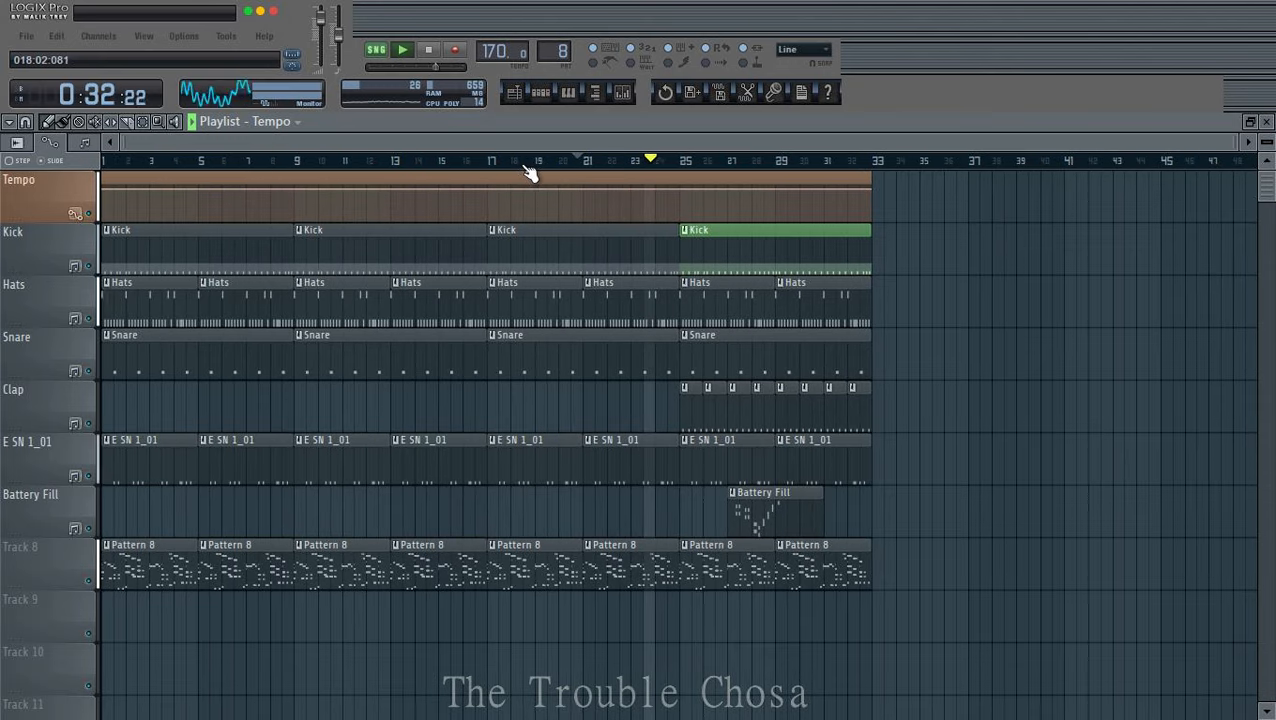
pyautogui.scroll(-4, 954, 370)
pyautogui.click(546, 96)
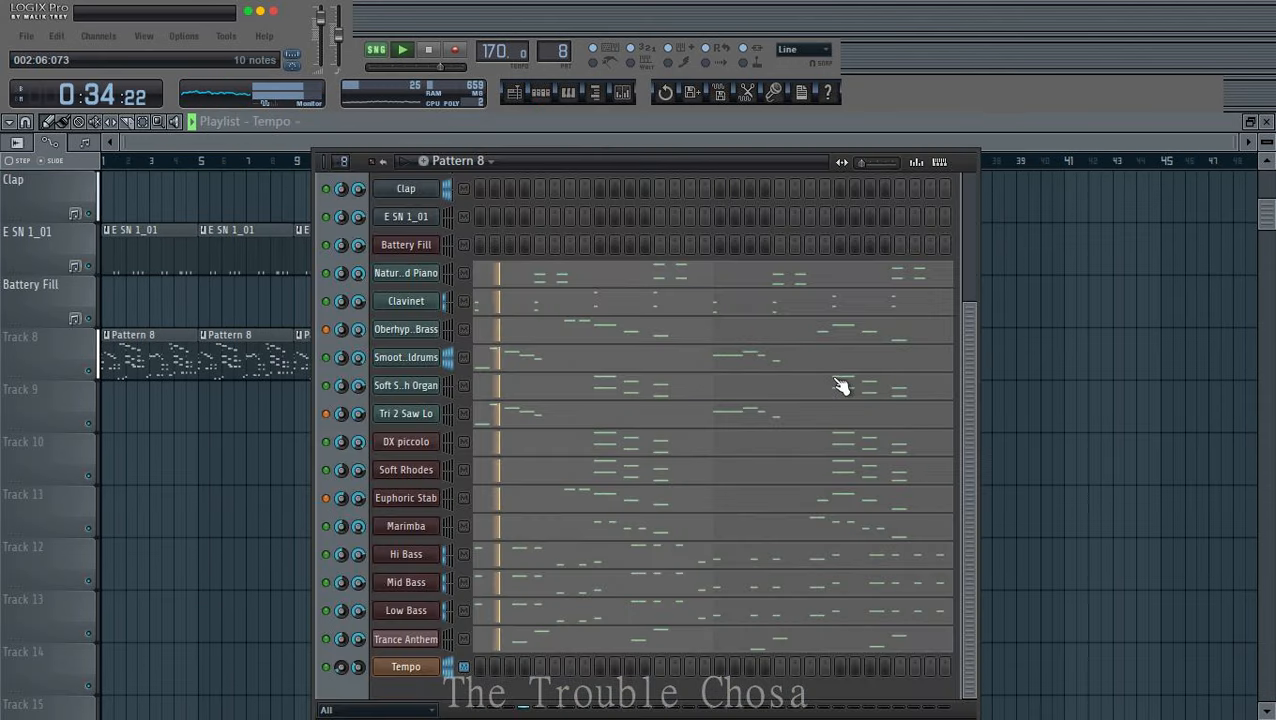
pyautogui.click(494, 163)
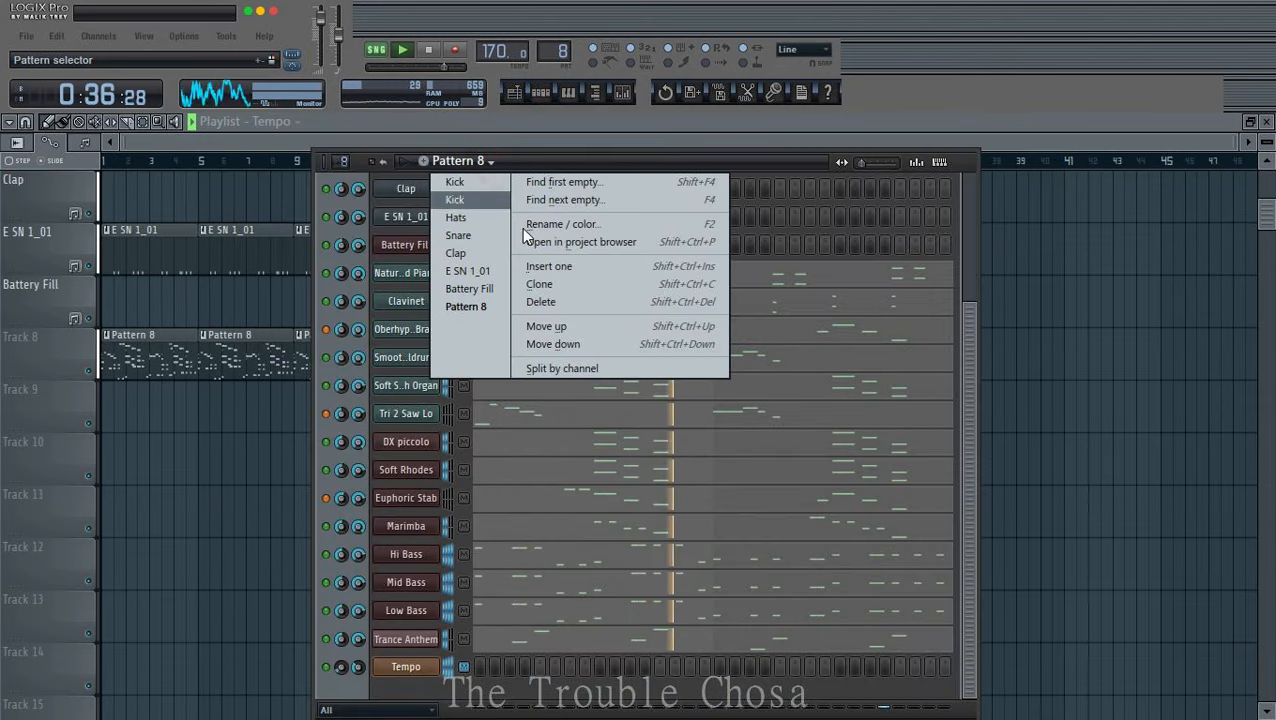
pyautogui.click(549, 377)
pyautogui.click(135, 467)
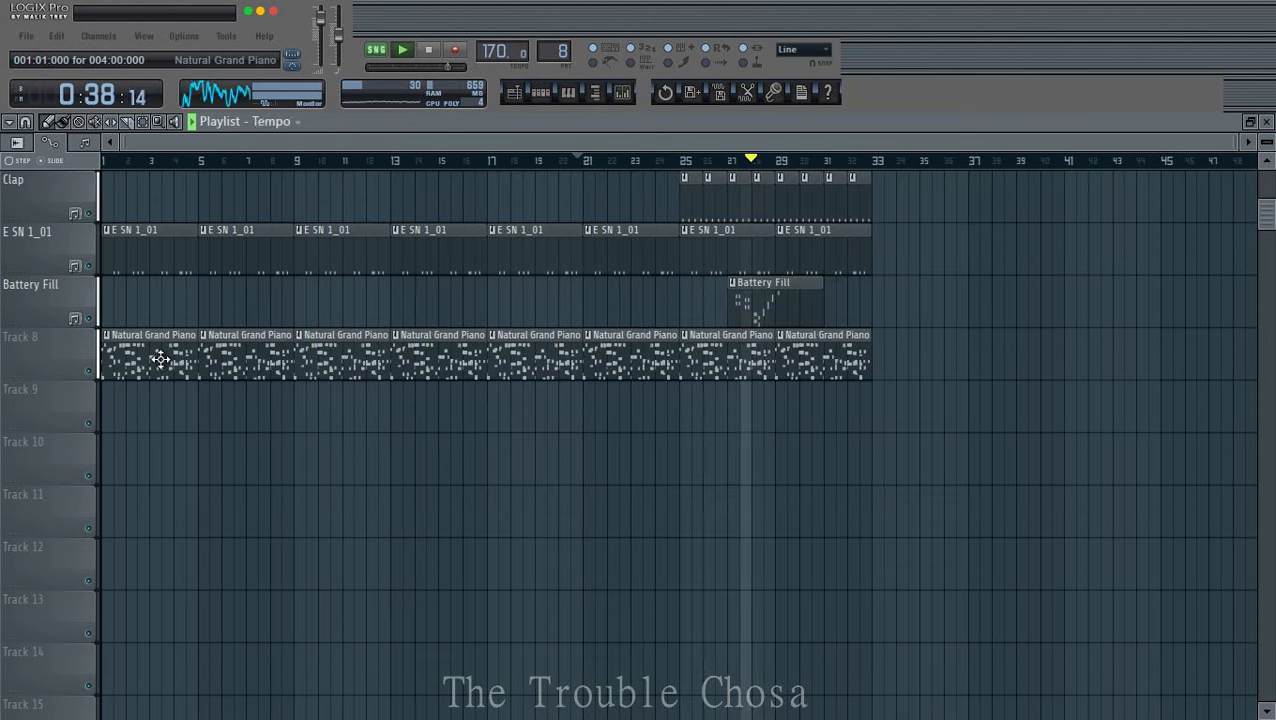
# Step: Move the stacked bar 1 clips from Natural Grand Piano through Soft Rhodes onto their own tracks, Track 9 to Track 16
pyautogui.moveTo(160, 360); pyautogui.dragTo(130, 527)
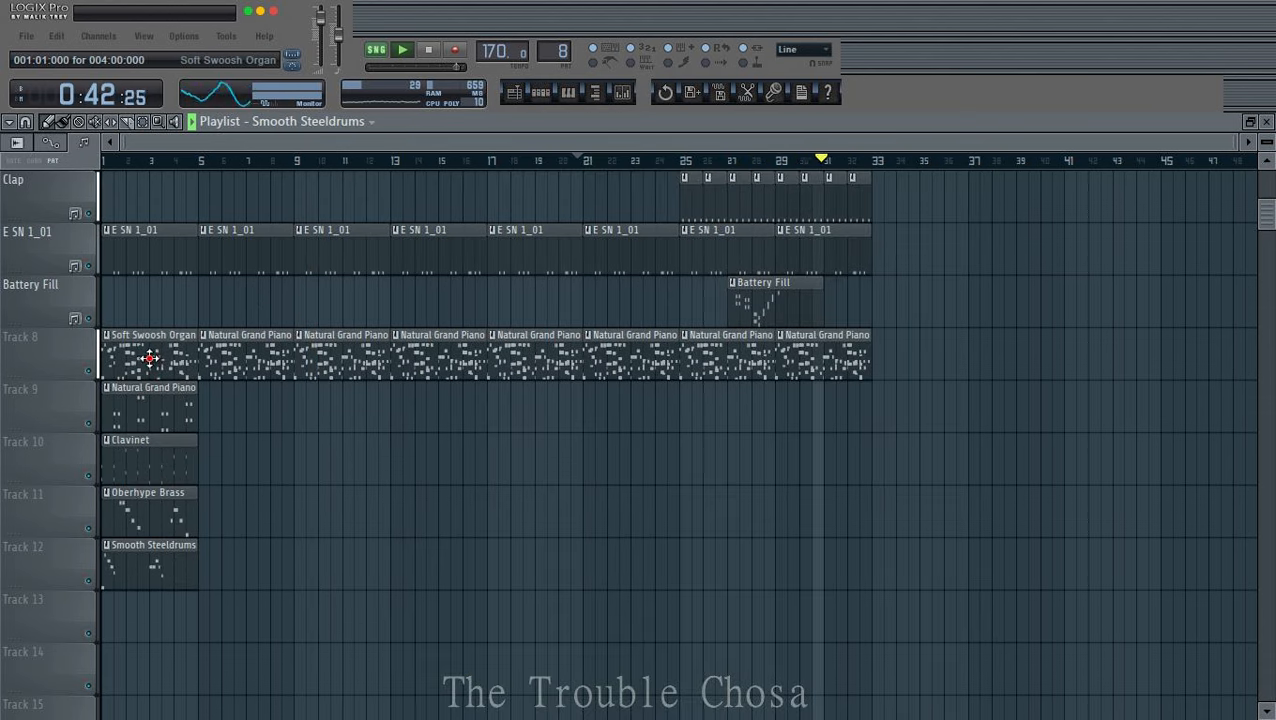
pyautogui.moveTo(149, 358); pyautogui.dragTo(114, 640)
pyautogui.scroll(-1, 285, 510)
pyautogui.moveTo(138, 283); pyautogui.dragTo(138, 600)
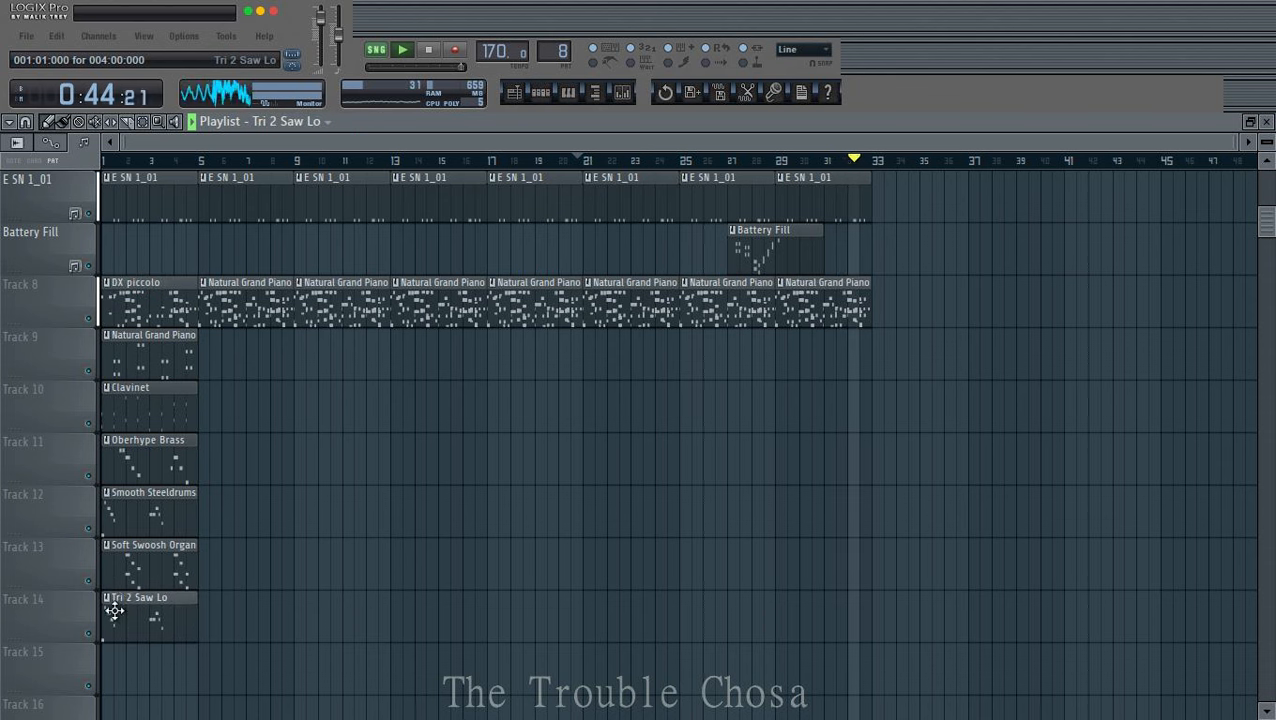
pyautogui.click(116, 657)
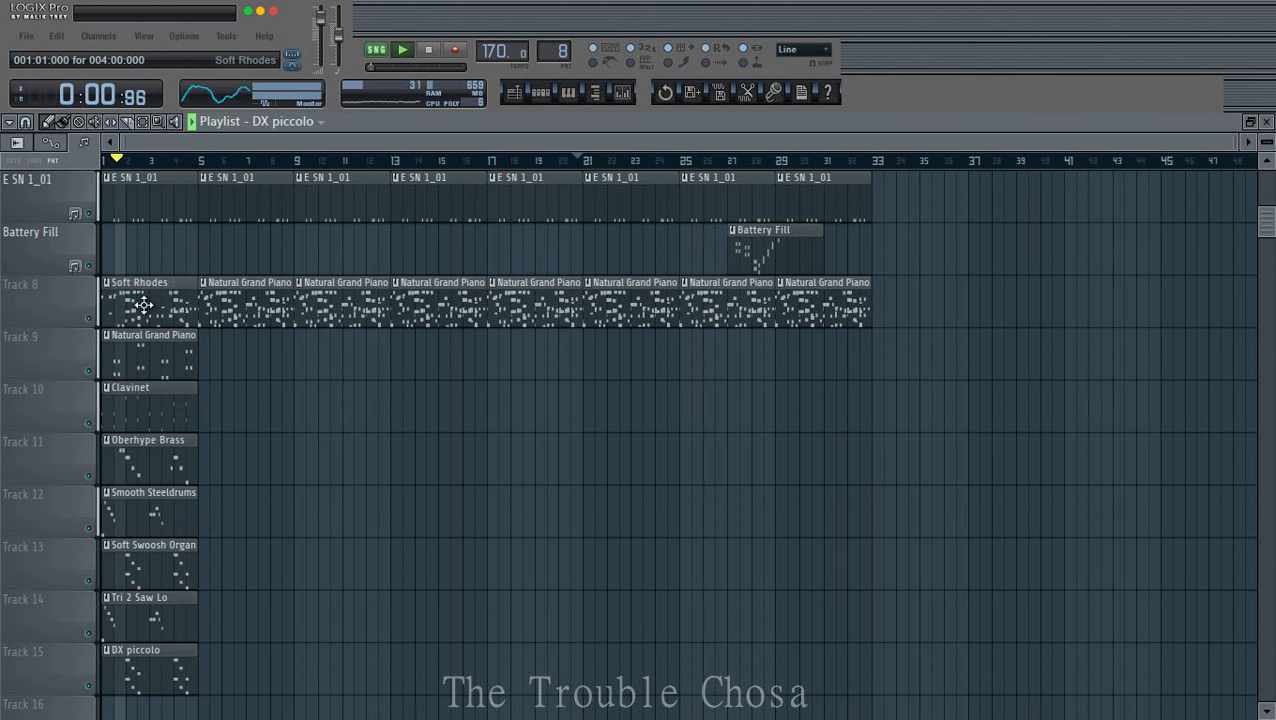
pyautogui.moveTo(145, 305); pyautogui.dragTo(88, 684)
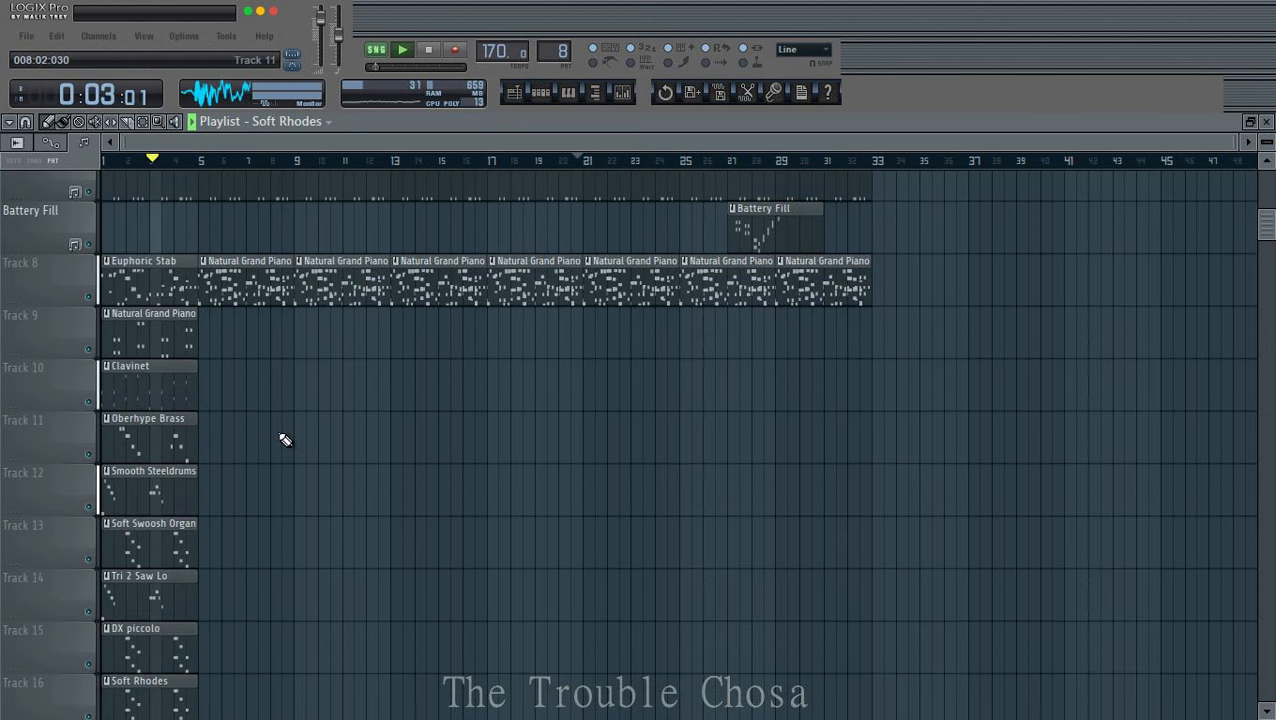
# Step: Move the Euphoric Stab, Marimba, Hi Bass, Mid Bass, Low Bass and Trance Anthem clips at bar 1 onto Tracks 17 to 22
pyautogui.click(242, 350)
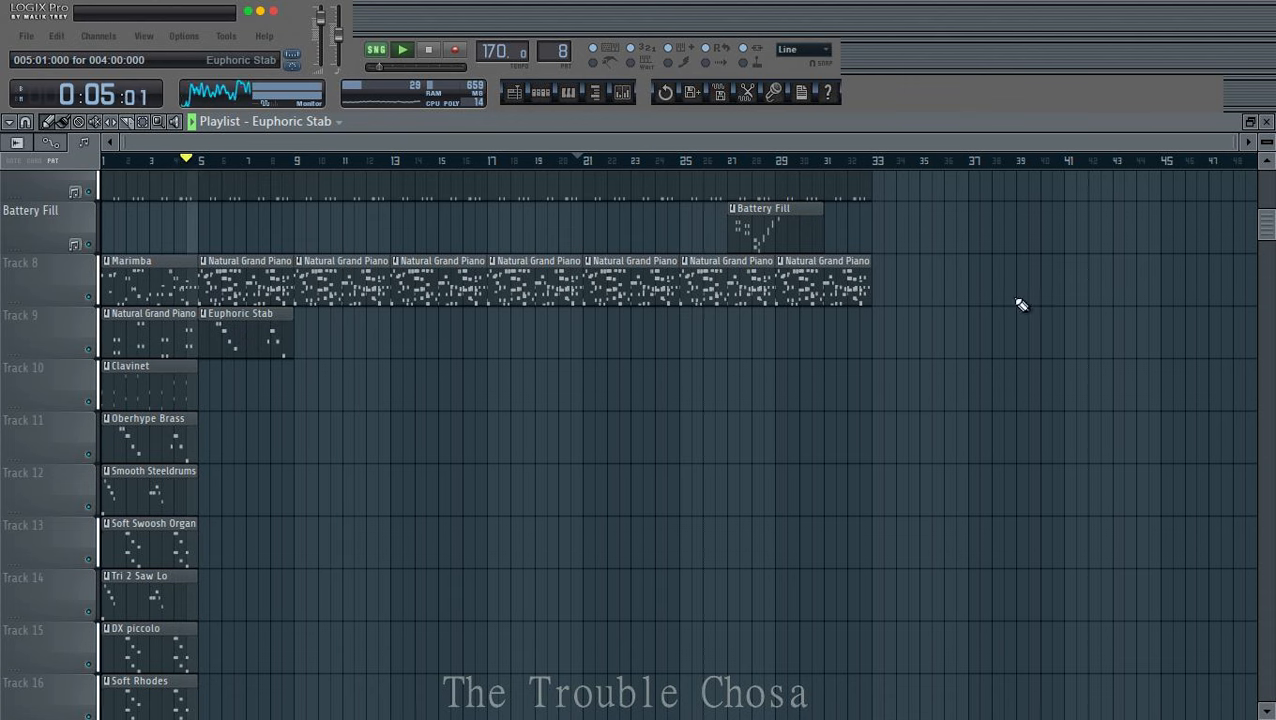
pyautogui.moveTo(1267, 142); pyautogui.dragTo(1267, 160)
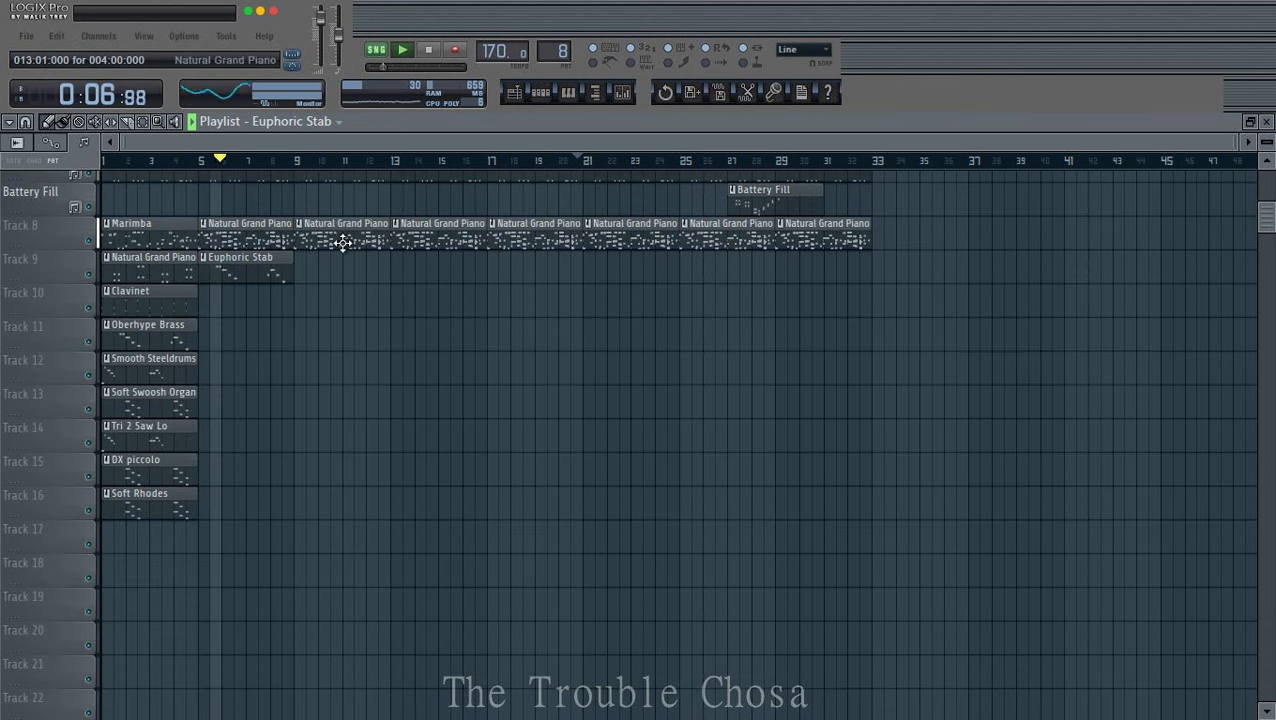
pyautogui.moveTo(258, 280); pyautogui.dragTo(131, 565)
pyautogui.moveTo(146, 232); pyautogui.dragTo(122, 566)
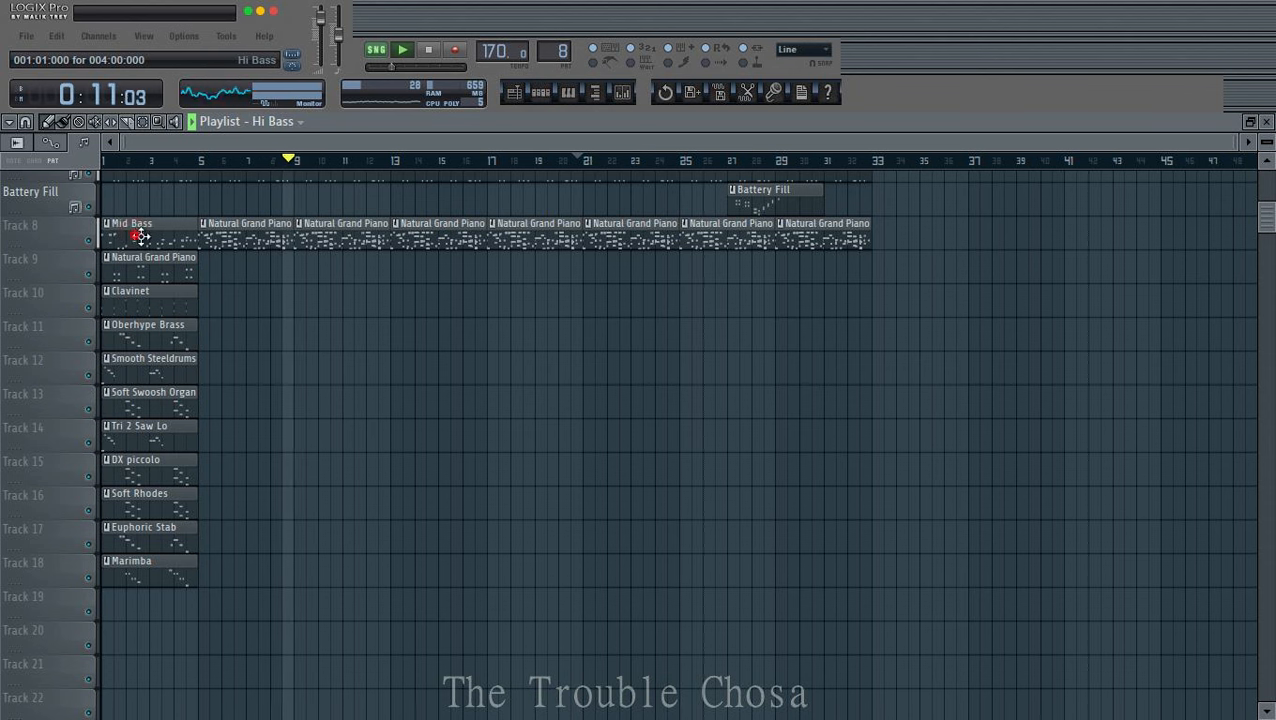
pyautogui.moveTo(128, 228); pyautogui.dragTo(126, 600)
pyautogui.moveTo(159, 239); pyautogui.dragTo(144, 641)
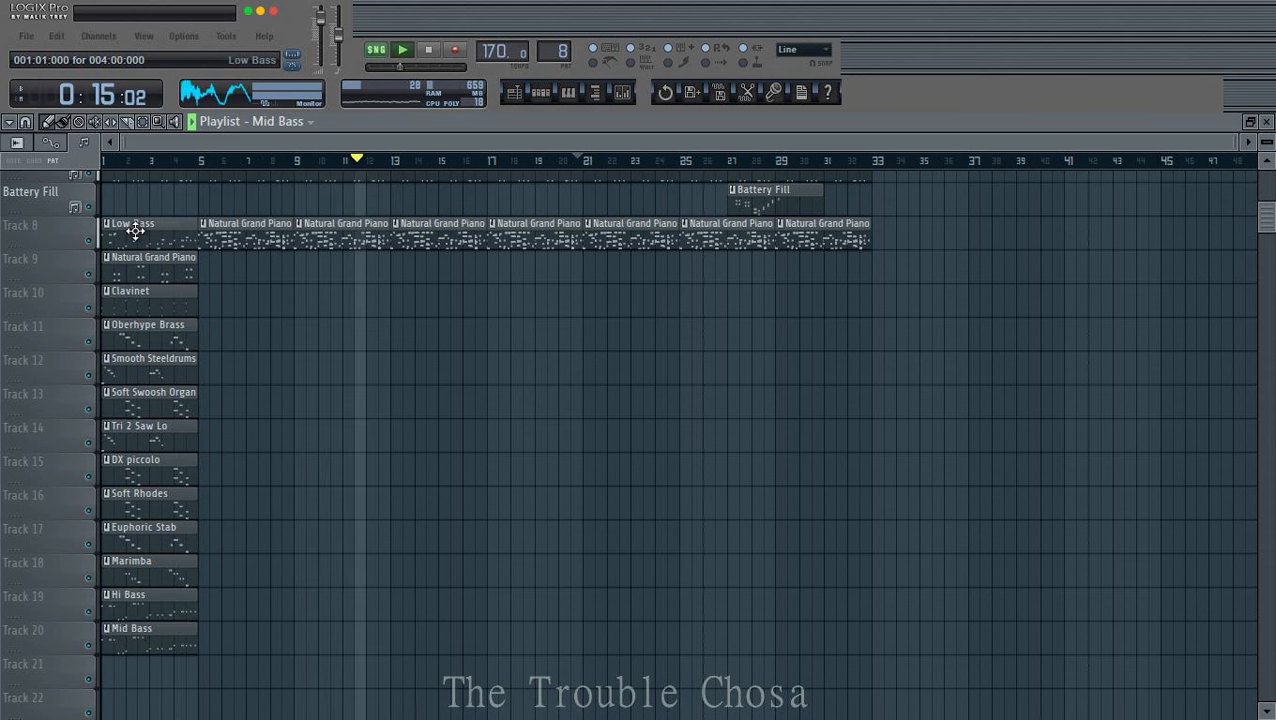
pyautogui.moveTo(130, 236); pyautogui.dragTo(131, 693)
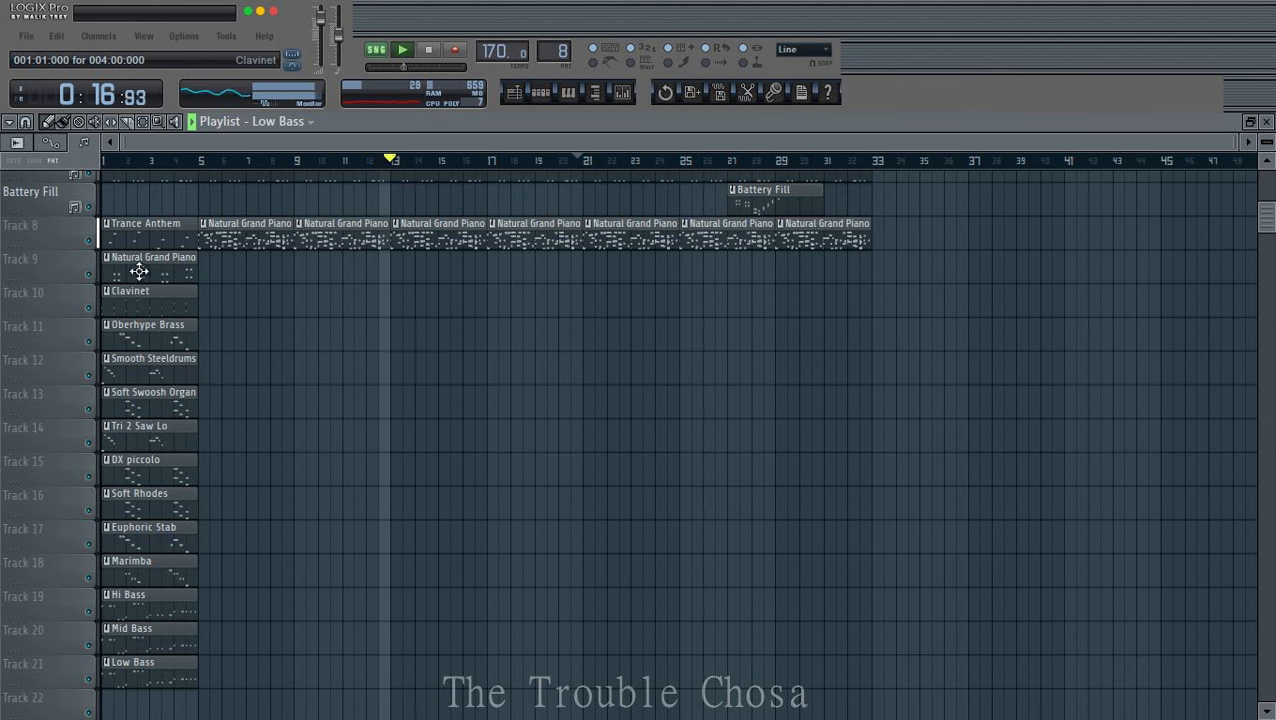
pyautogui.moveTo(134, 236); pyautogui.dragTo(134, 705)
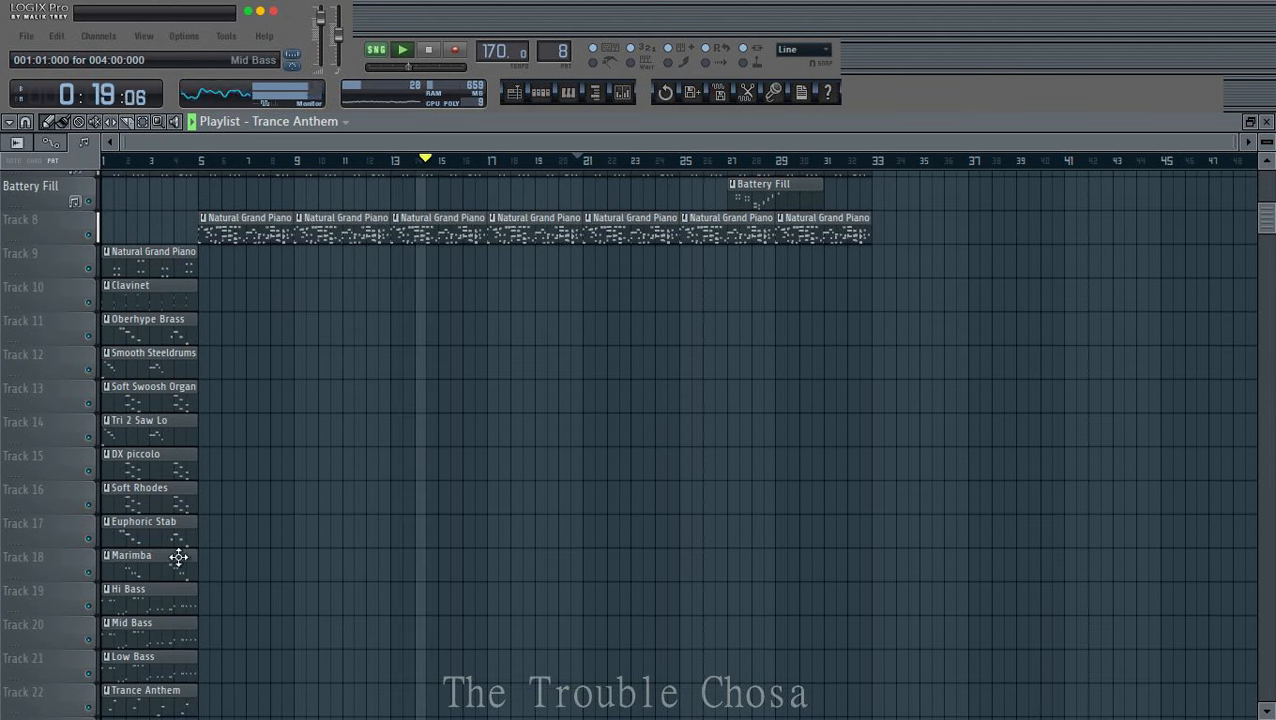
# Step: Select the bar 1 instrument clips on Tracks 9 to 22 and duplicate them seven times to fill through bar 32
pyautogui.moveTo(178, 256); pyautogui.dragTo(102, 698)
pyautogui.hotkey('ctrl', 'b')
pyautogui.hotkey('ctrl', 'b')
pyautogui.hotkey('ctrl', 'b')
pyautogui.hotkey('ctrl', 'b')
pyautogui.hotkey('ctrl', 'b')
pyautogui.hotkey('ctrl', 'b')
pyautogui.hotkey('ctrl', 'b')
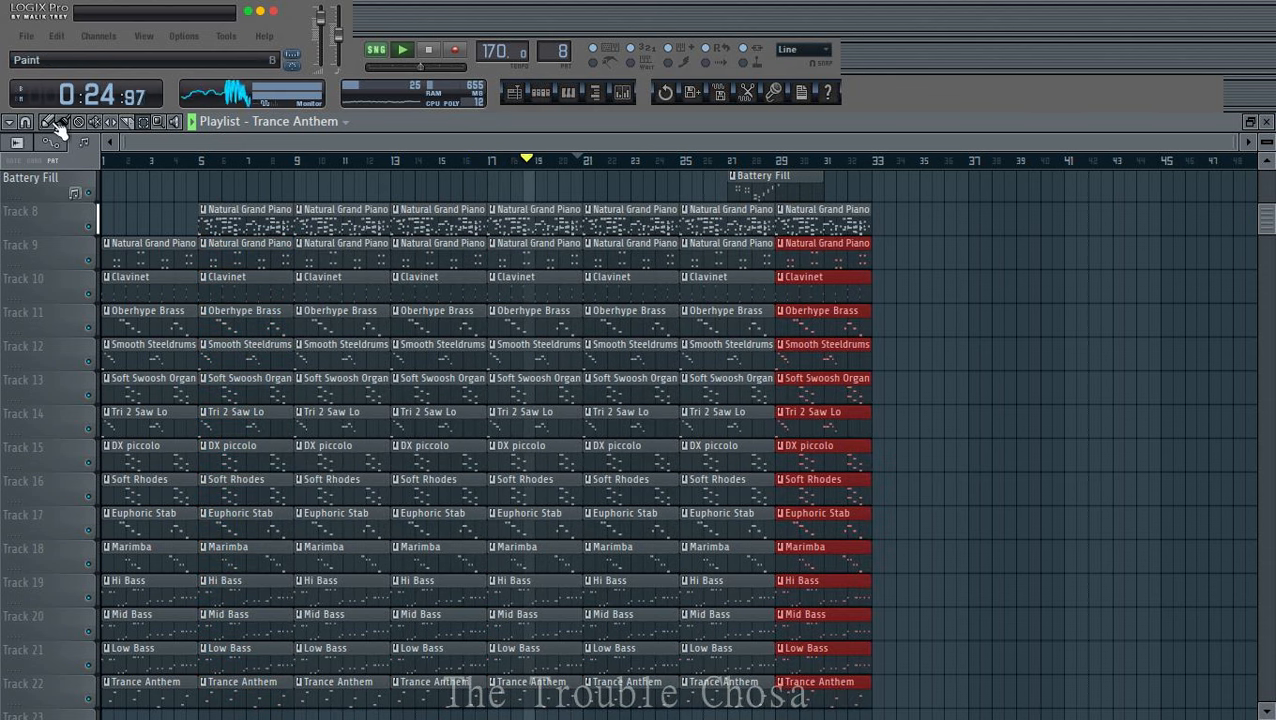
# Step: Delete Track 8 with its leftover stacked clips from the playlist
pyautogui.rightClick(58, 228)
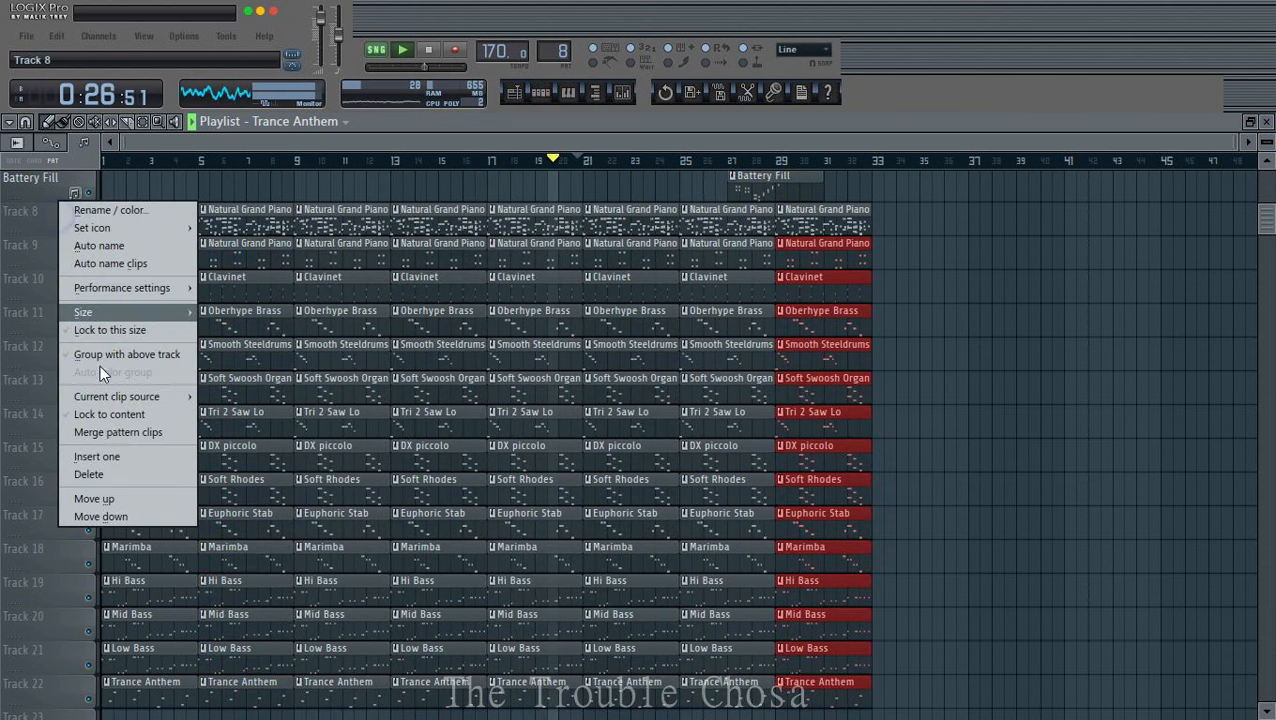
pyautogui.click(99, 473)
pyautogui.click(723, 418)
# Step: Review the separated instrument tracks in the playlist and the muted channels in the step sequencer
pyautogui.scroll(3, 889, 430)
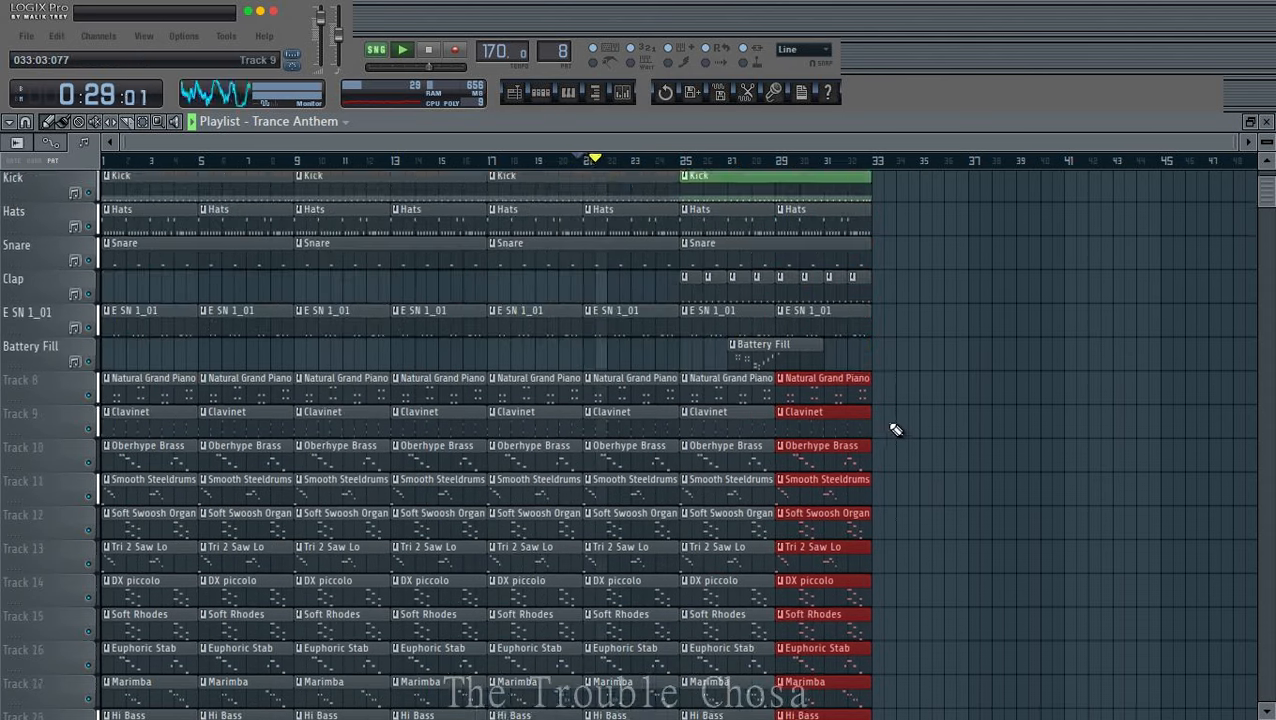
pyautogui.scroll(-8, 892, 428)
pyautogui.scroll(5, 890, 424)
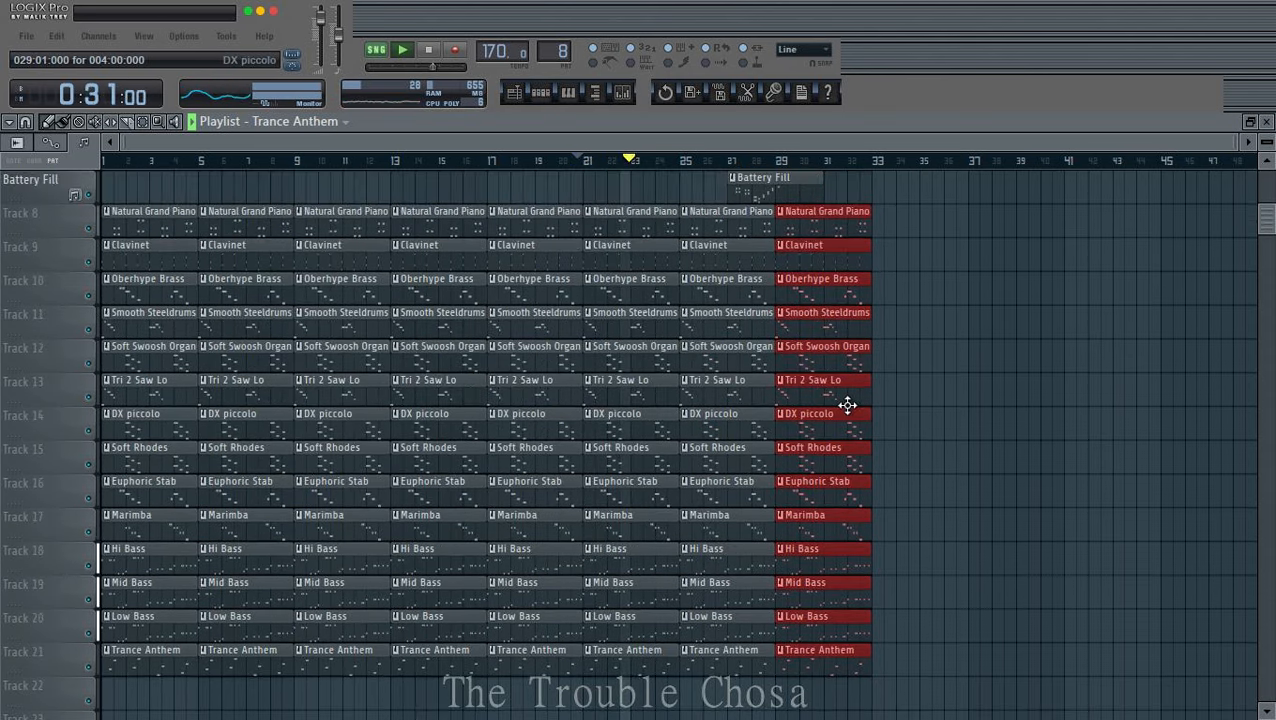
pyautogui.scroll(4, 852, 239)
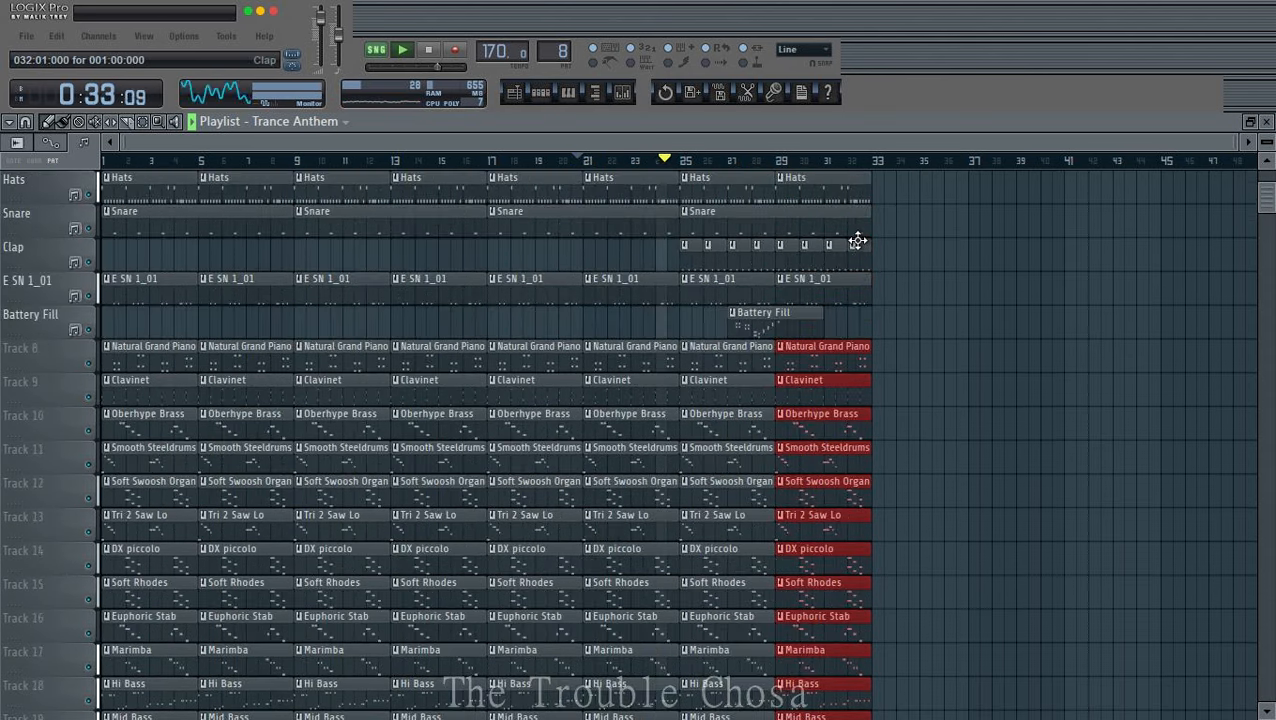
pyautogui.scroll(-5, 856, 240)
pyautogui.click(541, 92)
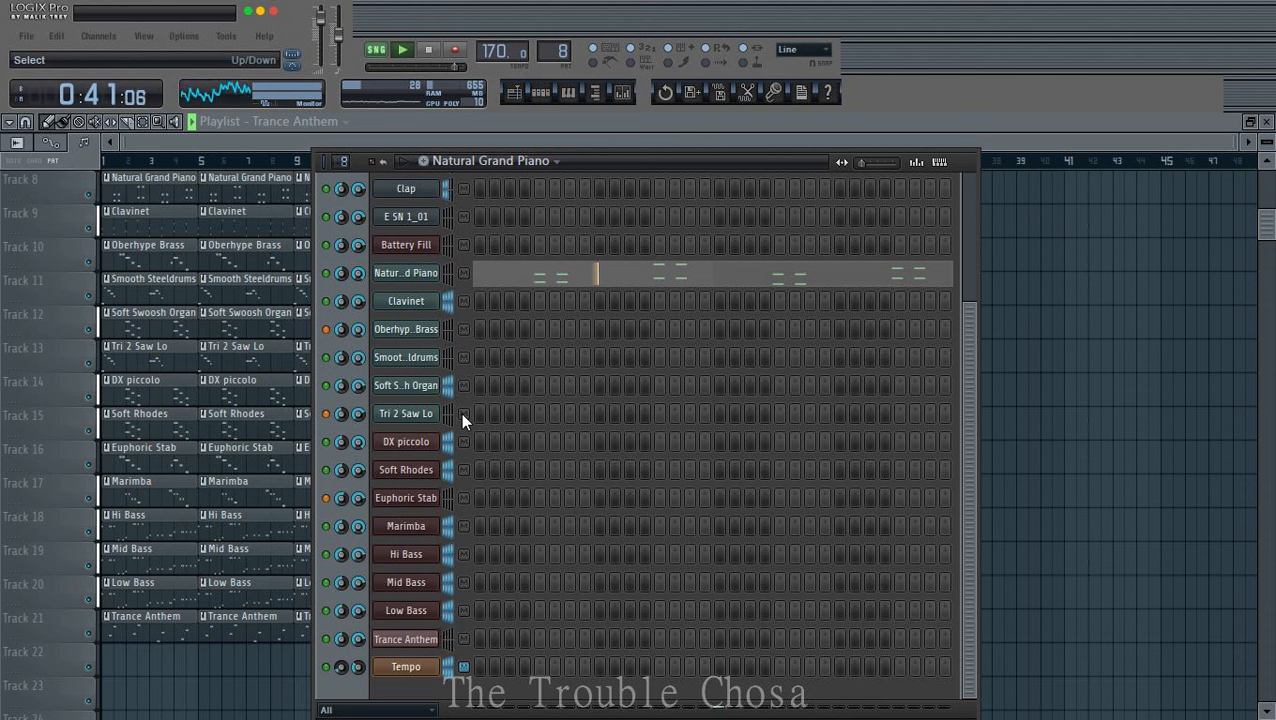
pyautogui.click(279, 136)
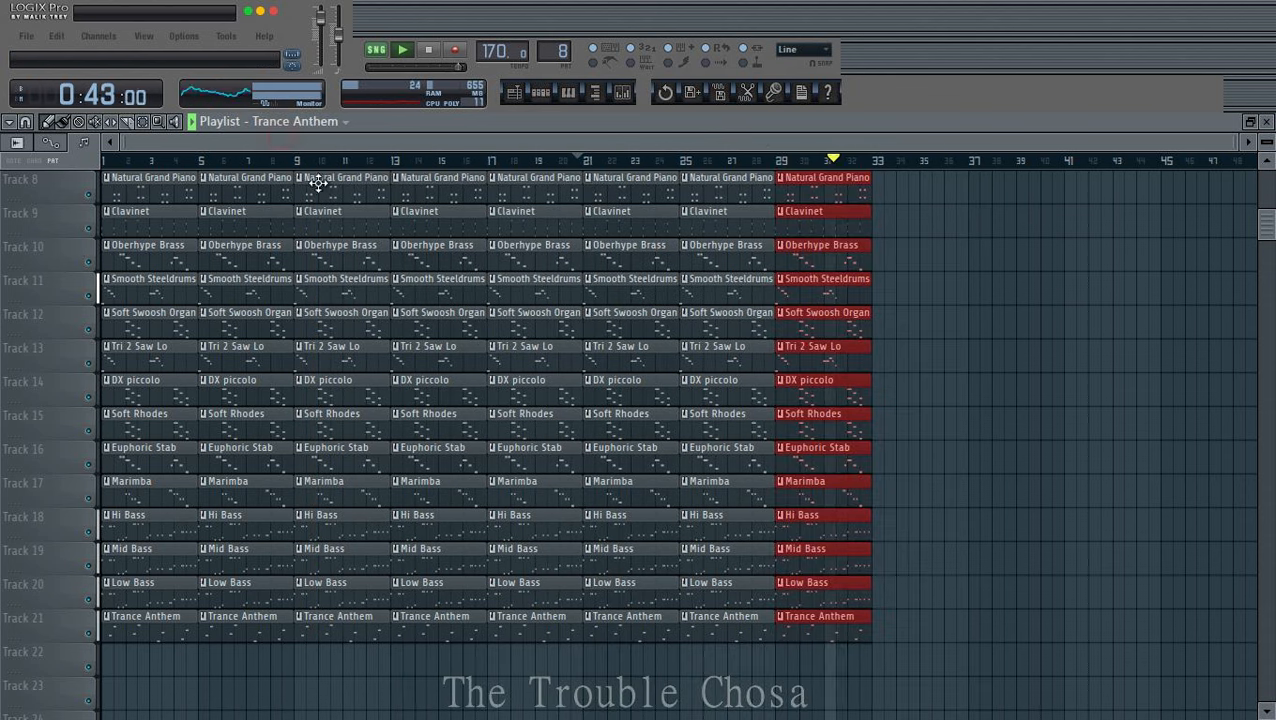
pyautogui.scroll(1, 598, 359)
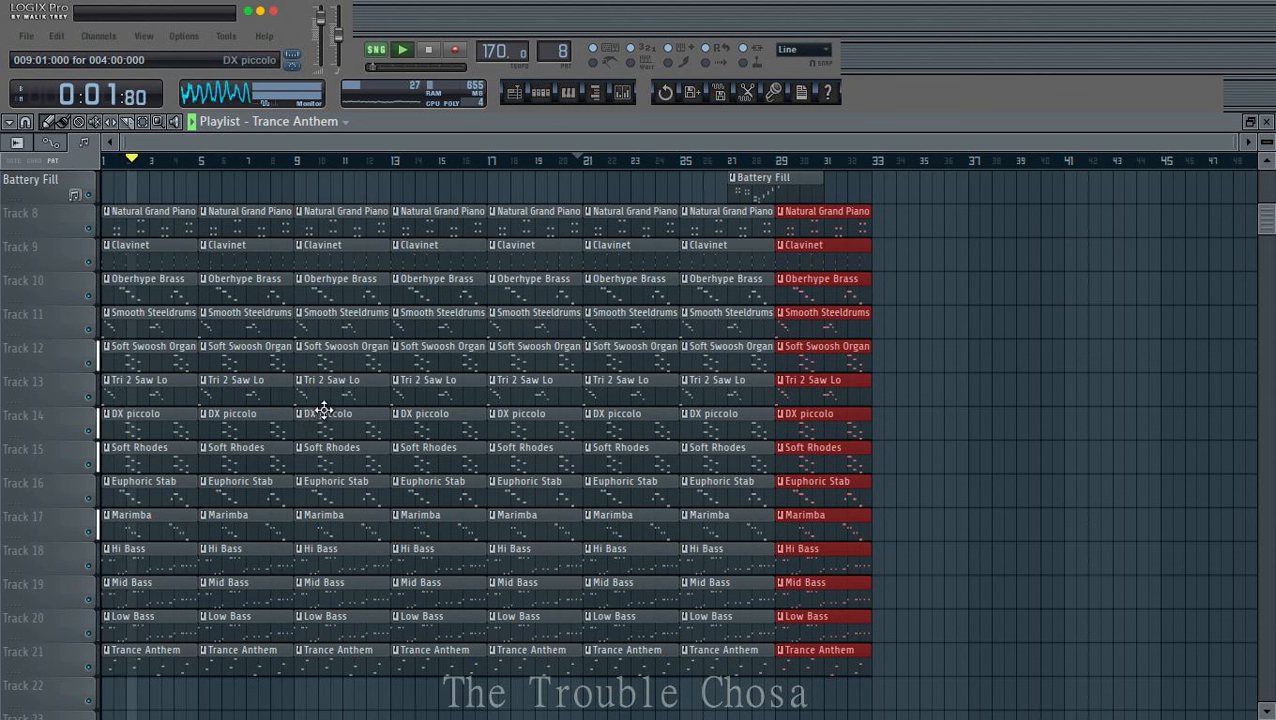
# Step: Clear the clip selection and delete the Tri 2 Saw Lo clips at bars 1, 5, 9, 17, 21 and 25
pyautogui.keyDown('ctrl'); pyautogui.click(1088, 435); pyautogui.keyUp('ctrl')
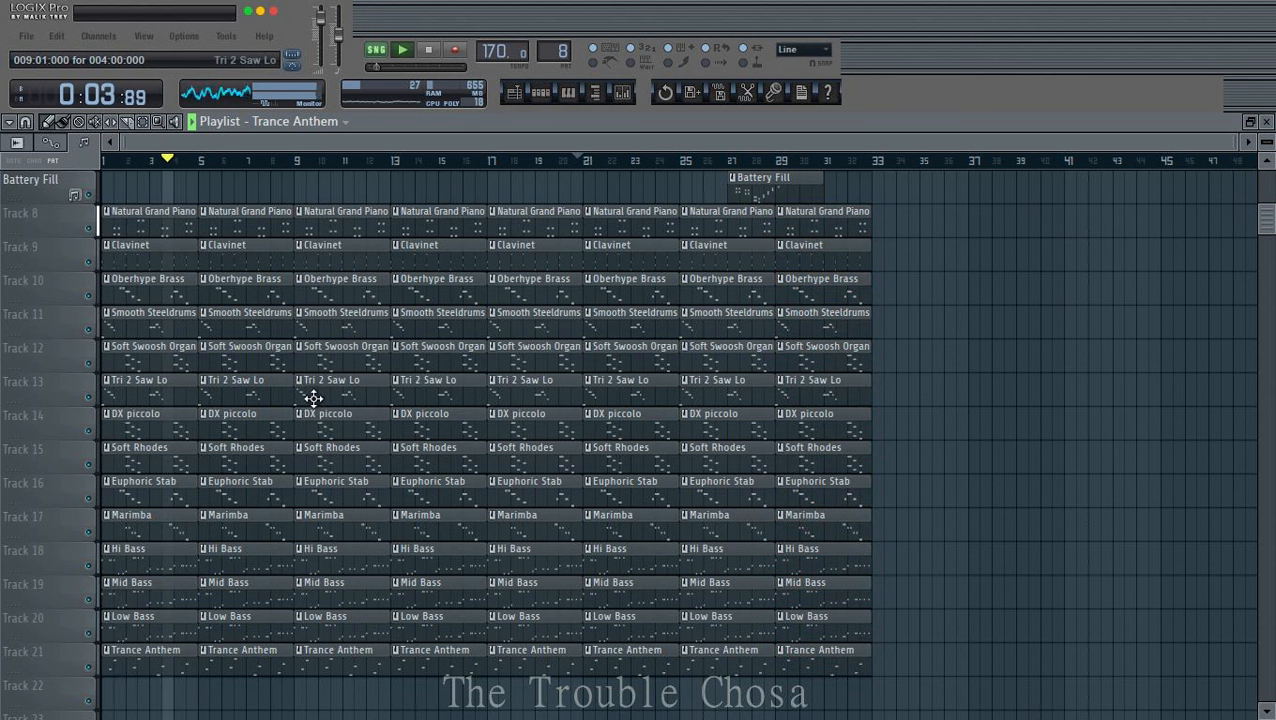
pyautogui.rightClick(345, 396)
pyautogui.rightClick(245, 397)
pyautogui.rightClick(171, 398)
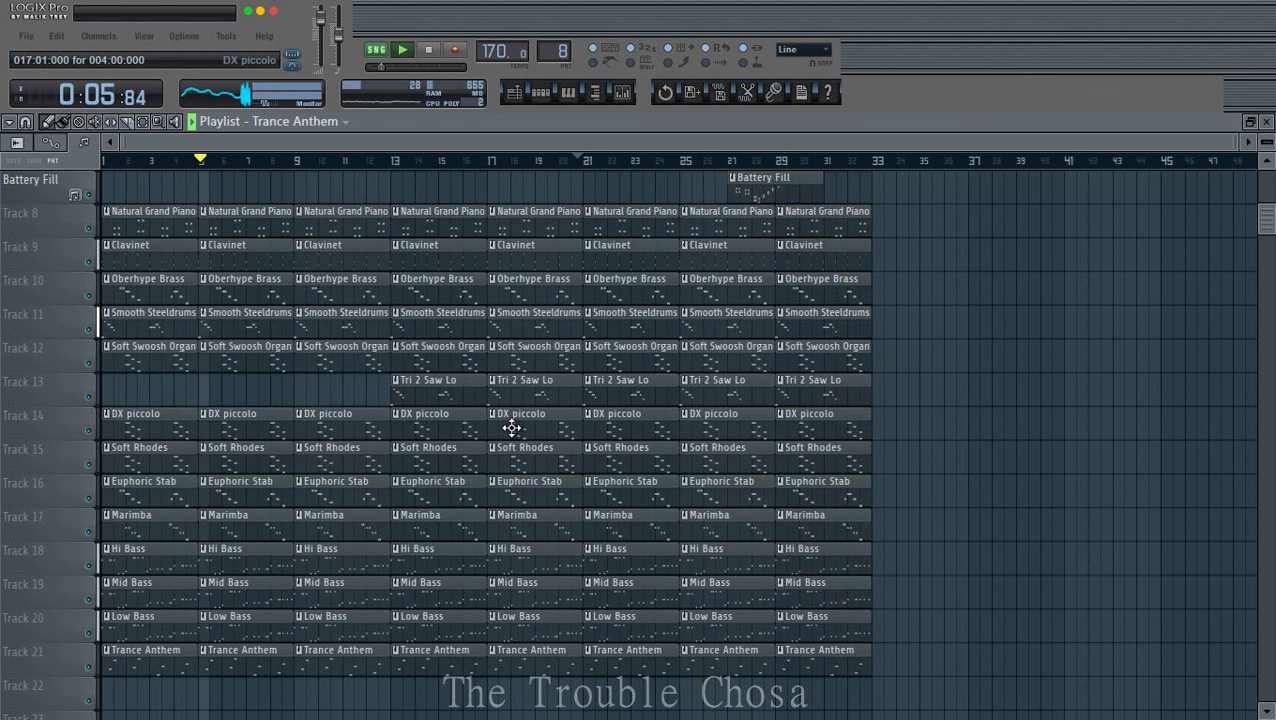
pyautogui.rightClick(505, 396)
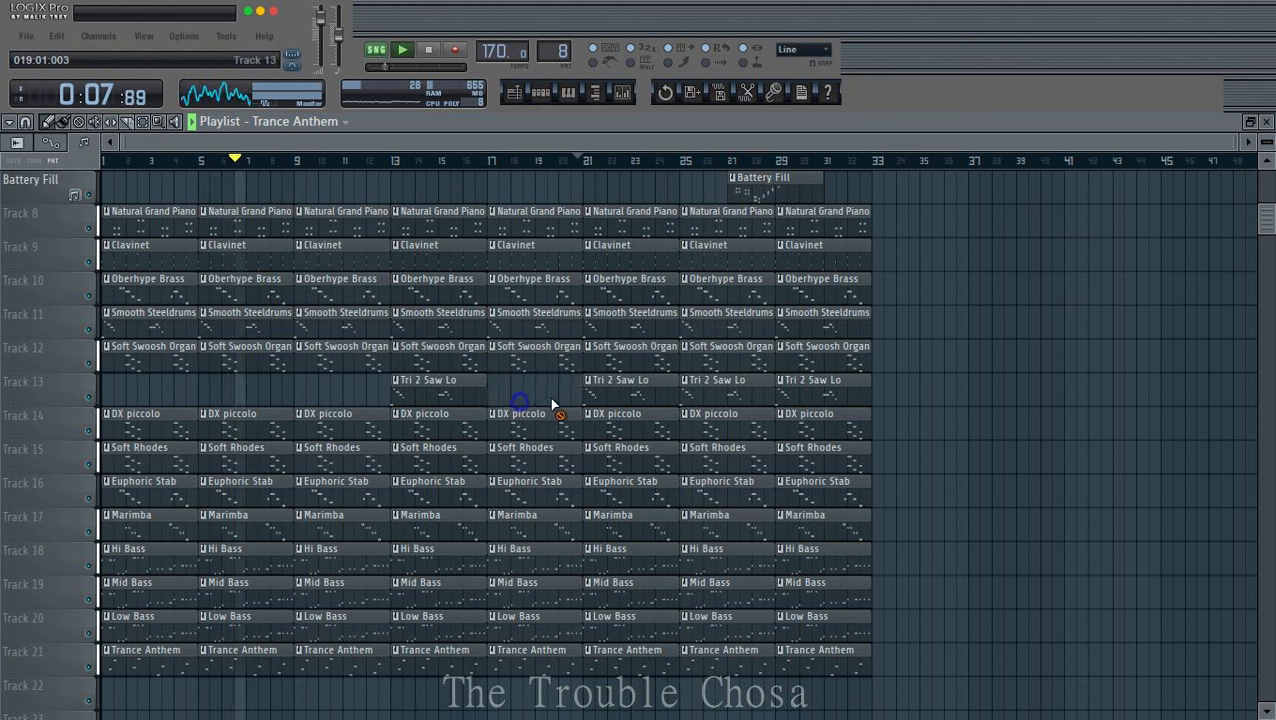
pyautogui.rightClick(605, 396)
pyautogui.rightClick(700, 396)
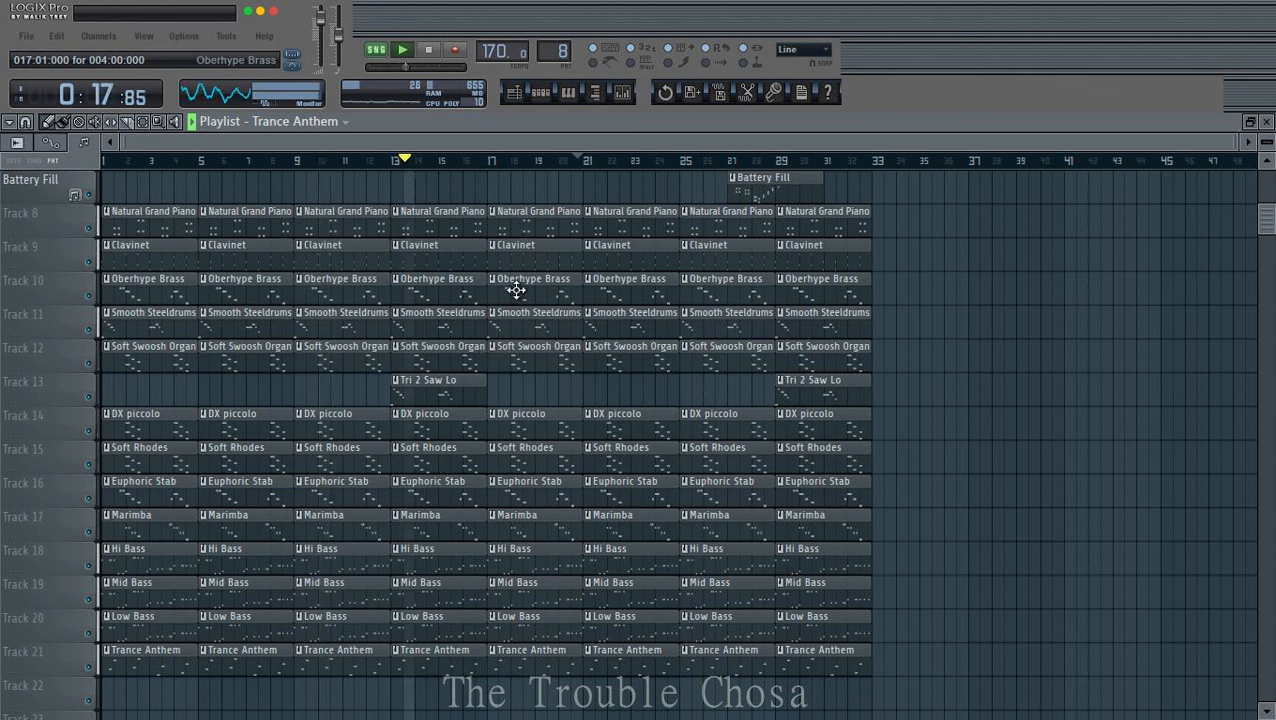
# Step: Delete the Oberhype Brass clips at bars 5, 13, 21 and 29 on Track 10
pyautogui.rightClick(437, 295)
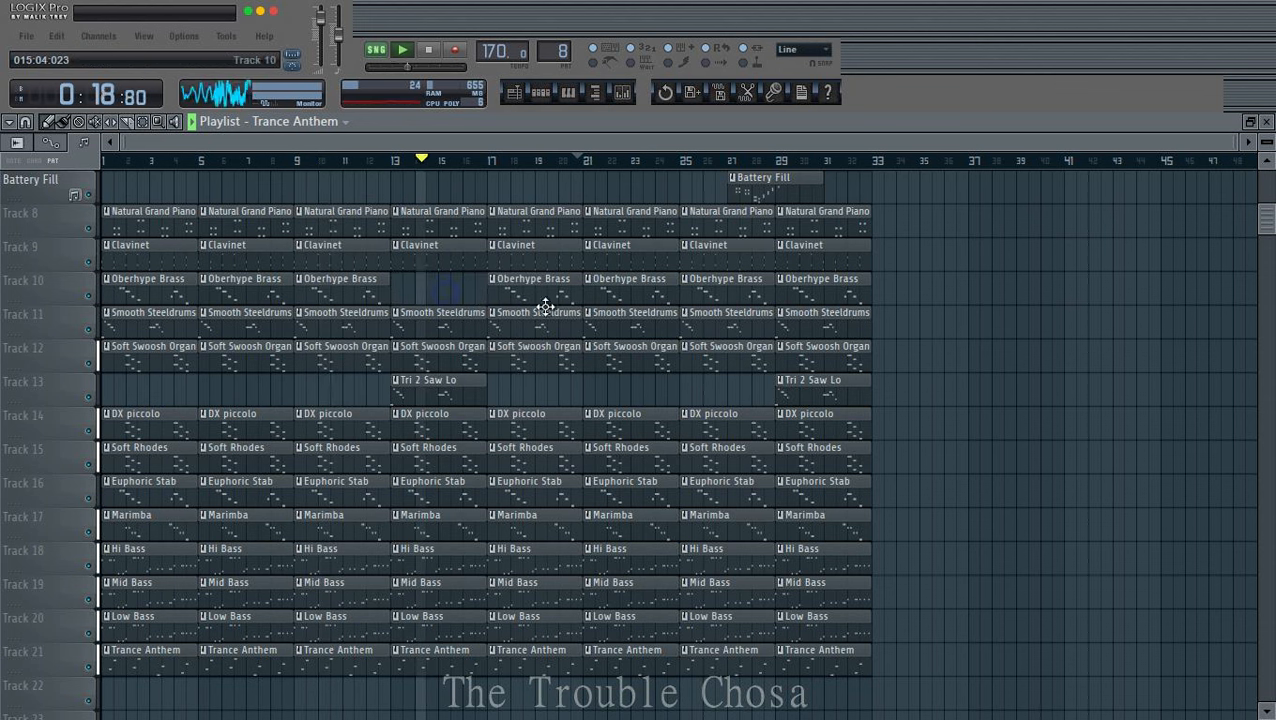
pyautogui.rightClick(621, 291)
pyautogui.rightClick(798, 292)
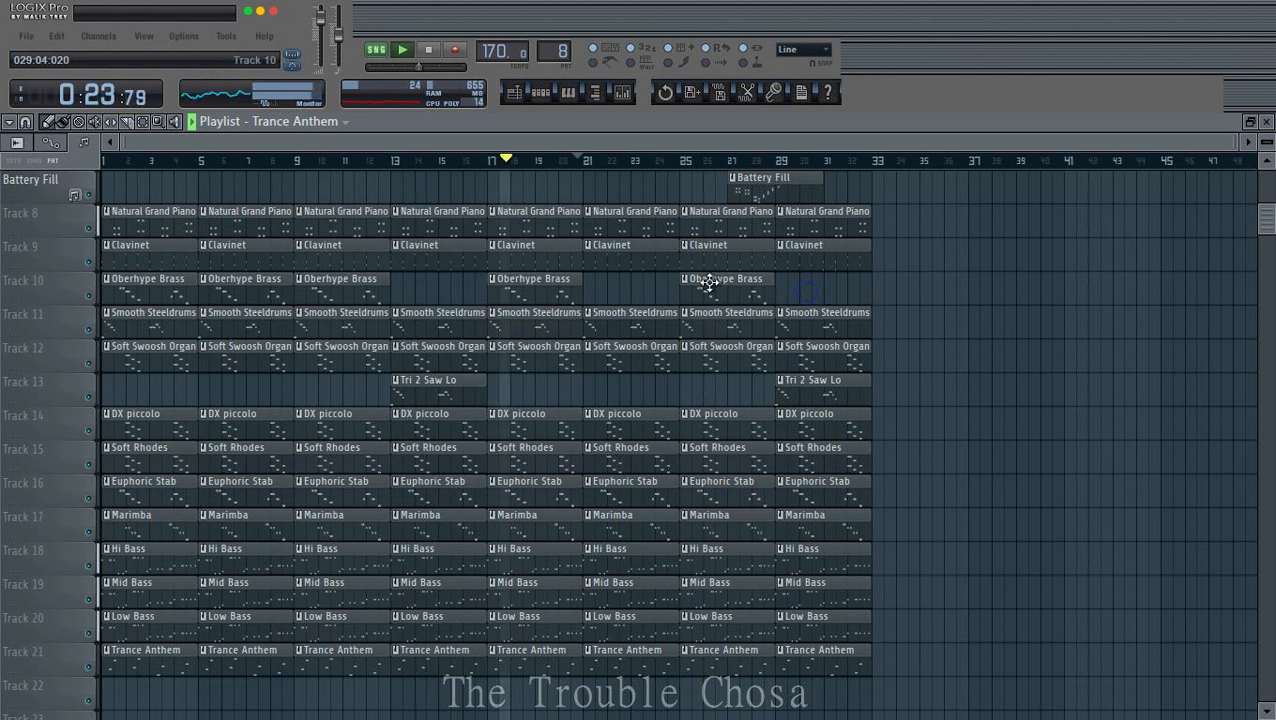
pyautogui.rightClick(251, 290)
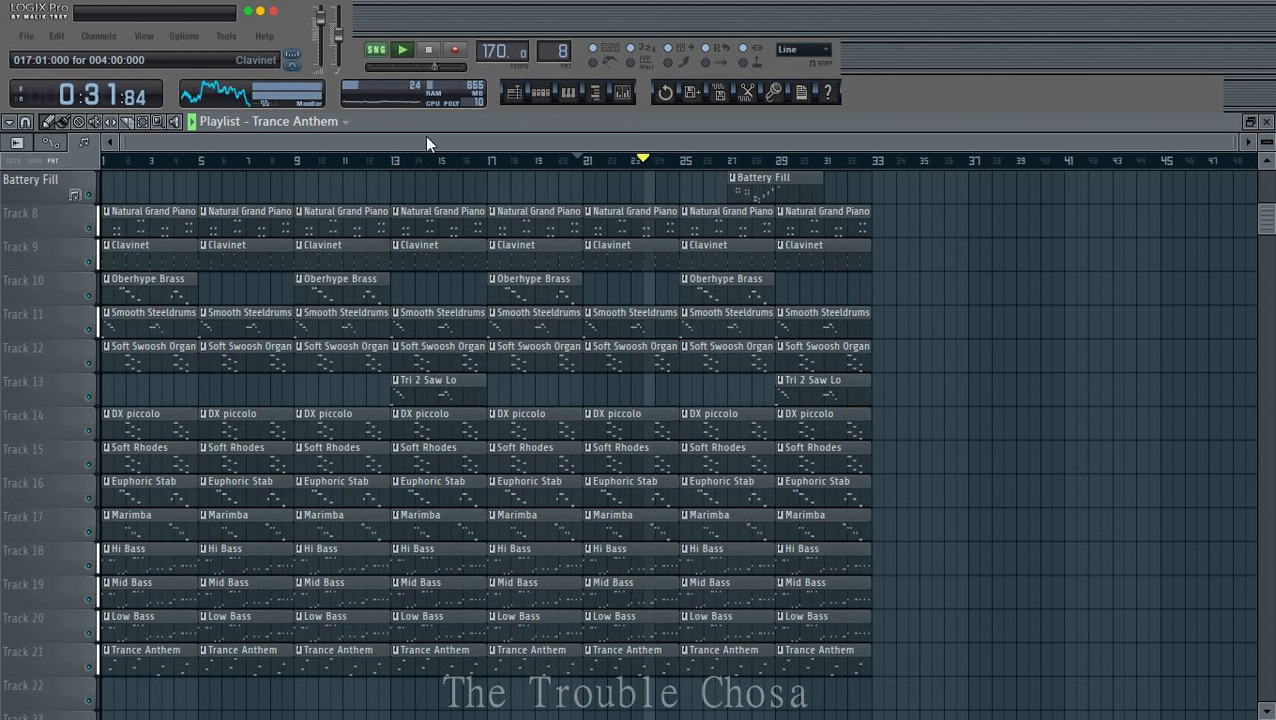
# Step: Check the channels in the step sequencer and delete the Euphoric Stab clips at bars 1, 5, 9, 13, 17 and 21
pyautogui.click(539, 94)
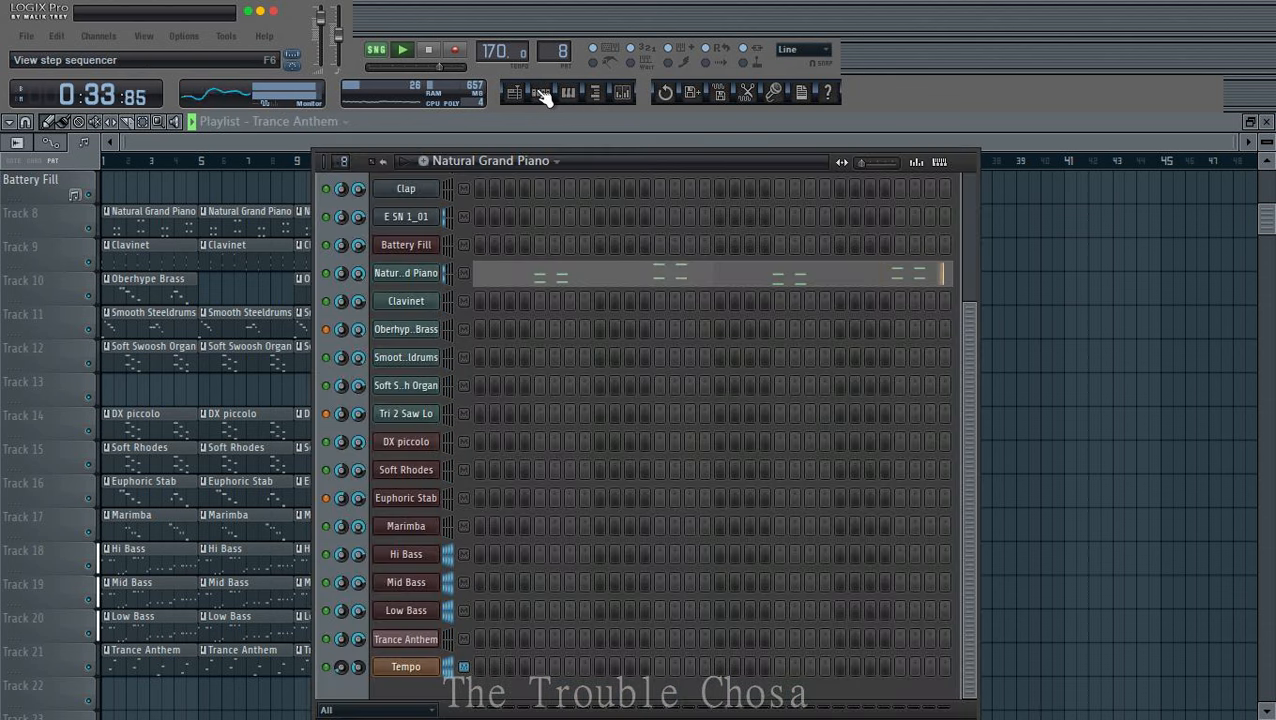
pyautogui.click(1000, 145)
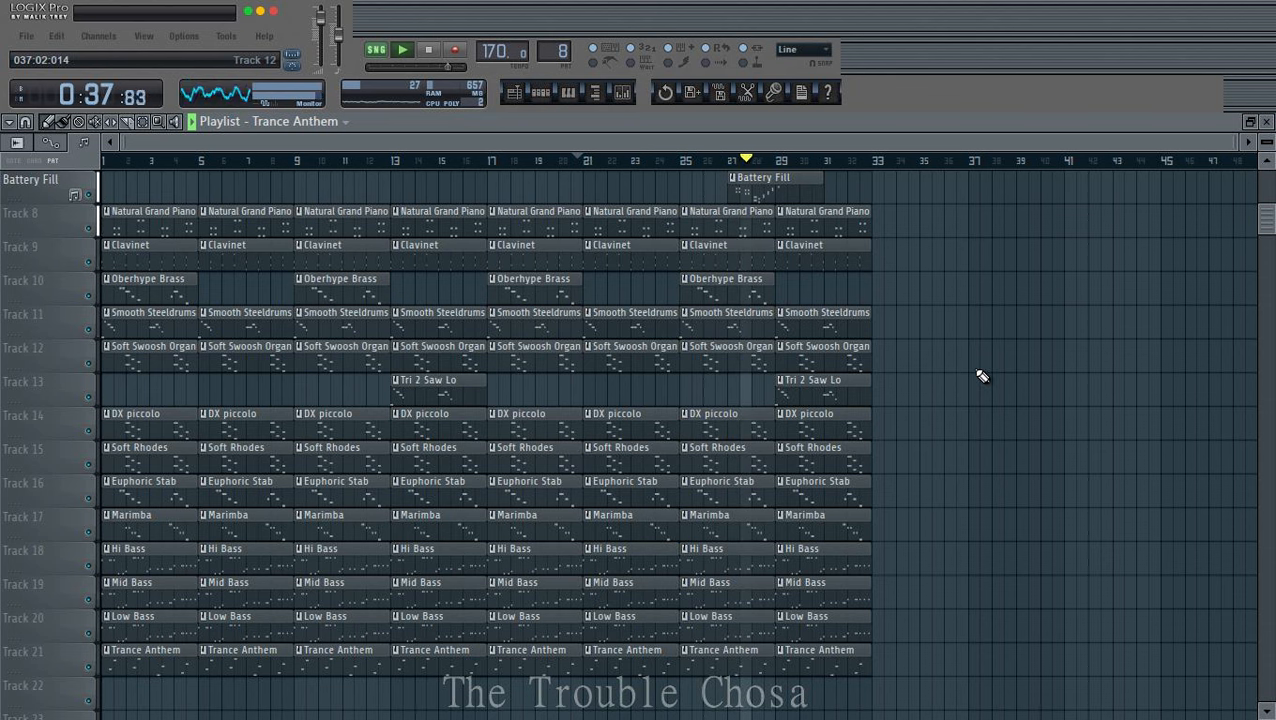
pyautogui.rightClick(640, 498)
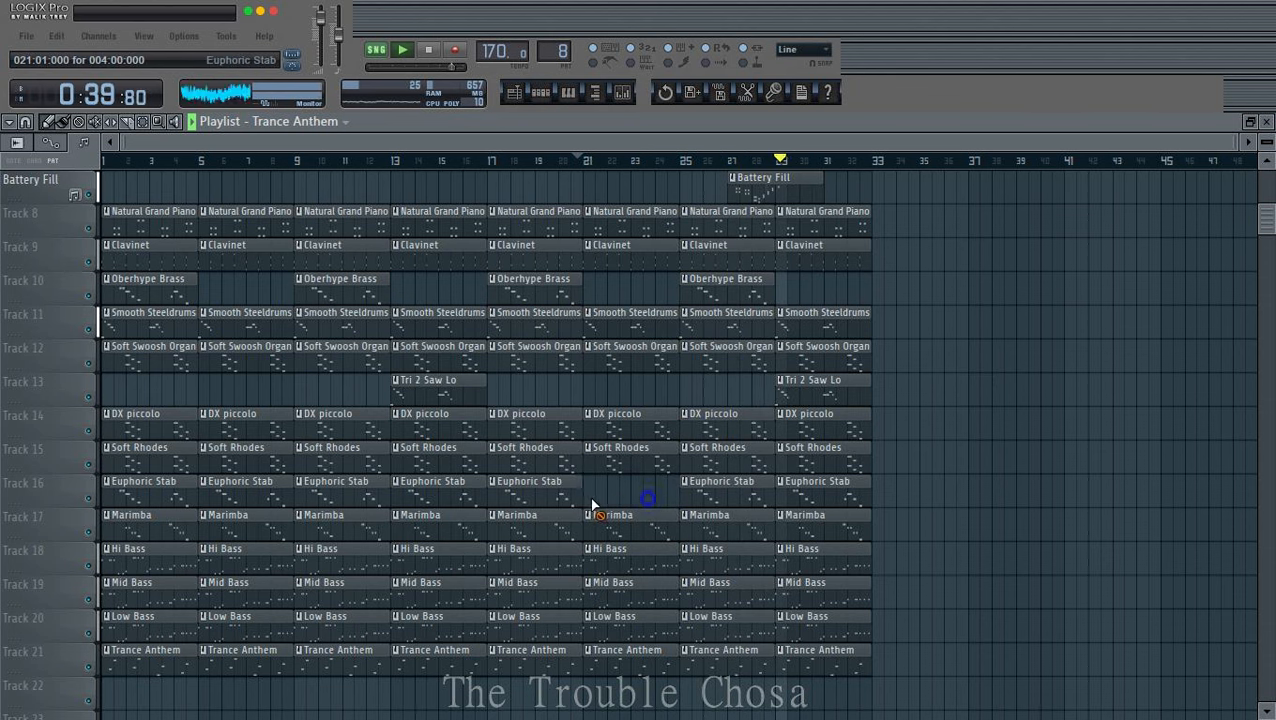
pyautogui.rightClick(540, 500)
pyautogui.rightClick(440, 500)
pyautogui.rightClick(320, 505)
pyautogui.rightClick(250, 500)
pyautogui.rightClick(150, 500)
pyautogui.click(540, 92)
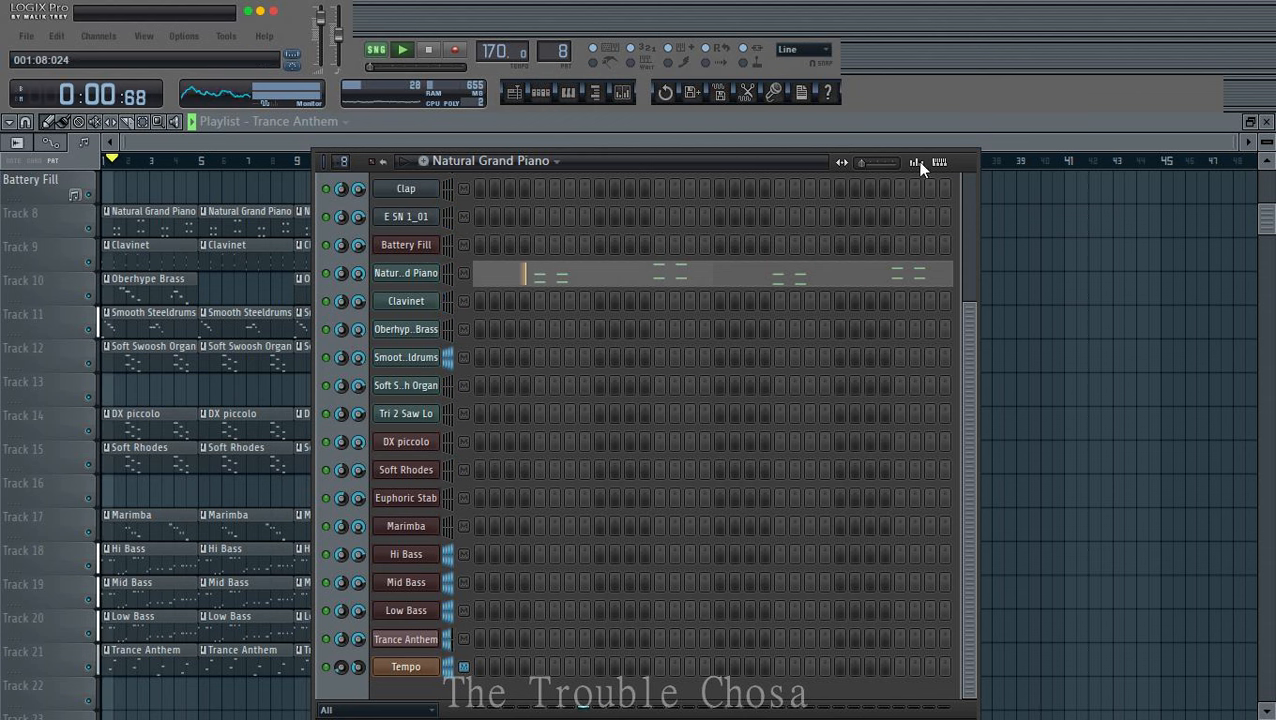
pyautogui.click(967, 161)
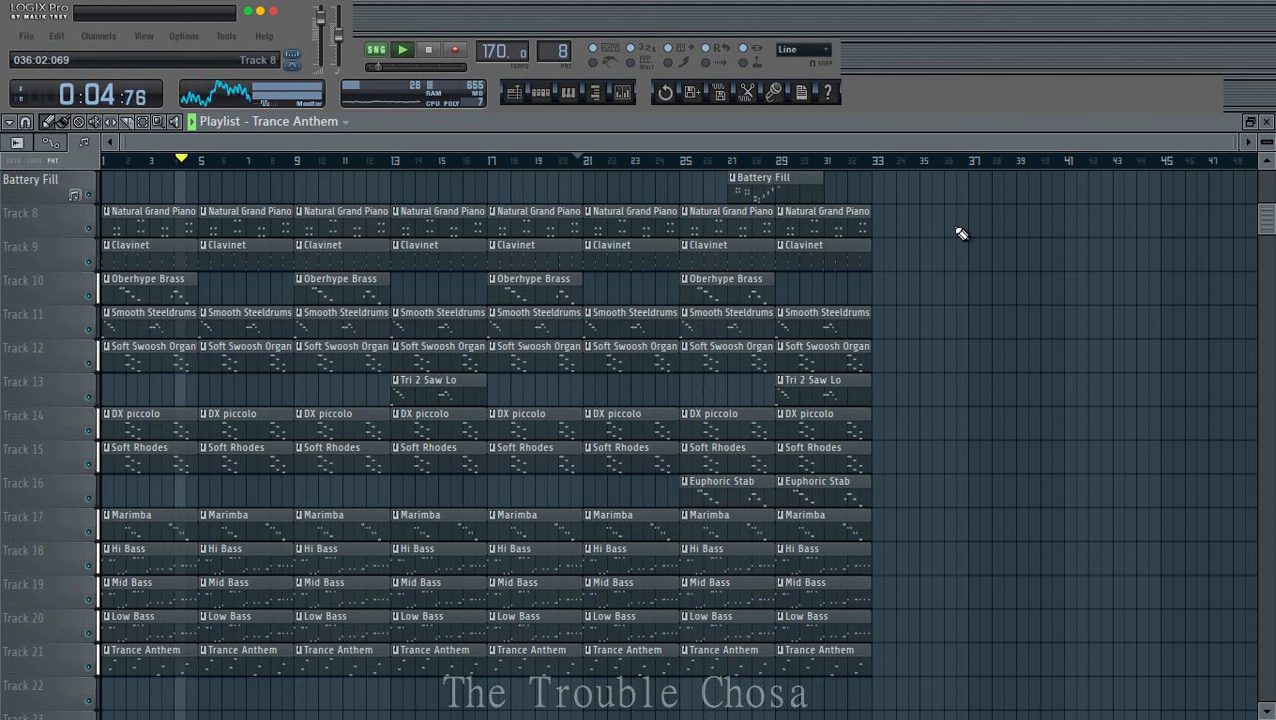
# Step: Place two-bar Battery Fill clips at bars 17 and 1, and move the bar 27 fill to bar 31 so it ends at bar 33
pyautogui.scroll(5, 960, 233)
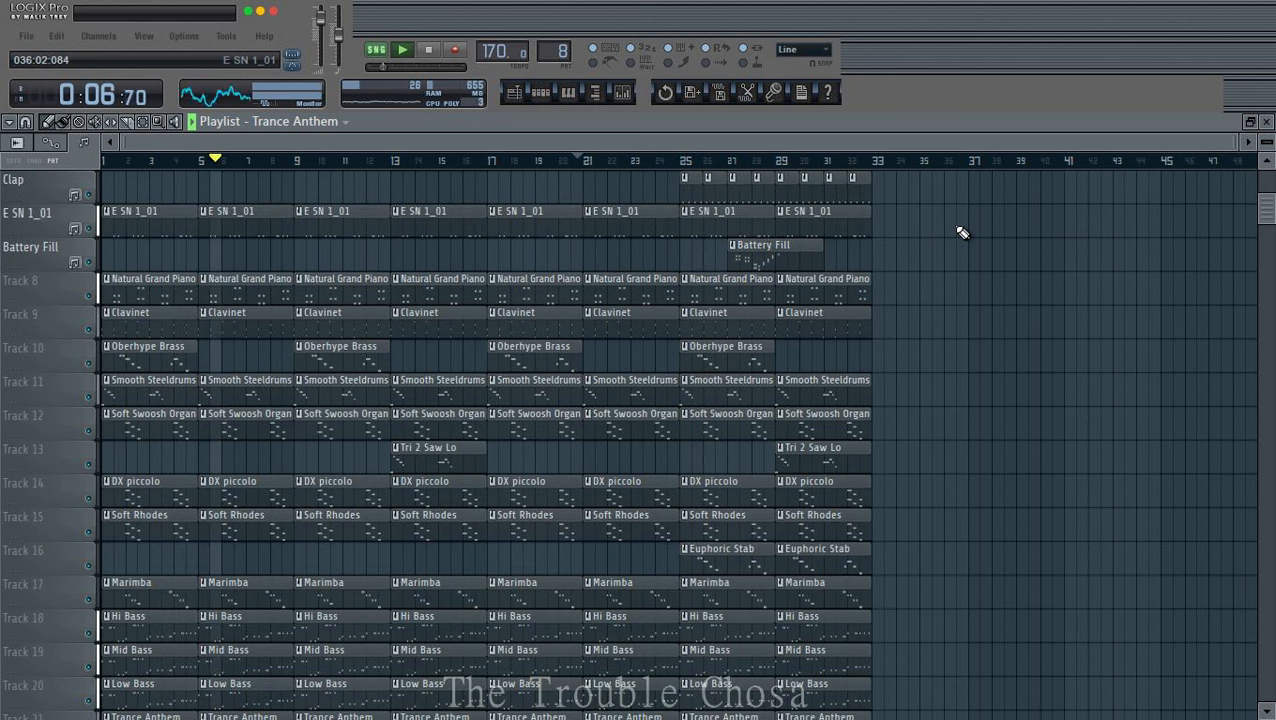
pyautogui.scroll(1, 960, 233)
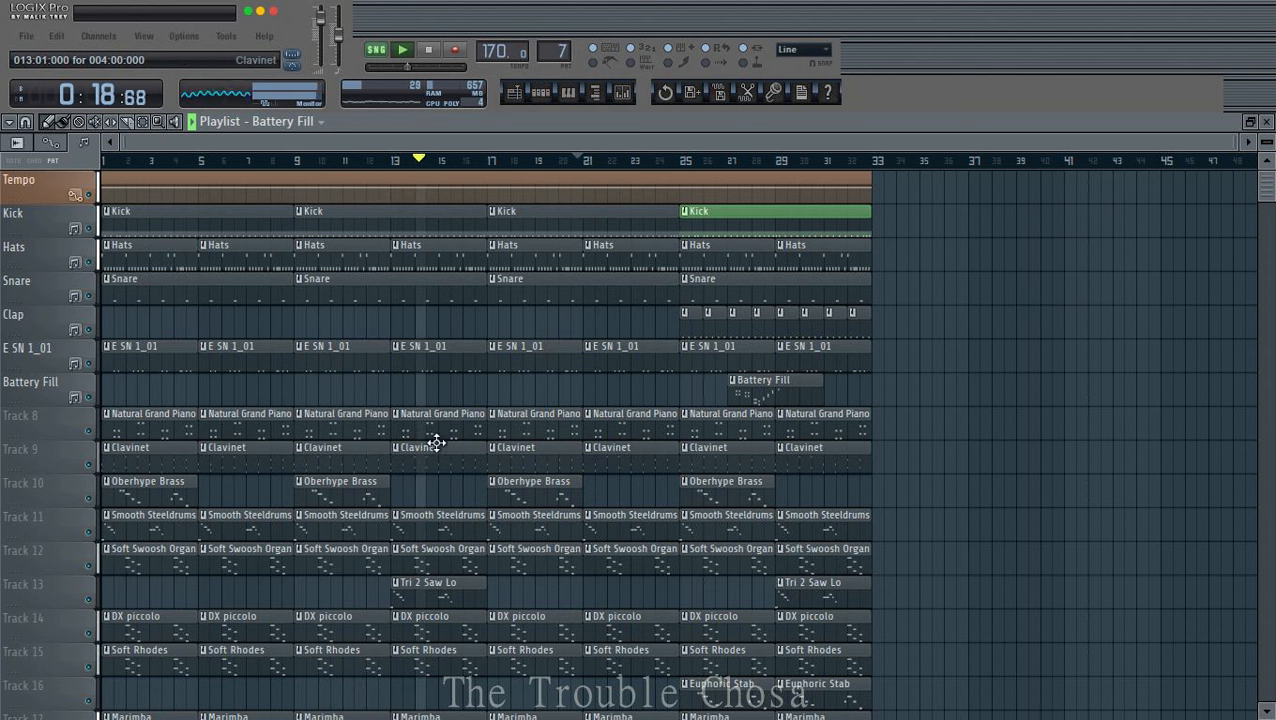
pyautogui.click(441, 391)
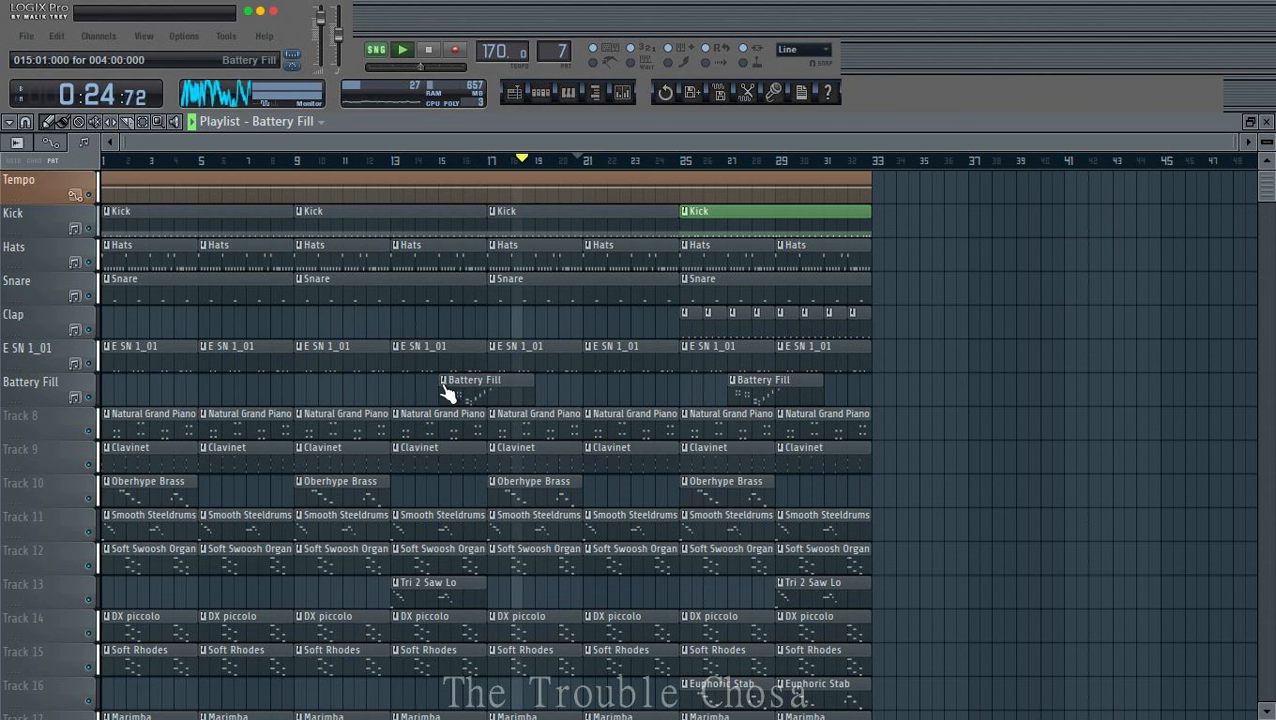
pyautogui.moveTo(449, 391); pyautogui.dragTo(490, 391)
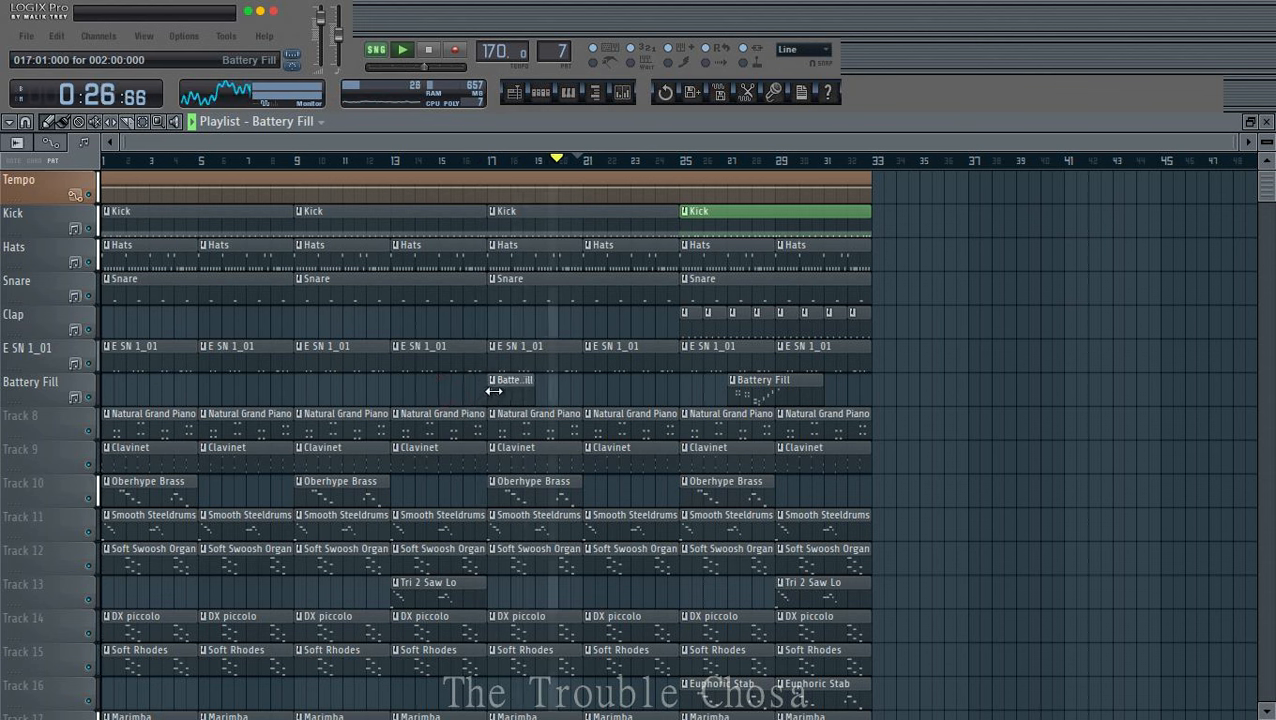
pyautogui.click(110, 390)
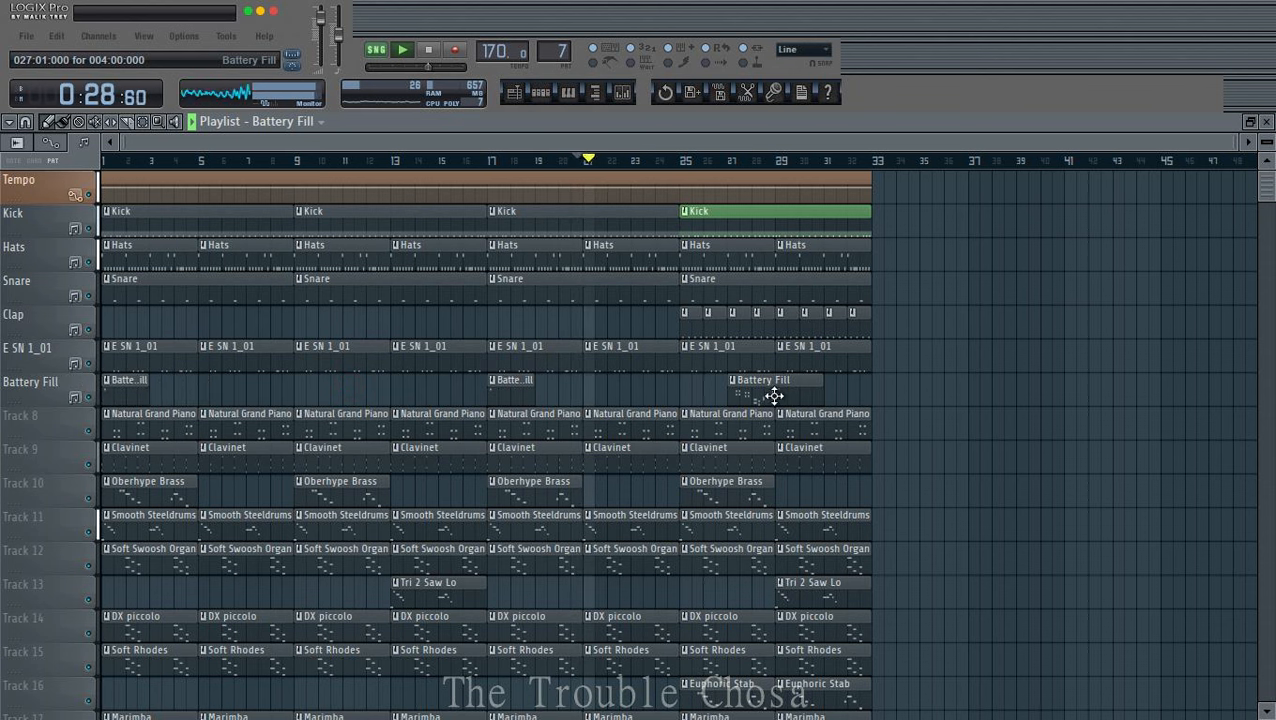
pyautogui.moveTo(769, 399); pyautogui.dragTo(875, 393)
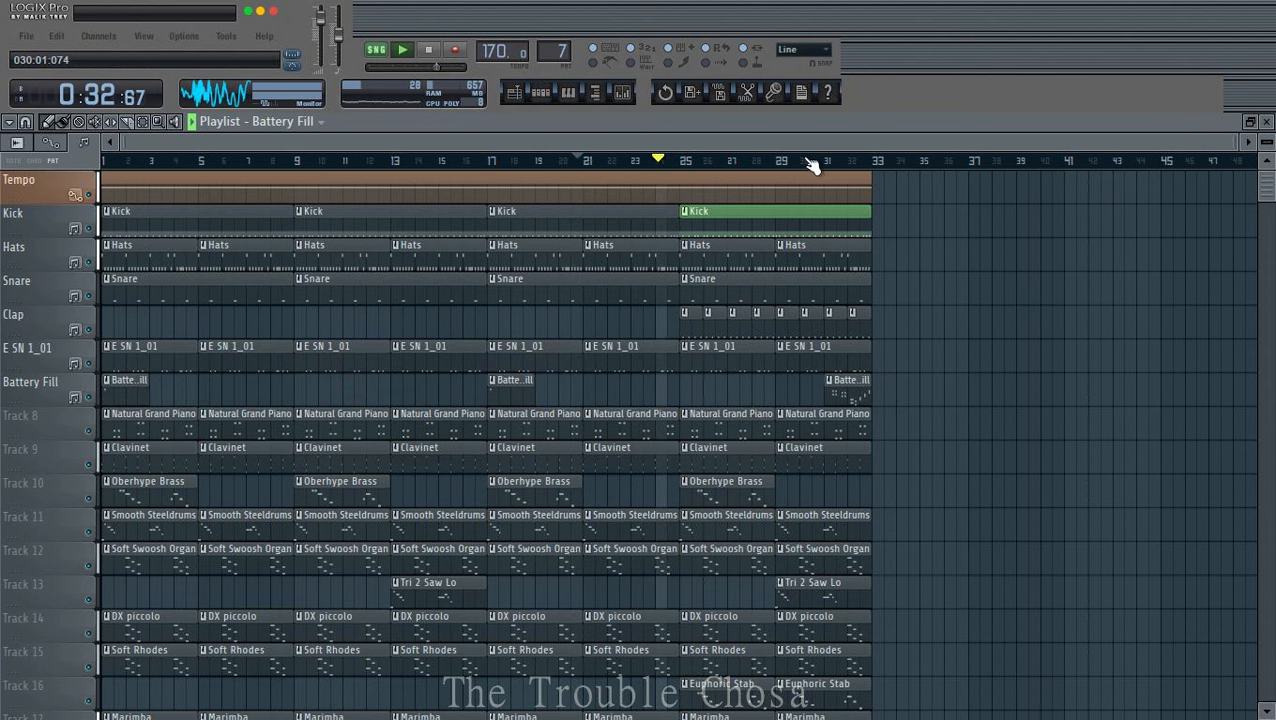
# Step: Select every clip in the playlist and duplicate the 32-bar arrangement to fill bars 33 to 64
pyautogui.scroll(-5, 675, 504)
pyautogui.hotkey('ctrl', 'a')
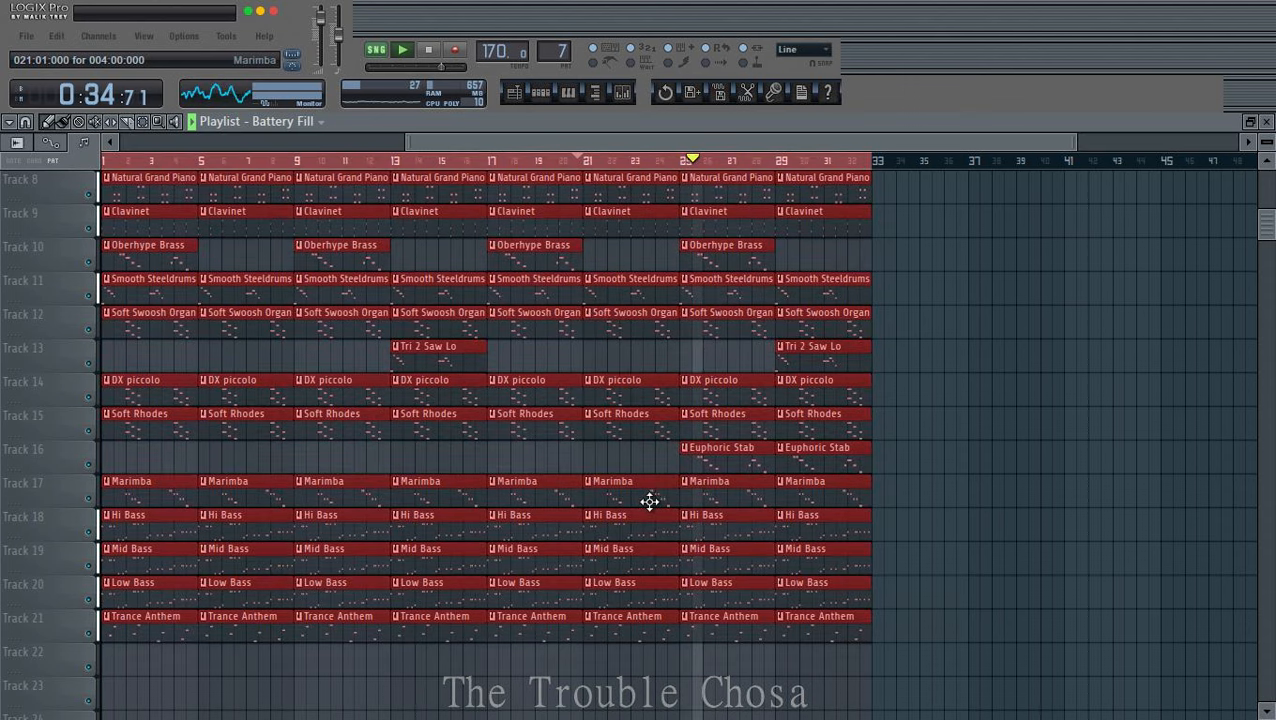
pyautogui.hotkey('ctrl', 'b')
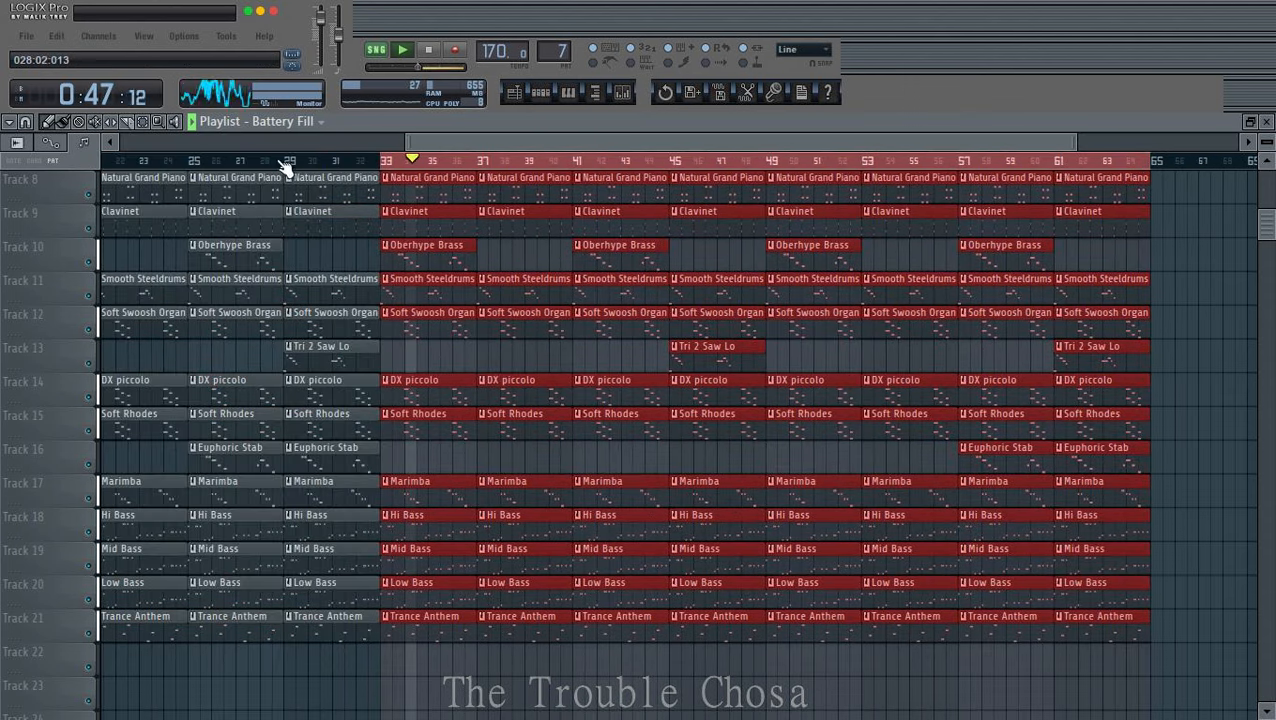
# Step: Review the original and duplicated sections, clear the clip selection and resume playback from about bar 37
pyautogui.scroll(-3, 290, 177)
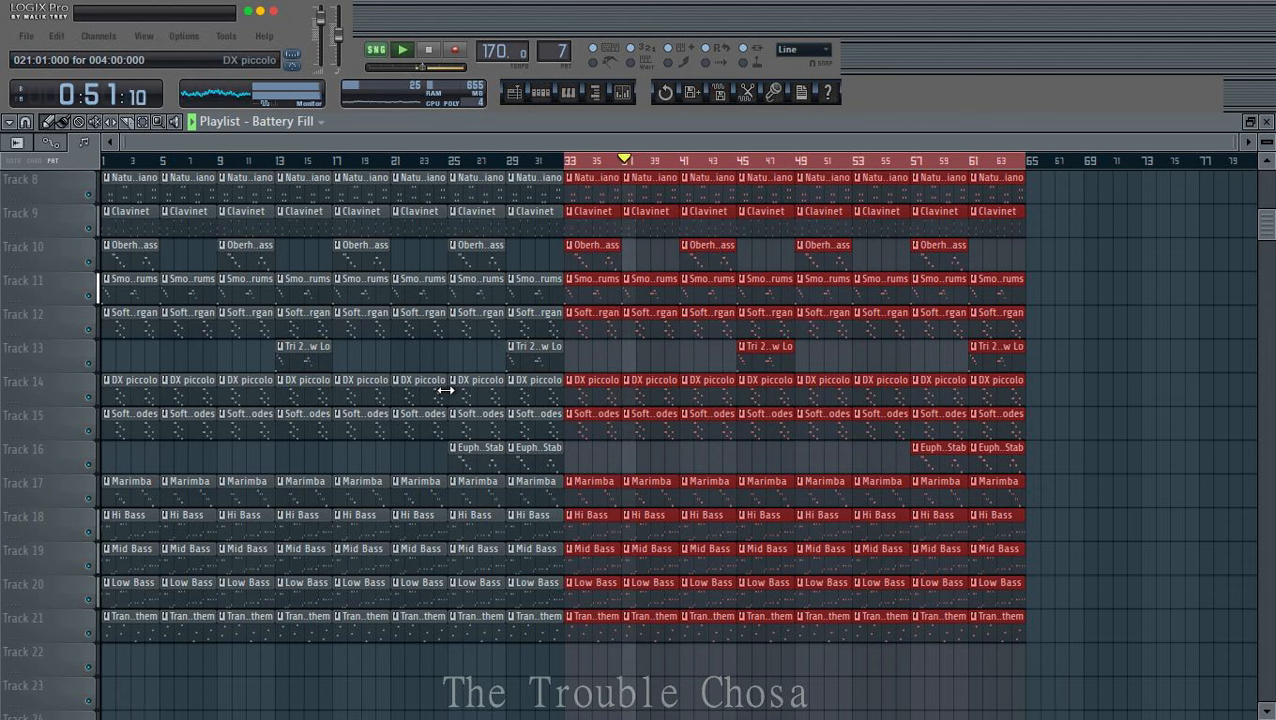
pyautogui.scroll(5, 450, 390)
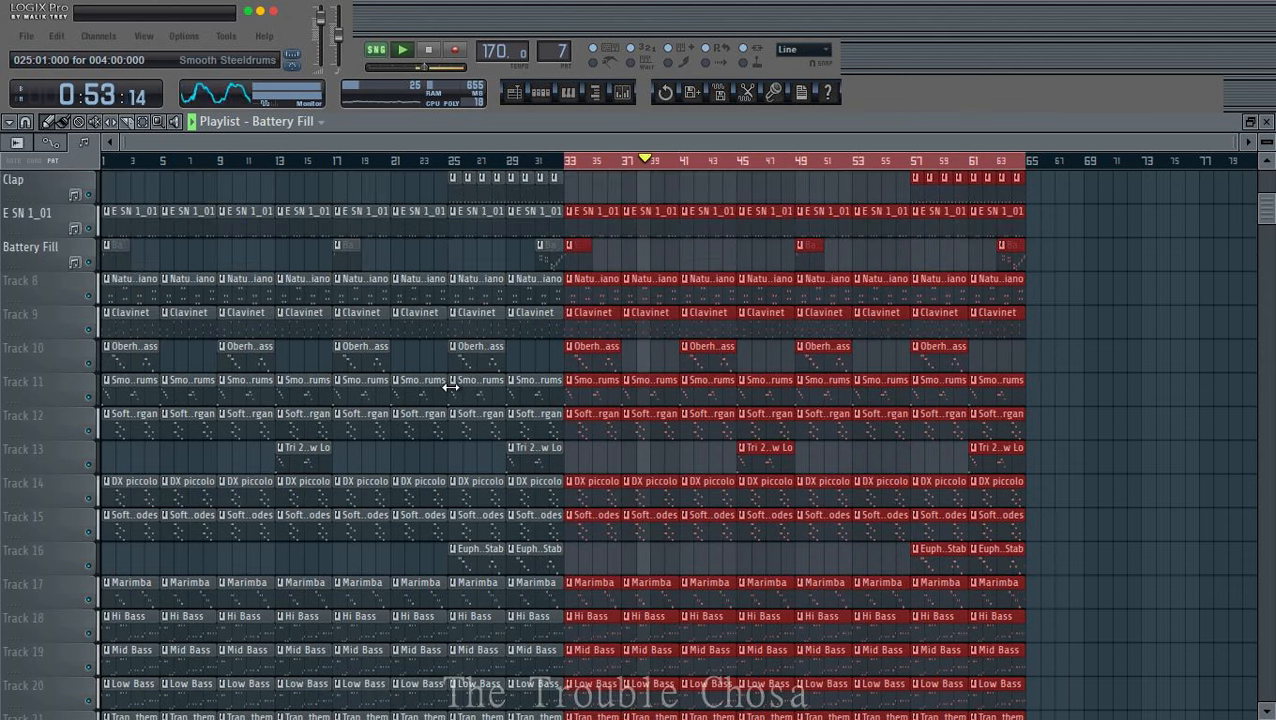
pyautogui.scroll(-5, 456, 392)
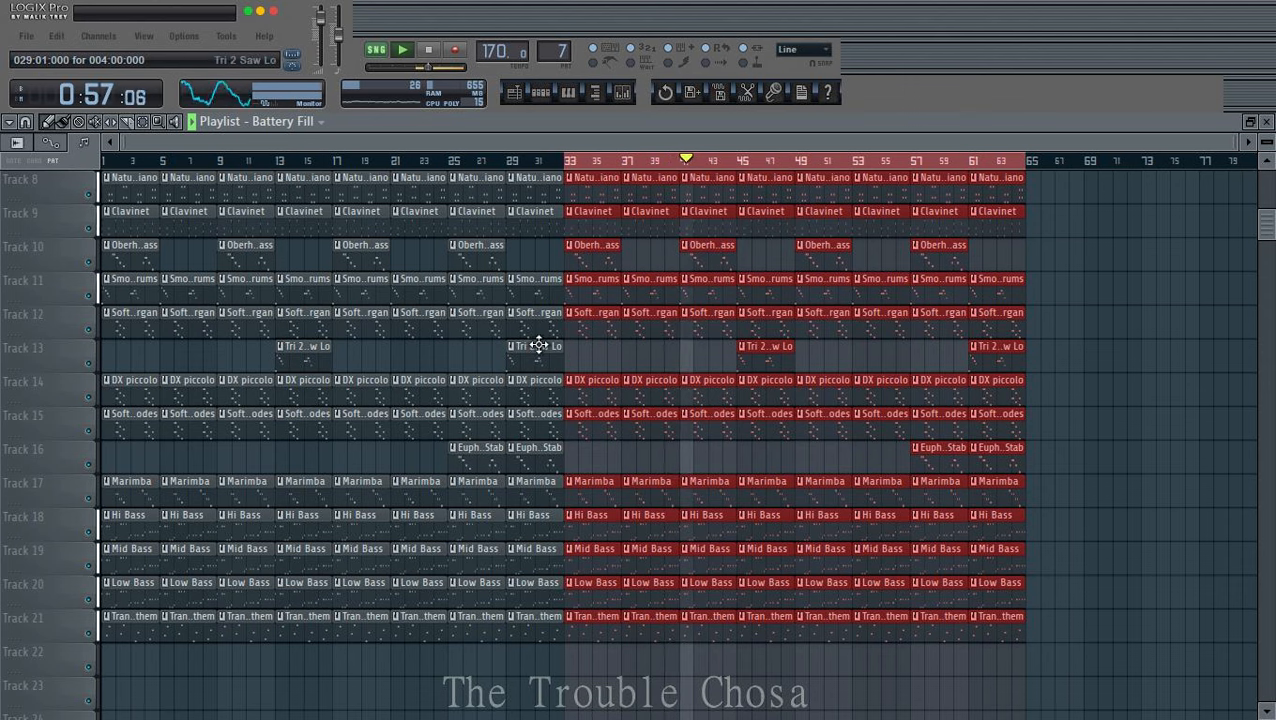
pyautogui.scroll(4, 828, 384)
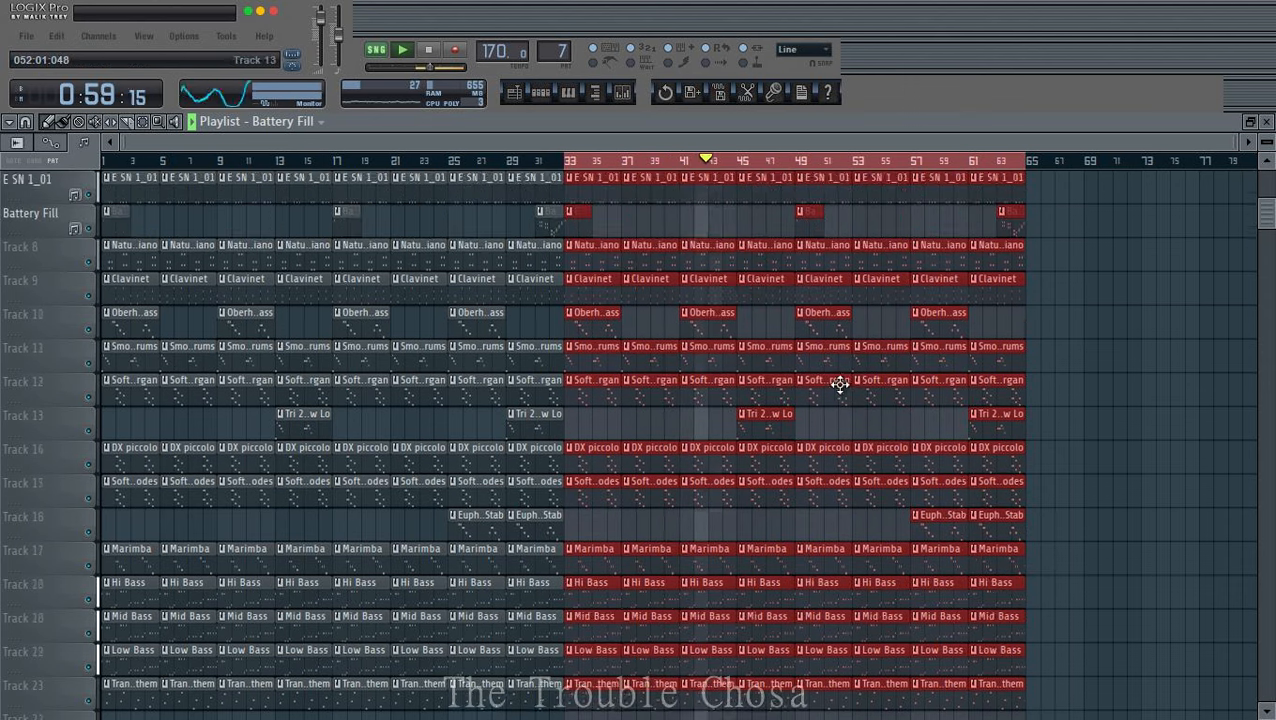
pyautogui.scroll(3, 783, 164)
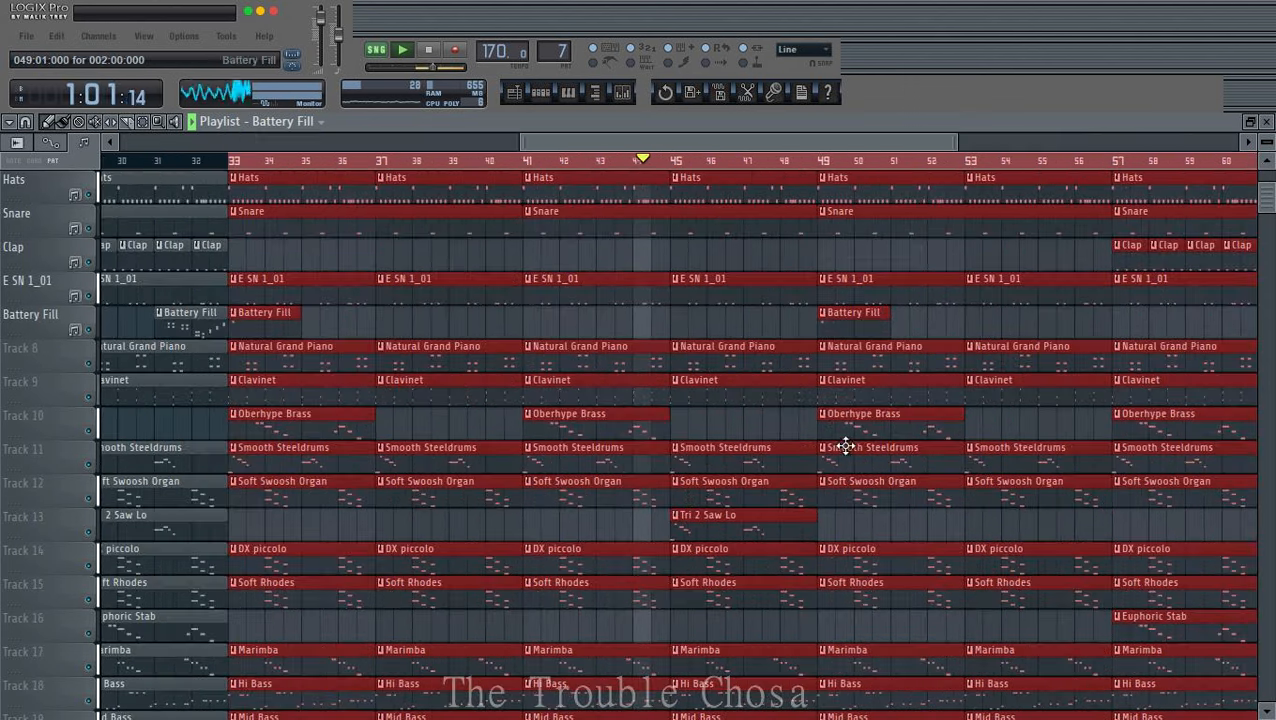
pyautogui.scroll(-4, 840, 450)
pyautogui.click(410, 166)
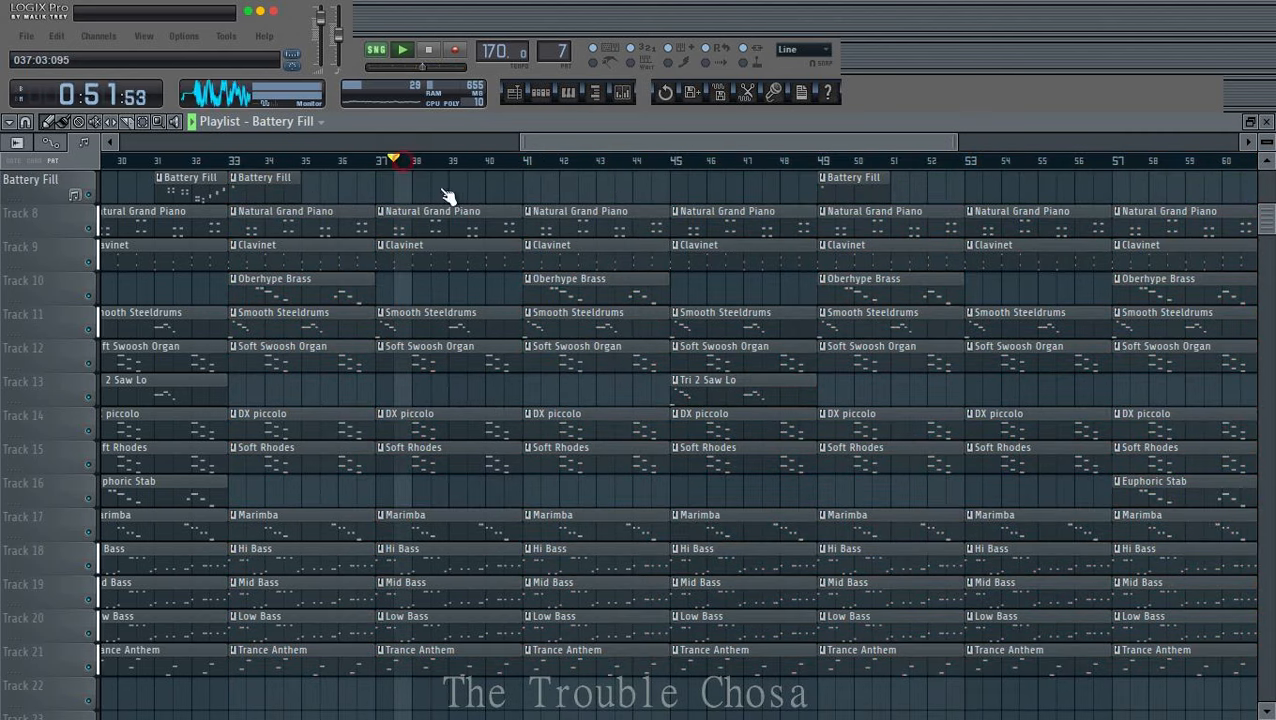
# Step: Move the Battery Fill clip at bar 49 to bar 45
pyautogui.scroll(-4, 785, 405)
pyautogui.scroll(5, 650, 285)
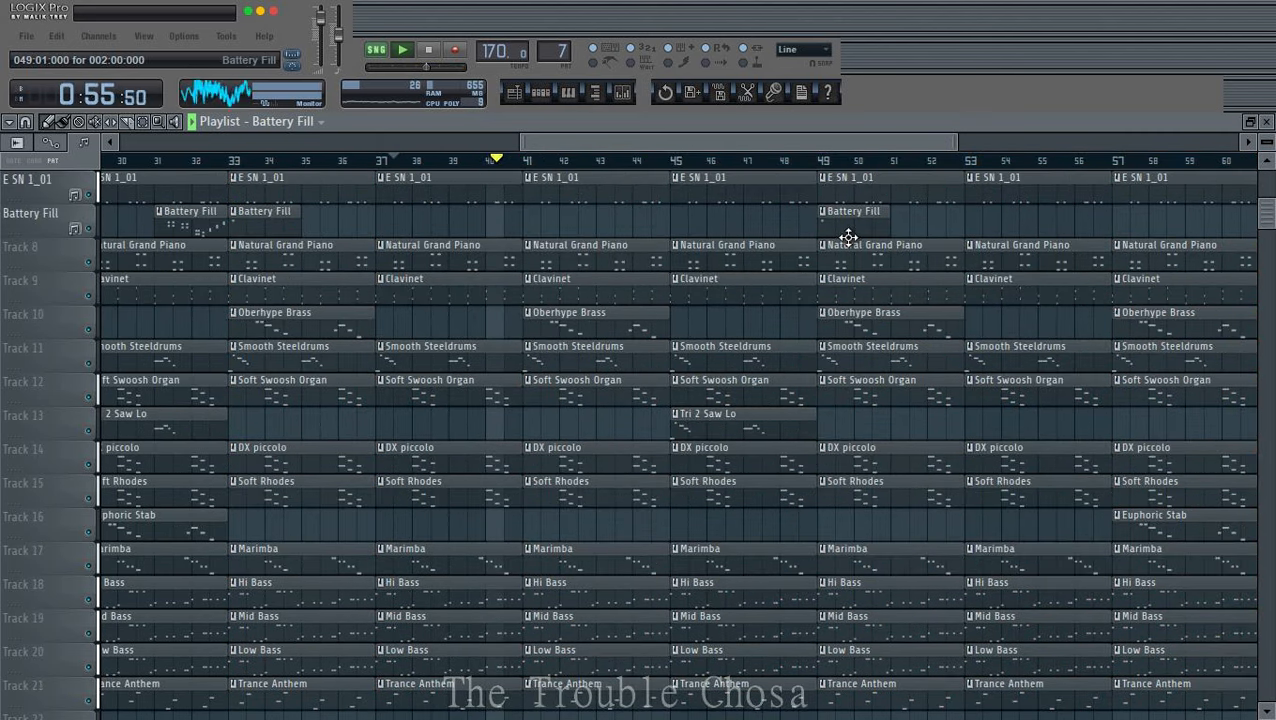
pyautogui.moveTo(853, 211); pyautogui.dragTo(688, 210)
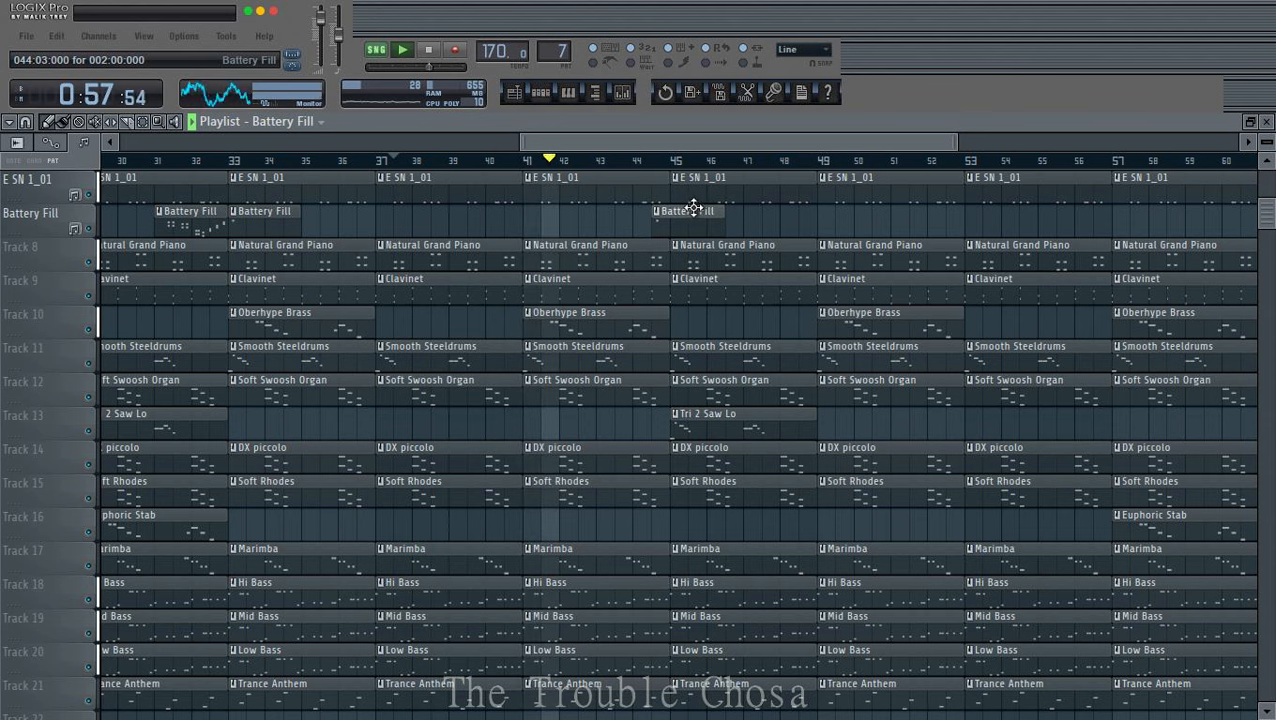
# Step: Delete the Low Bass, Mid Bass and Hi Bass clips at bar 45
pyautogui.scroll(-4, 786, 330)
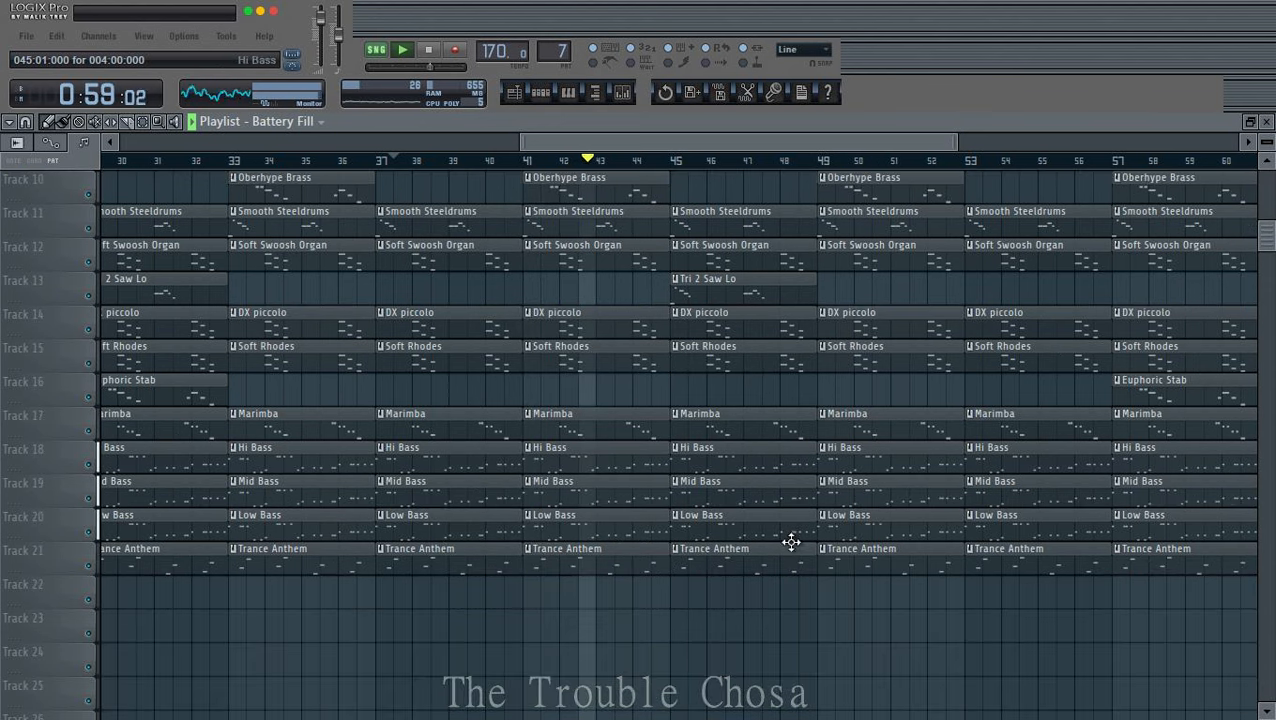
pyautogui.rightClick(720, 525)
pyautogui.rightClick(738, 491)
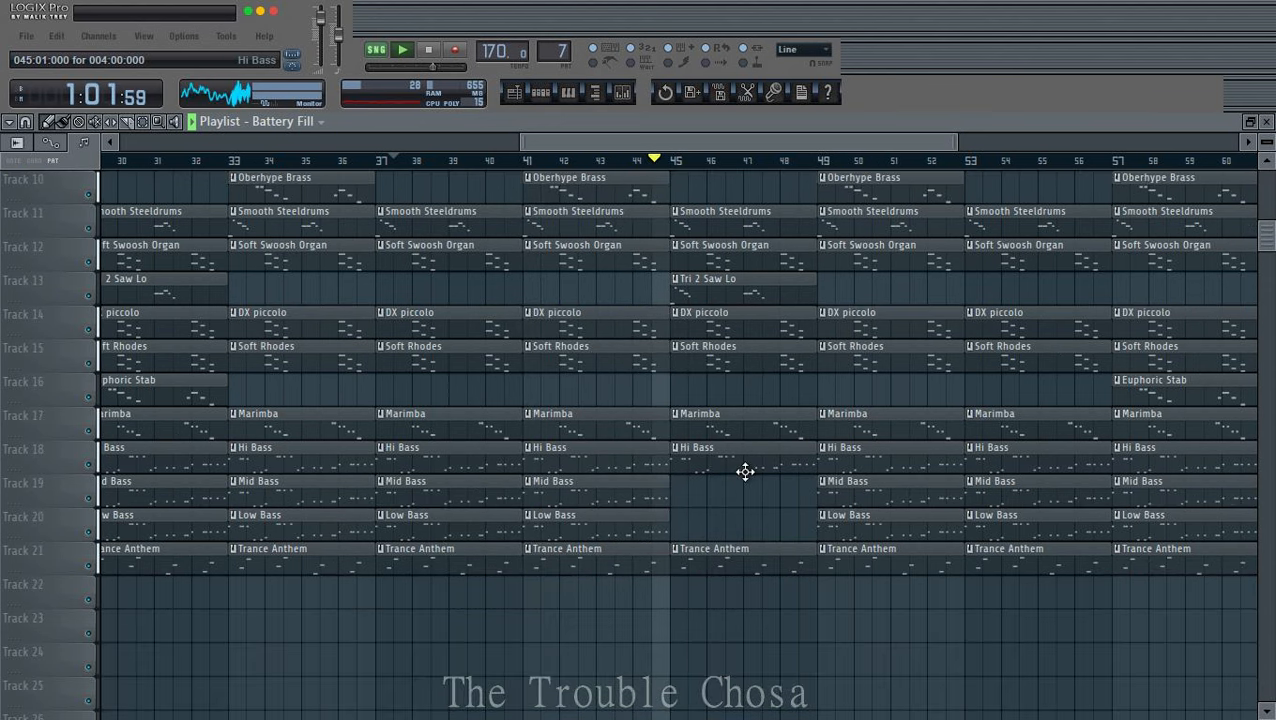
pyautogui.rightClick(745, 466)
# Step: Move the eight Clap clips from bars 57 to 64 back to start at bar 45, and clear the selection
pyautogui.scroll(6, 762, 498)
pyautogui.scroll(3, 764, 501)
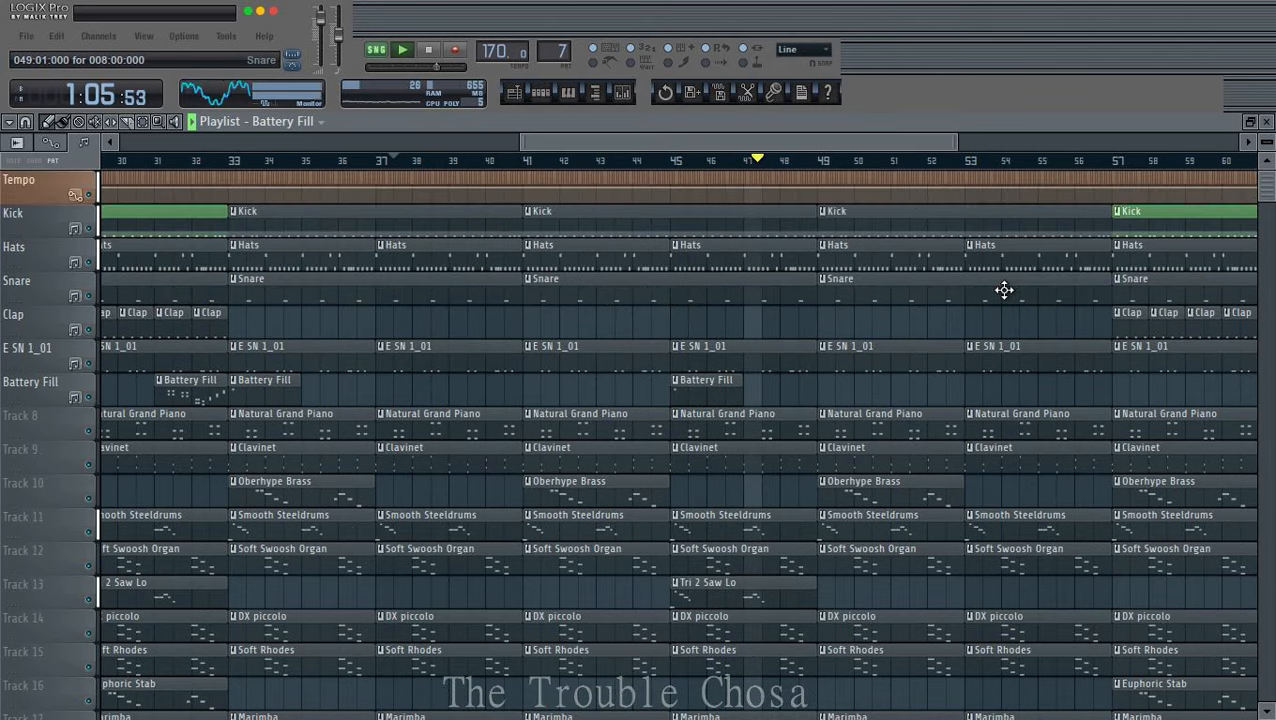
pyautogui.scroll(-4, 912, 164)
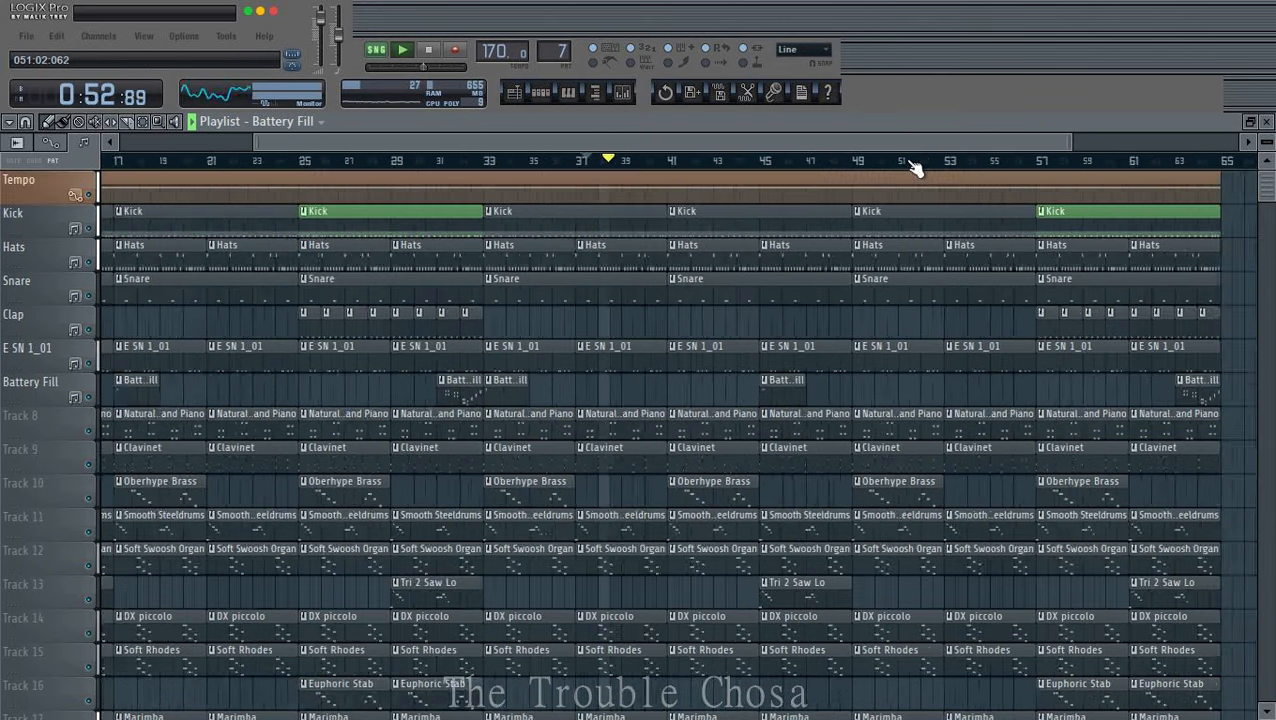
pyautogui.moveTo(915, 142); pyautogui.dragTo(1076, 162)
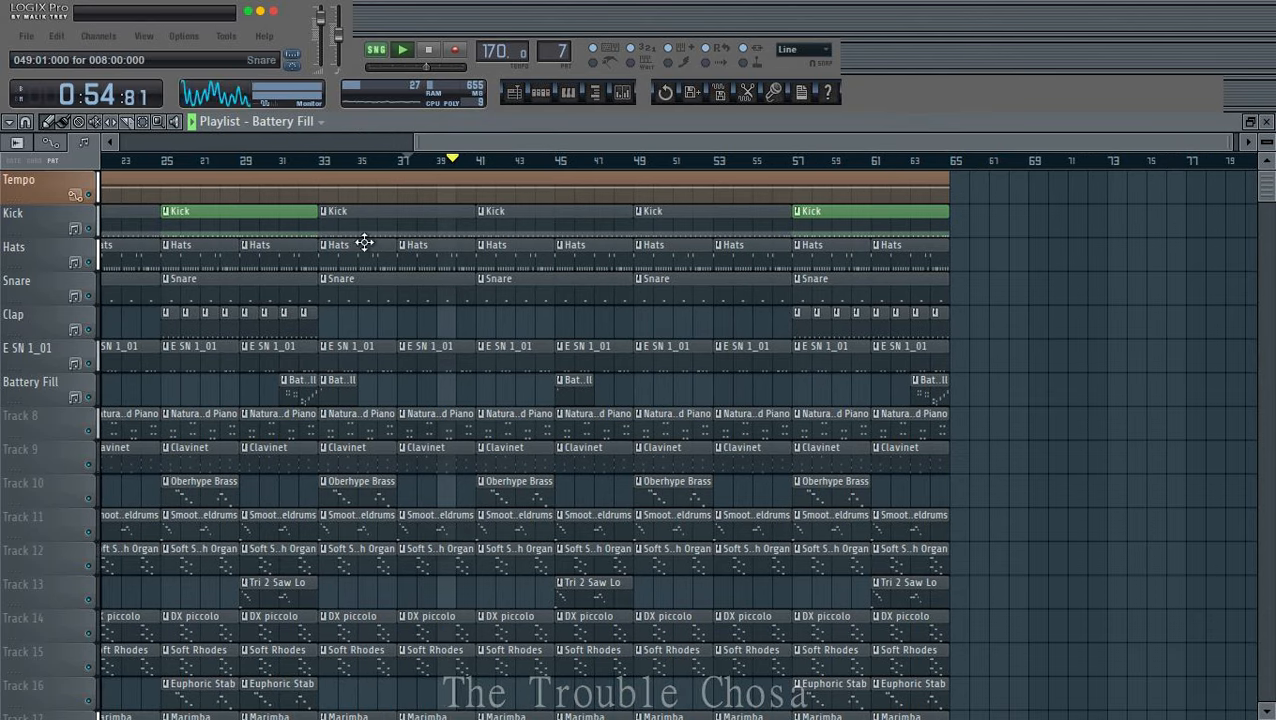
pyautogui.moveTo(948, 340); pyautogui.dragTo(583, 338)
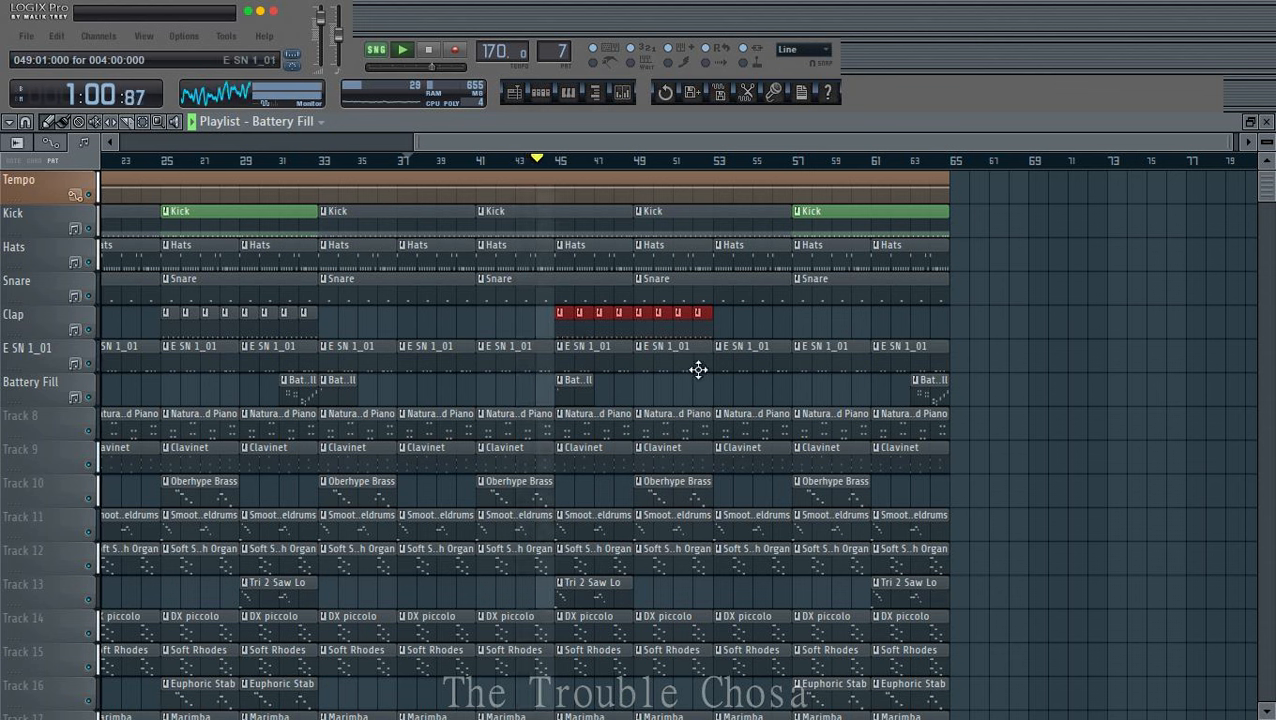
pyautogui.keyDown('ctrl'); pyautogui.click(735, 332); pyautogui.keyUp('ctrl')
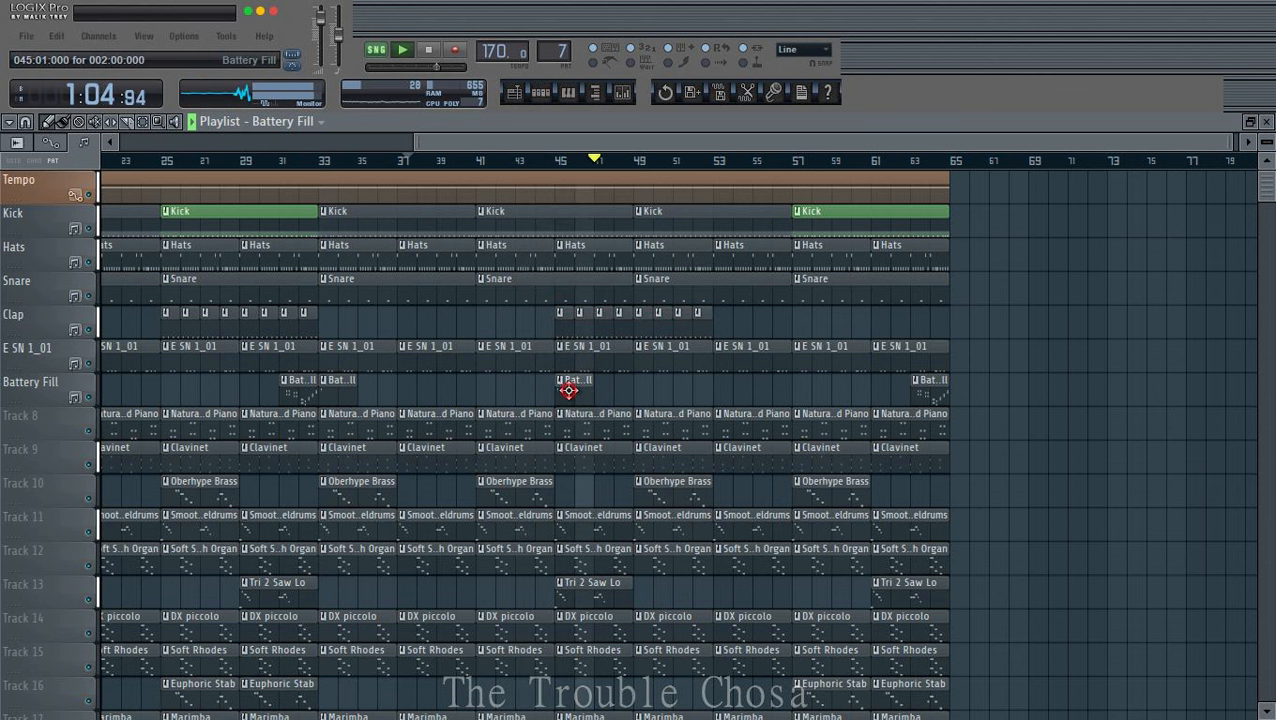
# Step: Add a two-bar Battery Fill clip at bar 57, erase the Clap clips in bars 25 to 32, and resume playback near bar 39
pyautogui.click(806, 390)
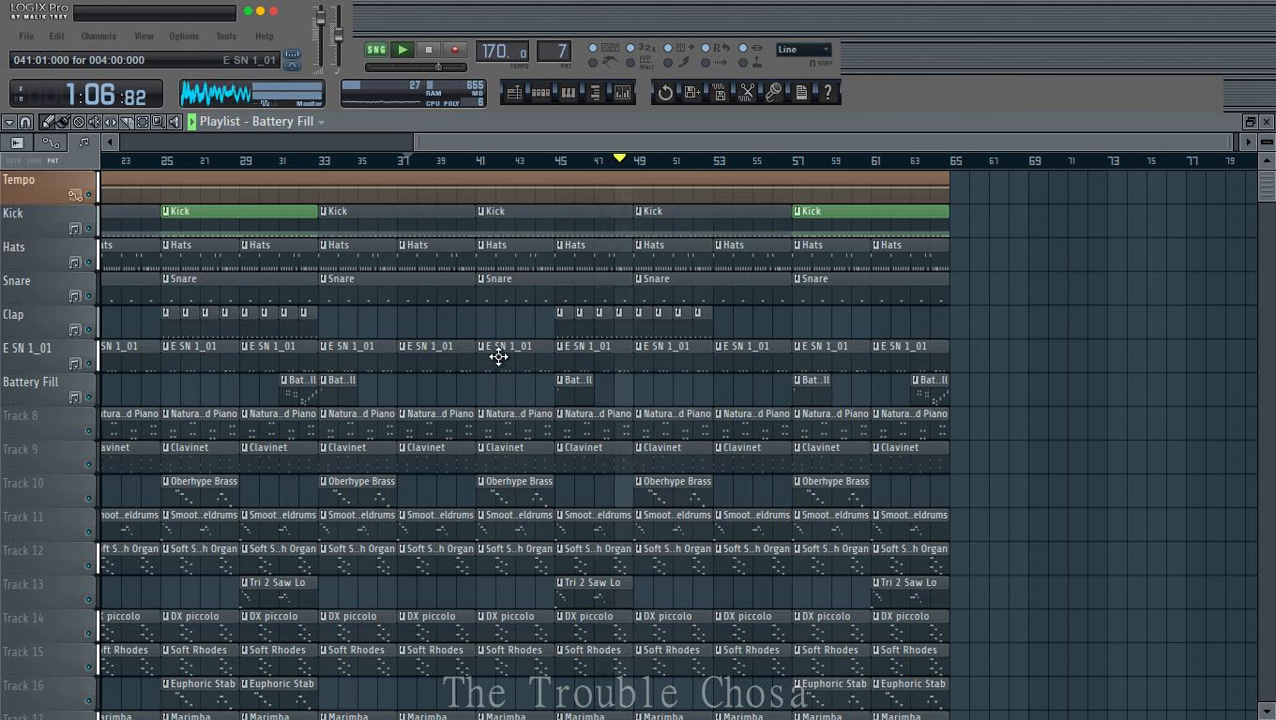
pyautogui.moveTo(464, 145); pyautogui.dragTo(406, 153)
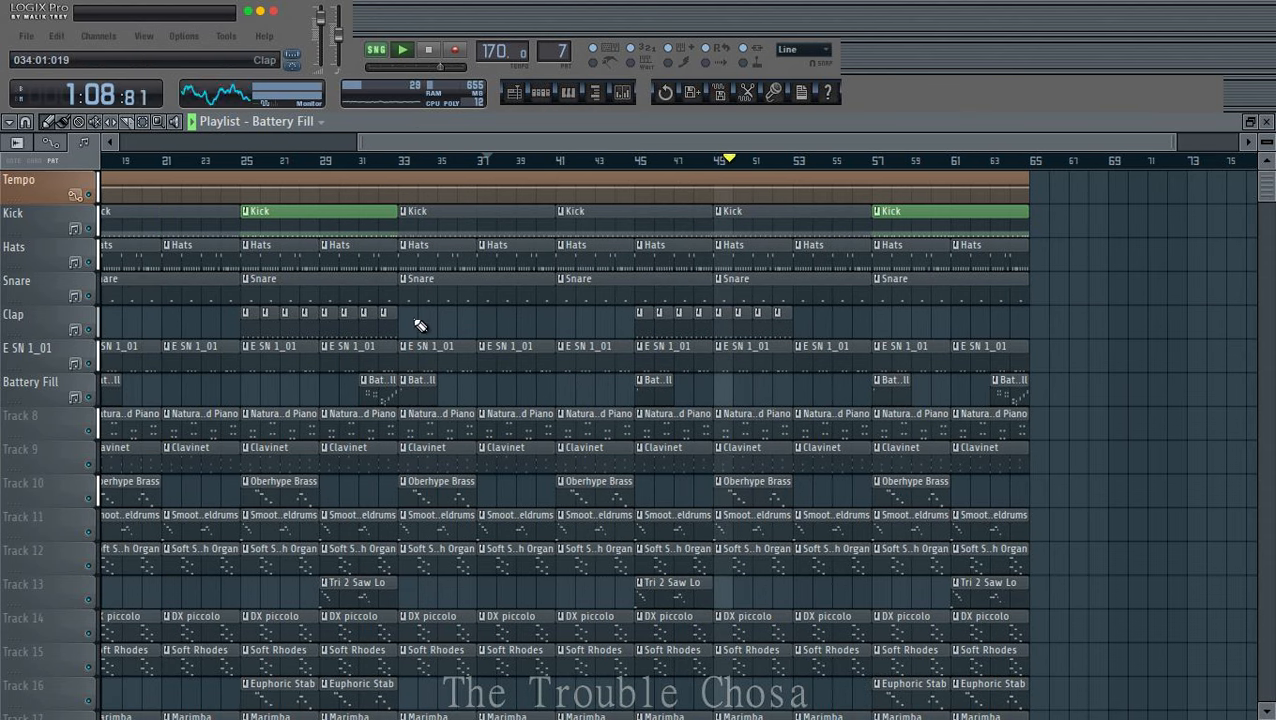
pyautogui.moveTo(402, 321); pyautogui.dragTo(241, 329)
pyautogui.click(524, 170)
# Step: Delete the Low Bass, Hi Bass and Mid Bass clips at bar 49
pyautogui.scroll(-3, 914, 383)
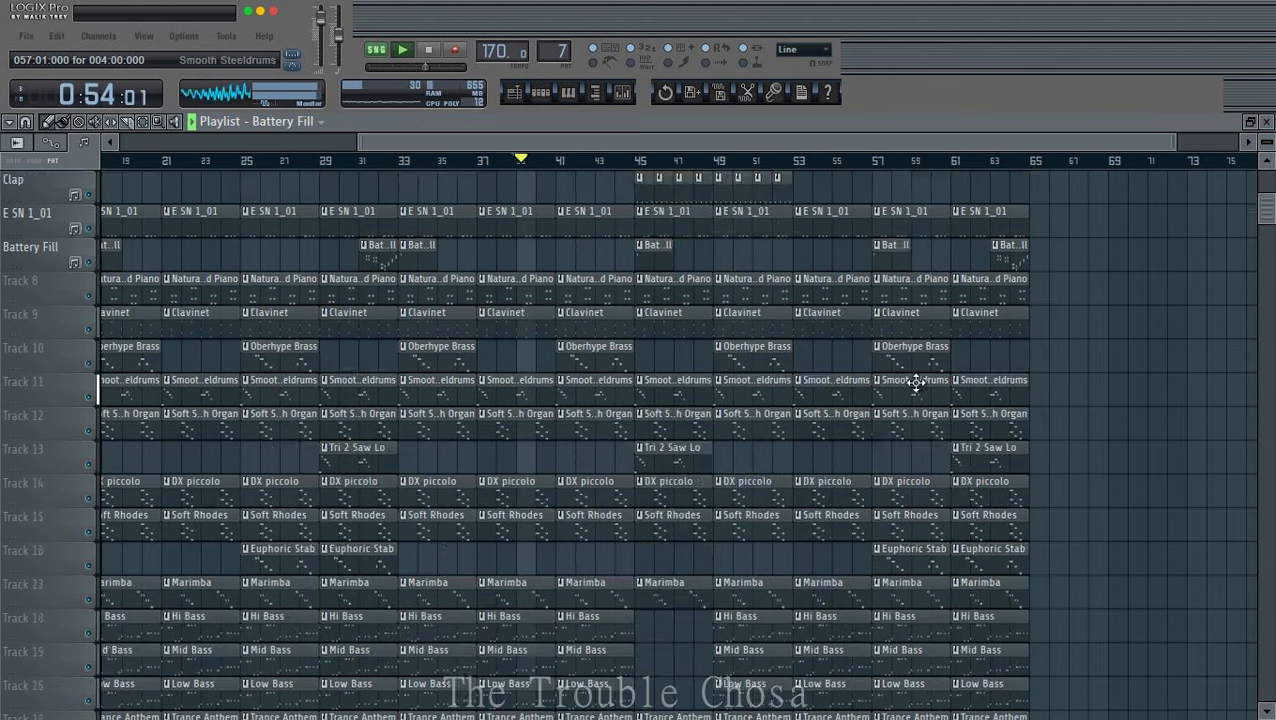
pyautogui.rightClick(750, 525)
pyautogui.rightClick(765, 458)
pyautogui.rightClick(769, 490)
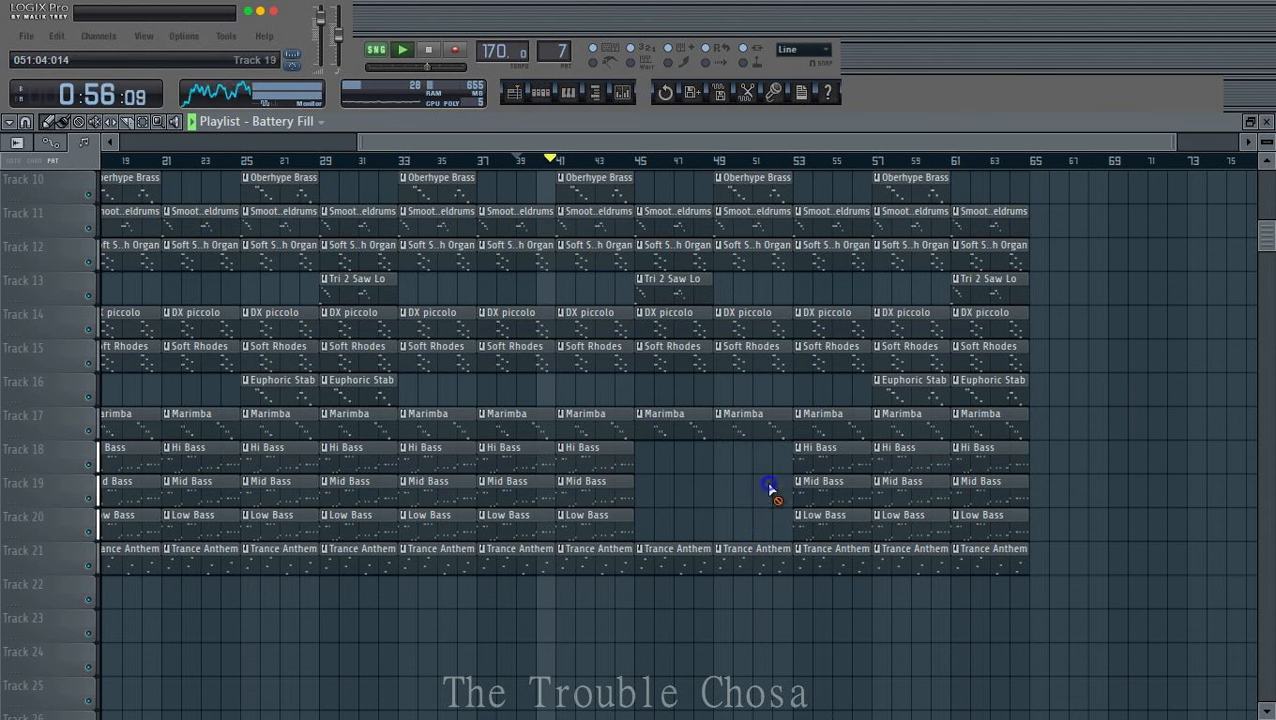
# Step: Shorten the Mid Bass clip at bar 53 to two bars and trim the starts of the neighbouring Hi Bass and Low Bass clips to about bar 55
pyautogui.scroll(2, 1005, 172)
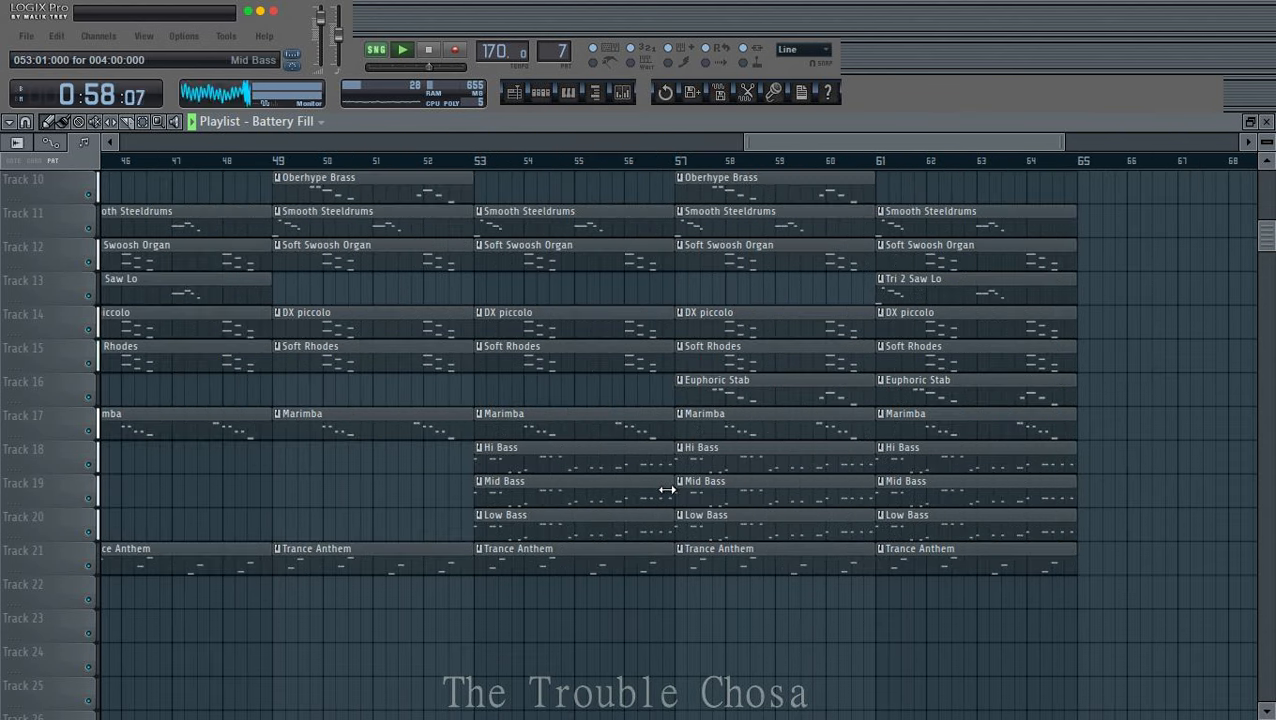
pyautogui.moveTo(666, 489); pyautogui.dragTo(587, 496)
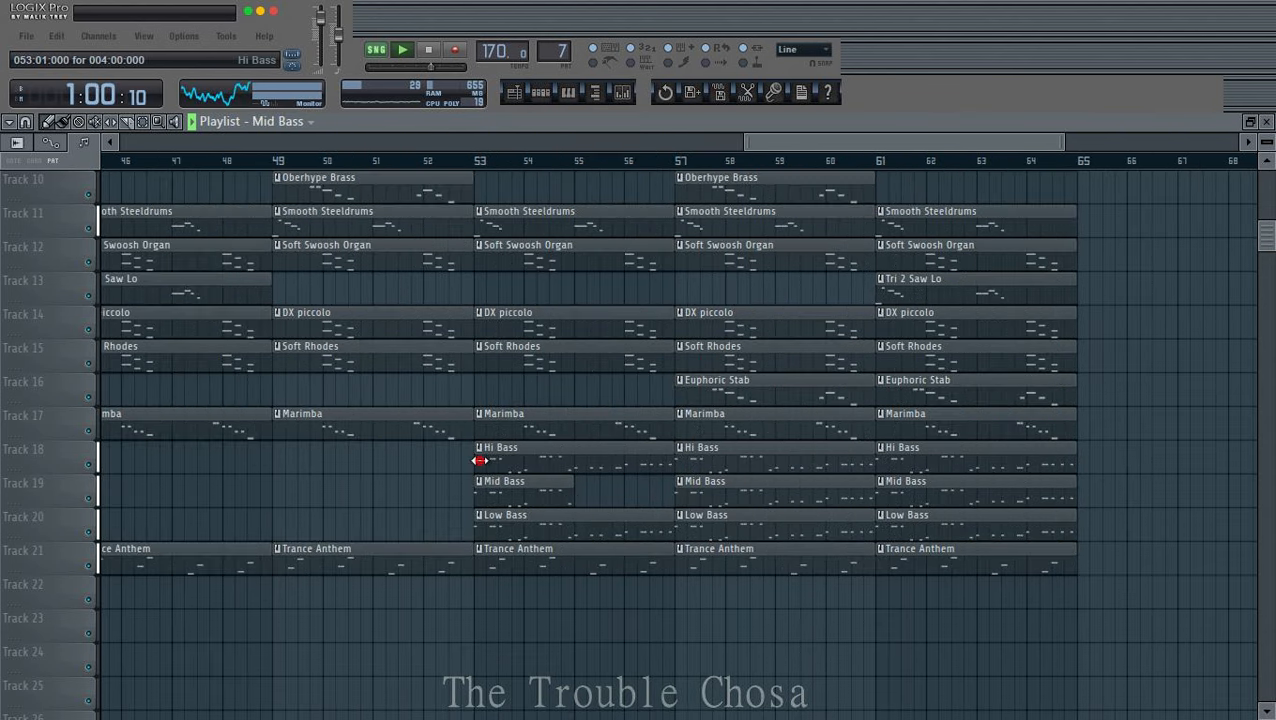
pyautogui.moveTo(479, 461); pyautogui.dragTo(573, 468)
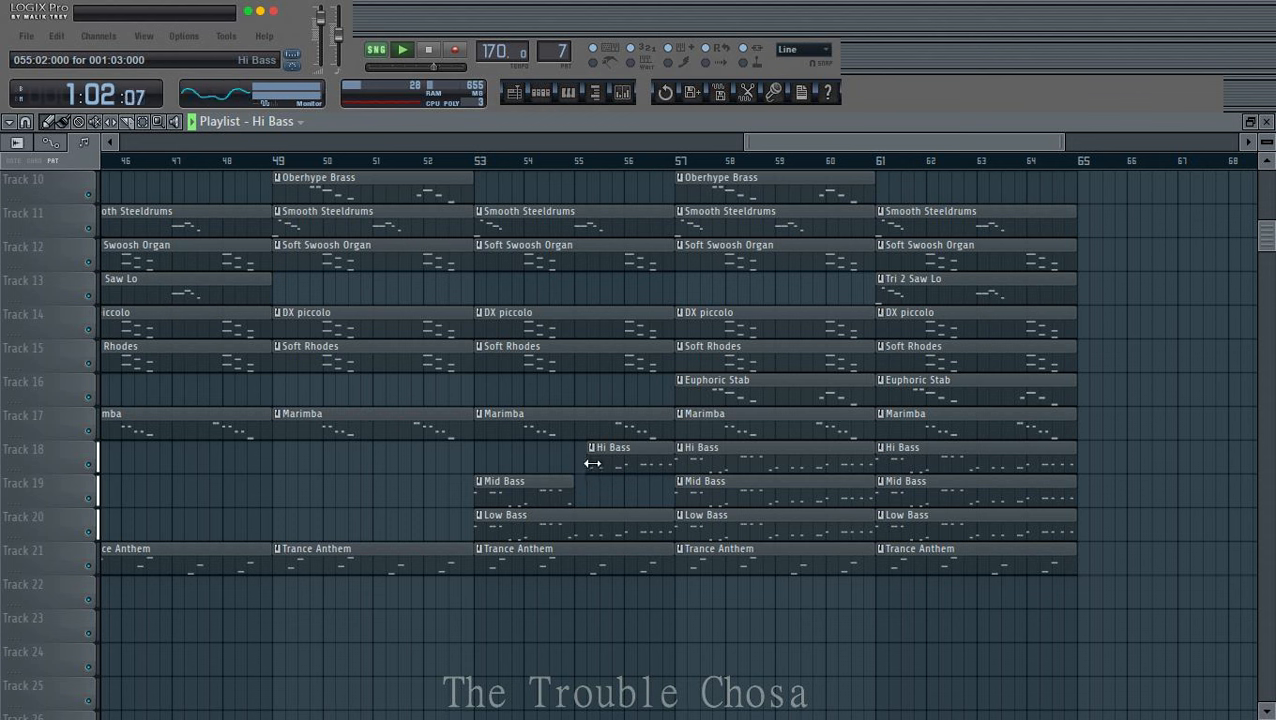
pyautogui.moveTo(477, 522); pyautogui.dragTo(576, 522)
pyautogui.scroll(-3, 630, 163)
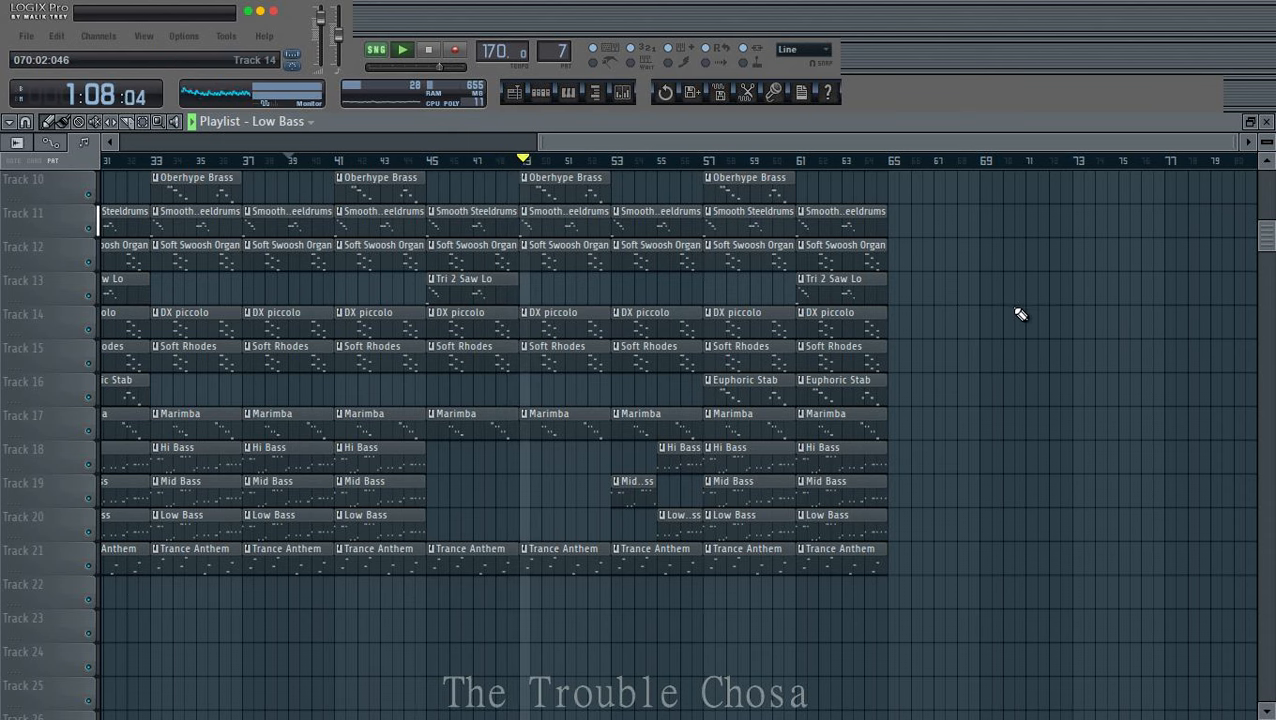
# Step: Make the Kick clip at bar 49 a unique pattern and open its notes in the piano roll
pyautogui.scroll(5, 1020, 312)
pyautogui.scroll(1, 990, 308)
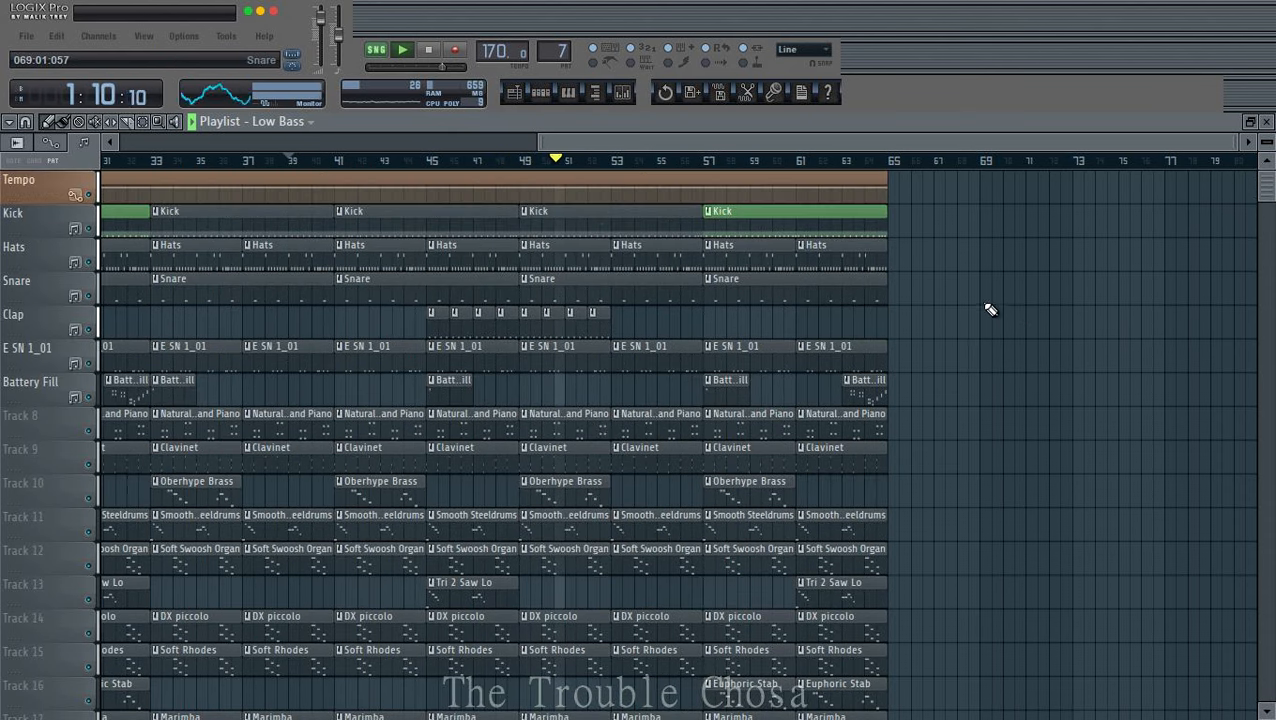
pyautogui.click(524, 211)
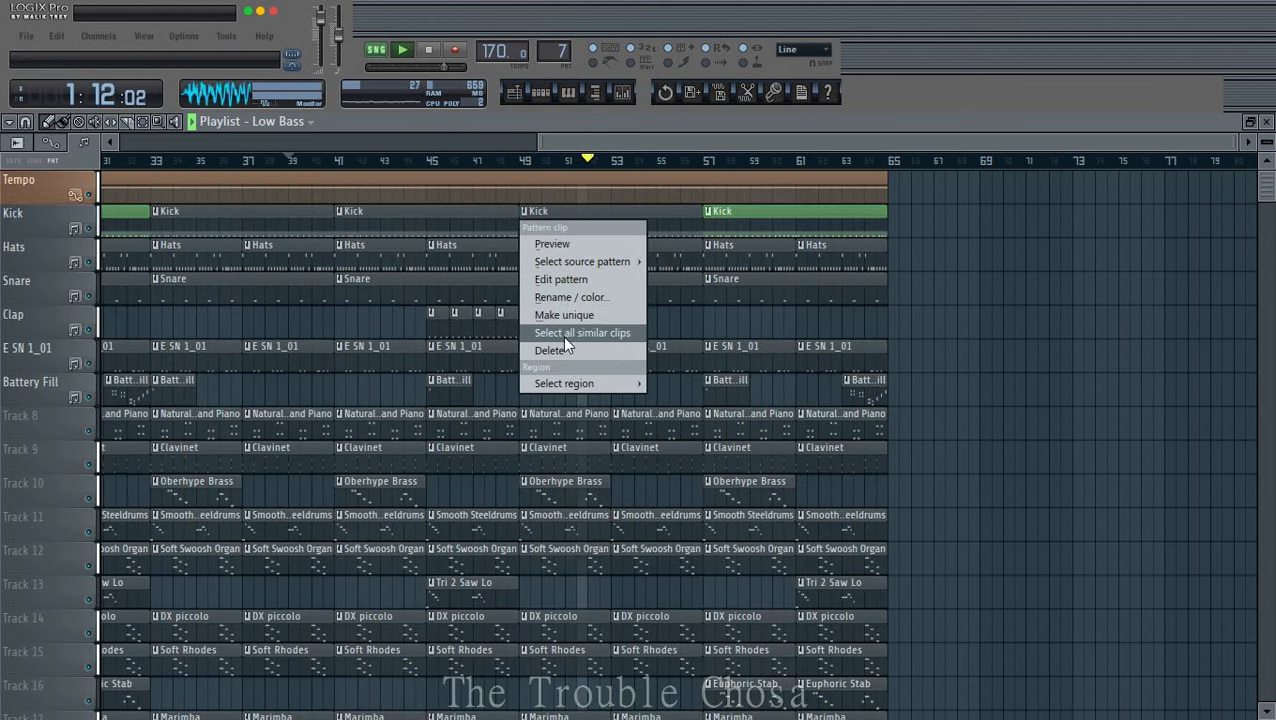
pyautogui.click(568, 318)
pyautogui.doubleClick(644, 215)
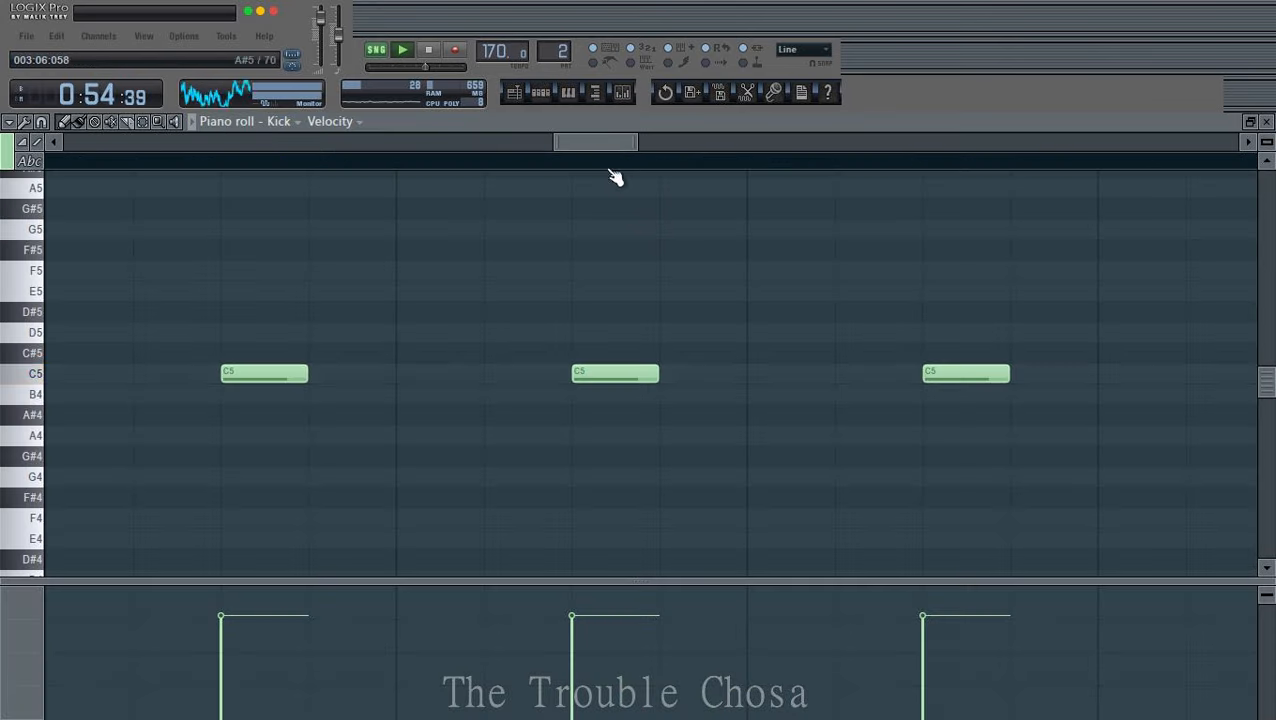
# Step: Thin out and shift C5 kick notes one step later in bar 3, and add extra C5 hits in the first half of bar 4
pyautogui.scroll(-4, 621, 162)
pyautogui.scroll(-1, 627, 160)
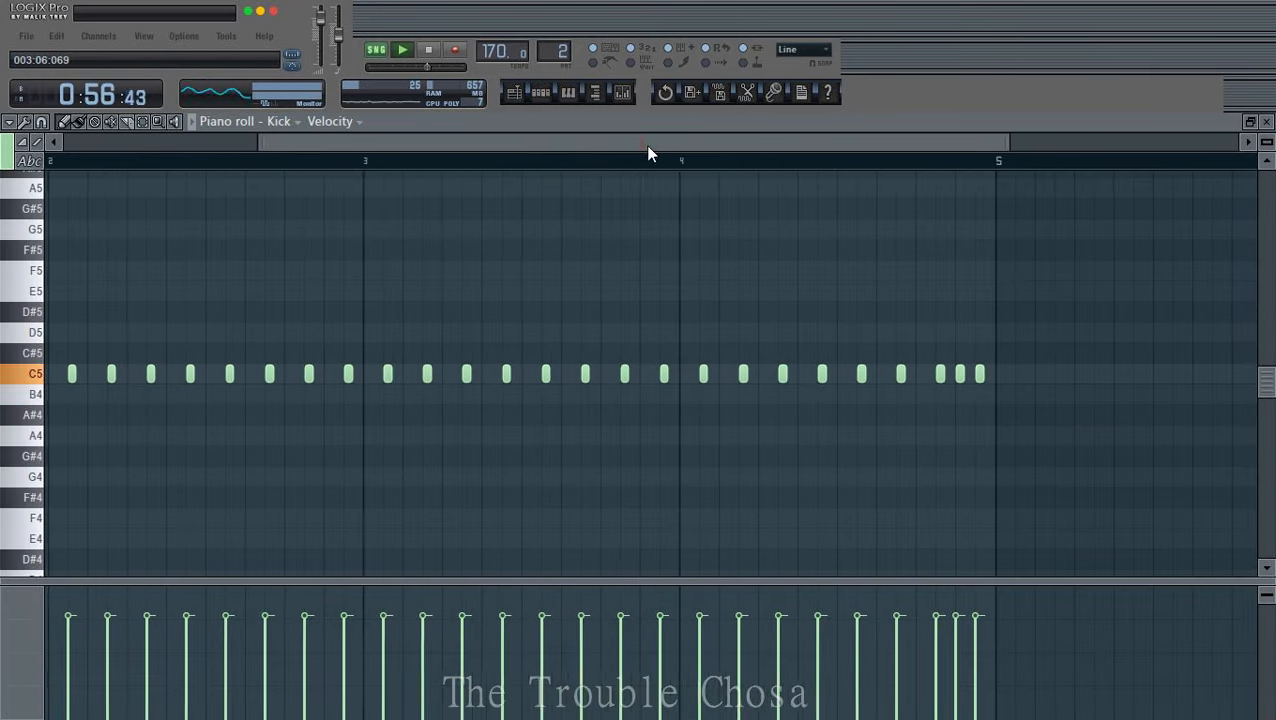
pyautogui.scroll(3, 581, 163)
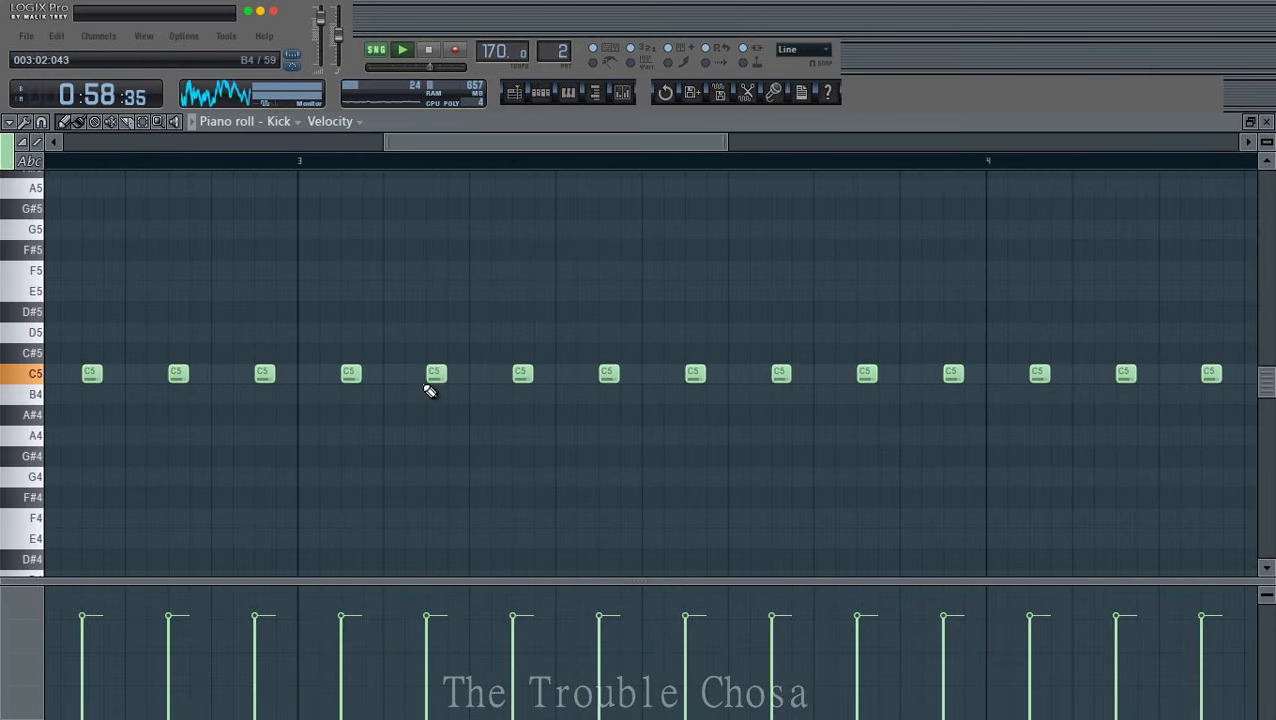
pyautogui.moveTo(430, 376); pyautogui.dragTo(468, 378)
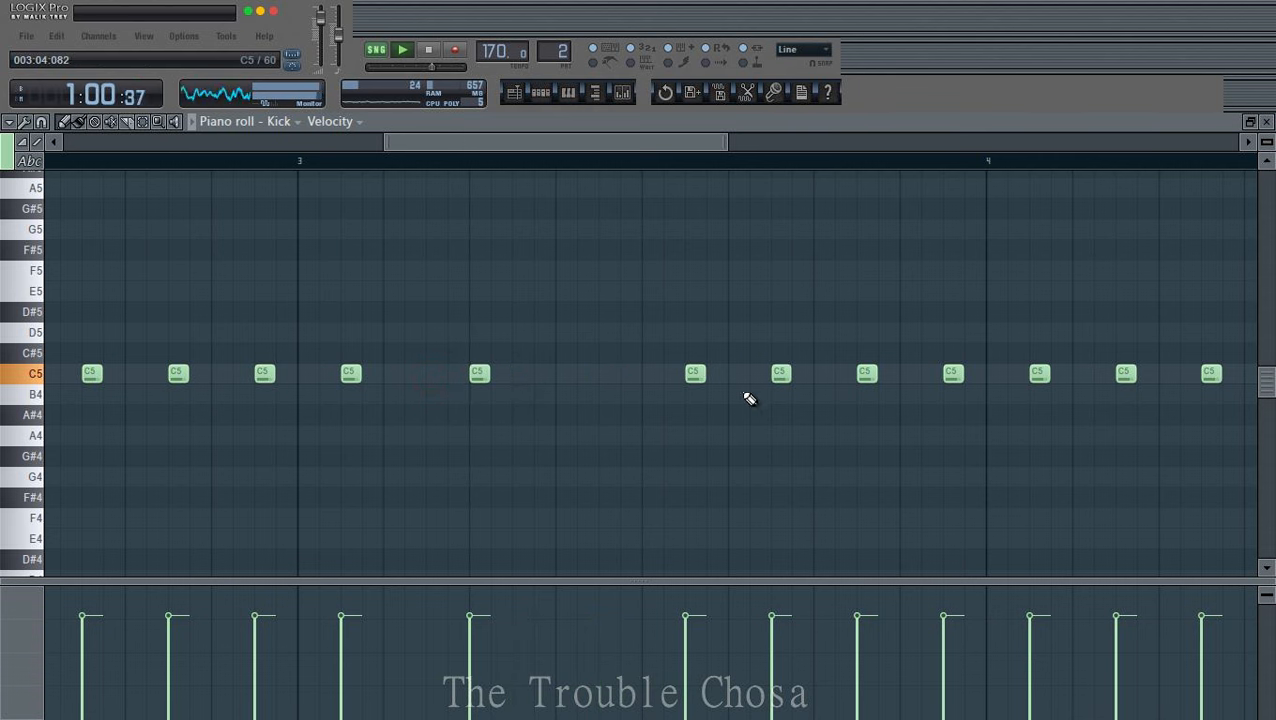
pyautogui.moveTo(783, 375); pyautogui.dragTo(822, 373)
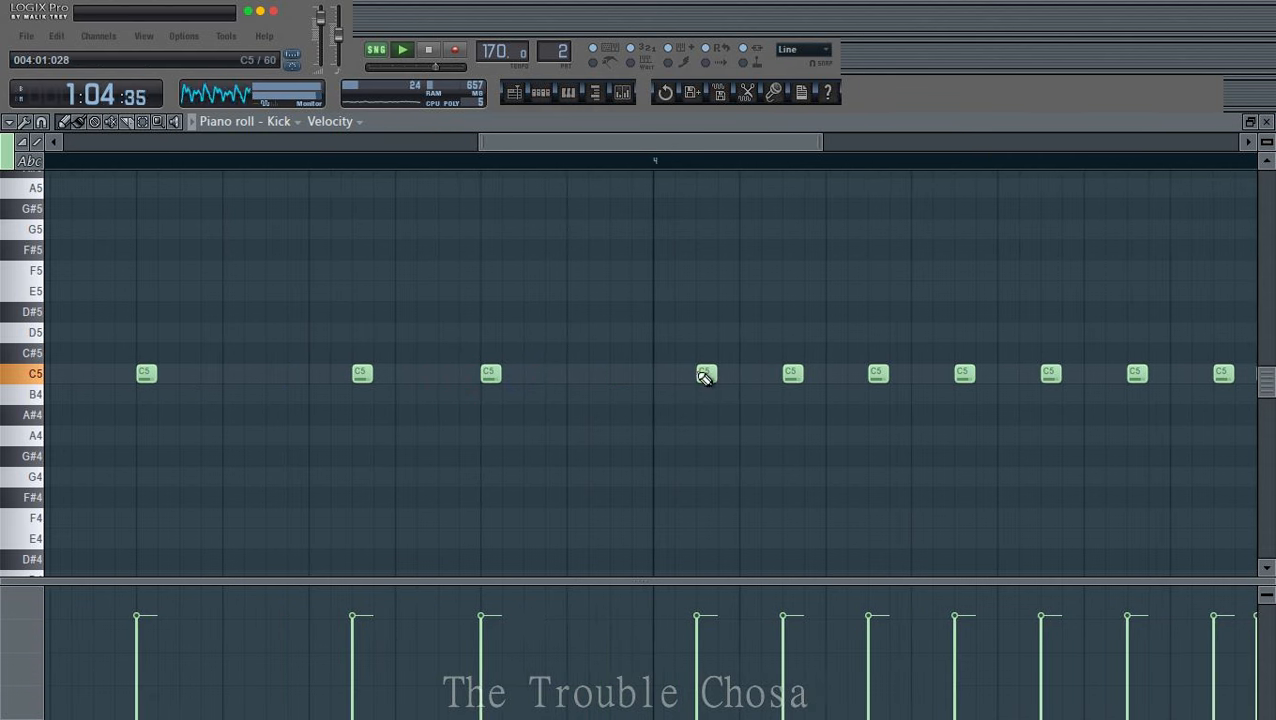
pyautogui.moveTo(725, 372); pyautogui.dragTo(748, 370)
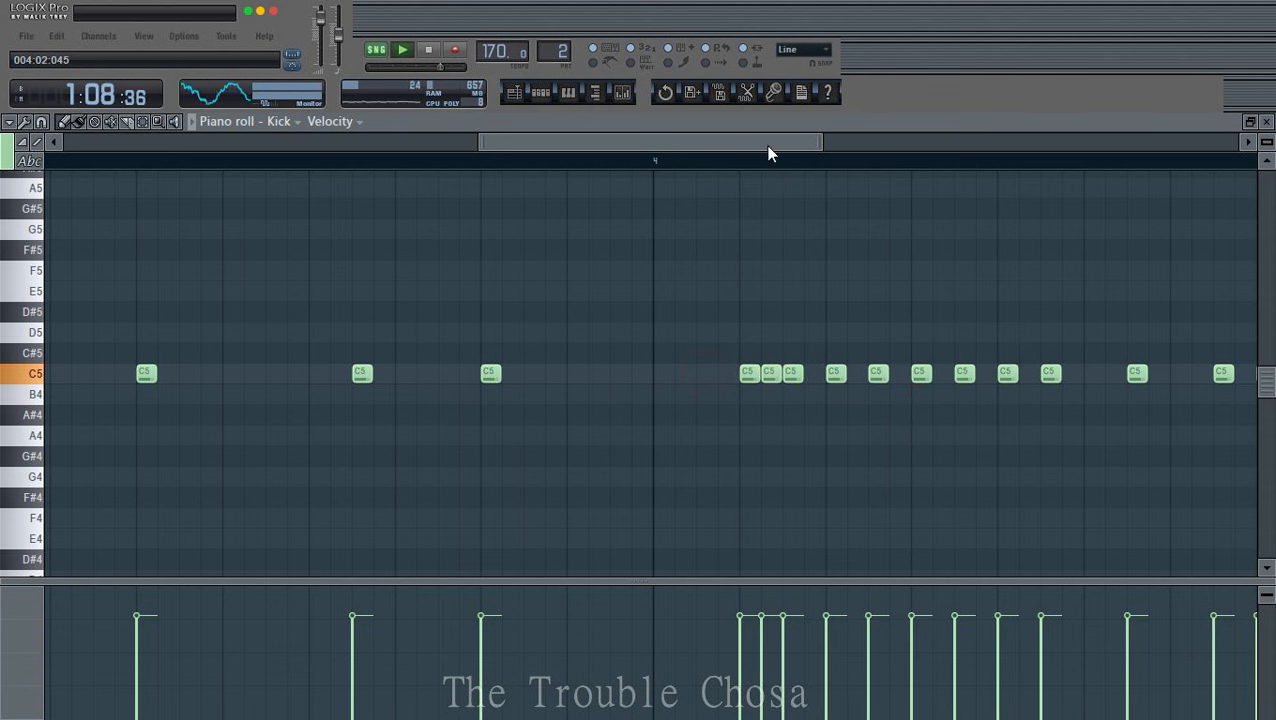
# Step: Move the fourth-last C5 kick note in bar 4 one step later and delete the three notes after it
pyautogui.moveTo(768, 152); pyautogui.dragTo(866, 163)
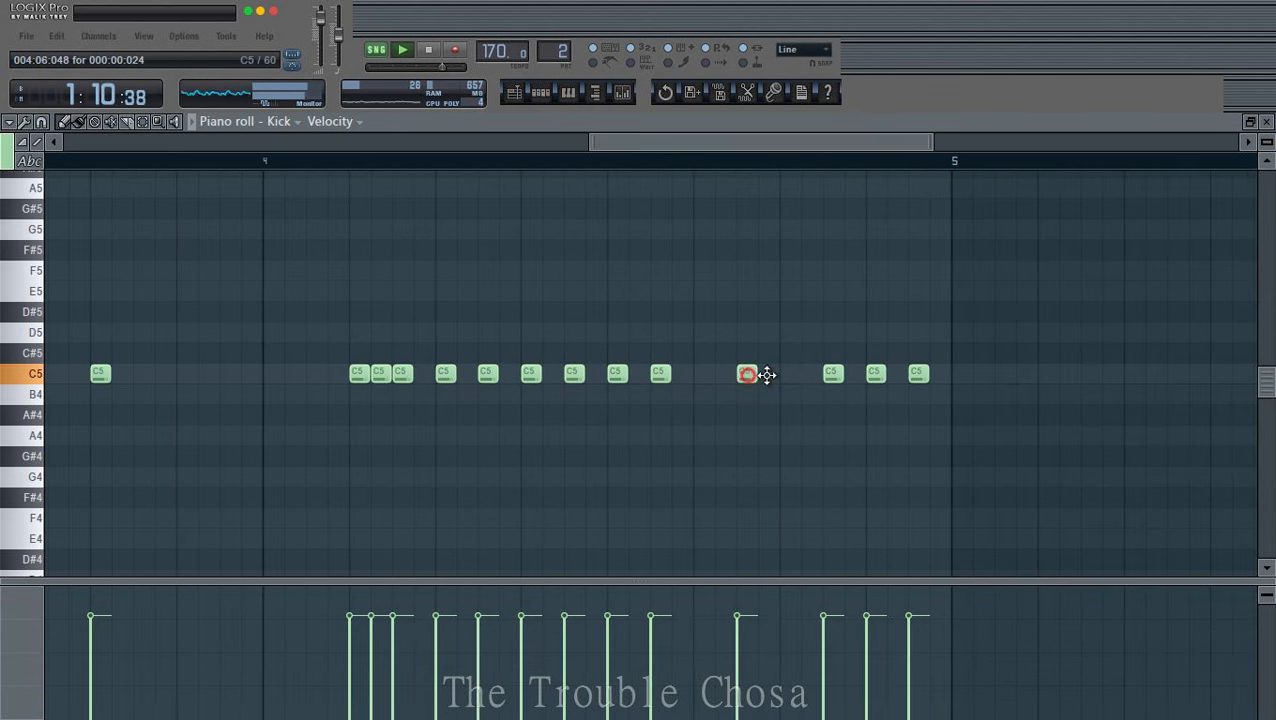
pyautogui.moveTo(767, 374); pyautogui.dragTo(809, 374)
pyautogui.rightClick(833, 374)
pyautogui.rightClick(875, 374)
pyautogui.rightClick(918, 374)
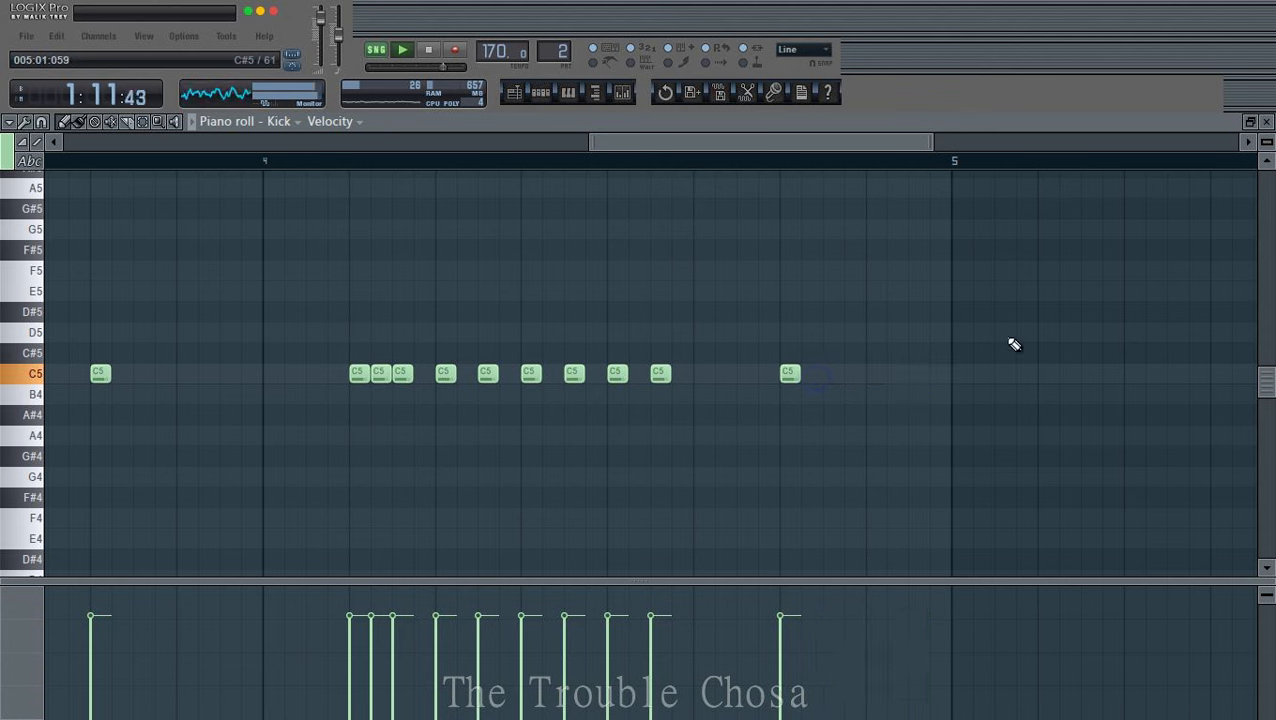
# Step: Return to the playlist and rename the Kick #2 pattern to Kick with a green colour
pyautogui.click(1265, 121)
pyautogui.click(478, 163)
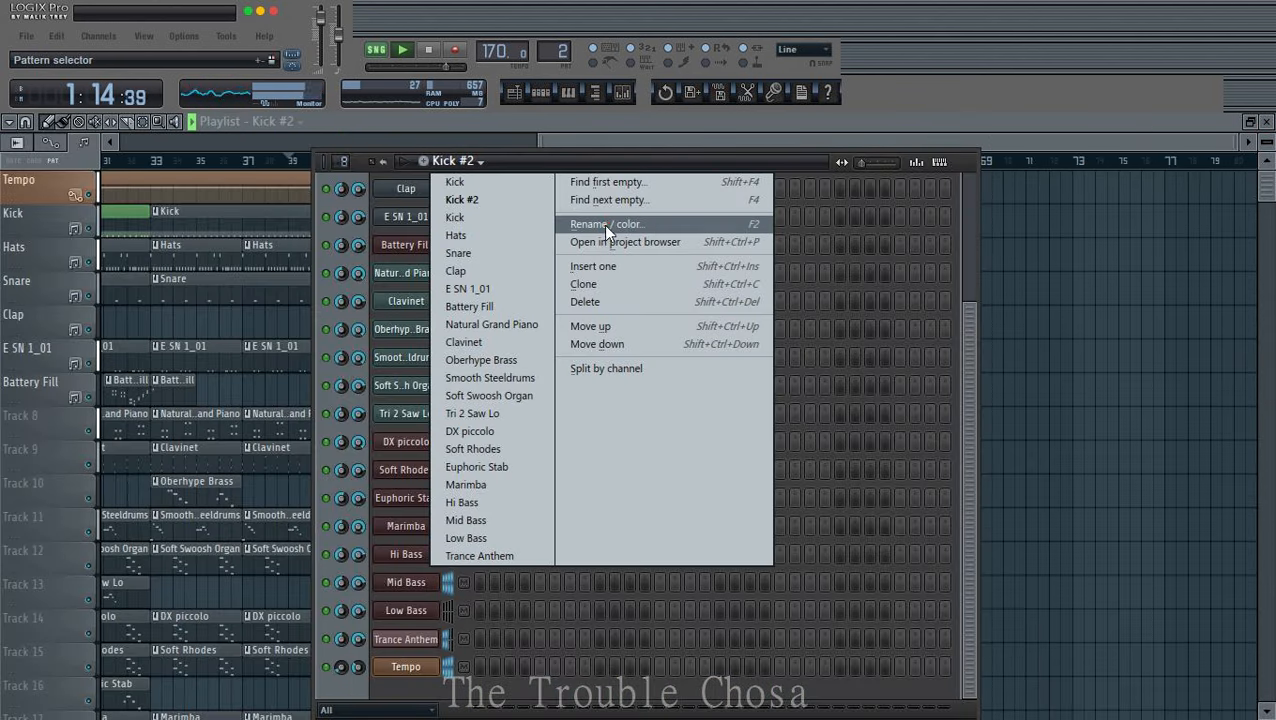
pyautogui.click(605, 226)
pyautogui.click(527, 225)
pyautogui.press('BackSpace')
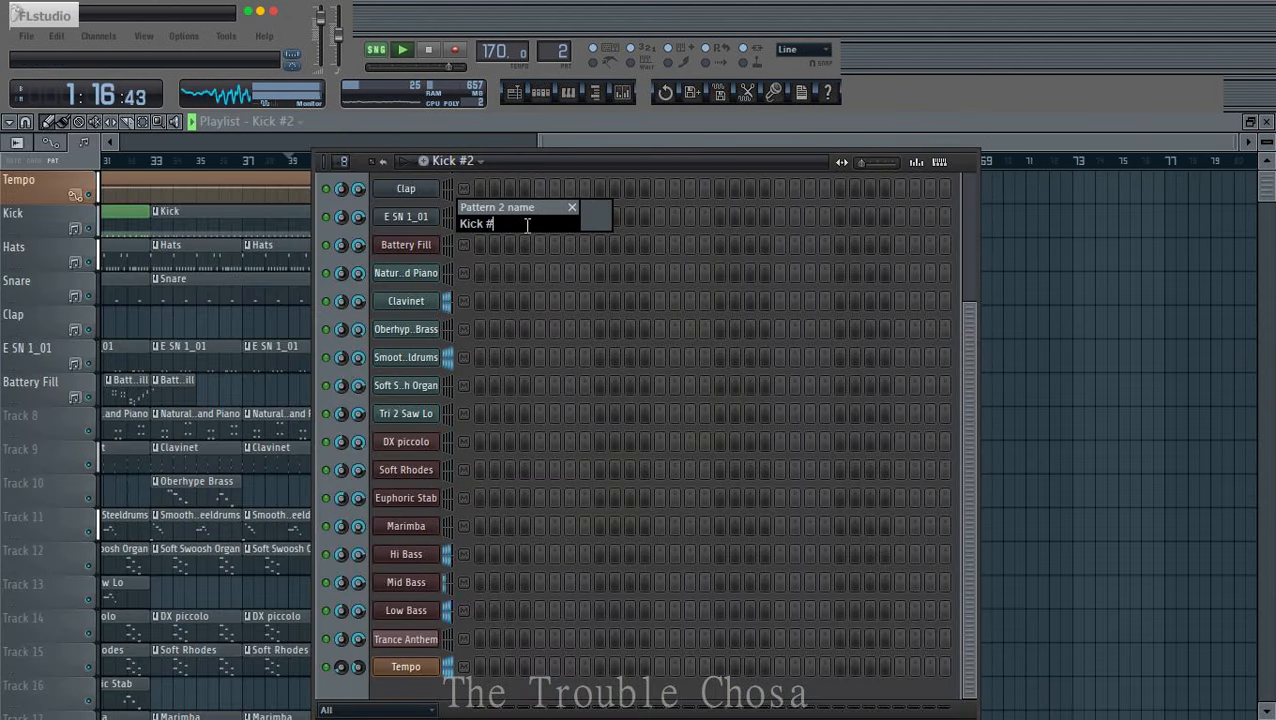
pyautogui.click(597, 220)
pyautogui.click(632, 255)
pyautogui.press('Return')
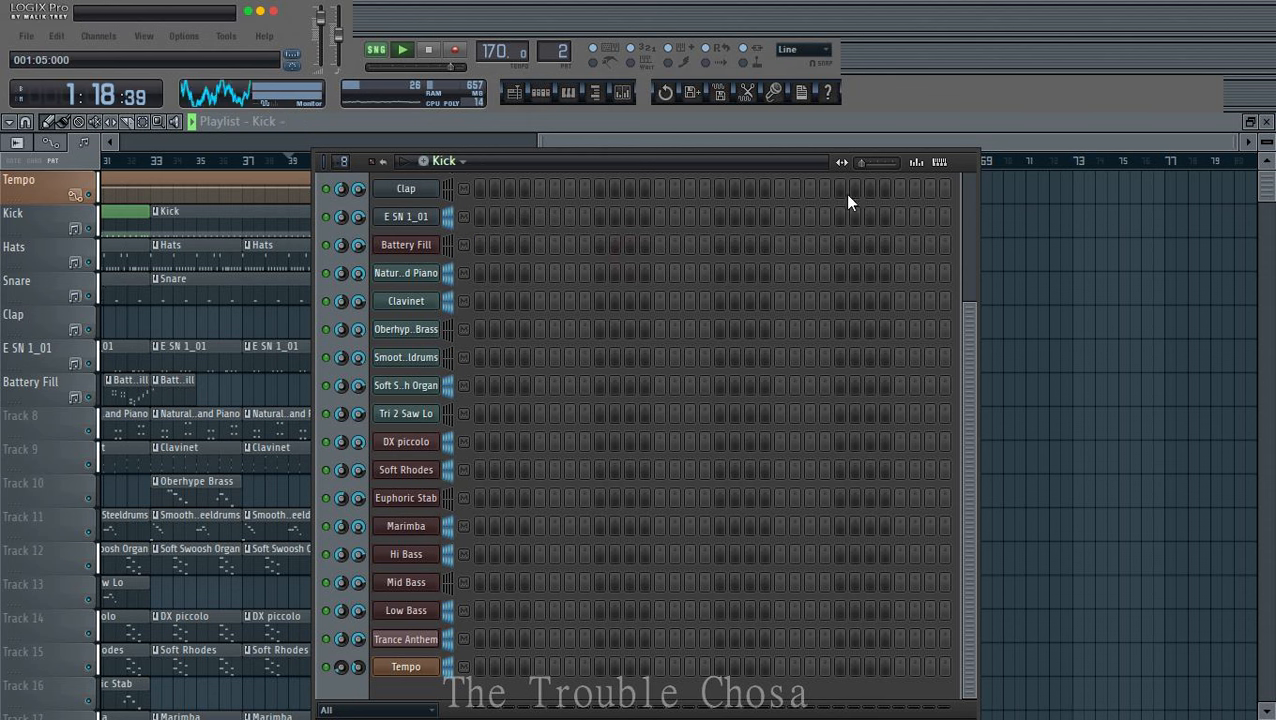
pyautogui.click(1007, 138)
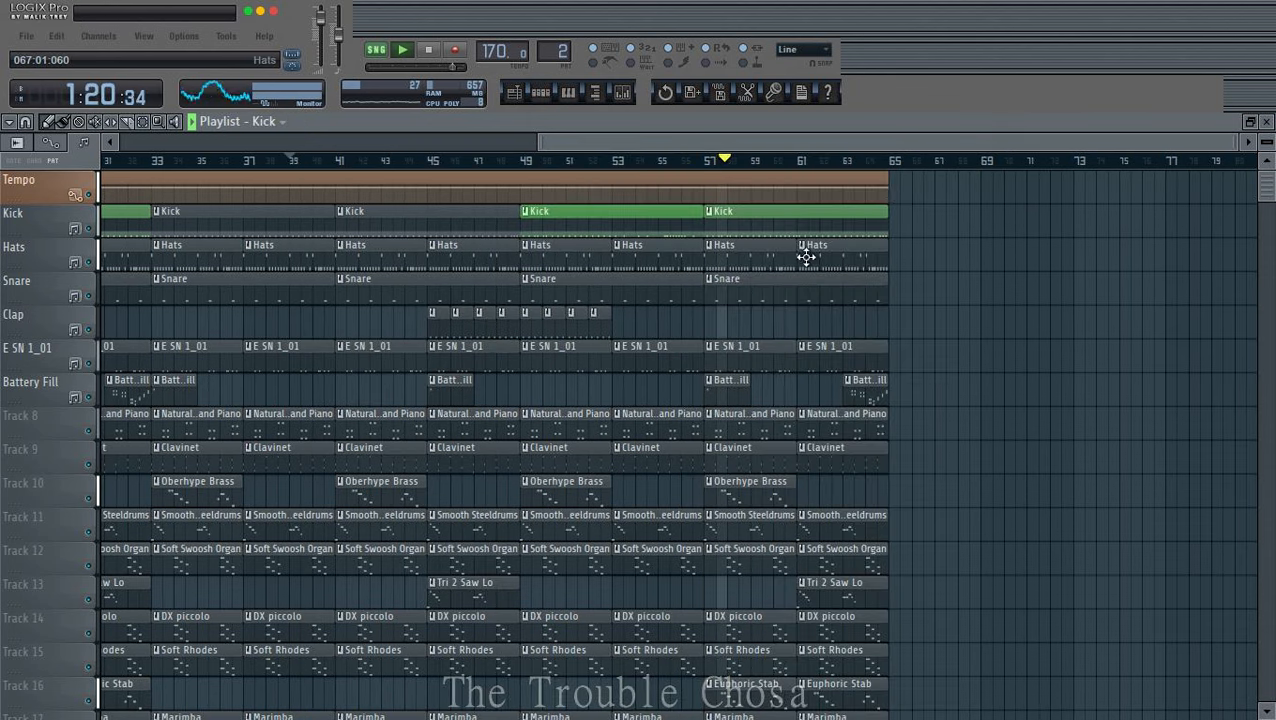
# Step: Change the colour of the Kick pattern at bar 49 to blue
pyautogui.click(525, 212)
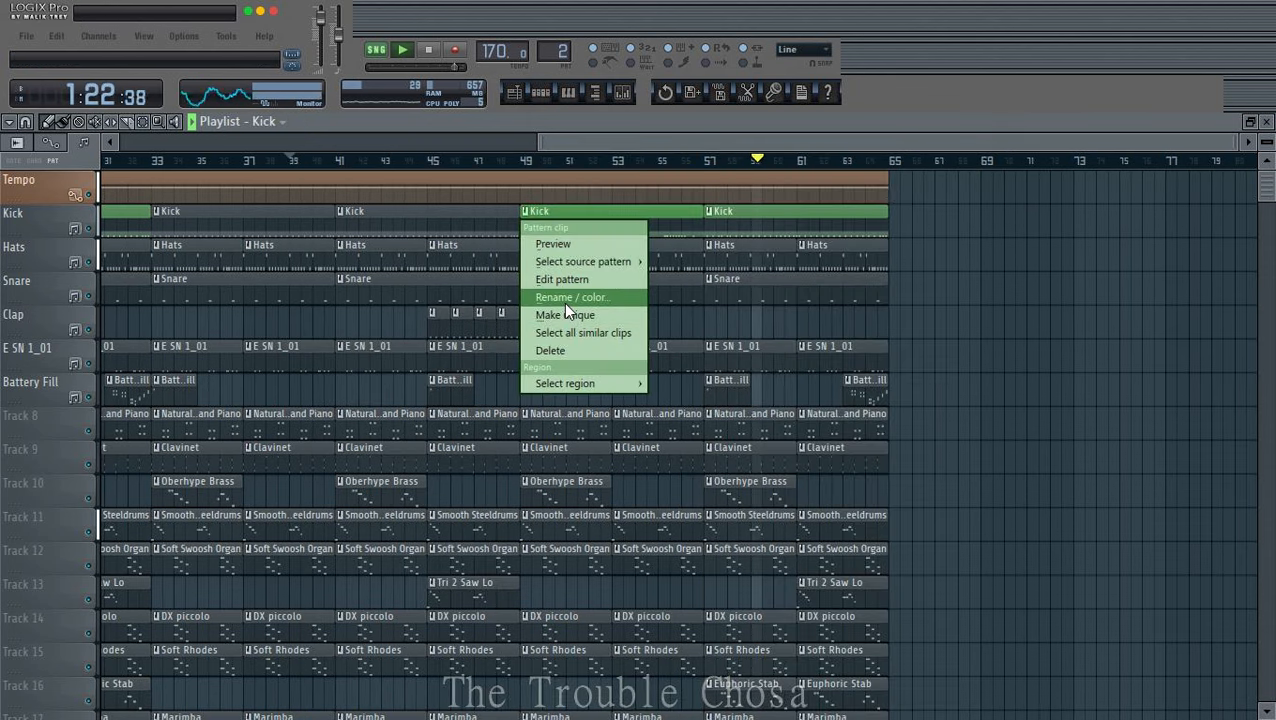
pyautogui.click(564, 300)
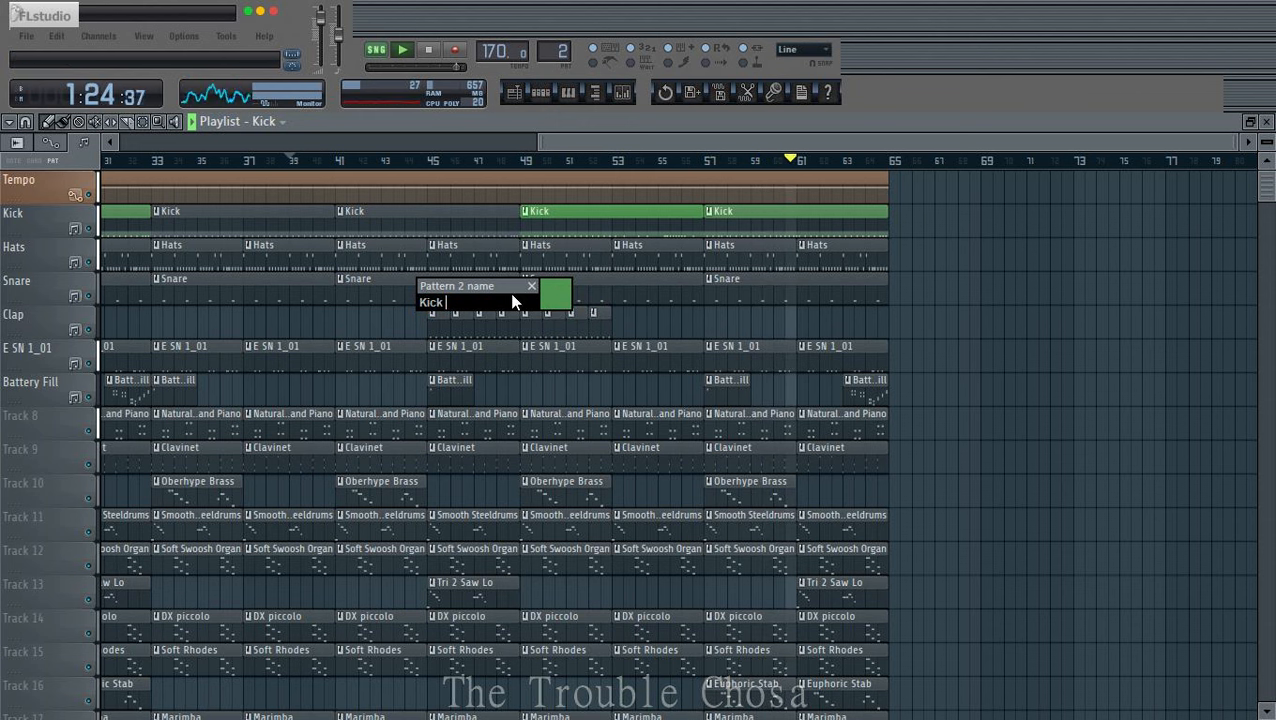
pyautogui.click(565, 296)
pyautogui.click(556, 396)
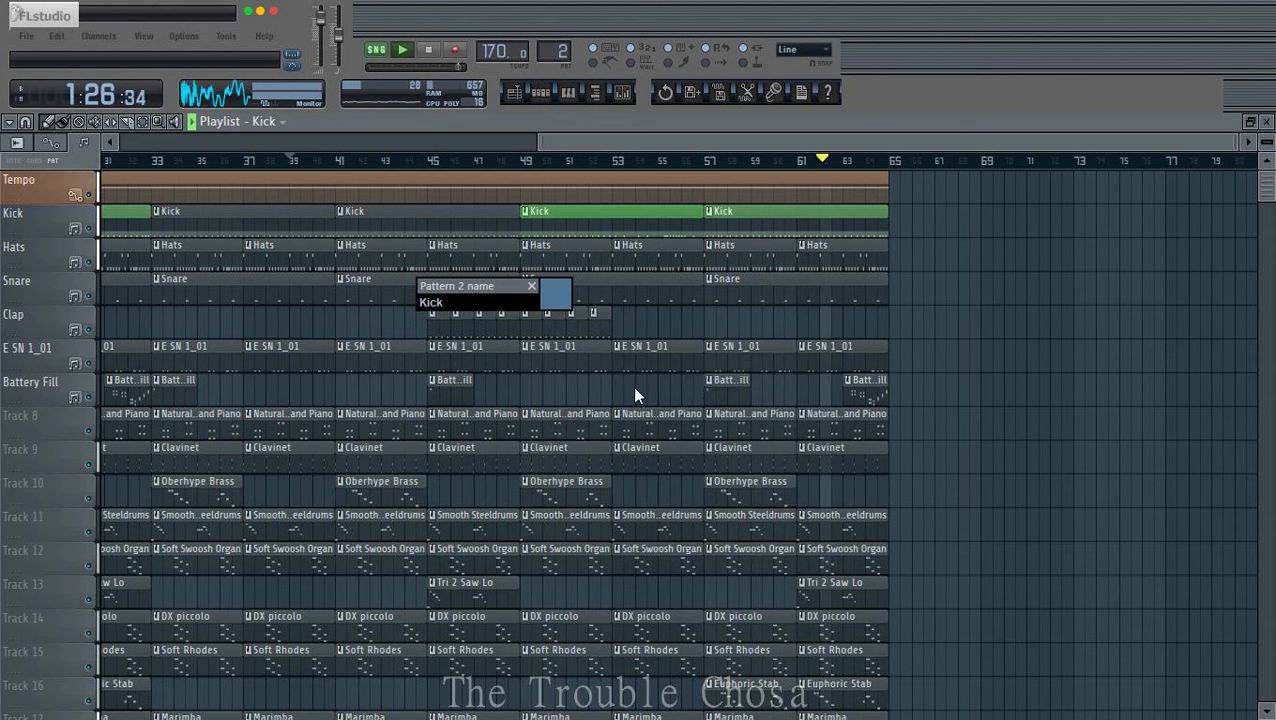
pyautogui.press('Return')
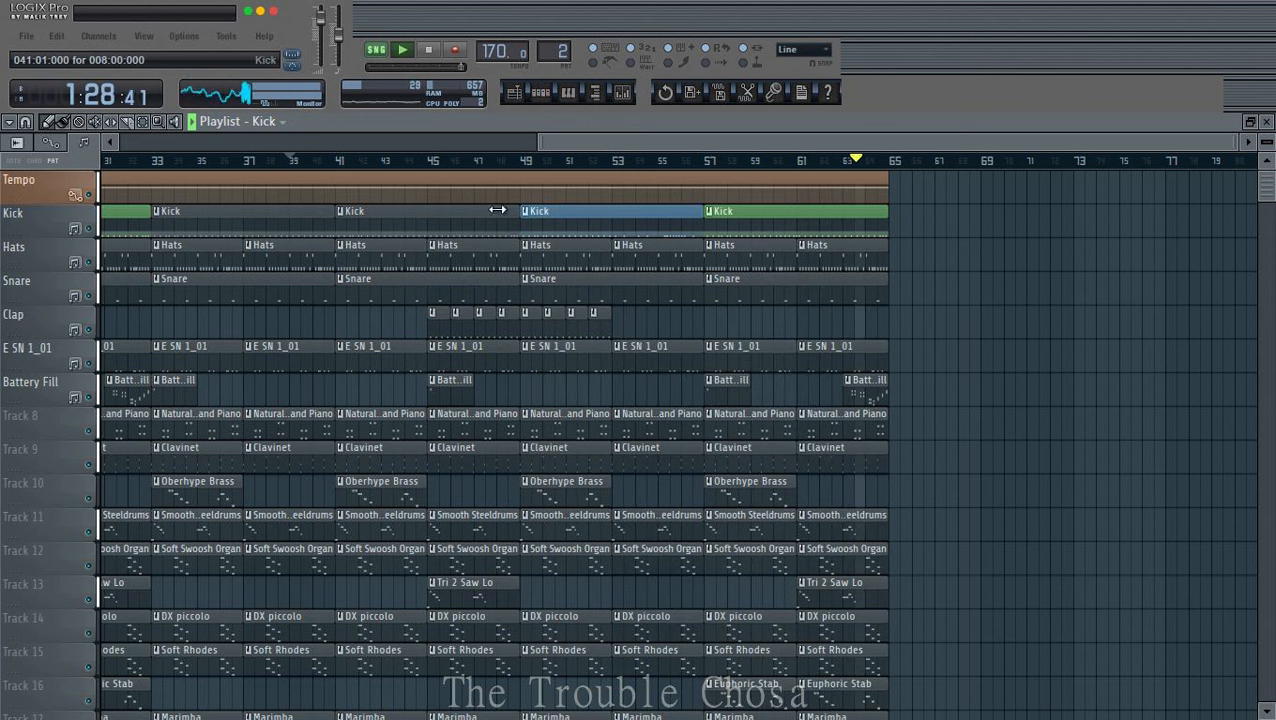
# Step: Resume playback near bar 47, and delete the Soft Swoosh Organ clips at bars 57 and 61 and the Oberhype Brass clip at bar 57
pyautogui.click(482, 163)
pyautogui.scroll(-3, 994, 330)
pyautogui.scroll(-2, 965, 345)
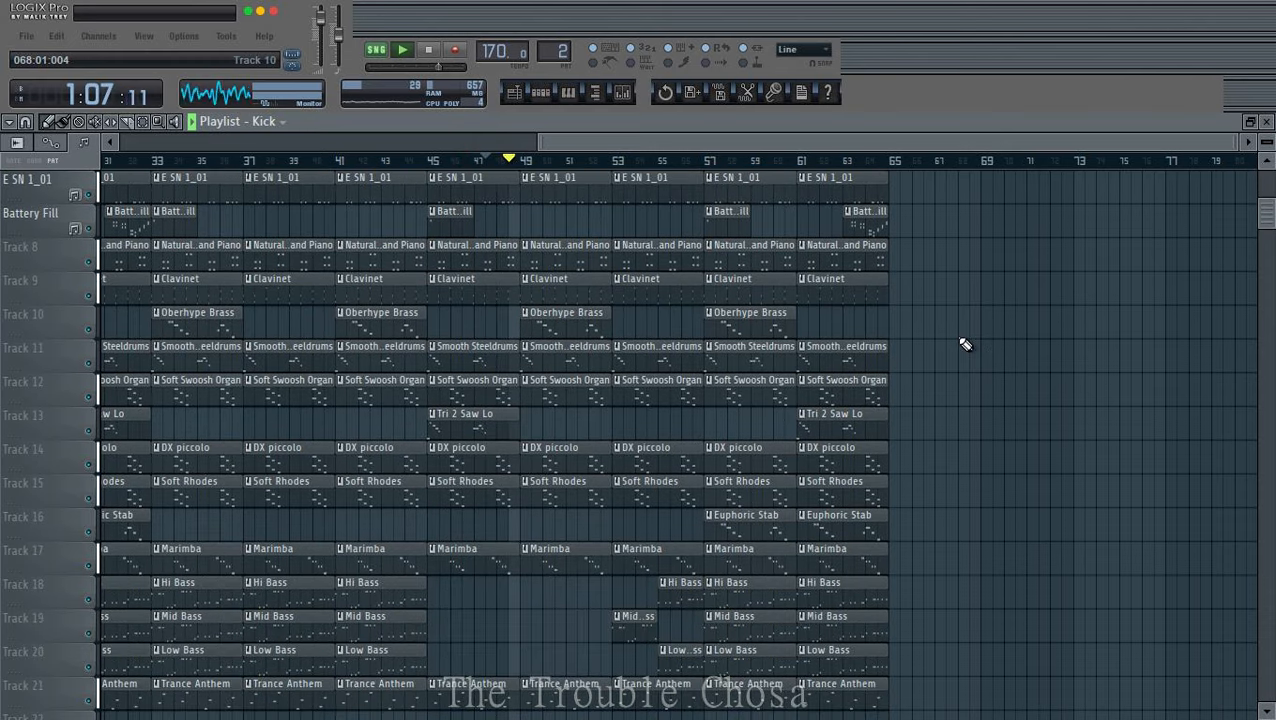
pyautogui.scroll(-2, 965, 345)
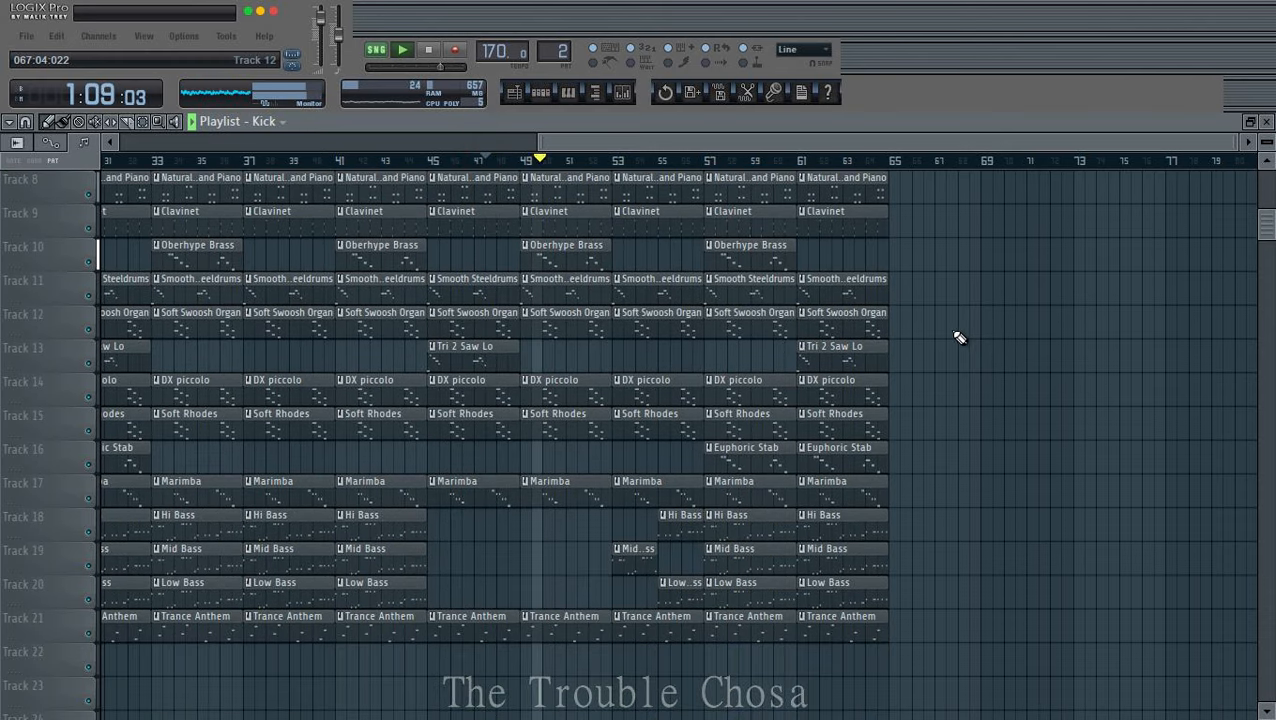
pyautogui.rightClick(740, 333)
pyautogui.rightClick(868, 332)
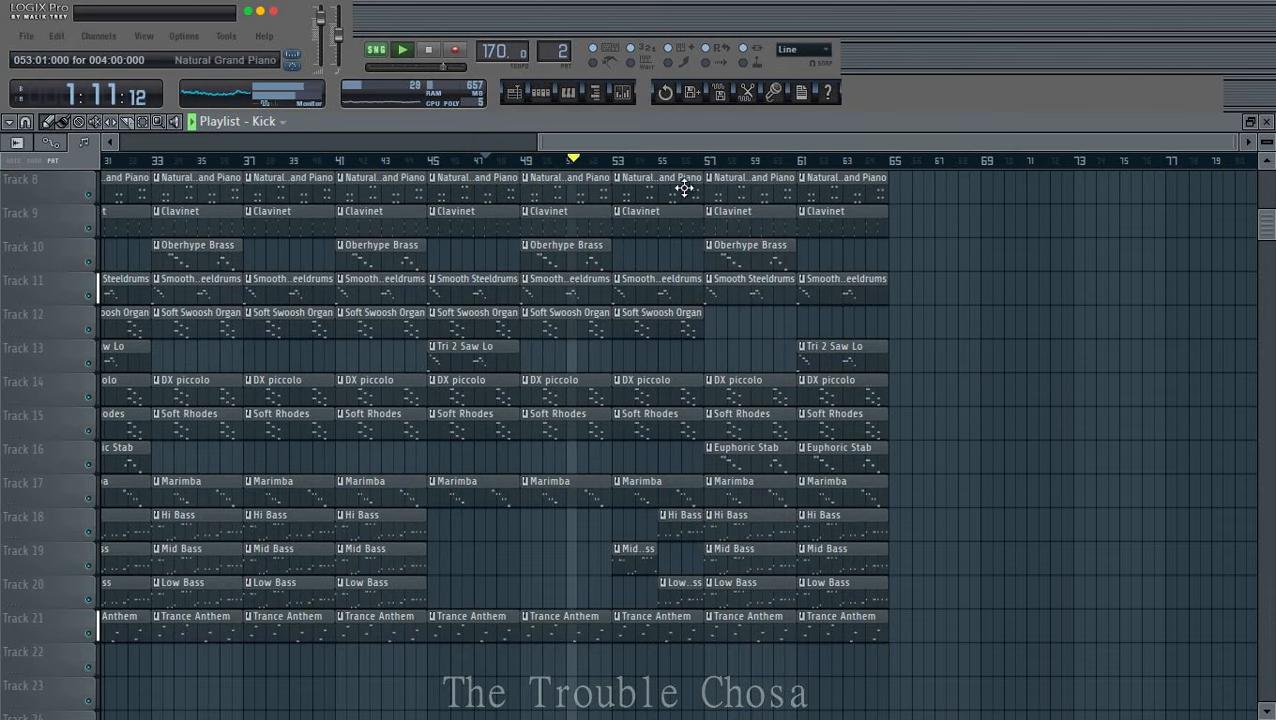
pyautogui.scroll(1, 923, 325)
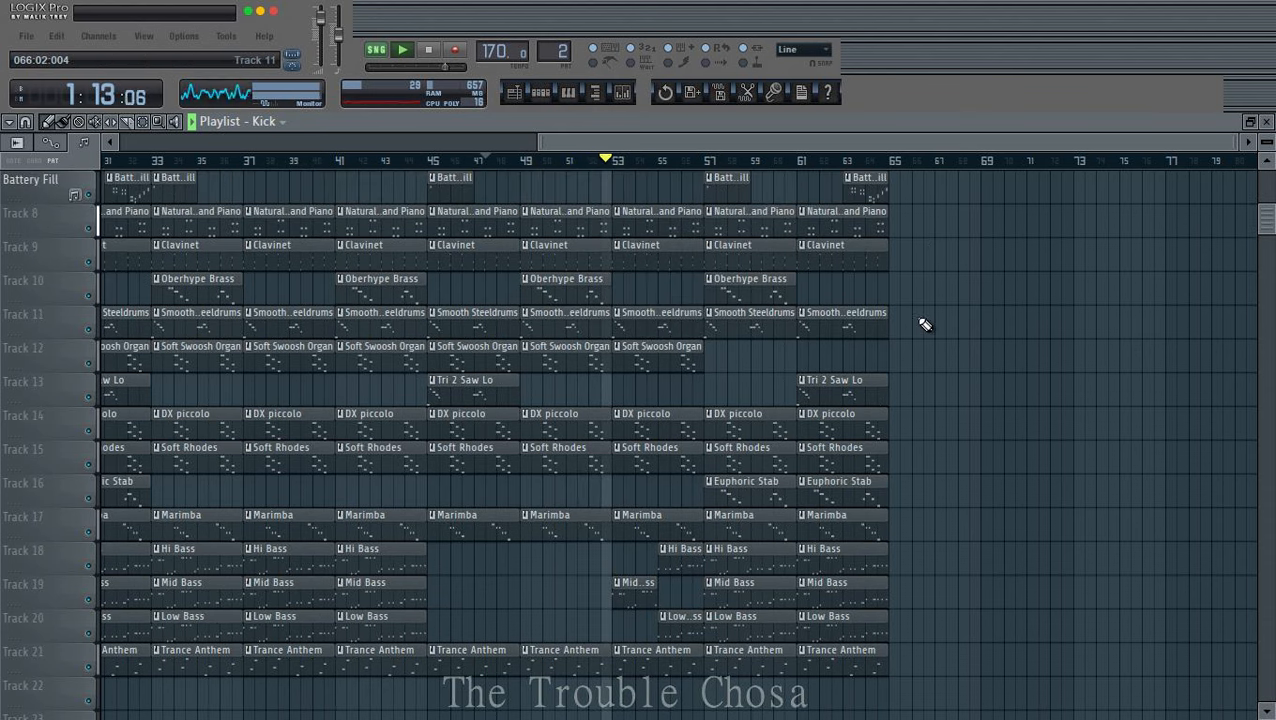
pyautogui.rightClick(761, 288)
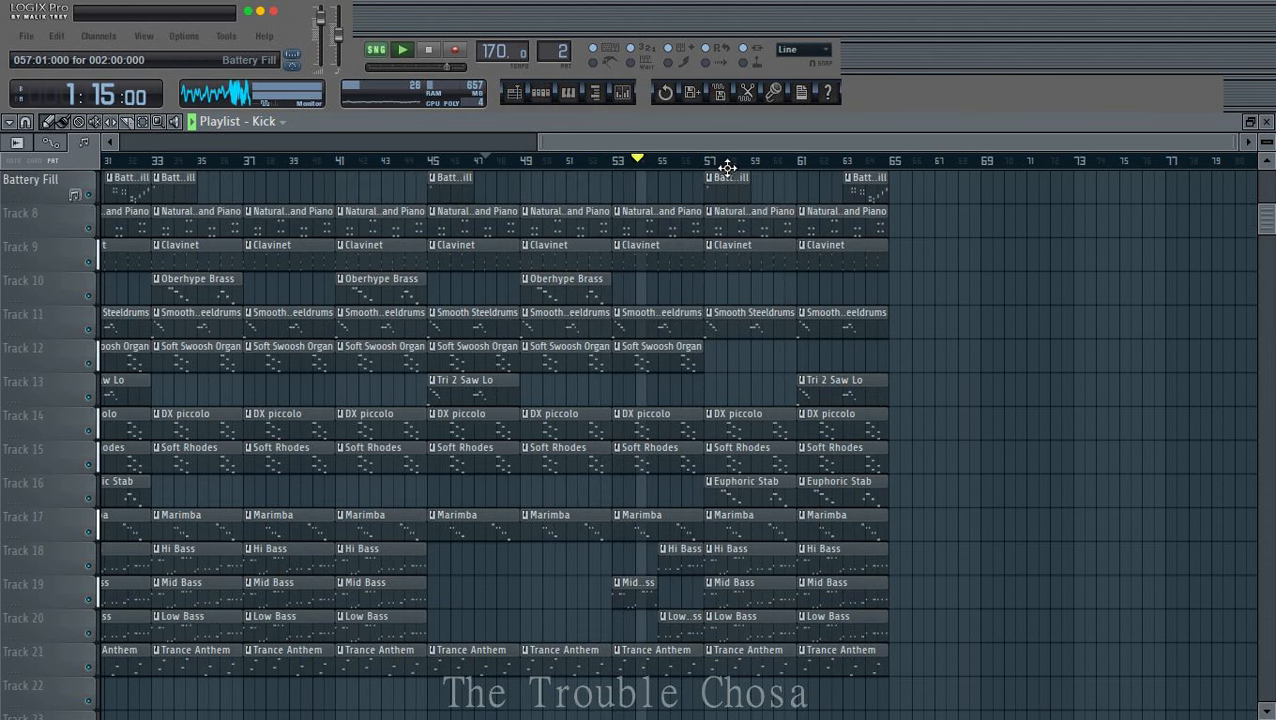
# Step: Delete the Smooth Steeldrums clips at bars 25 and 29 and the Oberhype Brass clip at bar 25
pyautogui.moveTo(708, 143); pyautogui.dragTo(418, 176)
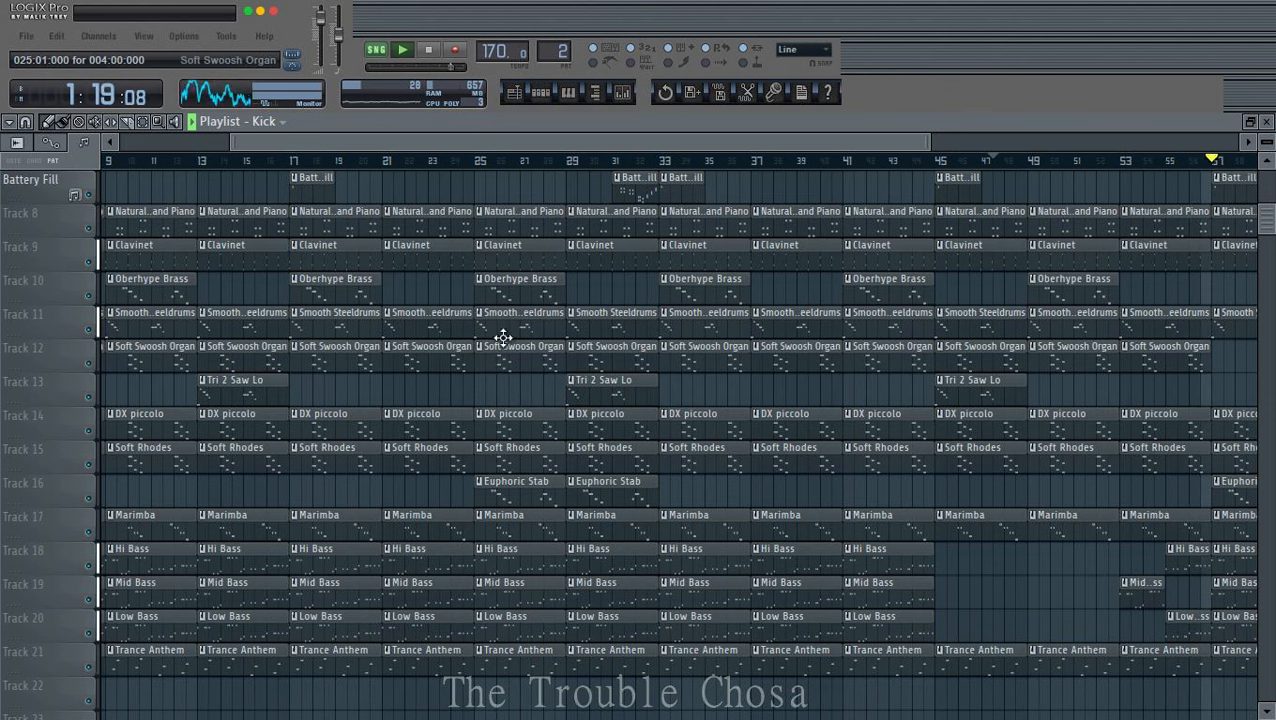
pyautogui.rightClick(503, 330)
pyautogui.rightClick(612, 320)
pyautogui.rightClick(495, 284)
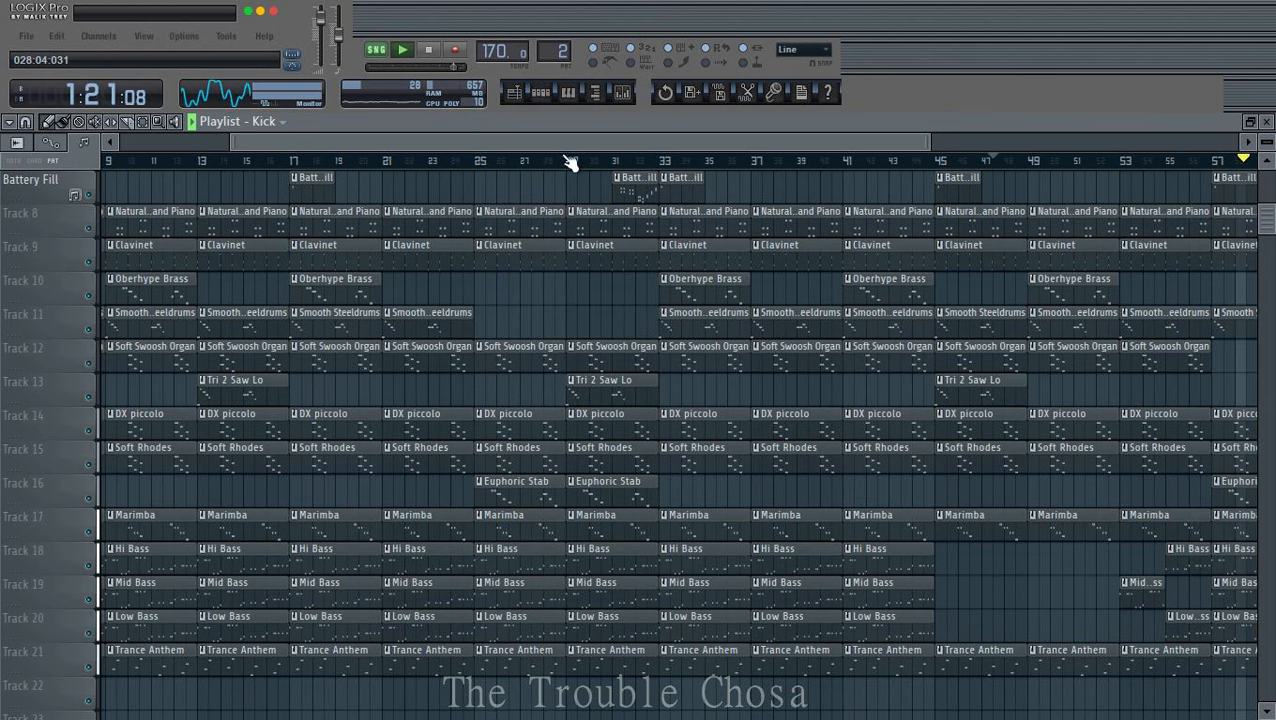
# Step: Make the Marimba clip at bar 57 unique and replace the Marimba clip at bar 61 with the new Marimba #2 pattern
pyautogui.scroll(-2, 570, 163)
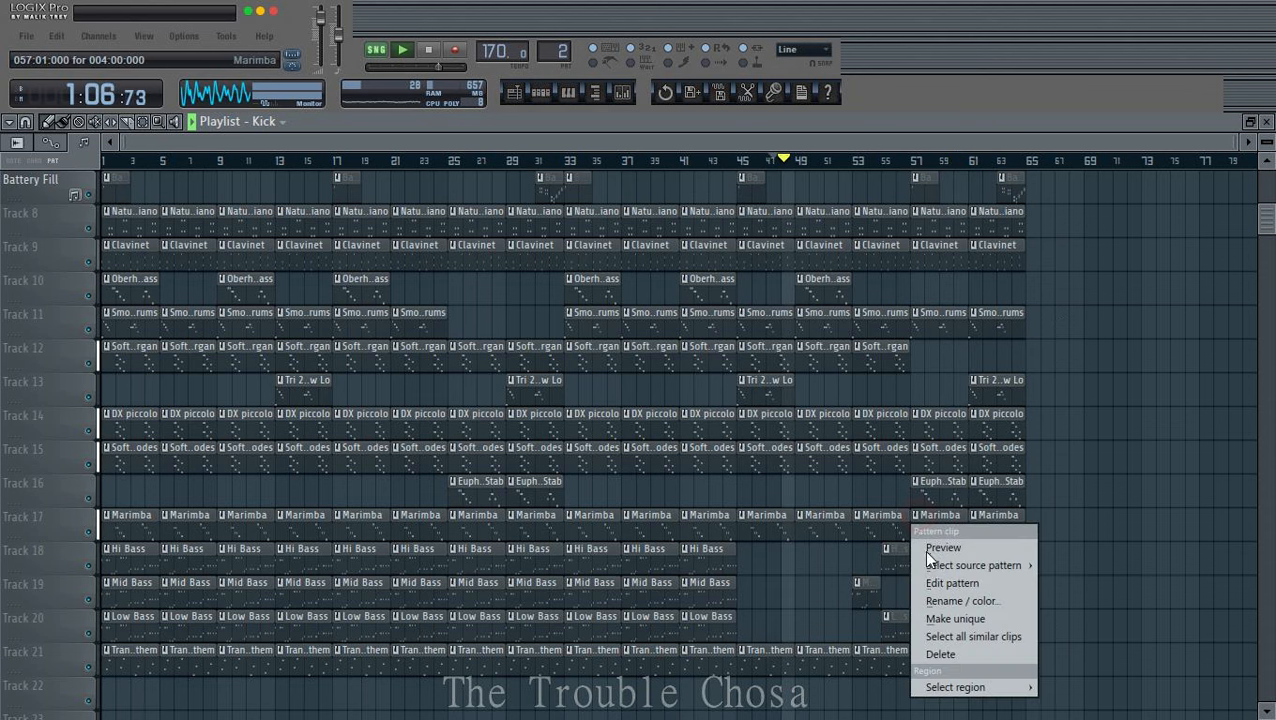
pyautogui.rightClick(914, 524)
pyautogui.click(949, 619)
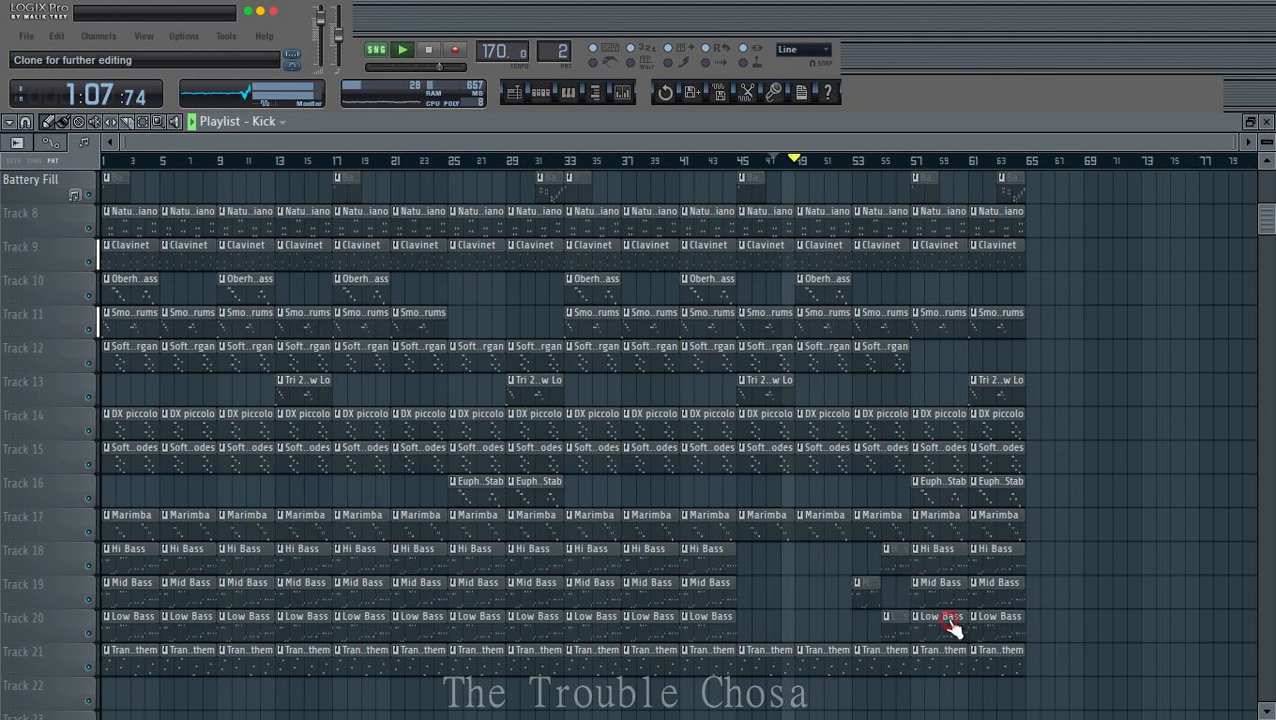
pyautogui.click(975, 524)
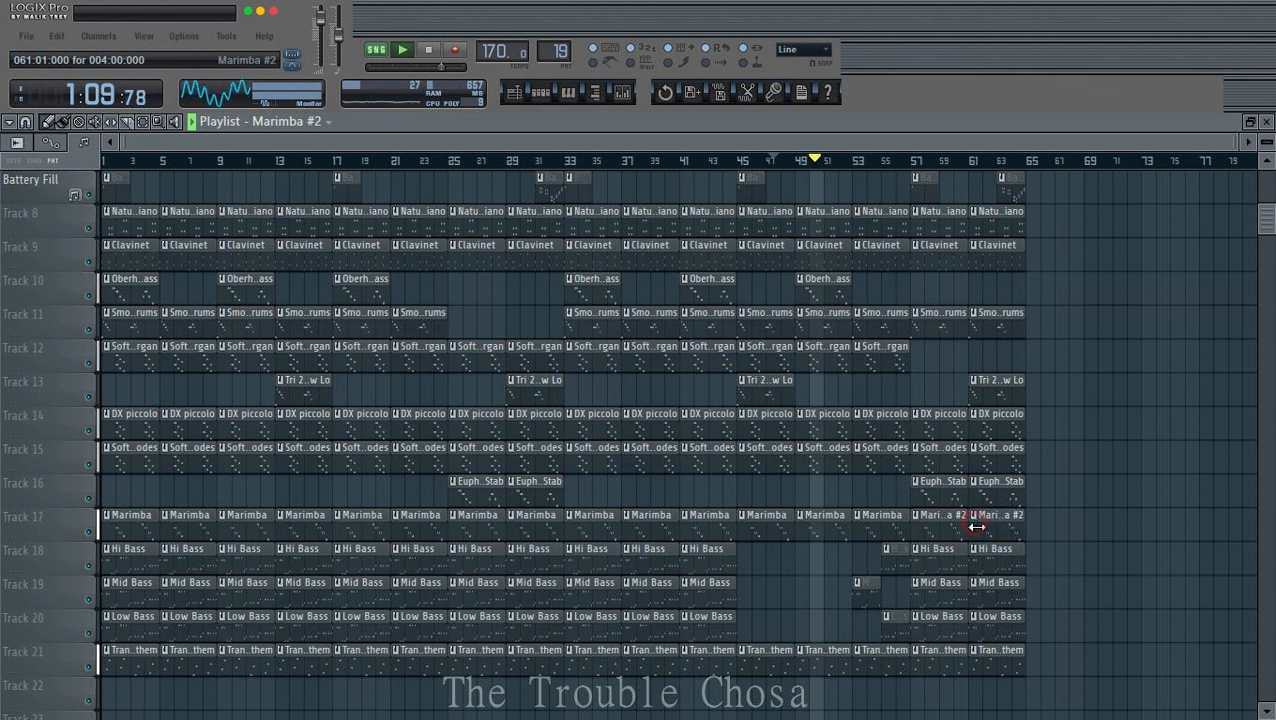
# Step: Replace the Marimba clips at bars 25 and 29 with Marimba #2, and open that pattern's notes in the piano roll
pyautogui.rightClick(476, 536)
pyautogui.click(458, 532)
pyautogui.rightClick(513, 532)
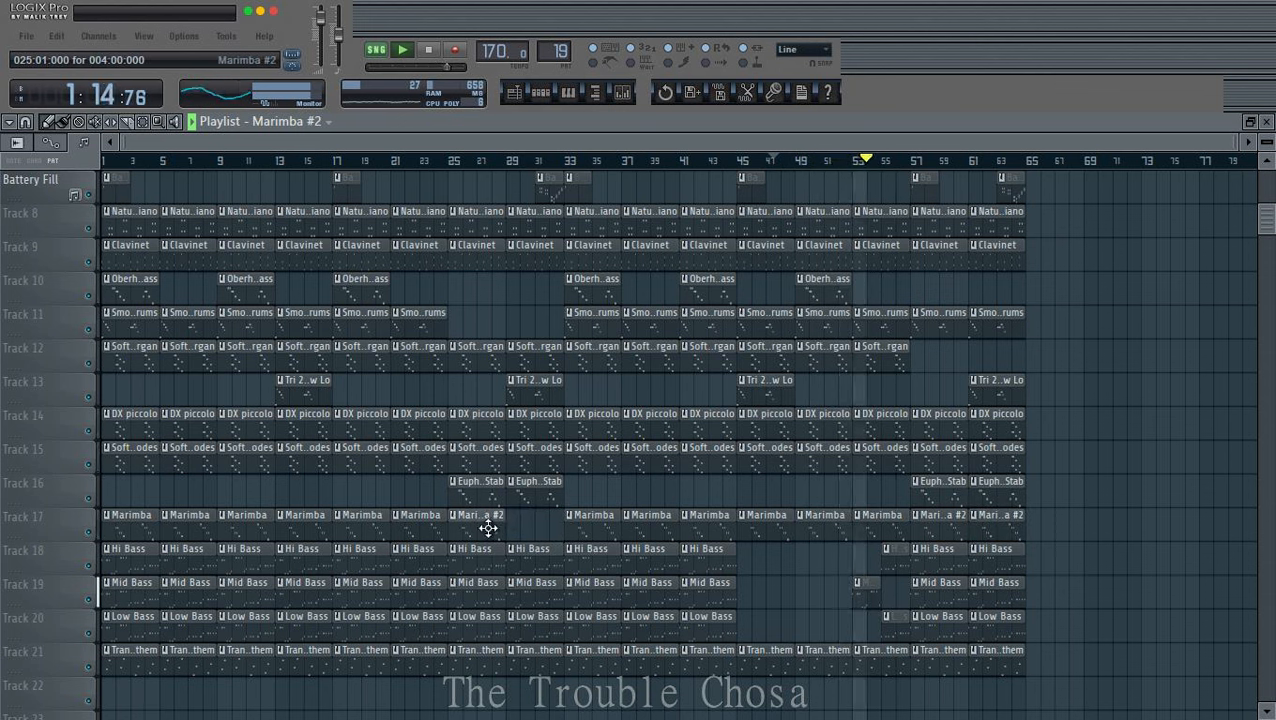
pyautogui.click(518, 527)
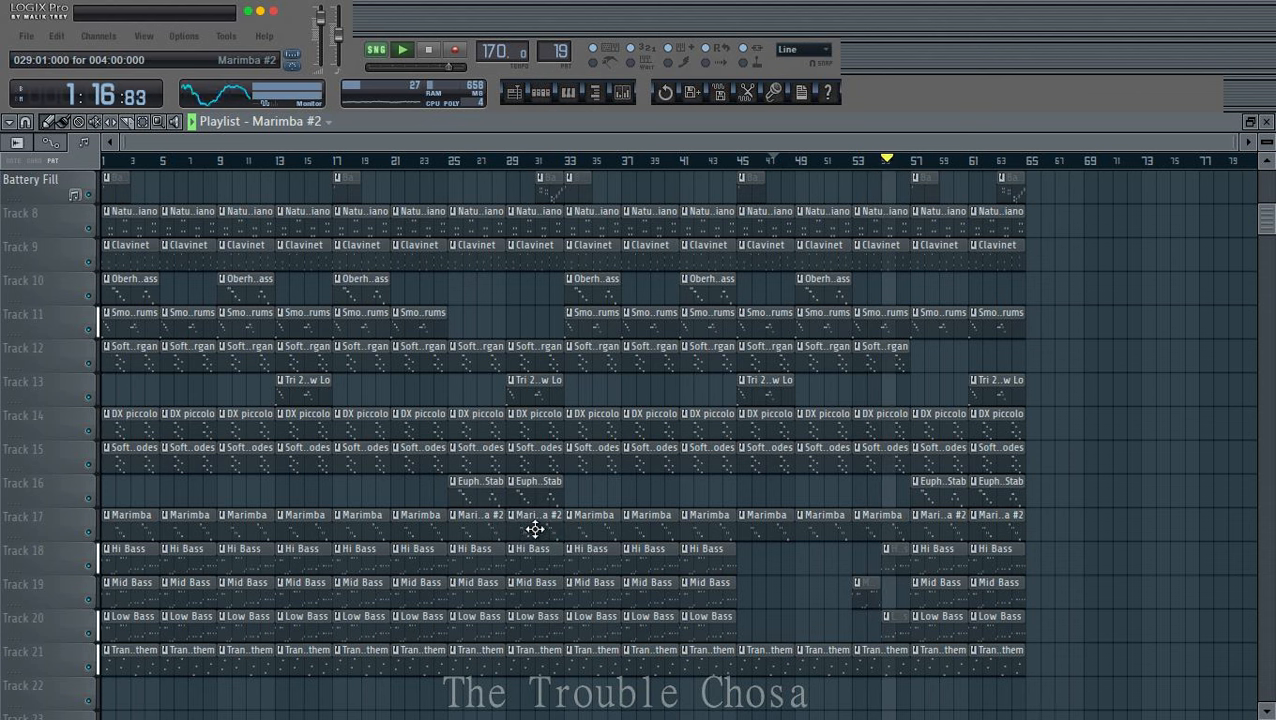
pyautogui.doubleClick(537, 530)
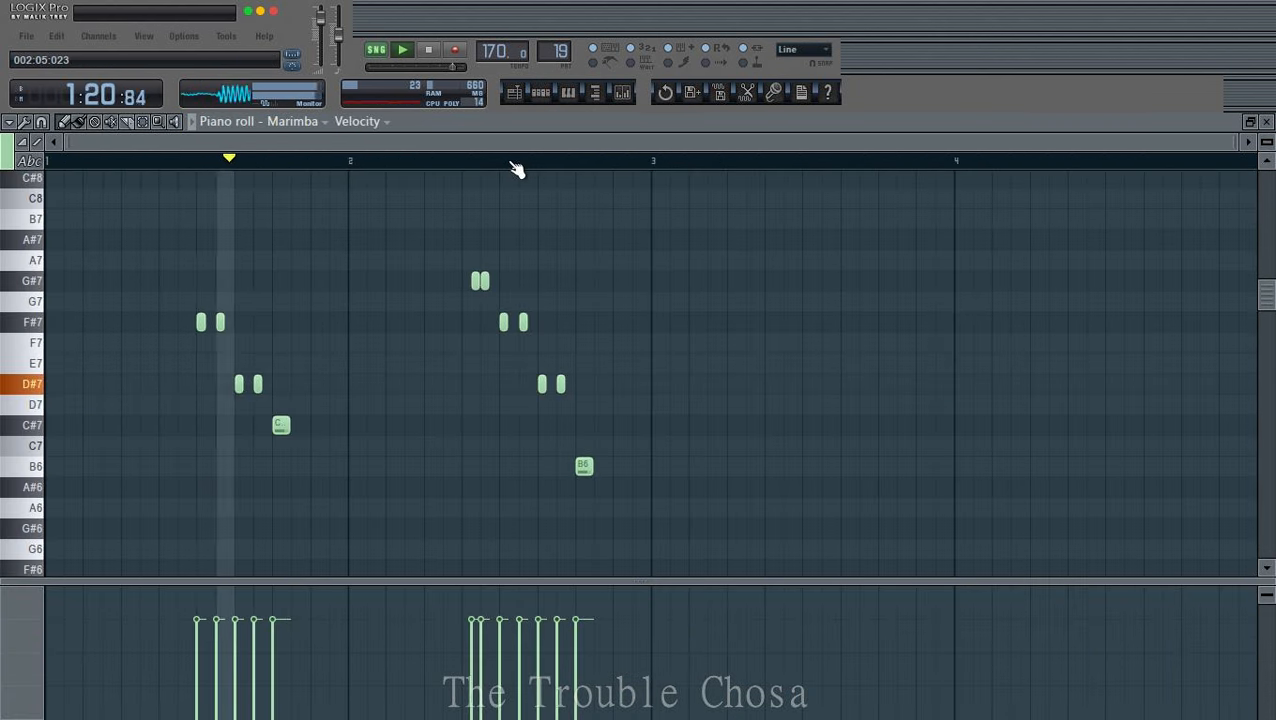
# Step: Rename the Marimba #2 pattern to Marimba, give it a green color, and return to the playlist
pyautogui.click(1269, 121)
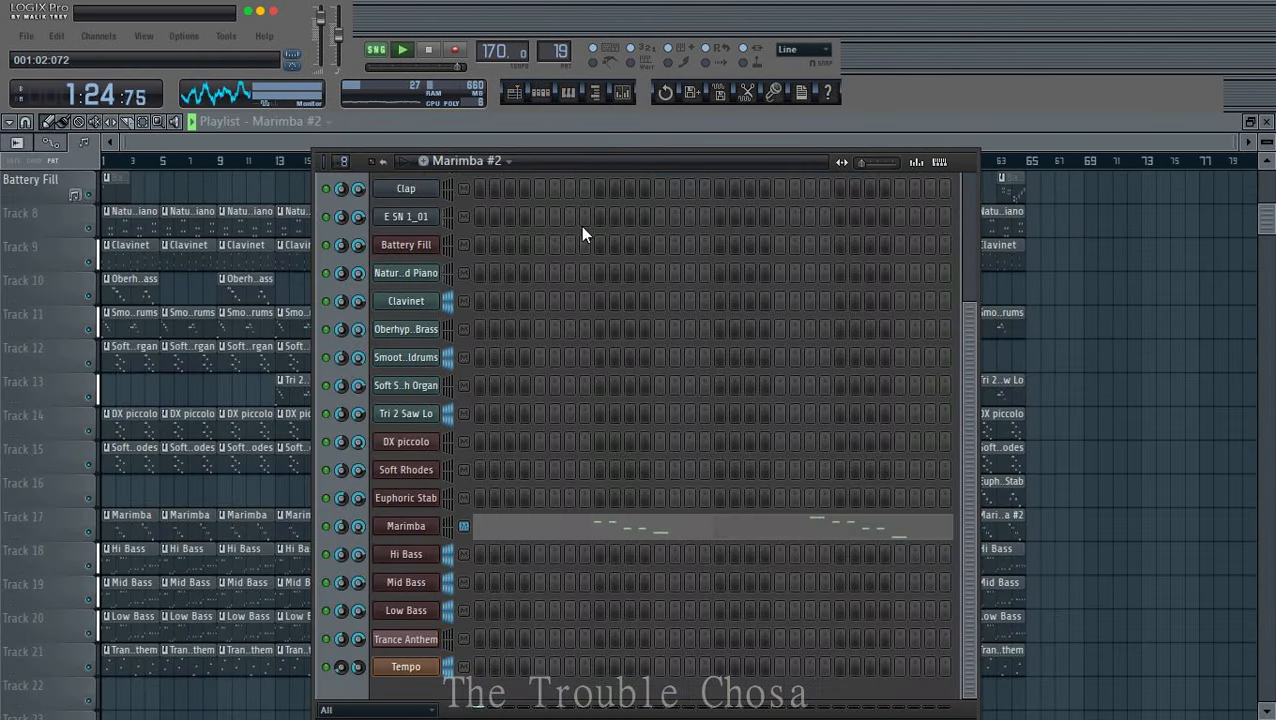
pyautogui.click(507, 162)
pyautogui.click(610, 225)
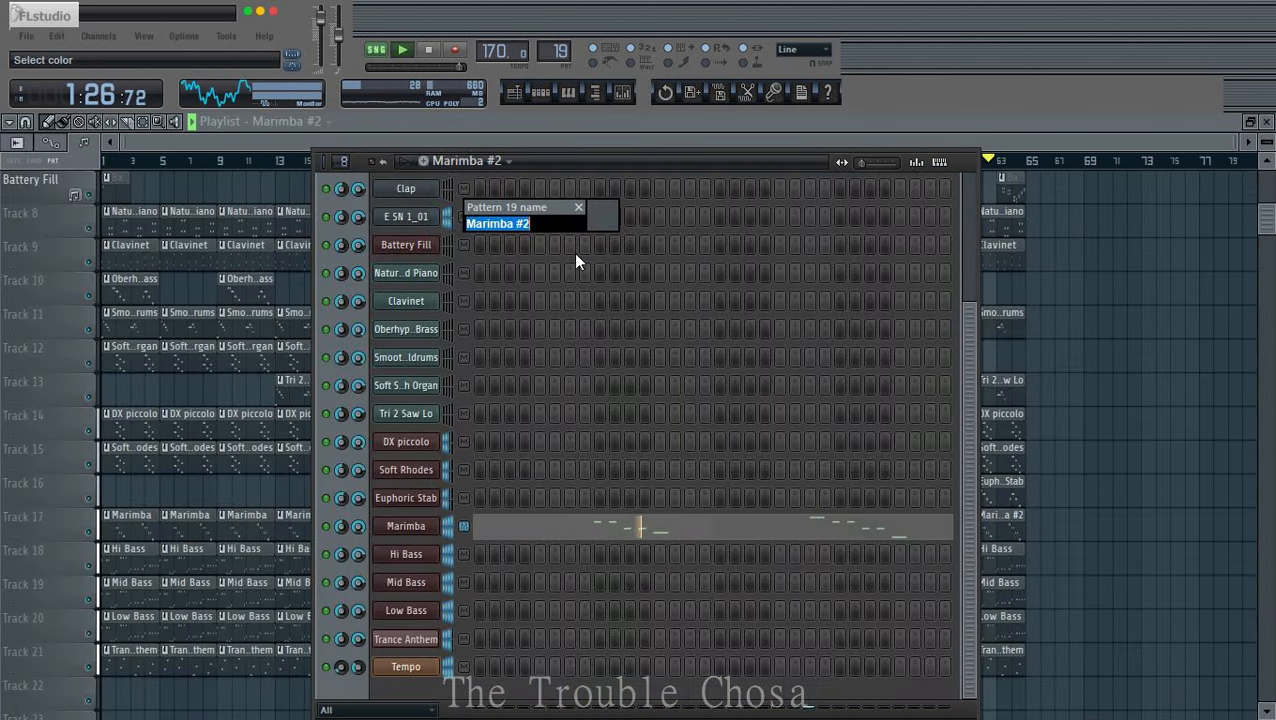
pyautogui.press('End')
pyautogui.press('BackSpace')
pyautogui.press('BackSpace')
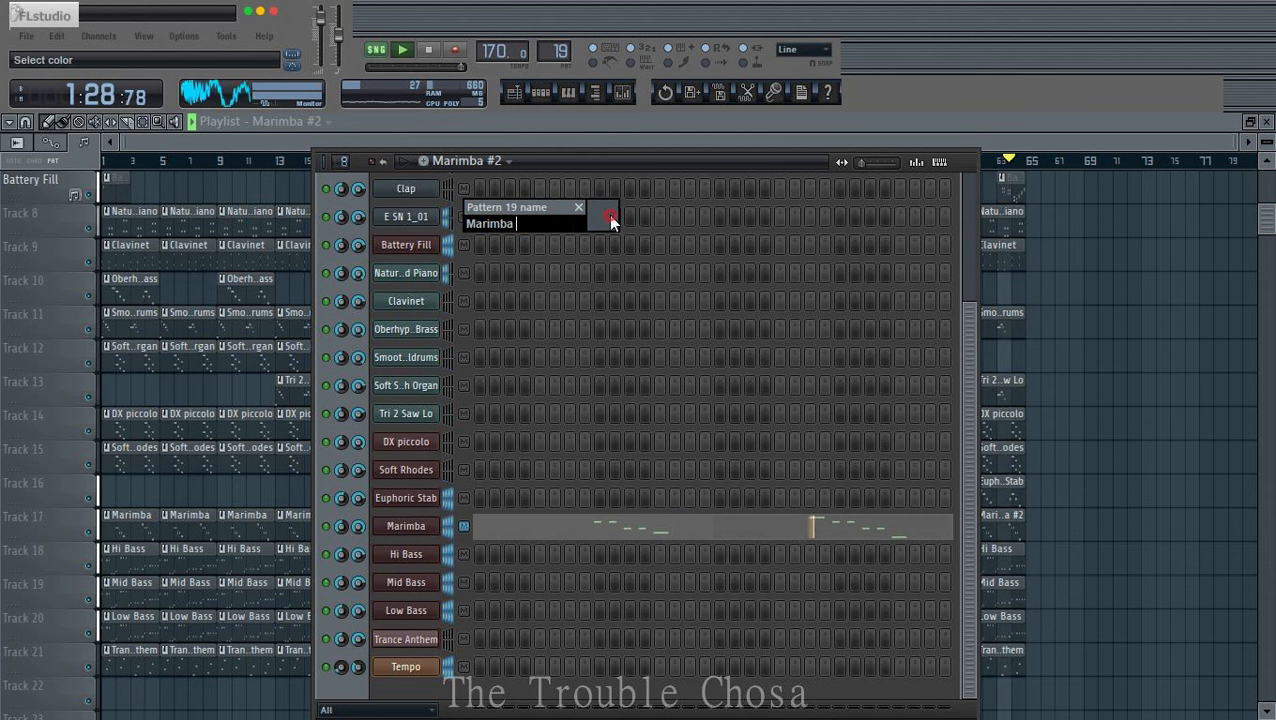
pyautogui.click(611, 218)
pyautogui.click(664, 245)
pyautogui.press('Return')
pyautogui.click(1029, 150)
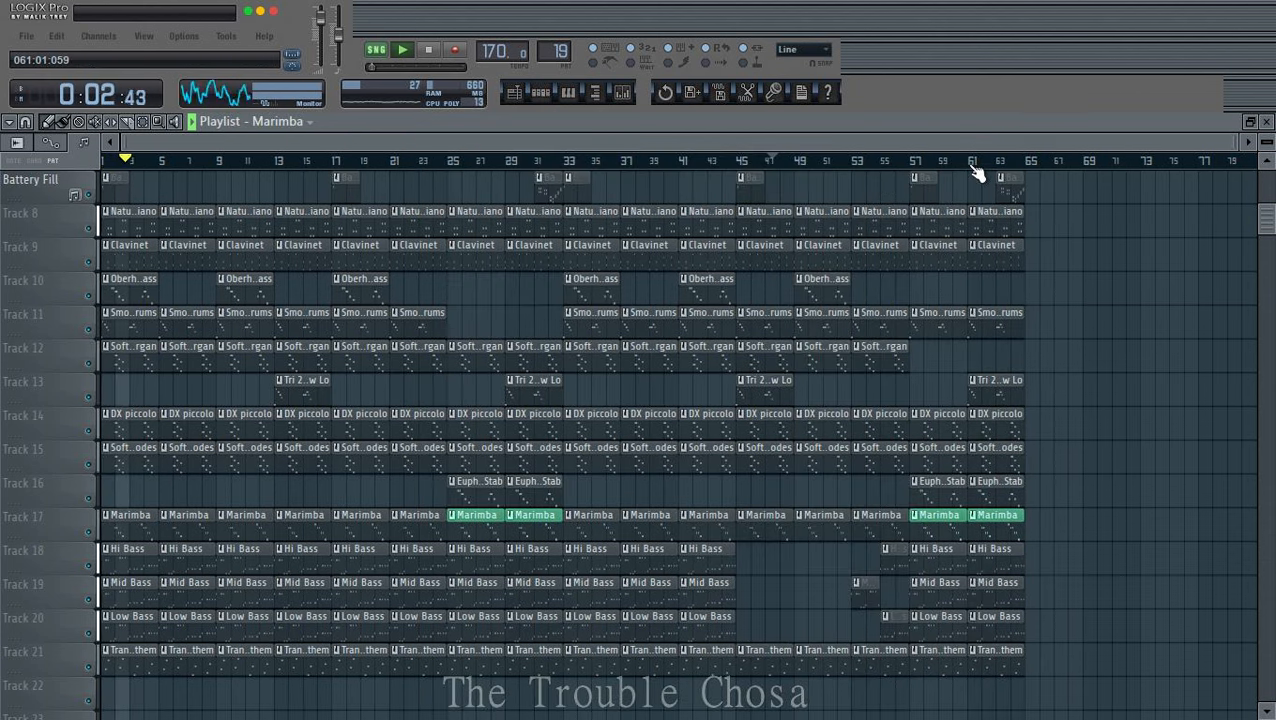
# Step: Auto-name playlist tracks 8 to 12 after the clips they hold, from Natural Grand Piano to Soft Swoosh Organ
pyautogui.scroll(3, 1065, 277)
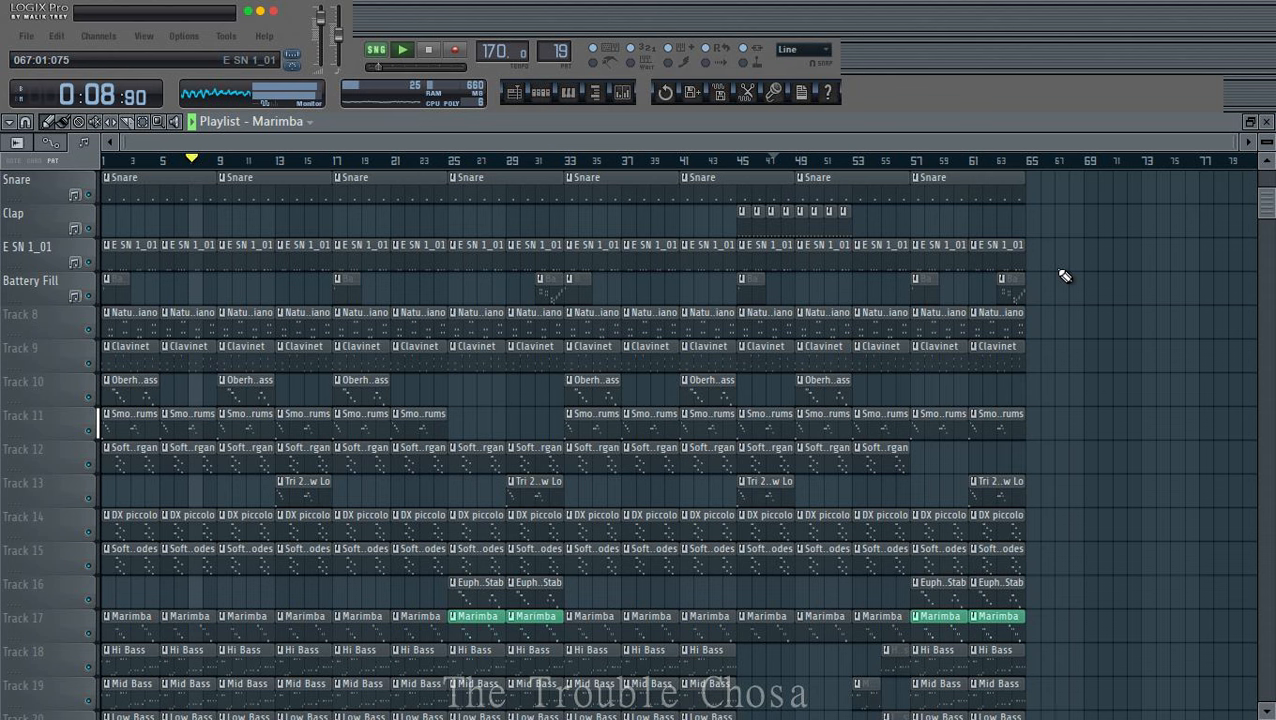
pyautogui.rightClick(30, 309)
pyautogui.click(54, 347)
pyautogui.rightClick(55, 355)
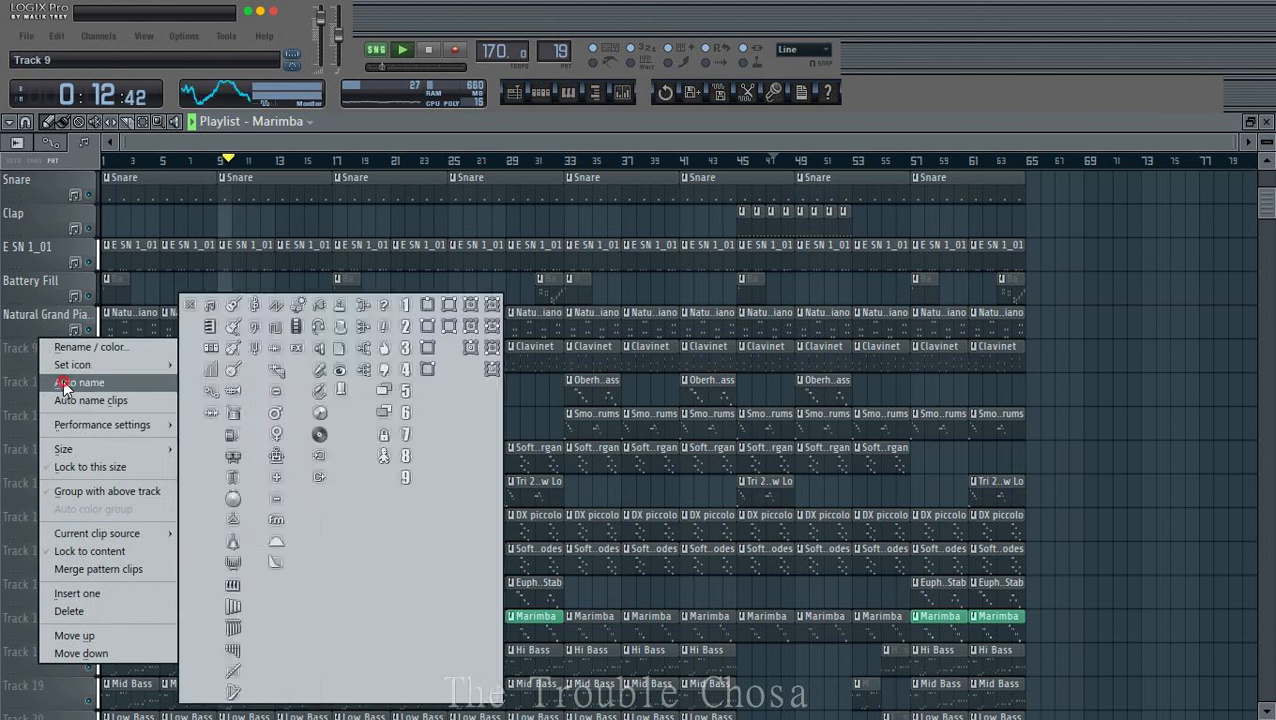
pyautogui.click(66, 383)
pyautogui.rightClick(66, 384)
pyautogui.click(68, 415)
pyautogui.rightClick(50, 413)
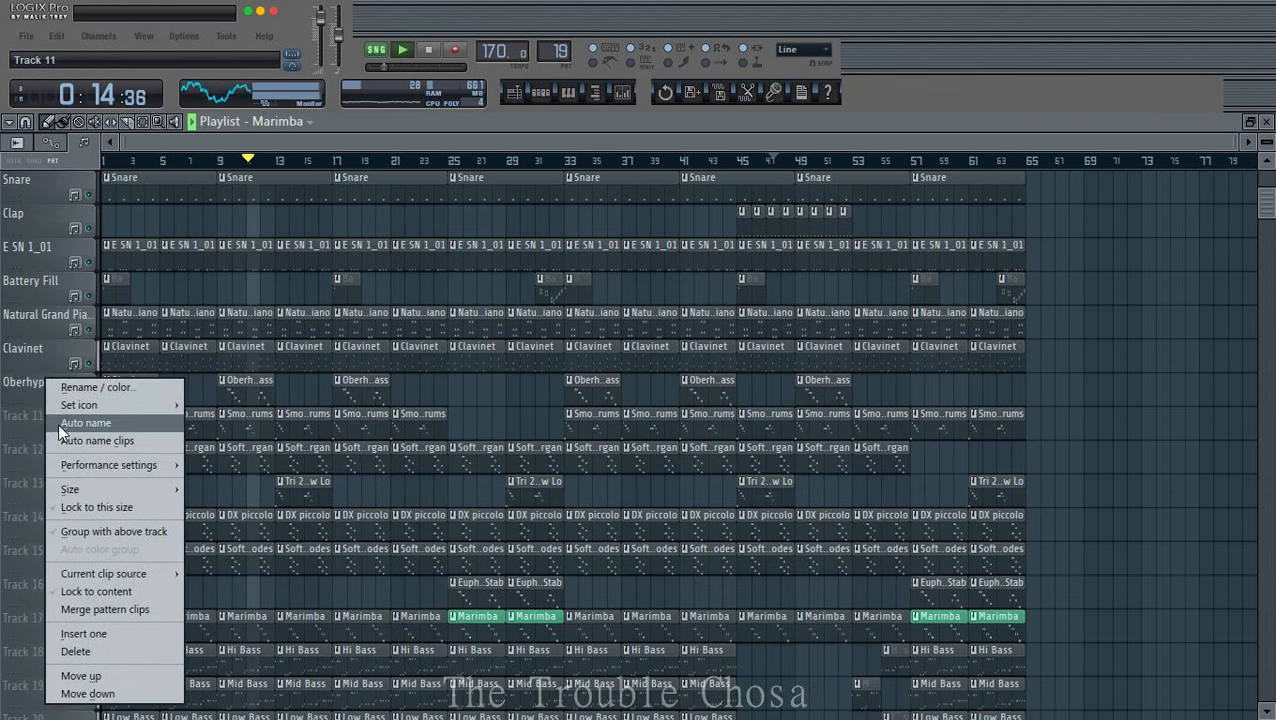
pyautogui.click(55, 422)
pyautogui.rightClick(35, 447)
pyautogui.click(60, 423)
# Step: Auto-name playlist tracks 13 to 17 after their clips, from Tri 2 Saw Lo to Marimba
pyautogui.scroll(-3, 40, 415)
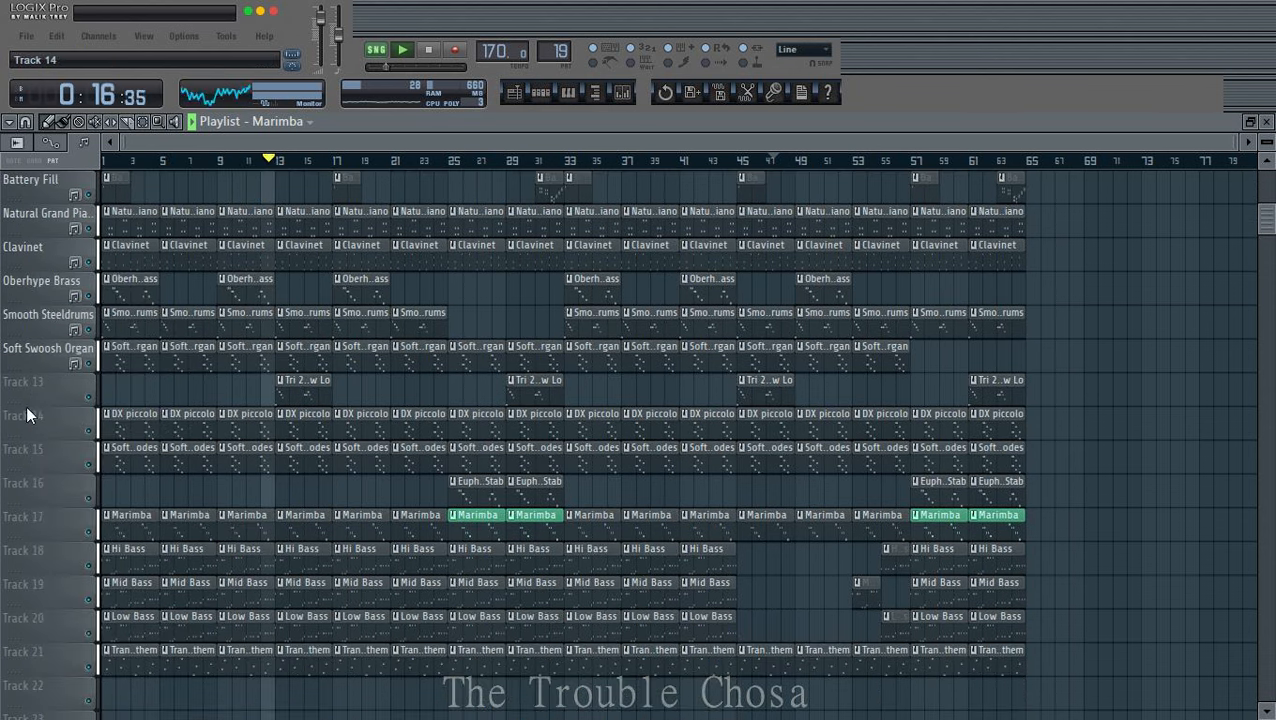
pyautogui.rightClick(28, 395)
pyautogui.click(70, 416)
pyautogui.rightClick(46, 420)
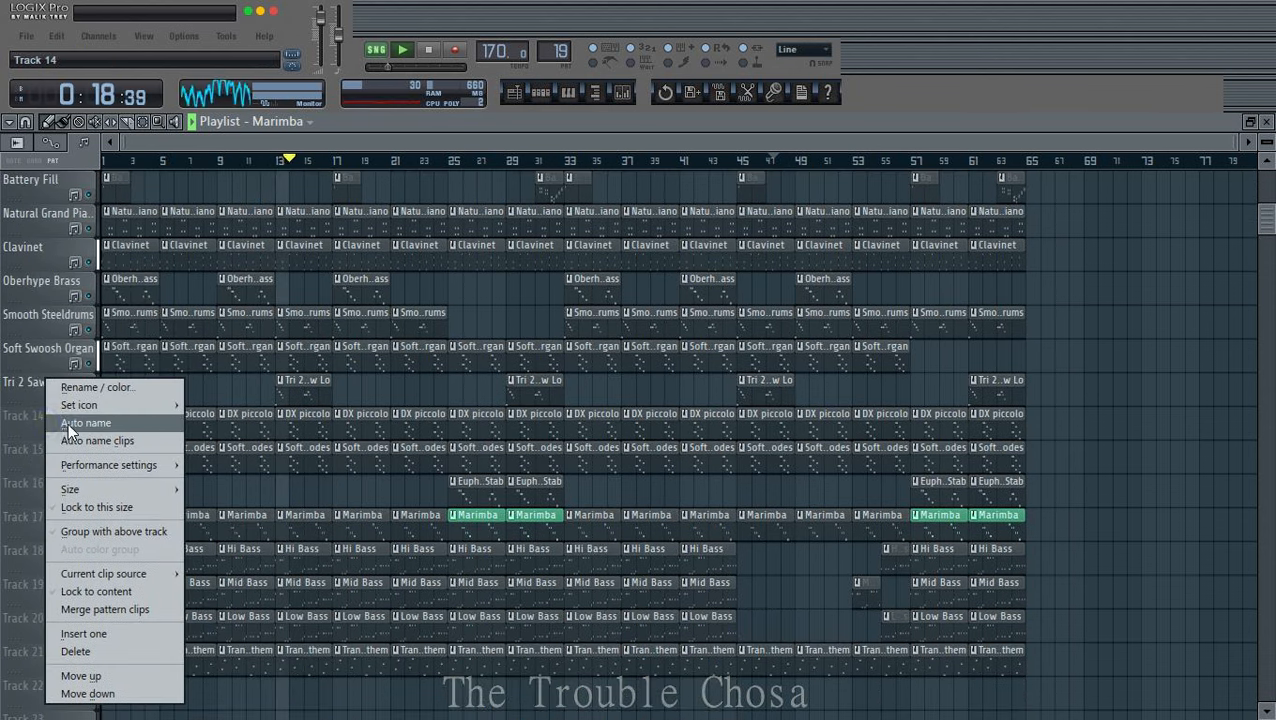
pyautogui.click(68, 423)
pyautogui.rightClick(44, 448)
pyautogui.click(68, 427)
pyautogui.rightClick(45, 475)
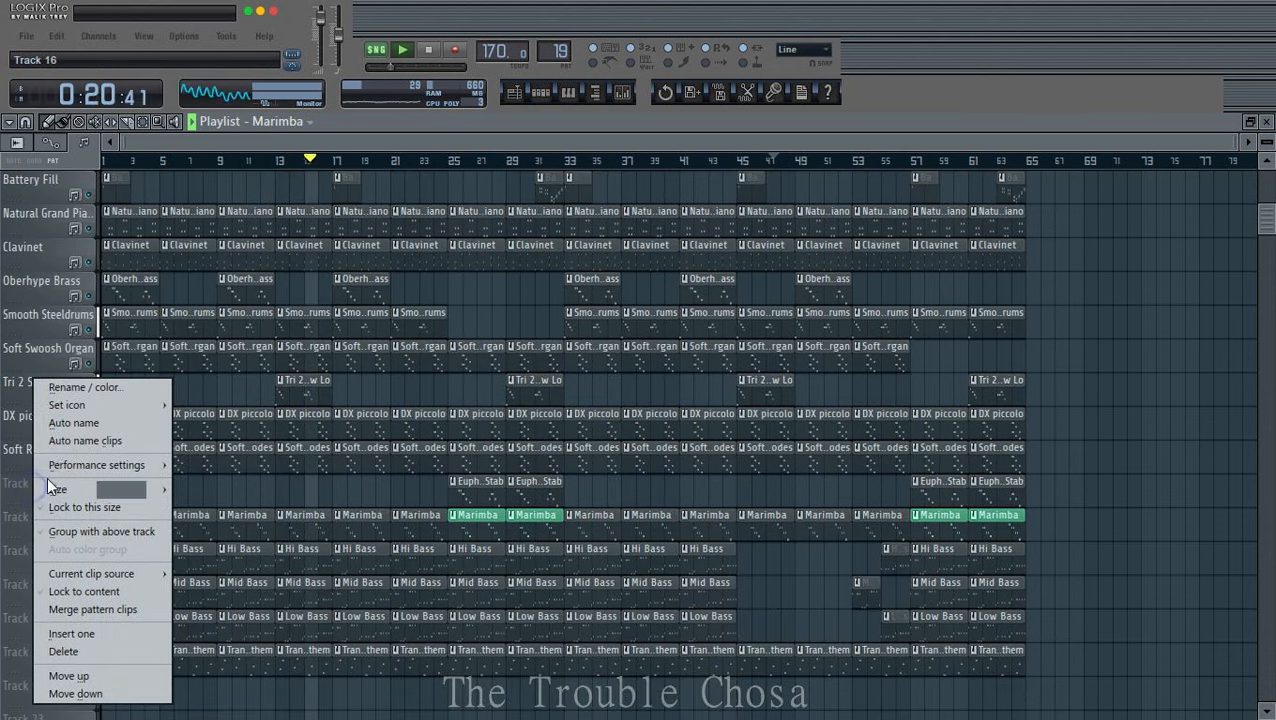
pyautogui.click(79, 426)
pyautogui.rightClick(51, 520)
pyautogui.click(75, 423)
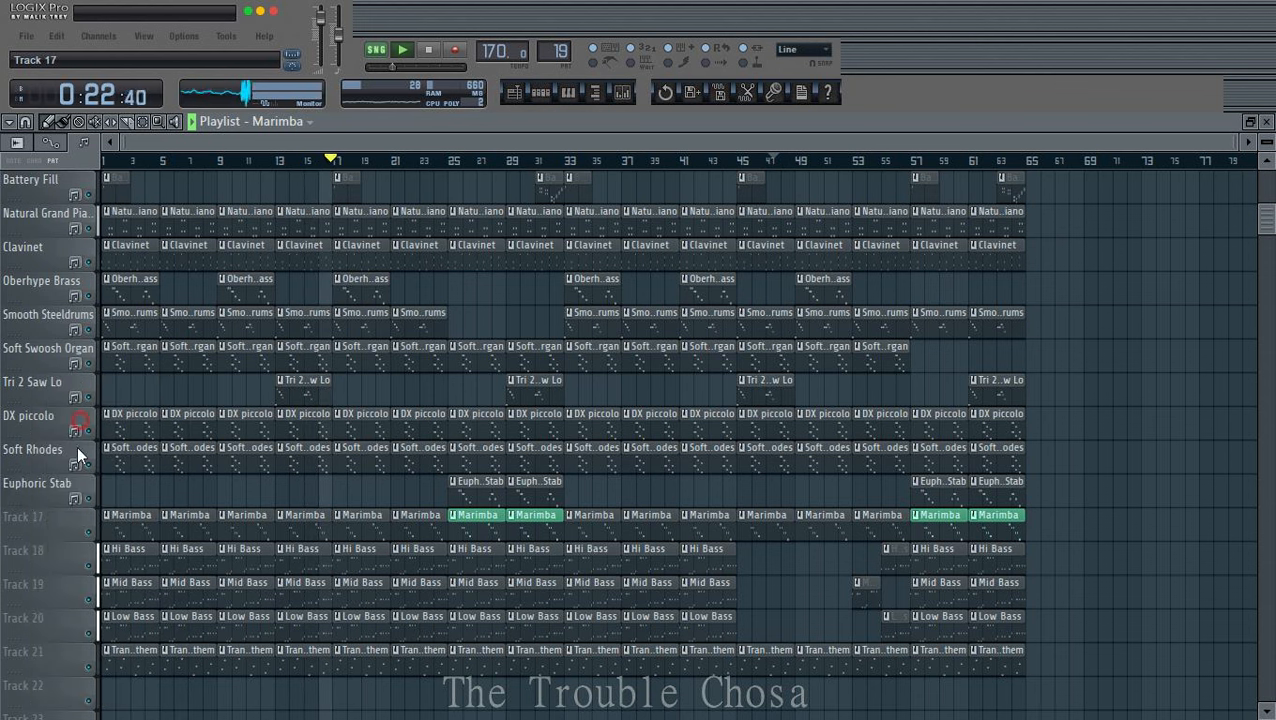
pyautogui.rightClick(42, 518)
pyautogui.click(66, 423)
# Step: Auto-name playlist tracks 18 to 21 after their Hi Bass, Mid Bass, Low Bass and Trance Anthem clips
pyautogui.rightClick(44, 550)
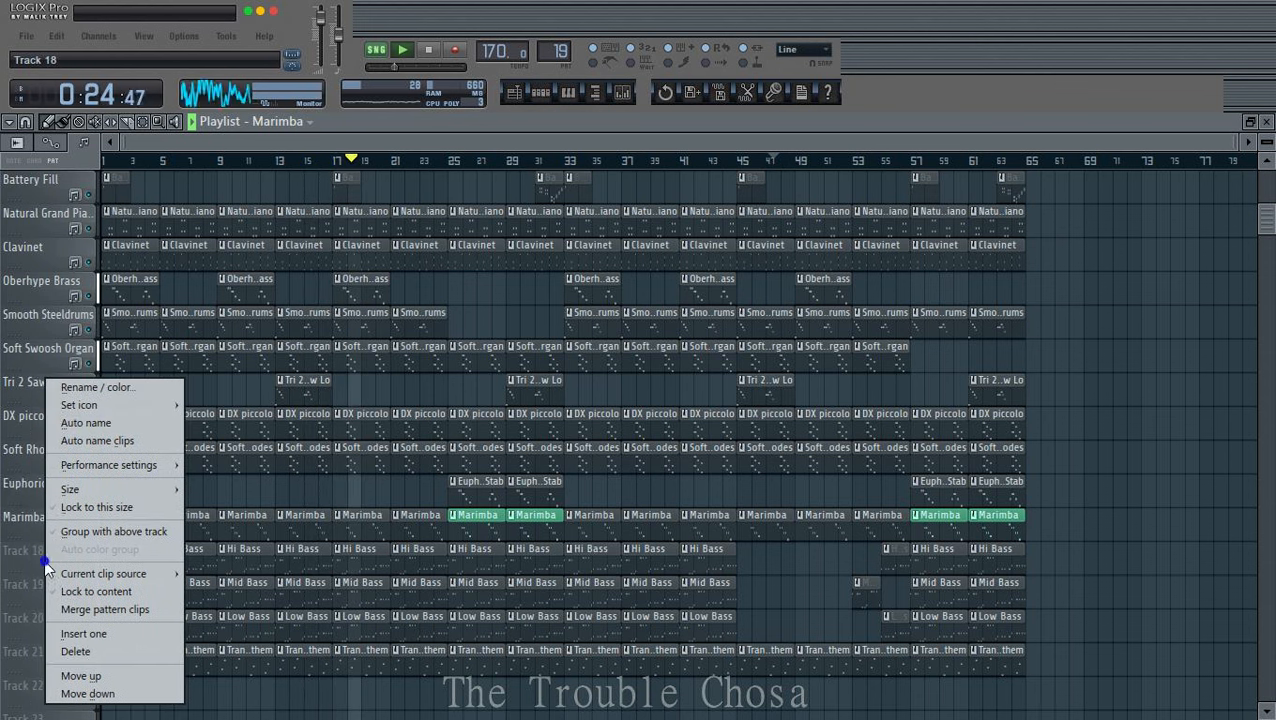
pyautogui.click(78, 424)
pyautogui.rightClick(44, 584)
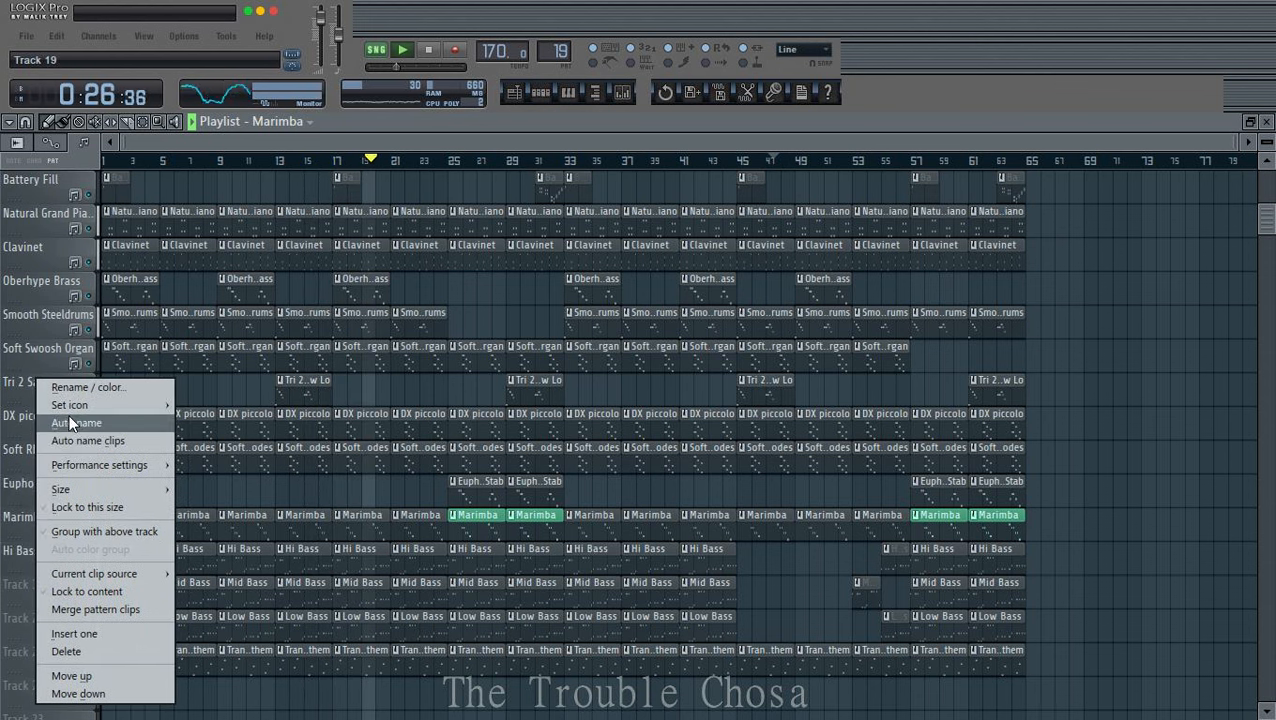
pyautogui.click(78, 423)
pyautogui.rightClick(37, 615)
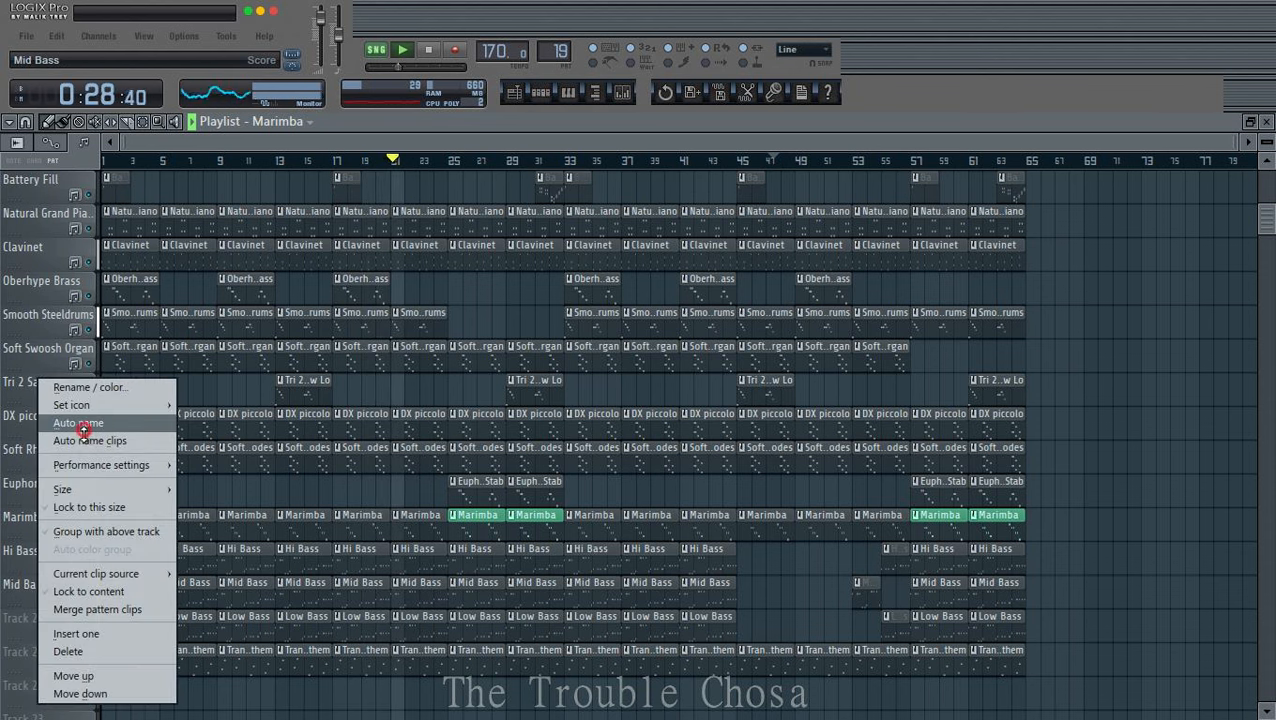
pyautogui.click(83, 423)
pyautogui.rightClick(47, 628)
pyautogui.click(86, 423)
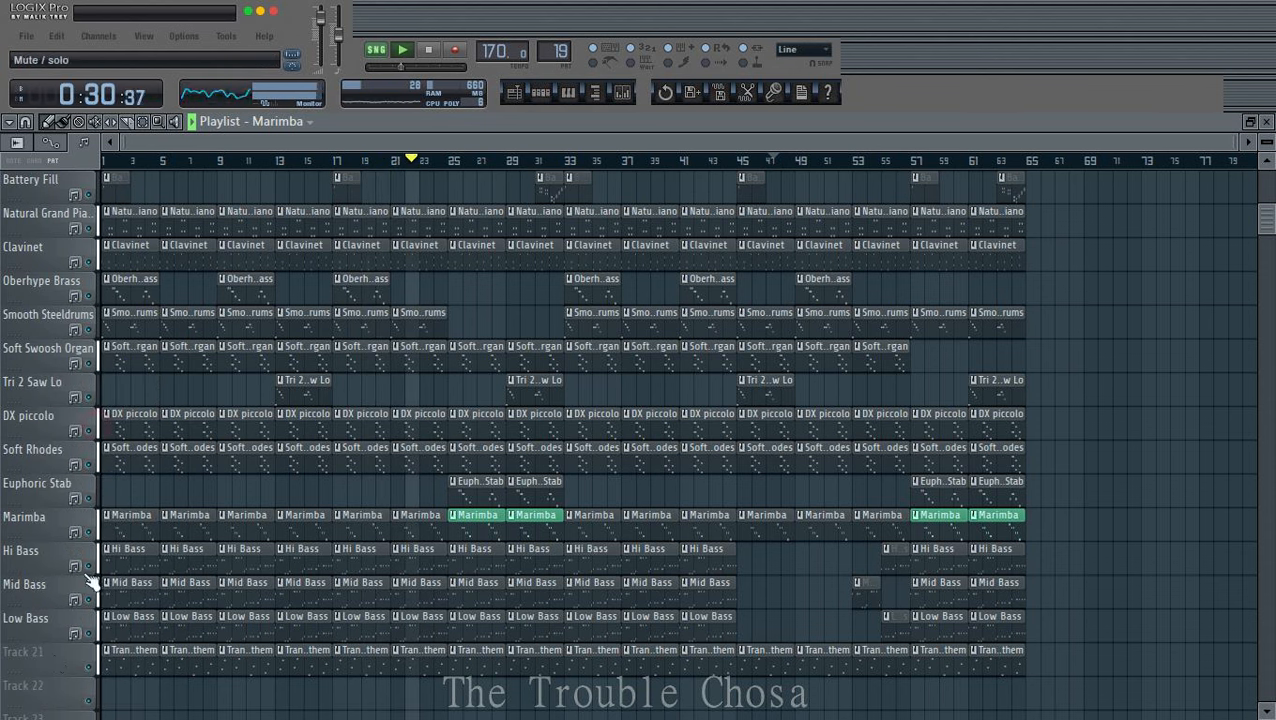
pyautogui.rightClick(55, 655)
pyautogui.click(100, 423)
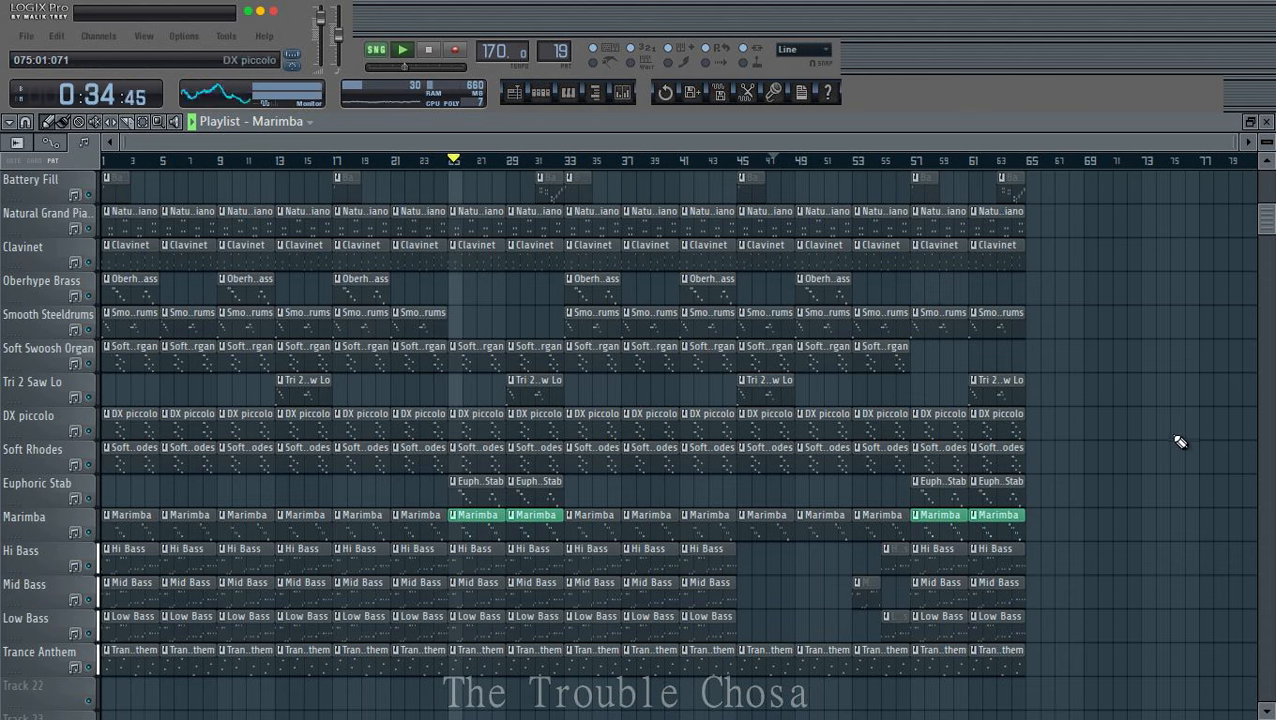
# Step: Mute the Trance Anthem track and delete its clips from bar 21 through bar 41 and at bars 57 and 61
pyautogui.scroll(3, 1178, 442)
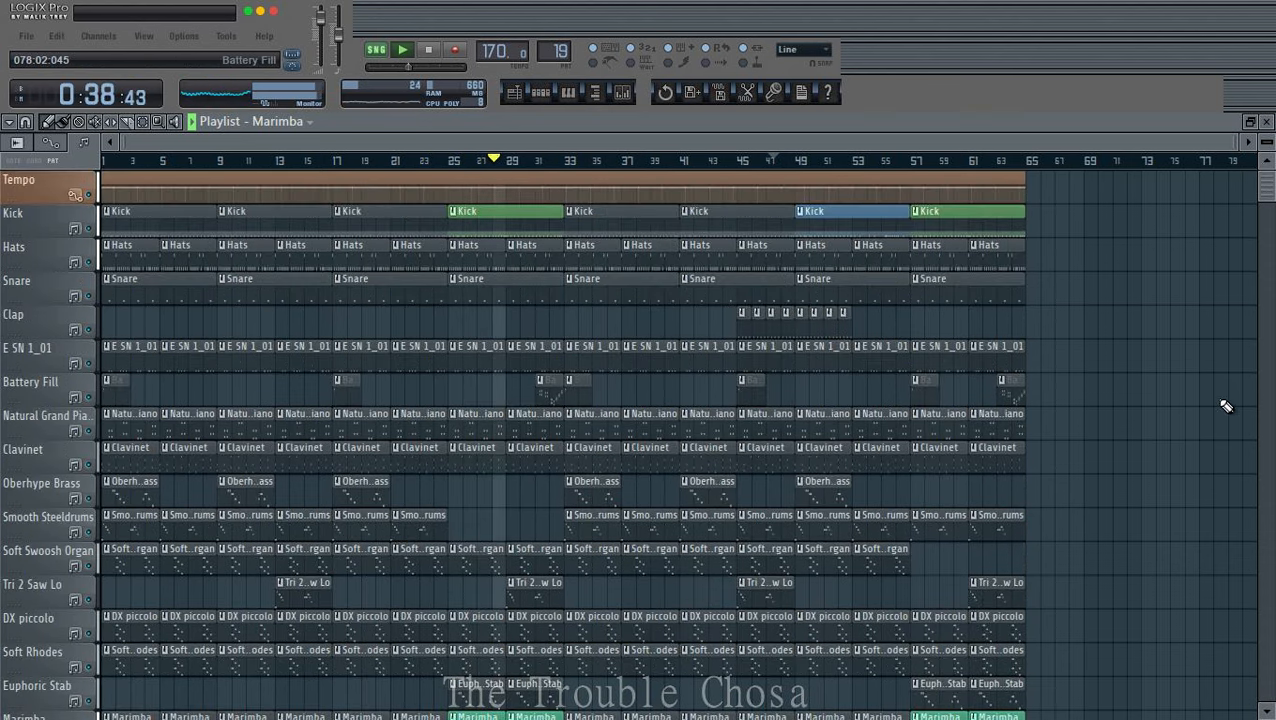
pyautogui.scroll(-3, 1183, 430)
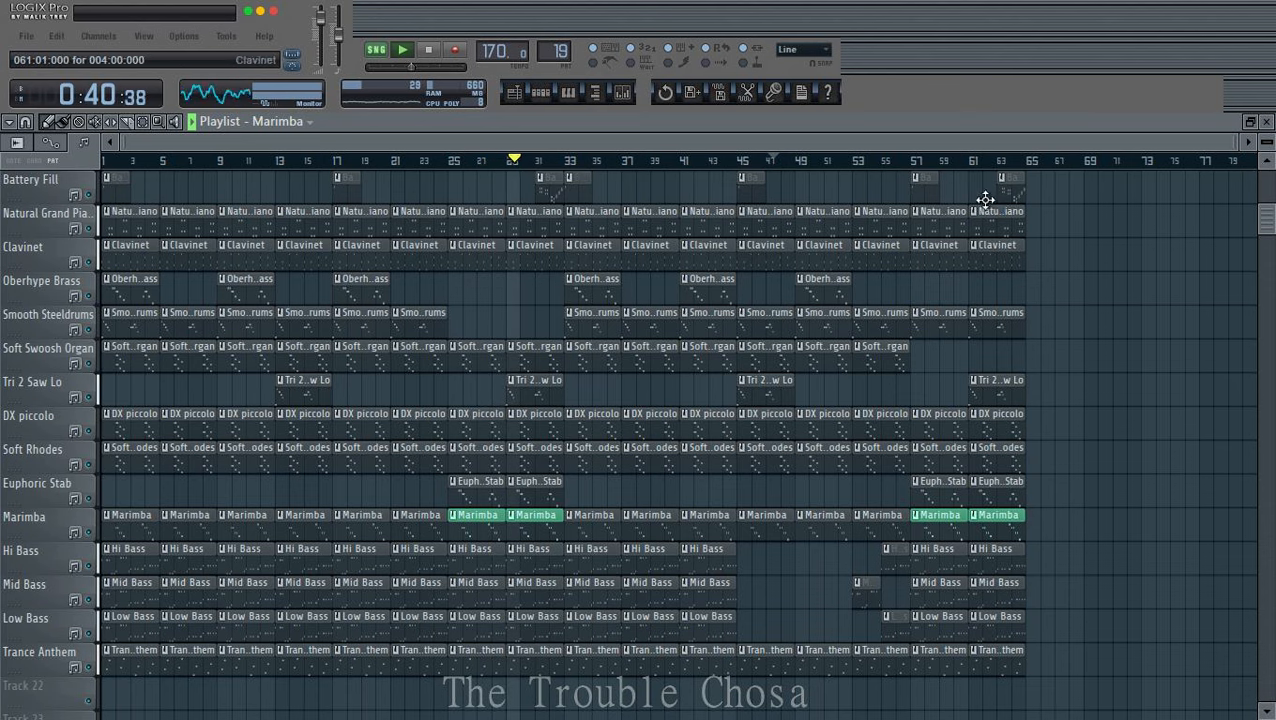
pyautogui.moveTo(992, 145); pyautogui.dragTo(1147, 162)
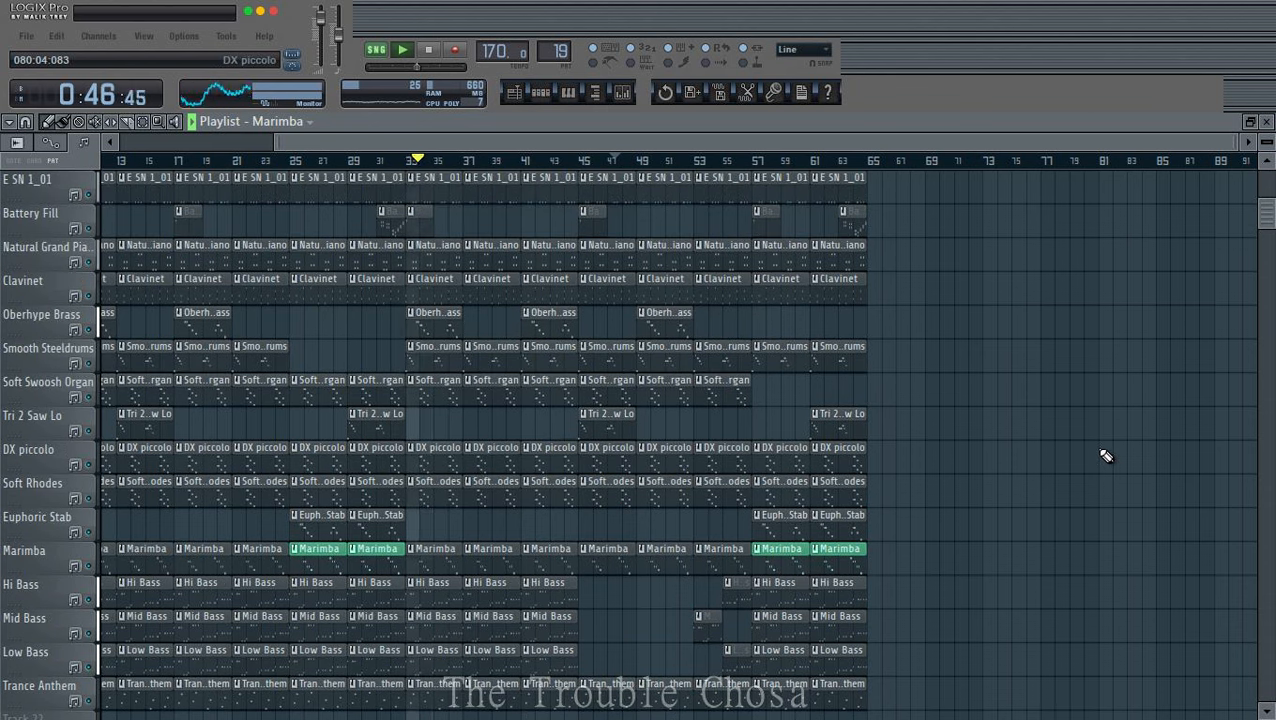
pyautogui.scroll(2, 1104, 458)
pyautogui.scroll(2, 1106, 456)
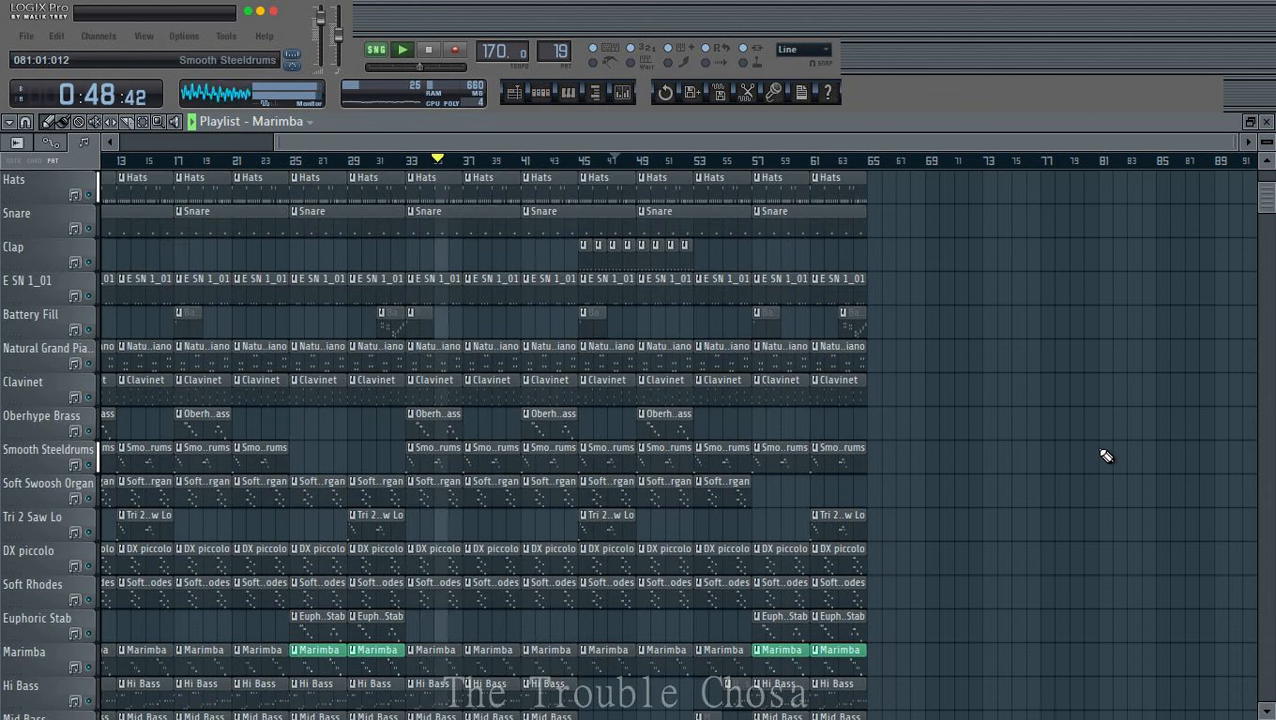
pyautogui.scroll(1, 1106, 456)
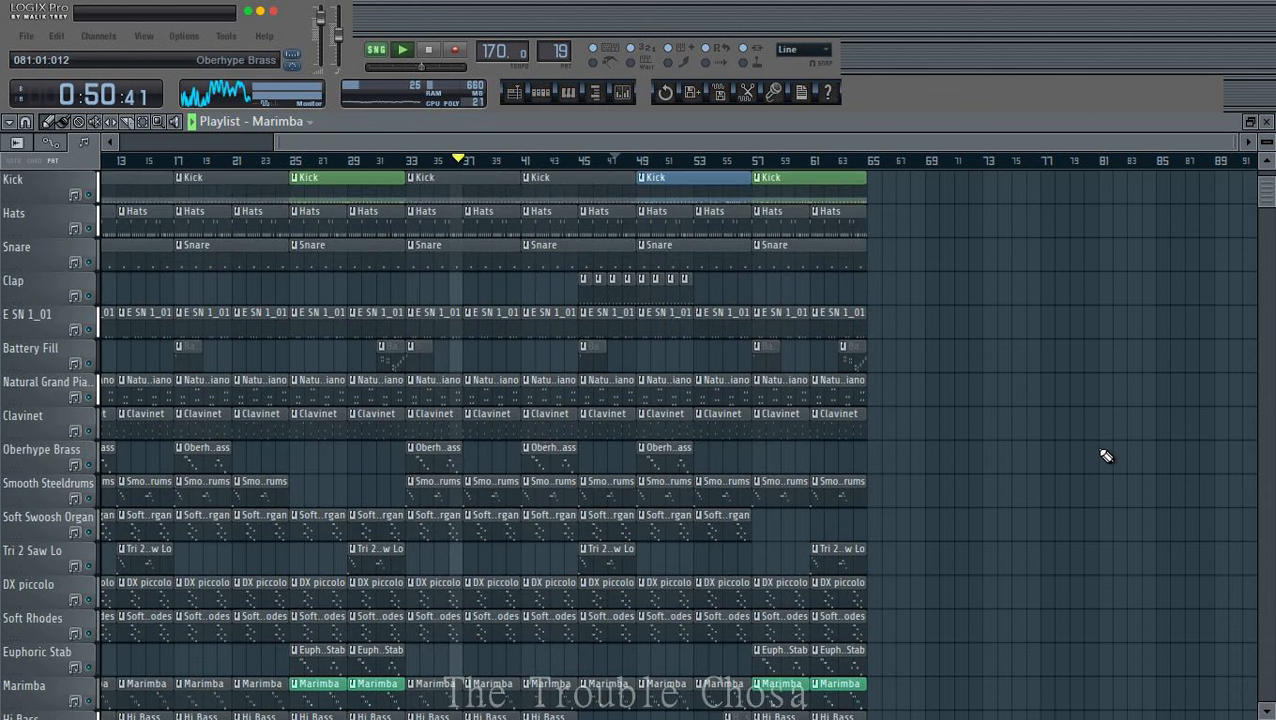
pyautogui.scroll(-10, 1106, 456)
pyautogui.click(85, 500)
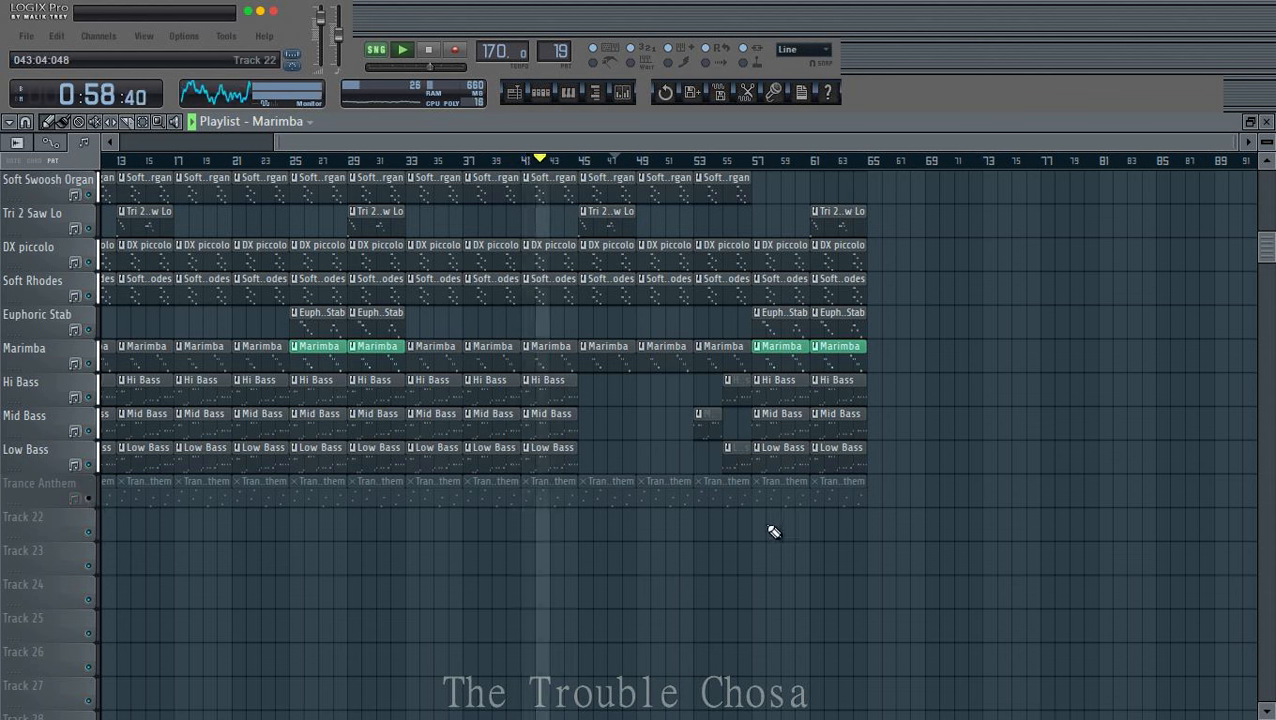
pyautogui.rightClick(768, 496)
pyautogui.rightClick(544, 495)
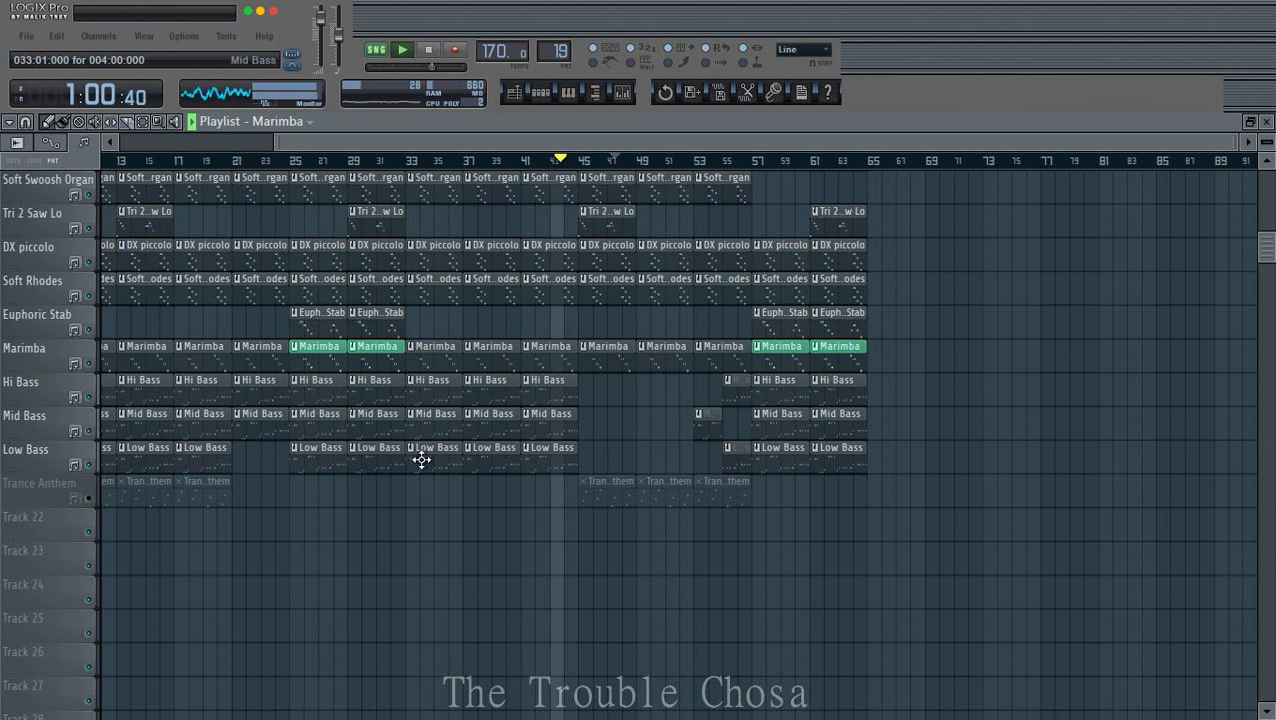
# Step: Pick up the Low Bass pattern and place a clip back at bar 21 on the Low Bass track
pyautogui.click(195, 461)
pyautogui.click(240, 458)
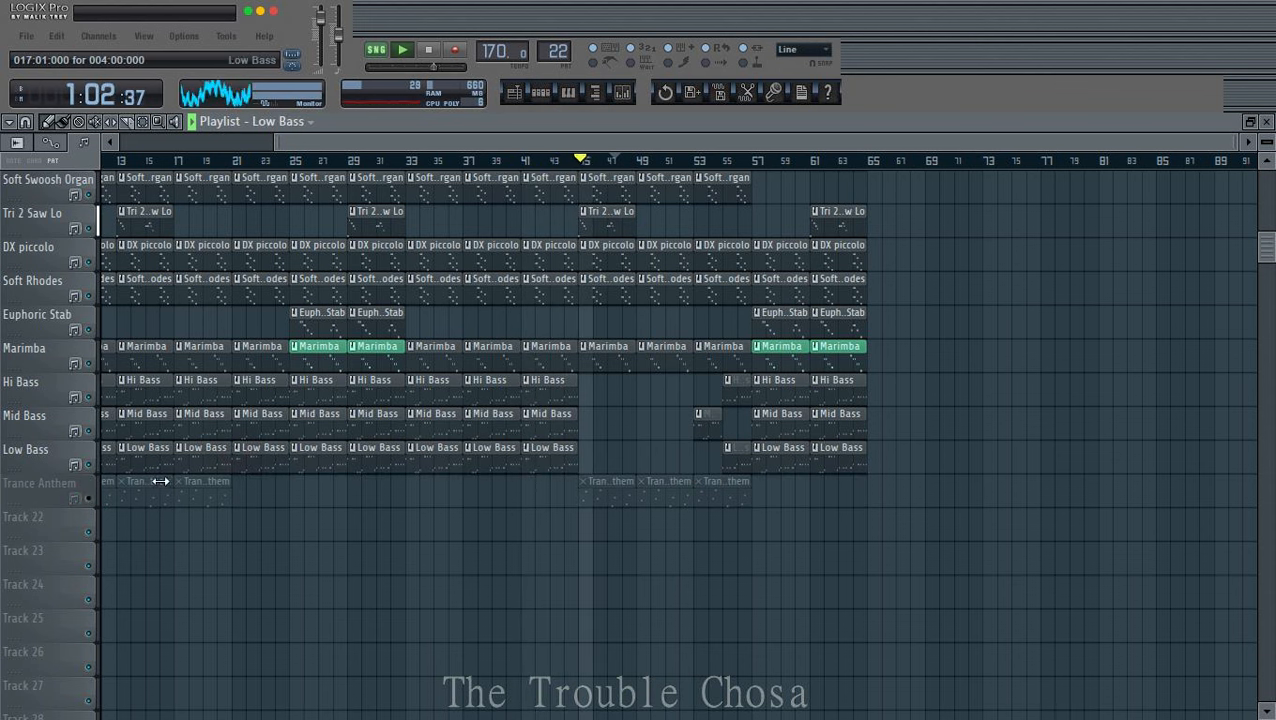
# Step: Unmute the Trance Anthem track and delete its clips from bar 1 through bar 17
pyautogui.click(88, 506)
pyautogui.hscroll(-4, 359, 166)
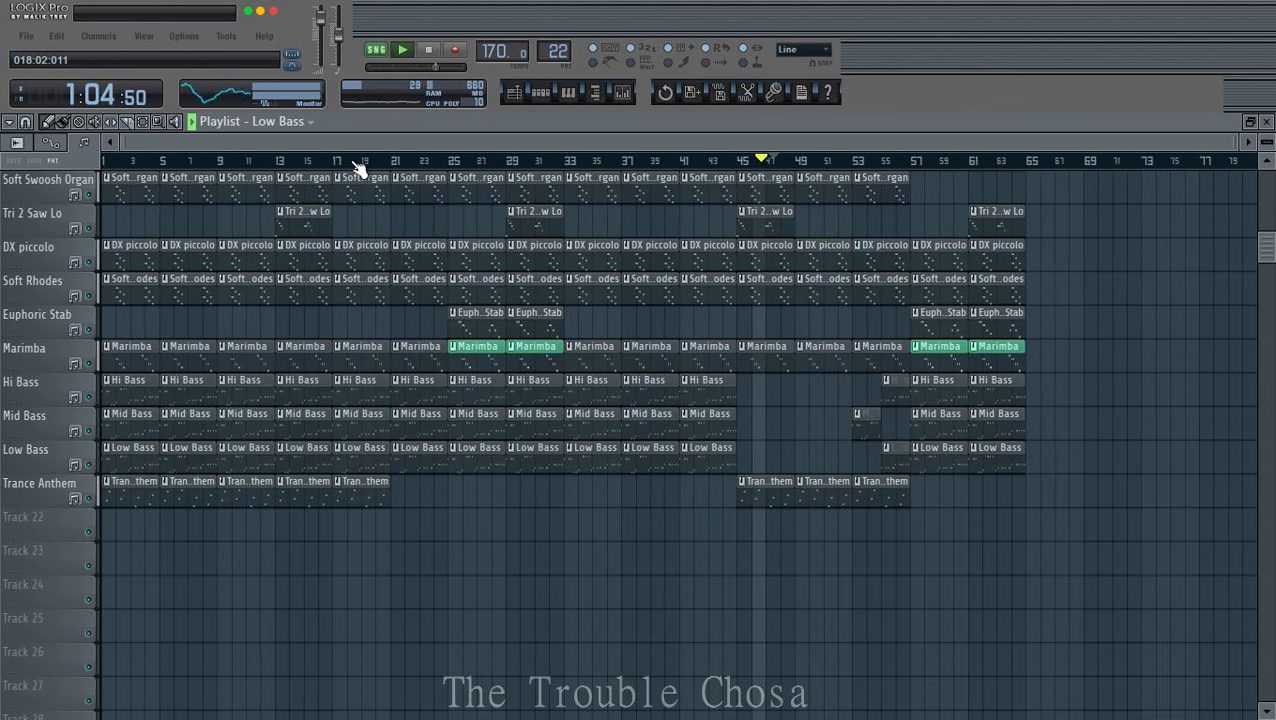
pyautogui.rightClick(372, 503)
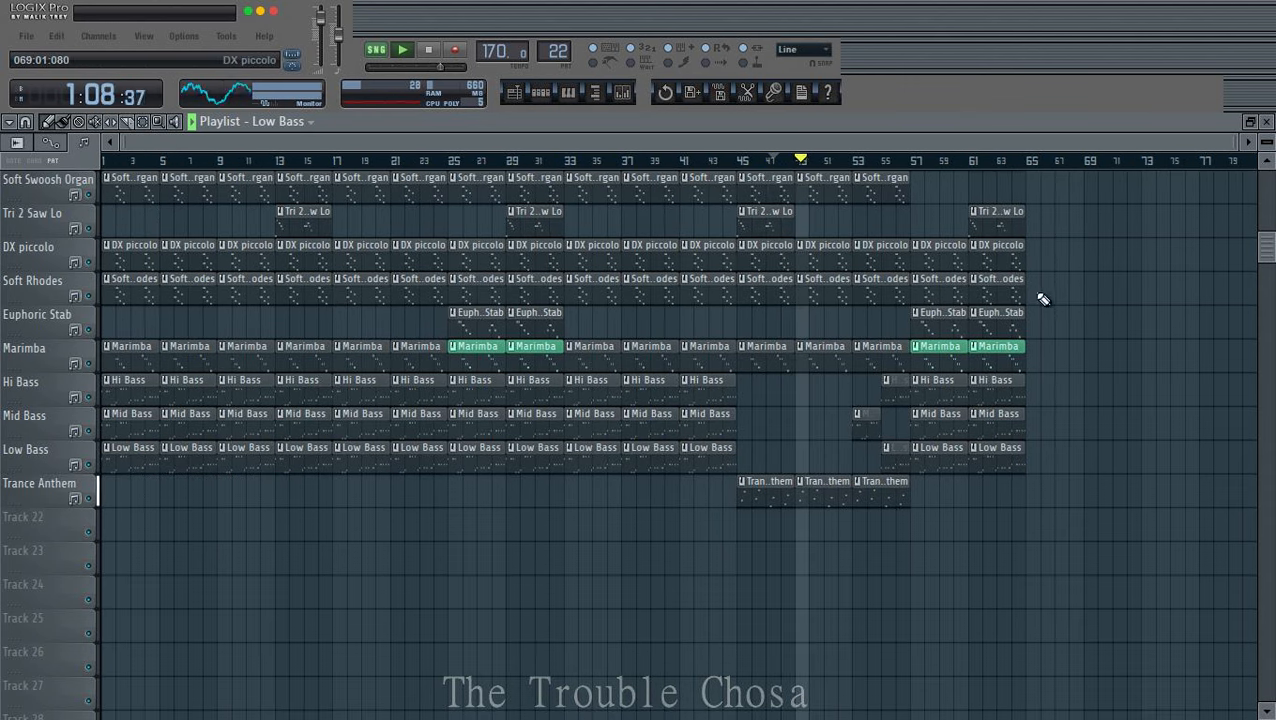
# Step: Review all tracks of the arrangement during playback, looking closely at bars 45 to 65
pyautogui.scroll(4, 1129, 347)
pyautogui.scroll(-3, 1128, 345)
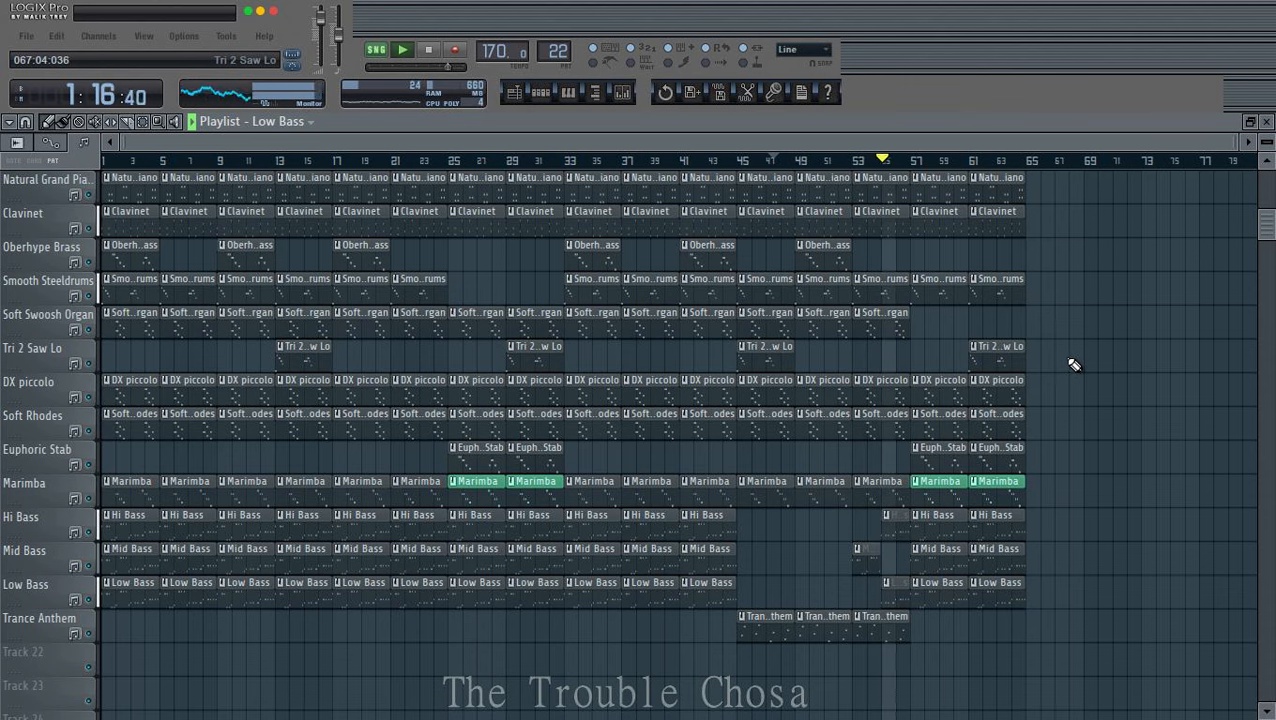
pyautogui.scroll(7, 1073, 364)
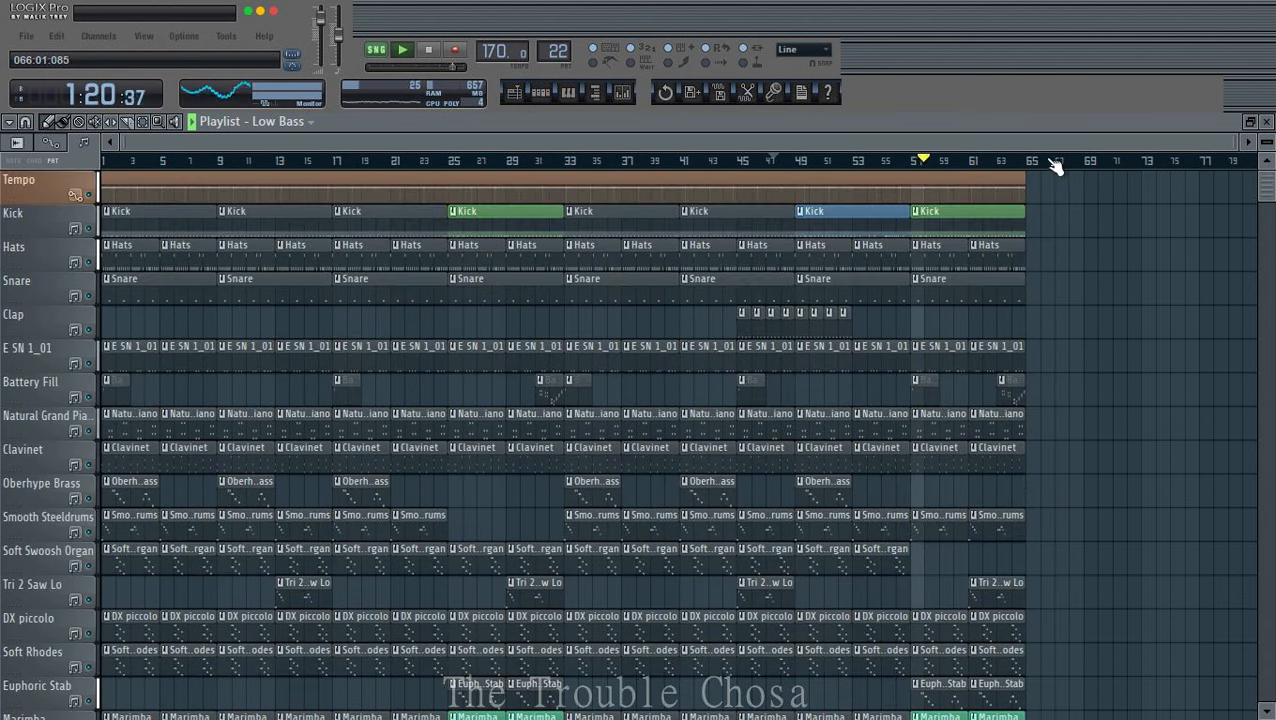
pyautogui.scroll(3, 1055, 166)
pyautogui.scroll(2, 507, 172)
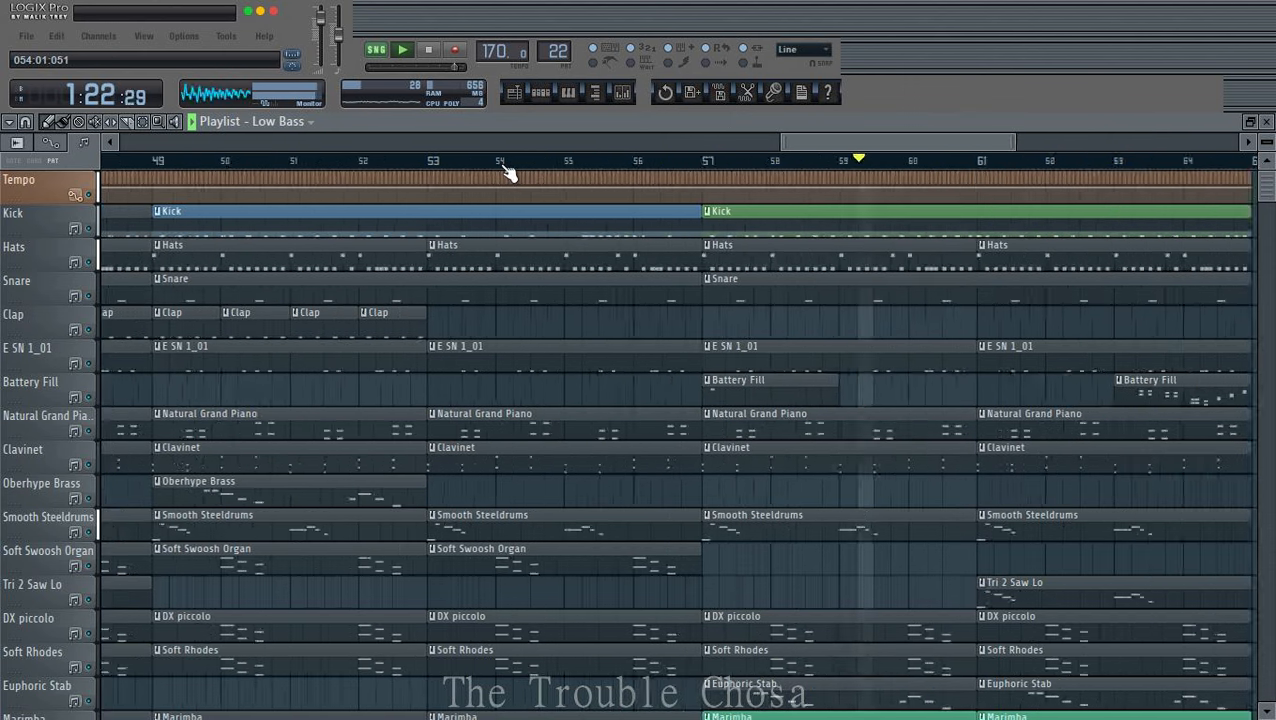
pyautogui.scroll(-2, 507, 172)
pyautogui.scroll(-6, 649, 407)
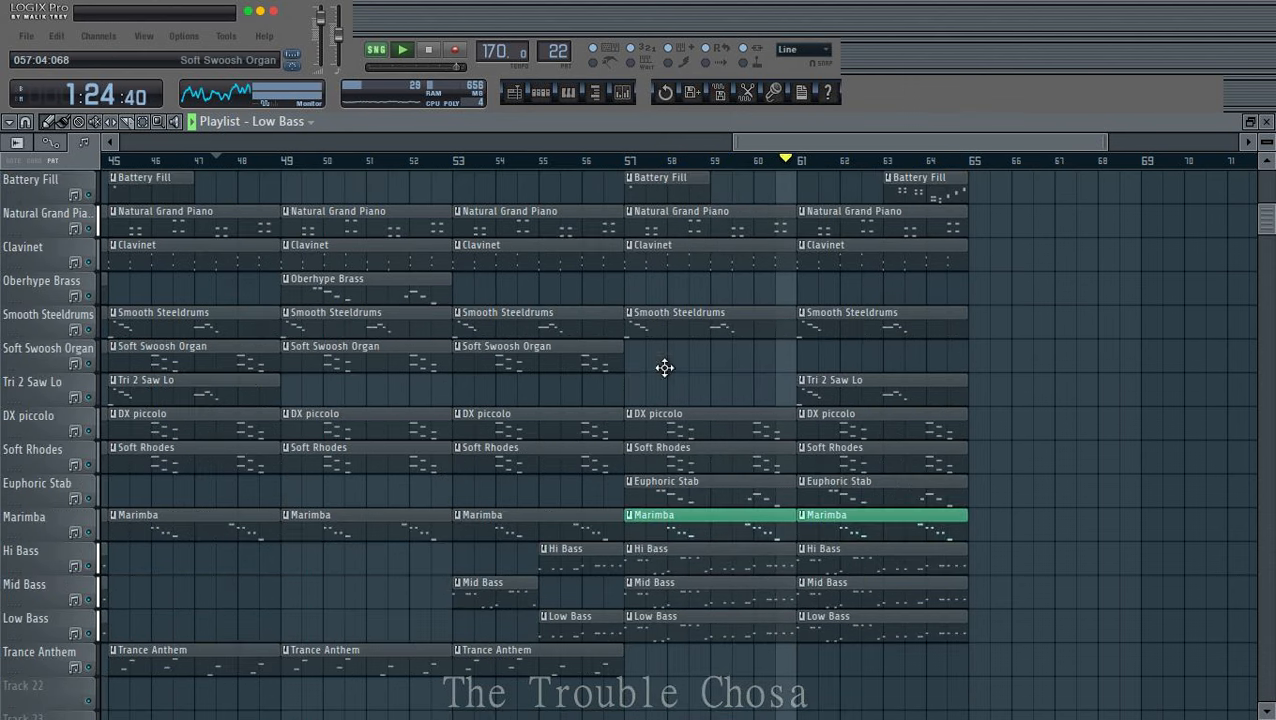
pyautogui.scroll(6, 665, 367)
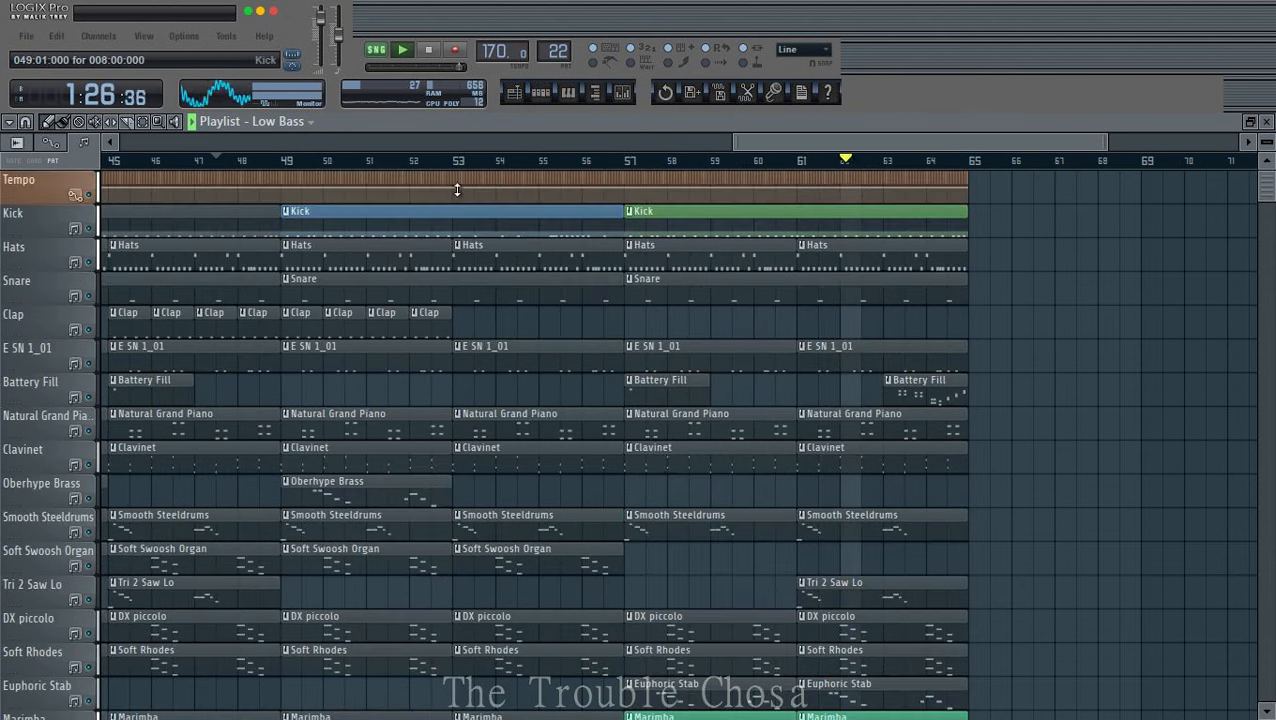
# Step: Place a Battery Fill clip early in bar 53 on its track and trim it down to a short hit
pyautogui.scroll(3, 500, 174)
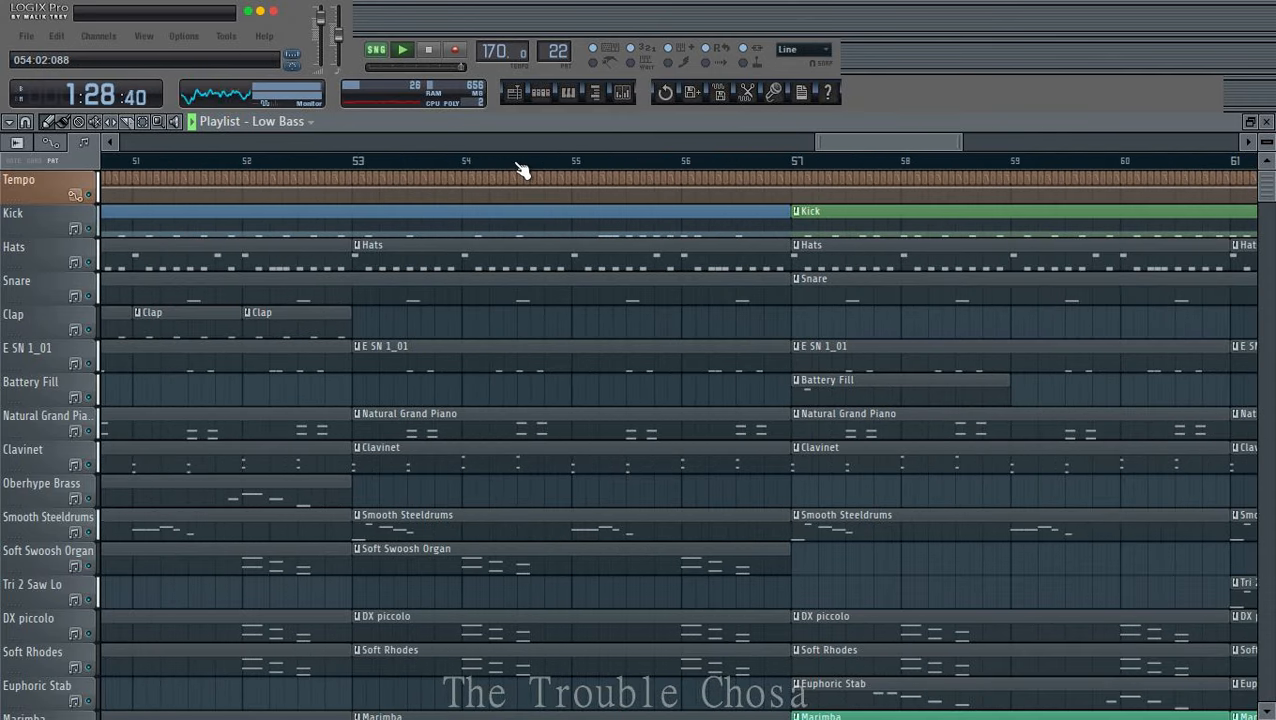
pyautogui.scroll(2, 521, 166)
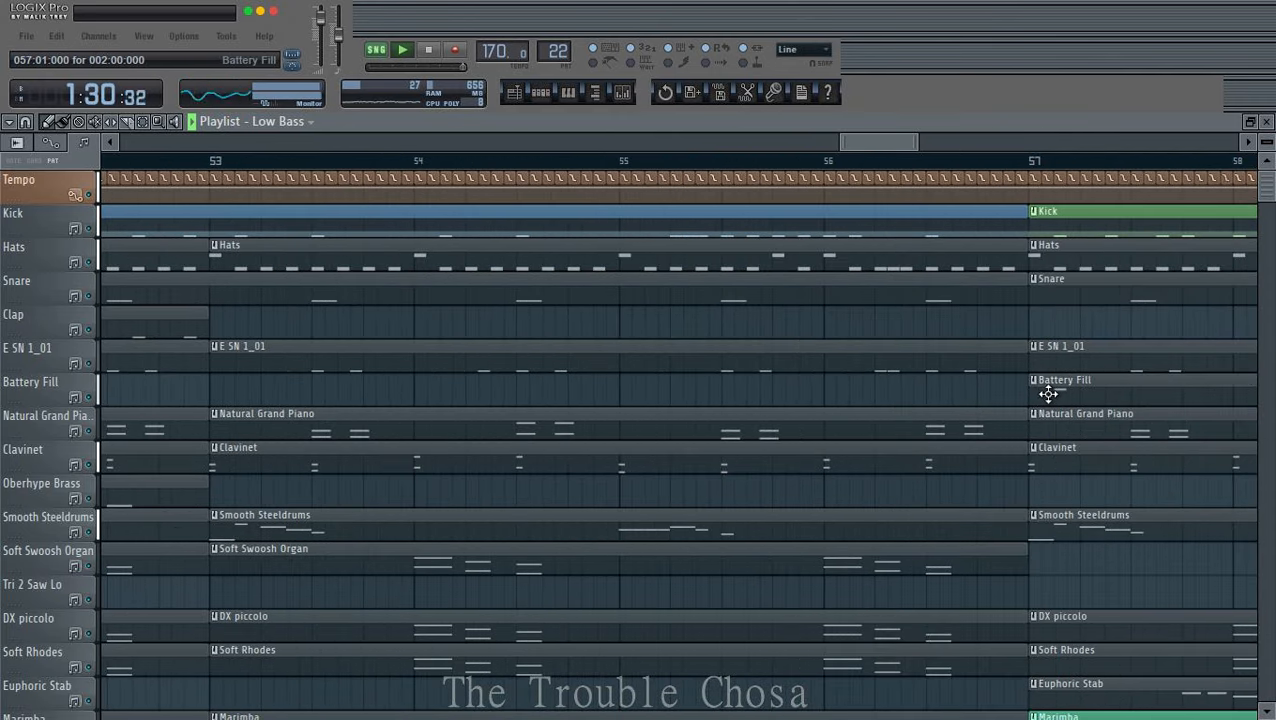
pyautogui.click(236, 382)
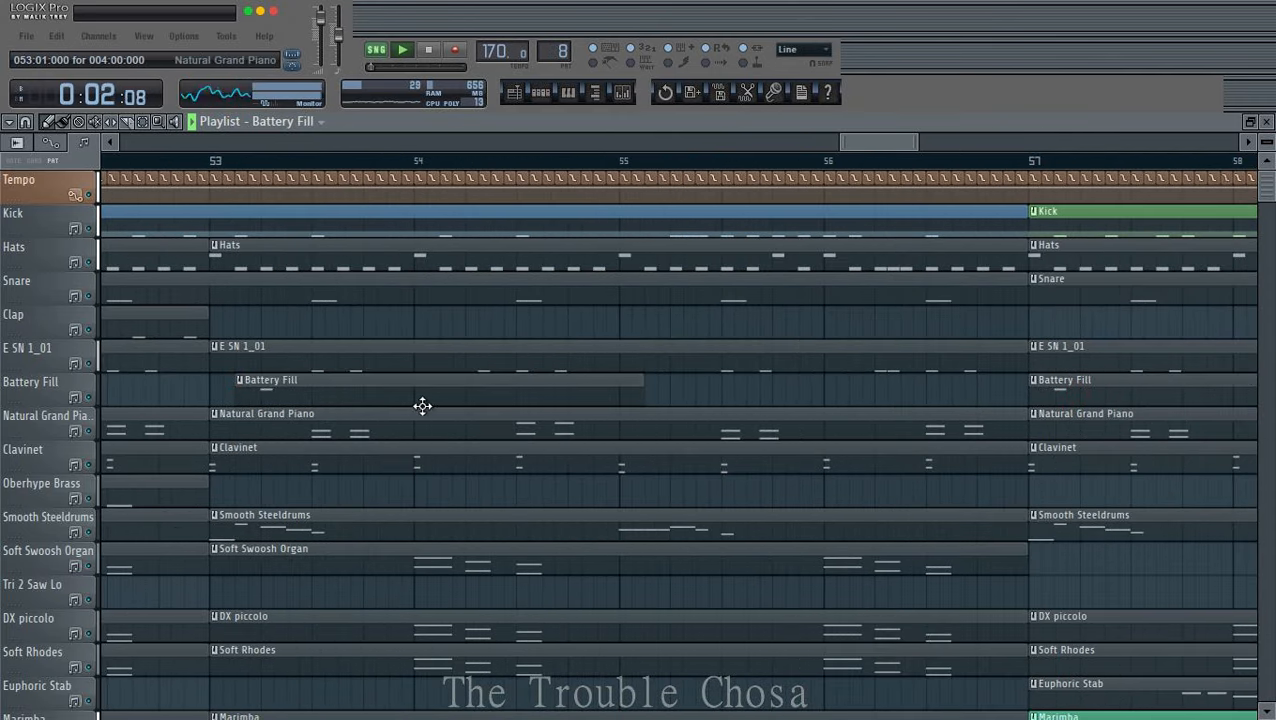
pyautogui.moveTo(422, 405); pyautogui.dragTo(397, 403)
pyautogui.moveTo(613, 392); pyautogui.dragTo(260, 400)
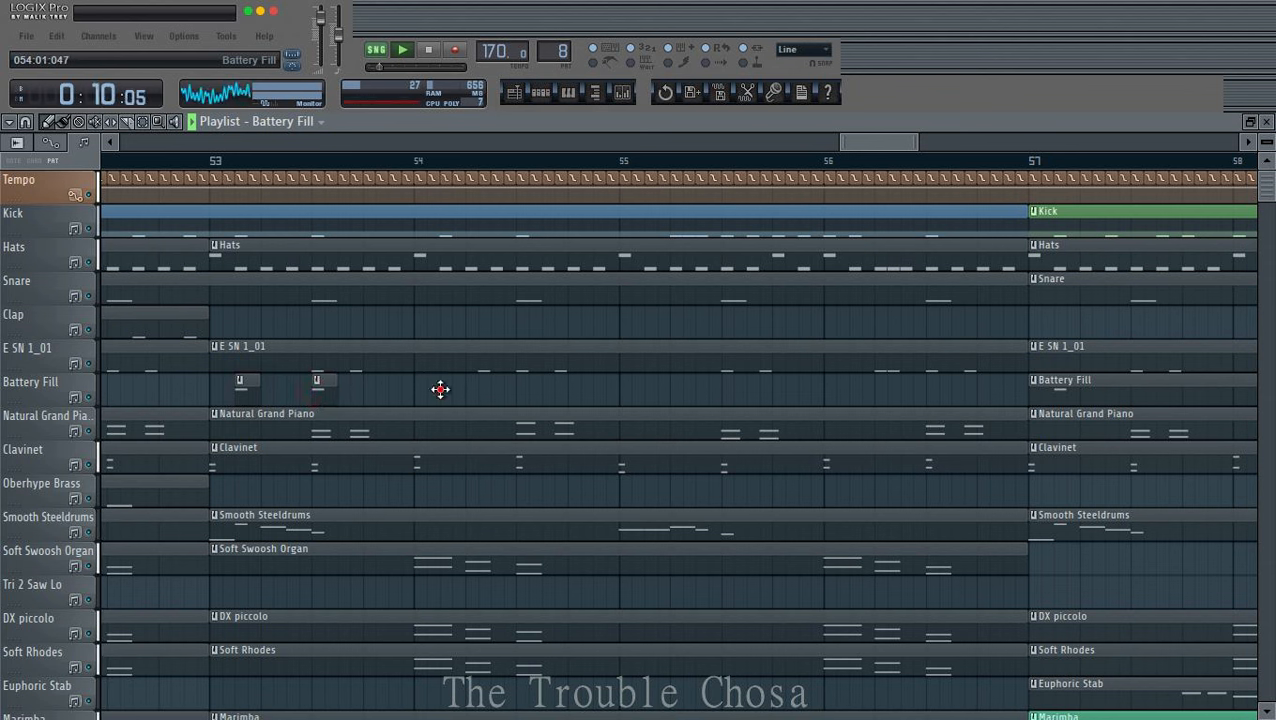
# Step: Add short Battery Fill hits, two in bar 54 and two in bar 56
pyautogui.click(440, 389)
pyautogui.click(519, 388)
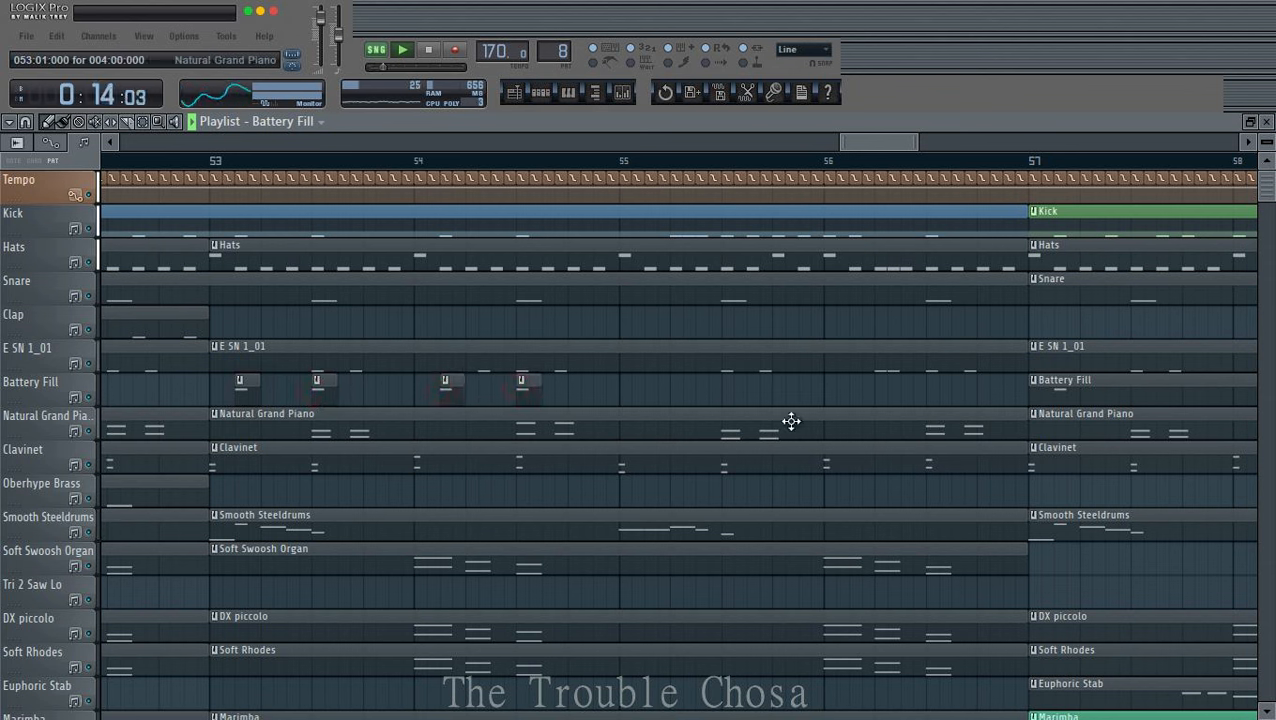
pyautogui.click(852, 389)
pyautogui.click(931, 389)
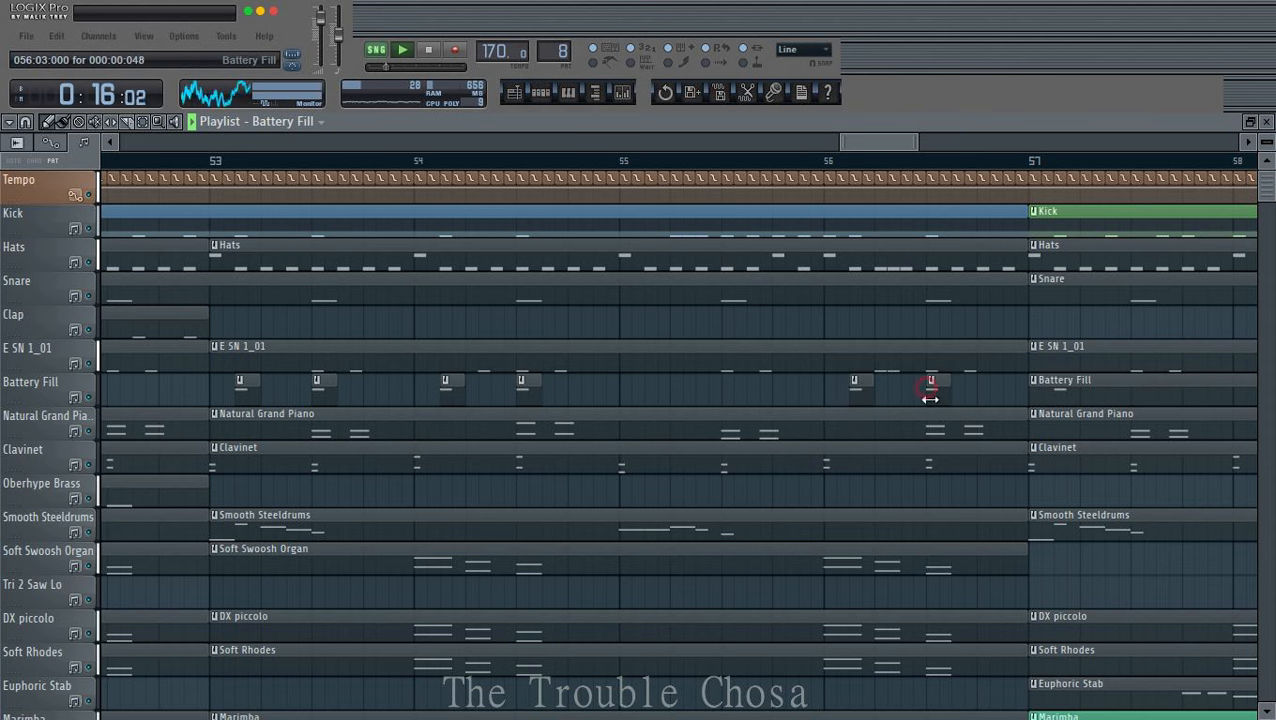
# Step: Play back from bar 53, and delete the first short Battery Fill hit in bar 54 and the last one in bar 56
pyautogui.click(188, 162)
pyautogui.scroll(-10, 199, 160)
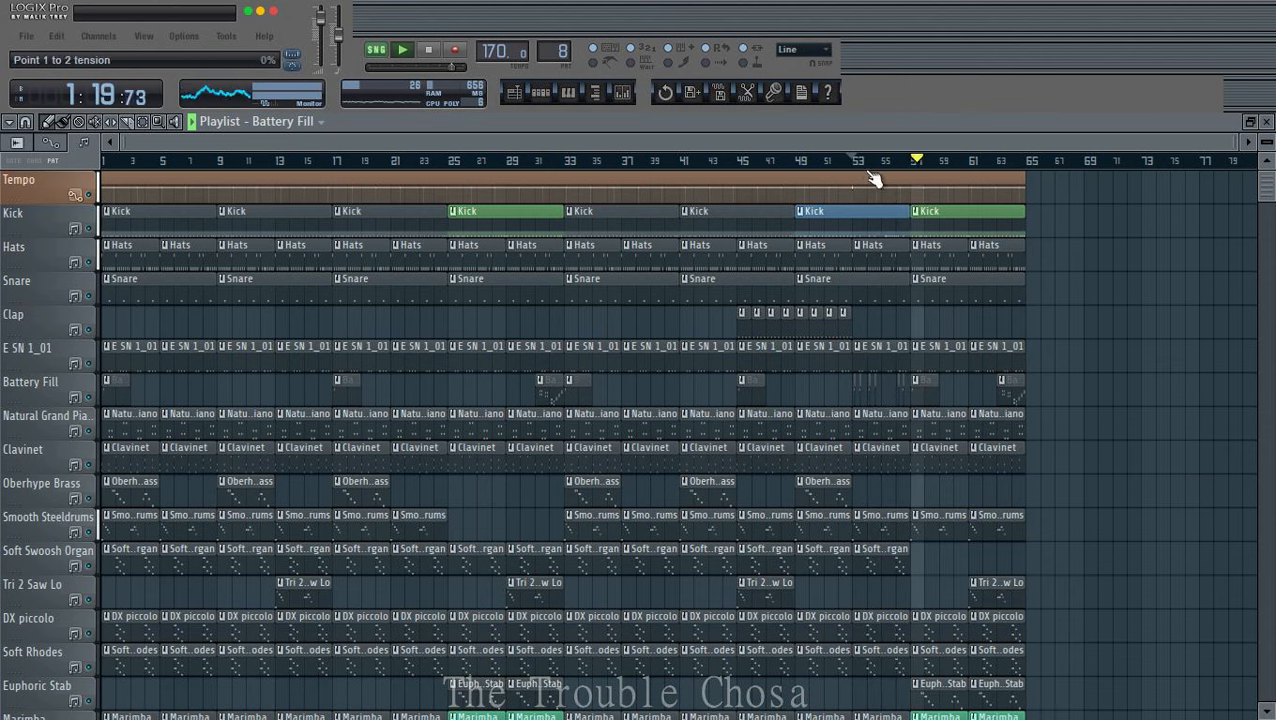
pyautogui.scroll(5, 911, 162)
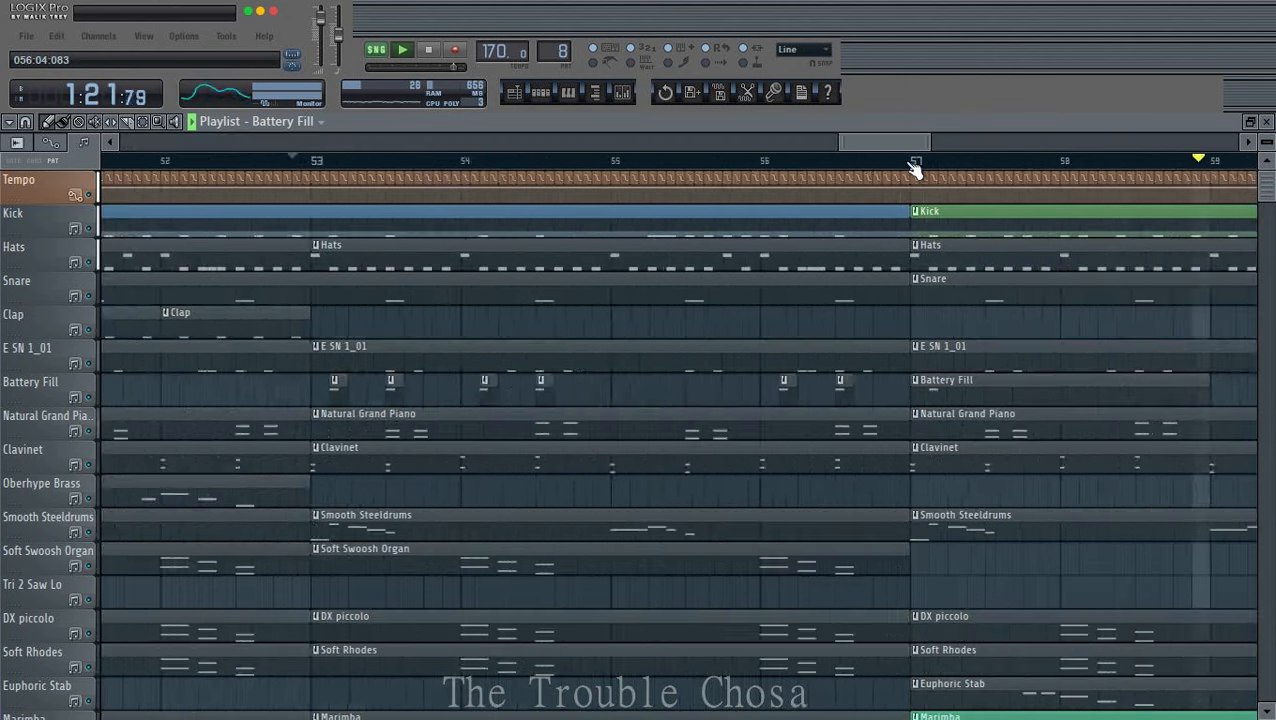
pyautogui.rightClick(822, 378)
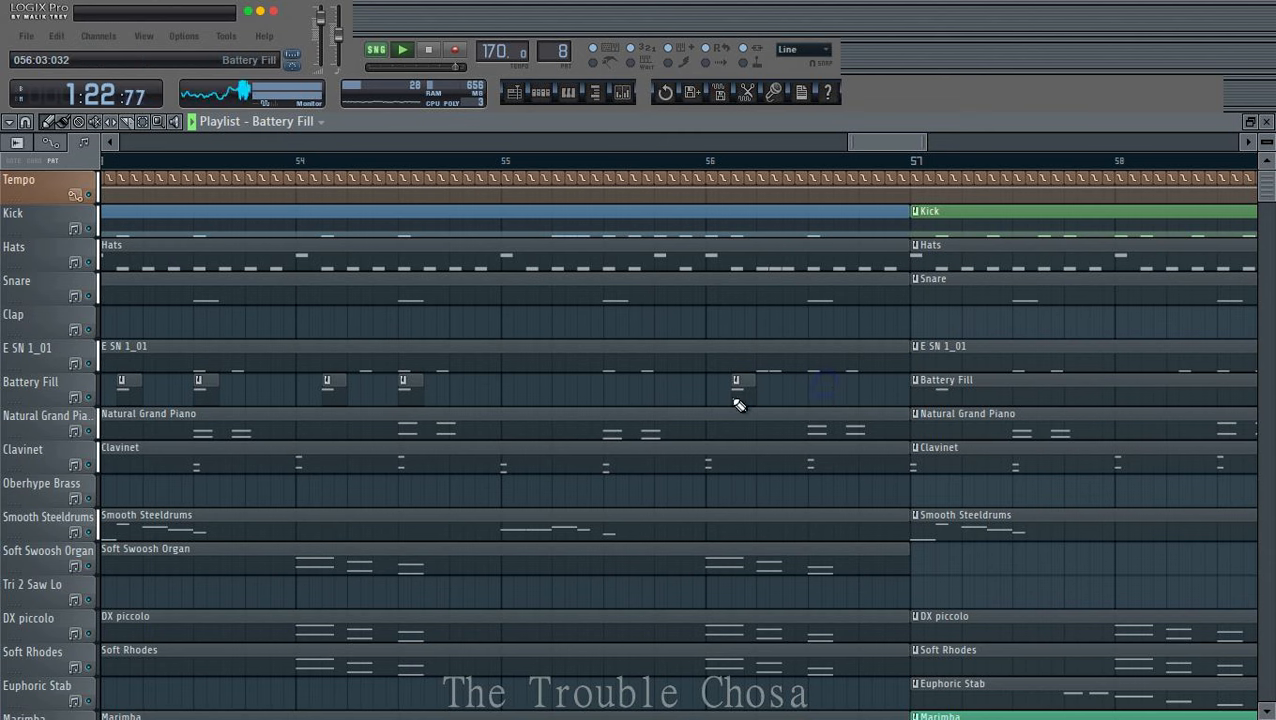
pyautogui.rightClick(342, 389)
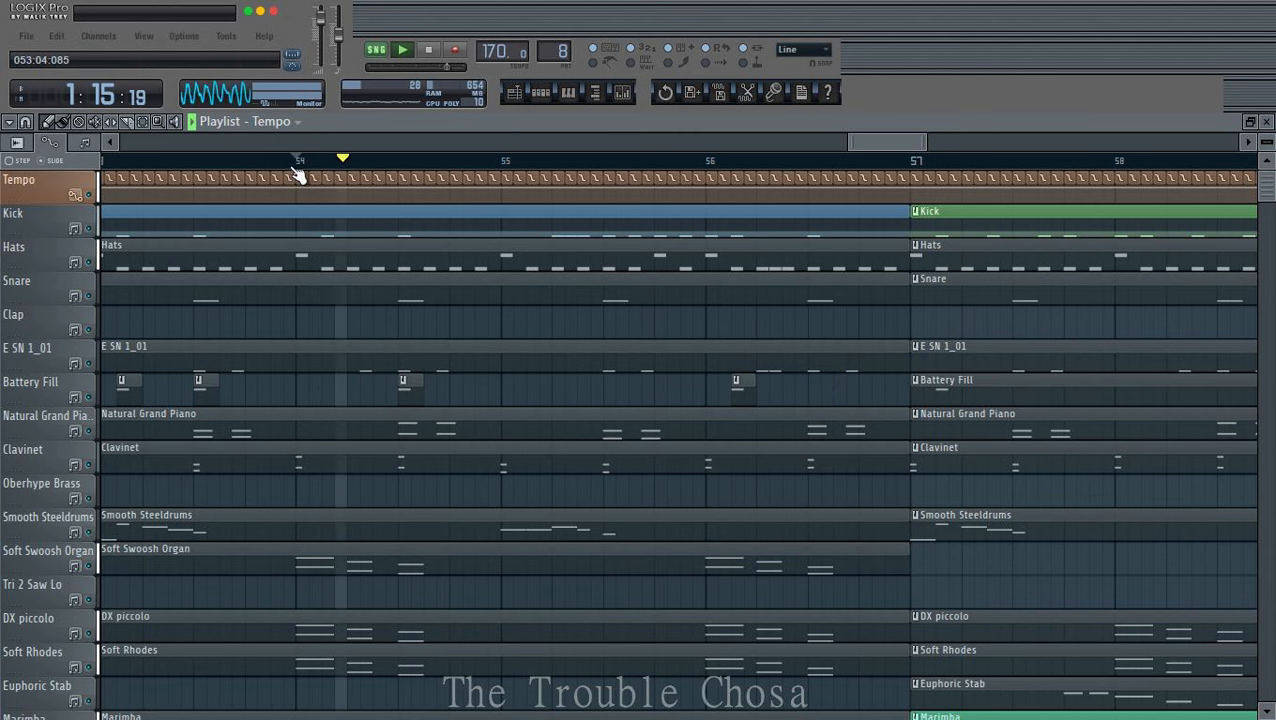
# Step: Copy the two-bar Battery Fill clip from bar 63 to bar 55 and make the copy unique
pyautogui.scroll(-5, 298, 175)
pyautogui.scroll(-6, 298, 175)
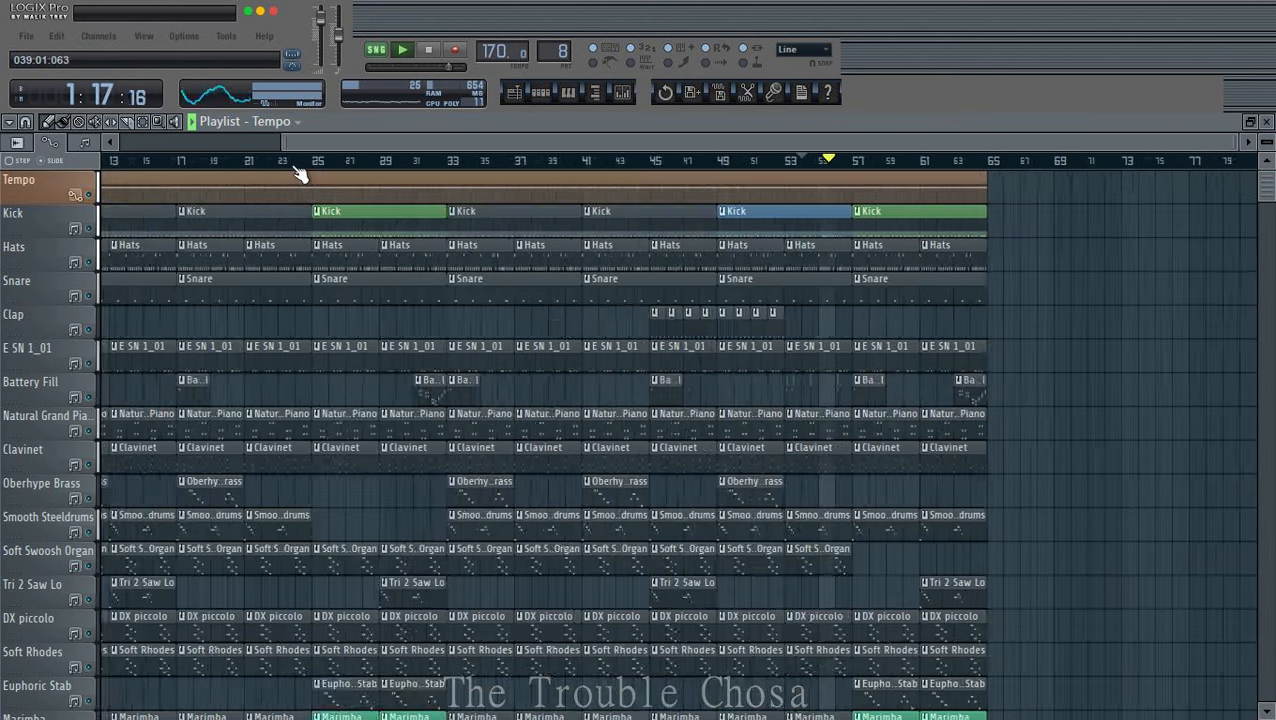
pyautogui.scroll(8, 1003, 171)
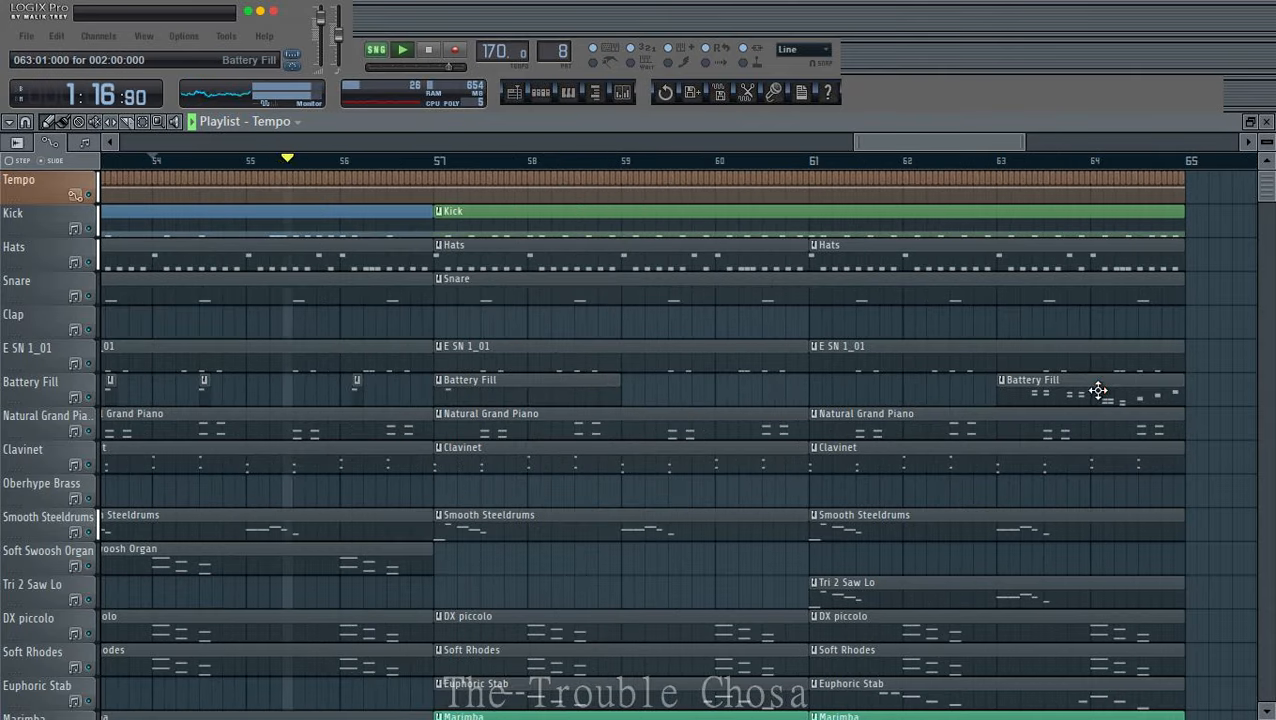
pyautogui.click(1098, 390)
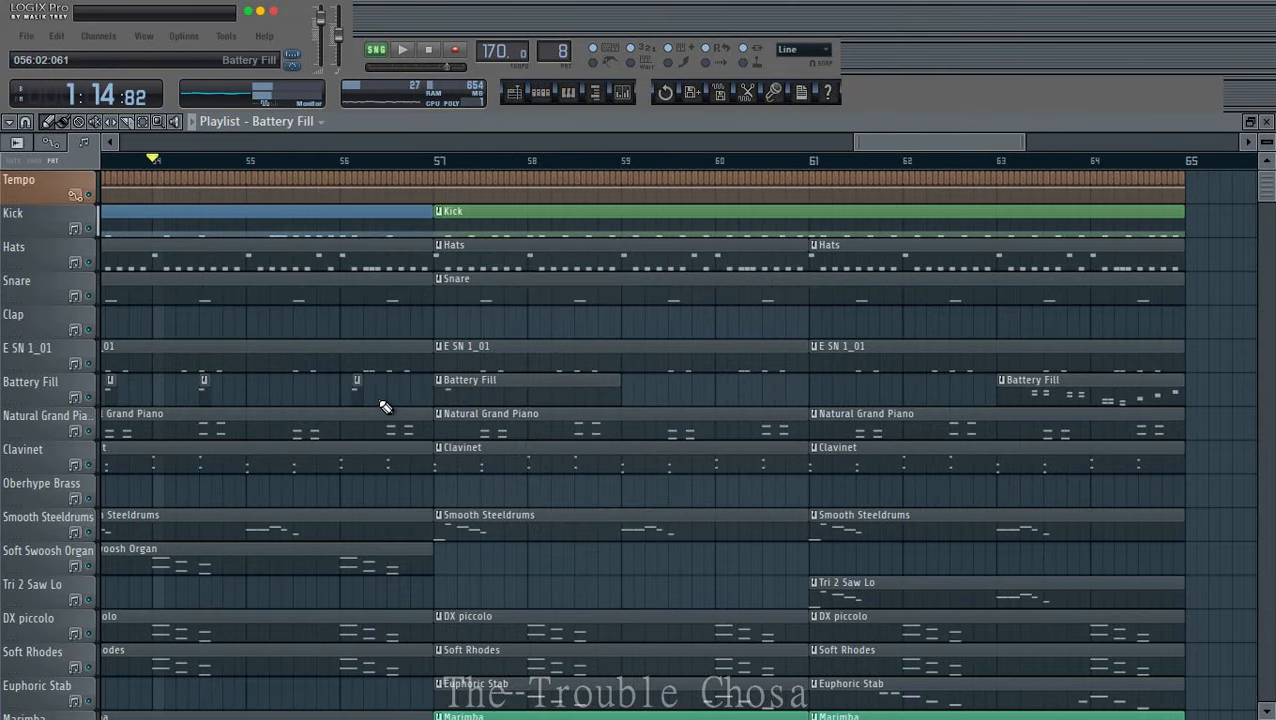
pyautogui.click(252, 394)
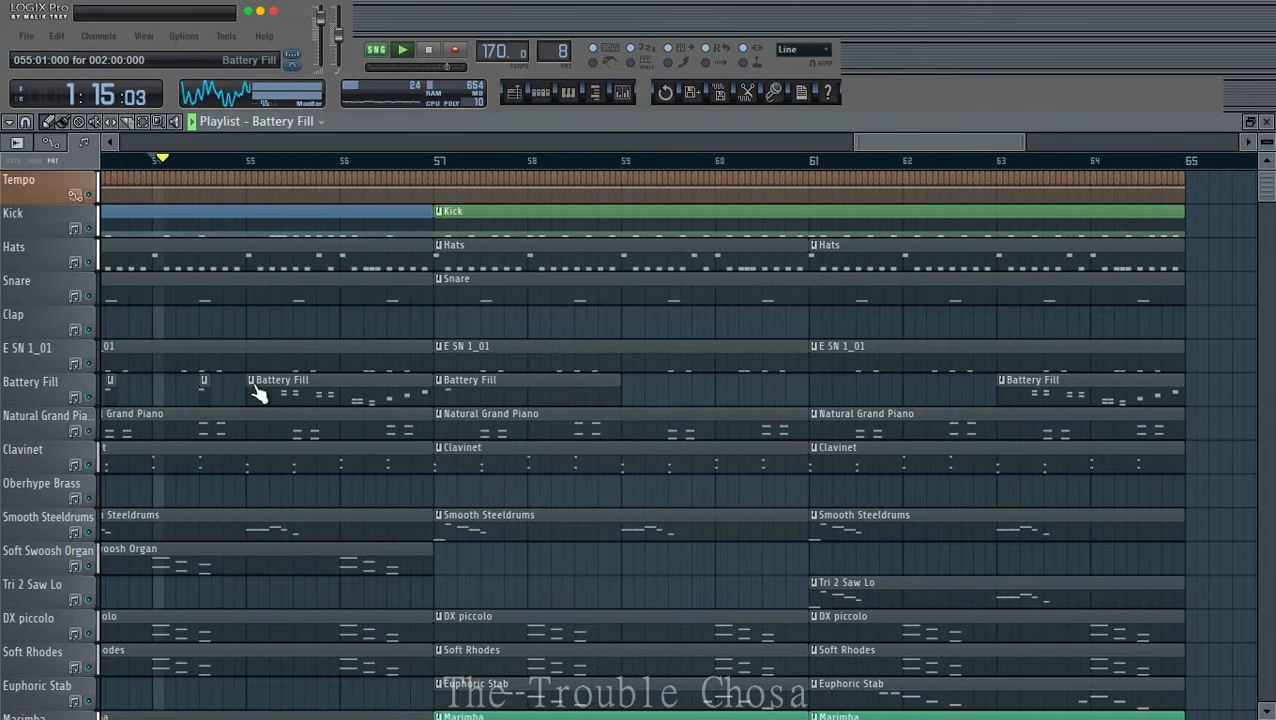
pyautogui.click(252, 381)
pyautogui.click(298, 485)
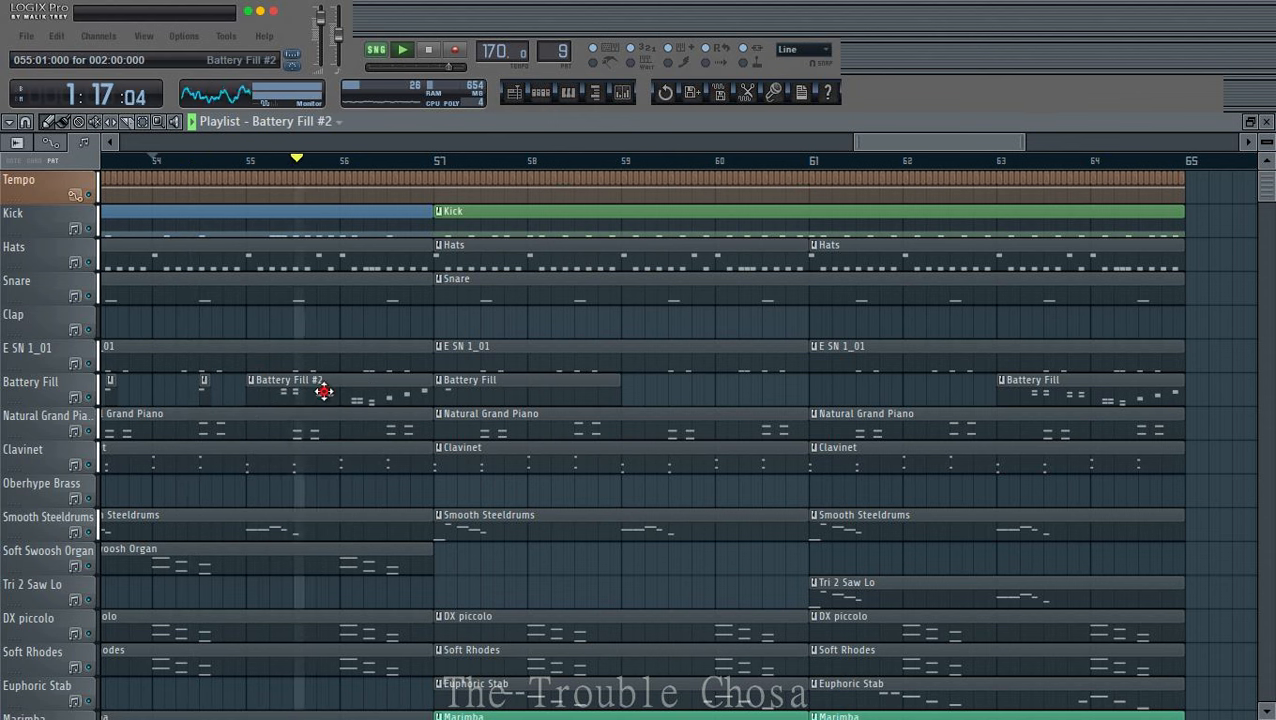
# Step: In the bar 55 fill's piano roll, replace the second-half notes with long Mashakeni Tom v2 and v1 notes lasting until bar 2
pyautogui.doubleClick(322, 390)
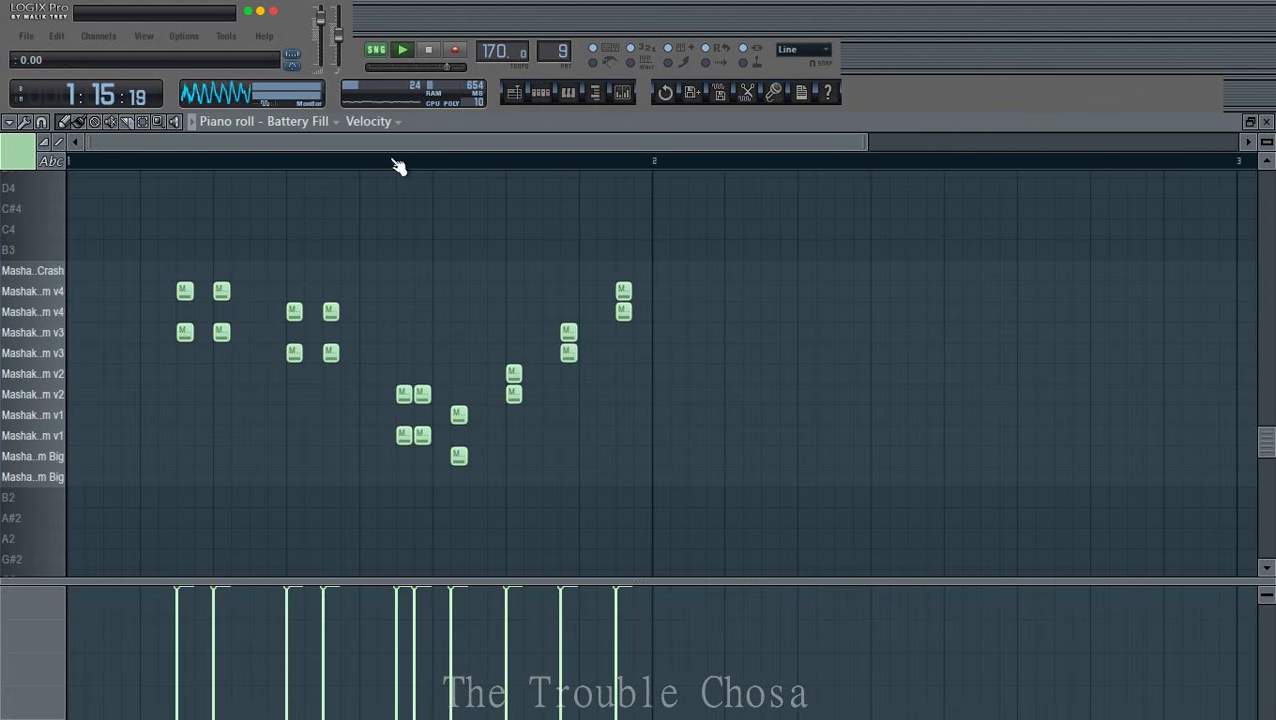
pyautogui.press('space')
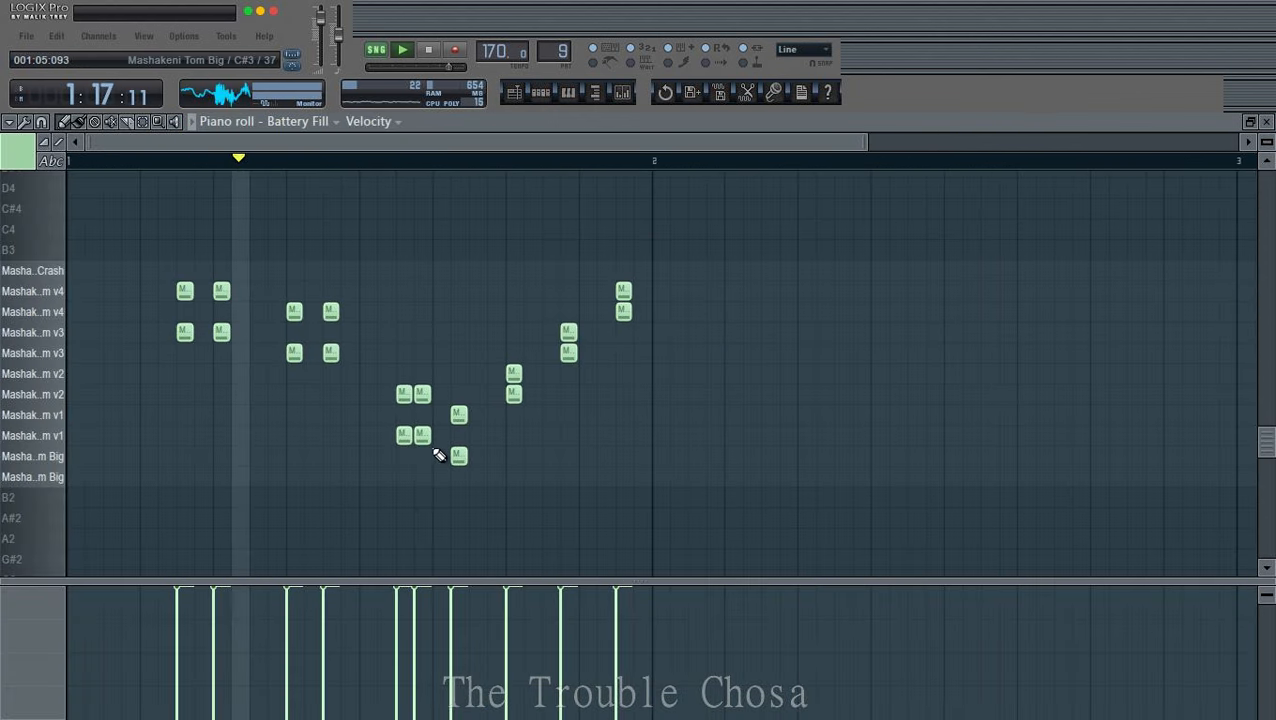
pyautogui.press('space')
pyautogui.moveTo(368, 394); pyautogui.dragTo(650, 394)
pyautogui.click(366, 435)
pyautogui.press('space')
# Step: Delete the long Tom v1 note and split the Tom v2 note into rapid repeats with the arpeggiator's default pattern
pyautogui.click(157, 122)
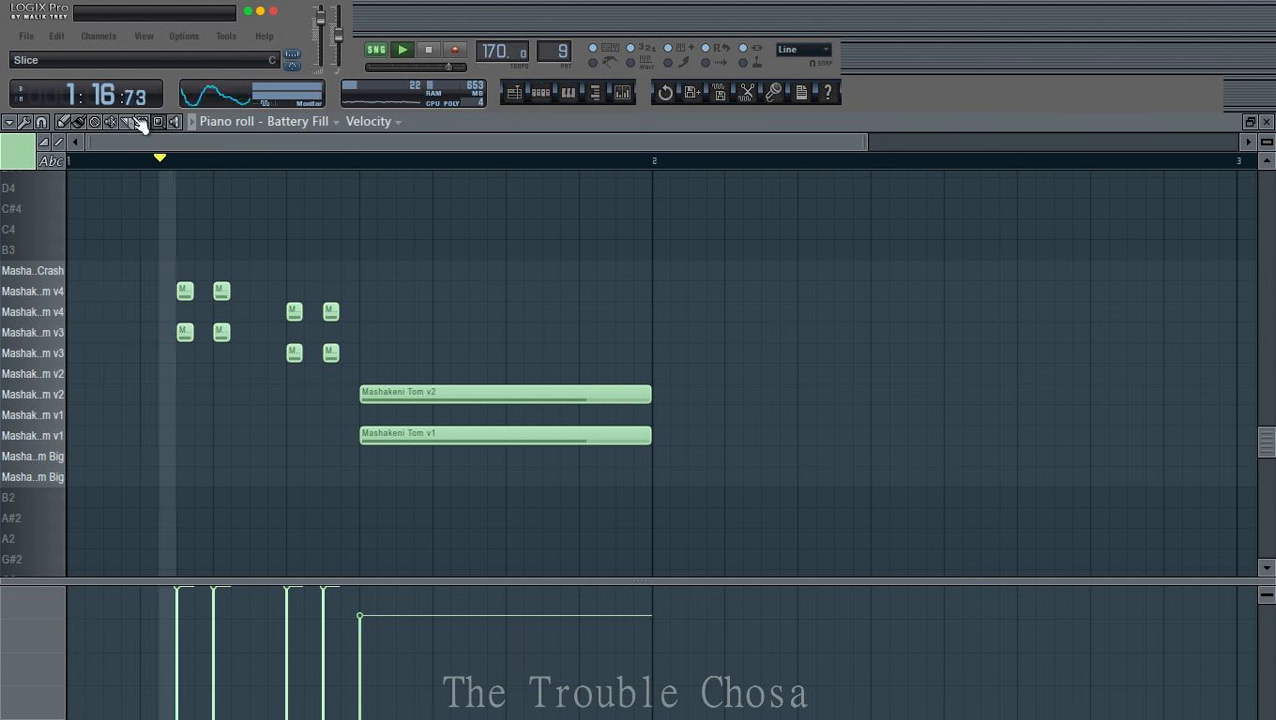
pyautogui.click(447, 435)
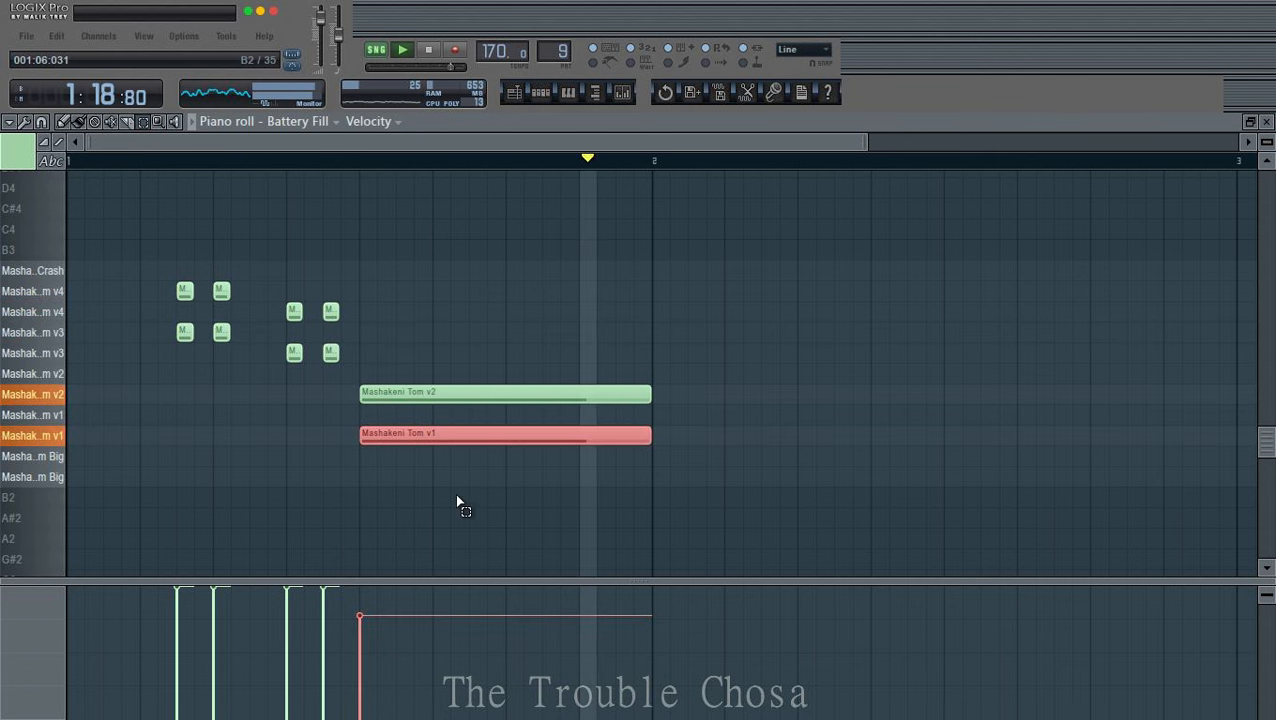
pyautogui.press('Delete')
pyautogui.click(475, 392)
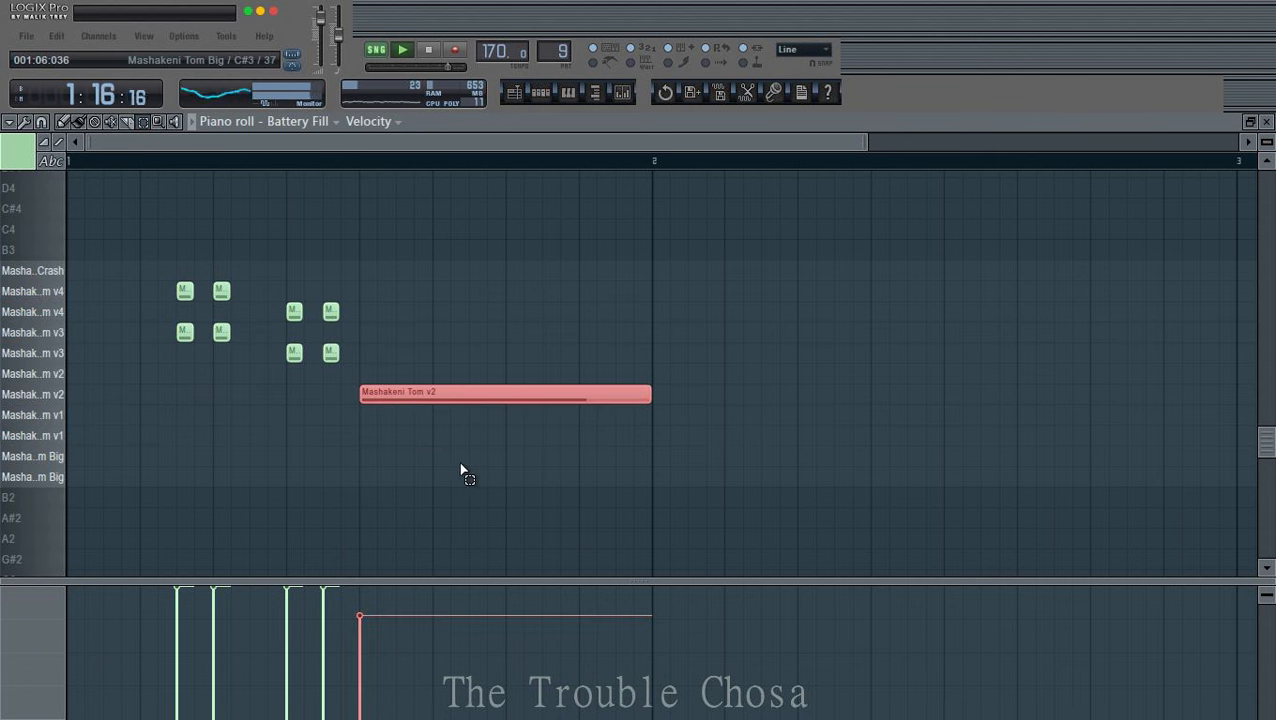
pyautogui.hotkey('ctrl', 'k')
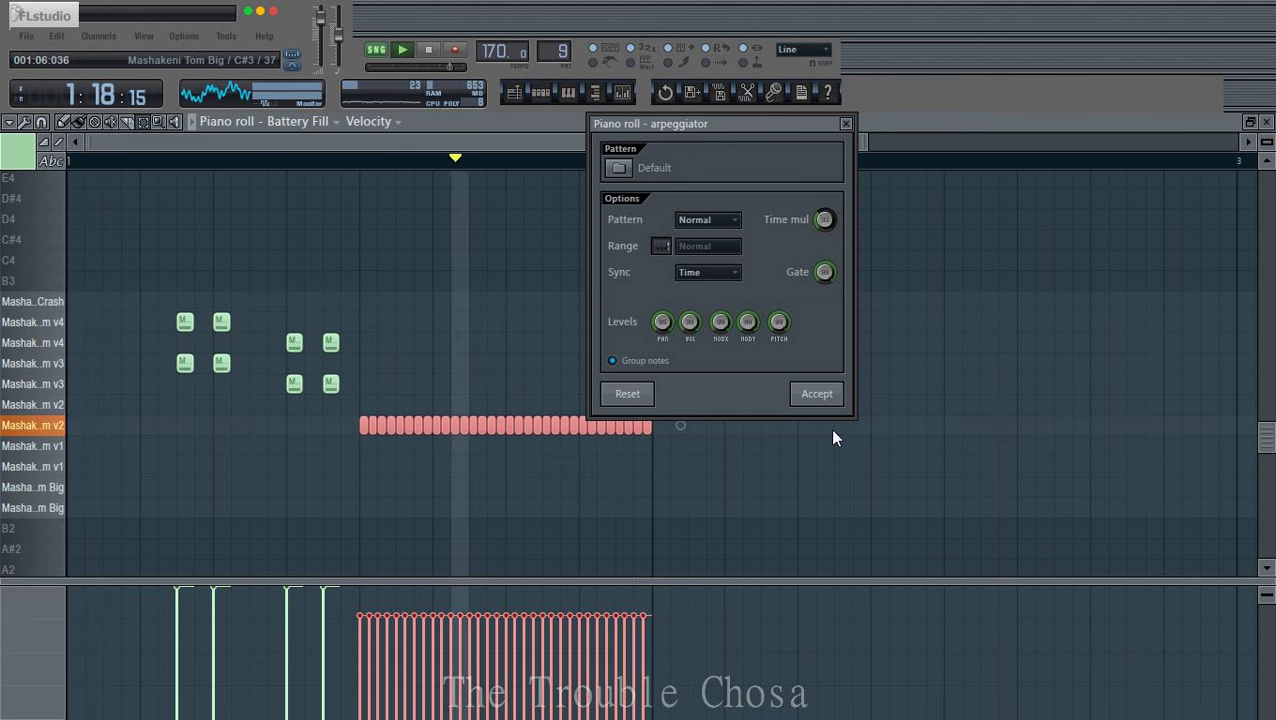
pyautogui.click(820, 396)
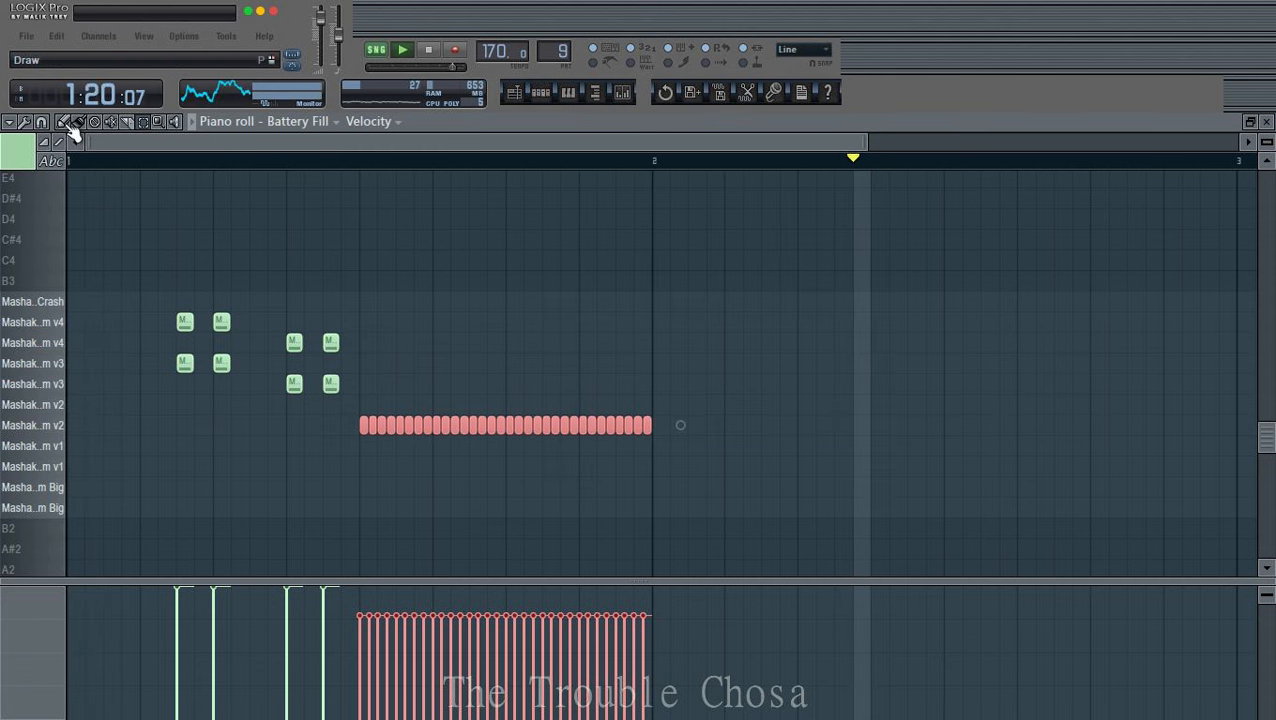
# Step: Copy the repeated notes down to the Tom v1 row, draw a rising velocity ramp across the roll and close the piano roll
pyautogui.moveTo(391, 426); pyautogui.dragTo(391, 469)
pyautogui.click(144, 123)
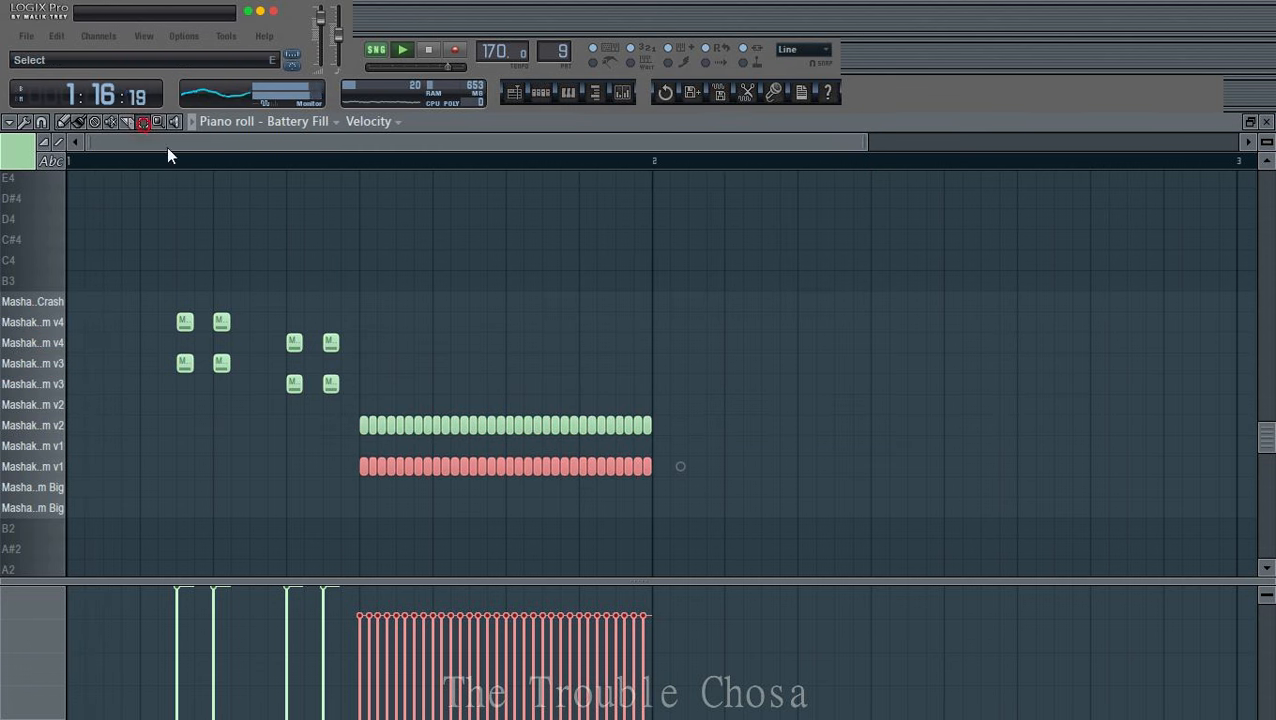
pyautogui.press('space')
pyautogui.click(682, 439)
pyautogui.moveTo(360, 680); pyautogui.dragTo(648, 590)
pyautogui.moveTo(867, 142); pyautogui.dragTo(1236, 142)
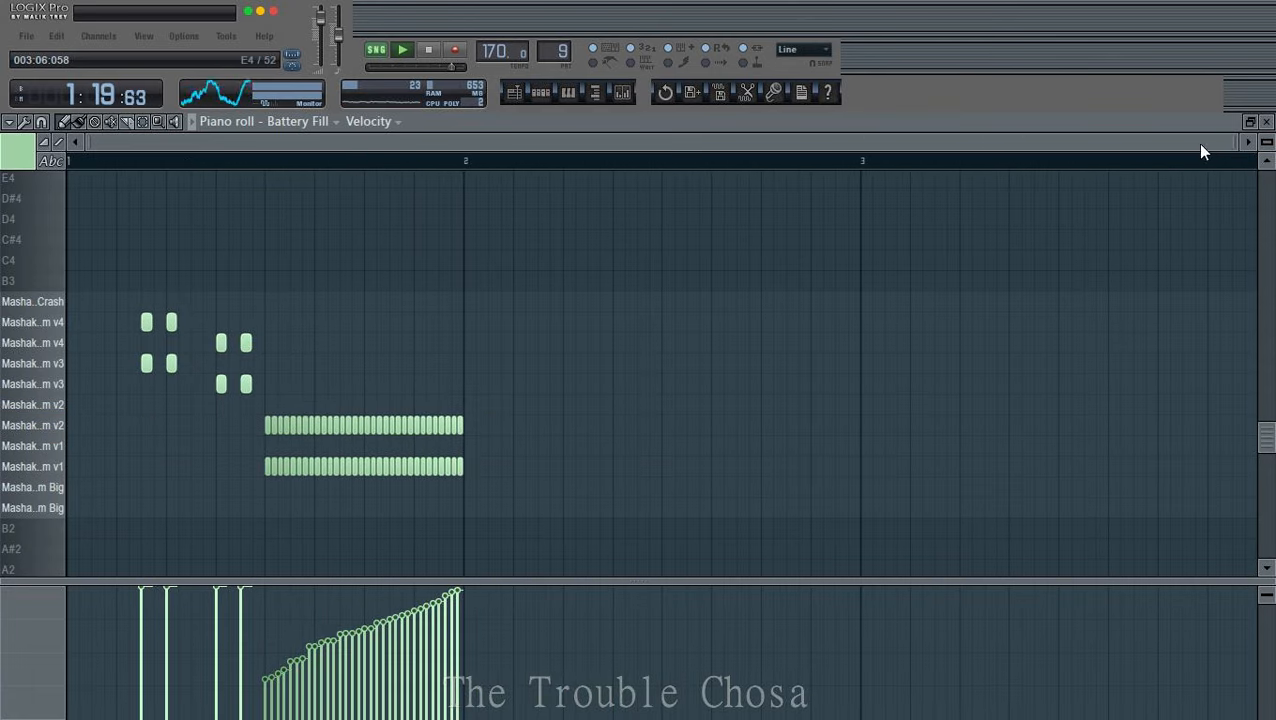
pyautogui.click(1267, 122)
# Step: Rename the Battery Fill #2 pattern as Battery Fill and colour it blue
pyautogui.click(516, 163)
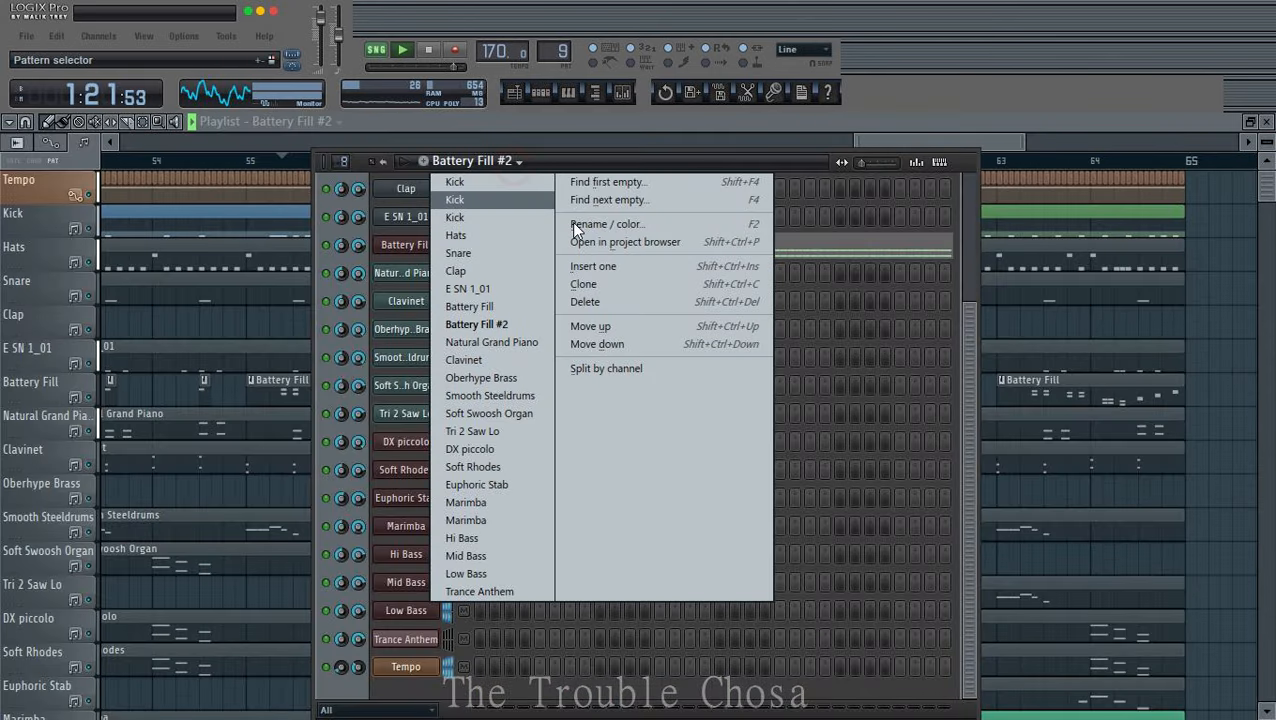
pyautogui.click(573, 225)
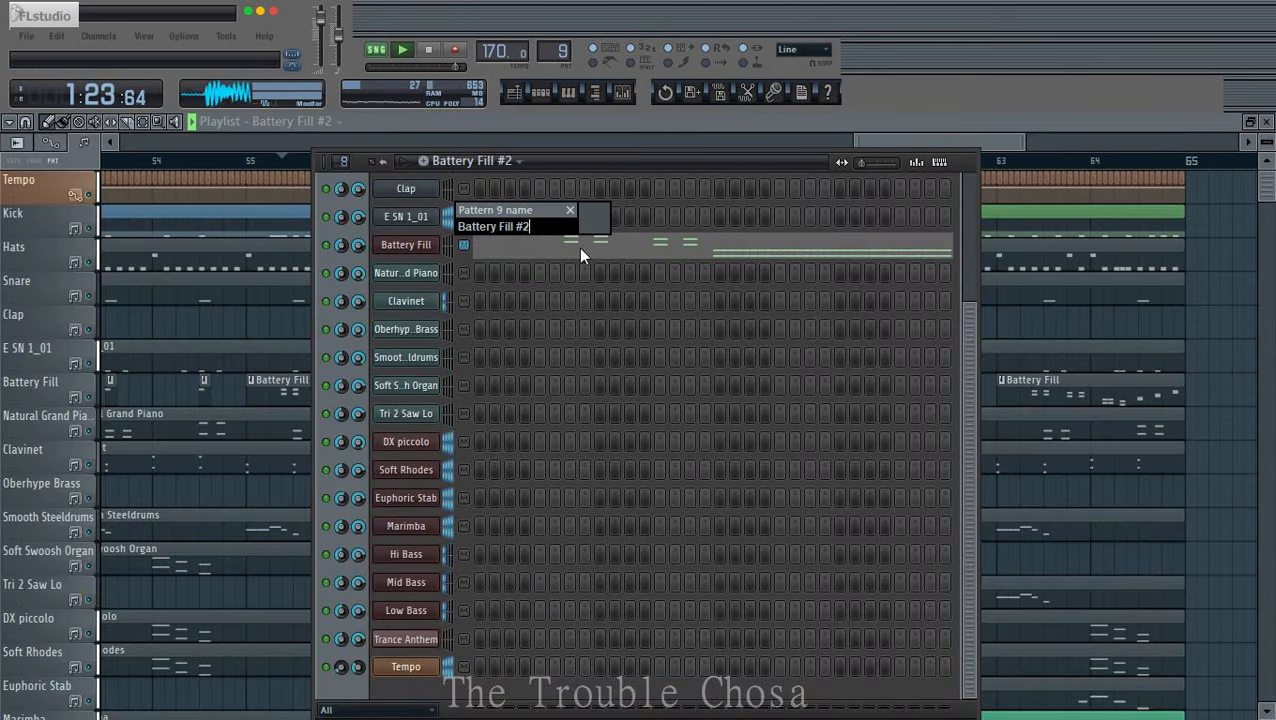
pyautogui.press('BackSpace')
pyautogui.press('BackSpace')
pyautogui.press('BackSpace')
pyautogui.press('Return')
pyautogui.press('F6')
# Step: Select the whole 64-bar arrangement and duplicate it twice so the song extends to bar 193
pyautogui.scroll(-5, 638, 166)
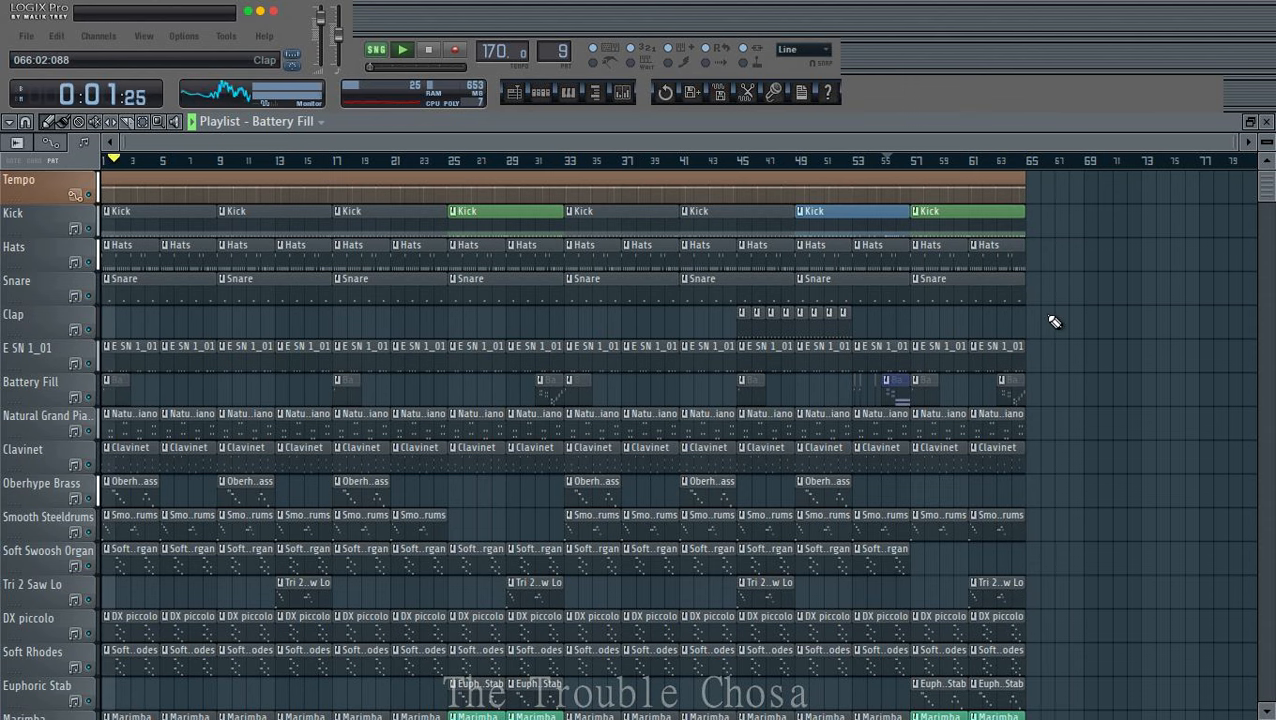
pyautogui.scroll(-2, 1060, 320)
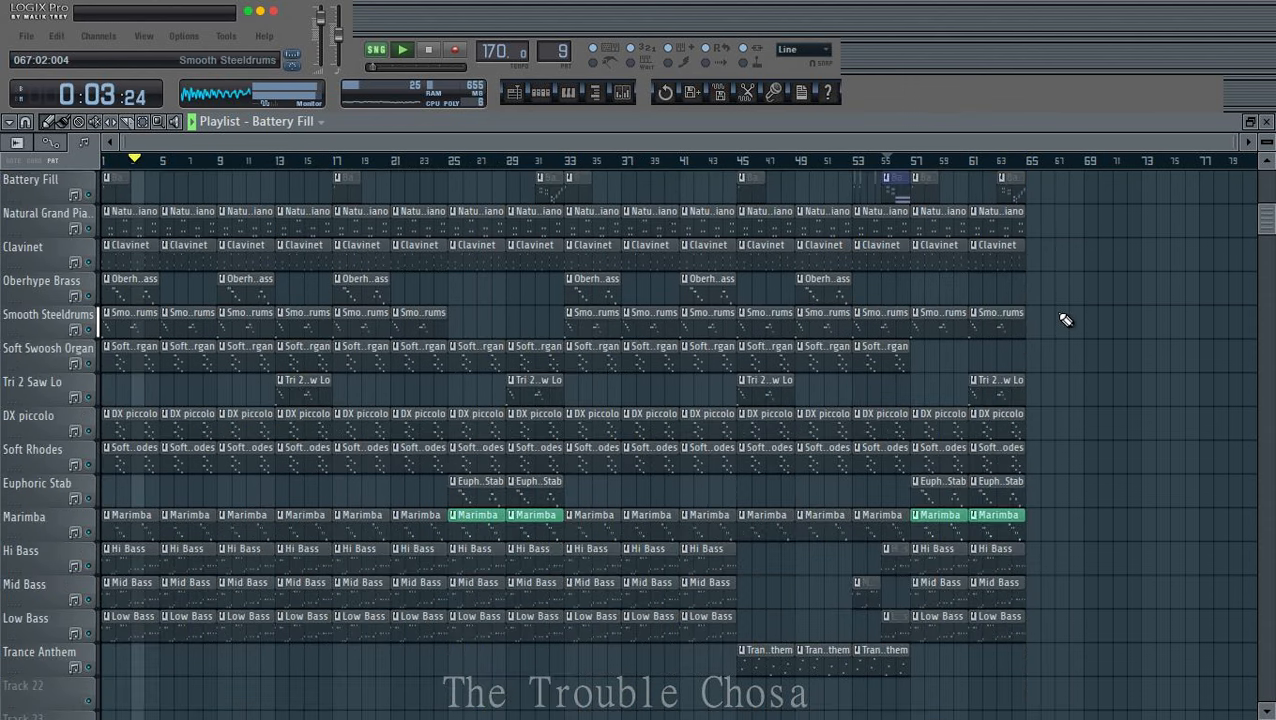
pyautogui.scroll(2, 1066, 320)
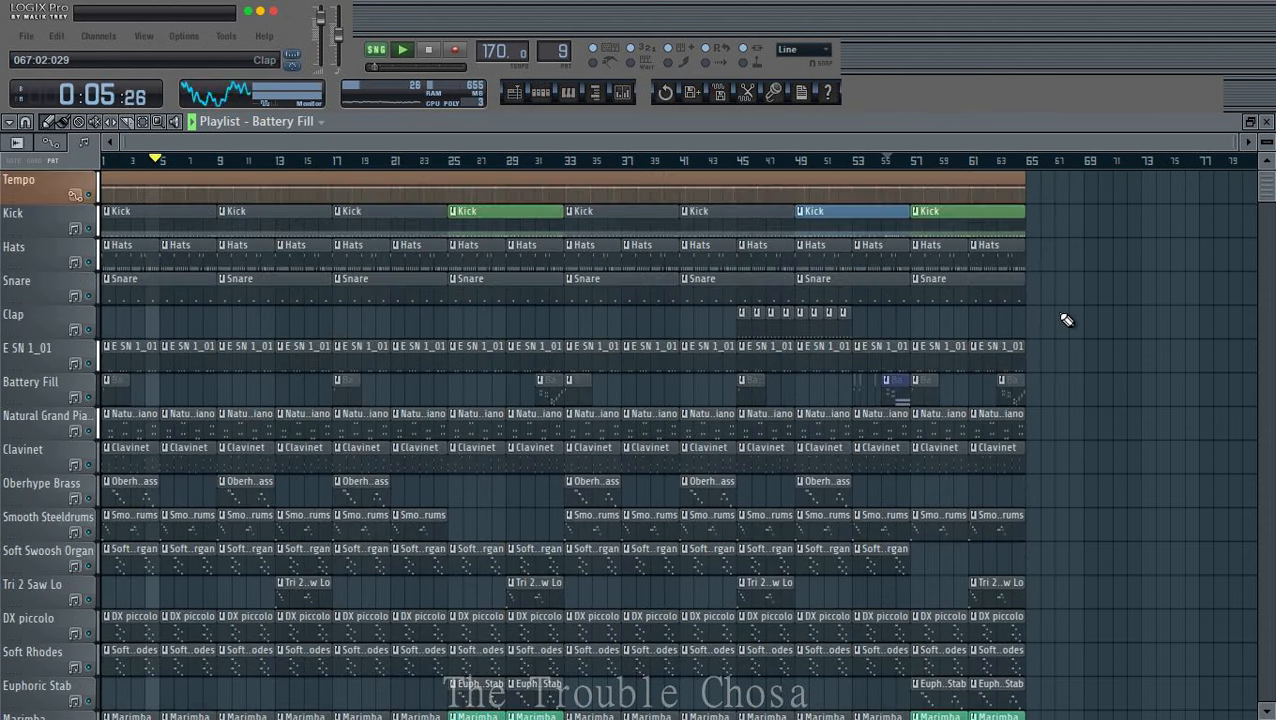
pyautogui.hotkey('ctrl', 'a')
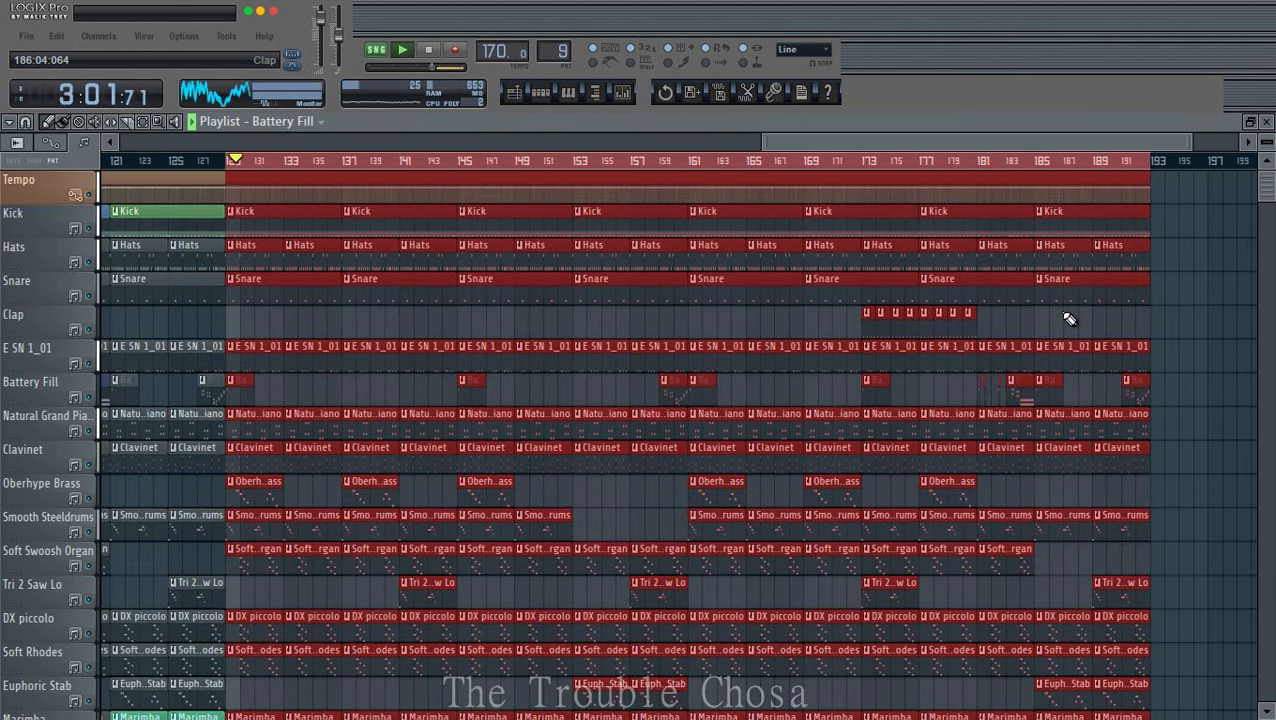
# Step: Select the arrangement from bar 173 to its end, delete those clips, and look over the shortened song's tracks
pyautogui.scroll(-2, 1068, 320)
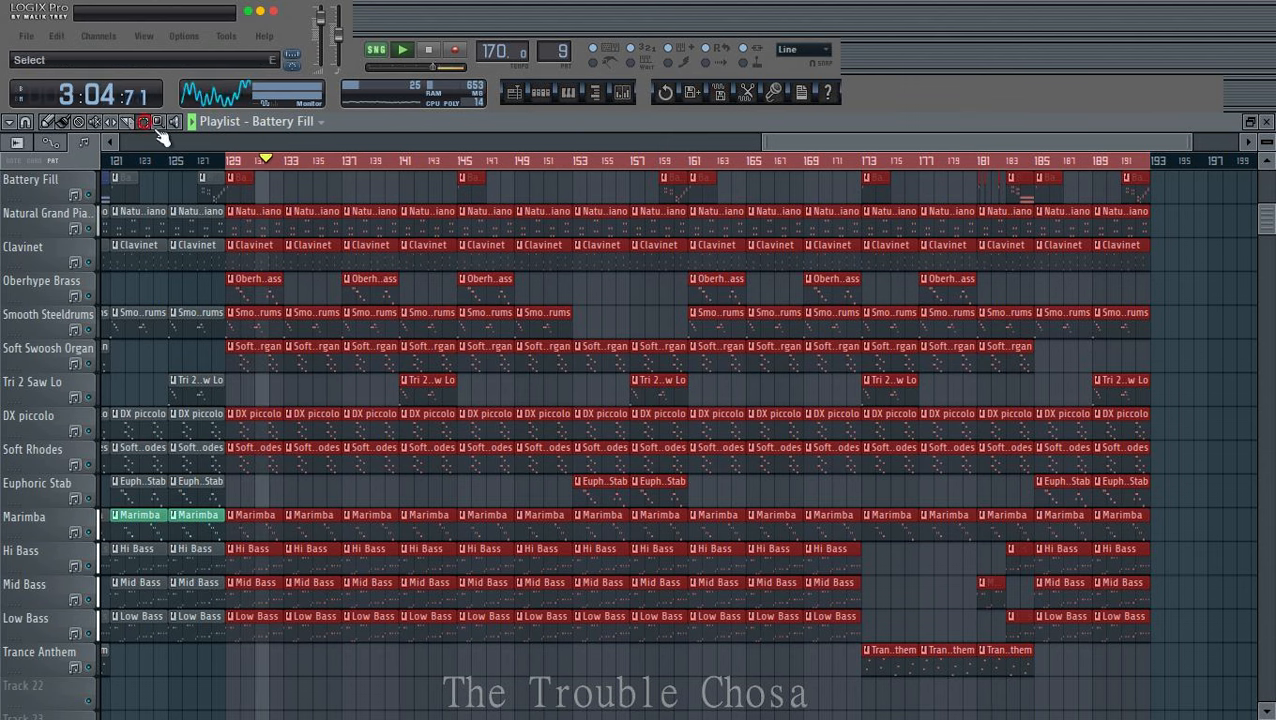
pyautogui.moveTo(861, 158); pyautogui.dragTo(1164, 167)
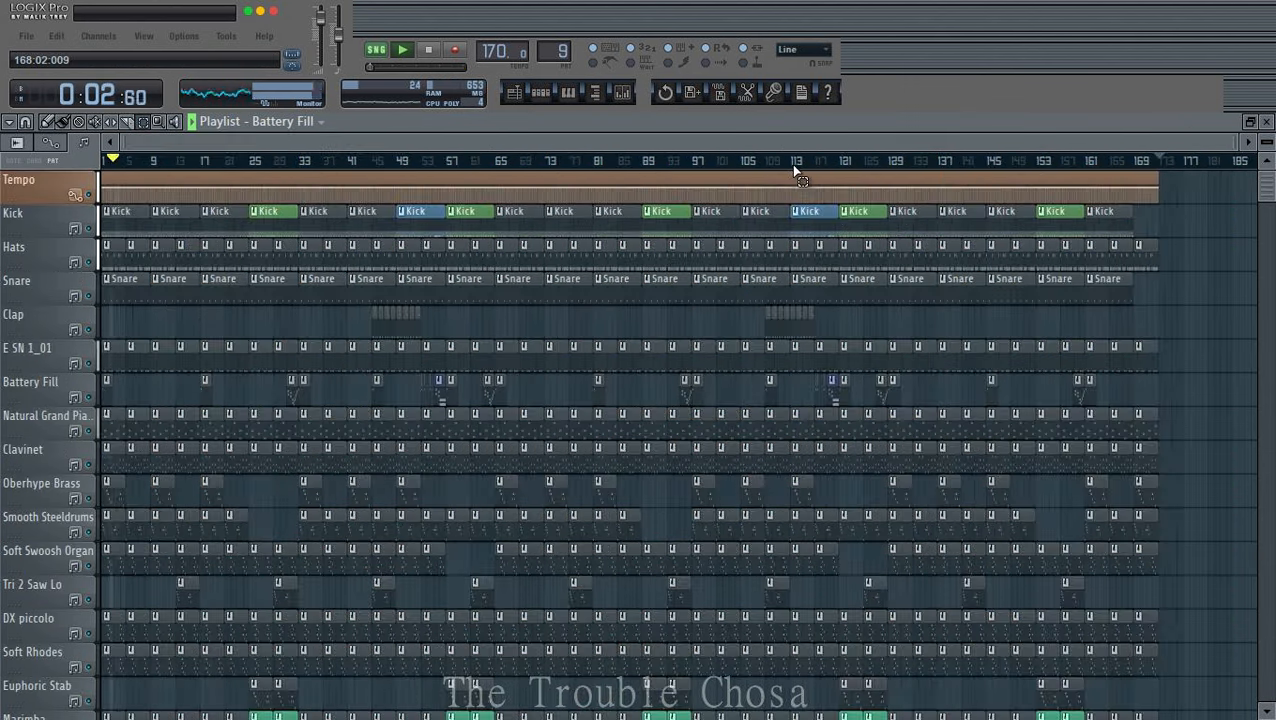
pyautogui.scroll(-4, 743, 330)
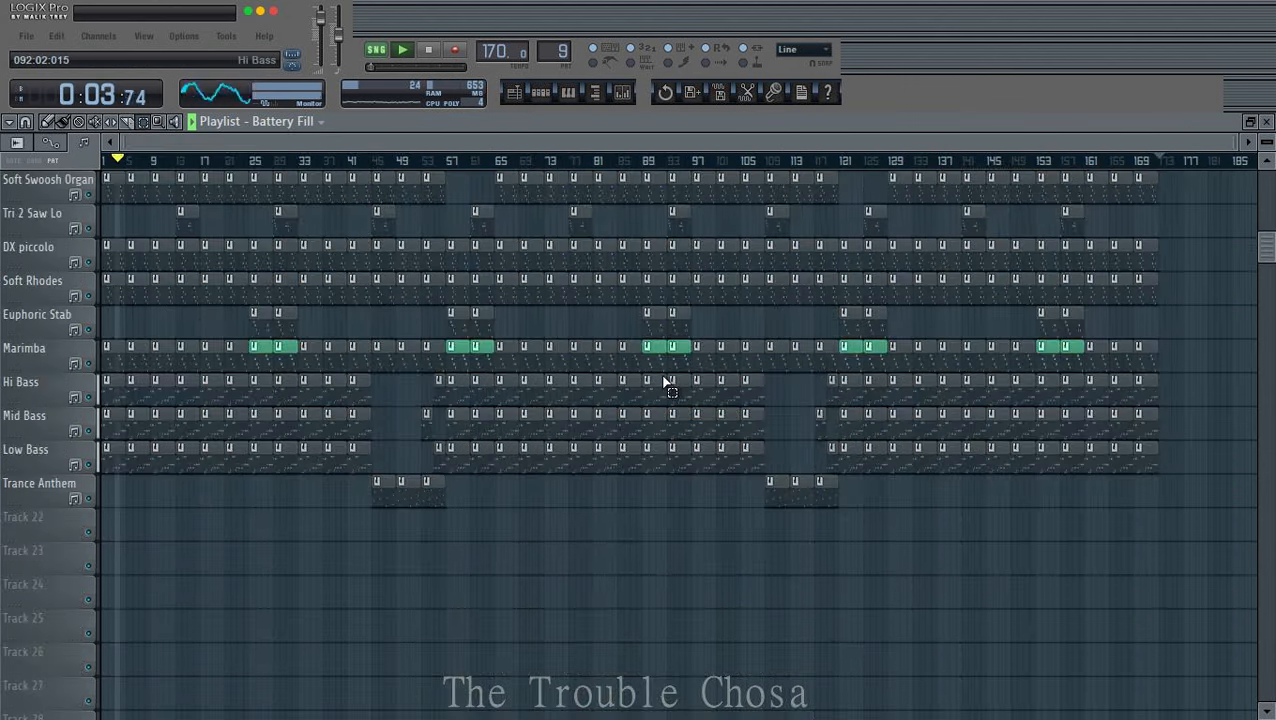
pyautogui.scroll(2, 631, 437)
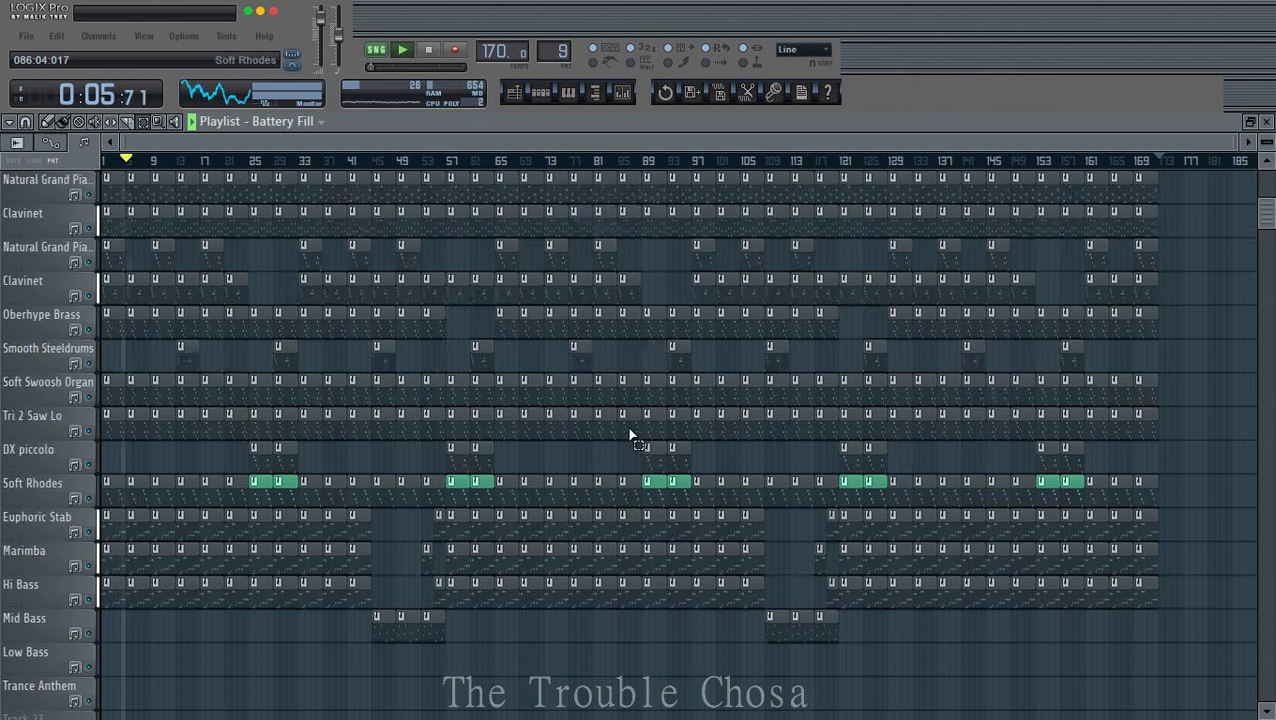
pyautogui.scroll(3, 628, 435)
pyautogui.scroll(-3, 627, 433)
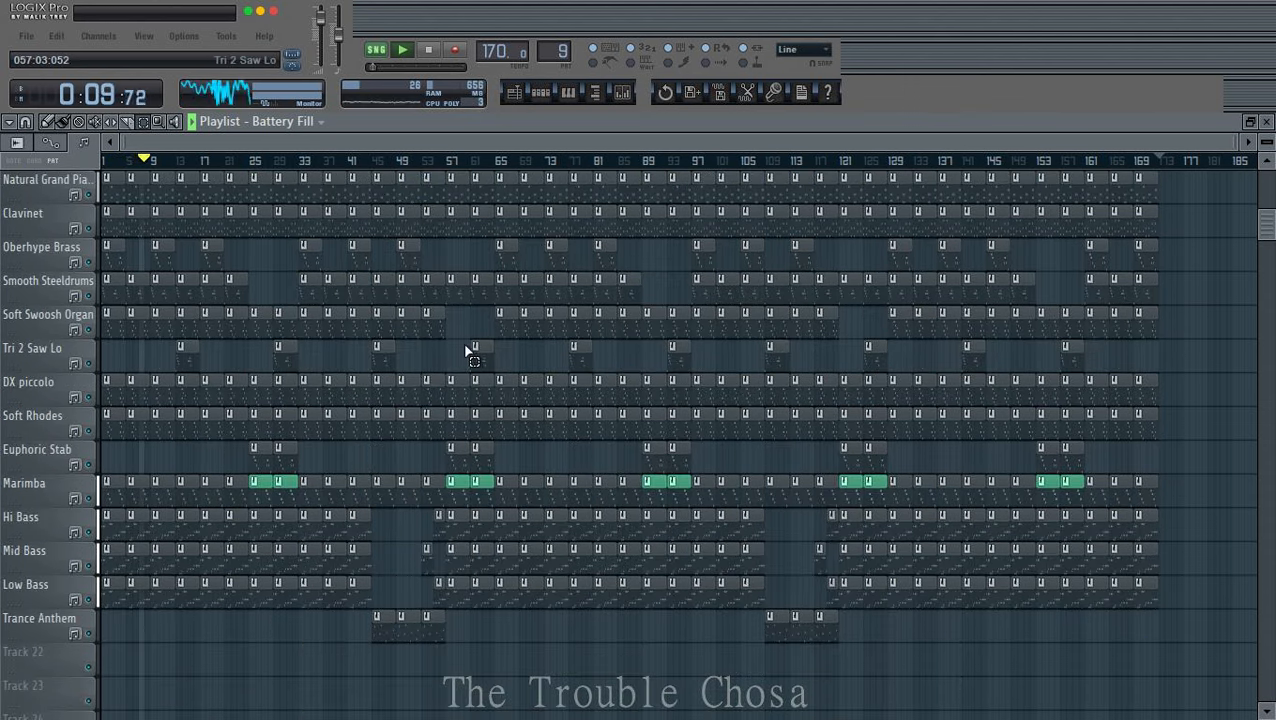
# Step: Auto-name track 22 after its Master - Volume envelope clip and give the track an icon
pyautogui.scroll(-4, 478, 333)
pyautogui.rightClick(56, 511)
pyautogui.click(87, 426)
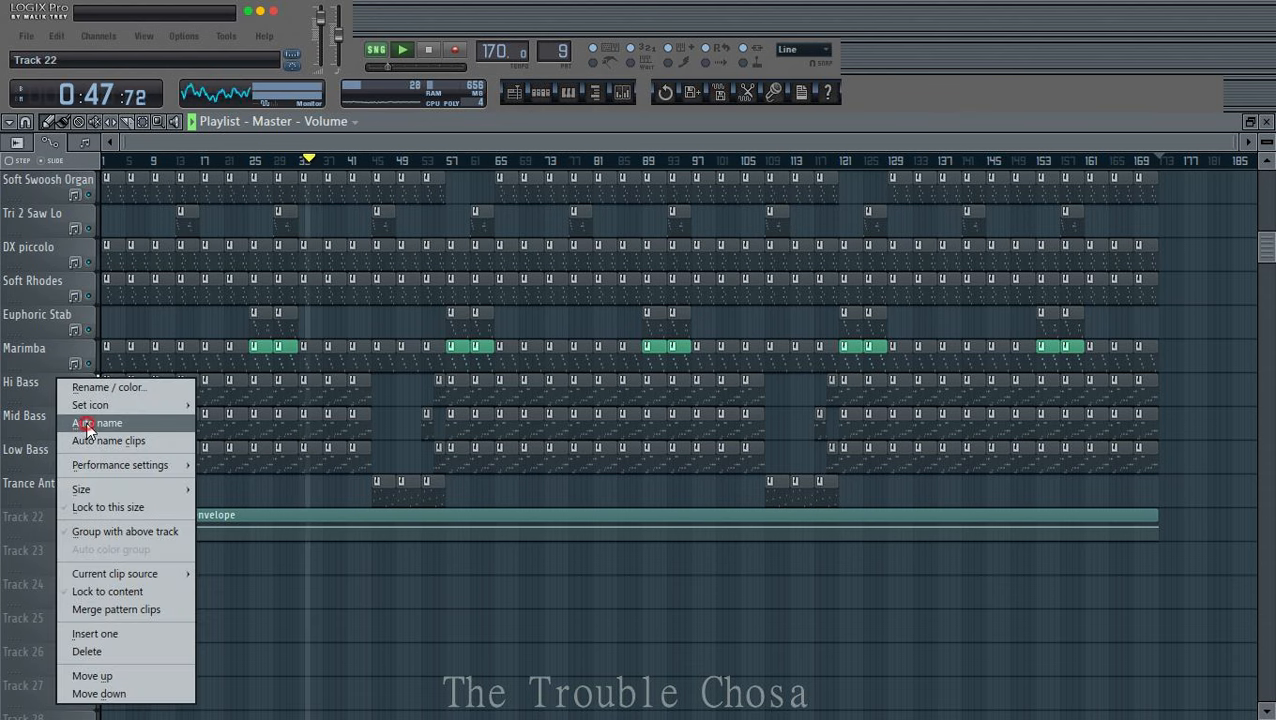
pyautogui.rightClick(56, 522)
pyautogui.moveTo(139, 407)
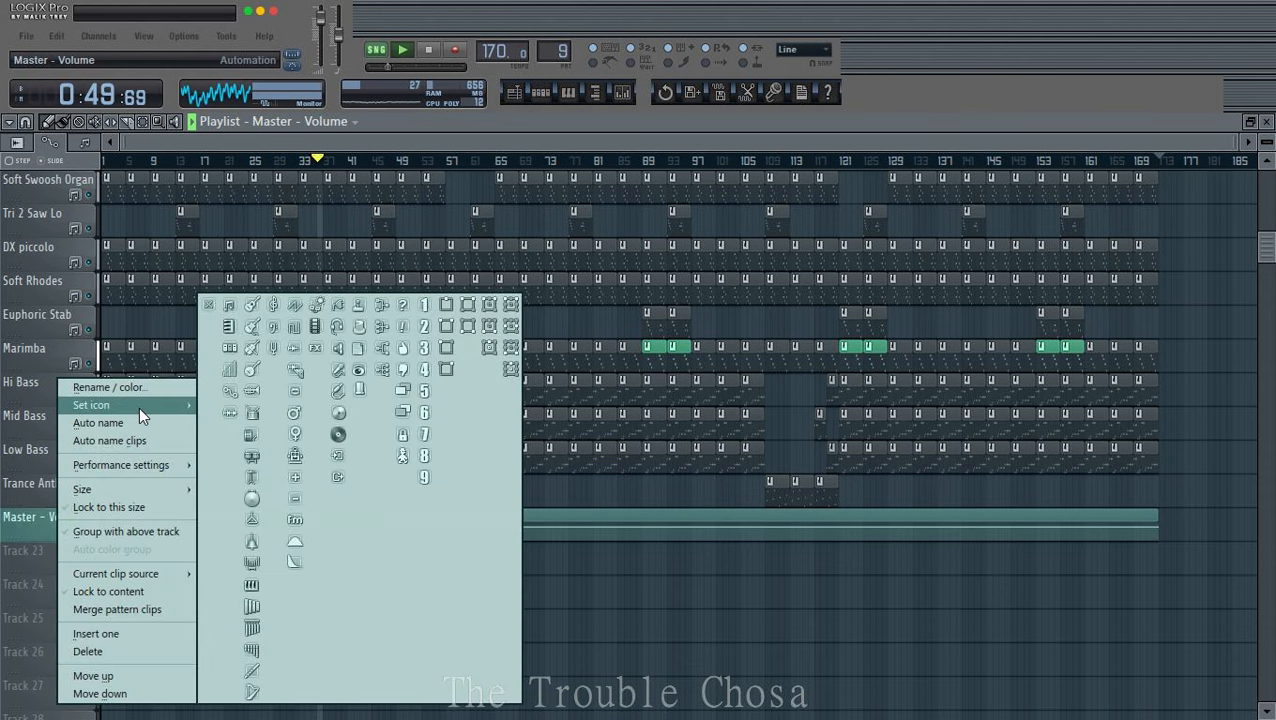
pyautogui.click(358, 326)
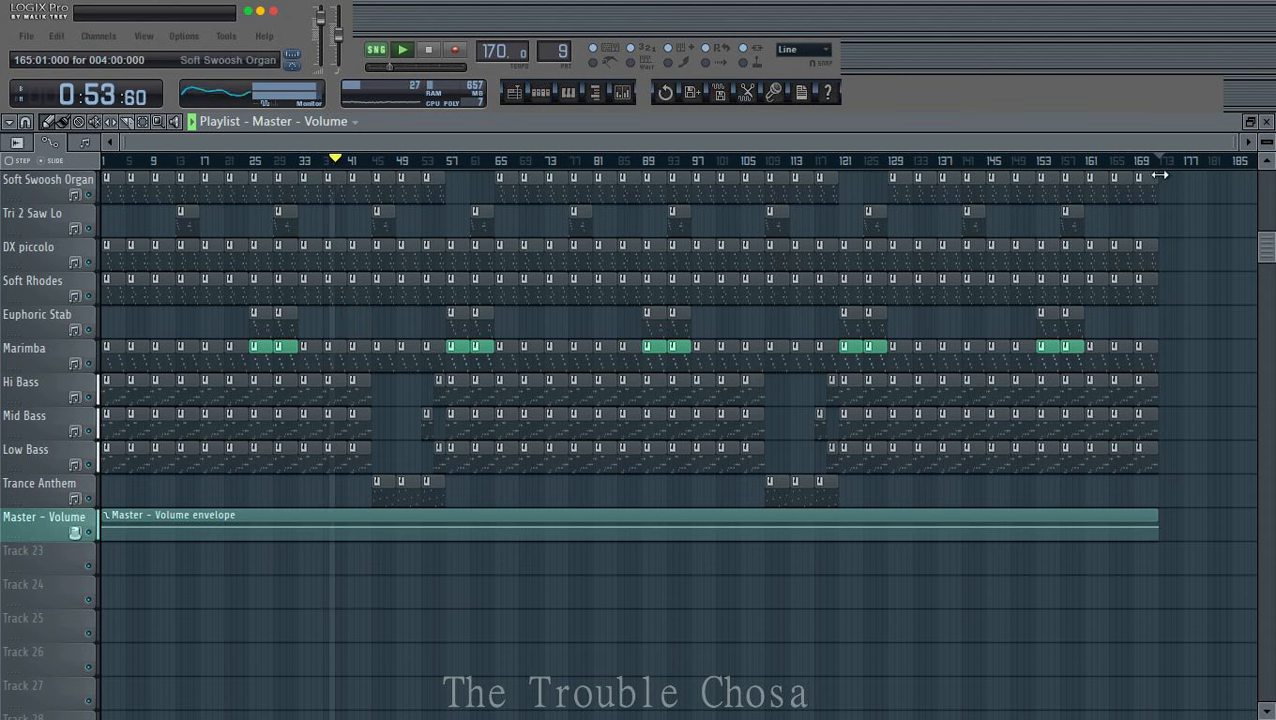
# Step: Enlarge the end of the Master - Volume envelope around bars 169 to 173, with taller tracks for editing its points
pyautogui.scroll(5, 1195, 164)
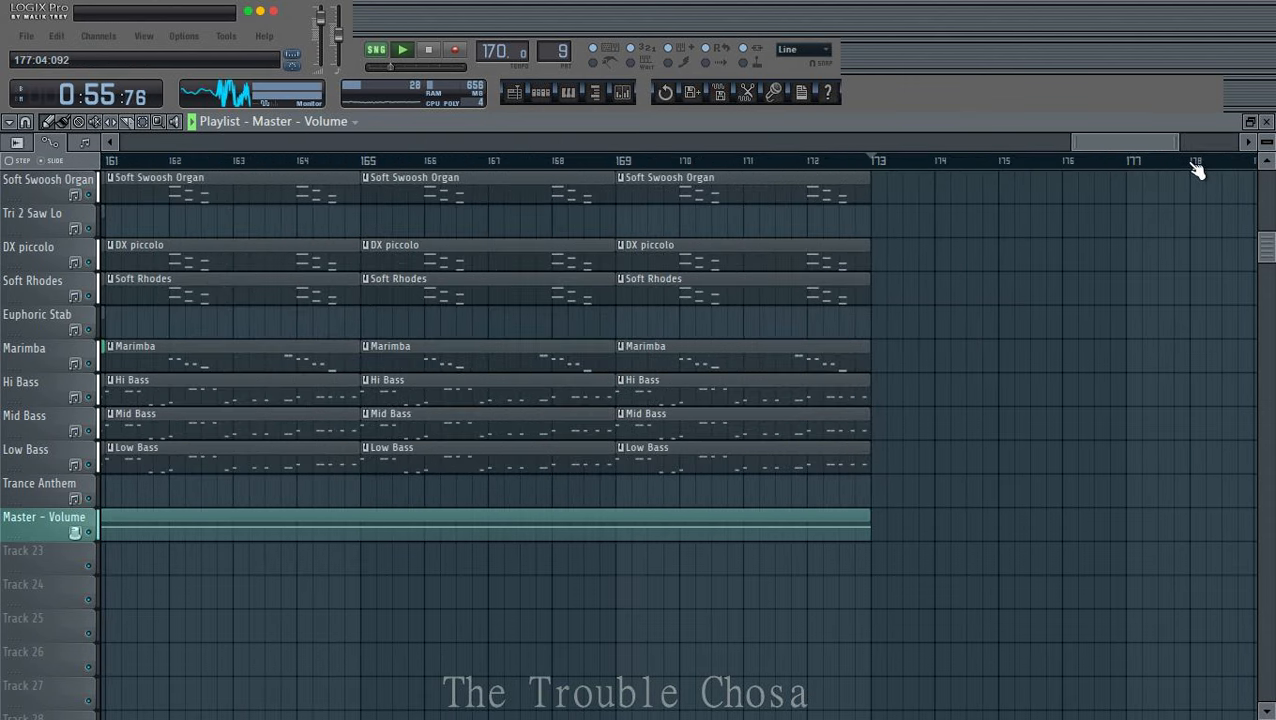
pyautogui.scroll(4, 1195, 164)
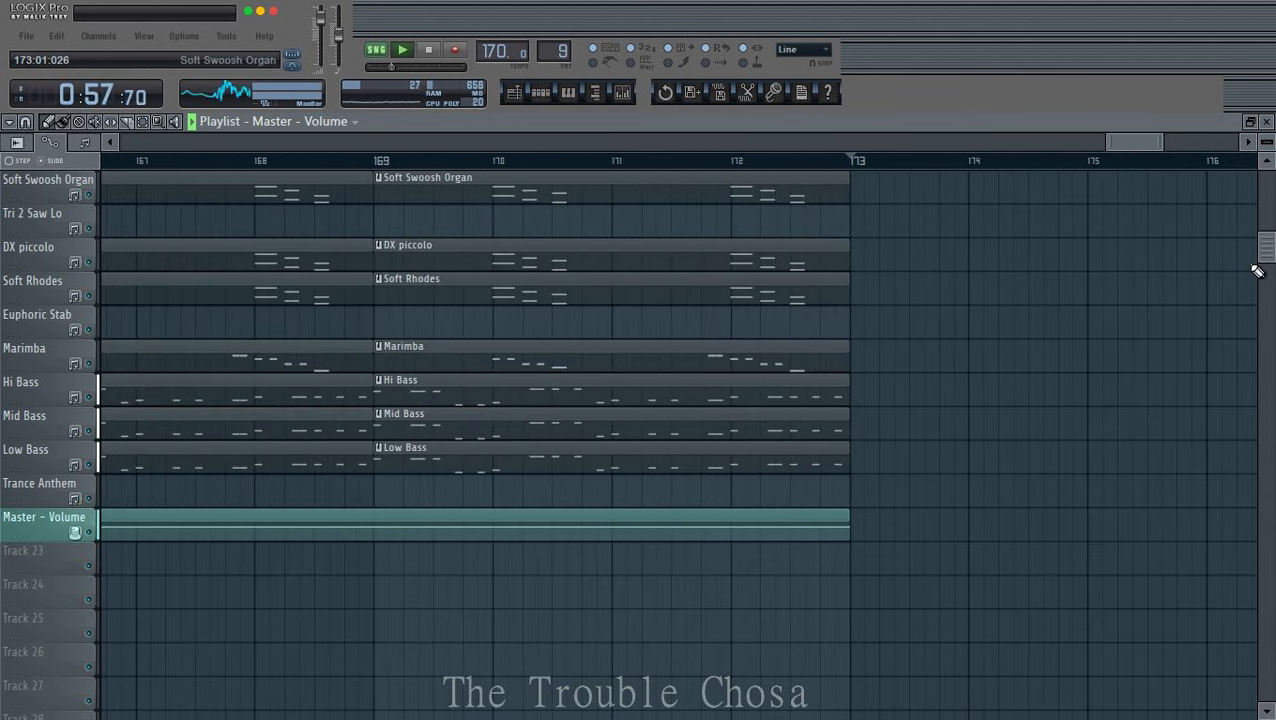
pyautogui.moveTo(1266, 142); pyautogui.dragTo(1266, 186)
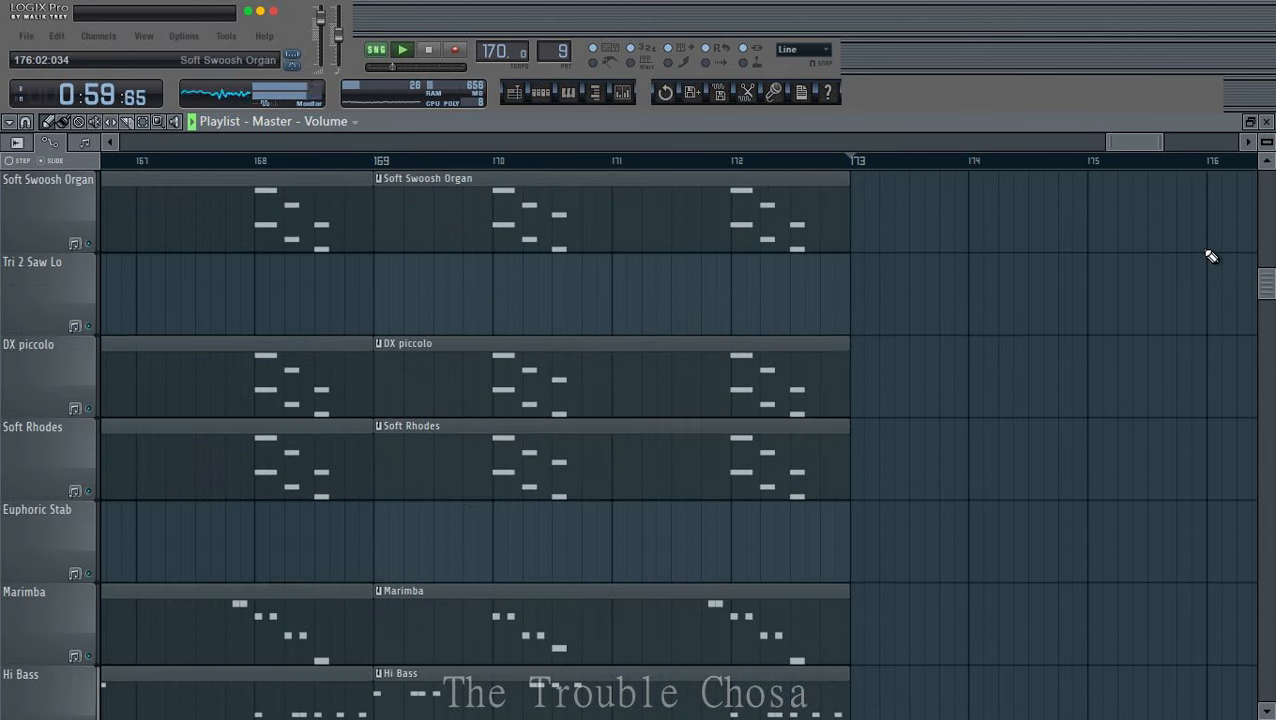
pyautogui.scroll(-6, 1210, 257)
pyautogui.moveTo(1266, 142); pyautogui.dragTo(1266, 162)
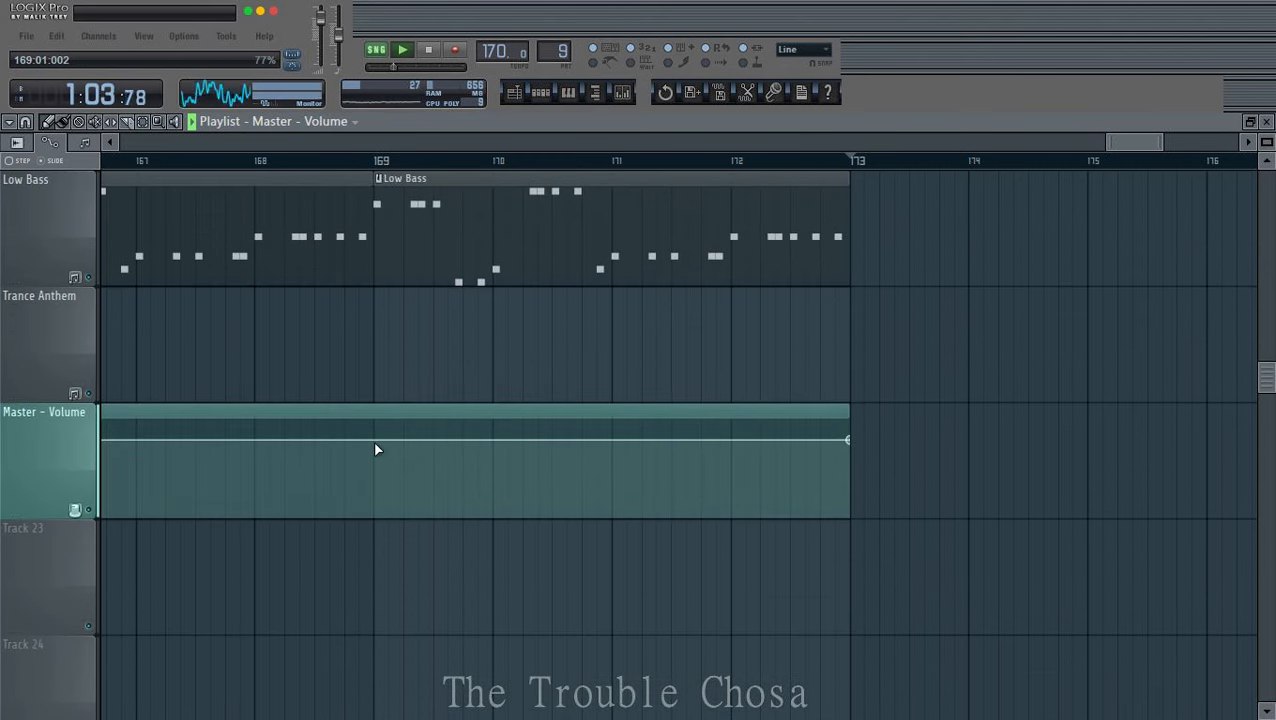